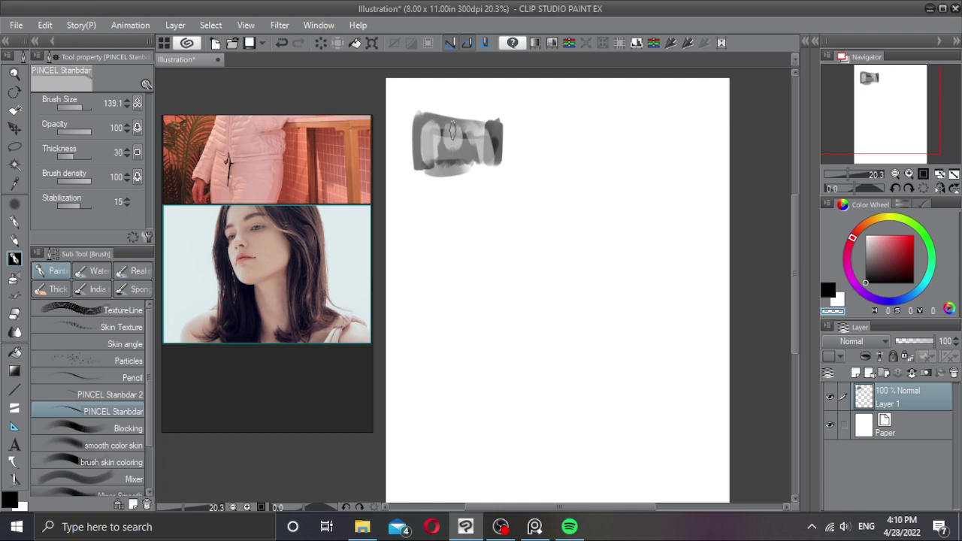
Step: Paint darker black strokes for the face features and hair over the grey block-in at brush size 59.9
key(c)
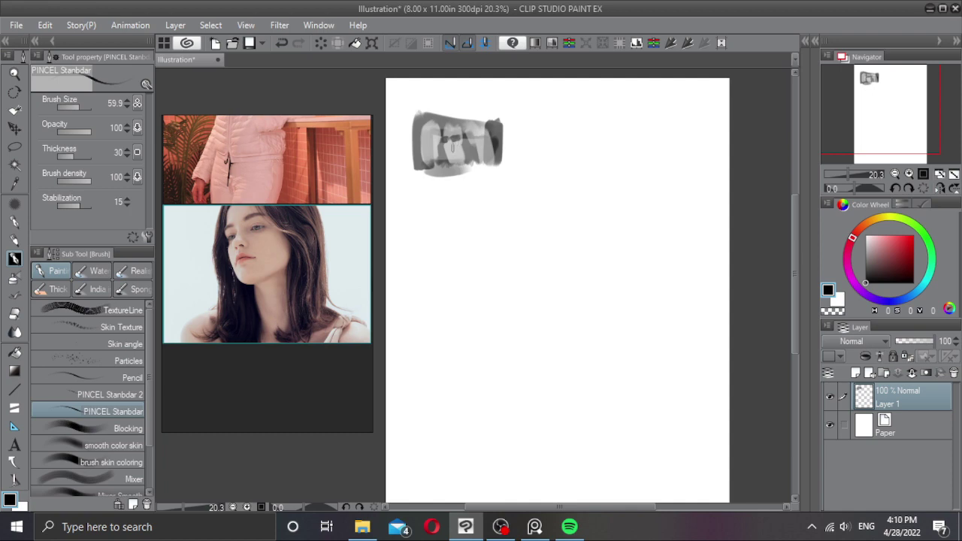
mouse_move(449, 136)
mouse_down()
mouse_move(457, 169)
mouse_move(466, 120)
mouse_move(477, 137)
mouse_move(472, 150)
mouse_move(434, 137)
mouse_move(439, 126)
mouse_move(435, 171)
mouse_up()
key(ctrl+z)
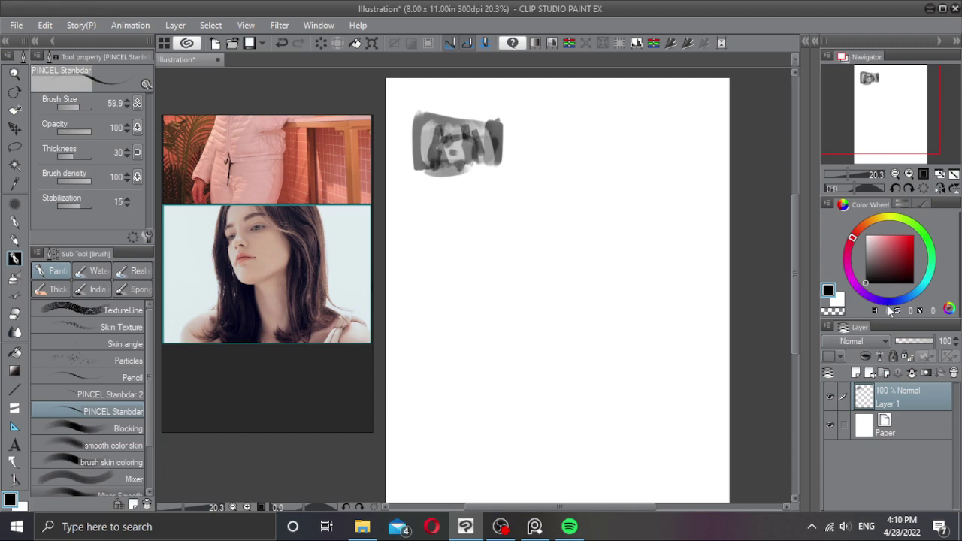
Step: Fade Layer 1 to 46% opacity and sketch the facial features and jaw in black on a new layer above it
click(913, 340)
click(862, 371)
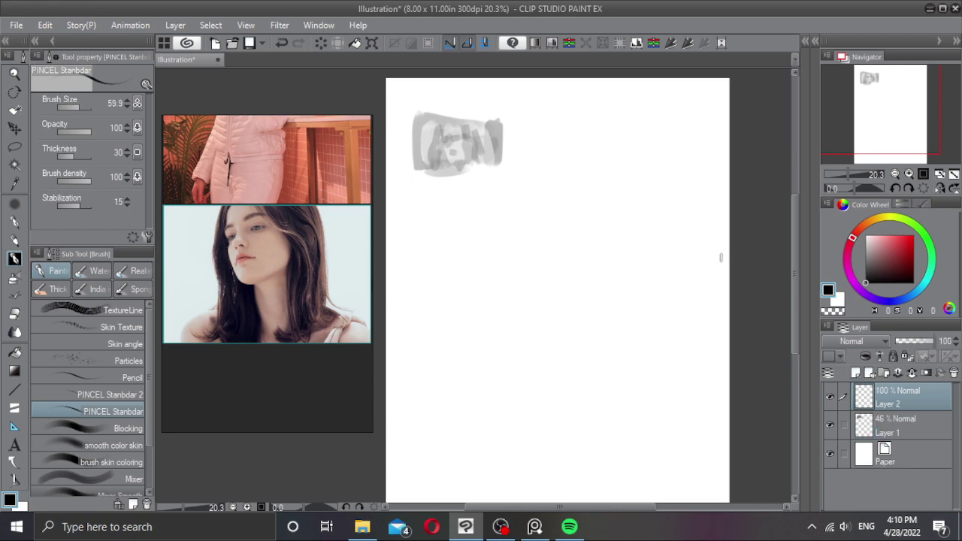
mouse_move(460, 148)
mouse_down()
mouse_move(478, 167)
mouse_move(474, 180)
mouse_move(453, 147)
mouse_move(440, 159)
mouse_move(448, 148)
mouse_up()
key(ctrl+z)
mouse_move(458, 150)
mouse_down()
mouse_move(469, 140)
mouse_move(483, 155)
mouse_move(440, 167)
mouse_move(460, 177)
mouse_move(456, 185)
mouse_up()
key(ctrl+z)
mouse_move(462, 184)
mouse_down()
mouse_move(470, 185)
mouse_move(454, 214)
mouse_move(496, 198)
mouse_up()
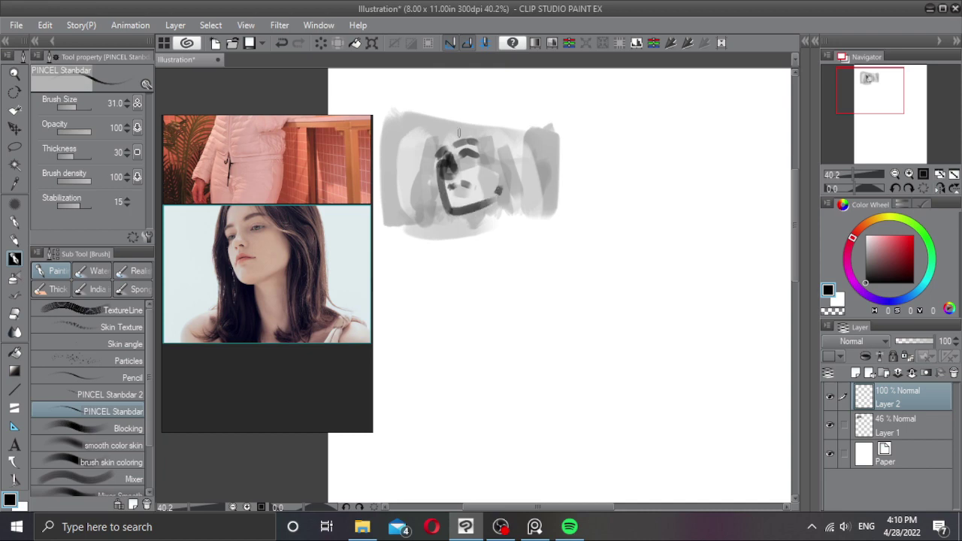
Step: Paint the dark hair mass down the left side of the face with overlapping strokes at brush size 52.8
drag(441, 133, 442, 149)
drag(421, 195, 429, 195)
drag(428, 133, 424, 162)
mouse_move(435, 133)
mouse_down()
mouse_move(437, 193)
mouse_move(427, 214)
mouse_up()
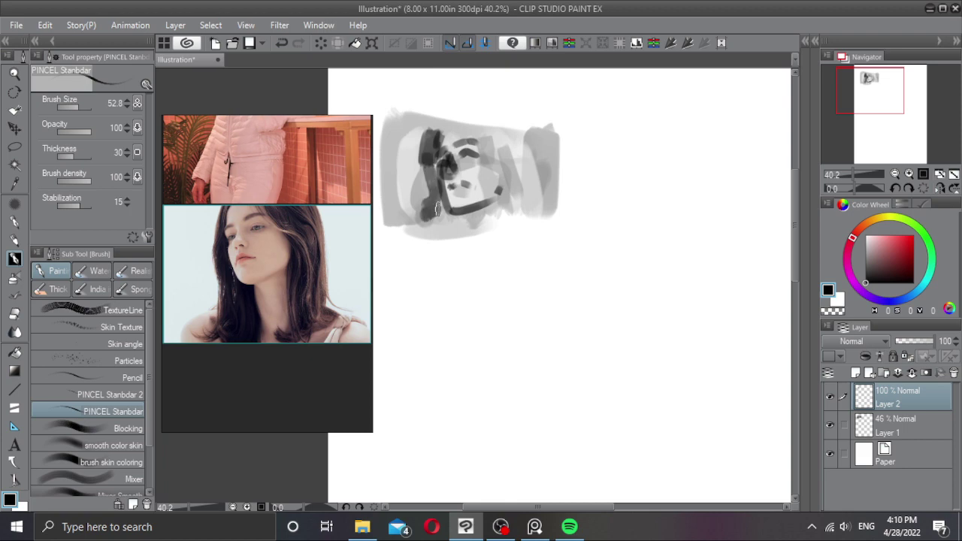
mouse_move(426, 180)
mouse_down()
mouse_move(442, 222)
mouse_move(442, 205)
mouse_move(447, 216)
mouse_move(477, 195)
mouse_move(473, 182)
mouse_move(407, 215)
mouse_move(407, 206)
mouse_move(421, 203)
mouse_move(403, 222)
mouse_up()
Step: Block in the neck and both shoulders with broad strokes below the jaw at brush size 52.8
mouse_move(452, 187)
mouse_down()
mouse_move(478, 229)
mouse_move(485, 269)
mouse_up()
key(ctrl+z)
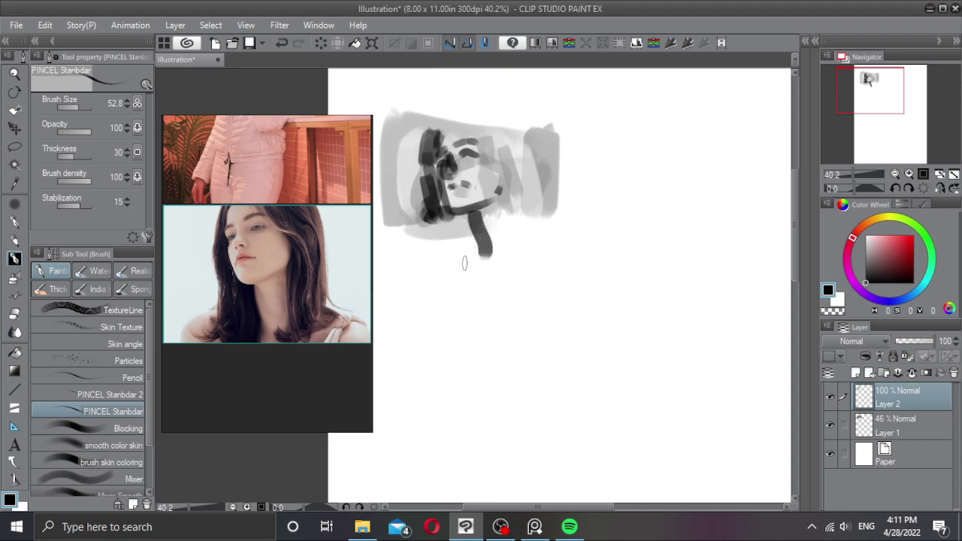
mouse_move(461, 216)
mouse_down()
mouse_move(470, 251)
mouse_move(460, 239)
mouse_move(457, 260)
mouse_move(437, 264)
mouse_move(436, 246)
mouse_move(417, 266)
mouse_up()
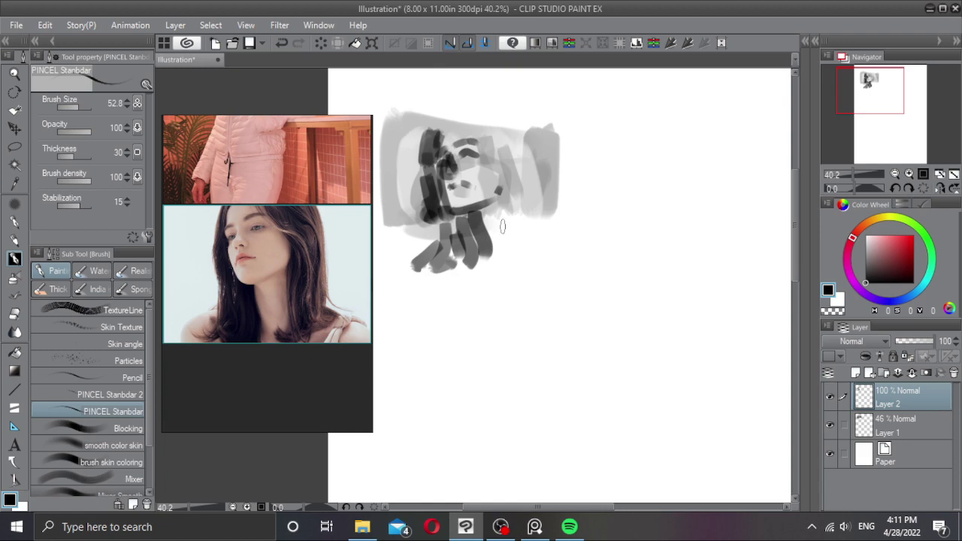
drag(515, 184, 520, 259)
mouse_move(514, 227)
mouse_down()
mouse_move(547, 254)
mouse_move(539, 260)
mouse_move(550, 258)
mouse_up()
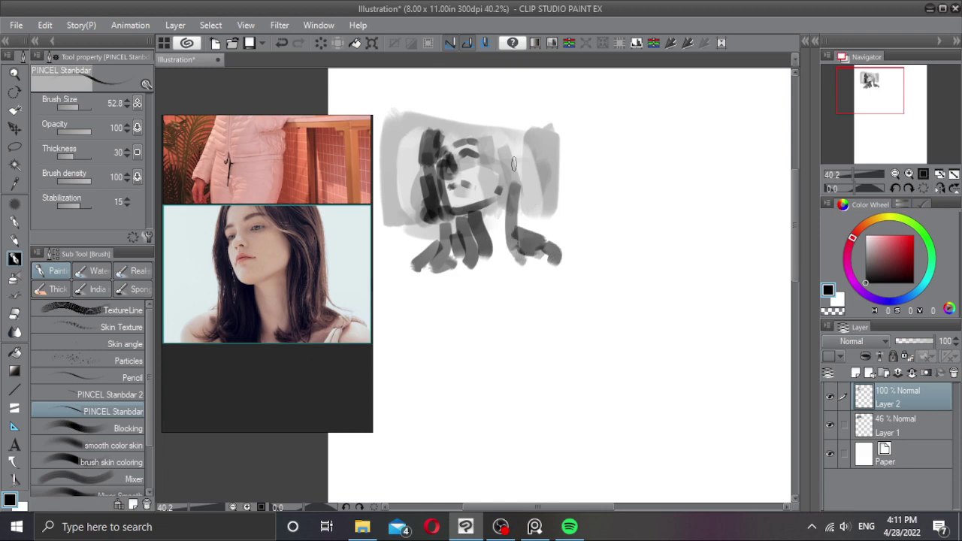
Step: Paint the hair on the right side of the face, from the parting down to the shoulder
mouse_move(479, 119)
mouse_down()
mouse_move(517, 202)
mouse_move(508, 195)
mouse_move(514, 224)
mouse_up()
drag(494, 137, 523, 178)
mouse_move(516, 142)
mouse_down()
mouse_move(534, 183)
mouse_move(528, 224)
mouse_move(539, 221)
mouse_up()
scroll(533, 177, down, 2)
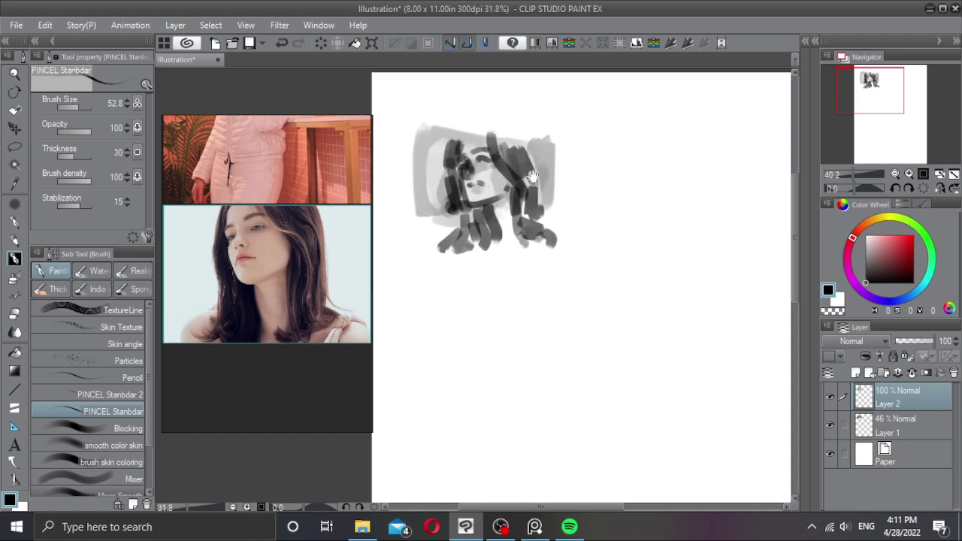
scroll(530, 191, down, 2)
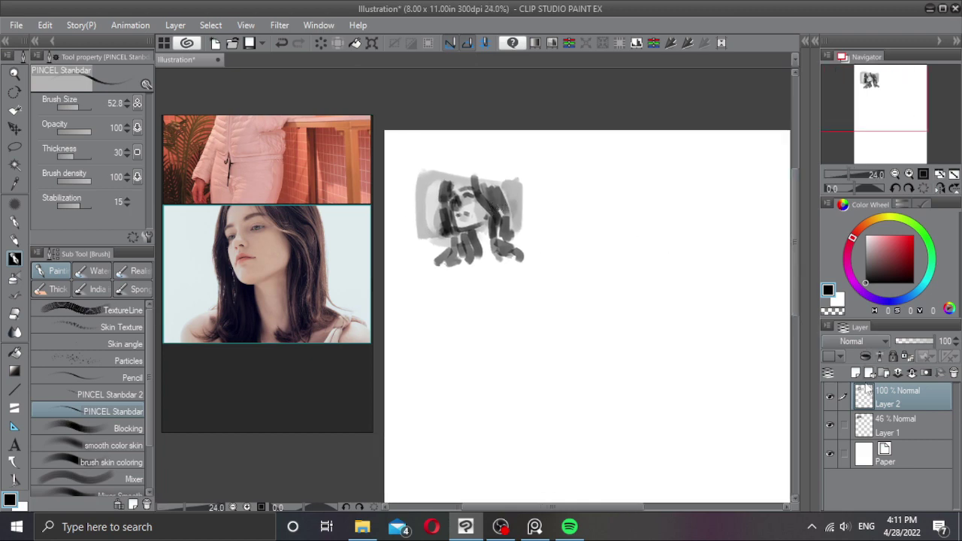
Step: Compare the sketch with Layer 1 hidden and shown, and paint the hair across the crown of the head
click(830, 425)
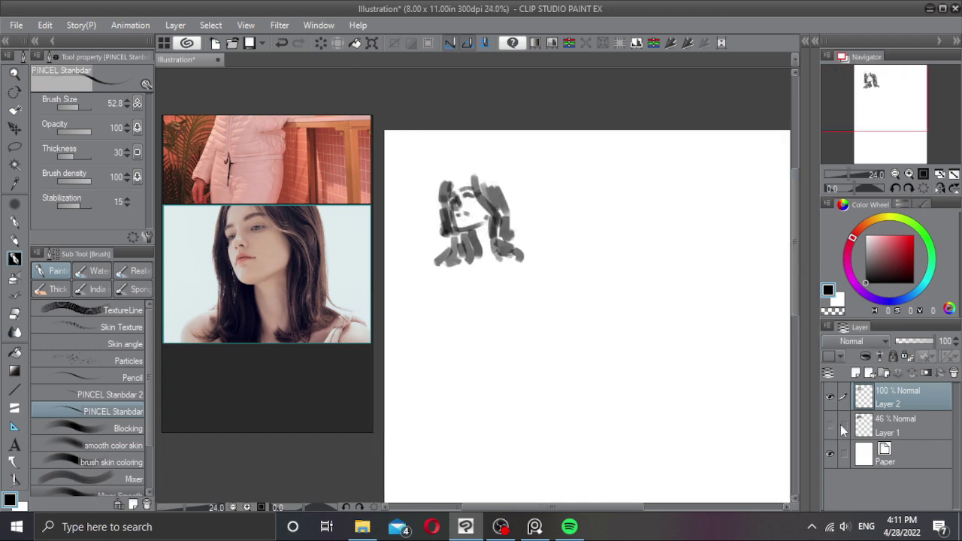
click(830, 426)
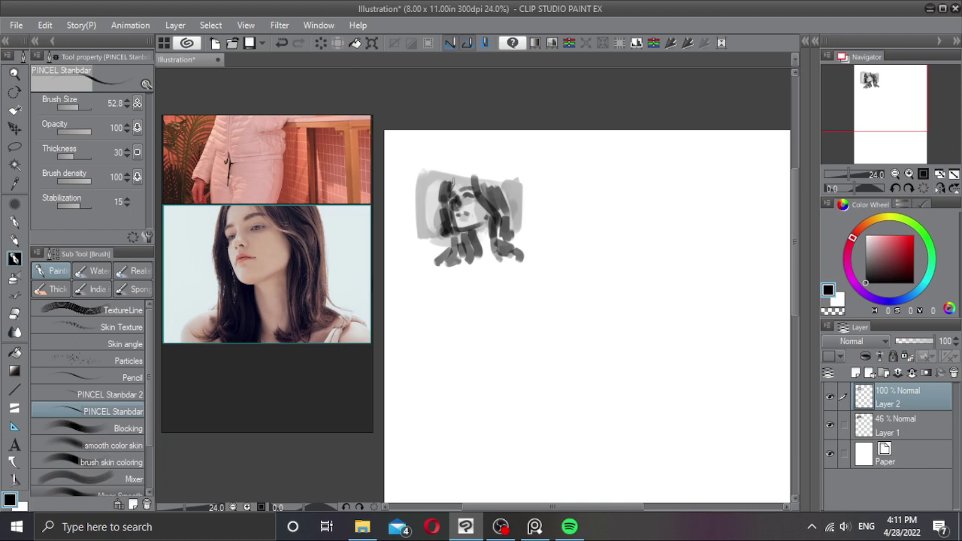
mouse_move(449, 185)
mouse_down()
mouse_move(458, 171)
mouse_move(489, 182)
mouse_move(463, 171)
mouse_move(485, 194)
mouse_move(494, 173)
mouse_move(467, 173)
mouse_move(502, 203)
mouse_up()
key(ctrl+z)
key(ctrl+z)
key(ctrl+z)
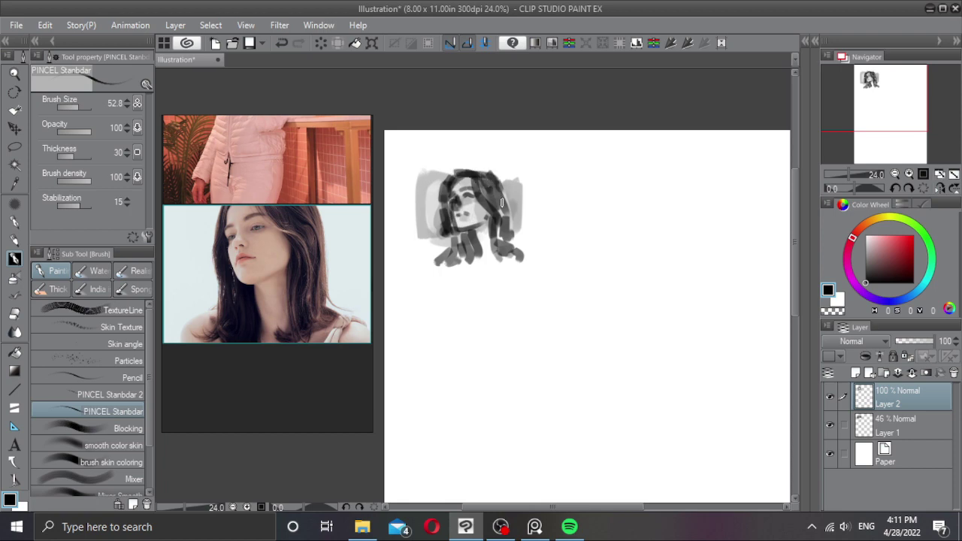
Step: Merge the sketch into Layer 1 at 27% opacity and add a new layer above it
click(912, 373)
click(905, 343)
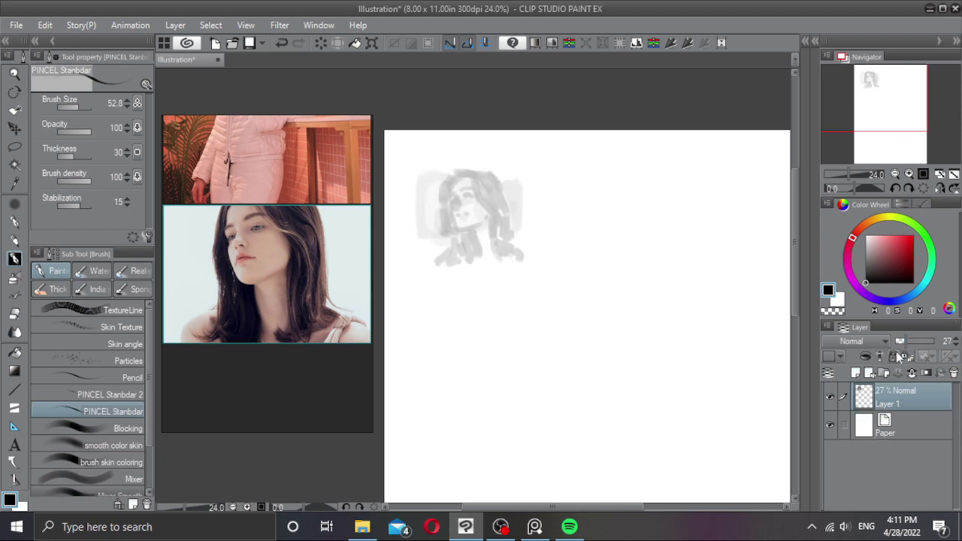
click(855, 373)
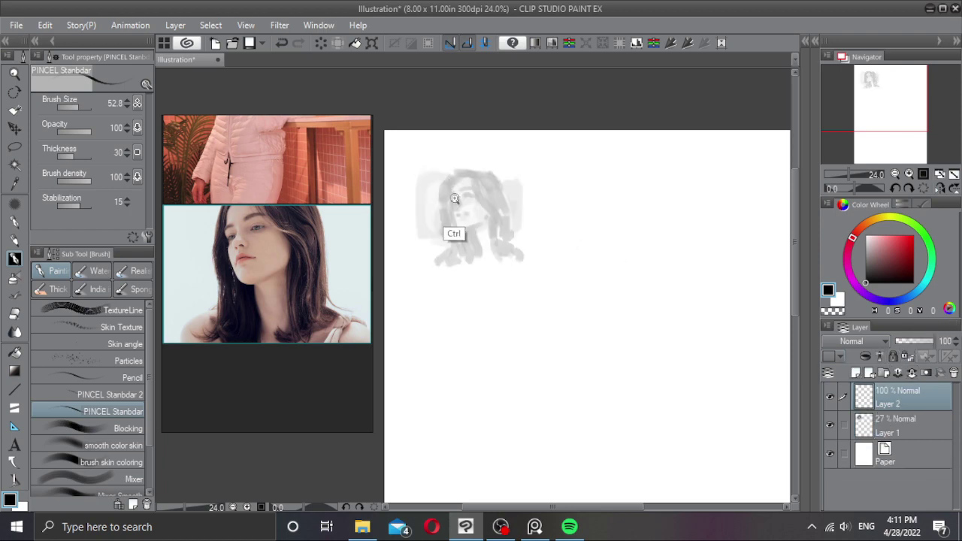
Step: Draw the curved upper eyelids of both eyes on Layer 2 with the brush at size 8.9
scroll(493, 217, up, 3)
scroll(492, 218, up, 2)
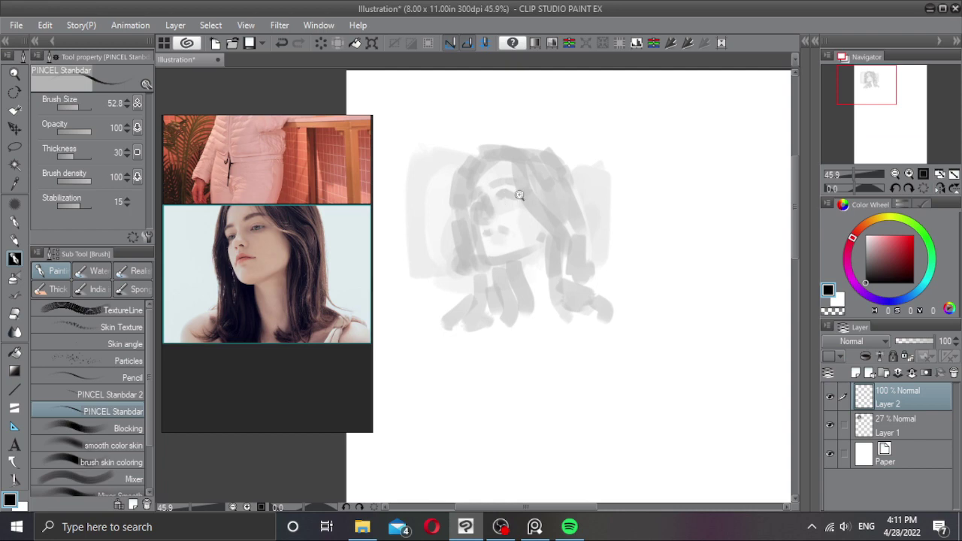
scroll(530, 191, up, 1)
mouse_move(533, 192)
mouse_down()
mouse_move(511, 186)
mouse_move(498, 195)
mouse_move(517, 180)
mouse_move(504, 196)
mouse_move(520, 180)
mouse_move(456, 200)
mouse_up()
key(ctrl+z)
key(ctrl+z)
key(ctrl+z)
key(ctrl+z)
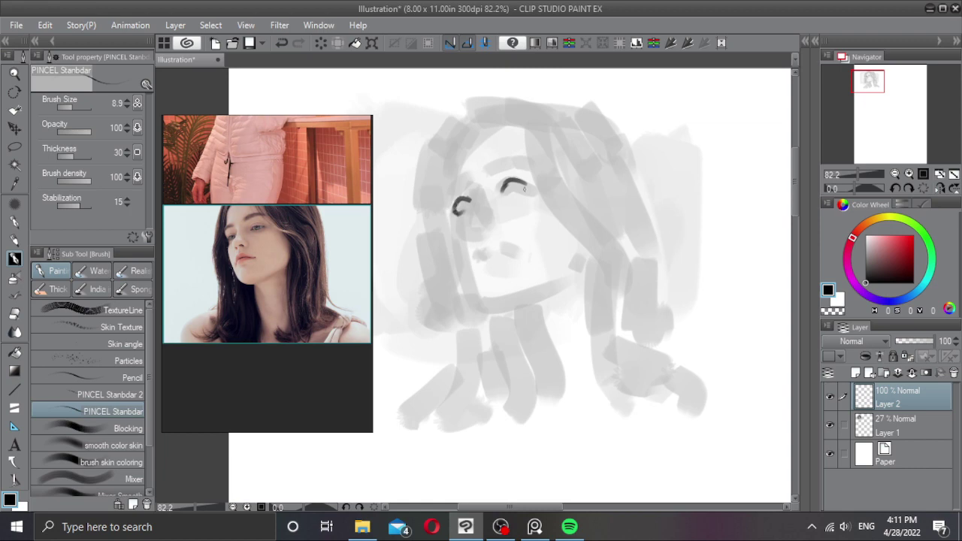
Step: Close the eye outlines and draw the base of the nose and the mouth line at brush size 8.9
mouse_move(527, 184)
mouse_down()
mouse_move(460, 213)
mouse_move(470, 234)
mouse_up()
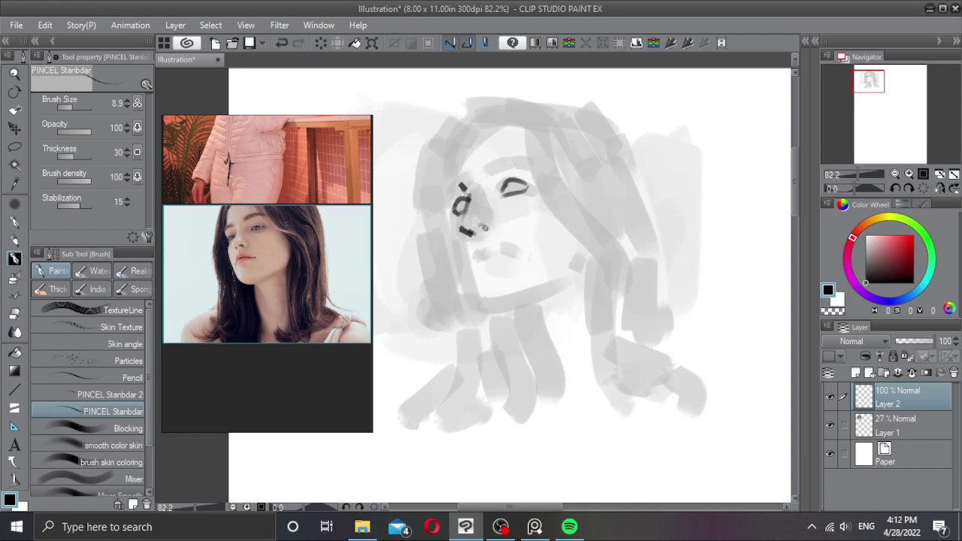
key(ctrl+z)
drag(495, 253, 515, 255)
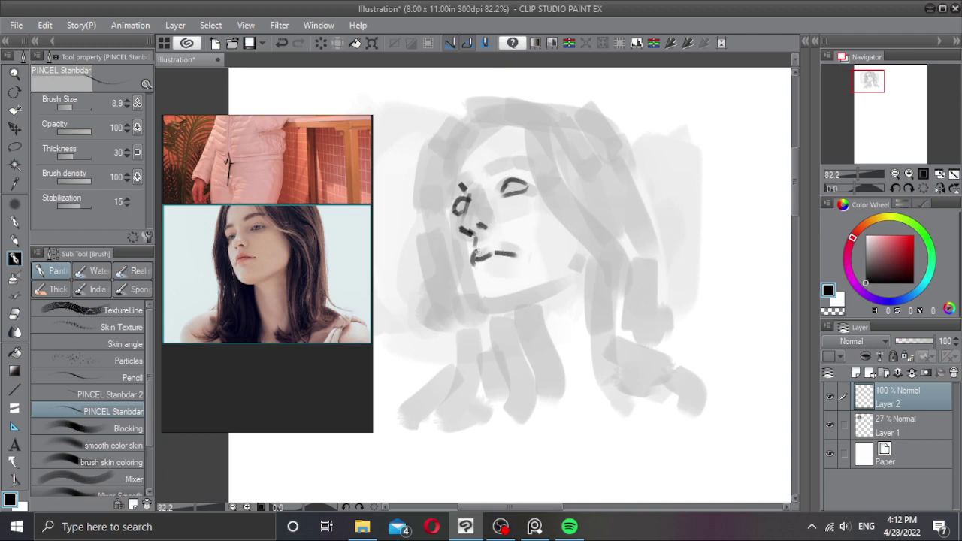
Step: Thicken the upper lip and mark the shadow under the lower lip at brush size 13.1
key(])
key(ctrl+z)
mouse_move(475, 253)
mouse_down()
mouse_move(515, 254)
mouse_move(486, 272)
mouse_up()
key(ctrl+z)
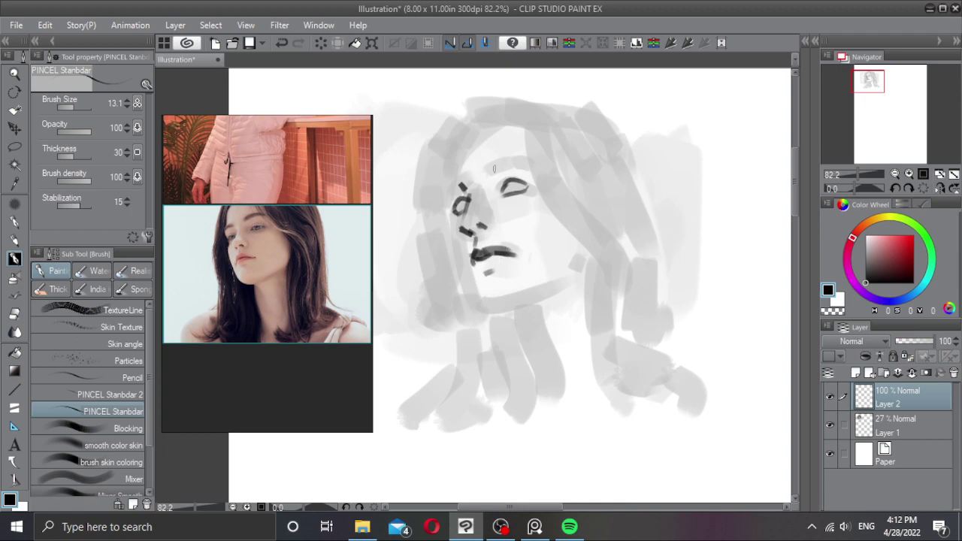
Step: Darken the irises and the far eye, and undo the first eyebrow strokes
mouse_move(461, 194)
mouse_down()
mouse_move(456, 208)
mouse_move(461, 200)
mouse_up()
mouse_move(510, 181)
mouse_down()
mouse_move(530, 185)
mouse_move(500, 194)
mouse_move(512, 190)
mouse_up()
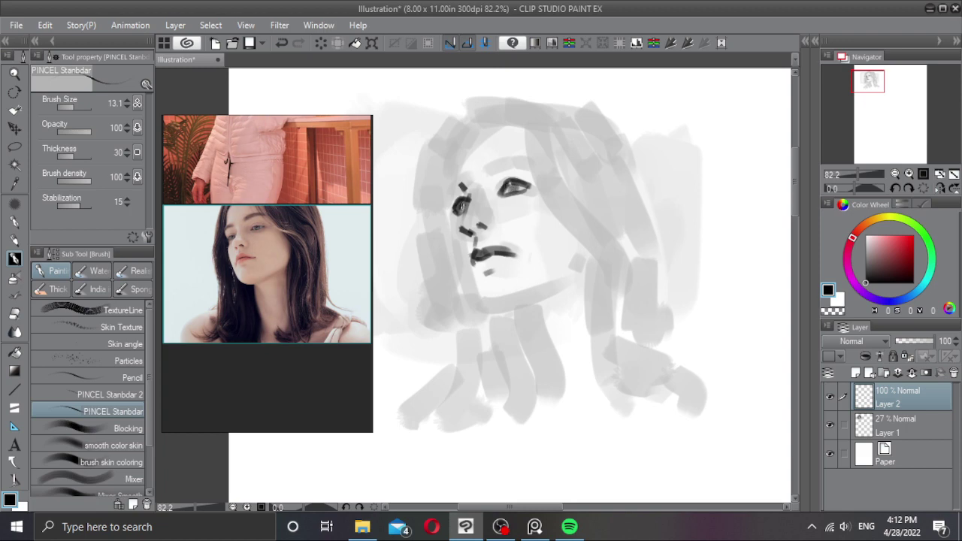
mouse_move(462, 207)
mouse_down()
mouse_move(456, 187)
mouse_move(516, 159)
mouse_up()
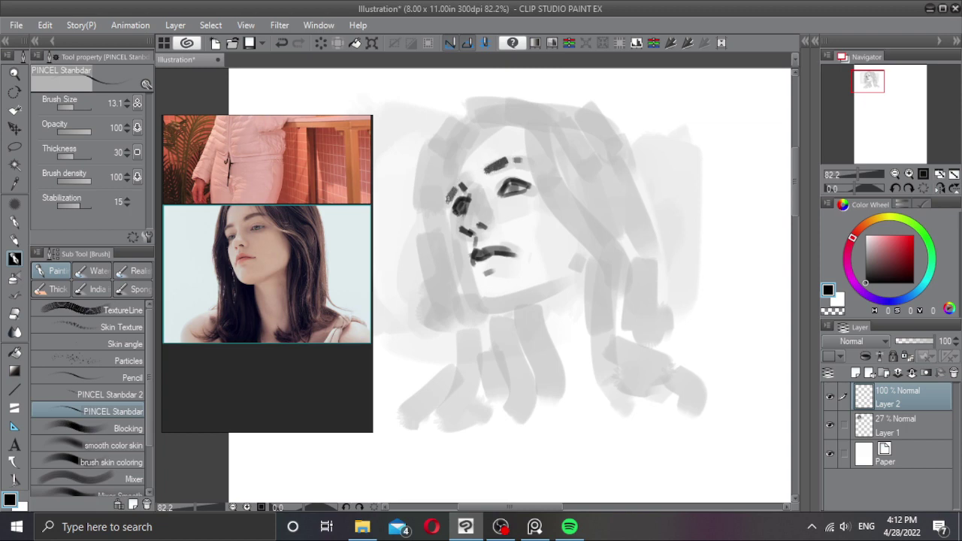
key(ctrl+z)
key(ctrl+z)
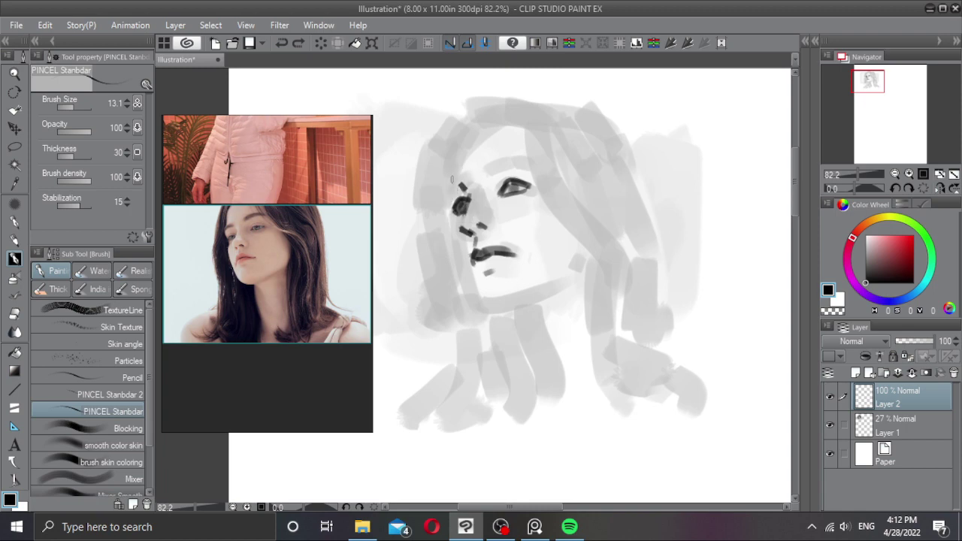
Step: Redraw both eyebrows and shade the bridge of the nose, enlarging the brush to size 26.0
drag(445, 197, 455, 179)
mouse_move(491, 153)
mouse_down()
mouse_move(502, 164)
mouse_move(529, 161)
mouse_move(466, 199)
mouse_move(499, 171)
mouse_move(496, 189)
mouse_move(481, 189)
mouse_move(484, 212)
mouse_move(487, 195)
mouse_up()
key(ctrl+z)
key(])
key(])
key(])
key(ctrl+z)
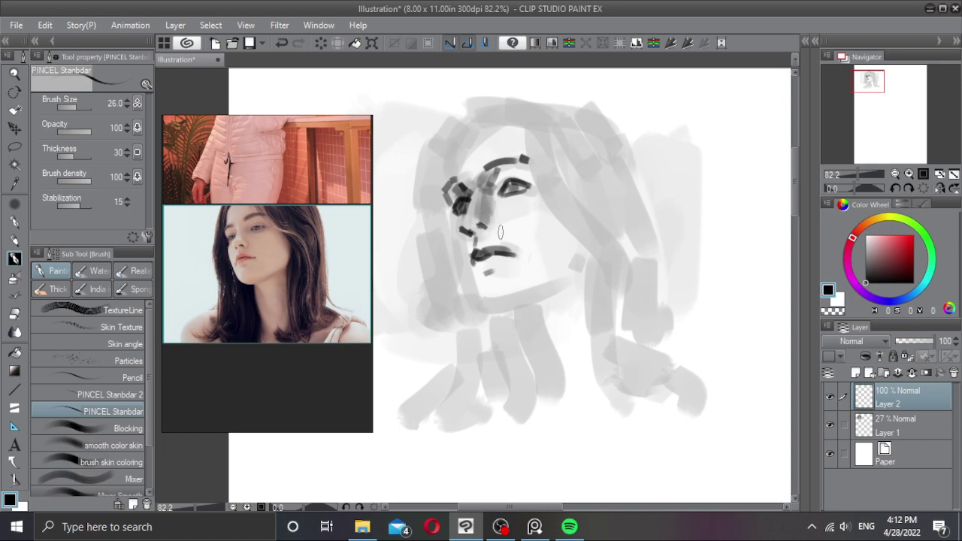
Step: Shade the side of the nose and clean up its edge with transparent colour at brush size 16.8
drag(484, 234, 501, 241)
key(ctrl+z)
key(ctrl+z)
mouse_move(480, 189)
mouse_down()
mouse_move(485, 228)
mouse_move(489, 195)
mouse_move(494, 225)
mouse_move(476, 215)
mouse_up()
key(c)
mouse_move(469, 182)
mouse_down()
mouse_move(466, 212)
mouse_move(447, 231)
mouse_move(464, 228)
mouse_up()
key(ctrl+z)
key(ctrl+z)
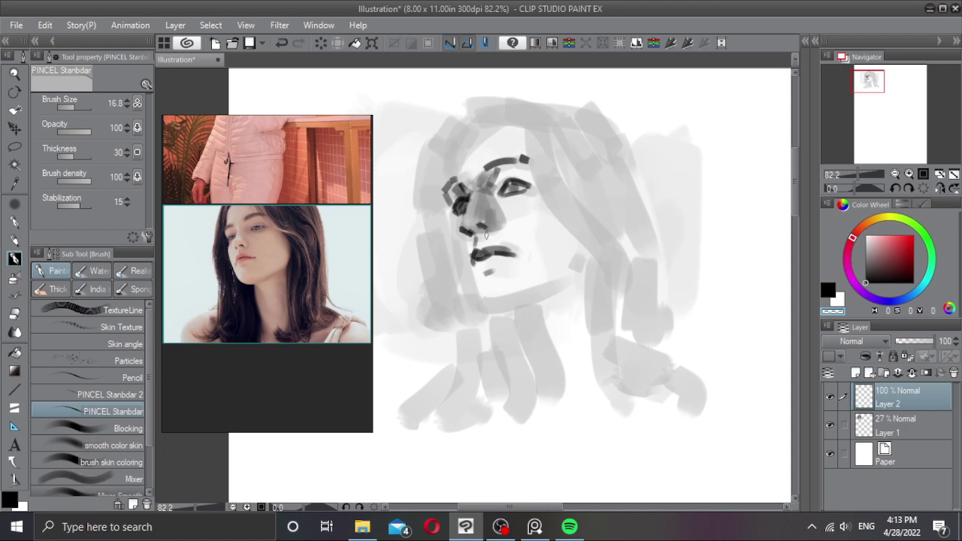
Step: Shade from the nose down to the upper lip in black at size 36.8, and darken below the lower lip at size 24.4
key(c)
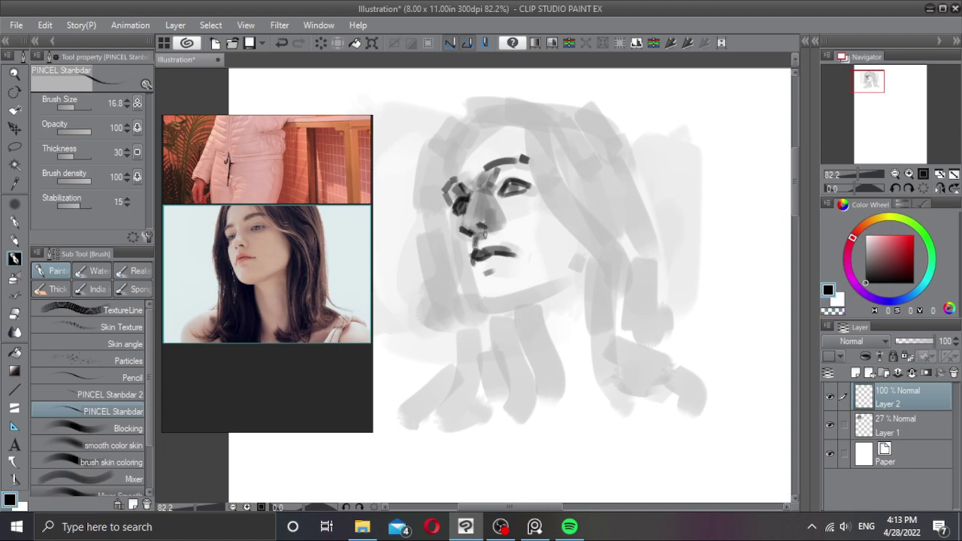
mouse_move(484, 232)
mouse_down()
mouse_move(485, 251)
mouse_move(508, 276)
mouse_up()
key(ctrl+z)
key(ctrl+z)
key(bracketright)
key(bracketright)
mouse_move(475, 235)
mouse_down()
mouse_move(513, 246)
mouse_move(505, 235)
mouse_up()
key(ctrl+z)
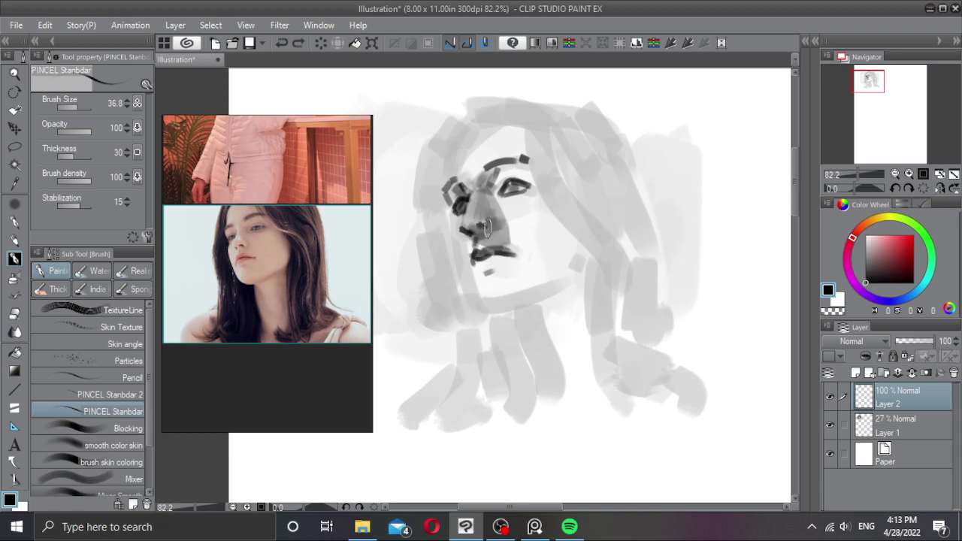
key(bracketleft)
drag(486, 277, 495, 273)
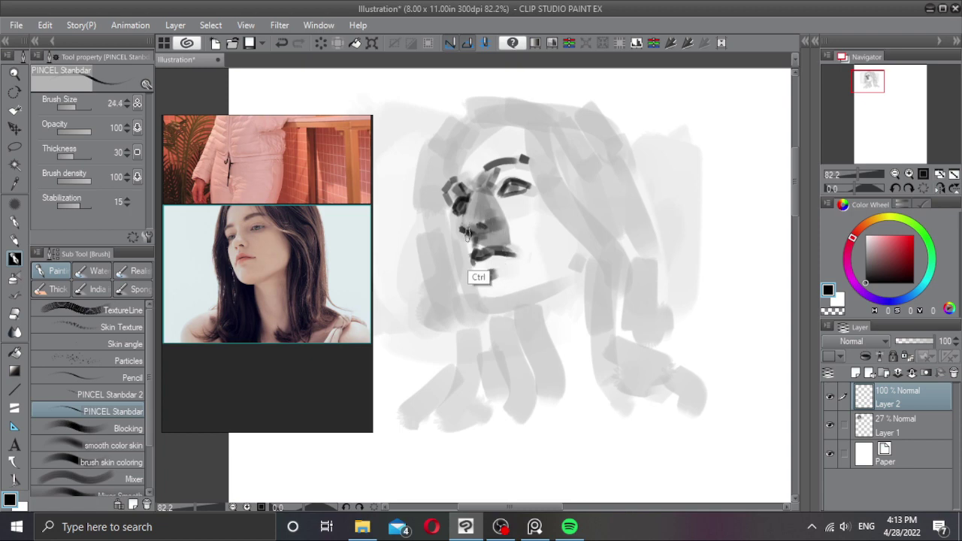
Step: Outline the far cheek, chin and start of the jaw with the brush at size 17.6
mouse_move(470, 233)
ctrl+alt+mouse_down()
mouse_move(461, 225)
mouse_move(453, 237)
mouse_move(483, 310)
mouse_move(496, 303)
mouse_move(480, 307)
mouse_move(538, 300)
mouse_move(530, 322)
ctrl+alt+mouse_up()
key(ctrl+z)
key(ctrl+z)
key(ctrl+z)
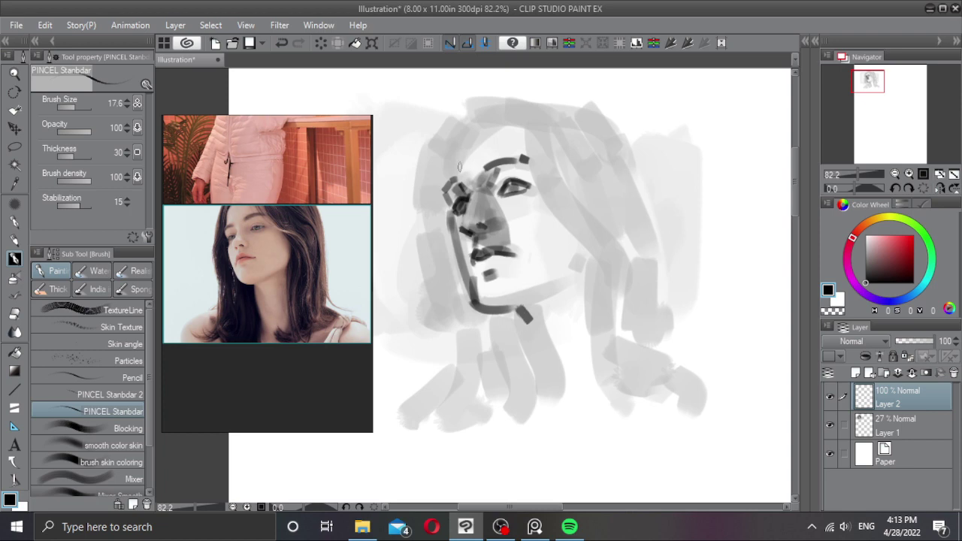
Step: Draw the hairline beside the forehead, the parting and the hair edge sweeping back across the near cheek
drag(463, 141, 450, 180)
key(ctrl+z)
drag(462, 147, 448, 181)
mouse_move(507, 125)
mouse_down()
mouse_move(519, 174)
mouse_move(620, 263)
mouse_up()
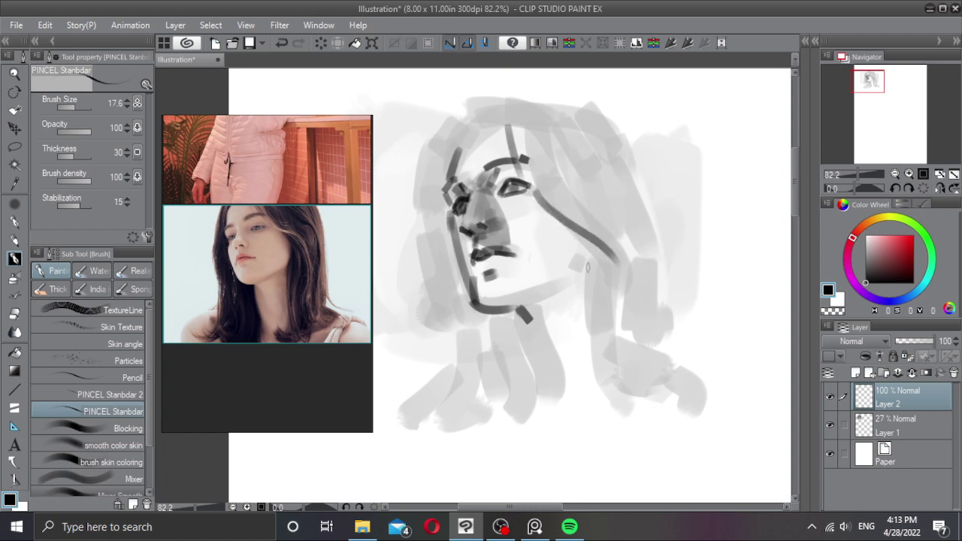
Step: Mark the ear area and draw the neck contours down to the collarbone with darker accents at jaw and throat
mouse_move(561, 224)
mouse_down()
mouse_move(597, 260)
mouse_move(571, 285)
mouse_move(595, 414)
mouse_up()
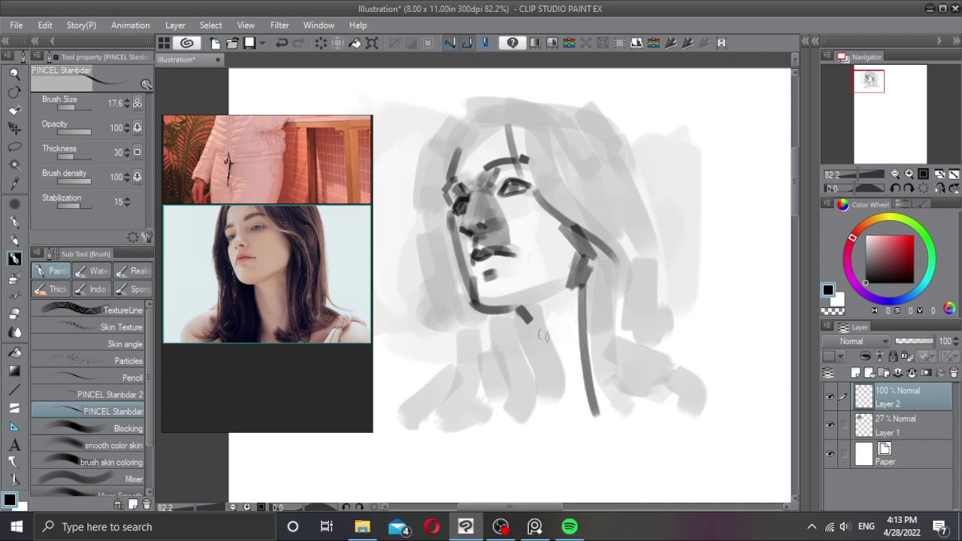
drag(517, 310, 548, 409)
drag(526, 375, 537, 402)
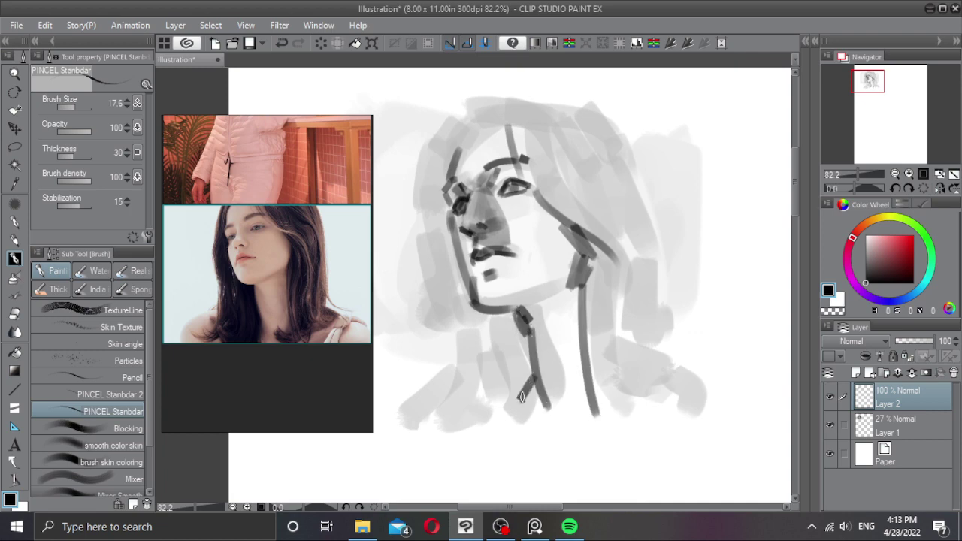
drag(493, 325, 485, 398)
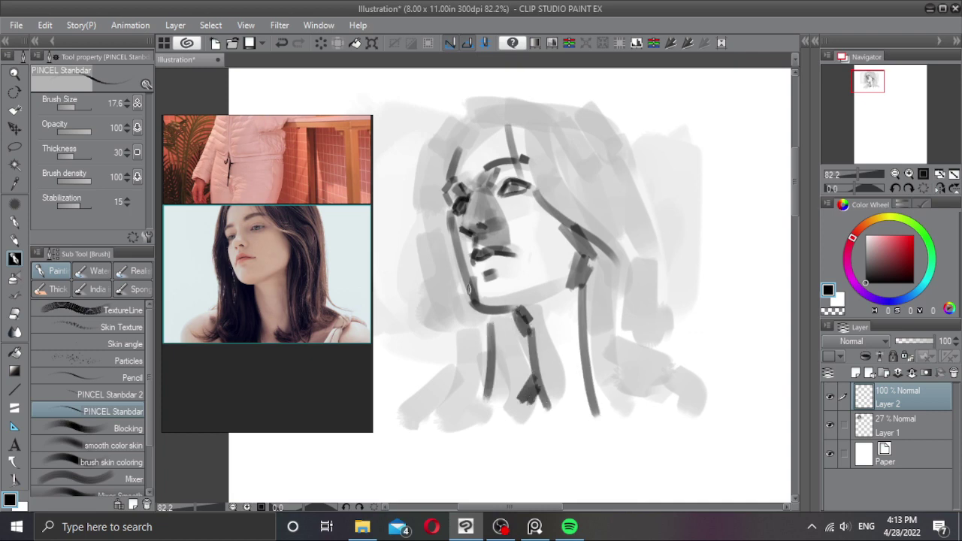
Step: Outline the far side of the hair down to the shoulder and carry the contour over the crown at brush size 17.6
drag(443, 138, 422, 207)
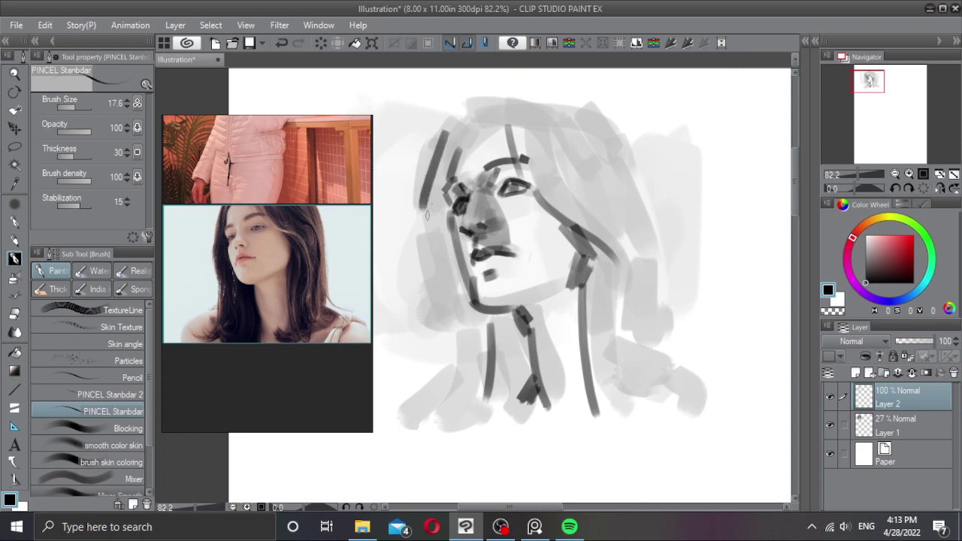
mouse_move(439, 275)
mouse_down()
mouse_move(447, 367)
mouse_move(437, 396)
mouse_move(447, 421)
mouse_up()
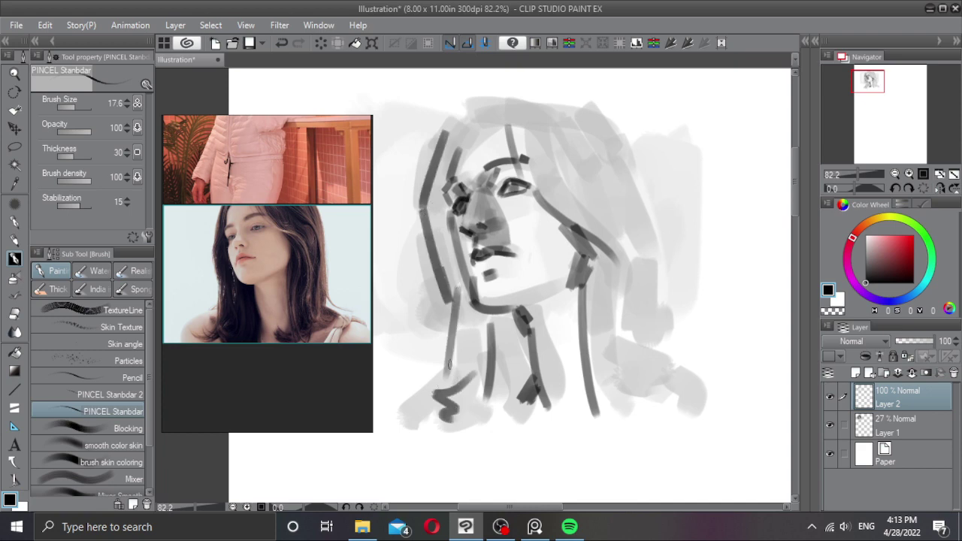
drag(449, 364, 415, 403)
mouse_move(452, 132)
mouse_down()
mouse_move(492, 115)
mouse_move(473, 118)
mouse_move(499, 118)
mouse_move(488, 120)
mouse_move(496, 111)
mouse_move(513, 125)
mouse_move(514, 115)
mouse_move(595, 117)
mouse_up()
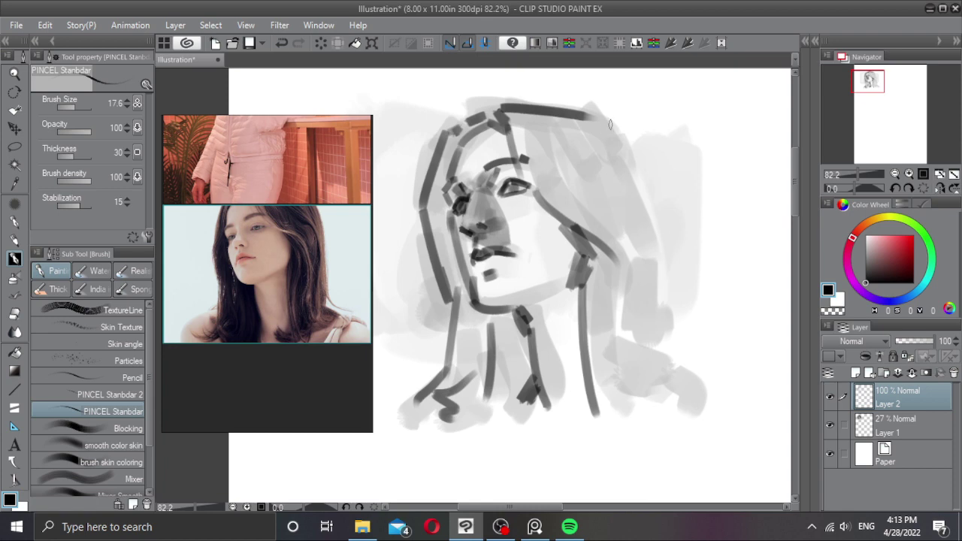
Step: Draw the near side's hair contours from the crown down to the shoulder, with darker accents inside the hair mass
mouse_move(571, 153)
mouse_down()
mouse_move(607, 198)
mouse_move(579, 191)
mouse_move(627, 291)
mouse_move(636, 289)
mouse_move(632, 384)
mouse_move(662, 392)
mouse_up()
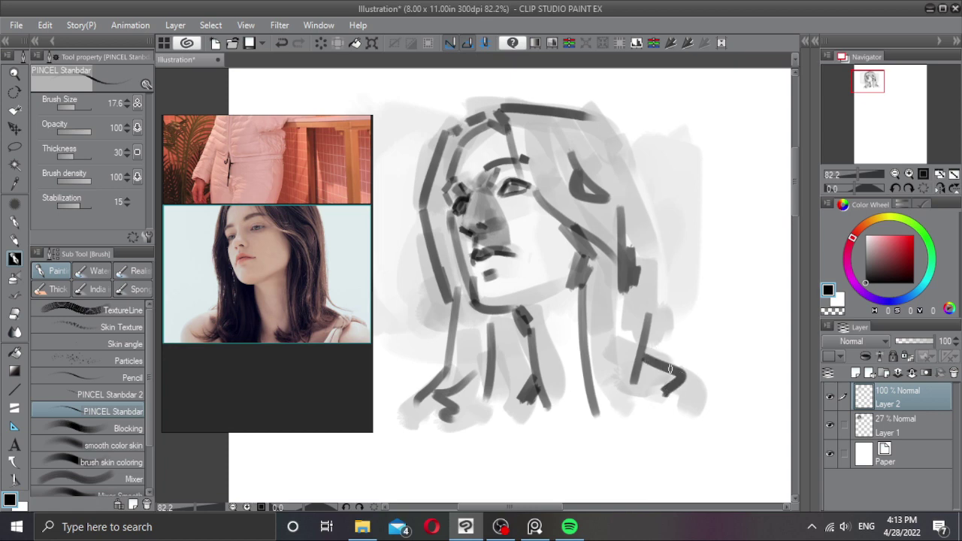
drag(652, 239, 646, 342)
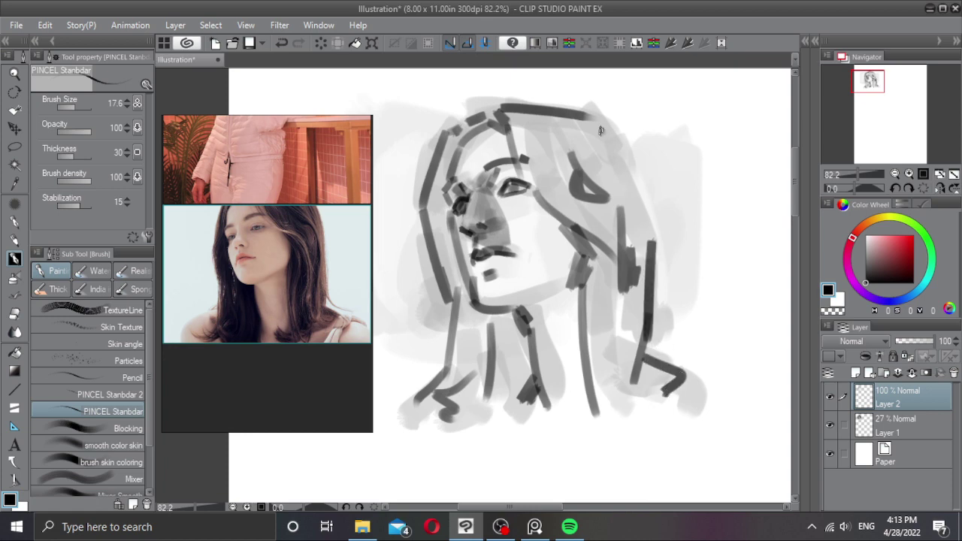
mouse_move(600, 128)
mouse_down()
mouse_move(622, 197)
mouse_move(637, 209)
mouse_up()
key(ctrl+z)
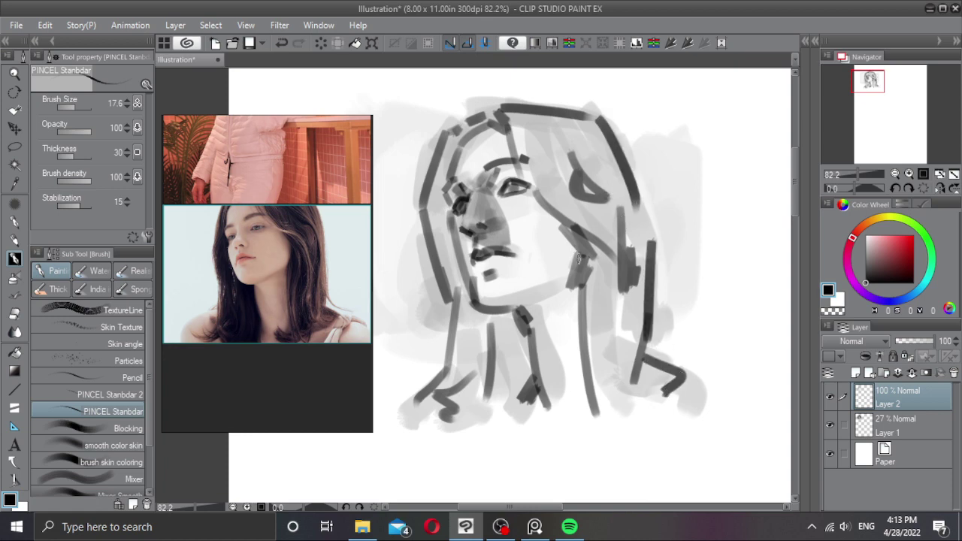
Step: Draw the near jawline from below the ear to the chin
mouse_move(577, 239)
mouse_down()
mouse_move(573, 271)
mouse_move(532, 308)
mouse_up()
key(ctrl+z)
drag(577, 267, 529, 306)
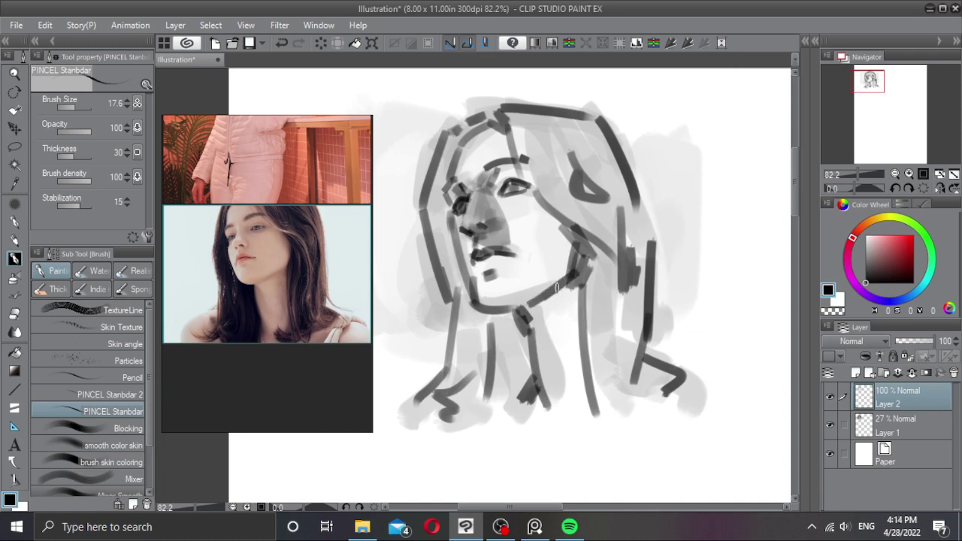
Step: Touch up the near eye and darken the hair edge along the near cheek, and enlarge the brush to size 53.8
mouse_move(518, 180)
mouse_down()
mouse_move(511, 177)
mouse_move(526, 182)
mouse_up()
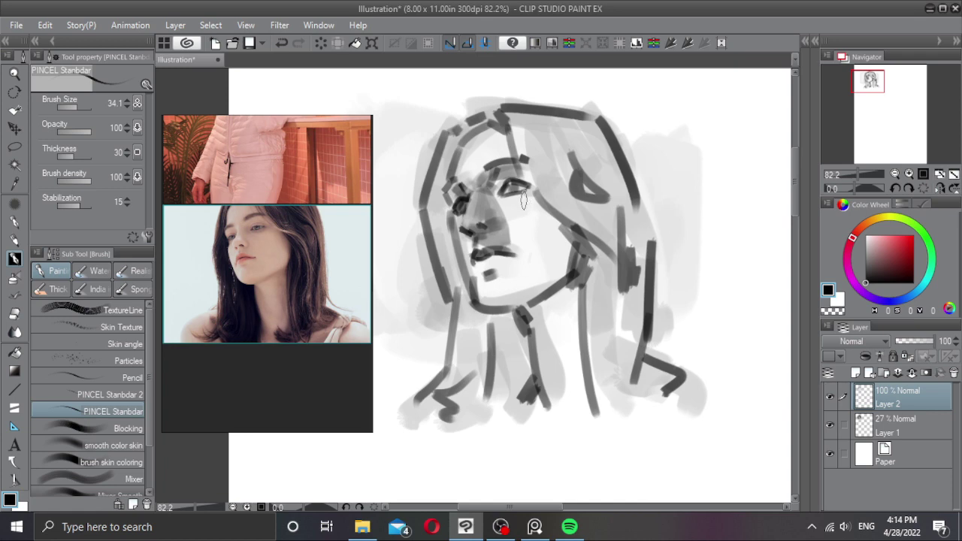
mouse_move(538, 183)
mouse_down()
mouse_move(532, 207)
mouse_move(583, 247)
mouse_up()
key(bracketright)
key(bracketright)
key(bracketright)
key(bracketright)
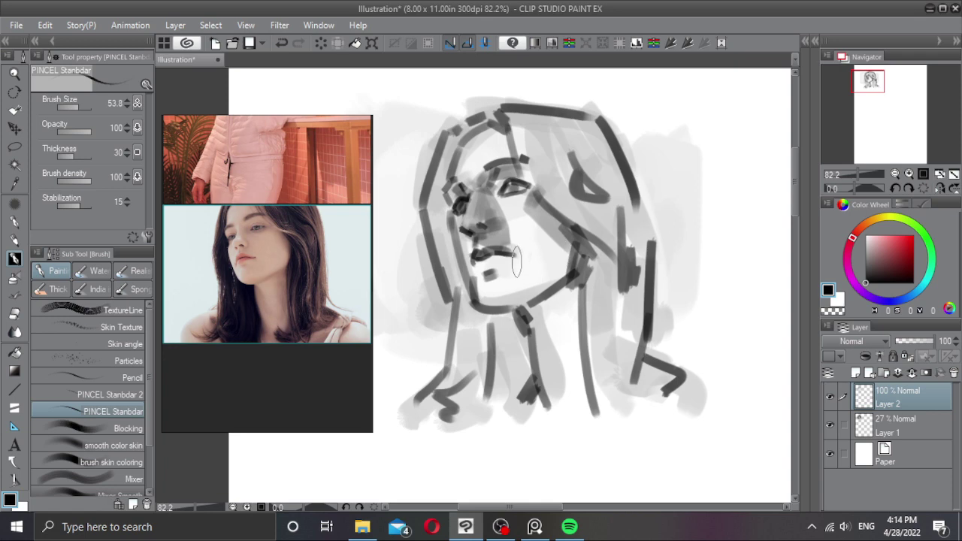
mouse_move(508, 271)
mouse_down()
mouse_move(523, 295)
mouse_move(514, 281)
mouse_move(546, 289)
mouse_up()
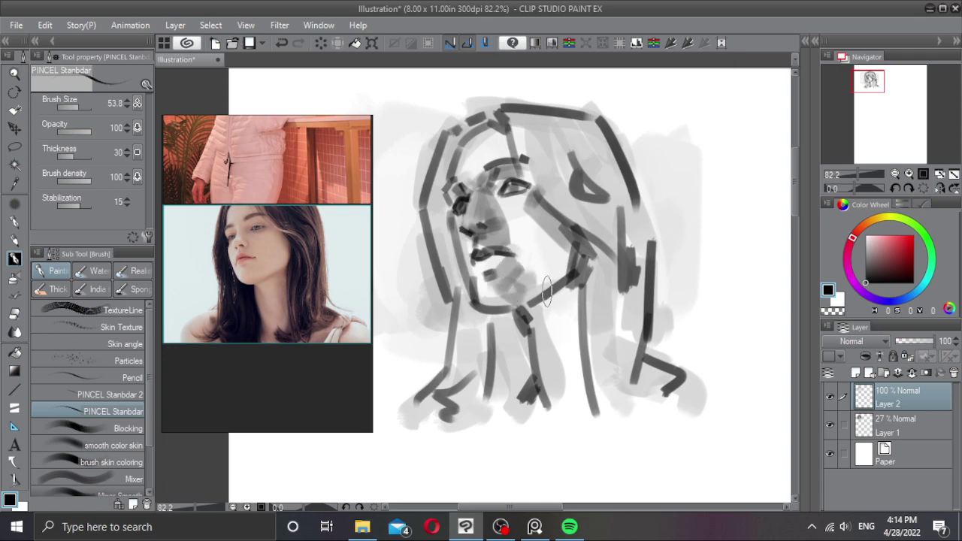
key(ctrl+z)
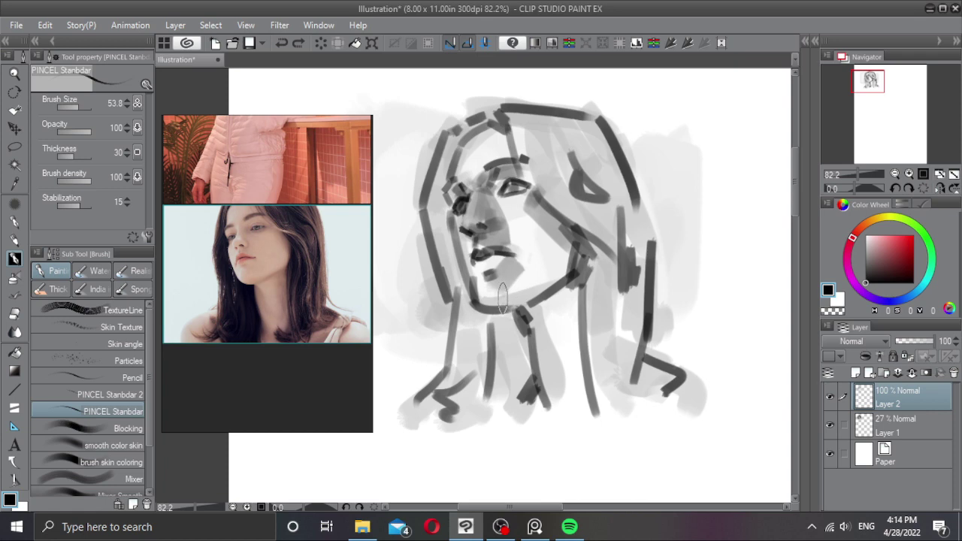
key(ctrl+z)
mouse_move(506, 276)
mouse_down()
mouse_move(495, 294)
mouse_move(518, 284)
mouse_up()
key(ctrl+z)
key(ctrl+z)
Step: Shade the near cheek from the hair edge toward the jaw at size 53.8, and tone beside the mouth at size 42.2
drag(554, 233, 499, 298)
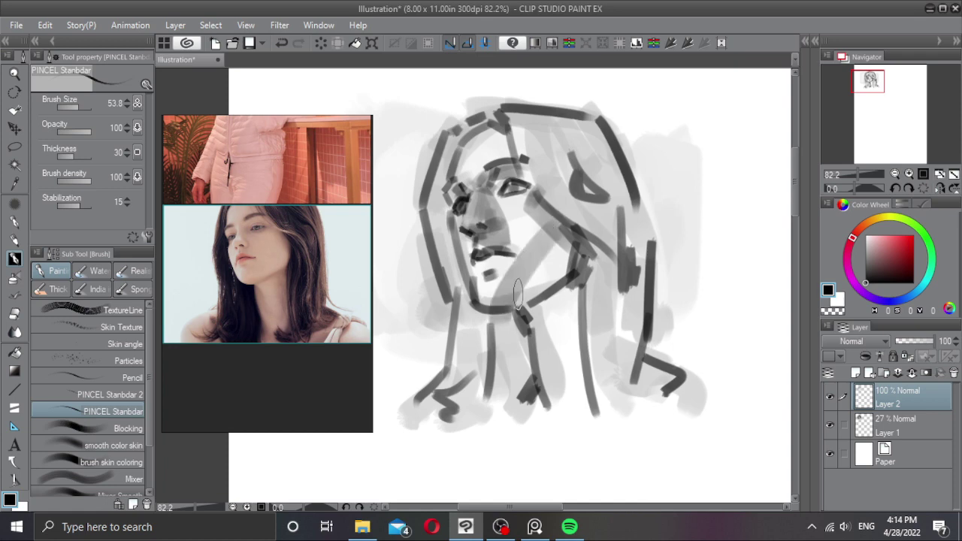
key(ctrl+z)
mouse_move(555, 222)
mouse_down()
mouse_move(513, 295)
mouse_move(524, 303)
mouse_up()
mouse_move(567, 256)
mouse_down()
mouse_move(524, 304)
mouse_move(559, 251)
mouse_move(523, 280)
mouse_up()
key(bracketleft)
key(ctrl+z)
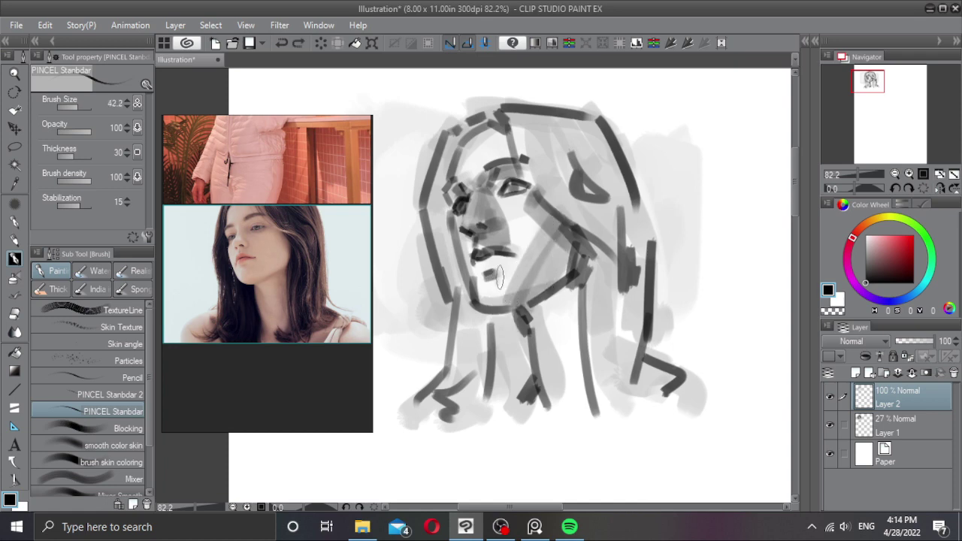
drag(502, 242, 530, 253)
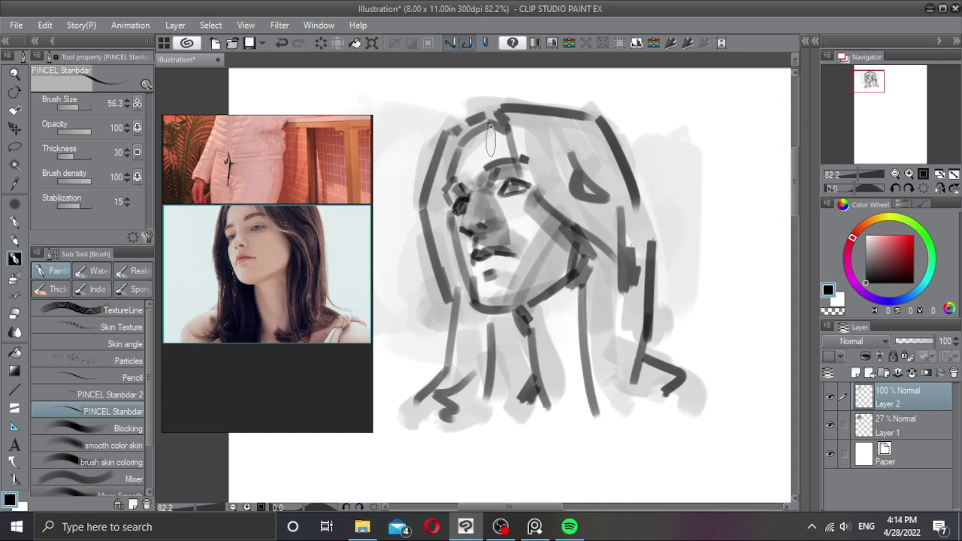
Step: Merge Layer 2 into Layer 1, lower the merged sketch's opacity to 66%, and add a new layer above it
scroll(556, 218, down, 2)
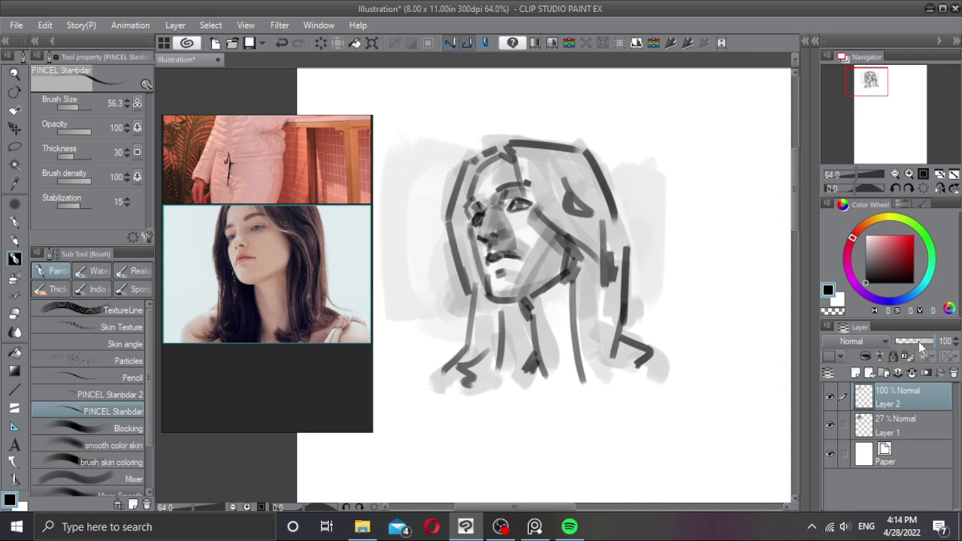
key(ctrl+e)
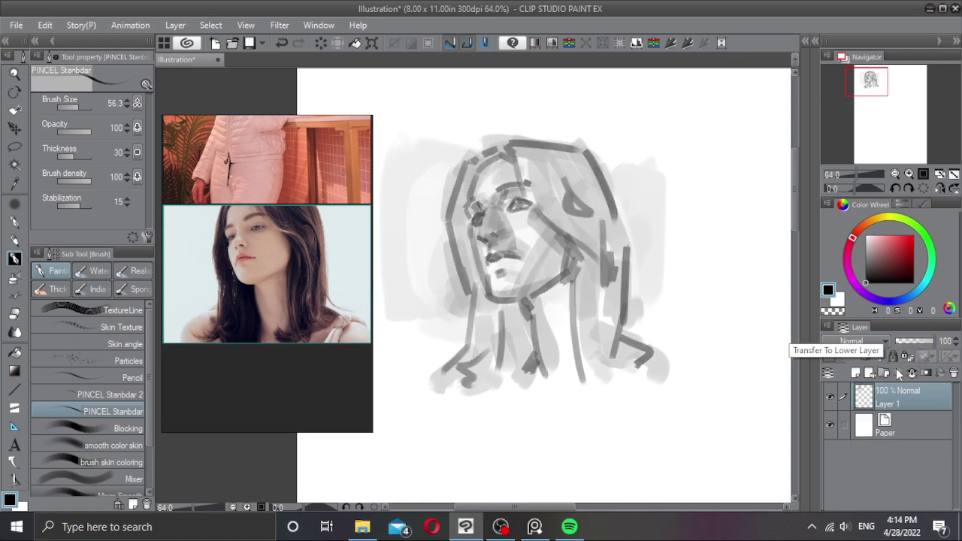
click(920, 341)
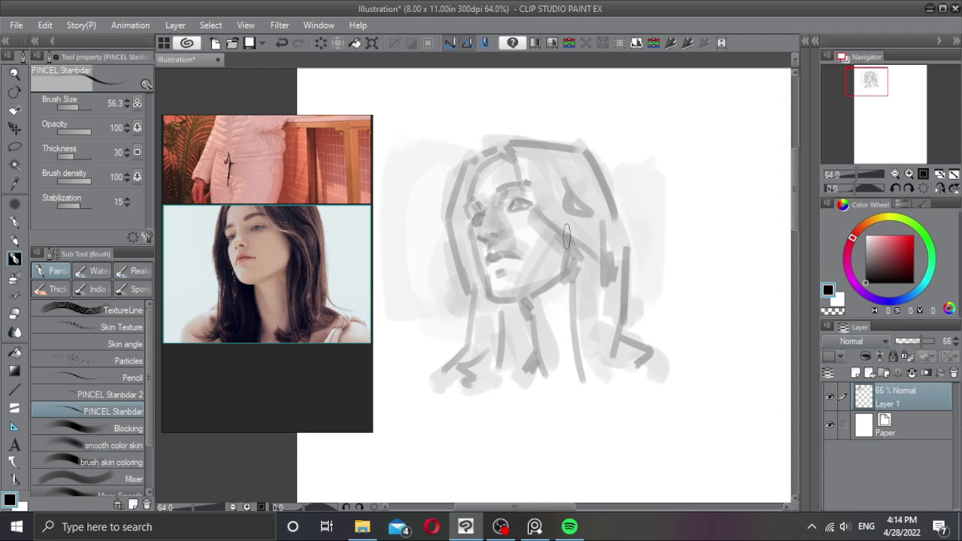
click(856, 373)
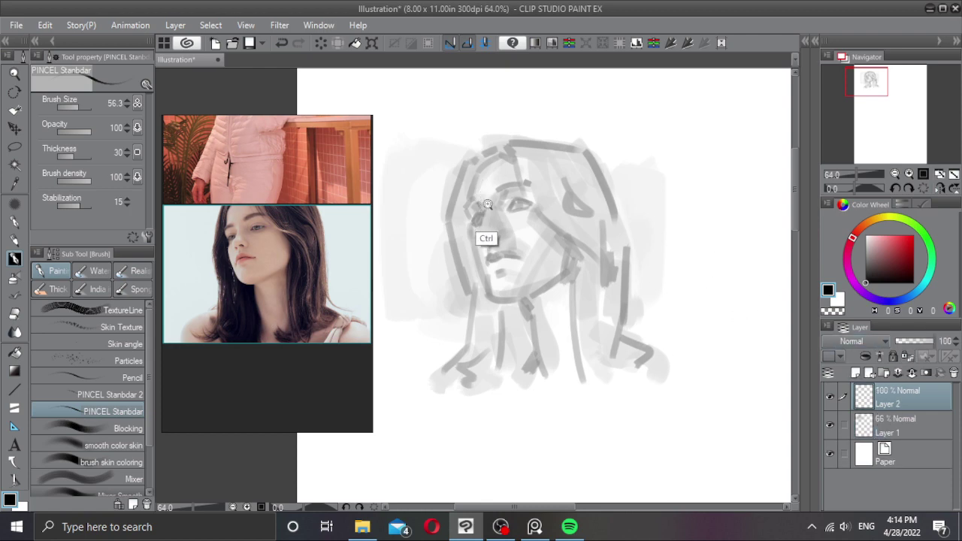
Step: Draw both eyebrows on the new layer at brush size 13.7 and check them in a mirrored view
mouse_move(488, 204)
mouse_down()
mouse_move(503, 196)
mouse_move(456, 178)
mouse_move(538, 154)
mouse_up()
key(ctrl+z)
key(h)
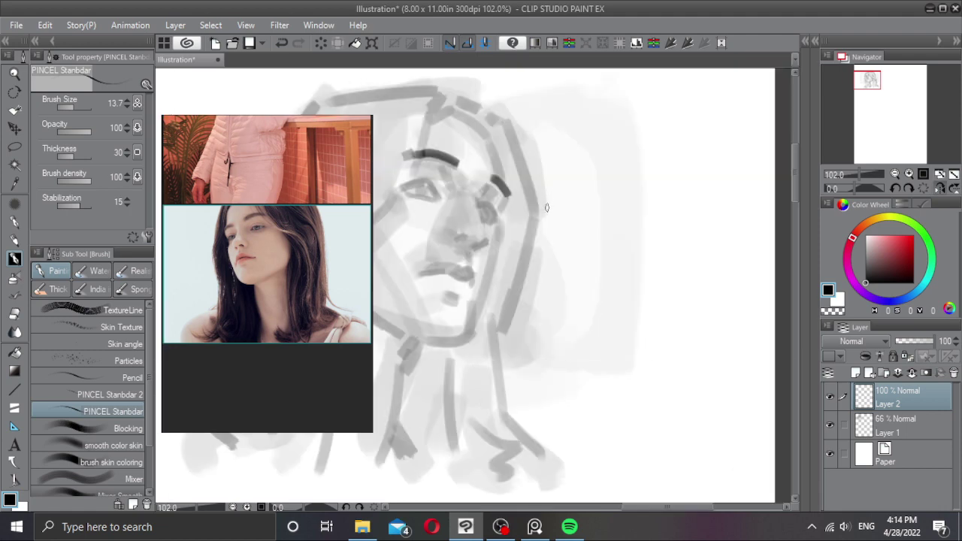
key(h)
Step: Darken the far eye and outline the face edge from the hairline past the forehead to the far temple
mouse_move(471, 206)
mouse_down()
mouse_move(459, 229)
mouse_move(471, 201)
mouse_move(464, 179)
mouse_move(442, 204)
mouse_move(438, 197)
mouse_move(456, 220)
mouse_up()
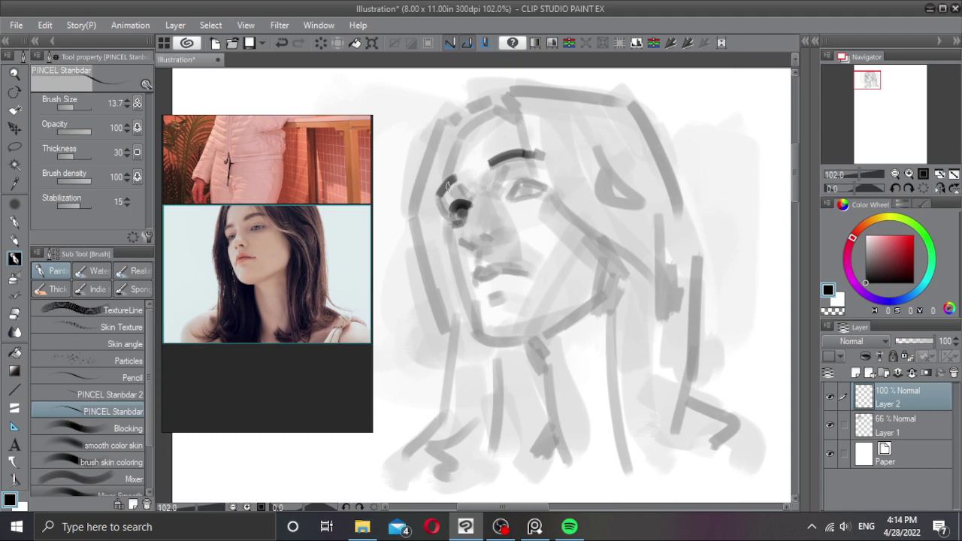
key(ctrl+z)
mouse_move(466, 126)
mouse_down()
mouse_move(439, 199)
mouse_move(444, 181)
mouse_move(439, 197)
mouse_move(444, 189)
mouse_move(457, 234)
mouse_move(448, 250)
mouse_move(471, 308)
mouse_up()
key(ctrl+z)
key(ctrl+z)
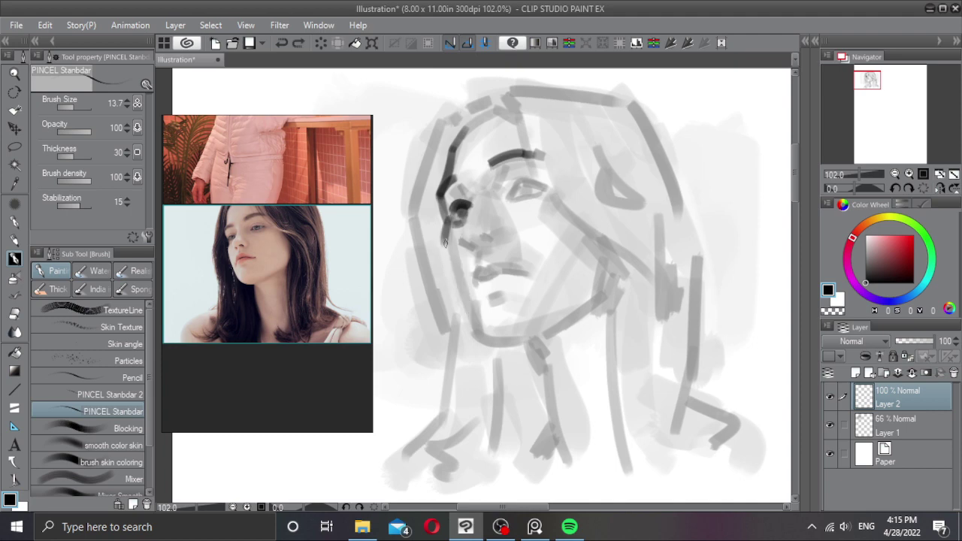
Step: Outline the far cheek down and around the chin in one contour, and start the neck line beneath it
drag(445, 239, 465, 305)
key(ctrl+z)
mouse_move(447, 220)
mouse_down()
mouse_move(454, 275)
mouse_move(474, 318)
mouse_up()
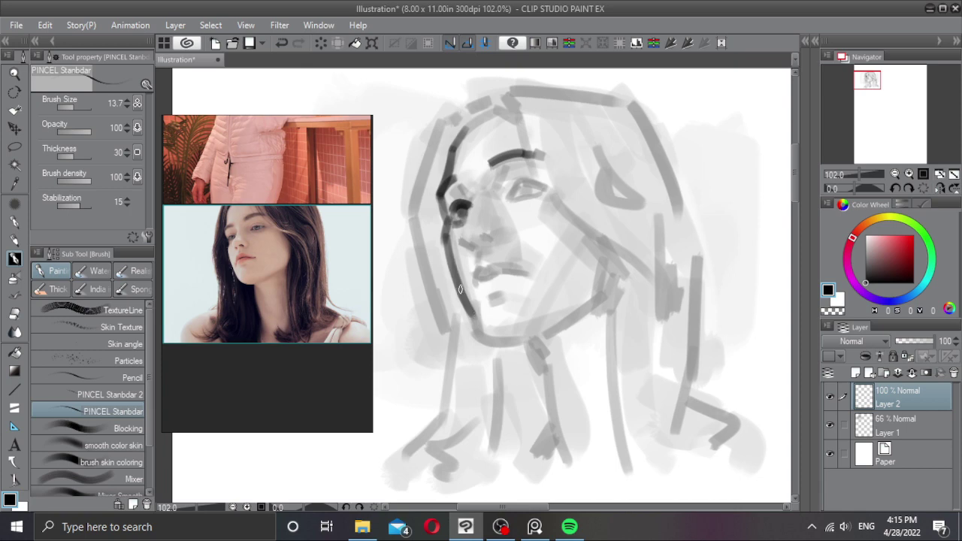
key(ctrl+z)
mouse_move(447, 217)
mouse_down()
mouse_move(441, 241)
mouse_move(482, 343)
mouse_move(477, 332)
mouse_move(534, 342)
mouse_up()
key(ctrl+z)
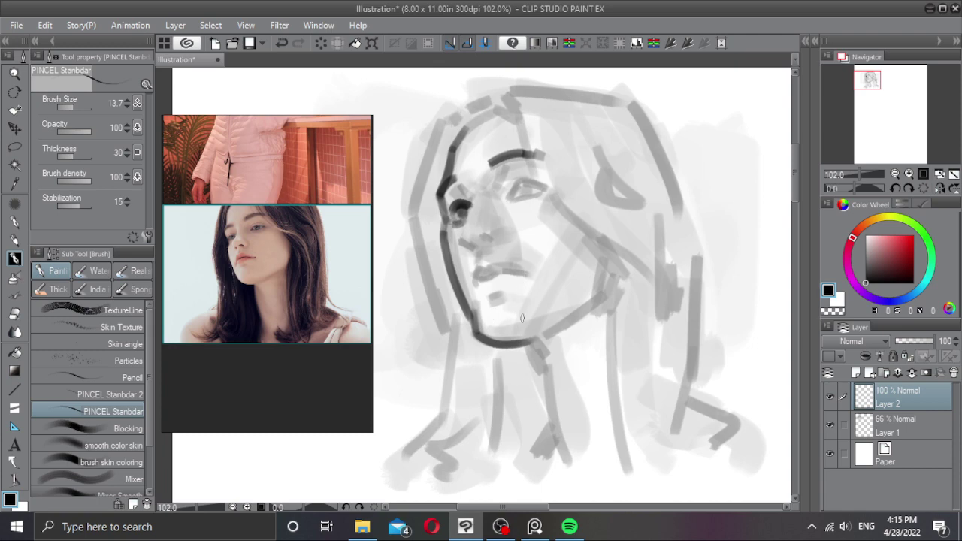
drag(526, 343, 525, 379)
Step: Contour the nose from the far brow to the nostrils and block in the far part of the lips
drag(473, 284, 477, 275)
mouse_move(455, 178)
mouse_down()
mouse_move(469, 204)
mouse_move(474, 196)
mouse_move(465, 241)
mouse_move(461, 235)
mouse_move(483, 239)
mouse_up()
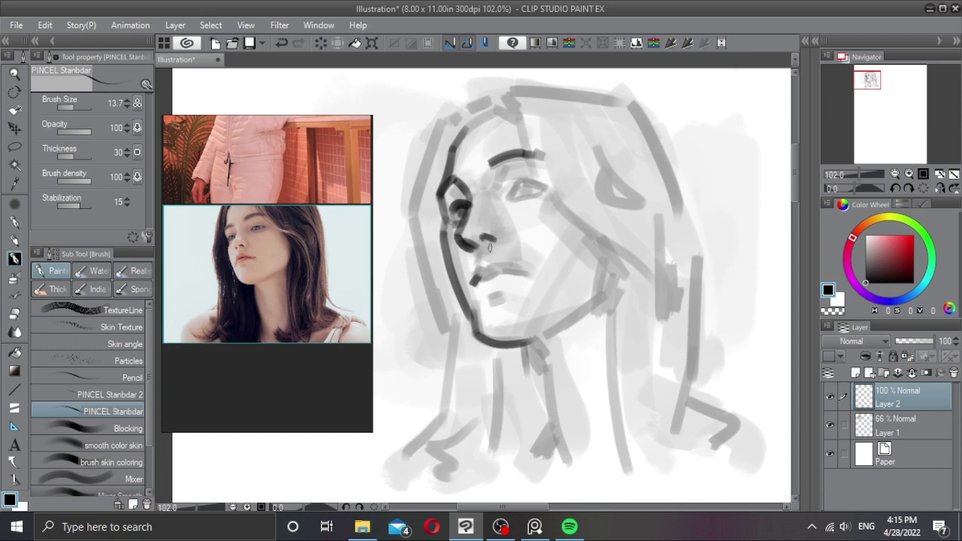
mouse_move(479, 272)
mouse_down()
mouse_move(477, 282)
mouse_move(500, 271)
mouse_move(490, 268)
mouse_move(526, 273)
mouse_move(512, 264)
mouse_up()
key(ctrl+z)
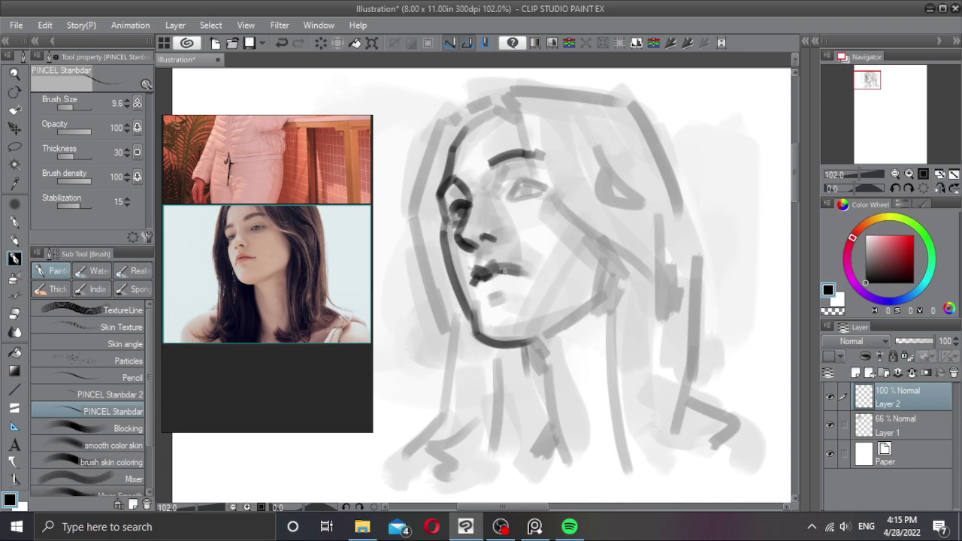
Step: Draw the mouth line toward the near corner at size 9.6 and clean the lip edges with the transparent colour
drag(504, 271, 530, 271)
key(ctrl+z)
key(ctrl+y)
drag(514, 269, 532, 270)
key(c)
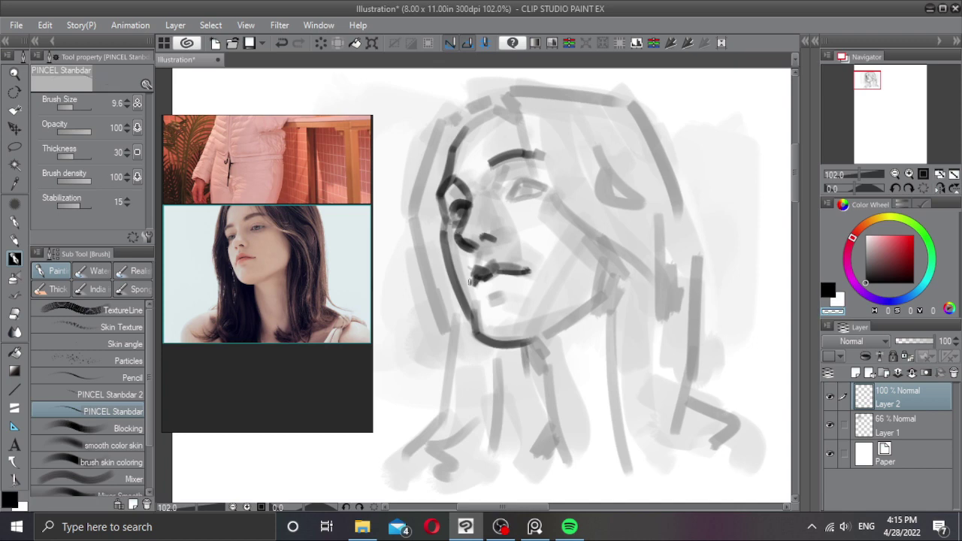
key(c)
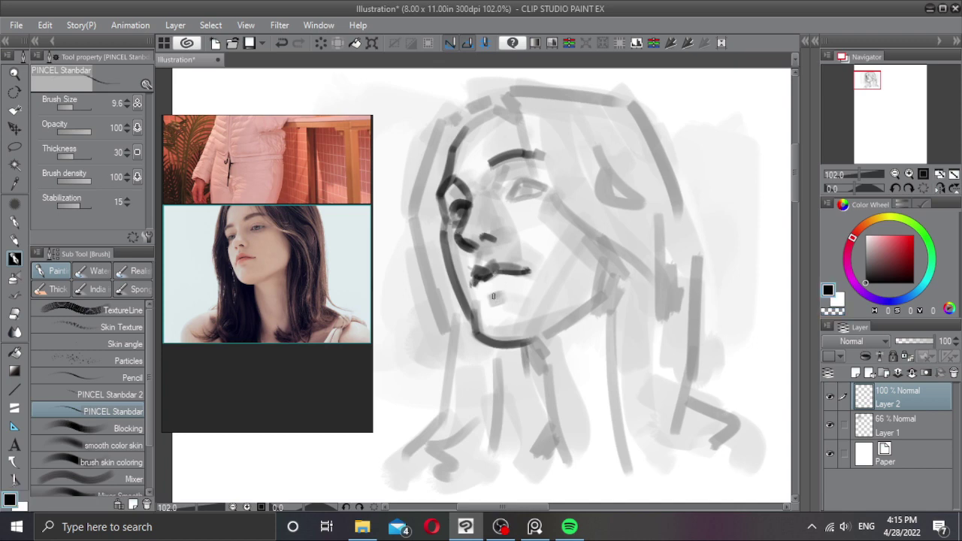
Step: Mark the shadow below the lower lip in black
key(ctrl+z)
drag(495, 332, 503, 332)
mouse_move(491, 299)
mouse_down()
mouse_move(518, 290)
mouse_move(503, 270)
mouse_move(475, 284)
mouse_move(517, 268)
mouse_move(481, 282)
mouse_move(512, 275)
mouse_up()
key(ctrl+z)
Step: Draw the near eye's lids and iris at brush size 10.3
drag(514, 181, 508, 180)
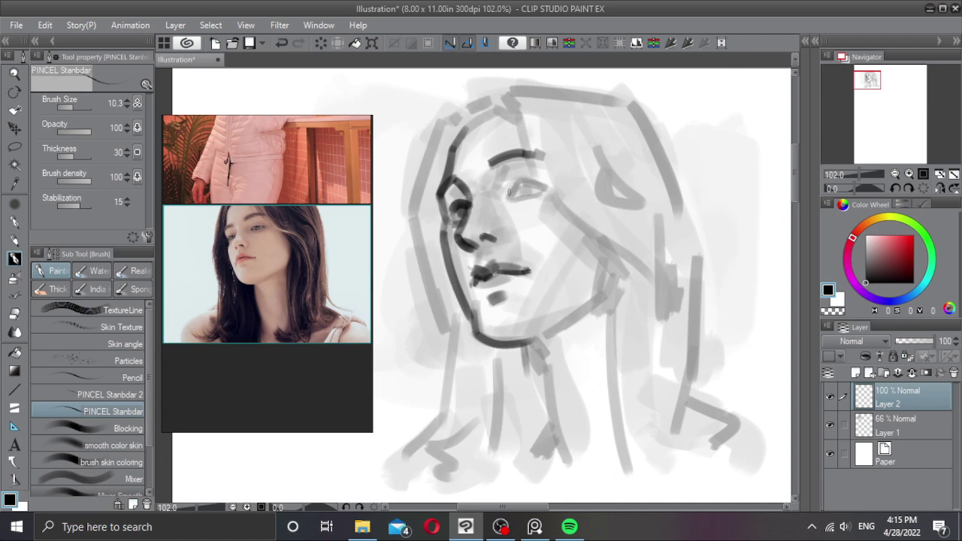
mouse_move(514, 188)
mouse_down()
mouse_move(546, 183)
mouse_move(516, 188)
mouse_up()
key(ctrl+z)
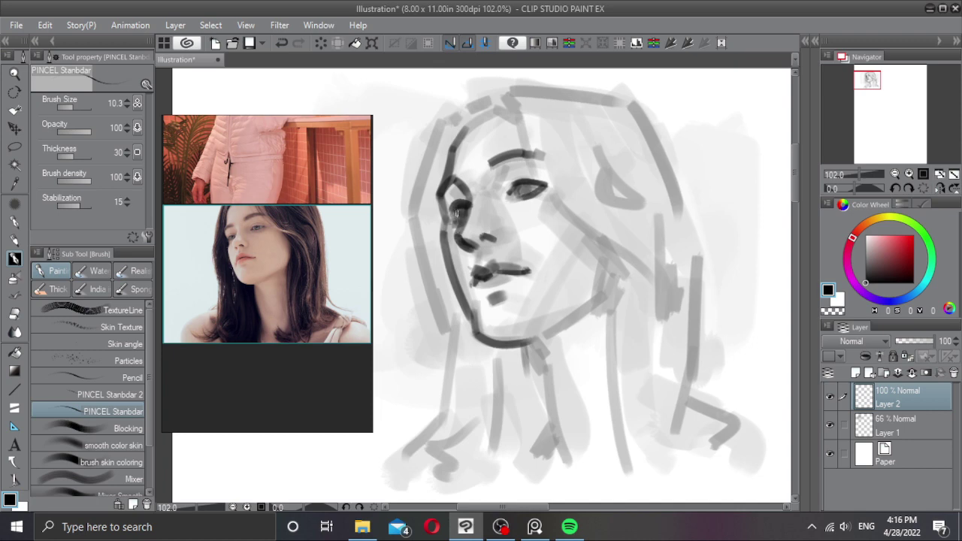
Step: Darken the far eye socket and strengthen the near eye's inner corner and lash line
key(ctrl+z)
drag(451, 209, 452, 215)
key(ctrl+z)
mouse_move(506, 188)
mouse_down()
mouse_move(504, 197)
mouse_move(526, 202)
mouse_move(535, 191)
mouse_up()
key(ctrl+z)
key(ctrl+z)
Step: Refine the near eye's iris and upper lid at size 6.9, alternating between black and the transparent colour
key(c)
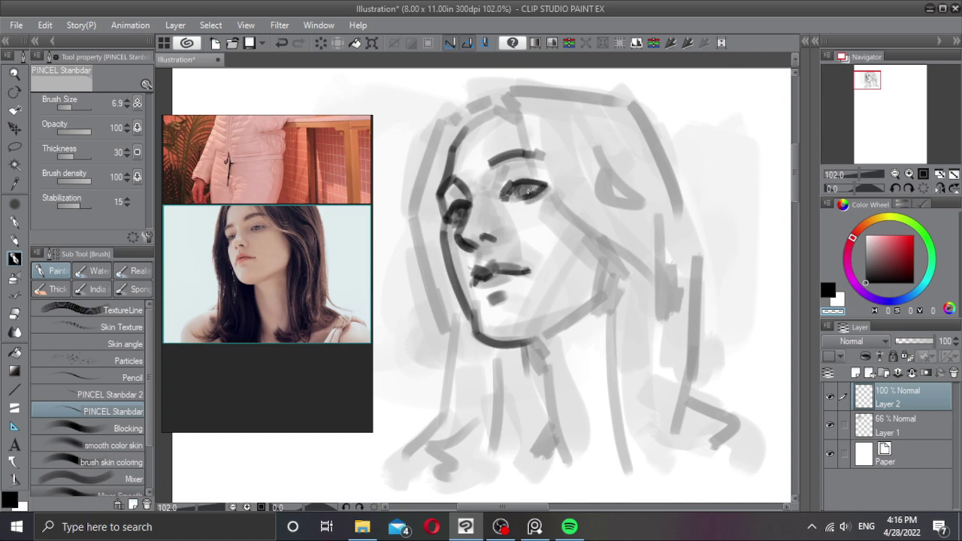
key(c)
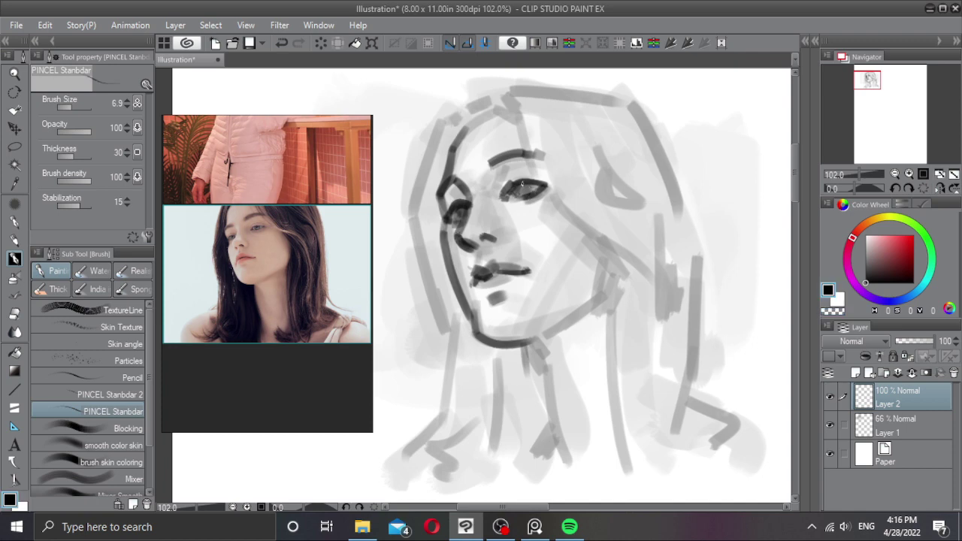
mouse_move(521, 182)
mouse_down()
mouse_move(517, 191)
mouse_move(524, 187)
mouse_up()
key(c)
key(c)
Step: Refine the far eye and the area between the near eyelid and far brow with black and transparent strokes
key(ctrl+z)
mouse_move(455, 211)
mouse_down()
mouse_move(457, 221)
mouse_move(461, 212)
mouse_up()
key(c)
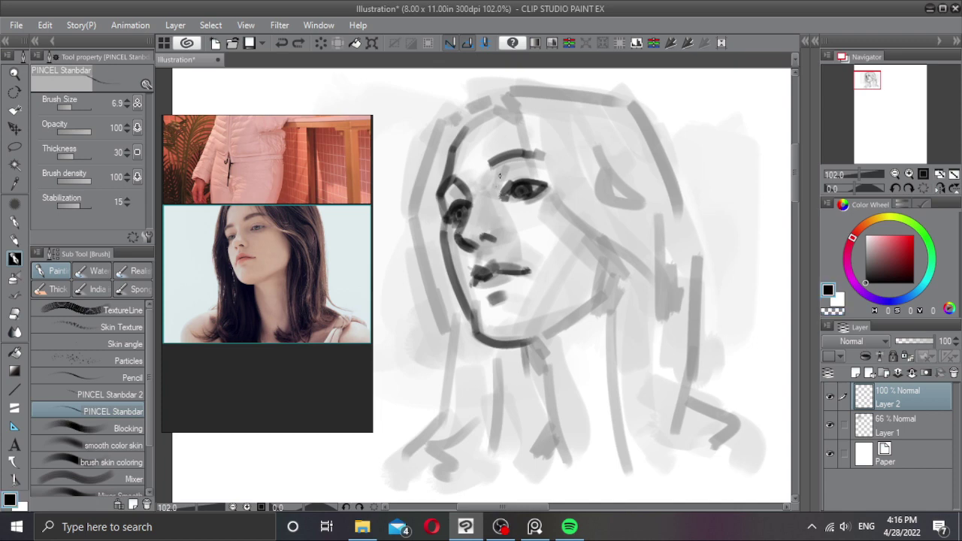
key(c)
key(ctrl+z)
mouse_move(502, 173)
mouse_down()
mouse_move(493, 204)
mouse_move(507, 182)
mouse_move(466, 206)
mouse_move(463, 198)
mouse_up()
key(ctrl+z)
key(c)
key(c)
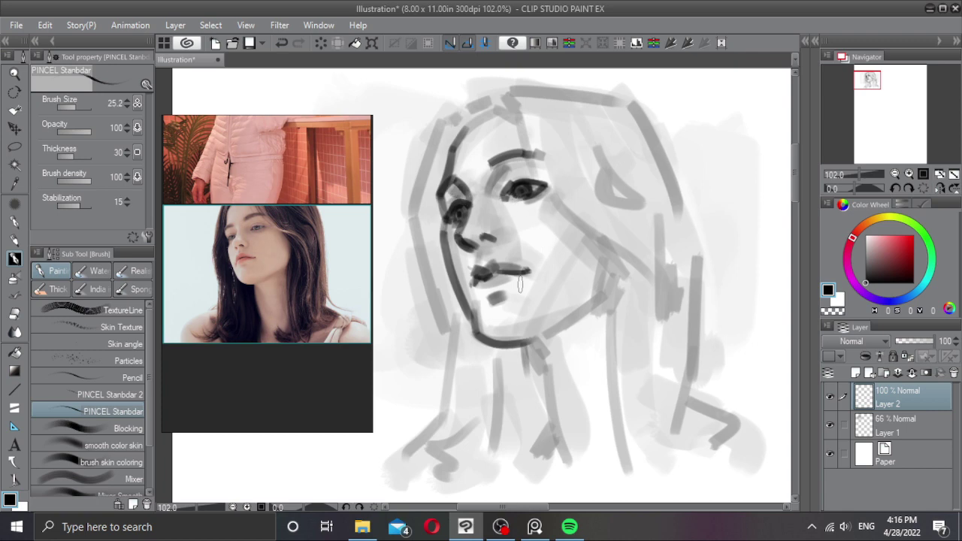
Step: Block in a dark shadow down the neck beneath the chin, enlarging the brush to size 50
scroll(563, 305, down, 2)
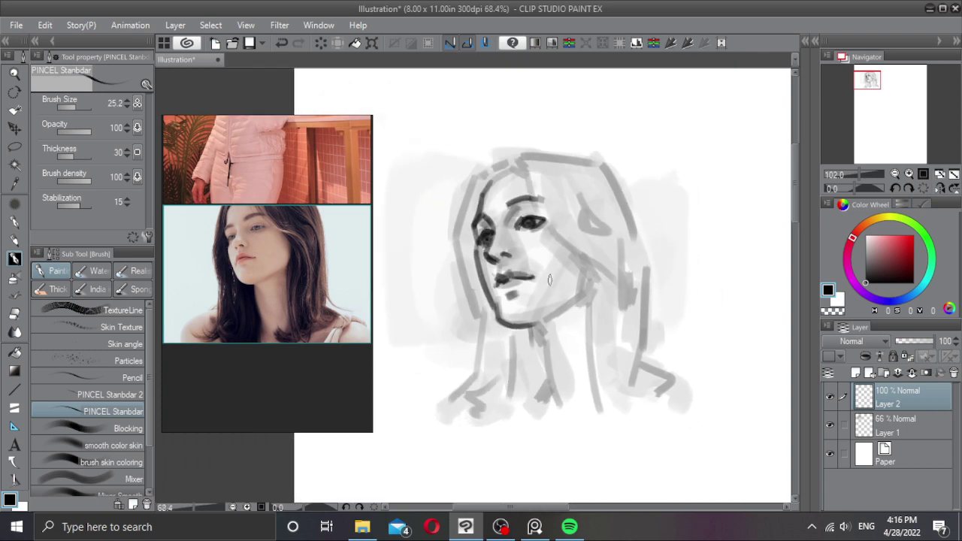
mouse_move(518, 335)
mouse_down()
mouse_move(524, 369)
mouse_move(533, 349)
mouse_move(538, 382)
mouse_move(526, 366)
mouse_move(519, 398)
mouse_up()
key(ctrl+z)
key(bracketright)
key(bracketright)
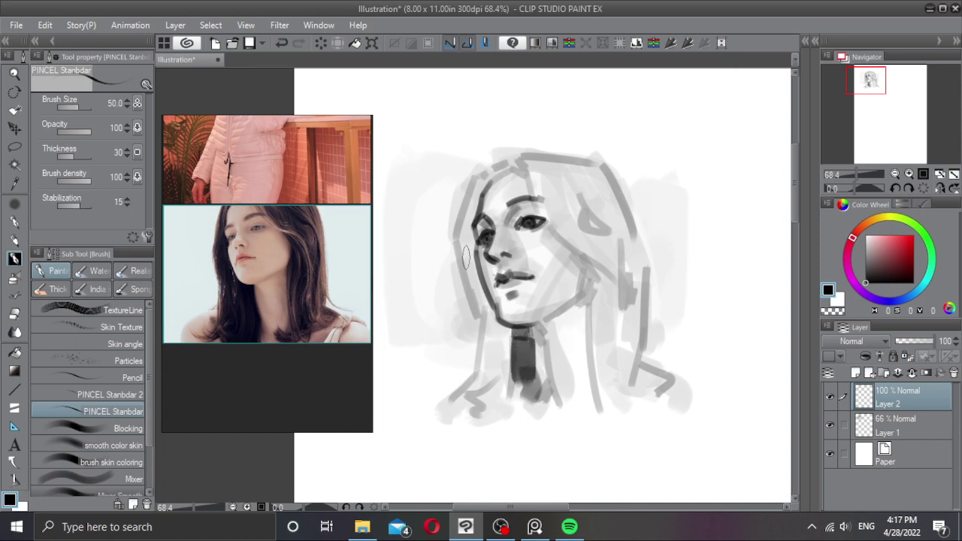
Step: Block in the dark hair framing the far side of the face and falling on both sides of the neck
mouse_move(472, 180)
mouse_down()
mouse_move(461, 256)
mouse_move(468, 242)
mouse_move(472, 274)
mouse_move(460, 242)
mouse_move(494, 346)
mouse_move(491, 327)
mouse_move(511, 348)
mouse_move(508, 336)
mouse_move(487, 406)
mouse_up()
drag(493, 324, 466, 415)
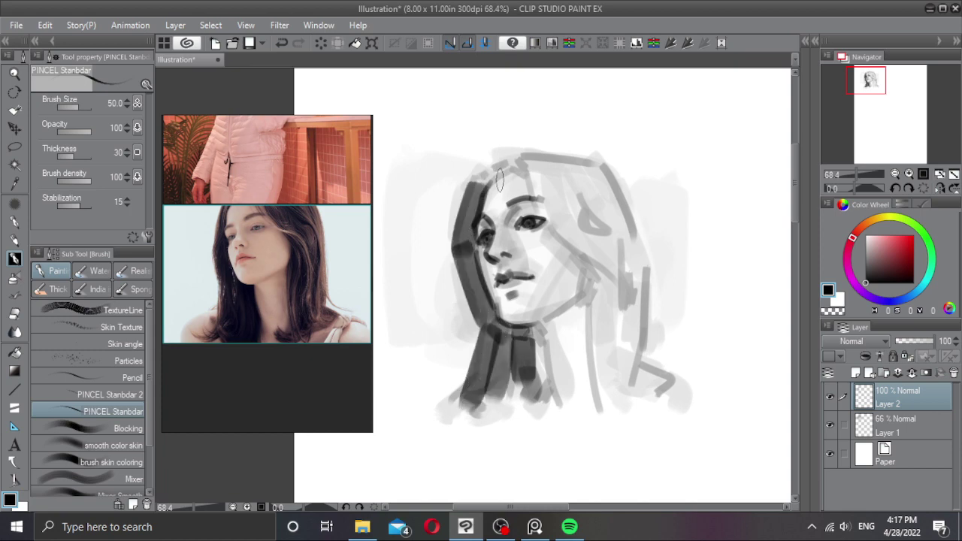
mouse_move(475, 185)
mouse_down()
mouse_move(537, 160)
mouse_move(510, 169)
mouse_move(546, 194)
mouse_move(543, 184)
mouse_move(527, 174)
mouse_move(550, 224)
mouse_move(605, 263)
mouse_move(588, 413)
mouse_up()
key(ctrl+z)
drag(583, 259, 598, 426)
drag(610, 264, 611, 406)
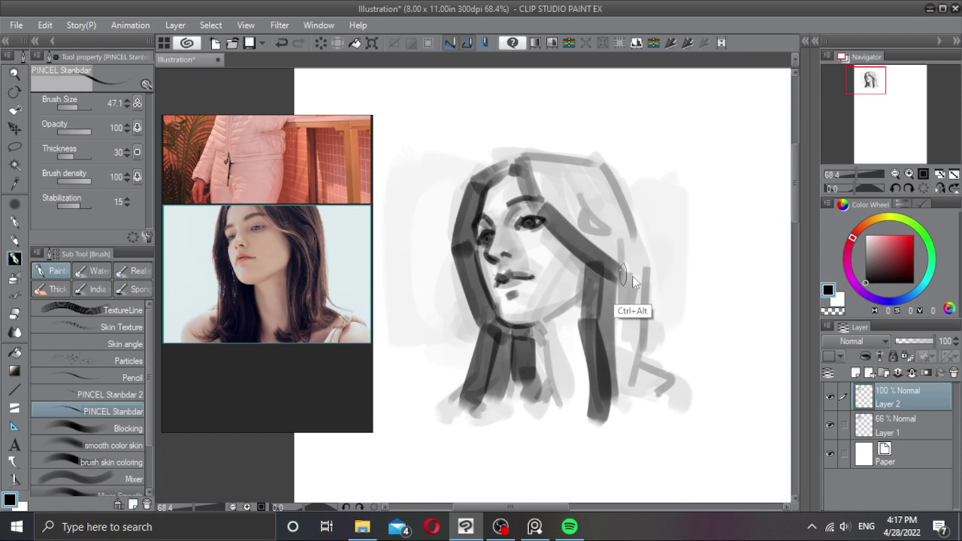
Step: Fill the crown of the hair with broad dark strokes at size 97.5 and trim its upper edge with the transparent colour
drag(625, 275, 617, 273)
drag(571, 201, 579, 201)
mouse_move(537, 163)
mouse_down()
mouse_move(559, 213)
mouse_move(562, 183)
mouse_move(539, 159)
mouse_move(561, 196)
mouse_move(587, 178)
mouse_up()
key(ctrl+z)
key(ctrl+z)
key(c)
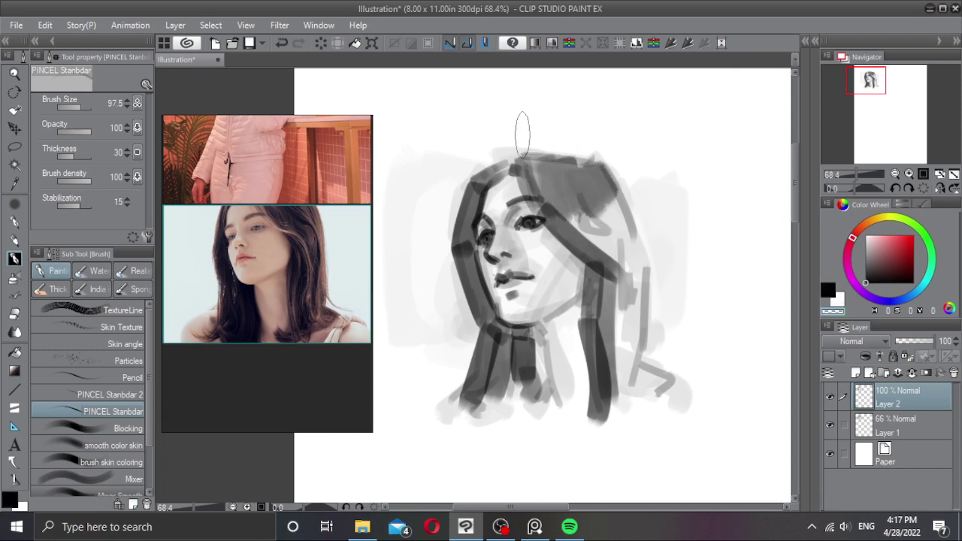
drag(521, 135, 617, 150)
key(c)
drag(623, 187, 599, 186)
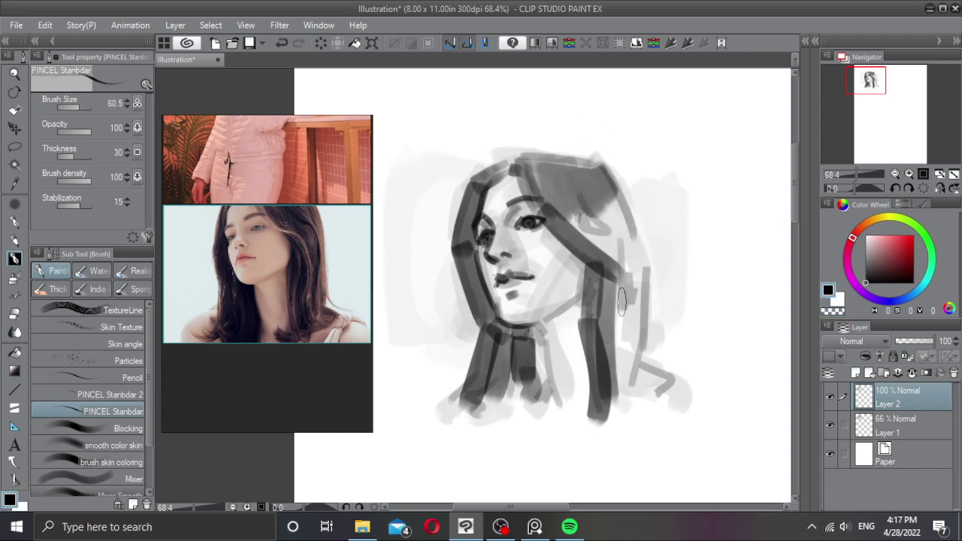
Step: Block in the hair mass behind the near lock at size 60.5 and darken the lock beside the jaw with a smaller brush
drag(620, 297, 617, 417)
drag(637, 312, 635, 417)
drag(628, 216, 619, 218)
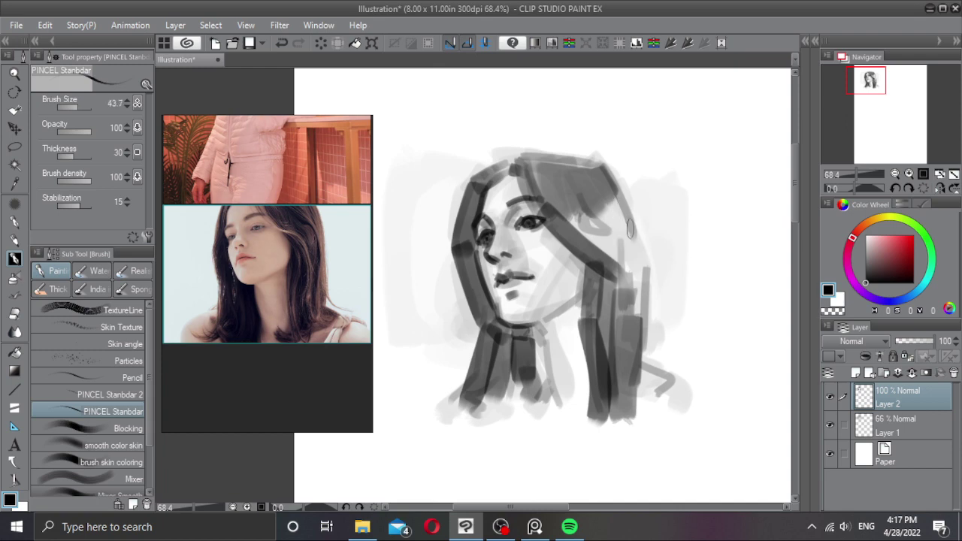
mouse_move(585, 275)
mouse_down()
mouse_move(580, 242)
mouse_move(599, 302)
mouse_up()
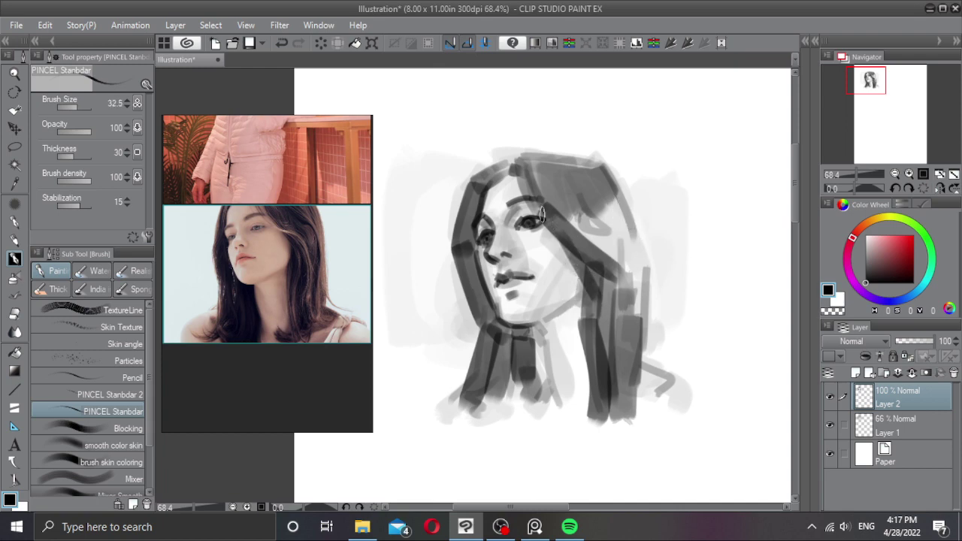
Step: Draw a thin black strand from the temple along the near hairline at size 9.6 and carve a transparent highlight beside it
mouse_move(531, 201)
ctrl+alt+mouse_down()
mouse_move(520, 198)
mouse_move(608, 265)
ctrl+alt+mouse_up()
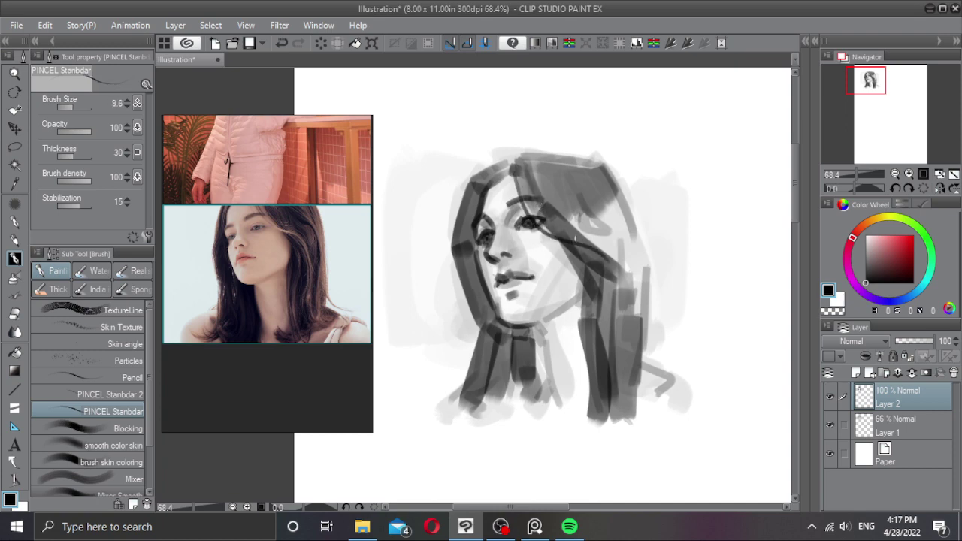
key(c)
drag(555, 233, 620, 275)
key(c)
drag(557, 241, 583, 294)
key(ctrl+z)
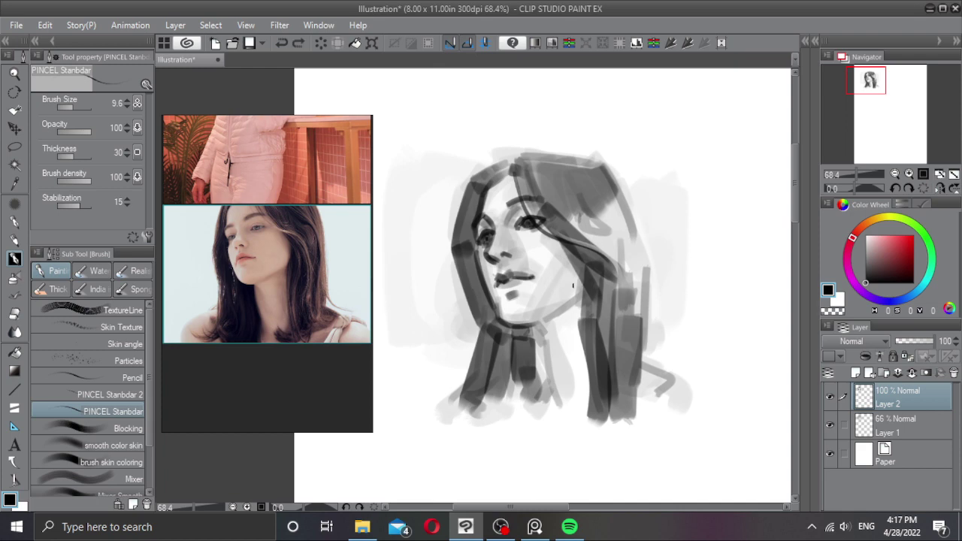
drag(577, 273, 565, 307)
key(ctrl+z)
key(c)
drag(581, 263, 565, 304)
key(c)
key(ctrl+z)
drag(578, 268, 572, 396)
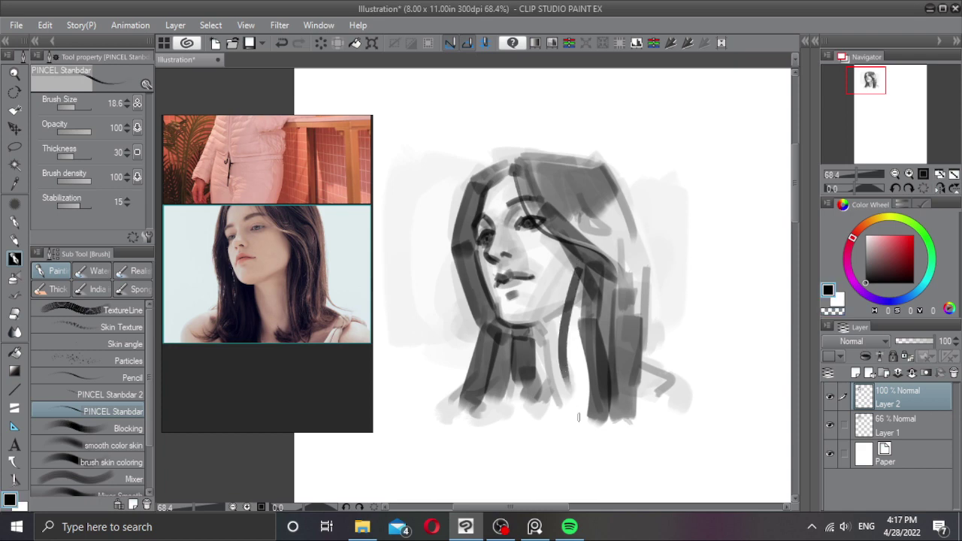
key(ctrl+z)
Step: Paint dark strands in black from the near jaw down the inner edge of the near hair lock
mouse_move(590, 263)
mouse_down()
mouse_move(568, 321)
mouse_move(567, 311)
mouse_move(577, 414)
mouse_up()
alt+click(584, 310)
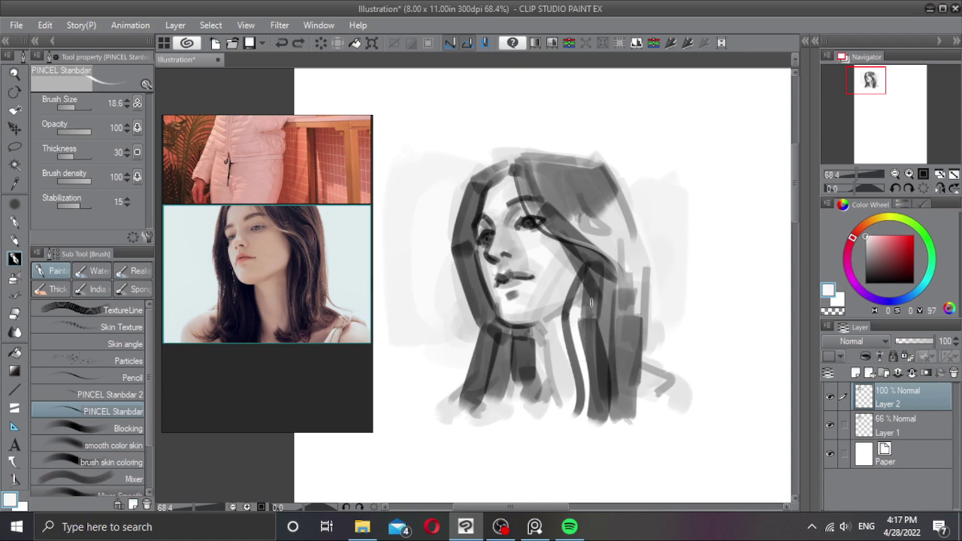
click(866, 282)
ctrl+alt+drag(579, 338, 596, 340)
mouse_move(586, 283)
mouse_down()
mouse_move(573, 328)
mouse_move(590, 422)
mouse_up()
Step: Carve thin light strands into the near hair lock with the transparent colour at size 8.2
key(c)
ctrl+alt+drag(594, 329, 583, 328)
mouse_move(589, 420)
mouse_down()
mouse_move(583, 278)
mouse_move(597, 294)
mouse_move(592, 288)
mouse_move(582, 349)
mouse_up()
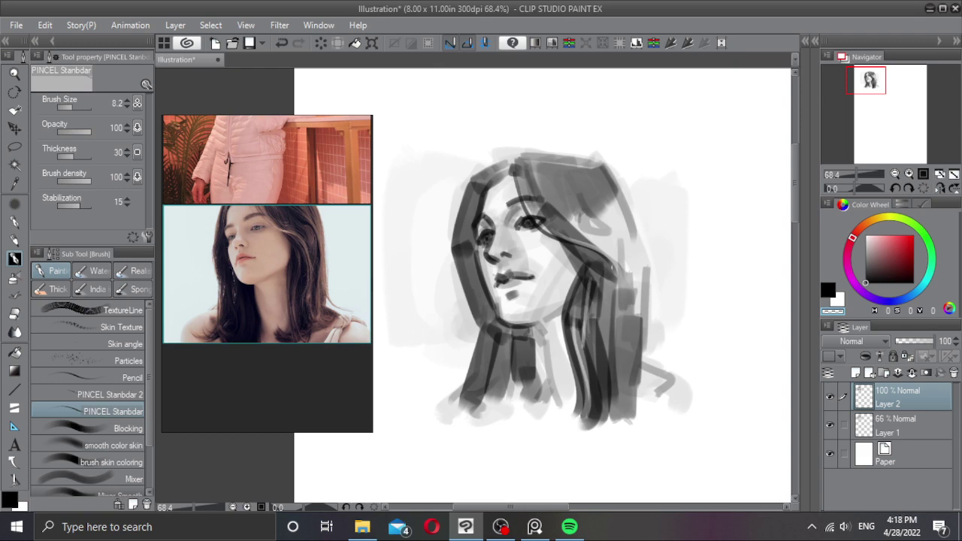
drag(600, 261, 621, 363)
drag(622, 316, 619, 379)
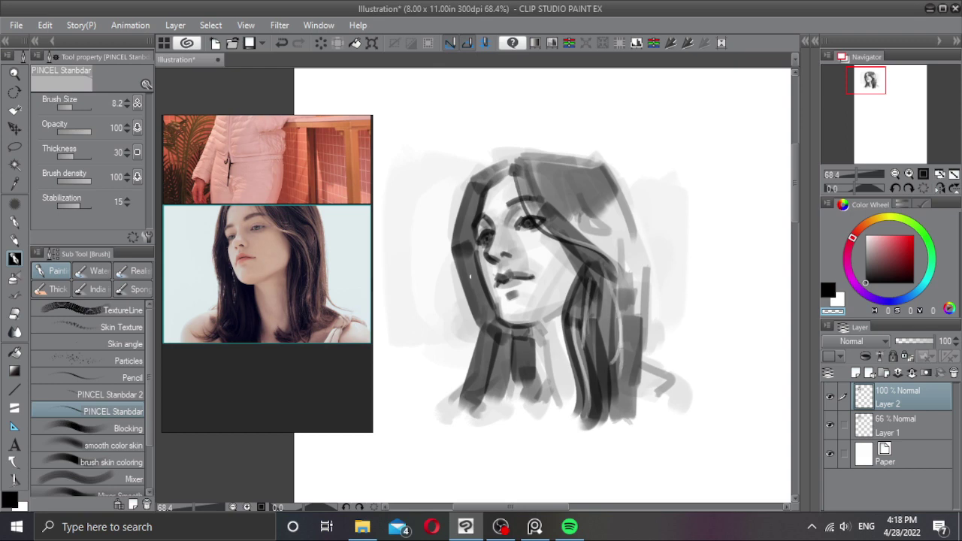
Step: Carve light strands into the far-side hair and beside the neck shadow with the transparent colour
drag(470, 277, 489, 378)
drag(499, 327, 506, 402)
mouse_move(512, 346)
mouse_down()
mouse_move(516, 383)
mouse_move(511, 358)
mouse_up()
drag(511, 338, 516, 363)
drag(466, 248, 459, 242)
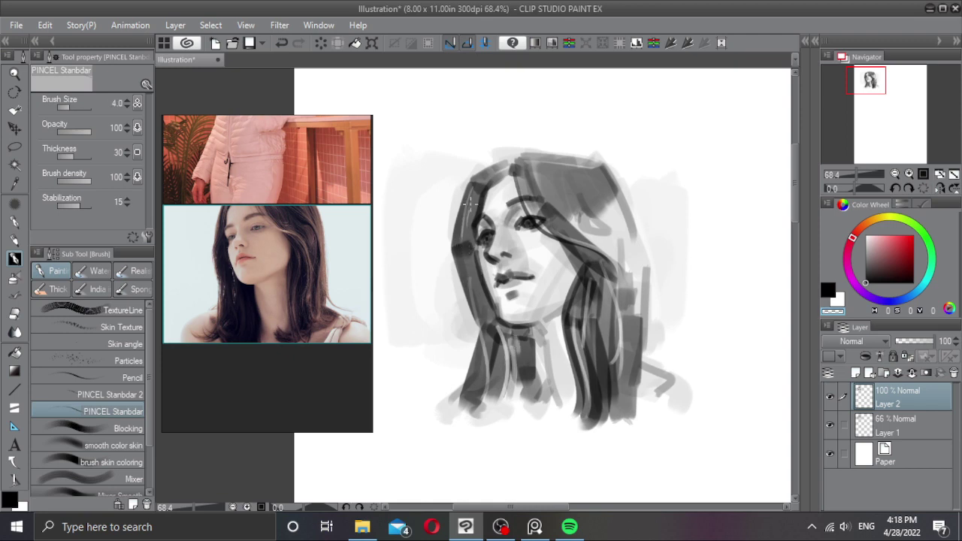
key(ctrl+z)
drag(482, 195, 470, 215)
key(ctrl+z)
Step: Shade the side of the nose and the area around the upper lip in grey, and merge Layer 2 into Layer 1
scroll(530, 266, up, 2)
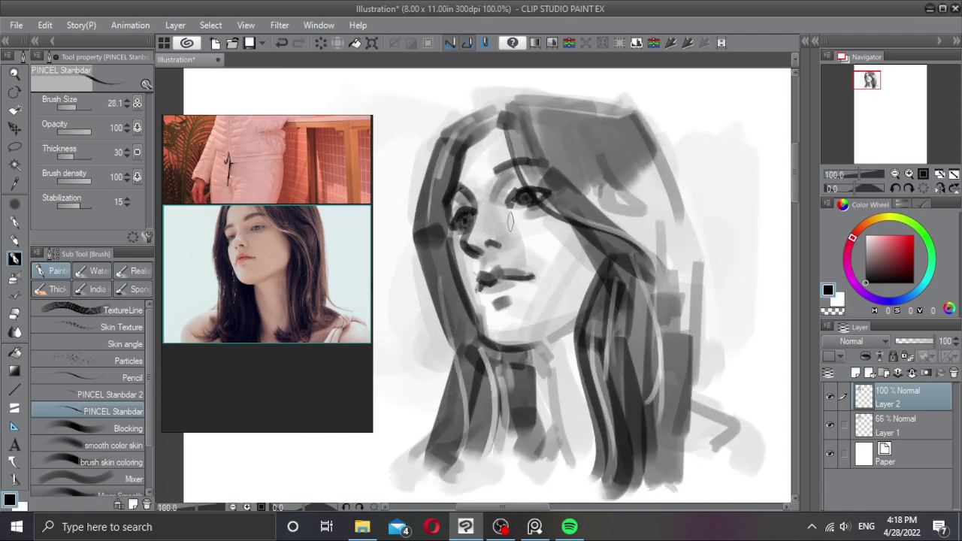
mouse_move(493, 208)
mouse_down()
mouse_move(485, 241)
mouse_move(496, 215)
mouse_up()
key(ctrl+z)
mouse_move(526, 255)
mouse_down()
mouse_move(499, 263)
mouse_move(529, 270)
mouse_move(494, 256)
mouse_move(535, 273)
mouse_move(516, 289)
mouse_move(527, 271)
mouse_move(492, 256)
mouse_move(483, 280)
mouse_up()
key(ctrl+z)
key(ctrl+z)
alt+click(497, 266)
key(c)
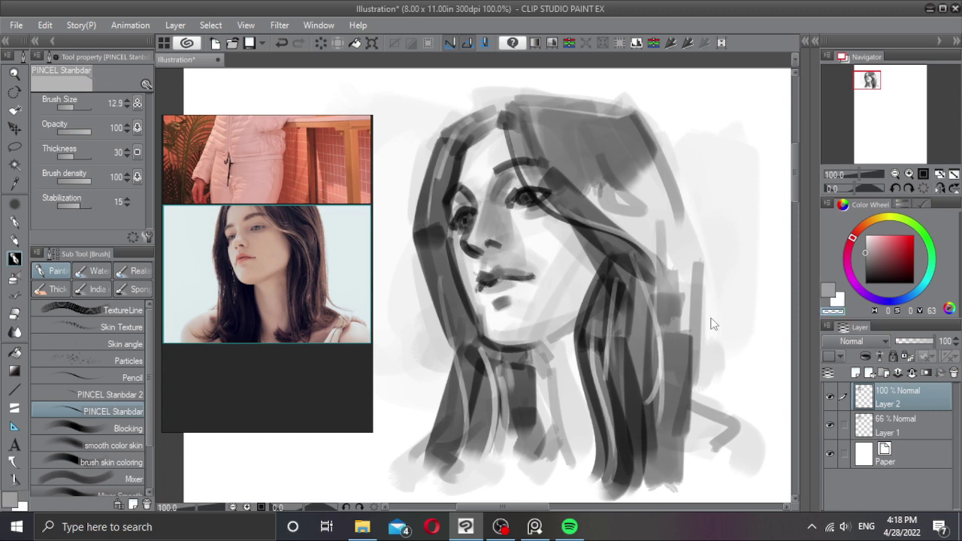
click(911, 374)
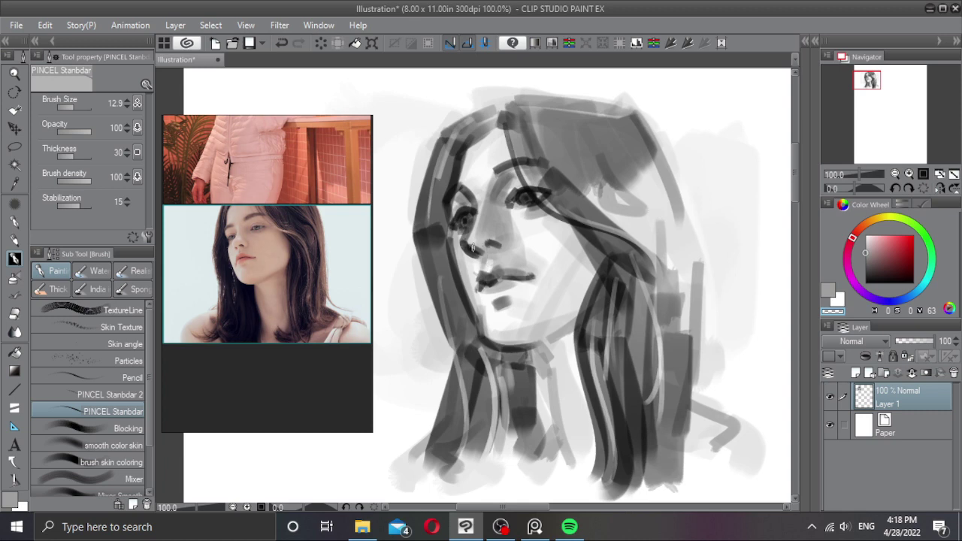
Step: Trim the dark outline of the far cheek and chin with the transparent colour at size 12.9
drag(456, 252, 473, 298)
key(ctrl+z)
drag(457, 247, 482, 313)
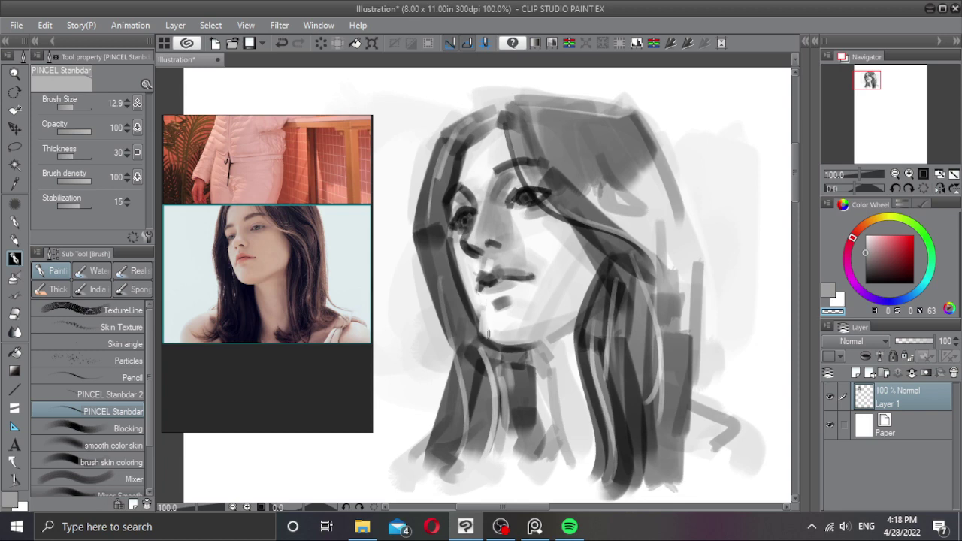
drag(482, 312, 487, 331)
key(ctrl+z)
key(ctrl+z)
Step: Refine the nose bridge, nose tip and lower lip edges with the transparent colour at size 4.7
drag(478, 197, 476, 247)
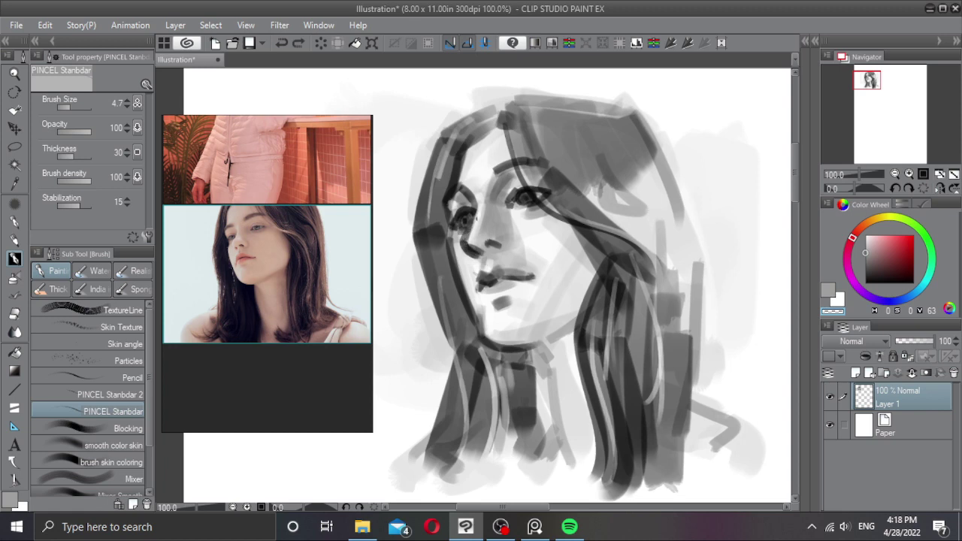
drag(477, 218, 468, 243)
key(ctrl+z)
key(ctrl+z)
drag(467, 244, 483, 251)
key(ctrl+z)
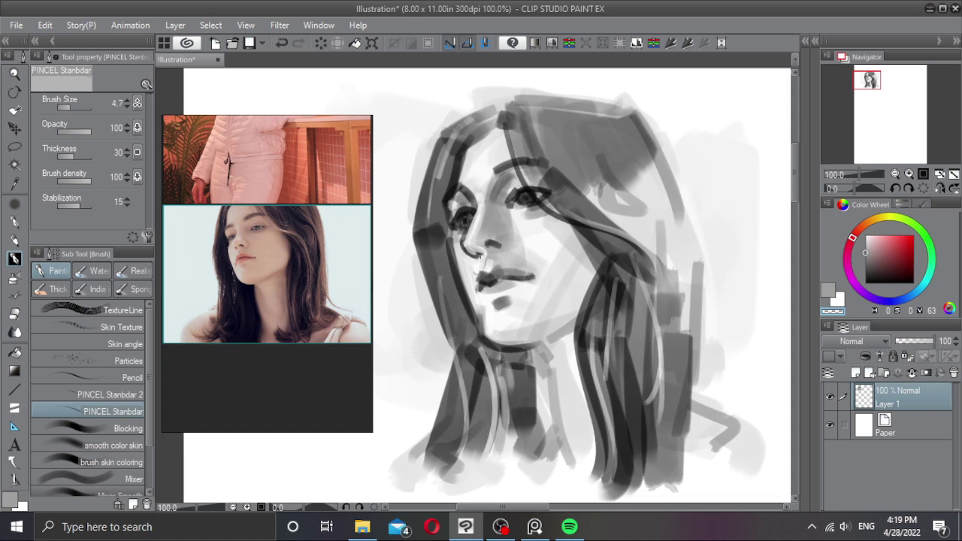
drag(496, 292, 516, 280)
scroll(509, 254, down, 2)
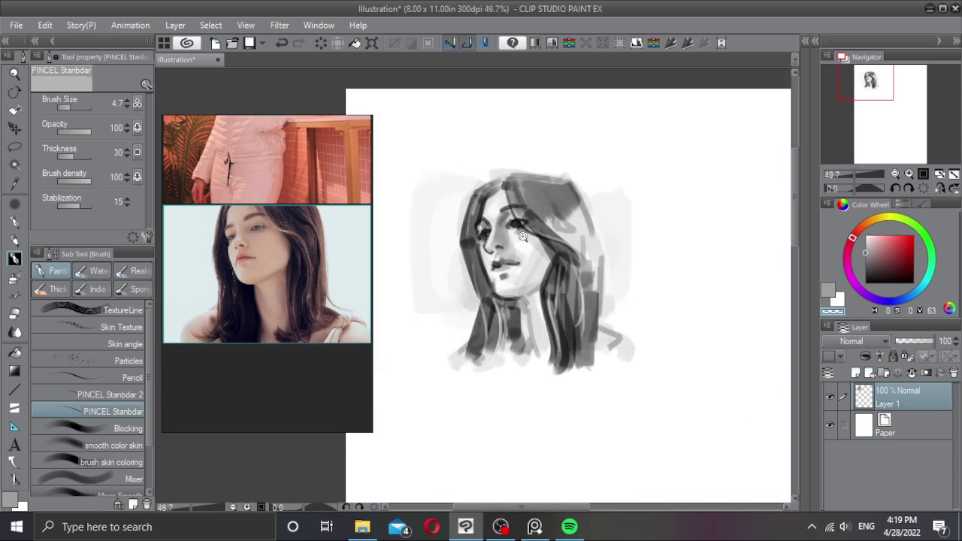
scroll(504, 249, up, 2)
Step: Refine the nostrils and nose tip with sampled dark grey and near-white, and clean up with the transparent colour at size 9.9
key(c)
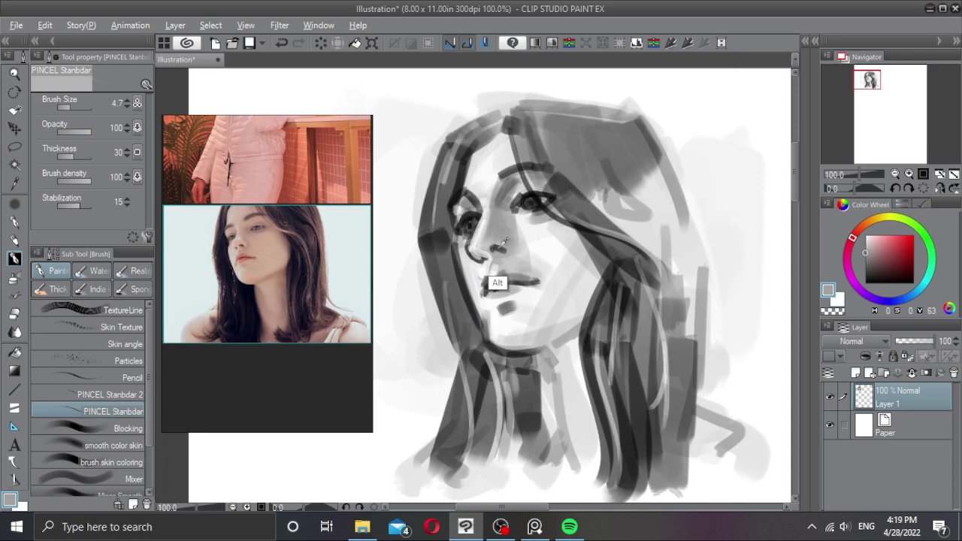
alt+click(497, 281)
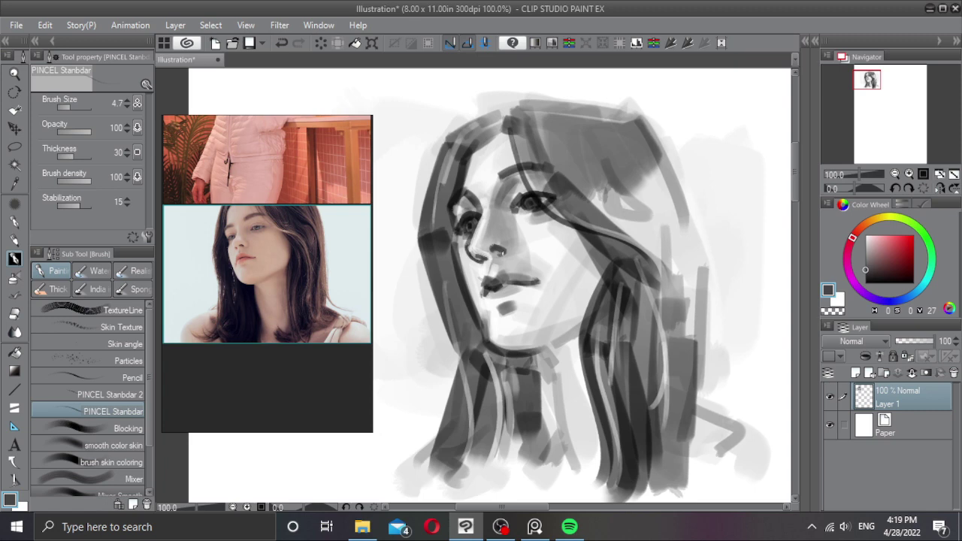
key(])
key(])
key(bracketright)
ctrl+click(483, 236)
key(c)
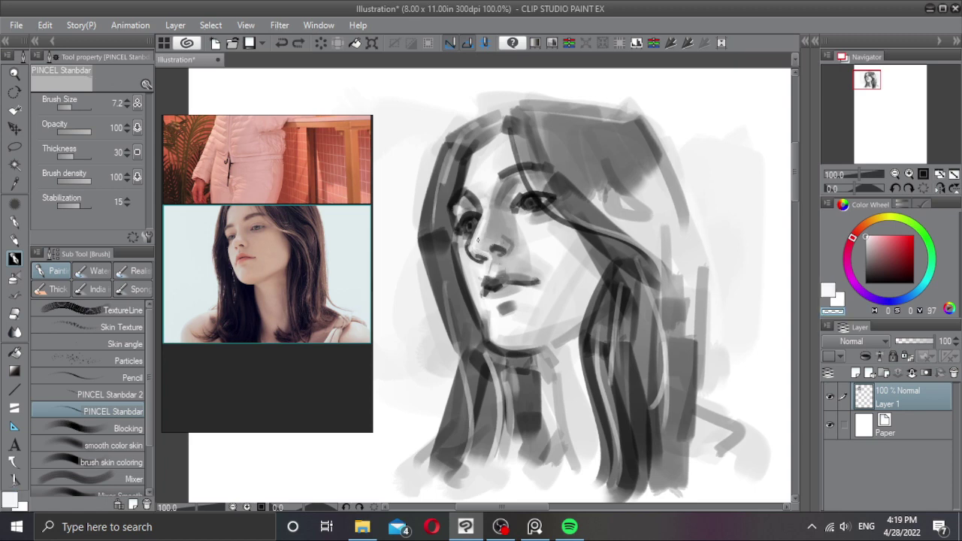
key(bracketright)
key(bracketright)
key(bracketright)
scroll(503, 199, down, 2)
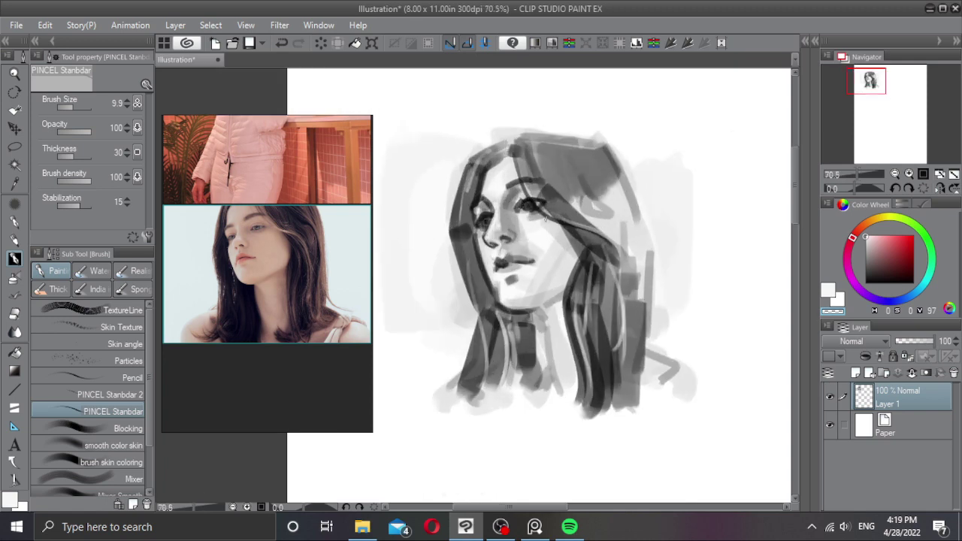
Step: Shade the near cheek and jaw with a broad plane of sampled dark grey at size 85.7
alt+click(533, 205)
mouse_move(545, 250)
mouse_down()
mouse_move(550, 236)
mouse_move(582, 272)
mouse_up()
alt+click(567, 254)
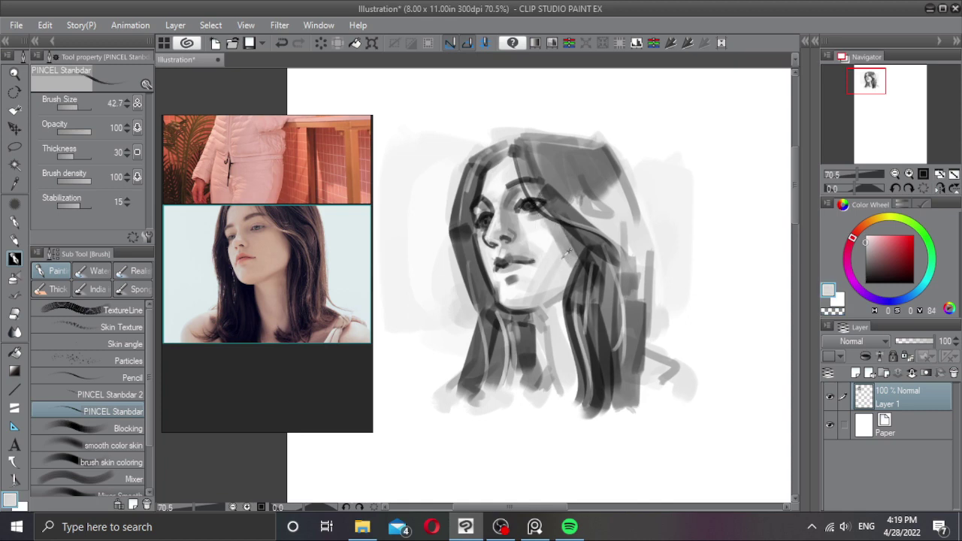
drag(569, 239, 521, 312)
key(ctrl+z)
alt+click(574, 279)
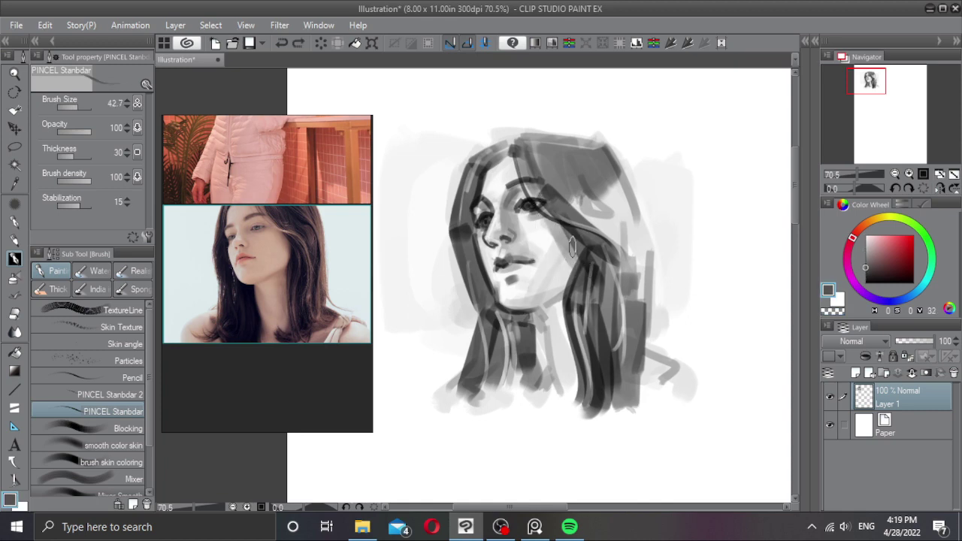
drag(570, 242, 523, 308)
key(ctrl+z)
mouse_move(538, 266)
mouse_down()
mouse_move(556, 253)
mouse_move(520, 311)
mouse_up()
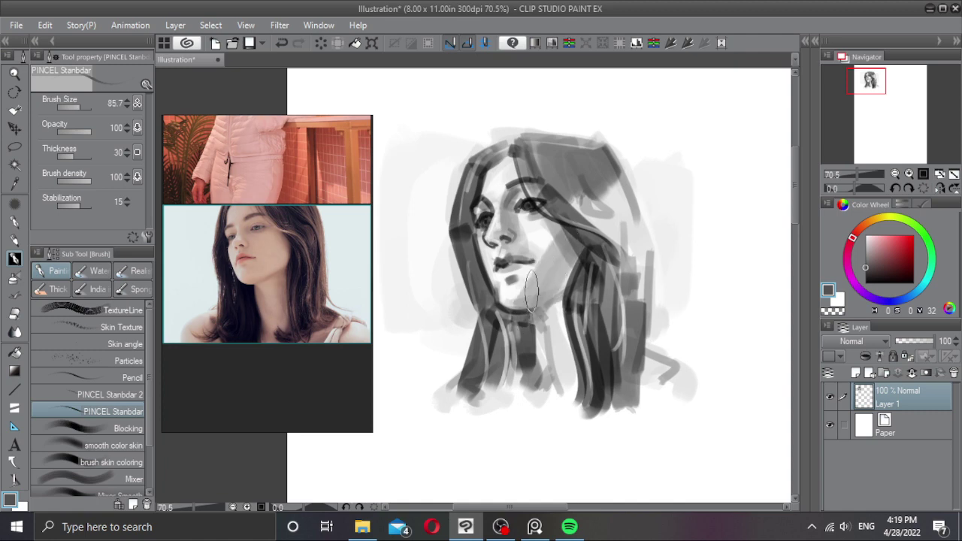
Step: Reduce the brush to size 21 and shade the neck below the jaw in the same dark grey
key(bracketleft)
key(bracketleft)
key(bracketleft)
key(bracketleft)
key(bracketleft)
key(bracketleft)
key(bracketleft)
key(bracketleft)
key(bracketleft)
key(bracketleft)
key(bracketleft)
key(bracketleft)
key(bracketleft)
key(bracketleft)
mouse_move(519, 309)
mouse_down()
mouse_move(571, 273)
mouse_move(526, 308)
mouse_move(570, 273)
mouse_move(552, 294)
mouse_move(567, 284)
mouse_up()
key(ctrl+z)
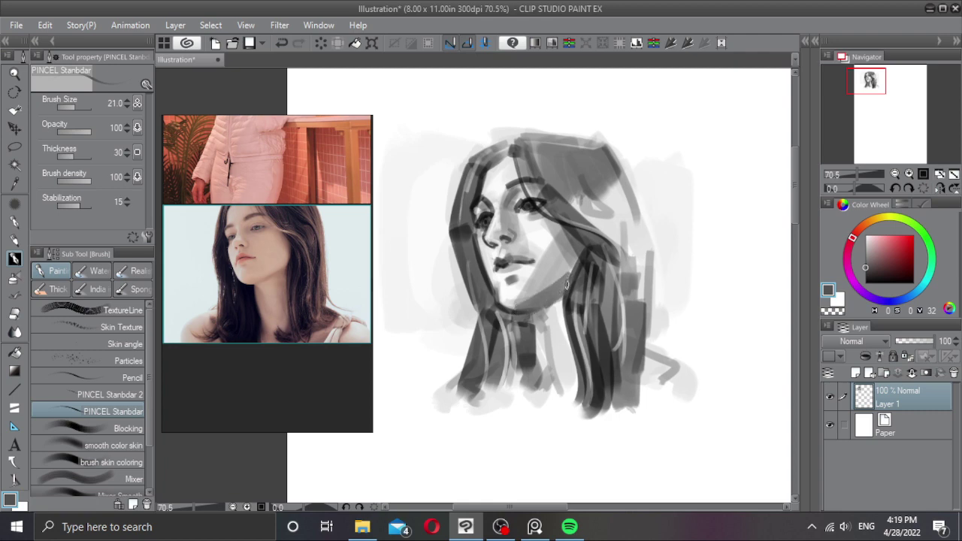
drag(531, 320, 541, 373)
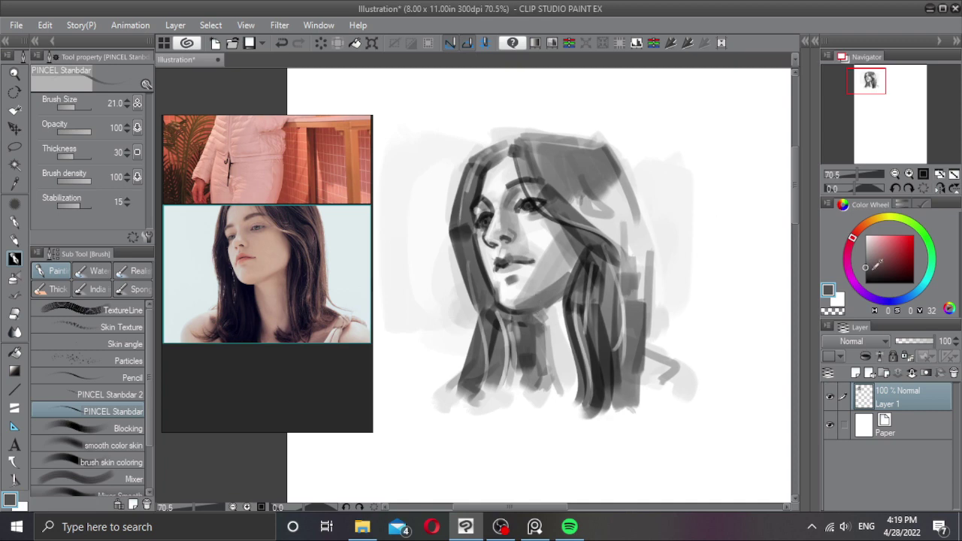
click(866, 283)
ctrl+alt+drag(515, 311, 503, 304)
drag(474, 222, 502, 308)
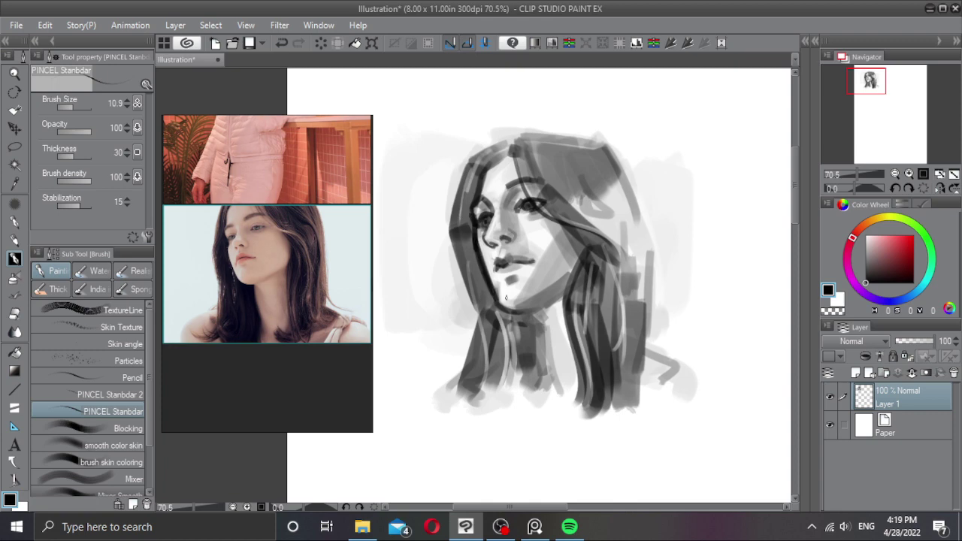
key(ctrl+z)
key(ctrl+z)
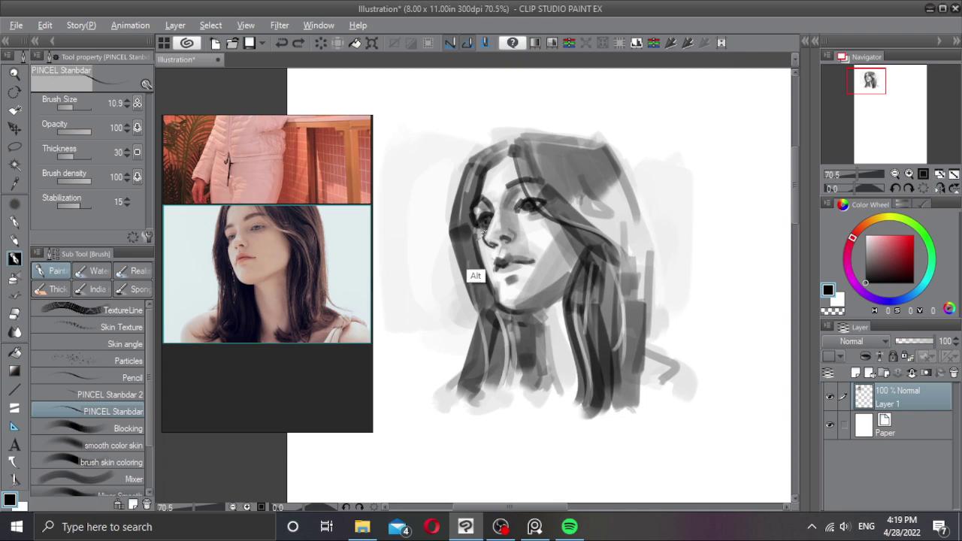
alt+click(478, 240)
drag(473, 212, 496, 299)
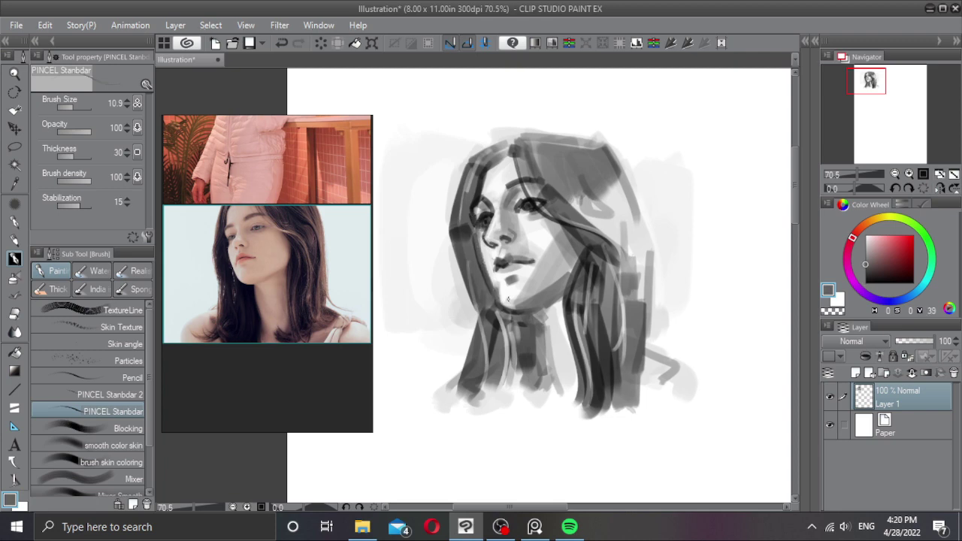
key(ctrl+z)
Step: Redraw the far face contour in black and strengthen the shadow line under the chin at size 20
drag(869, 257, 864, 285)
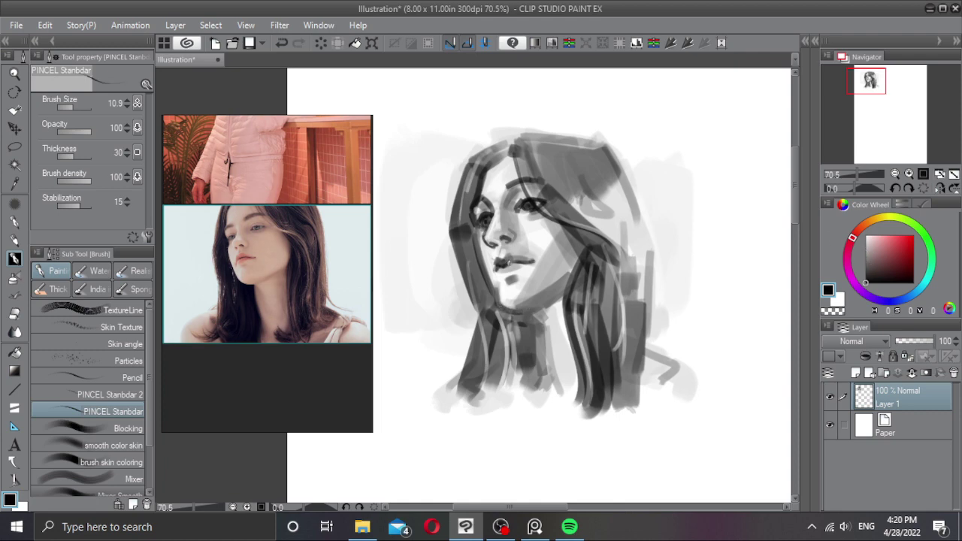
mouse_move(474, 226)
mouse_down()
mouse_move(498, 323)
mouse_move(494, 370)
mouse_up()
mouse_move(506, 309)
mouse_down()
mouse_move(517, 316)
mouse_move(532, 297)
mouse_up()
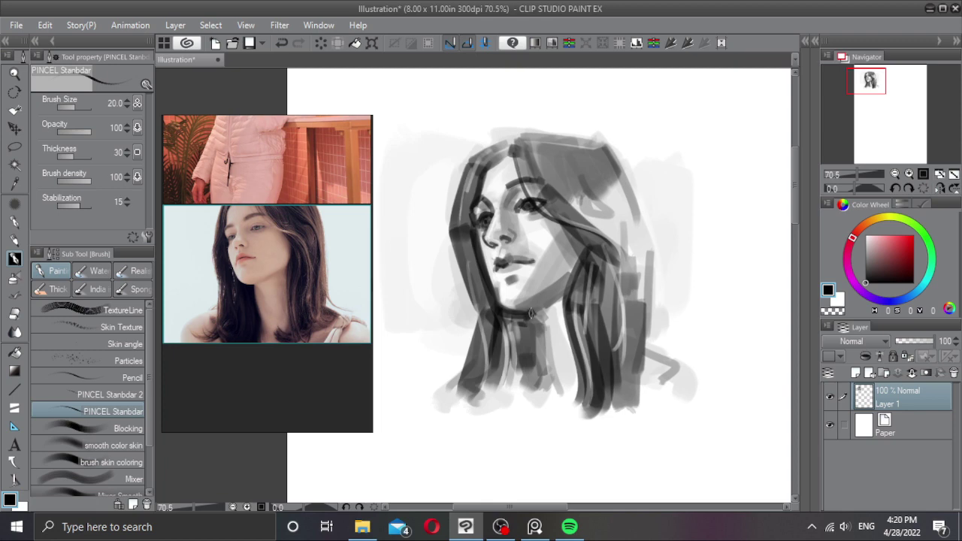
key(ctrl+z)
mouse_move(519, 314)
mouse_down()
mouse_move(524, 336)
mouse_move(489, 318)
mouse_up()
drag(586, 278, 508, 288)
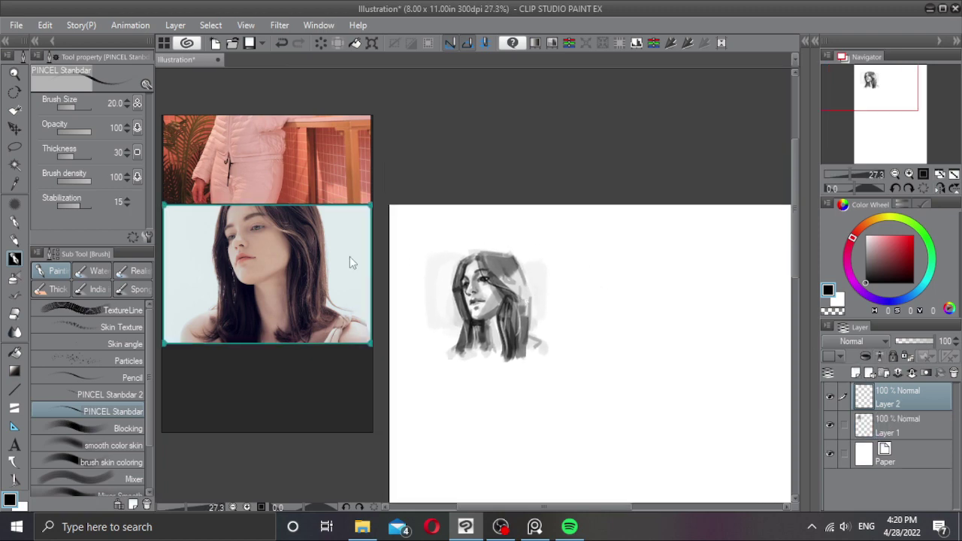
Step: Find the photo of the dark-haired woman in the green knitted beret on the reference board
scroll(338, 259, down, 2)
scroll(340, 259, down, 4)
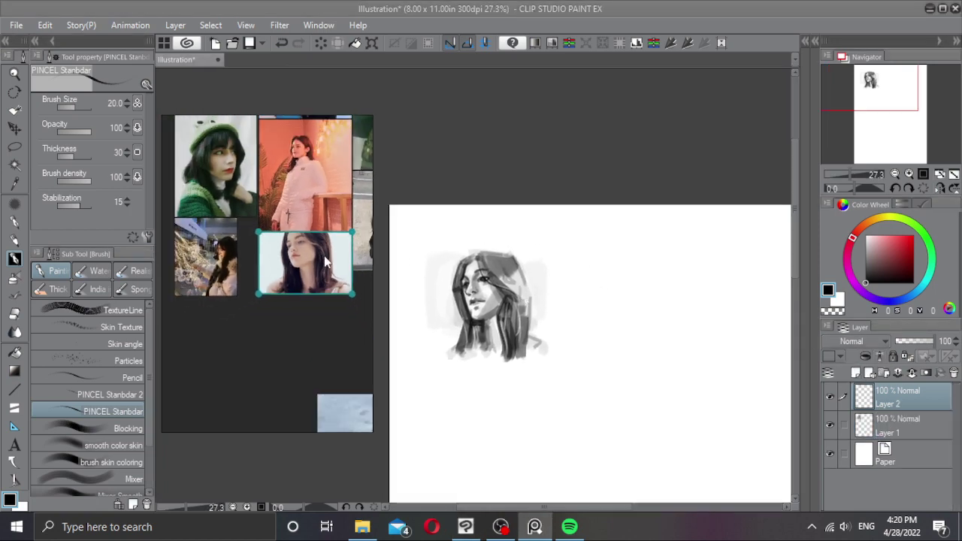
scroll(302, 263, down, 3)
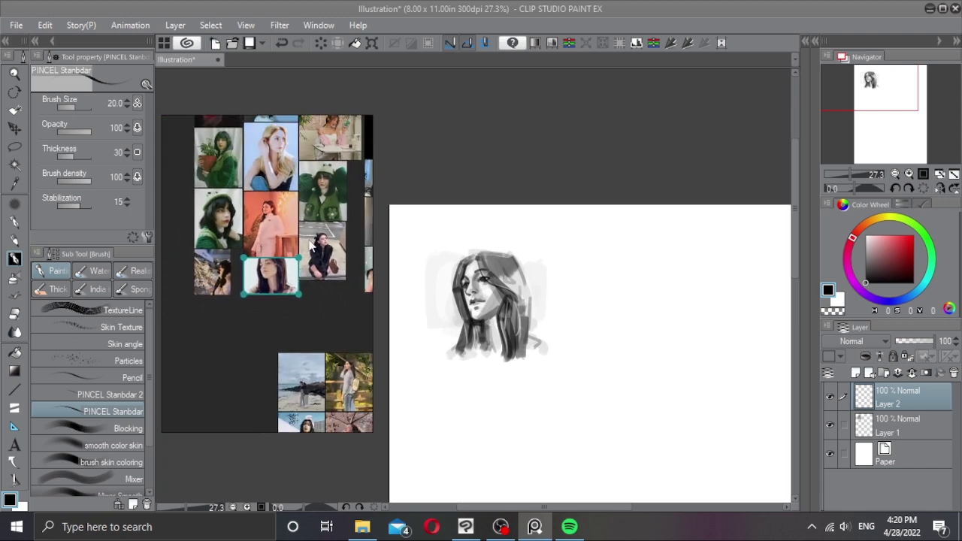
drag(320, 194, 309, 220)
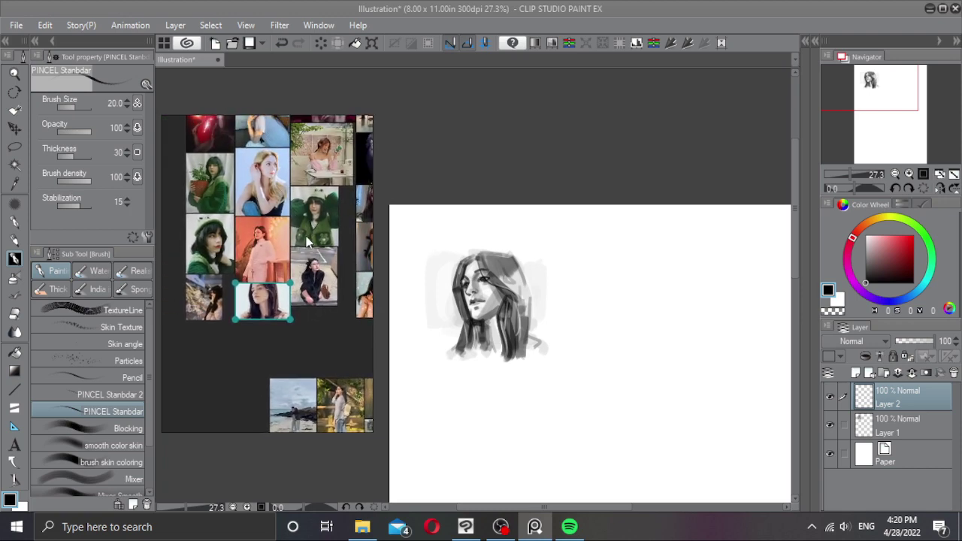
scroll(312, 242, up, 3)
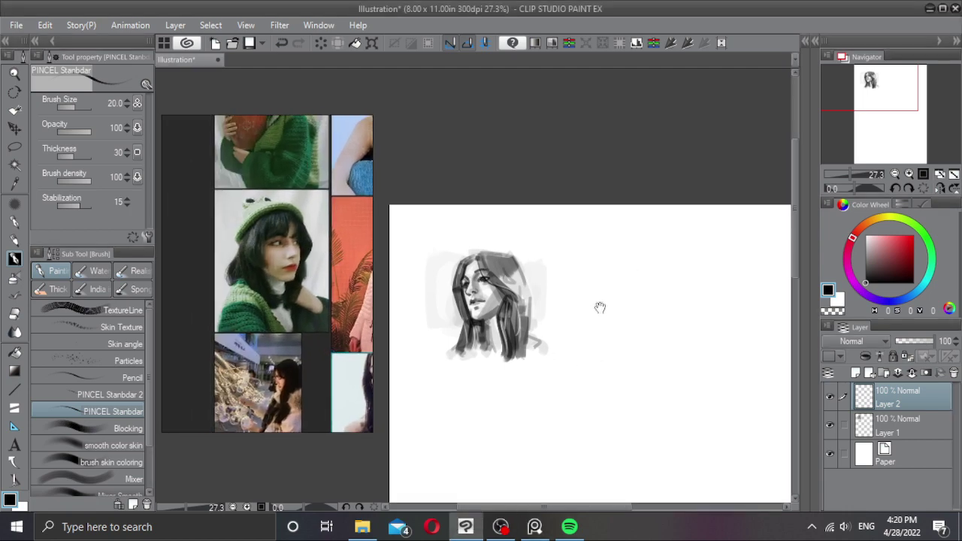
Step: Rough in the beret woman's head oval, far-face line, chin and slanted hat edge beside the finished portrait
mouse_move(599, 307)
mouse_down()
mouse_move(544, 263)
mouse_move(563, 226)
mouse_move(565, 232)
mouse_move(513, 243)
mouse_move(545, 258)
mouse_move(568, 303)
mouse_move(581, 303)
mouse_up()
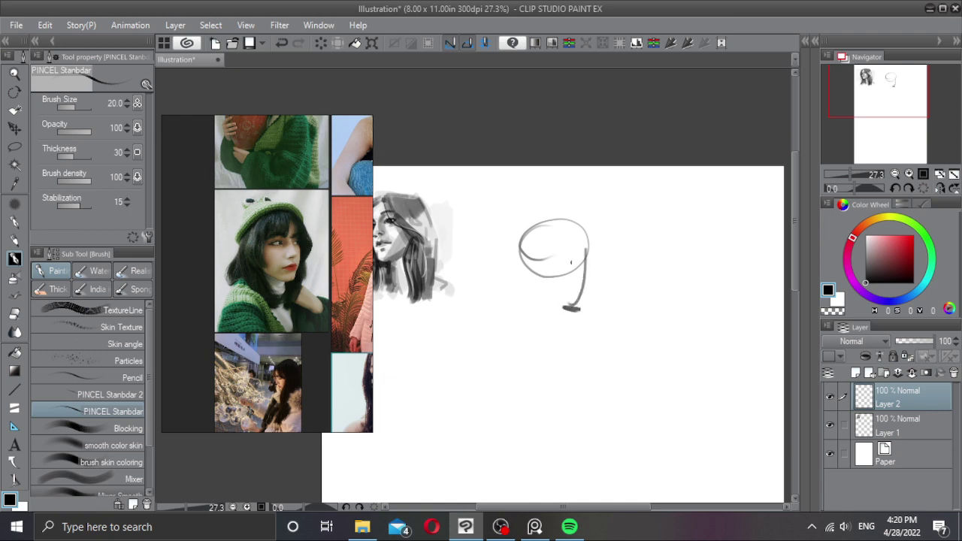
scroll(571, 262, up, 1)
mouse_move(521, 239)
mouse_down()
mouse_move(557, 218)
mouse_move(577, 320)
mouse_up()
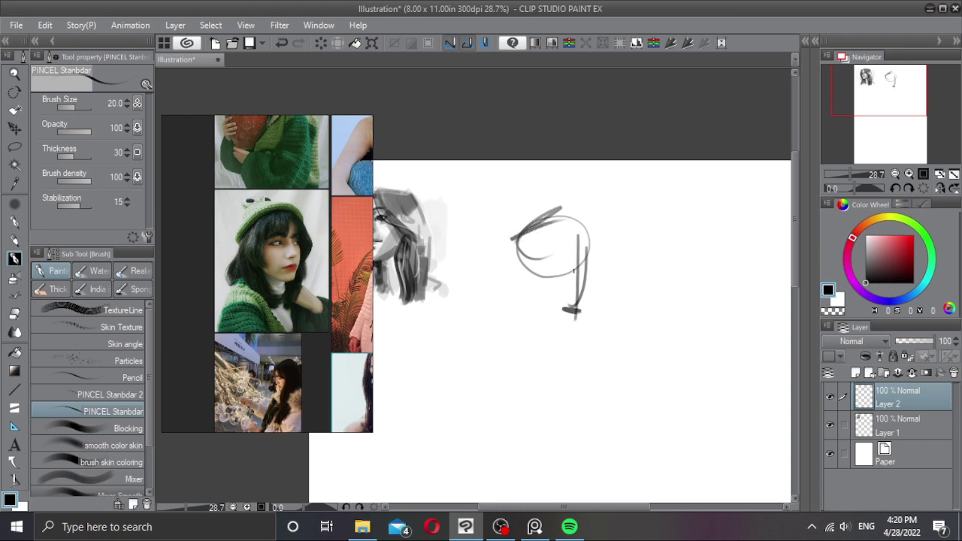
key(ctrl+z)
mouse_move(574, 240)
mouse_down()
mouse_move(577, 304)
mouse_move(577, 294)
mouse_up()
drag(580, 257, 583, 281)
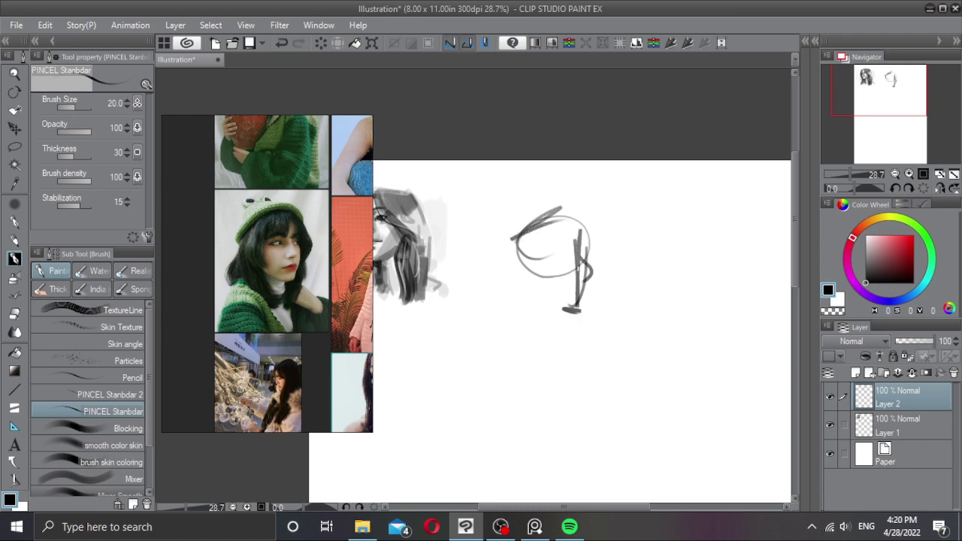
key(ctrl+z)
key(ctrl+z)
key(ctrl+z)
Step: Construct the beret woman's face with a vertical front-plane line, the far brow edge and a slanted jaw line to the chin
mouse_move(584, 236)
mouse_down()
mouse_move(581, 252)
mouse_move(577, 232)
mouse_move(577, 308)
mouse_up()
key(ctrl+z)
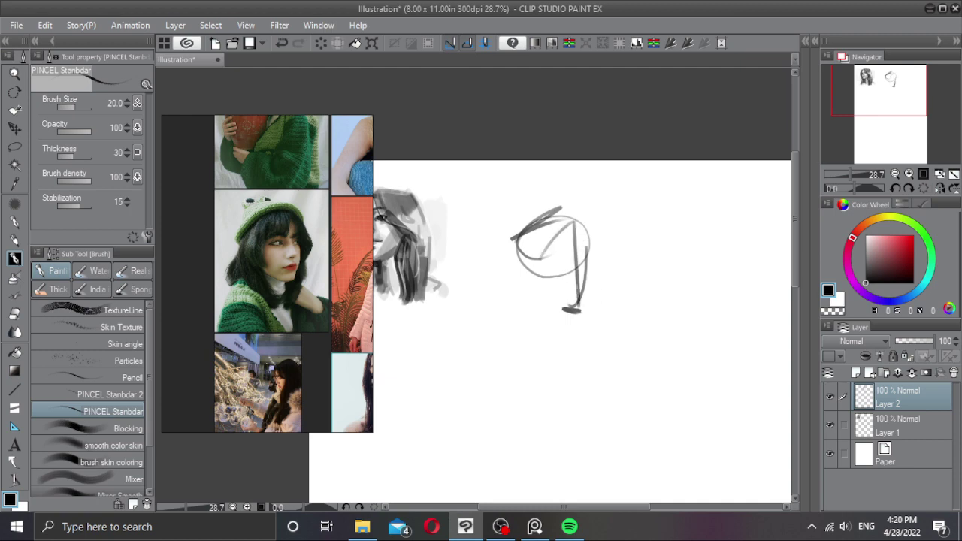
drag(574, 220, 587, 254)
mouse_move(532, 270)
mouse_down()
mouse_move(535, 287)
mouse_move(575, 306)
mouse_up()
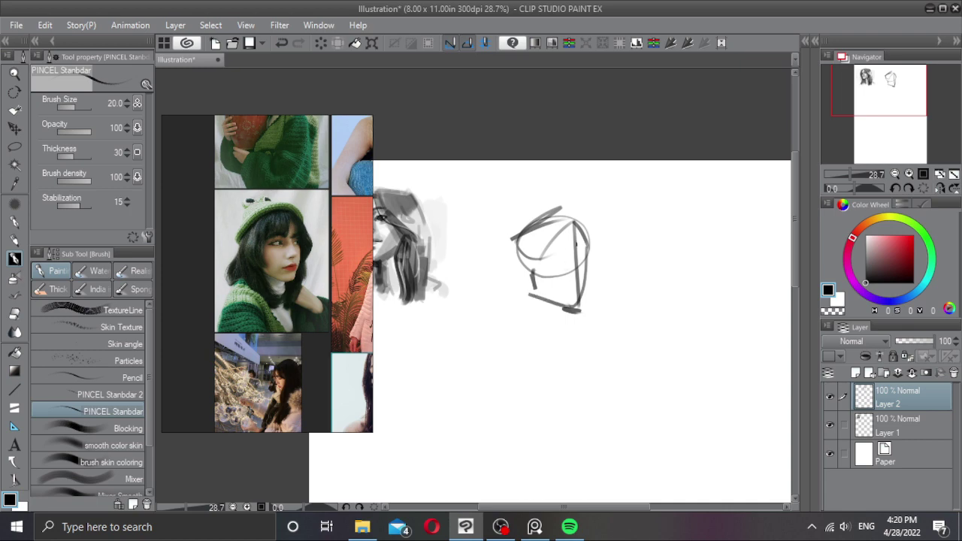
drag(577, 238, 576, 276)
Step: Enlarge the brush to size 42.9 and block in the fringe, side hair, facial feature marks and near hair contour
mouse_move(560, 260)
ctrl+alt+mouse_down()
mouse_move(565, 253)
mouse_move(566, 292)
ctrl+alt+mouse_up()
mouse_move(563, 208)
mouse_down()
mouse_move(546, 242)
mouse_move(535, 230)
mouse_move(537, 245)
mouse_move(522, 242)
mouse_move(540, 250)
mouse_move(527, 303)
mouse_up()
mouse_move(515, 251)
mouse_down()
mouse_move(491, 295)
mouse_move(539, 321)
mouse_move(514, 330)
mouse_up()
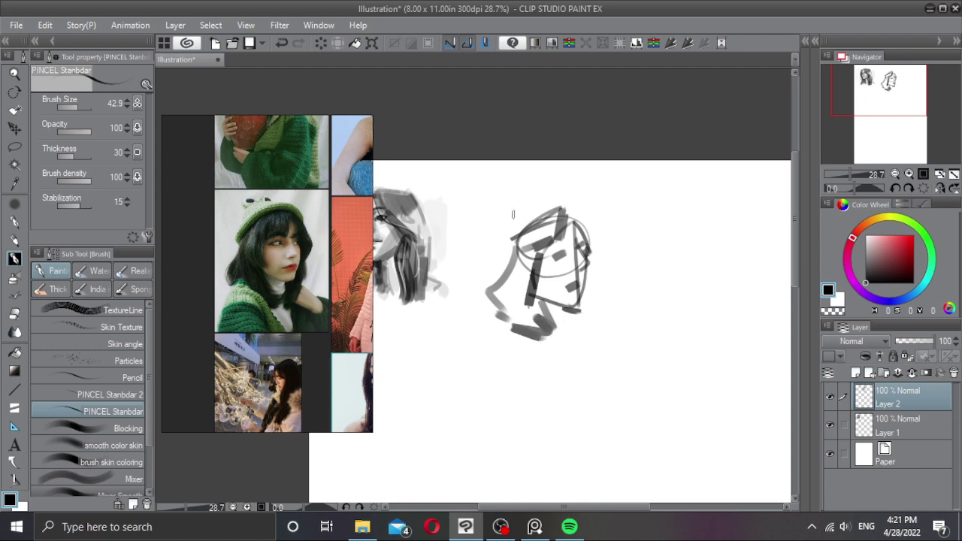
Step: Outline the beret with its two round frog eyes and continue the hair contour down both sides of the head
drag(497, 246, 543, 210)
drag(558, 204, 574, 201)
mouse_move(498, 238)
mouse_down()
mouse_move(522, 200)
mouse_move(511, 202)
mouse_up()
mouse_move(531, 189)
mouse_down()
mouse_move(547, 180)
mouse_move(586, 206)
mouse_move(601, 240)
mouse_move(599, 283)
mouse_up()
drag(503, 249, 499, 274)
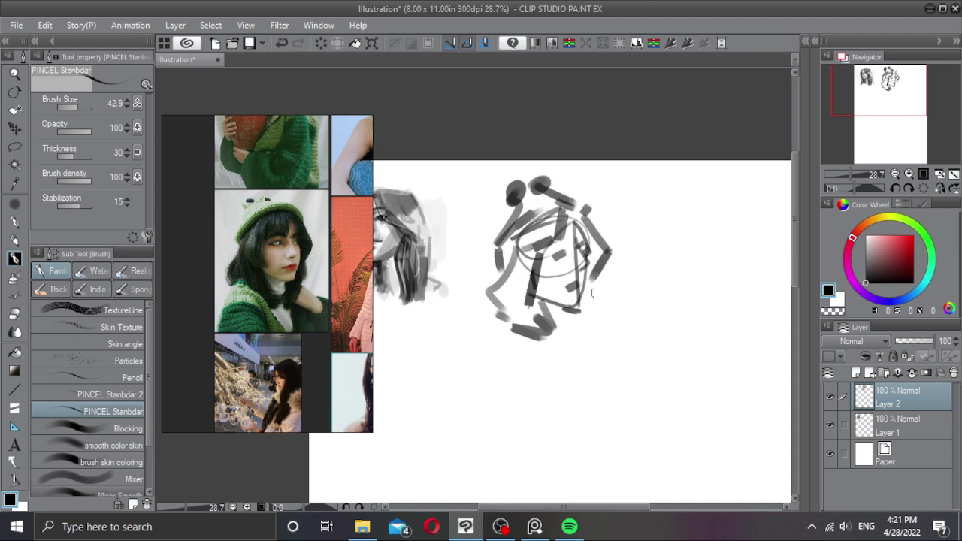
Step: Extend the far hair contour downward and add the neck, collar and shoulder lines below the chin
drag(590, 266, 591, 336)
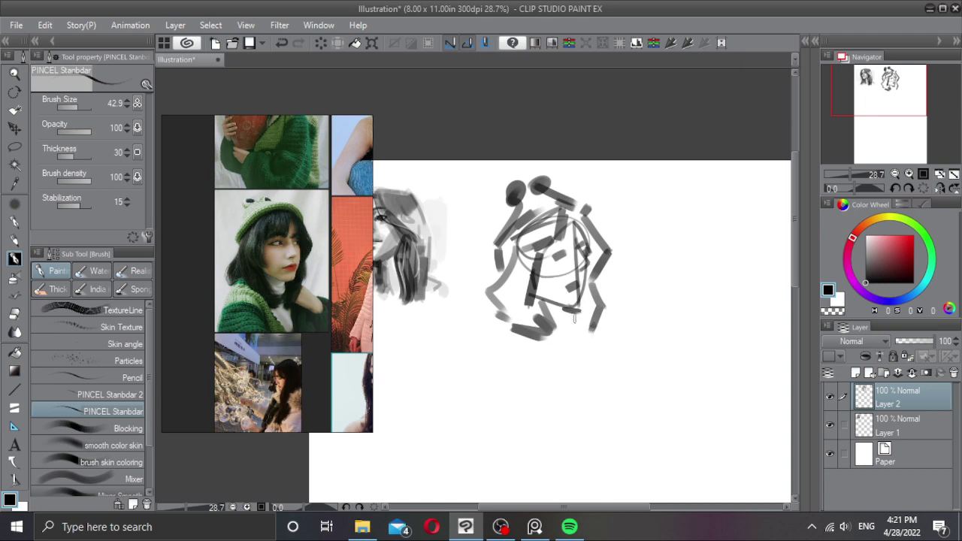
mouse_move(571, 309)
mouse_down()
mouse_move(578, 345)
mouse_move(544, 343)
mouse_move(564, 333)
mouse_move(553, 348)
mouse_move(538, 341)
mouse_move(596, 353)
mouse_move(591, 382)
mouse_up()
drag(593, 350, 586, 378)
Step: Add a new raster layer above the beret woman's sketch
scroll(598, 344, down, 2)
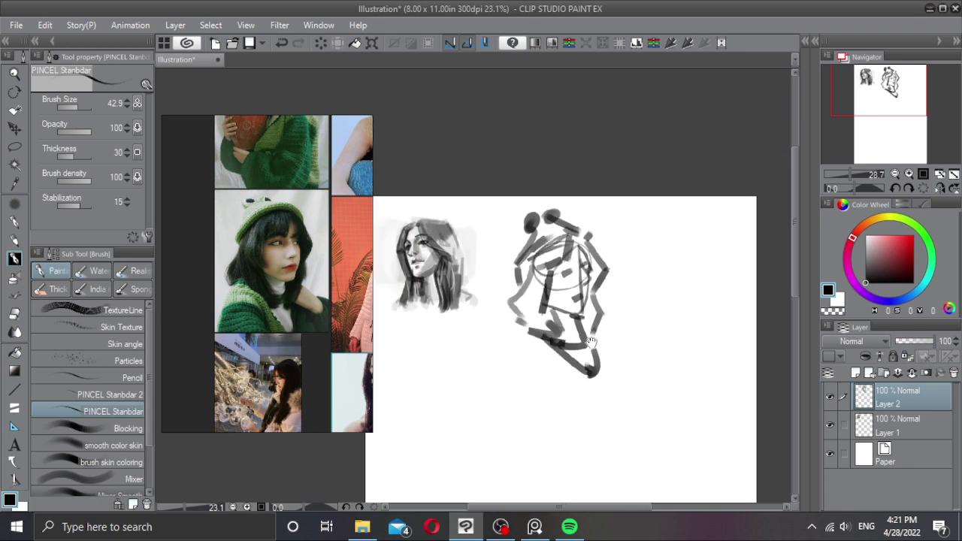
drag(591, 343, 574, 337)
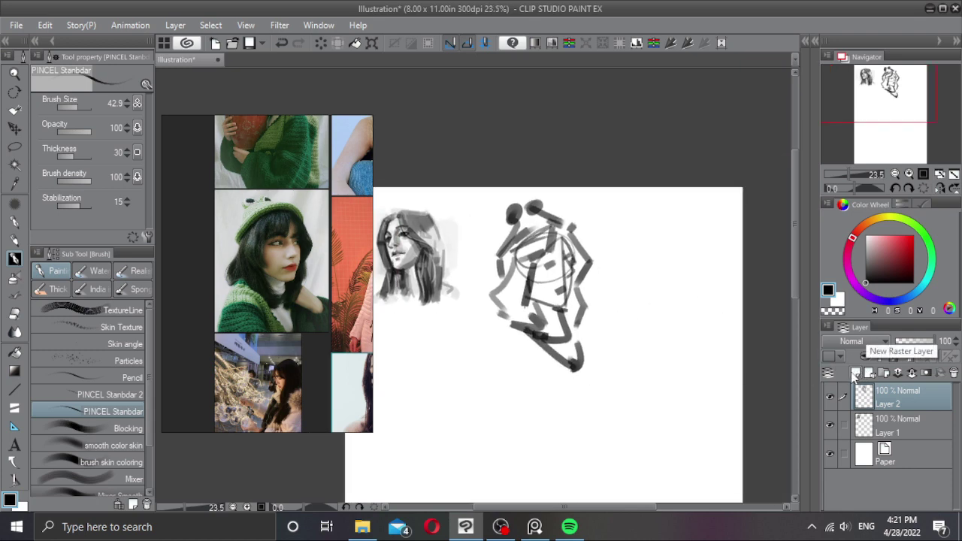
scroll(579, 290, down, 1)
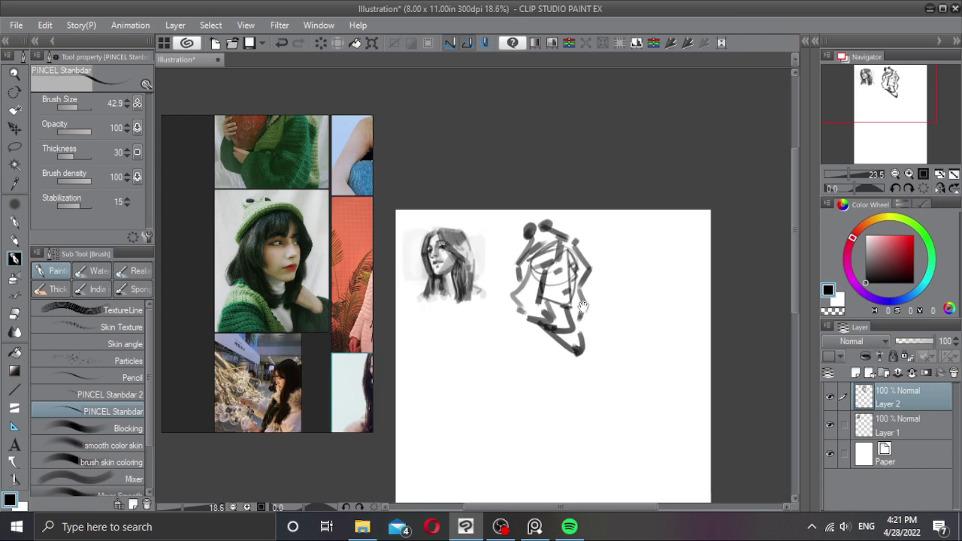
click(855, 373)
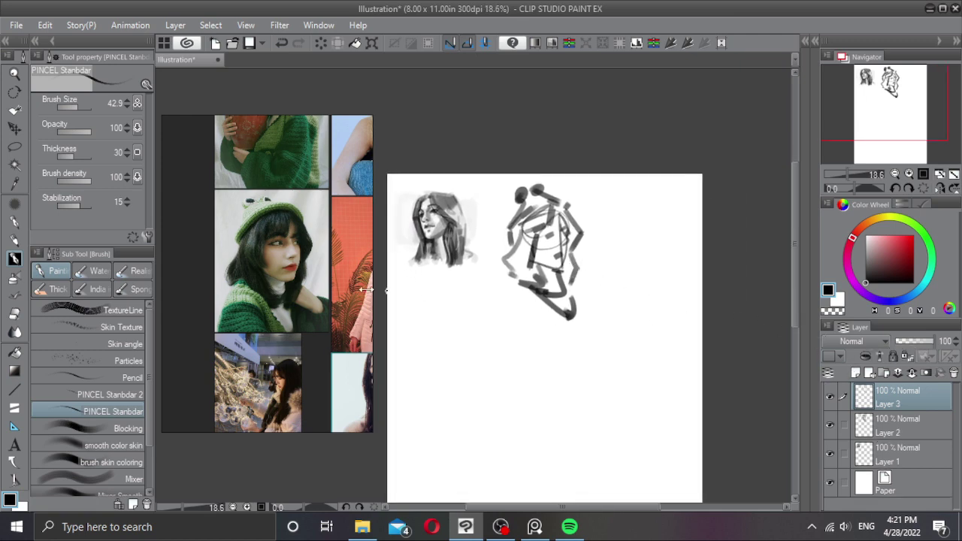
Step: Look through the reference board for close-up photos of a hand holding a cigarette against a white shirt
scroll(330, 295, down, 5)
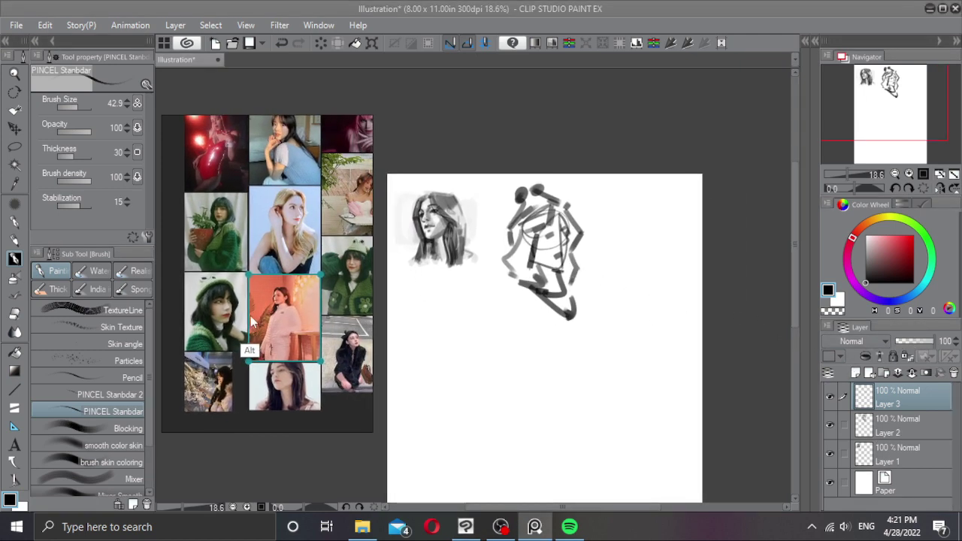
click(299, 291)
scroll(300, 283, down, 3)
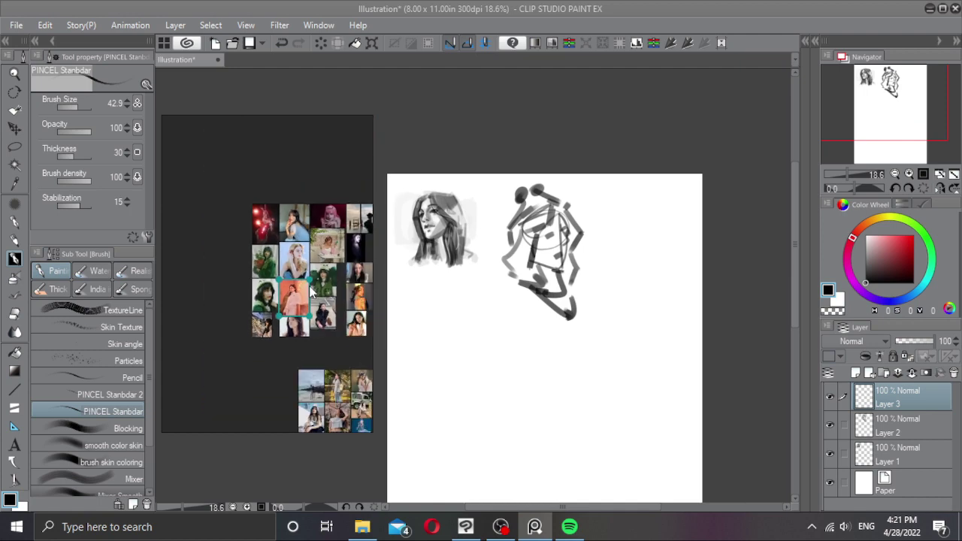
drag(278, 354, 239, 293)
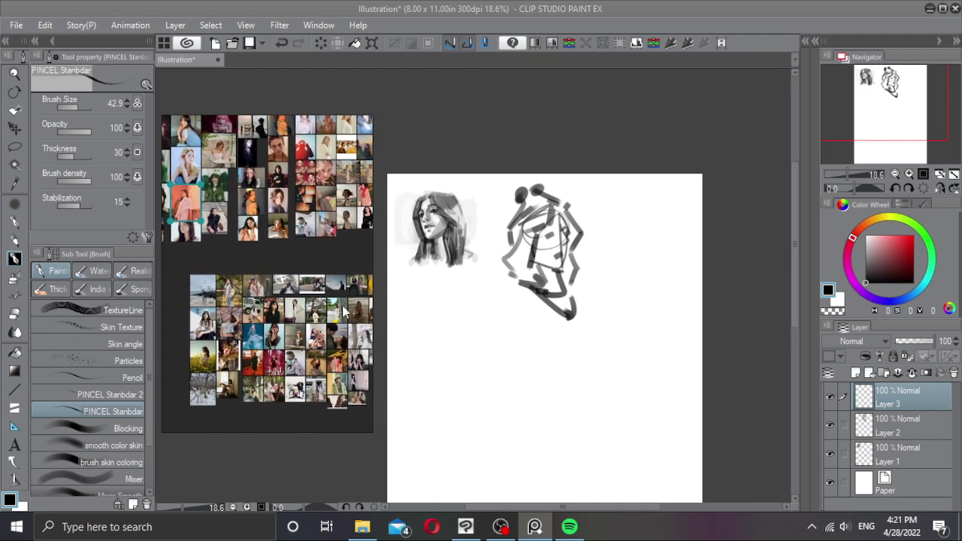
drag(342, 305, 231, 362)
scroll(295, 271, up, 1)
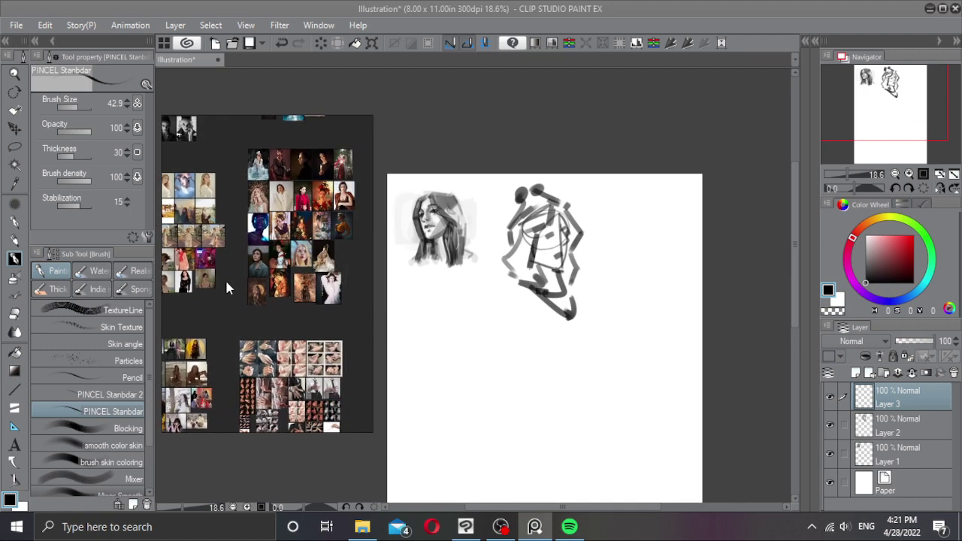
scroll(278, 271, up, 4)
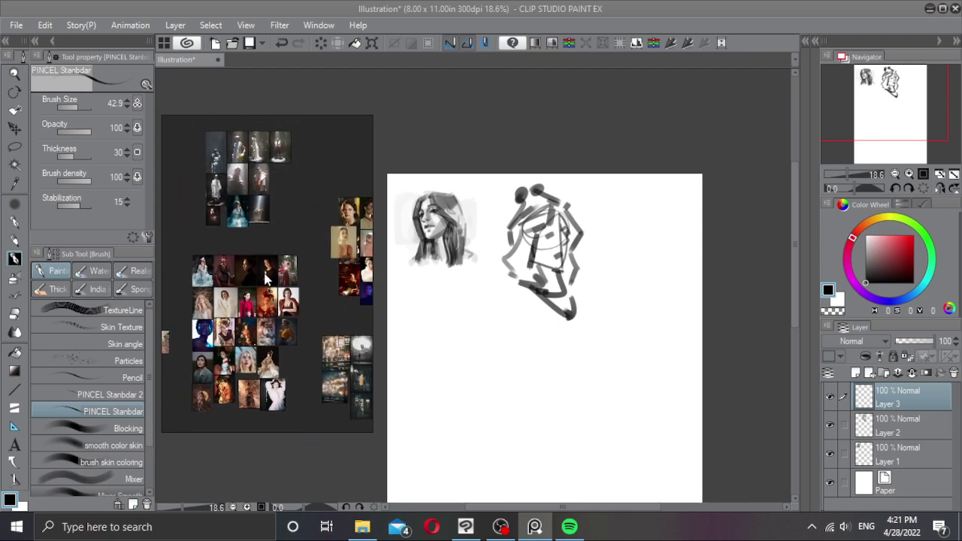
drag(245, 279, 250, 303)
drag(335, 399, 218, 313)
scroll(219, 312, up, 1)
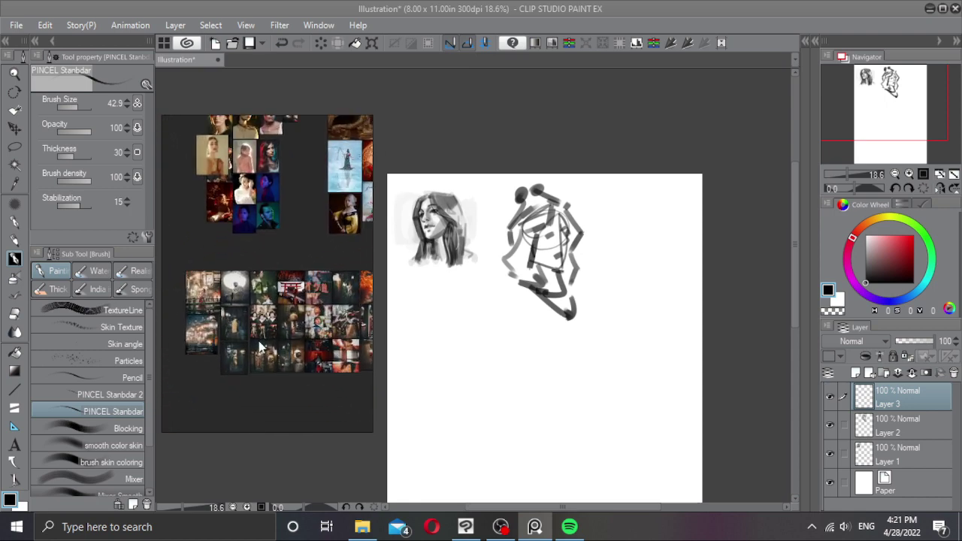
drag(224, 351, 274, 206)
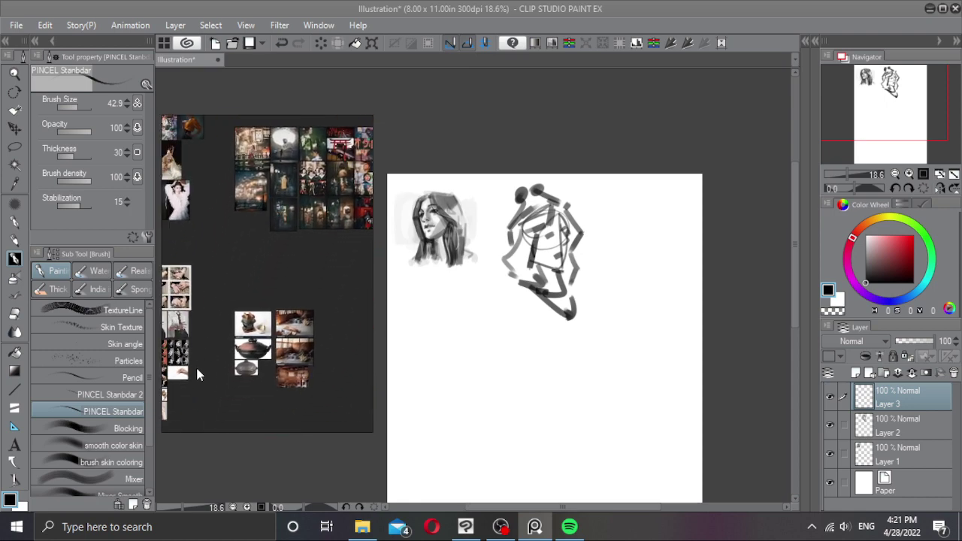
drag(196, 373, 279, 340)
scroll(245, 290, up, 5)
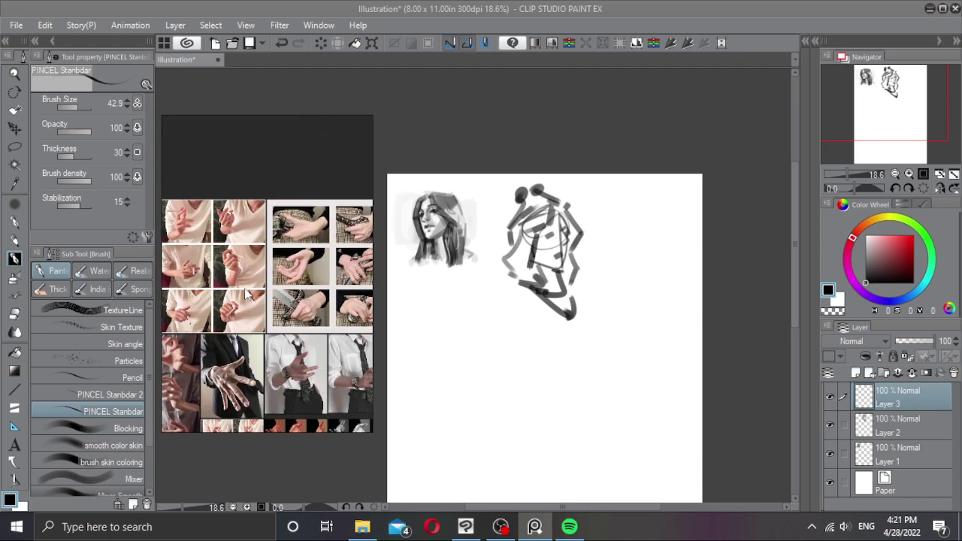
scroll(247, 295, up, 2)
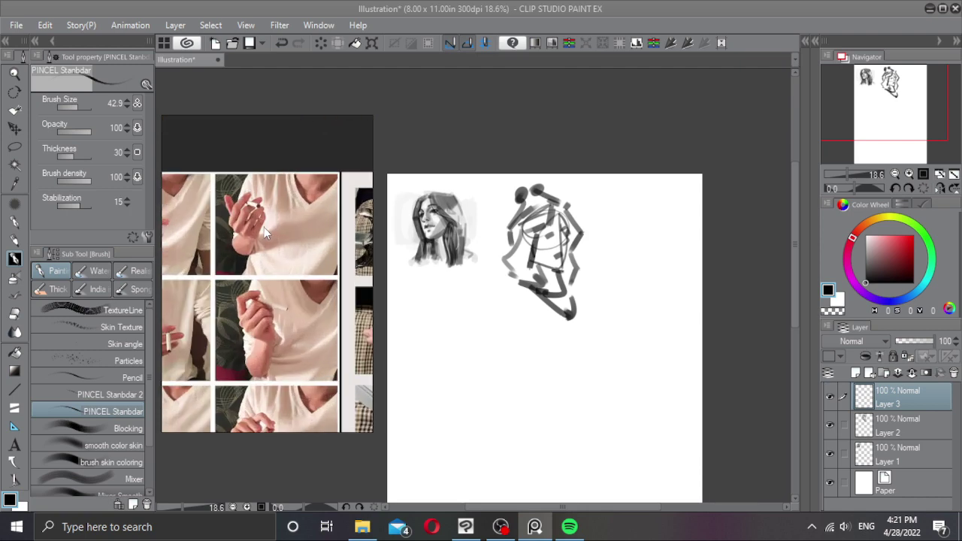
Step: Block in the wrist and palm of the first hand study in the empty area below the portrait
click(439, 319)
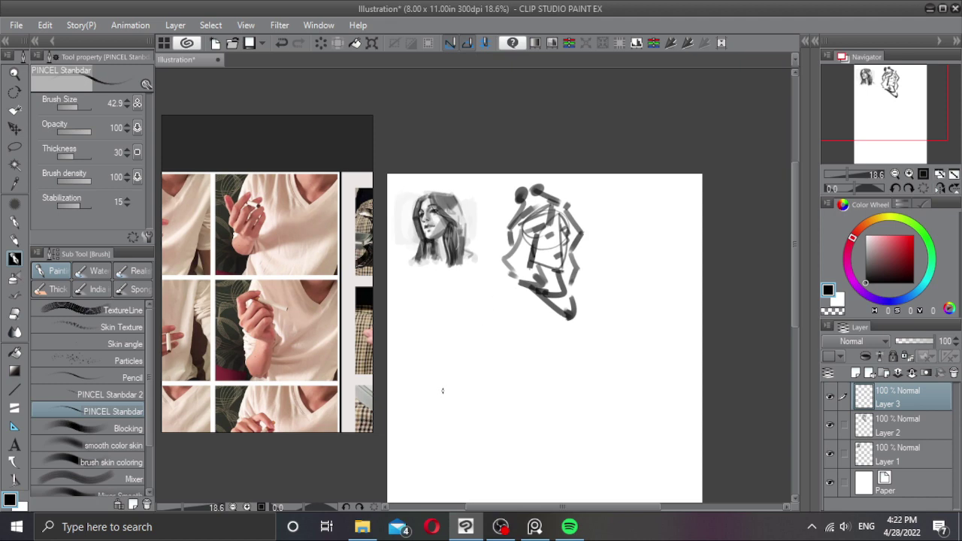
mouse_move(438, 405)
mouse_down()
mouse_move(461, 352)
mouse_move(454, 409)
mouse_up()
key(ctrl+z)
key(ctrl+z)
drag(440, 374, 440, 421)
mouse_move(456, 352)
mouse_down()
mouse_move(447, 402)
mouse_move(463, 369)
mouse_move(462, 383)
mouse_up()
mouse_move(438, 348)
mouse_down()
mouse_move(457, 385)
mouse_move(475, 370)
mouse_up()
mouse_move(440, 341)
mouse_down()
mouse_move(445, 328)
mouse_move(452, 360)
mouse_move(453, 352)
mouse_up()
key(ctrl+z)
Step: Lay in the fingers and thumb of the first hand study as broad tapering strokes above the palm
drag(442, 356, 450, 326)
drag(448, 331, 458, 319)
mouse_move(450, 361)
mouse_down()
mouse_move(458, 338)
mouse_move(457, 370)
mouse_move(473, 337)
mouse_move(469, 376)
mouse_move(473, 329)
mouse_up()
mouse_move(438, 356)
mouse_down()
mouse_move(426, 324)
mouse_move(442, 320)
mouse_up()
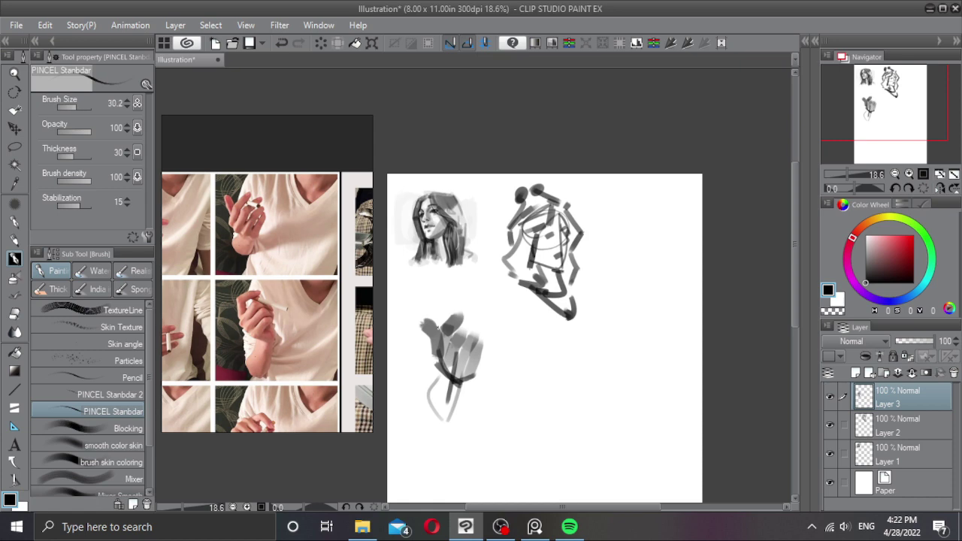
Step: Outline the thumb side and the raised index finger of the first hand study with the brush at size 30.2
drag(437, 361, 423, 323)
key(ctrl+z)
mouse_move(439, 361)
mouse_down()
mouse_move(424, 319)
mouse_move(437, 331)
mouse_up()
mouse_move(441, 326)
mouse_down()
mouse_move(454, 311)
mouse_move(473, 311)
mouse_up()
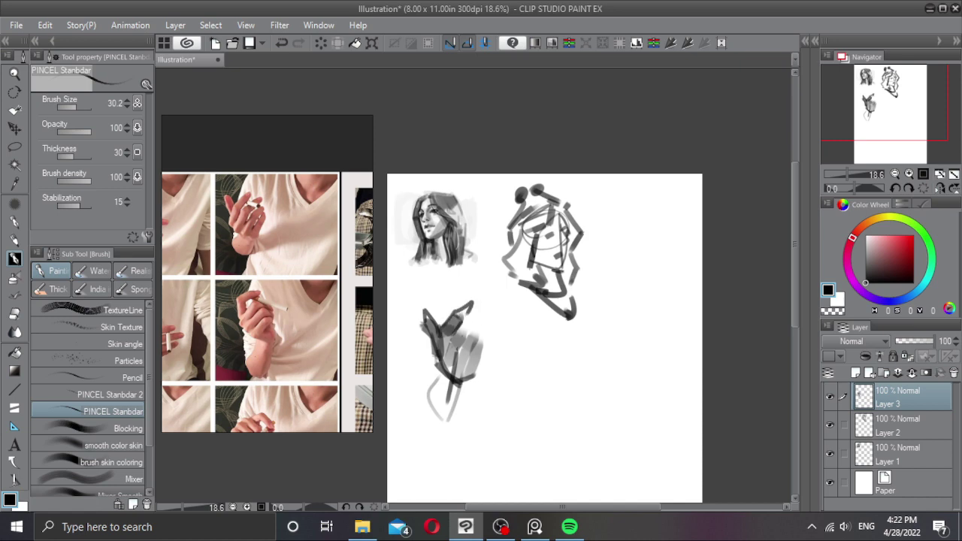
Step: Clean up between the fingers with the transparent colour and redraw the folded finger beside the index finger in black
mouse_move(451, 364)
mouse_down()
mouse_move(449, 335)
mouse_move(465, 321)
mouse_move(458, 367)
mouse_move(463, 319)
mouse_up()
key(ctrl+z)
key(ctrl+z)
key(c)
key(c)
drag(461, 326, 478, 323)
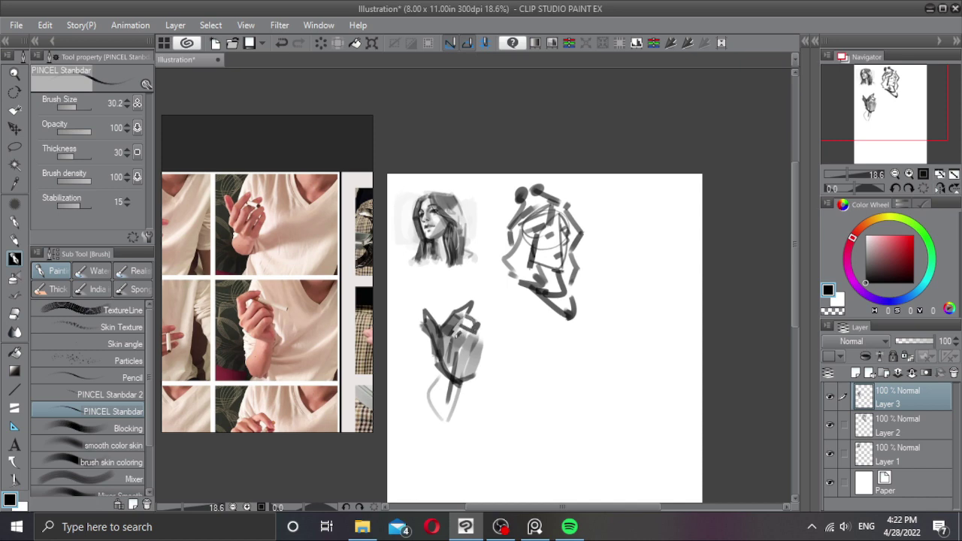
Step: Outline the remaining fingers of the first hand study, darken the gaps between them and mark the outer palm edge
drag(472, 319, 482, 310)
drag(487, 310, 488, 322)
drag(456, 362, 464, 346)
key(ctrl+z)
drag(461, 359, 481, 329)
drag(485, 328, 472, 368)
key(ctrl+z)
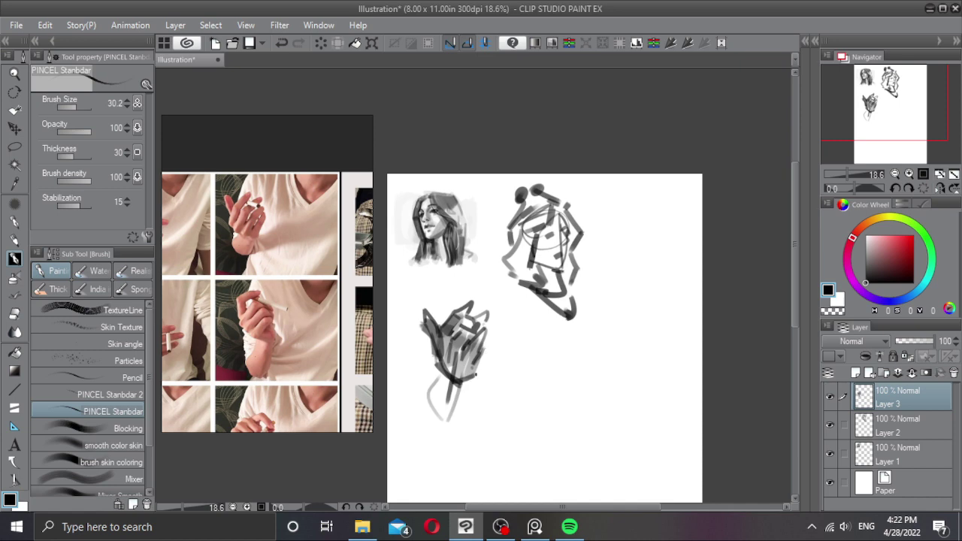
drag(485, 360, 476, 376)
drag(491, 346, 489, 355)
key(c)
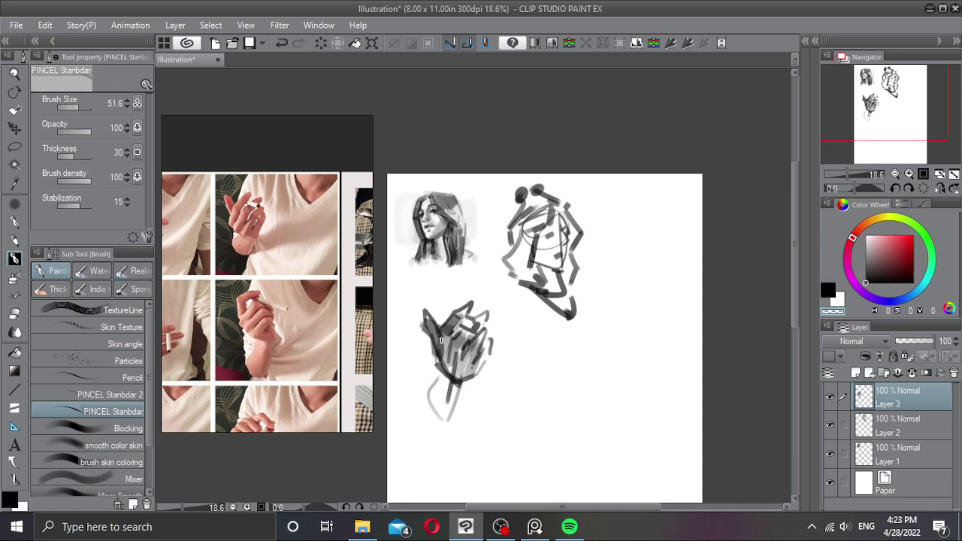
mouse_move(442, 337)
mouse_down()
mouse_move(441, 361)
mouse_move(447, 368)
mouse_move(460, 359)
mouse_move(454, 378)
mouse_move(485, 373)
mouse_move(487, 357)
mouse_move(470, 377)
mouse_move(472, 353)
mouse_move(459, 376)
mouse_move(468, 331)
mouse_move(487, 313)
mouse_move(493, 332)
mouse_up()
key(ctrl+z)
key(c)
Step: Start a second hand study beside the first with wrist and forearm lines at brush size 66.7
scroll(502, 330, down, 1)
mouse_move(538, 382)
mouse_down()
mouse_move(518, 365)
mouse_move(491, 379)
mouse_up()
drag(486, 430, 517, 364)
key(ctrl+z)
mouse_move(508, 434)
mouse_down()
mouse_move(526, 372)
mouse_move(475, 359)
mouse_move(514, 365)
mouse_up()
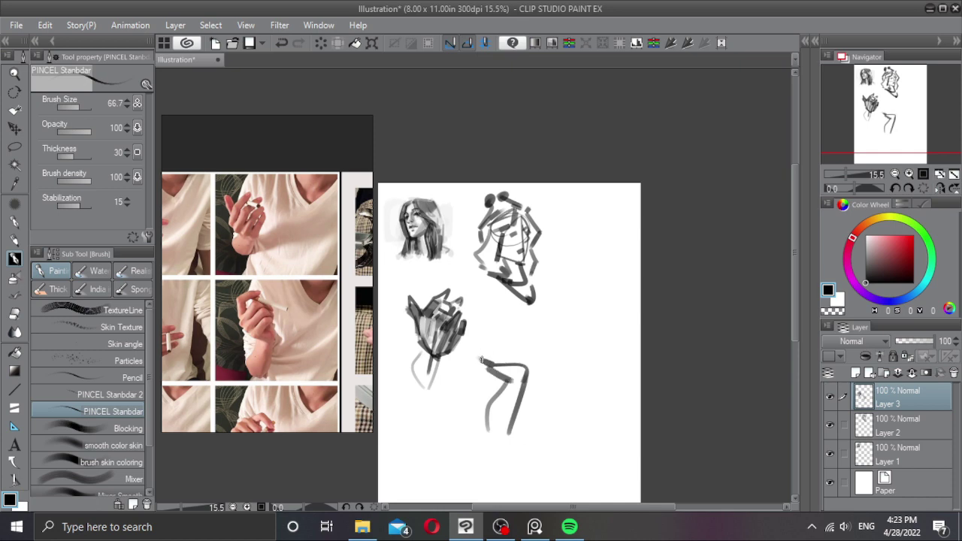
Step: Draw the back of the second hand and its bent index finger rising from the wrist
mouse_move(481, 362)
mouse_down()
mouse_move(502, 331)
mouse_move(514, 359)
mouse_move(480, 341)
mouse_move(496, 300)
mouse_up()
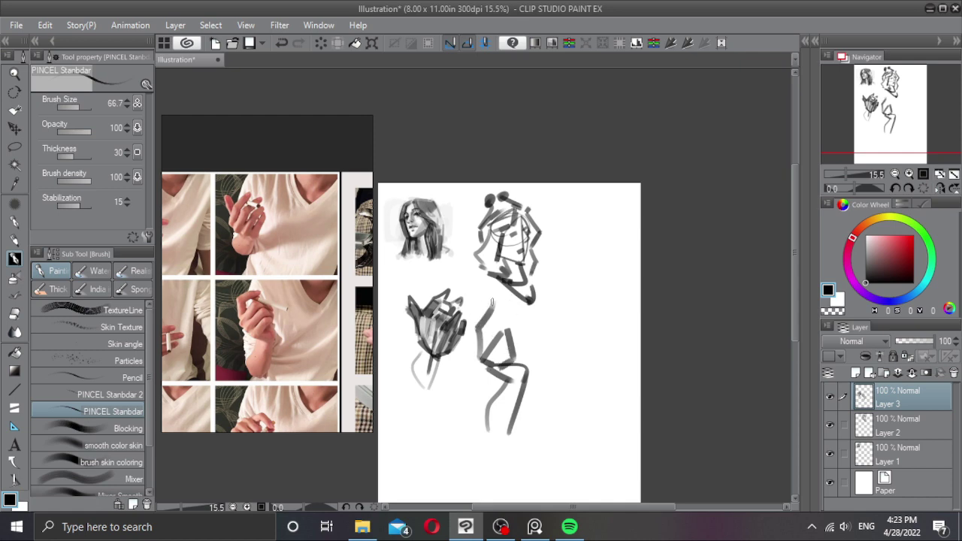
mouse_move(479, 331)
mouse_down()
mouse_move(495, 307)
mouse_move(499, 335)
mouse_move(492, 315)
mouse_move(504, 317)
mouse_move(487, 349)
mouse_move(500, 324)
mouse_up()
key(ctrl+z)
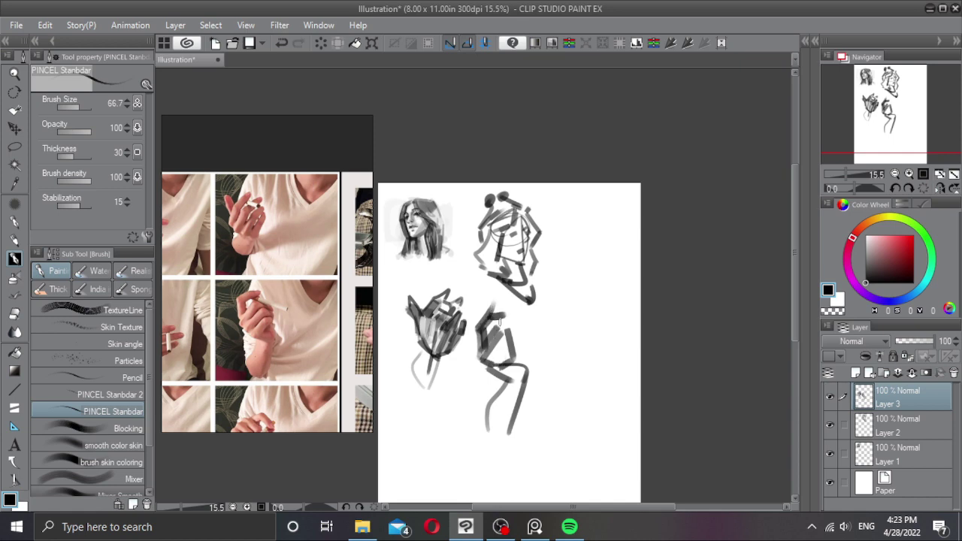
Step: Block in the second hand's curled fingers and knuckles with dark strokes beside the index finger
mouse_move(516, 337)
mouse_down()
mouse_move(487, 360)
mouse_move(506, 337)
mouse_move(513, 350)
mouse_move(490, 349)
mouse_move(507, 334)
mouse_up()
key(ctrl+z)
key(ctrl+z)
key(ctrl+z)
mouse_move(507, 333)
mouse_down()
mouse_move(521, 338)
mouse_move(504, 357)
mouse_move(520, 349)
mouse_move(517, 338)
mouse_up()
key(ctrl+z)
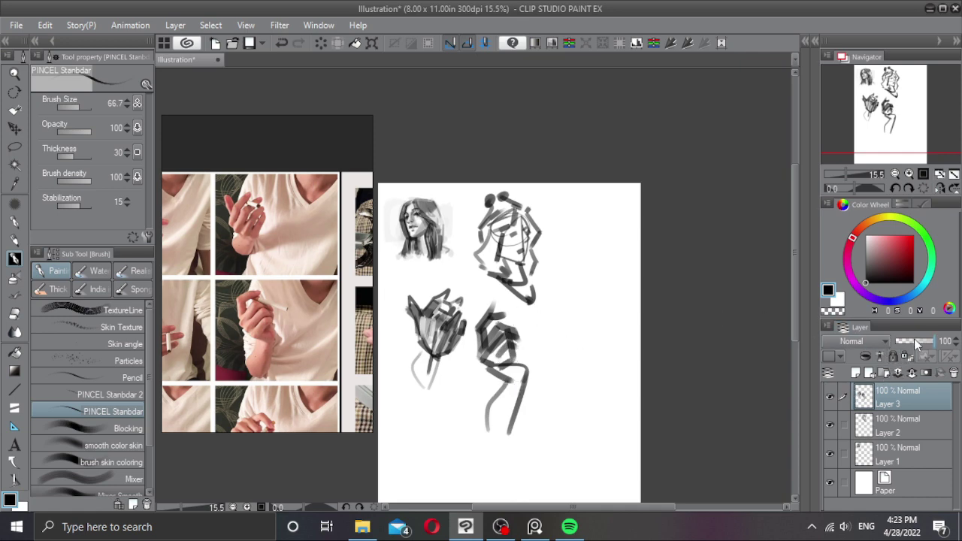
Step: Finish the second hand's forearm with dark inner strokes, thin its outer edge with transparent colour and add the cigarette line
mouse_move(487, 364)
mouse_down()
mouse_move(516, 378)
mouse_move(525, 369)
mouse_move(505, 382)
mouse_move(516, 392)
mouse_move(494, 441)
mouse_up()
mouse_move(501, 370)
mouse_down()
mouse_move(489, 399)
mouse_move(499, 376)
mouse_move(471, 407)
mouse_move(480, 430)
mouse_up()
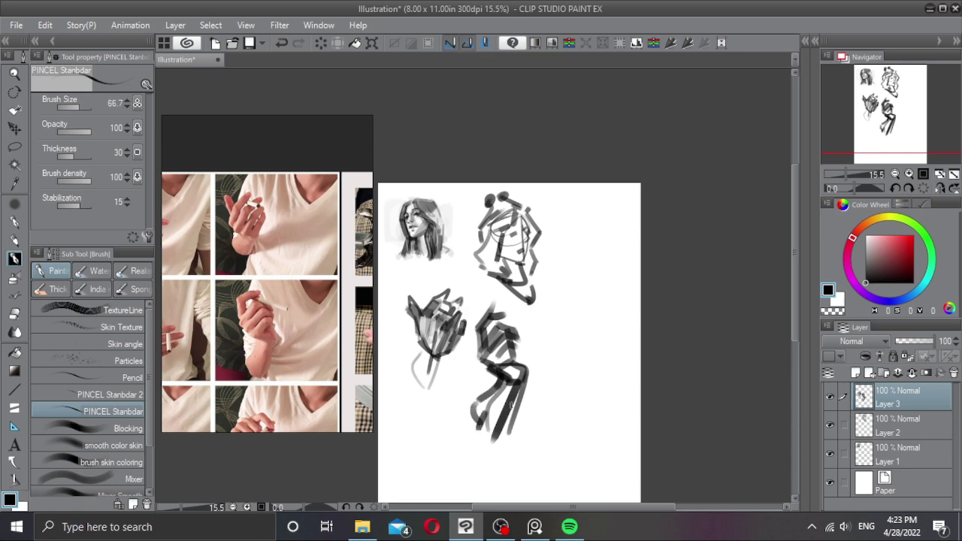
key(c)
drag(525, 378, 508, 427)
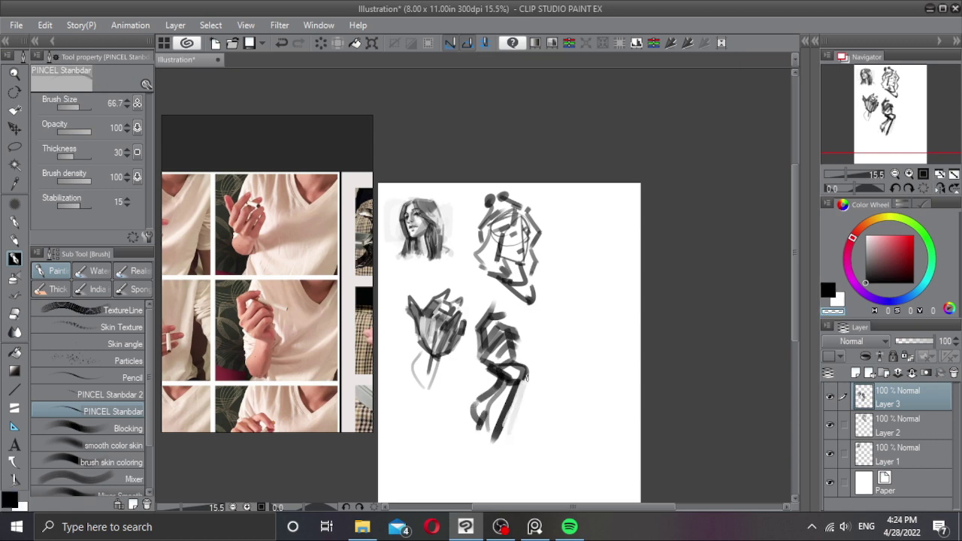
mouse_move(524, 364)
mouse_down()
mouse_move(525, 389)
mouse_move(516, 347)
mouse_move(553, 342)
mouse_up()
Step: Fade the rough hand sketch layer to 30% opacity, add a new layer above it and set the brush size to 45.3
key(c)
drag(932, 341, 906, 341)
key(ctrl)
scroll(559, 358, up, 1)
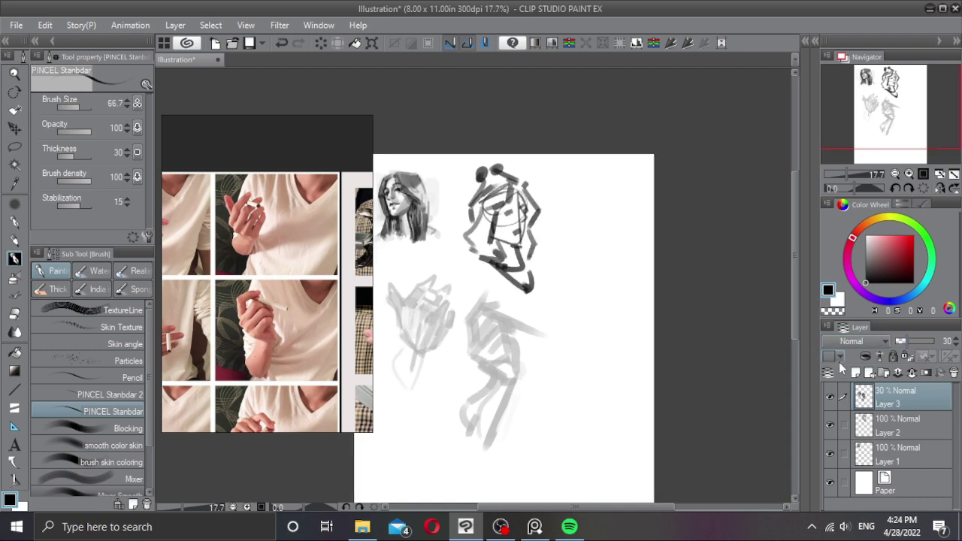
key(ctrl+shift+n)
drag(471, 378, 449, 384)
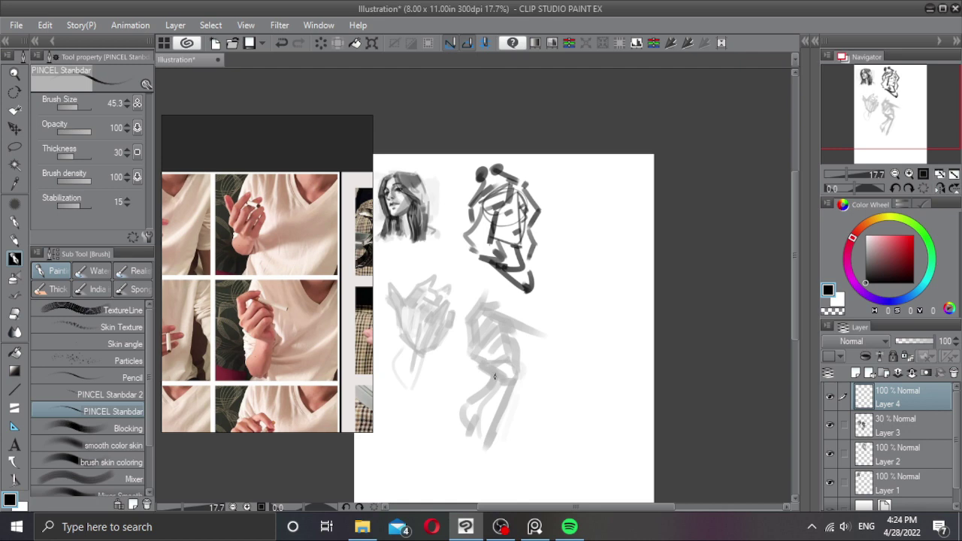
Step: Redraw the second hand's bent index finger and curled fingers in dark outline over the faded sketch
mouse_move(469, 344)
mouse_down()
mouse_move(480, 299)
mouse_move(500, 301)
mouse_move(482, 320)
mouse_move(491, 330)
mouse_move(492, 315)
mouse_move(486, 325)
mouse_move(480, 315)
mouse_move(466, 351)
mouse_move(497, 306)
mouse_move(510, 326)
mouse_up()
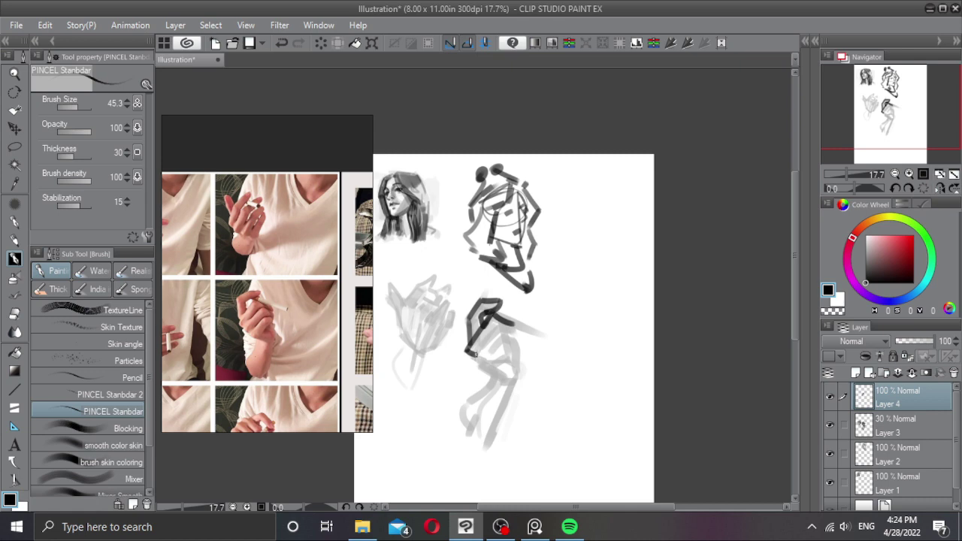
mouse_move(482, 344)
mouse_down()
mouse_move(509, 323)
mouse_move(499, 350)
mouse_move(502, 343)
mouse_move(472, 357)
mouse_move(493, 378)
mouse_up()
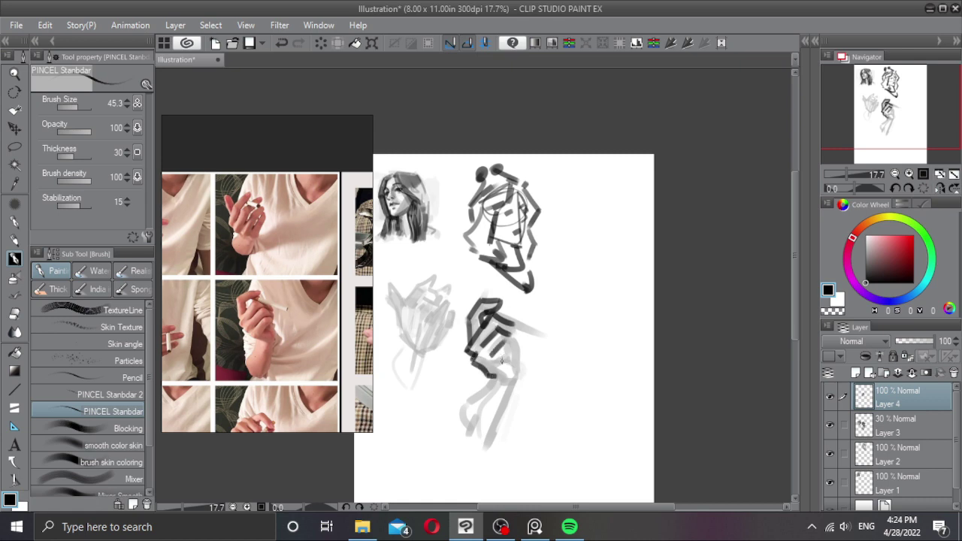
drag(499, 363, 509, 346)
mouse_move(507, 344)
mouse_down()
mouse_move(516, 347)
mouse_move(507, 361)
mouse_move(516, 371)
mouse_move(487, 419)
mouse_up()
key(ctrl+z)
key(ctrl+z)
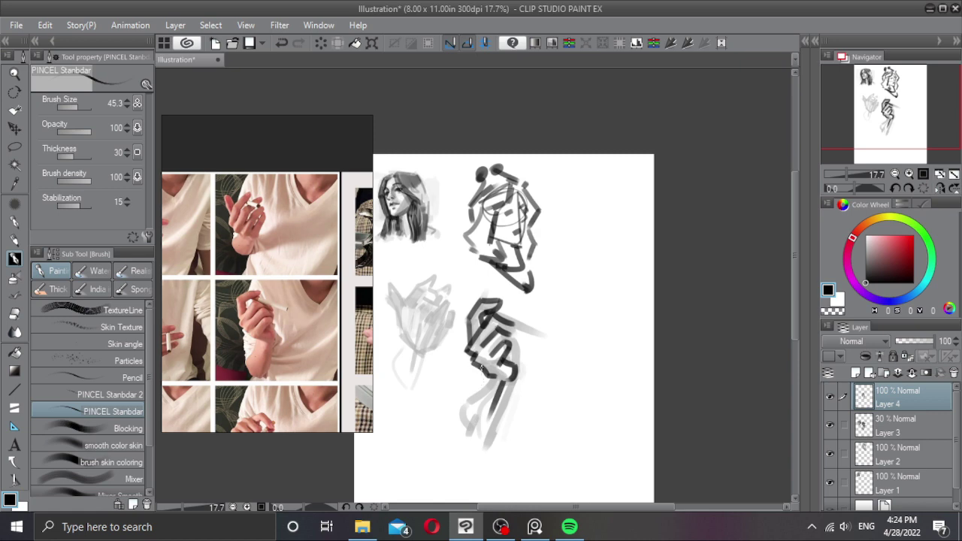
Step: Outline both edges of the second hand's forearm, redoing the outer curve, and add a long inner line from the wrist
mouse_move(482, 368)
mouse_down()
mouse_move(462, 425)
mouse_move(491, 373)
mouse_up()
key(ctrl+z)
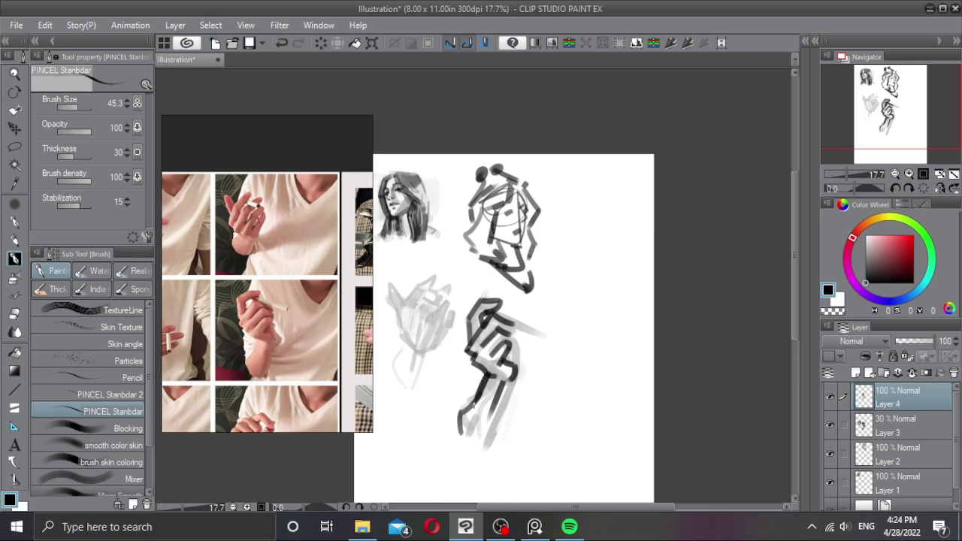
key(ctrl+z)
key(ctrl+z)
mouse_move(458, 443)
mouse_down()
mouse_move(464, 413)
mouse_move(491, 374)
mouse_up()
key(ctrl+z)
mouse_move(458, 445)
mouse_down()
mouse_move(474, 403)
mouse_move(469, 411)
mouse_up()
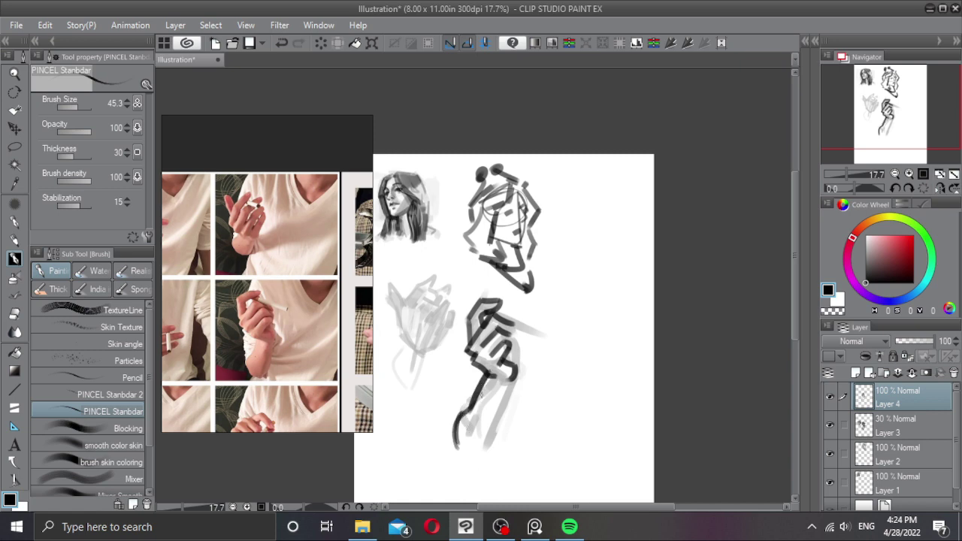
key(ctrl+z)
key(ctrl+z)
mouse_move(459, 446)
mouse_down()
mouse_move(489, 372)
mouse_move(487, 444)
mouse_up()
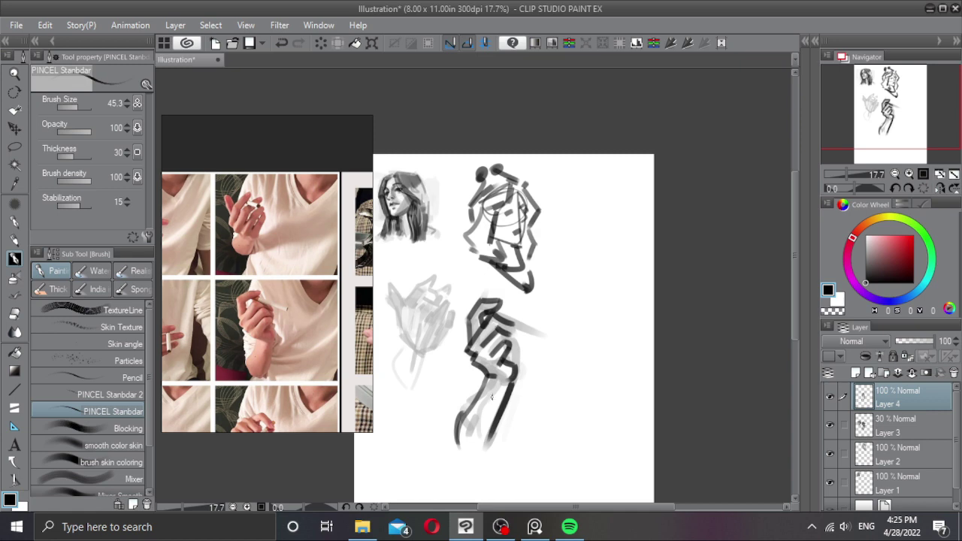
drag(492, 375, 502, 386)
drag(499, 383, 477, 439)
Step: Shade the second hand's forearm and curled fingers with broad strokes at brush size 145
key(])
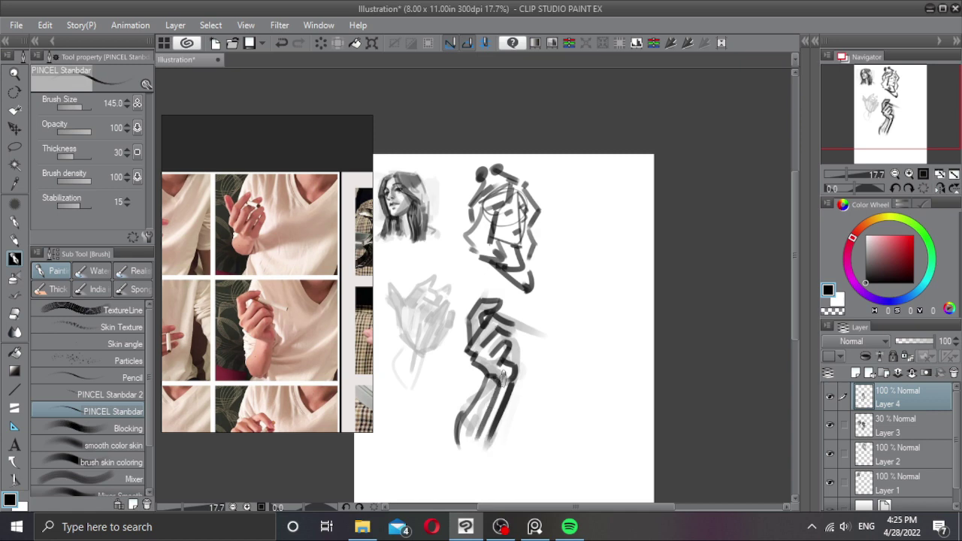
drag(512, 372, 478, 454)
mouse_move(508, 370)
mouse_down()
mouse_move(499, 370)
mouse_move(505, 326)
mouse_move(517, 356)
mouse_move(512, 350)
mouse_up()
Step: Draw the cigarette and darken the bent index finger at brush size 52, trimming its edges with transparent colour
key([)
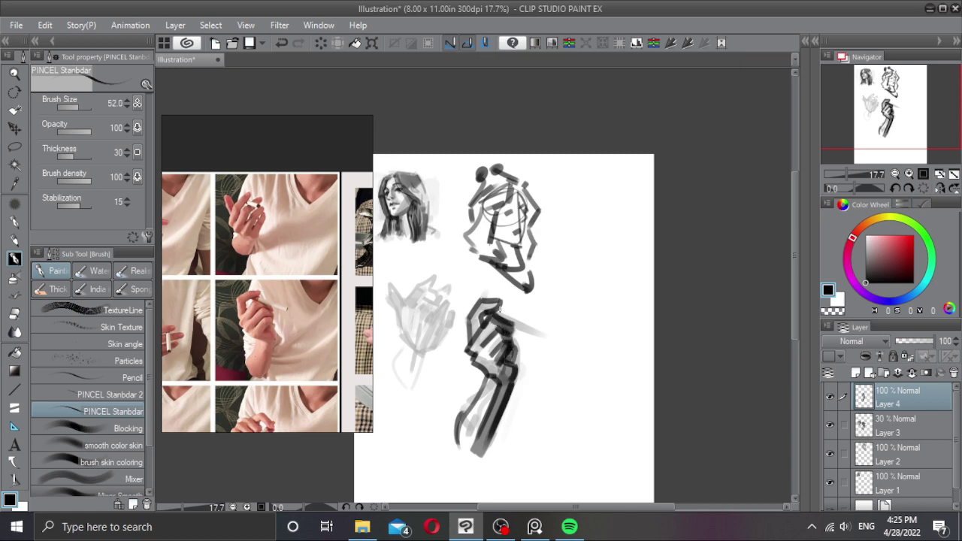
mouse_move(491, 313)
mouse_down()
mouse_move(529, 330)
mouse_move(495, 317)
mouse_move(505, 290)
mouse_move(479, 301)
mouse_up()
key(c)
key(c)
key(c)
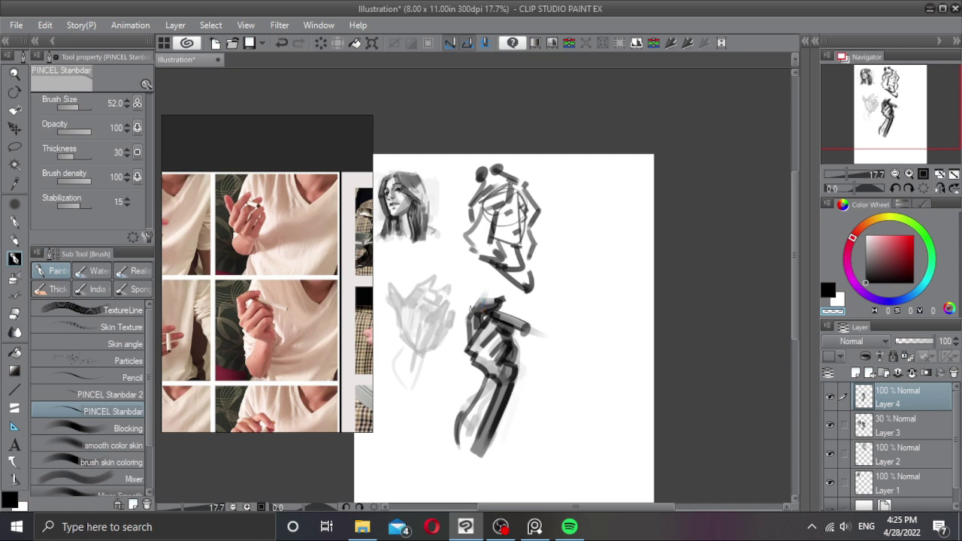
key(c)
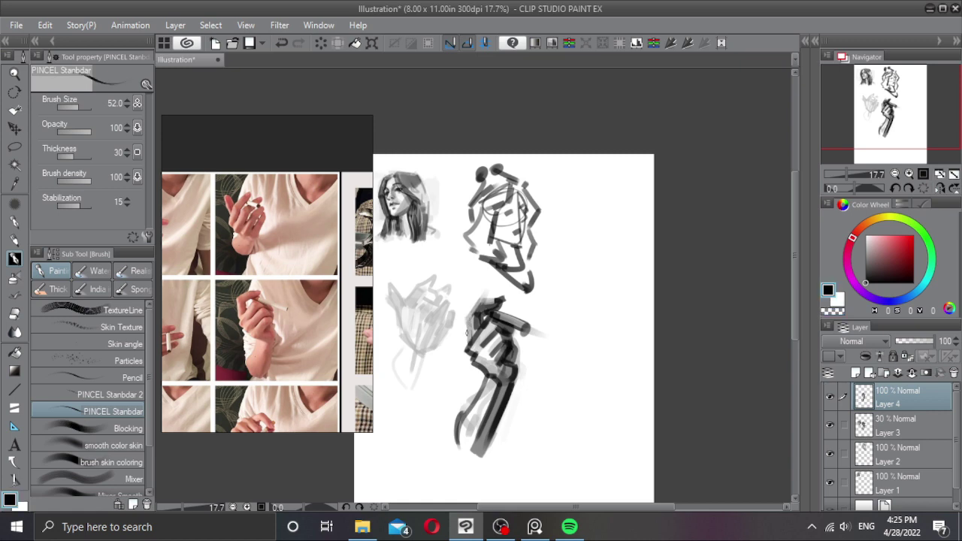
mouse_move(467, 338)
mouse_down()
mouse_move(464, 316)
mouse_move(494, 300)
mouse_up()
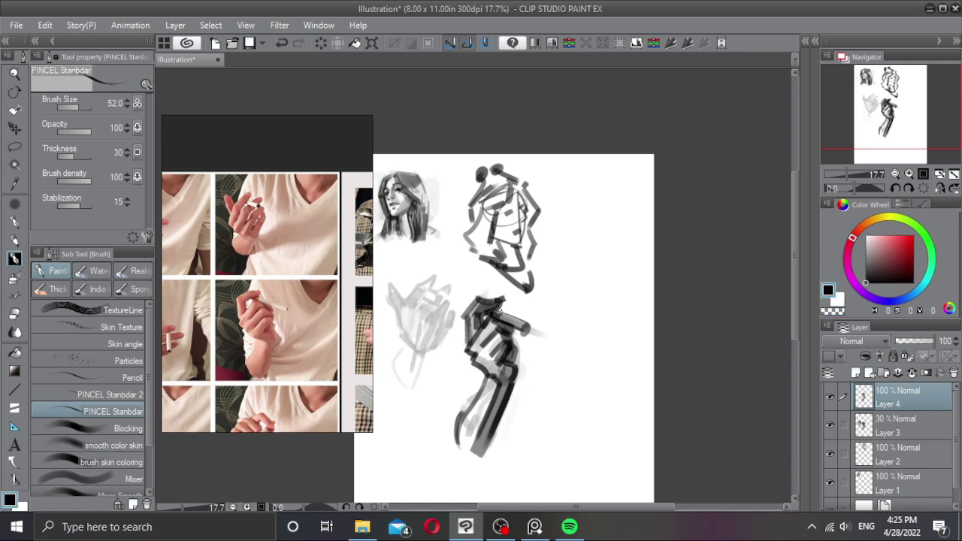
Step: Merge the redrawn hand layer into the rough hand layer and clear all its contents
scroll(499, 312, down, 2)
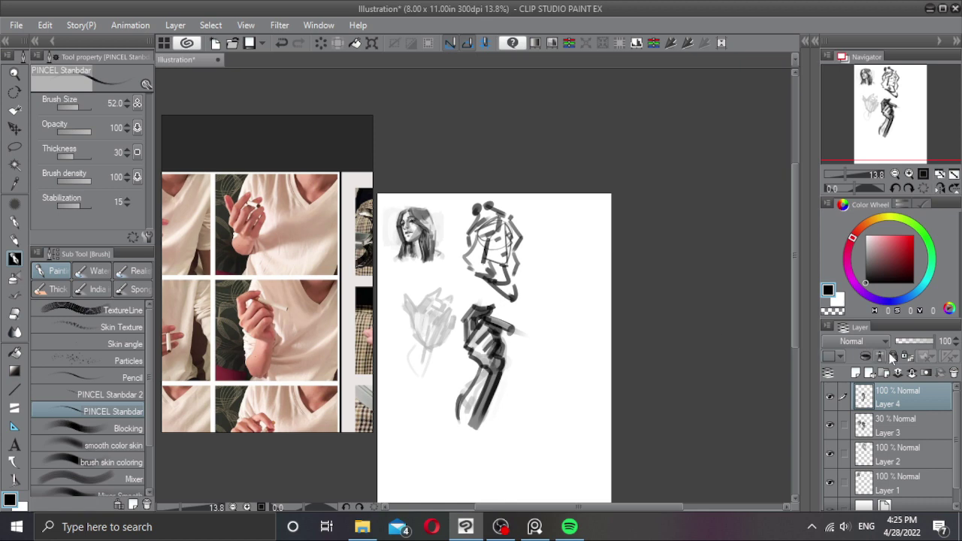
click(912, 374)
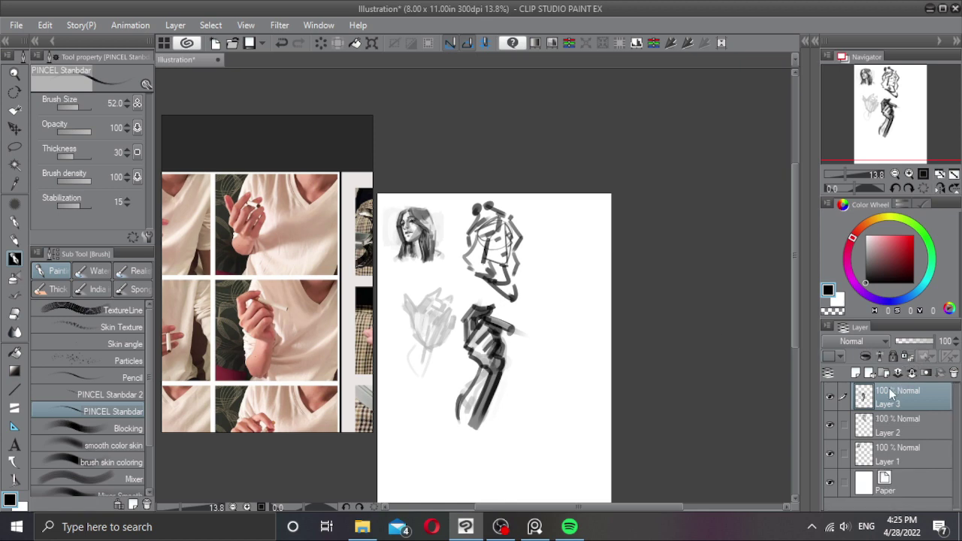
key(Delete)
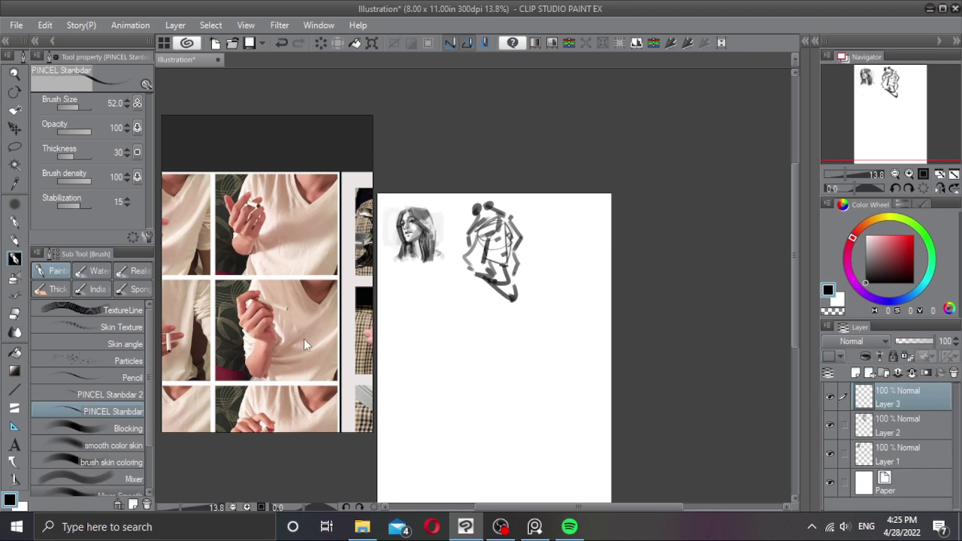
Step: In the reference board, bring up the photo of the woman in the red kimono, framed on her head and upper body
click(320, 342)
scroll(322, 341, down, 4)
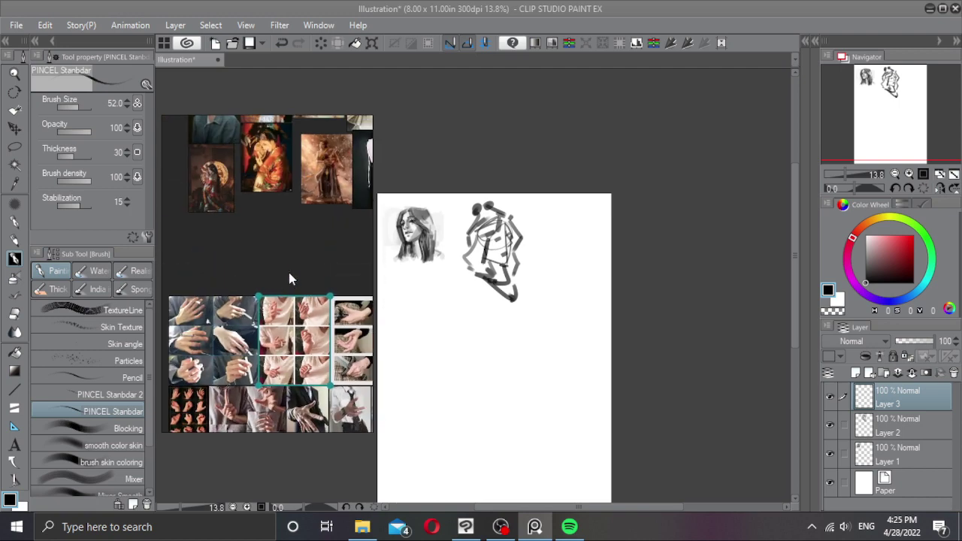
drag(265, 230, 266, 304)
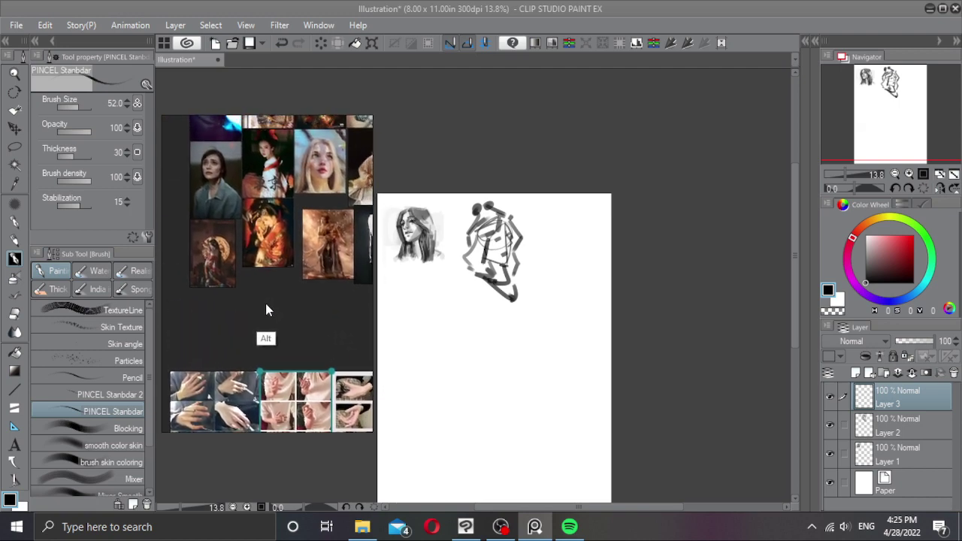
double_click(258, 245)
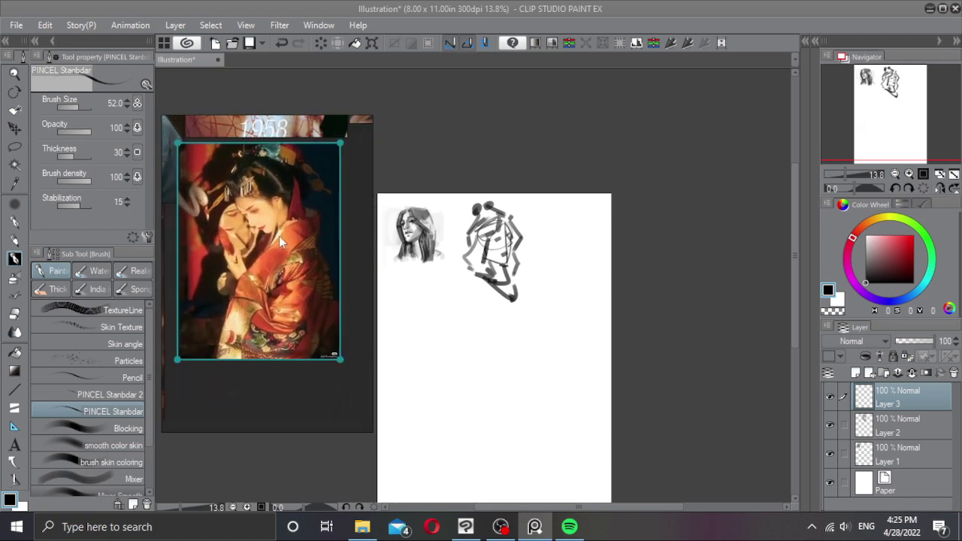
scroll(278, 236, up, 3)
drag(264, 278, 284, 304)
Step: Sketch a tilted oval for the kimono woman's head below the existing portraits
click(509, 373)
drag(502, 348, 519, 350)
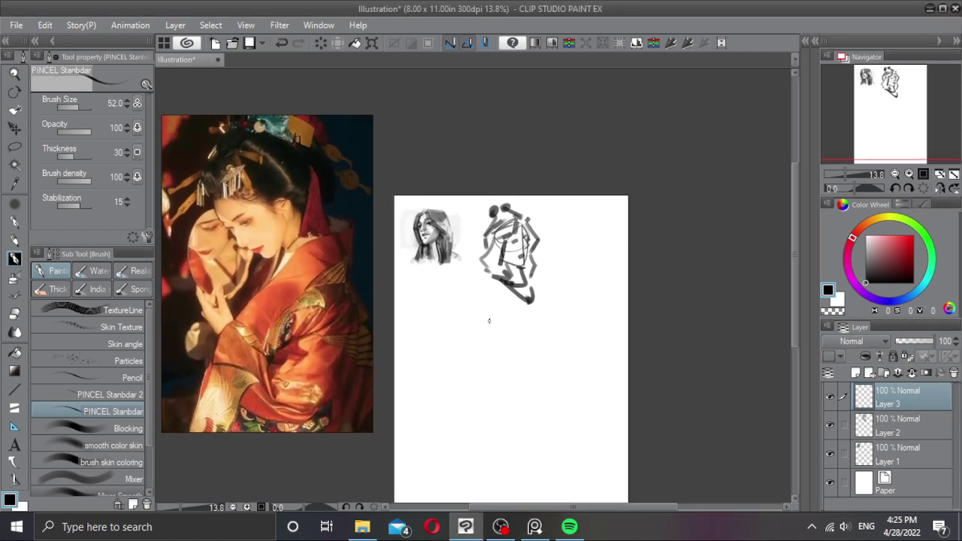
mouse_move(452, 326)
mouse_down()
mouse_move(471, 327)
mouse_move(454, 331)
mouse_move(453, 303)
mouse_move(470, 346)
mouse_up()
key(ctrl+z)
key(ctrl+z)
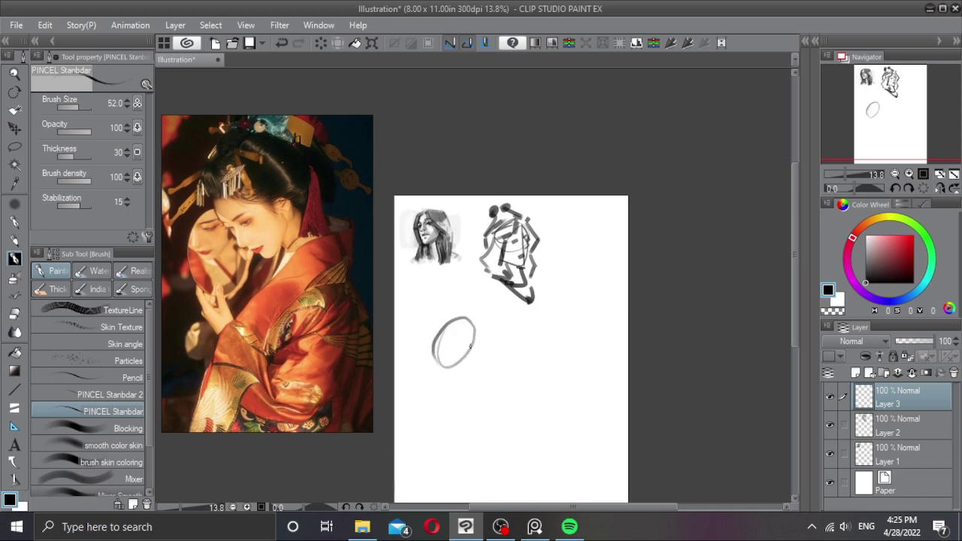
Step: Draw the angled face contour and pointed chin below the tilted head oval, redoing strokes that miss
drag(457, 386, 476, 392)
key(ctrl+z)
mouse_move(442, 355)
mouse_down()
mouse_move(467, 387)
mouse_move(455, 386)
mouse_move(475, 381)
mouse_move(467, 390)
mouse_up()
key(ctrl+z)
key(ctrl+z)
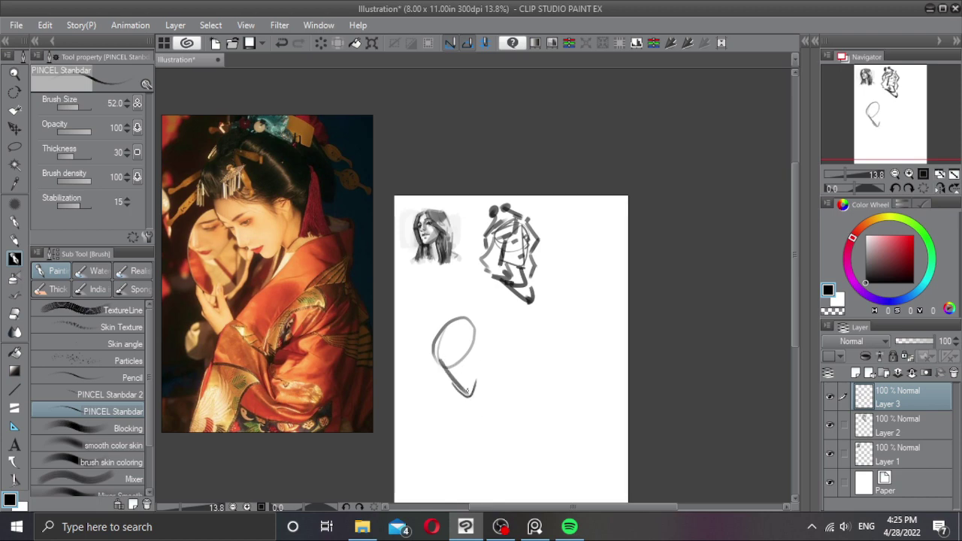
Step: Mark the diagonal hairline and jaw side, and block in the eye and nose area with dark strokes
mouse_move(451, 329)
mouse_down()
mouse_move(477, 366)
mouse_move(479, 355)
mouse_move(450, 369)
mouse_move(449, 388)
mouse_move(455, 377)
mouse_move(472, 386)
mouse_up()
scroll(466, 360, up, 1)
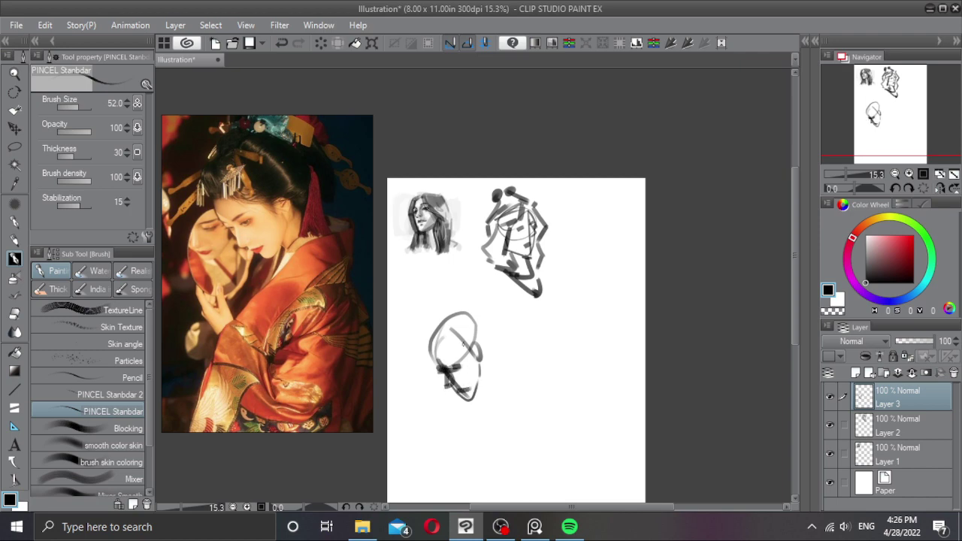
key(ctrl+z)
mouse_move(435, 367)
mouse_down()
mouse_move(431, 344)
mouse_move(457, 346)
mouse_move(424, 371)
mouse_up()
Step: Block in the hair mass around the crown and both sides of the tilted head at brush size 64.2
mouse_move(415, 336)
mouse_down()
mouse_move(431, 345)
mouse_move(432, 328)
mouse_move(438, 335)
mouse_move(468, 316)
mouse_move(493, 315)
mouse_move(480, 397)
mouse_up()
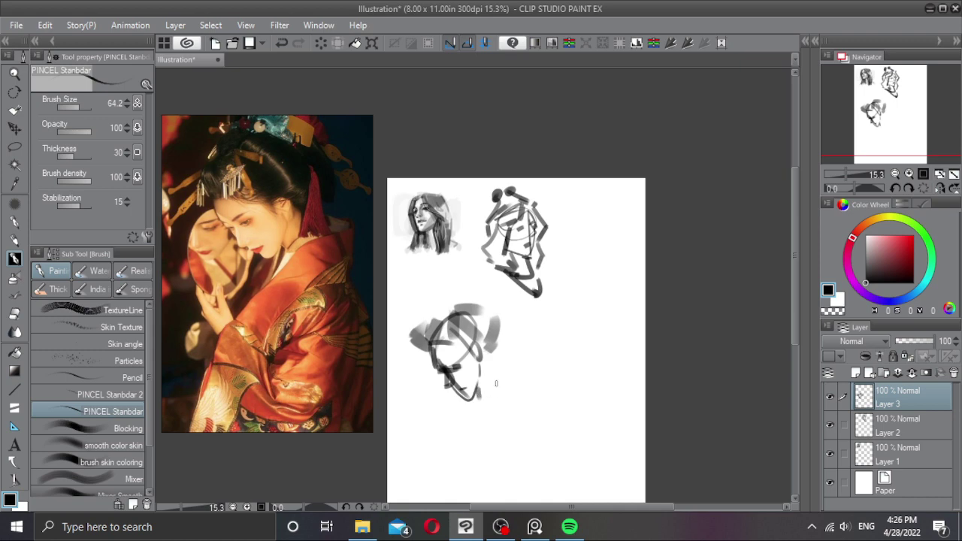
key(ctrl+z)
drag(492, 323, 488, 361)
key(ctrl+z)
drag(474, 310, 489, 384)
key(ctrl+z)
key(ctrl+z)
Step: Strengthen the jaw edge, and add the back hair and the hair shapes above the crown with grey strokes
mouse_move(483, 351)
mouse_down()
mouse_move(494, 383)
mouse_move(477, 408)
mouse_up()
mouse_move(494, 320)
mouse_down()
mouse_move(489, 387)
mouse_move(505, 336)
mouse_move(506, 353)
mouse_up()
drag(458, 300, 470, 300)
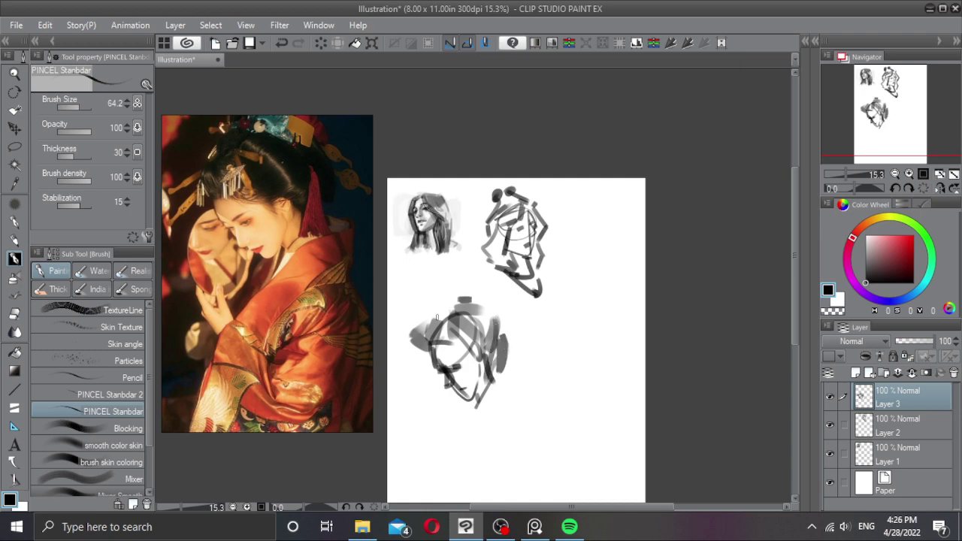
drag(422, 325, 457, 301)
Step: Browse the reference board for another portrait and bring up the teal-lit bearded man in the dark jacket
drag(331, 301, 200, 316)
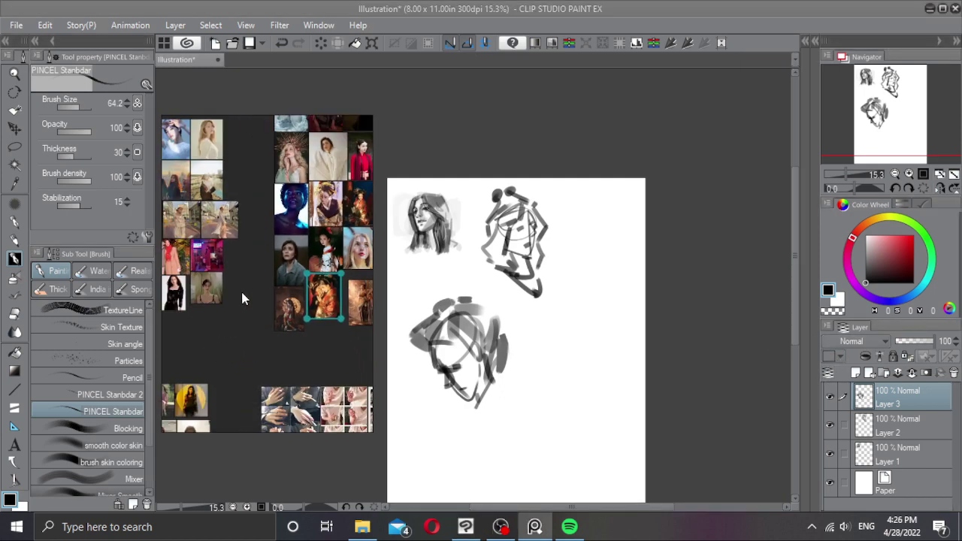
drag(241, 292, 317, 285)
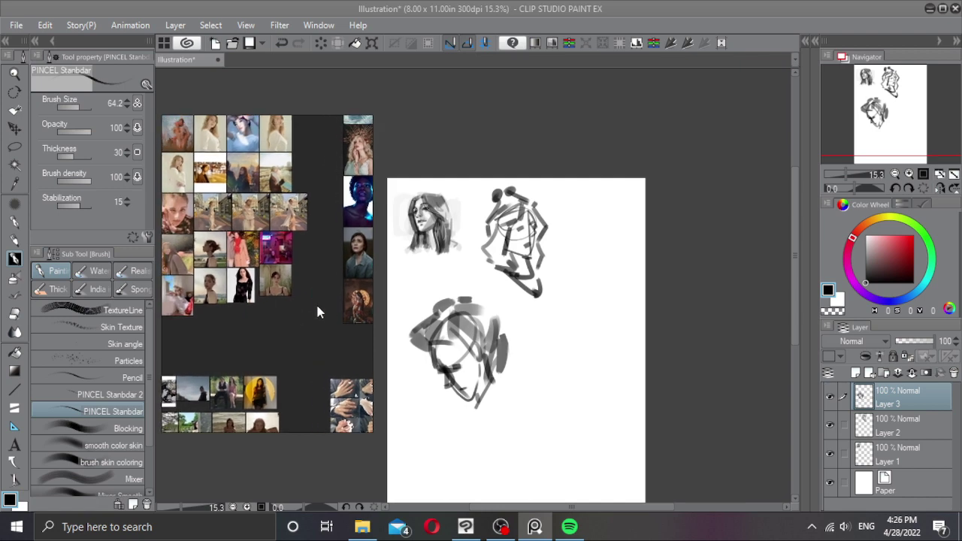
scroll(236, 281, down, 4)
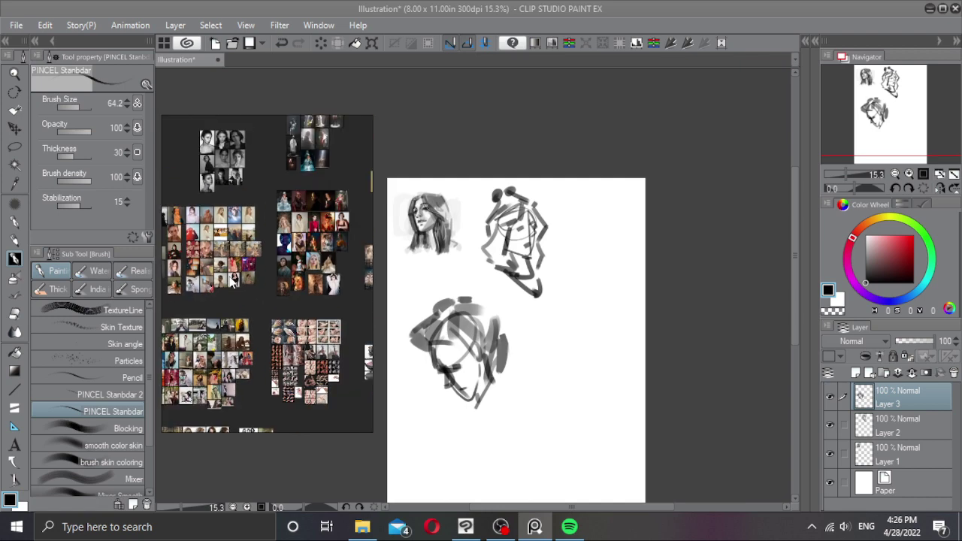
drag(231, 278, 219, 292)
drag(265, 263, 211, 272)
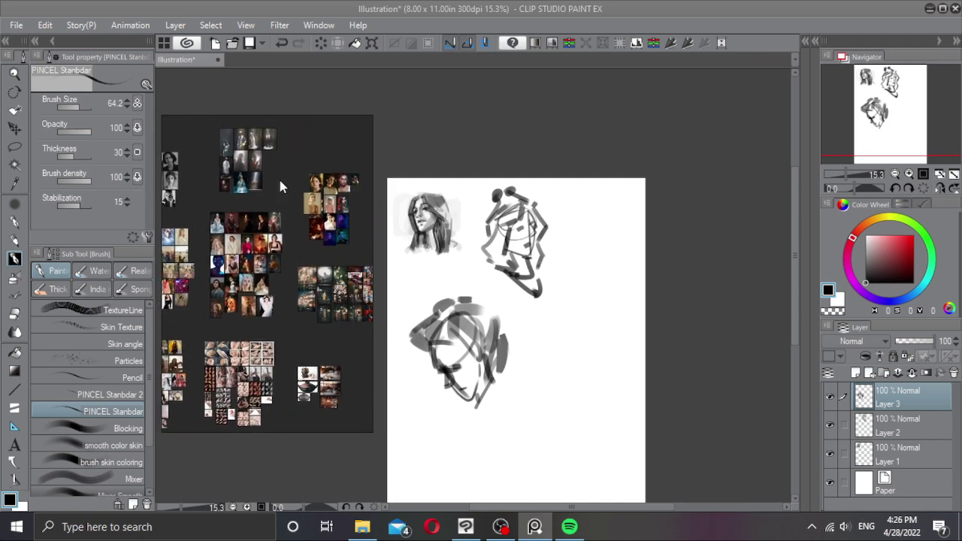
drag(280, 179, 281, 212)
scroll(278, 207, up, 5)
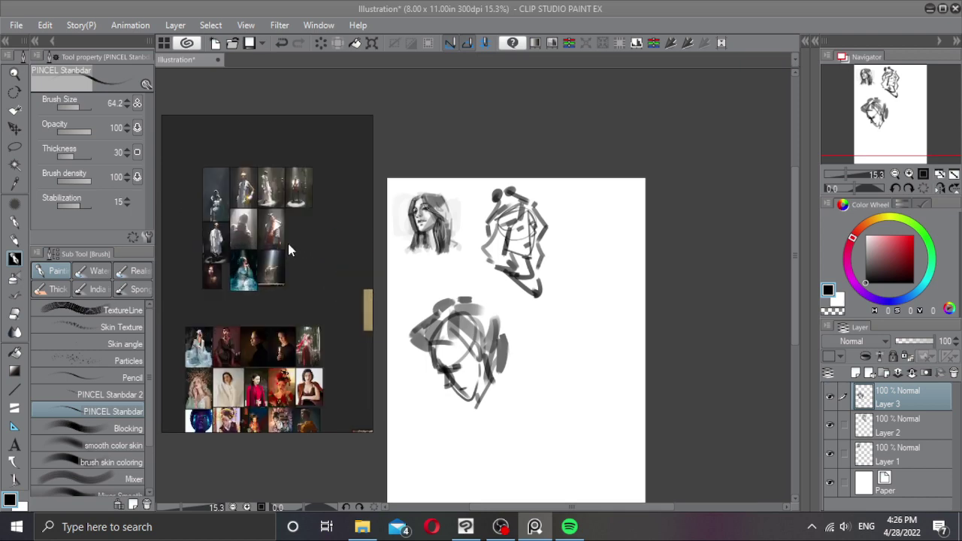
drag(275, 269, 332, 325)
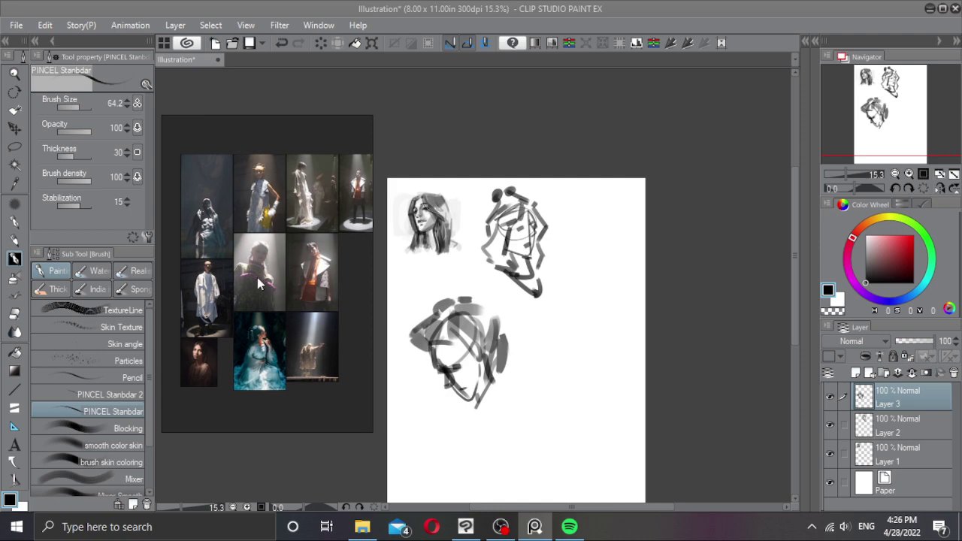
scroll(258, 284, down, 6)
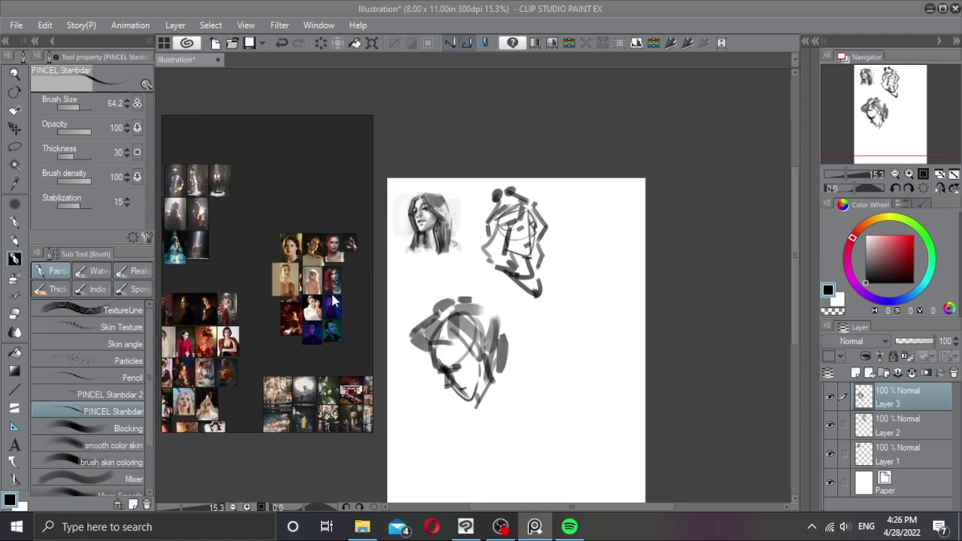
drag(333, 302, 279, 306)
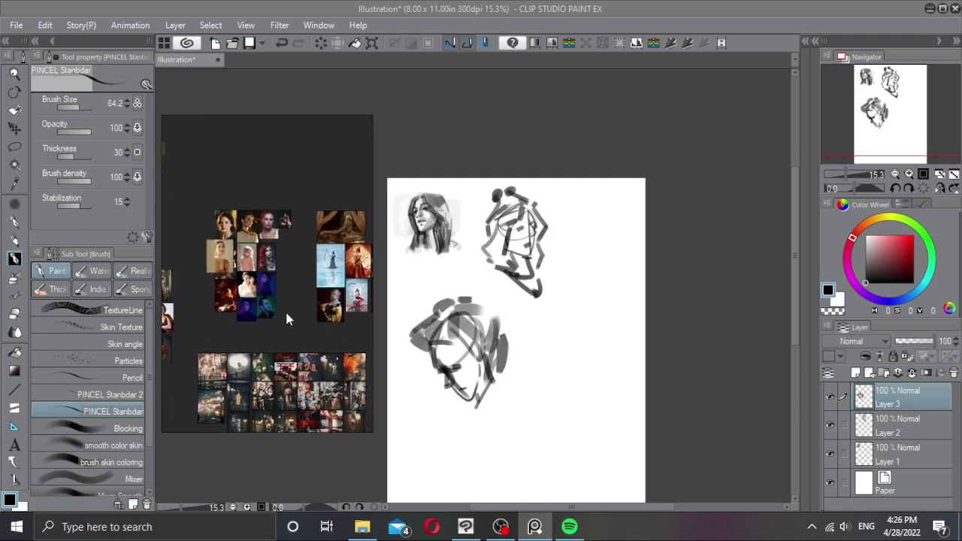
scroll(273, 314, up, 5)
scroll(272, 315, up, 2)
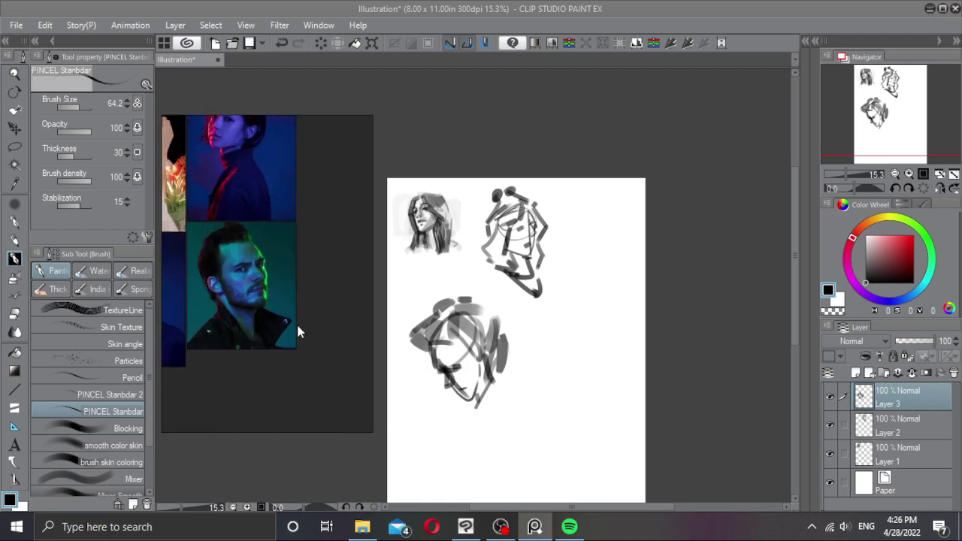
drag(290, 318, 316, 322)
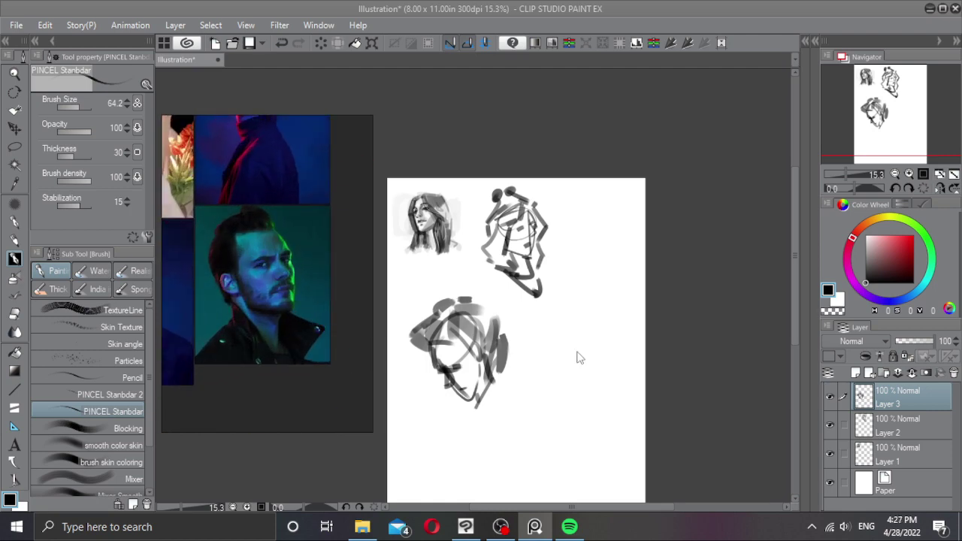
Step: On a new layer, sketch the man's head circle, jaw, neck and collar lines at brush size 44.4 in the empty area beside the kimono head
mouse_move(575, 376)
mouse_down()
mouse_move(550, 298)
mouse_move(538, 323)
mouse_up()
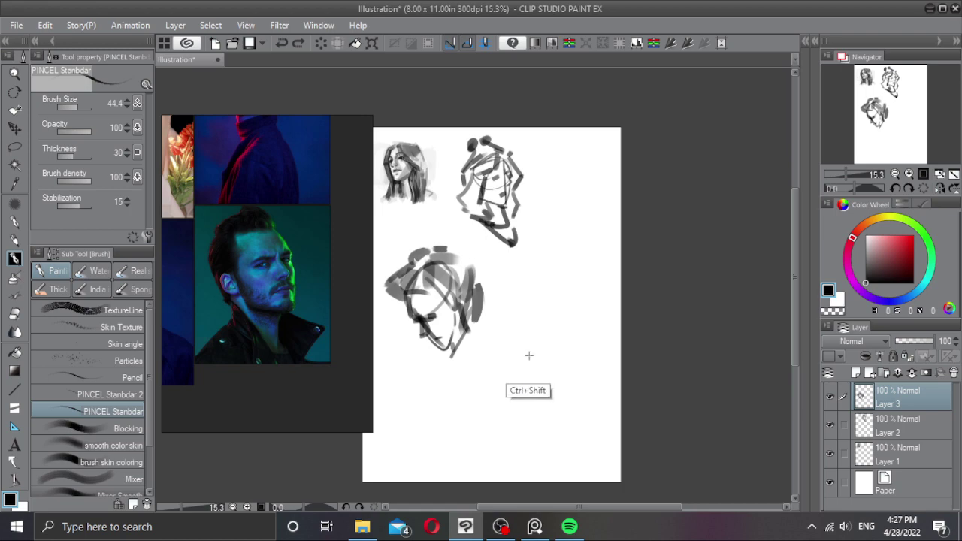
key(ctrl+shift+n)
mouse_move(526, 376)
mouse_down()
mouse_move(559, 331)
mouse_move(505, 372)
mouse_up()
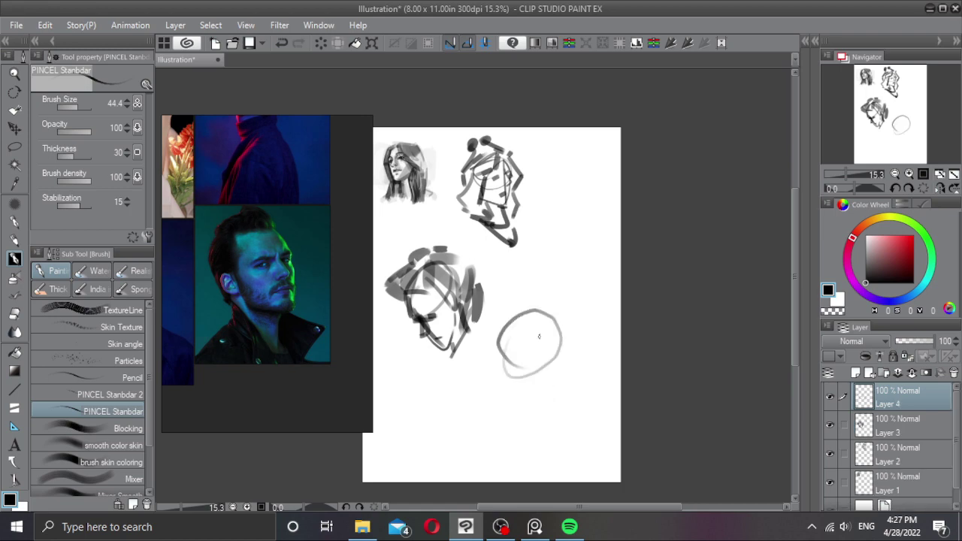
key(ctrl+z)
key(ctrl+z)
mouse_move(535, 314)
mouse_down()
mouse_move(526, 345)
mouse_move(544, 325)
mouse_up()
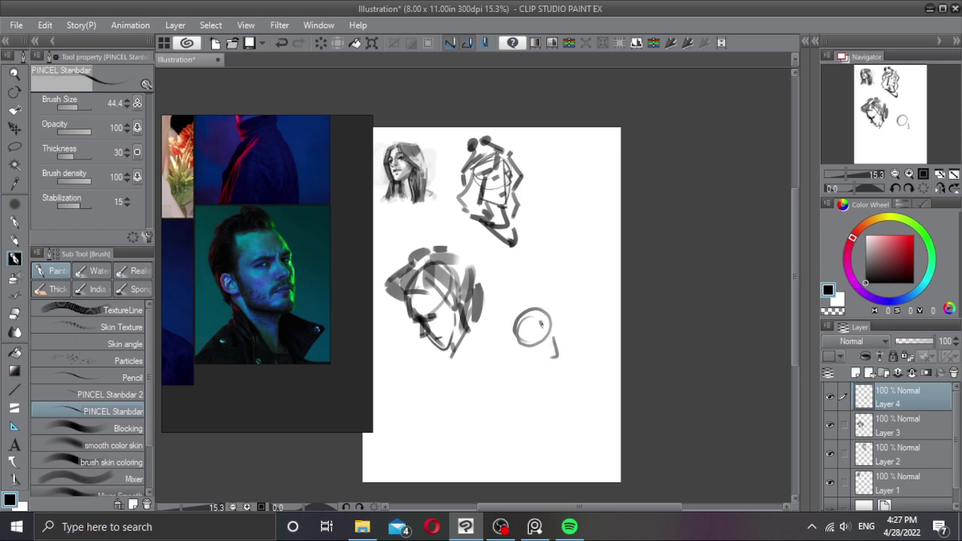
drag(543, 325, 557, 356)
mouse_move(529, 321)
mouse_down()
mouse_move(542, 361)
mouse_move(540, 316)
mouse_move(556, 328)
mouse_move(535, 363)
mouse_move(559, 394)
mouse_move(580, 374)
mouse_move(568, 394)
mouse_up()
Step: Block in the man's dark hair, facial shadows and jacket collar at brush size 67.9
mouse_move(523, 337)
ctrl+alt+mouse_down()
mouse_move(520, 326)
mouse_move(514, 337)
mouse_move(524, 303)
mouse_move(547, 302)
mouse_move(552, 326)
mouse_move(538, 333)
ctrl+alt+mouse_up()
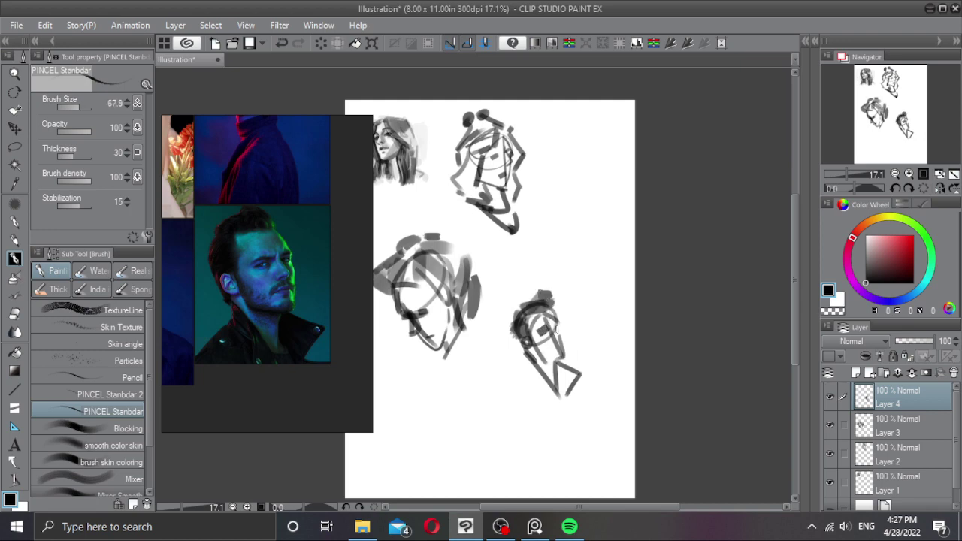
drag(555, 325, 557, 339)
mouse_move(529, 362)
mouse_down()
mouse_move(533, 376)
mouse_move(515, 386)
mouse_up()
ctrl+drag(632, 444, 607, 370)
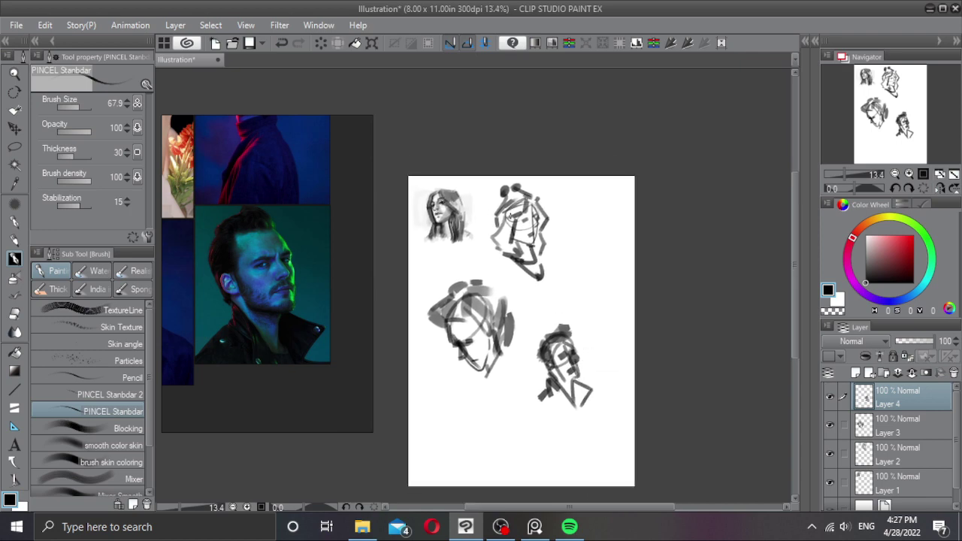
Step: Rearrange the studies: frog-beret head below the finished portrait, kimono head to the upper middle, and the man higher on the page's right side
ctrl+drag(517, 217, 510, 228)
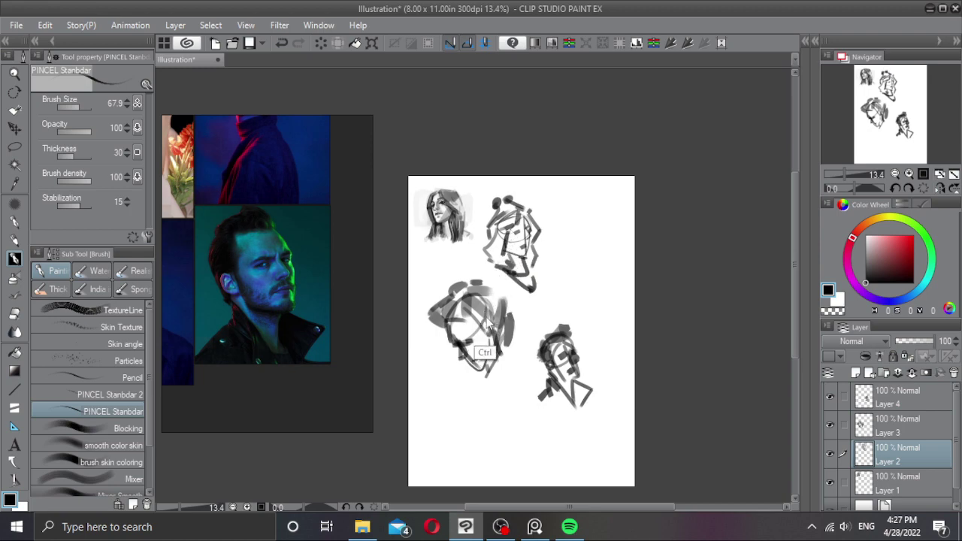
drag(481, 320, 578, 239)
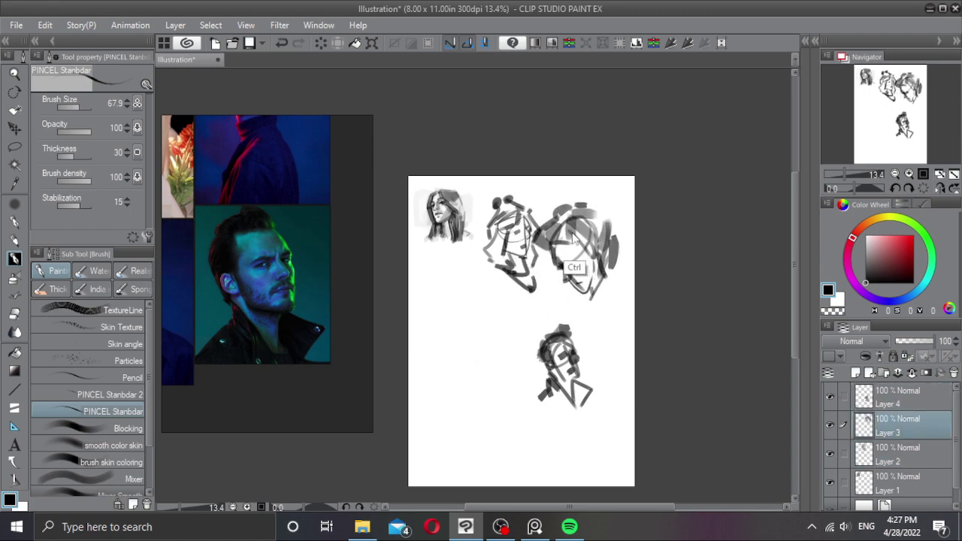
scroll(540, 224, up, 1)
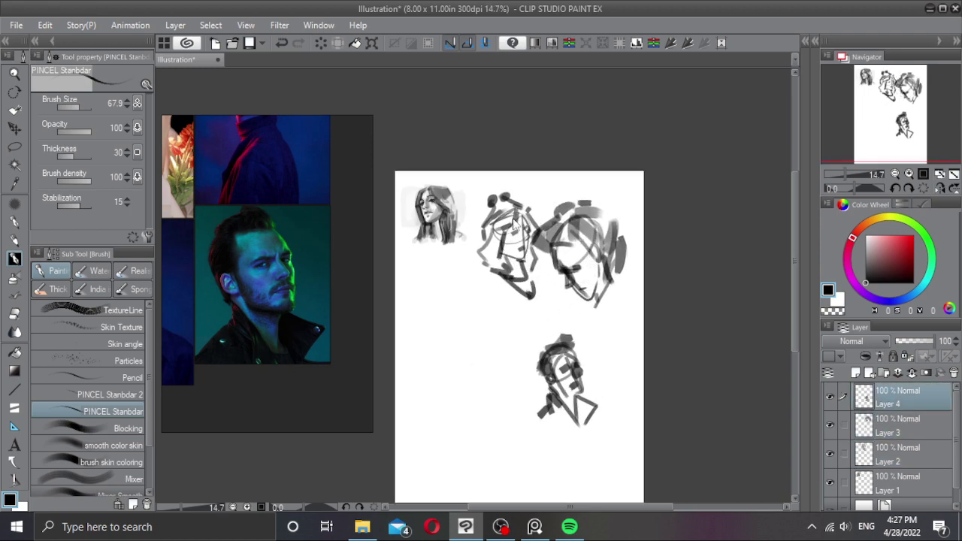
drag(514, 225, 468, 296)
drag(576, 239, 523, 233)
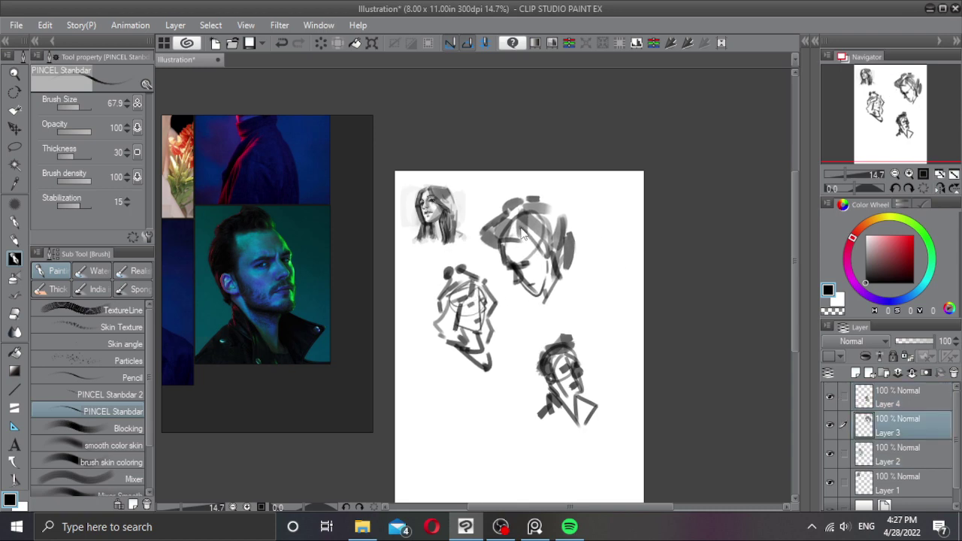
mouse_move(556, 356)
mouse_down()
mouse_move(578, 341)
mouse_move(581, 311)
mouse_up()
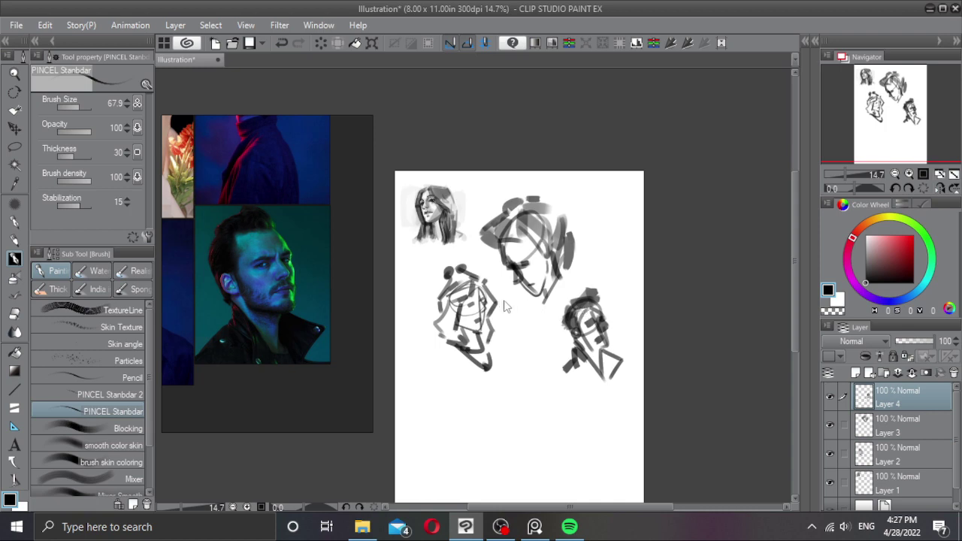
Step: Refine the layout by lowering the beret and kimono heads slightly and moving the man to the page's upper right corner
mouse_move(478, 295)
mouse_down()
mouse_move(459, 307)
mouse_move(468, 288)
mouse_up()
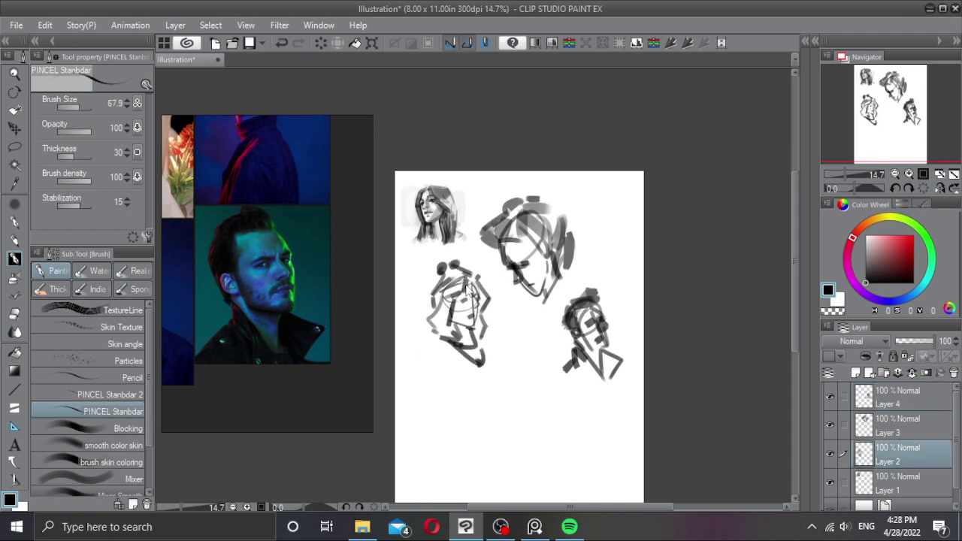
click(467, 289)
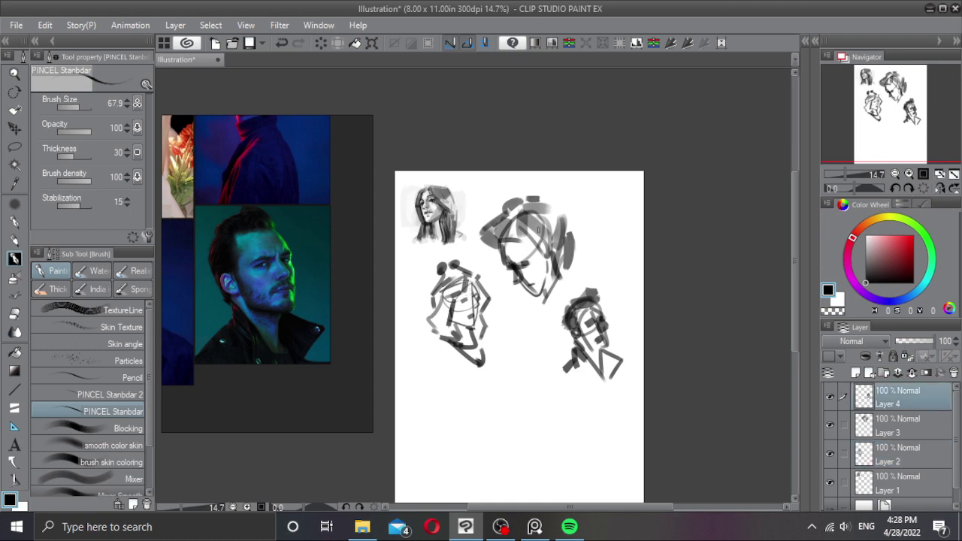
drag(467, 291, 454, 311)
drag(508, 220, 488, 249)
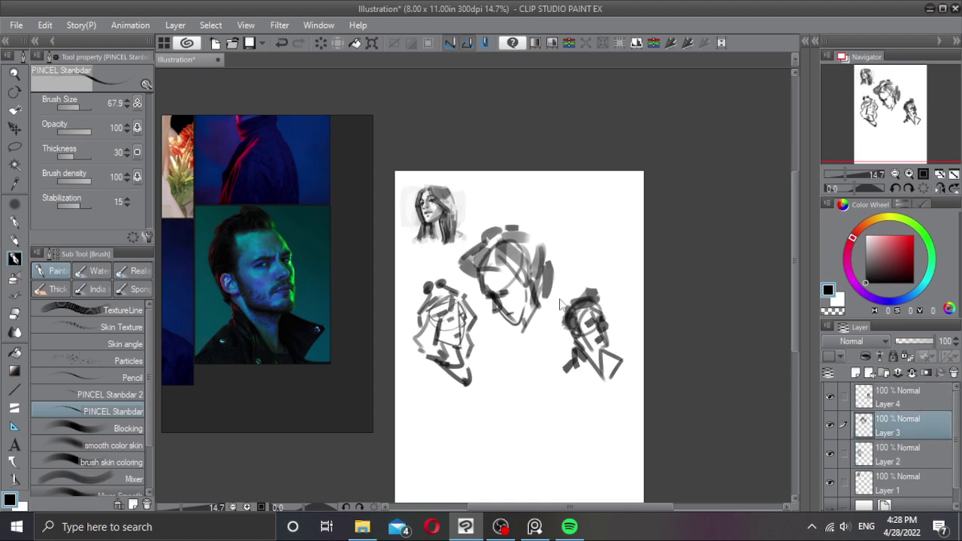
drag(597, 301, 596, 203)
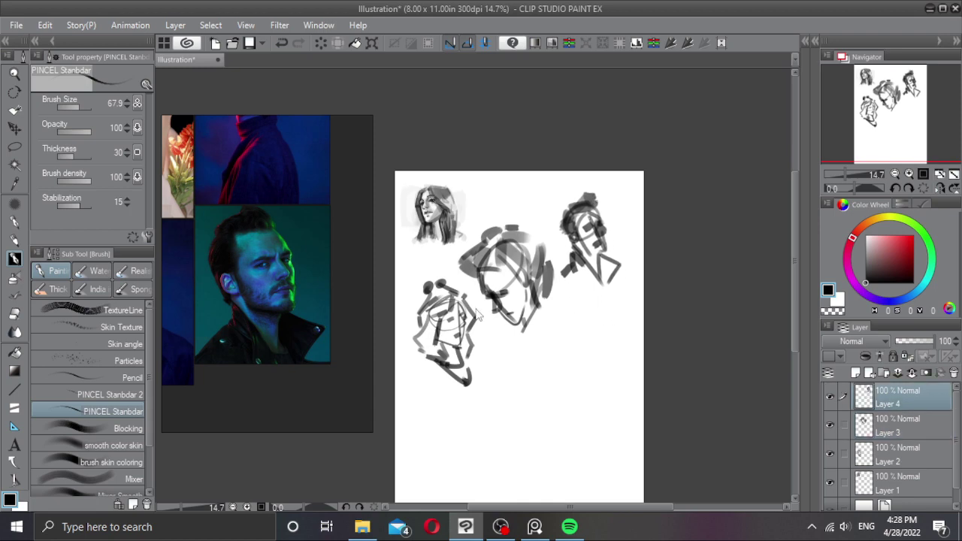
drag(458, 310, 460, 321)
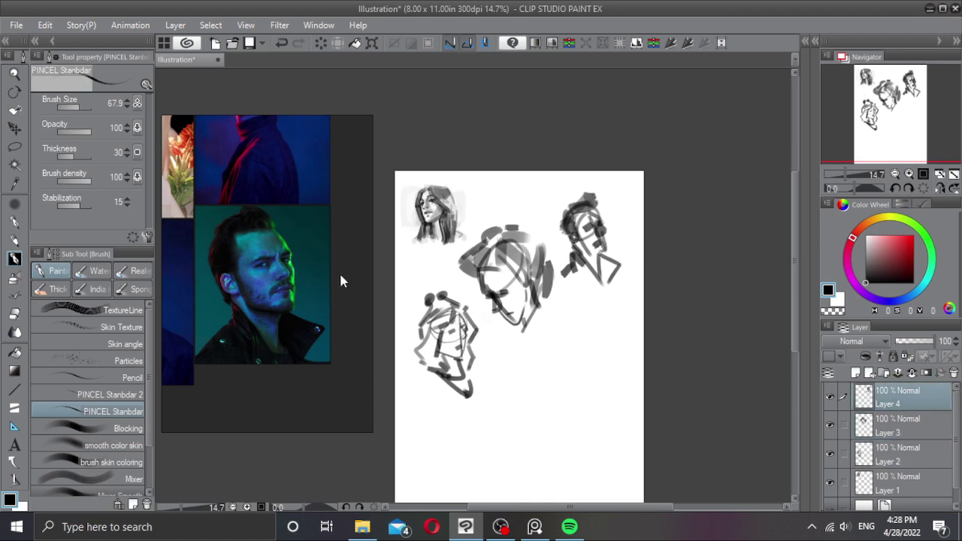
Step: Bring up the blue-lit, short-haired woman in the turtleneck as reference and add a new layer for her study
scroll(340, 275, down, 3)
scroll(286, 225, up, 2)
drag(268, 208, 268, 247)
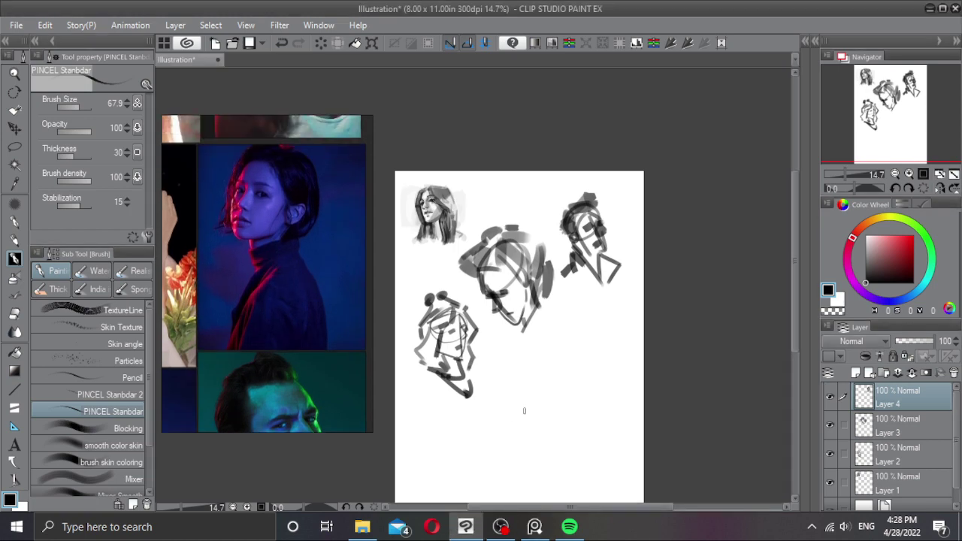
click(855, 373)
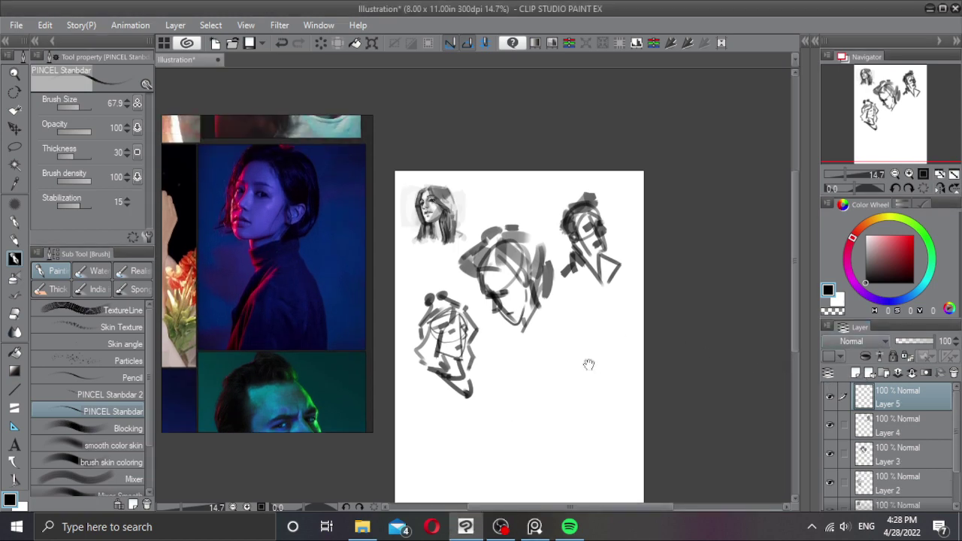
Step: Draw the woman's head circle, face side and jaw lines in the page's lower right area at brush size 67.9, undoing strokes that miss
mouse_move(588, 365)
mouse_down()
mouse_move(553, 333)
mouse_move(571, 389)
mouse_up()
key(ctrl+z)
key(ctrl+z)
mouse_move(541, 352)
mouse_down()
mouse_move(556, 366)
mouse_move(536, 410)
mouse_move(546, 394)
mouse_up()
key(ctrl+z)
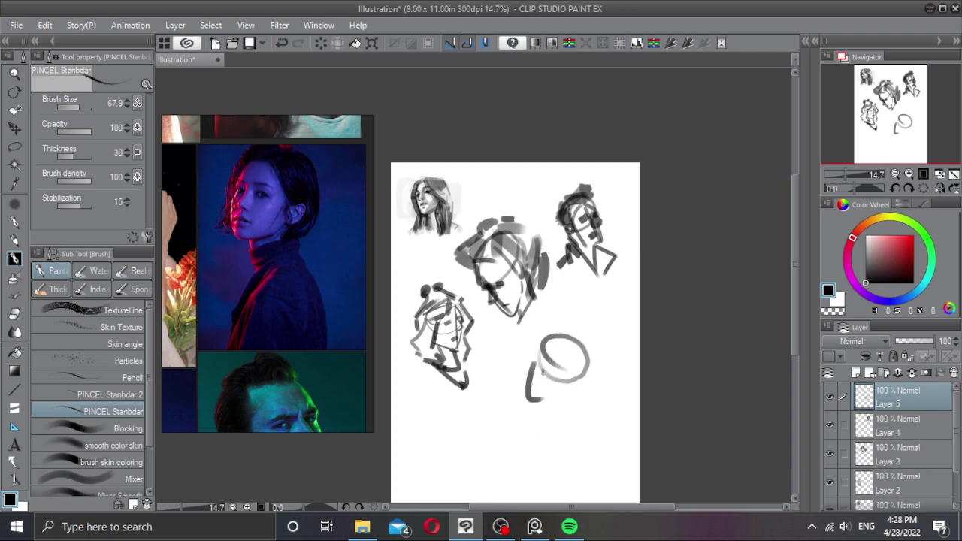
mouse_move(545, 356)
mouse_down()
mouse_move(533, 395)
mouse_move(554, 350)
mouse_move(568, 382)
mouse_move(558, 397)
mouse_move(572, 395)
mouse_up()
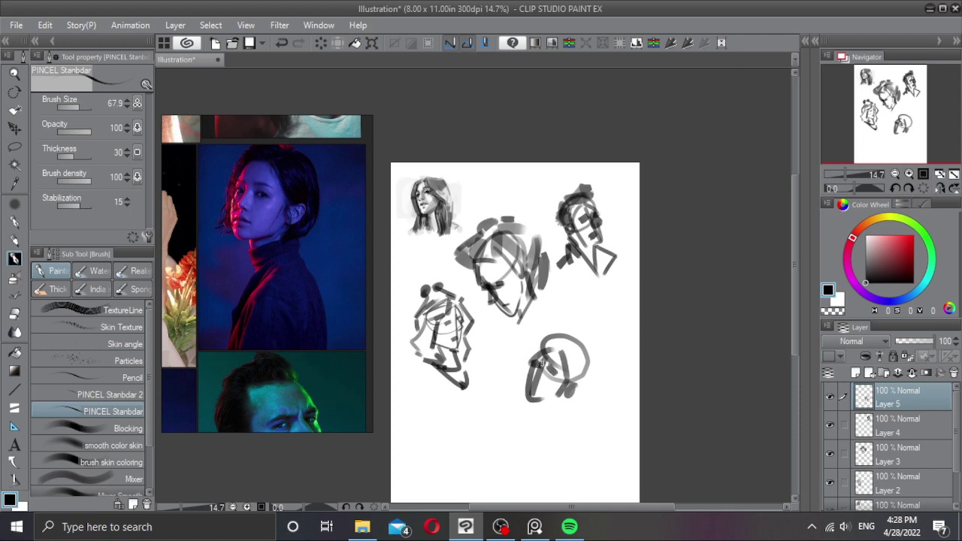
drag(542, 364, 533, 380)
key(ctrl+z)
Step: Block in the woman's short hair, facial shadows and neck with broad grey strokes at brush size 97.5
mouse_move(552, 346)
ctrl+alt+mouse_down()
mouse_move(552, 334)
mouse_move(516, 397)
ctrl+alt+mouse_up()
mouse_move(568, 336)
mouse_down()
mouse_move(579, 360)
mouse_move(571, 345)
mouse_move(571, 399)
mouse_move(555, 394)
mouse_move(571, 396)
mouse_move(576, 382)
mouse_move(561, 380)
mouse_move(542, 406)
mouse_move(538, 398)
mouse_move(545, 421)
mouse_move(565, 409)
mouse_move(542, 415)
mouse_move(541, 426)
mouse_move(568, 420)
mouse_up()
drag(574, 361, 592, 347)
scroll(588, 346, down, 1)
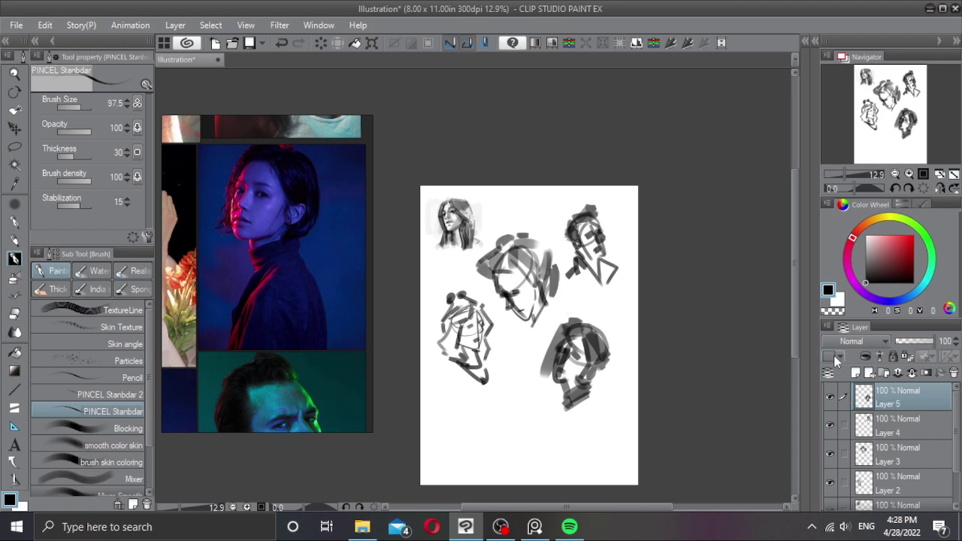
Step: Add a new layer for the next study and browse the reference photo collections for another subject
click(855, 373)
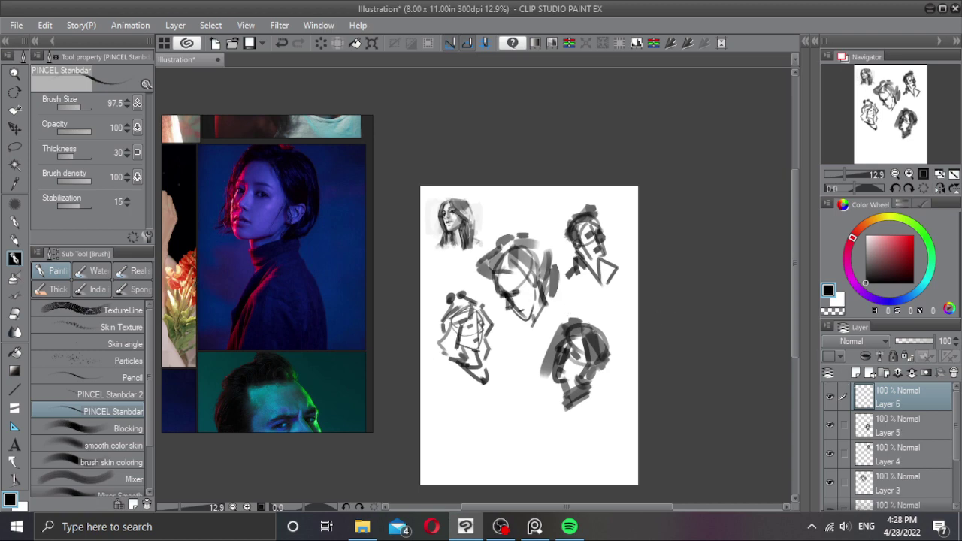
scroll(290, 260, down, 6)
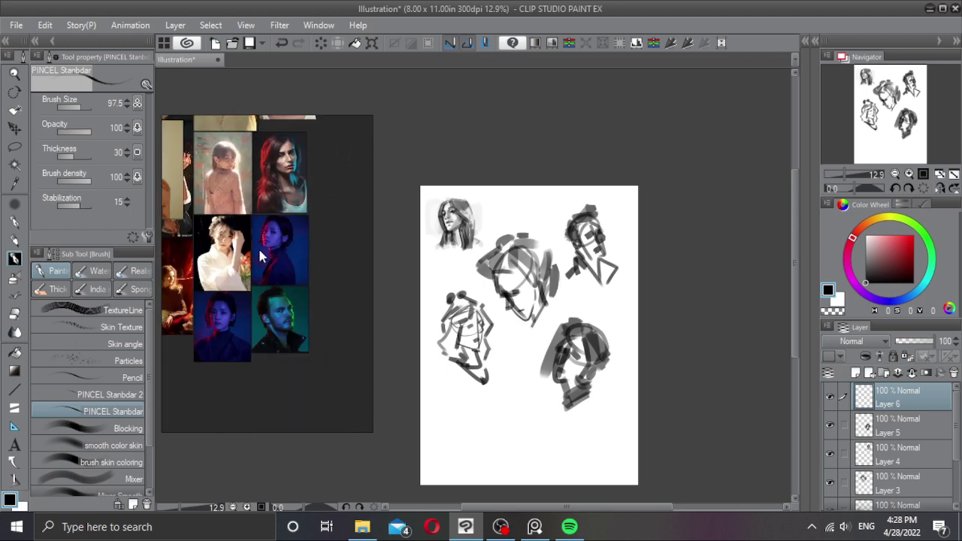
drag(254, 245, 343, 284)
scroll(272, 290, down, 6)
drag(291, 260, 337, 237)
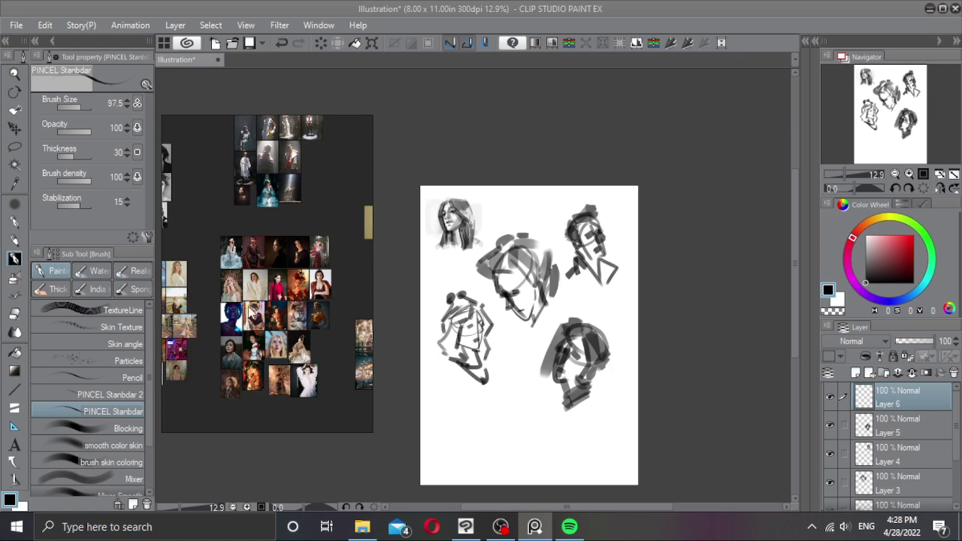
drag(229, 327, 312, 323)
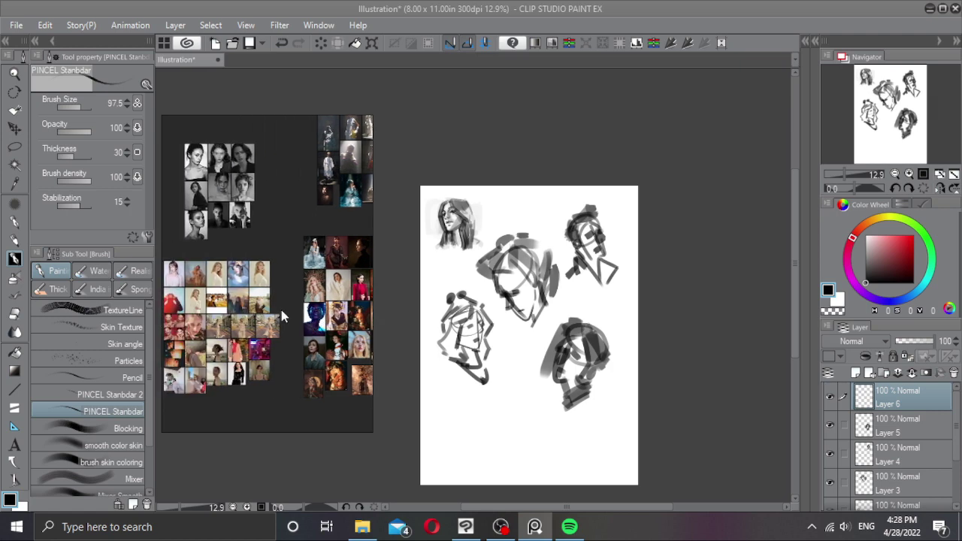
drag(260, 300, 328, 221)
drag(220, 329, 275, 200)
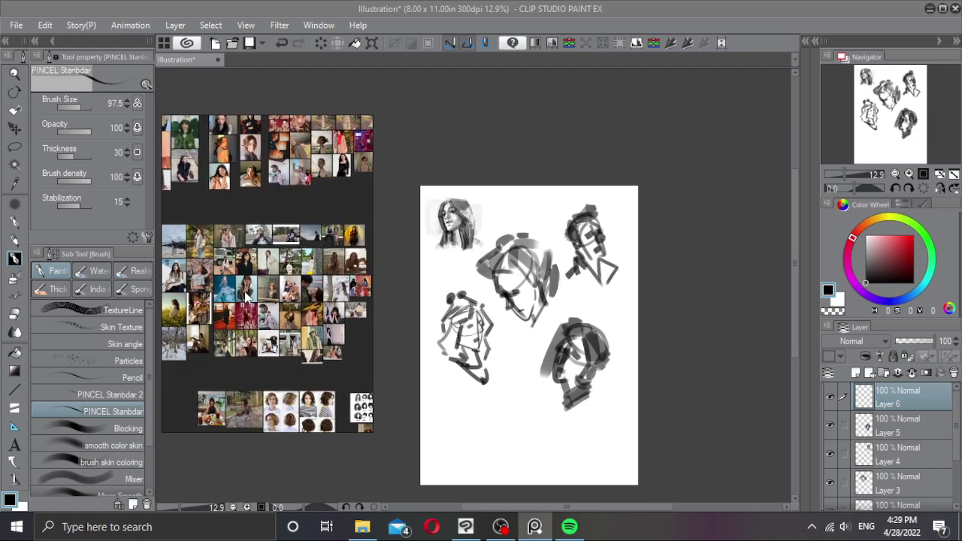
drag(255, 352, 265, 296)
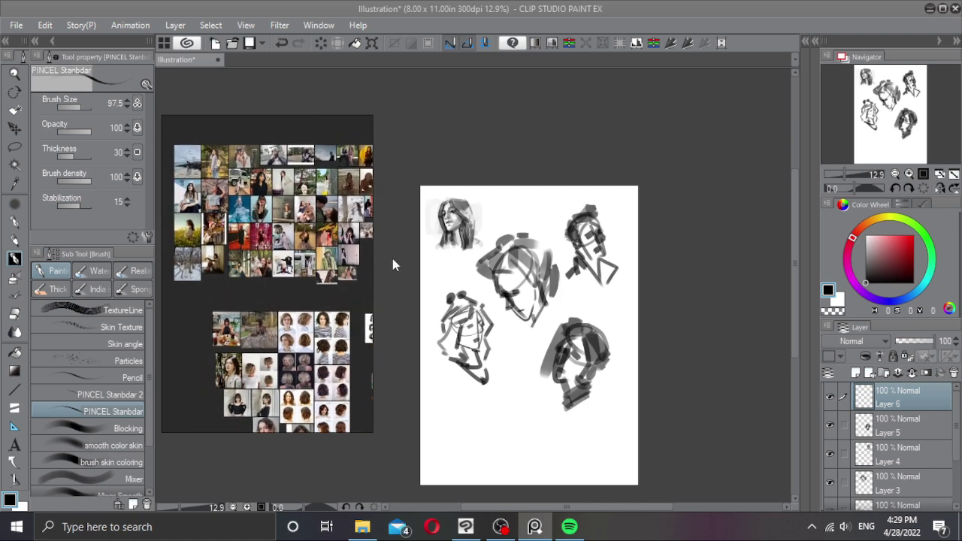
Step: Shift the beret, man, kimono and short-haired woman studies slightly upward to free space in the page's lower part
click(517, 268)
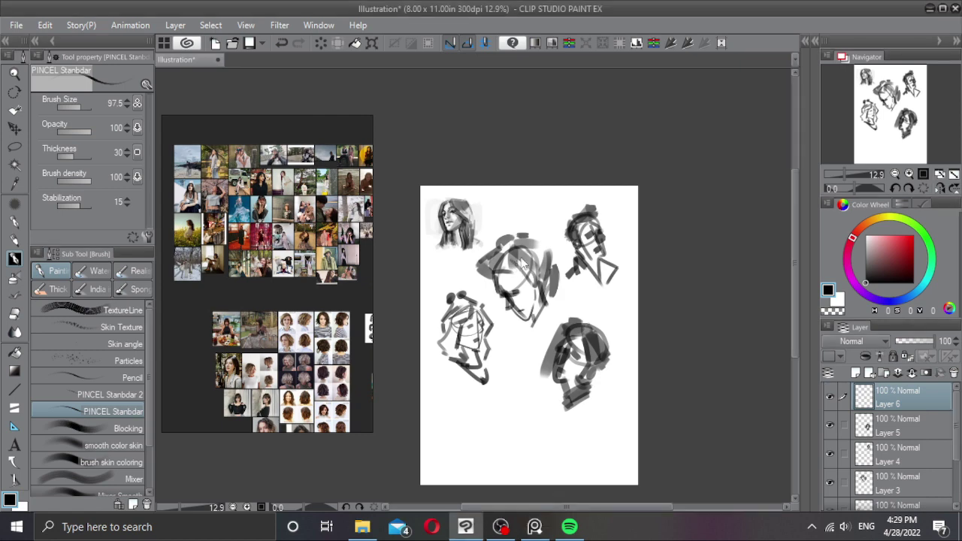
mouse_move(516, 256)
mouse_down()
mouse_move(527, 245)
mouse_move(519, 262)
mouse_up()
drag(574, 239, 574, 230)
drag(532, 260, 529, 256)
drag(462, 300, 462, 284)
drag(597, 349, 600, 334)
key(alt+bracketright)
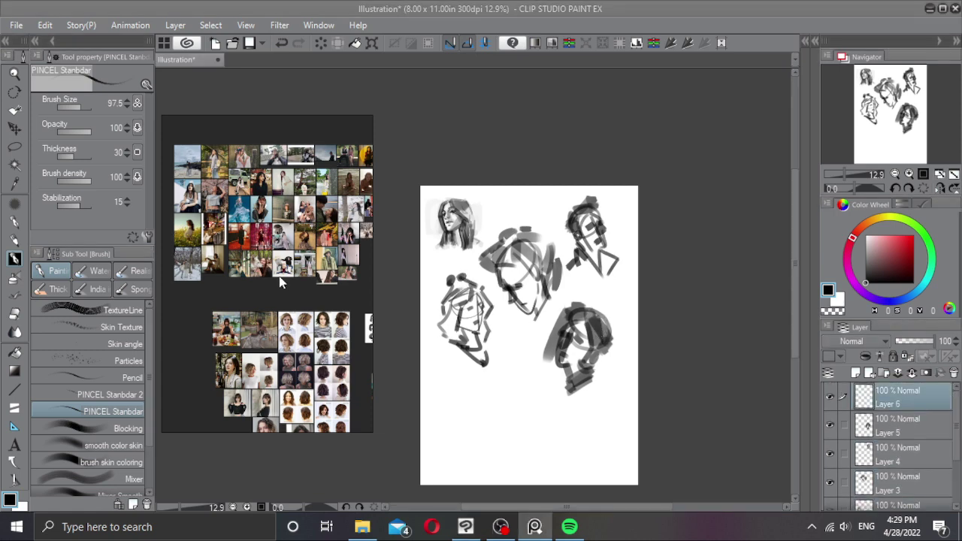
Step: Bring up the photo of the masked, helmeted woman riding a bike with a front basket as reference
drag(284, 281, 249, 302)
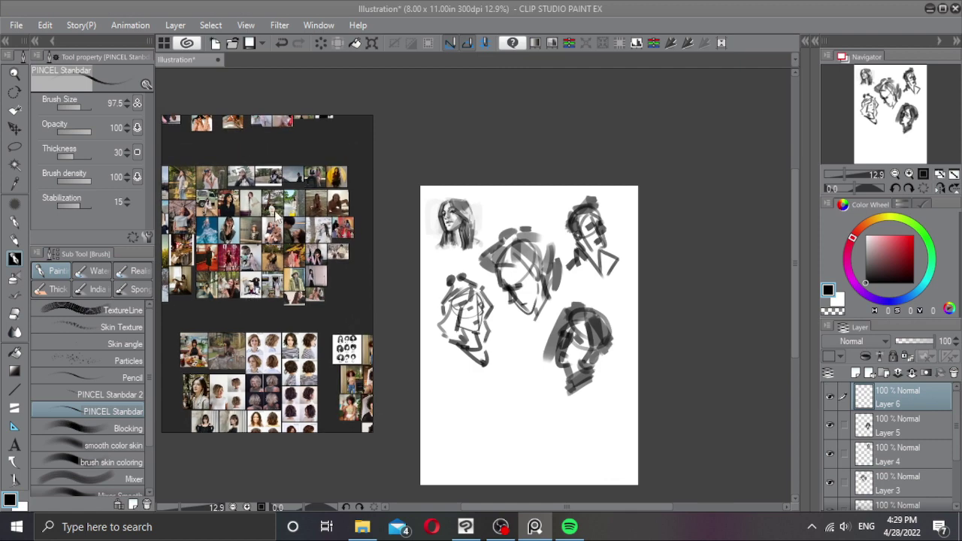
scroll(276, 212, up, 5)
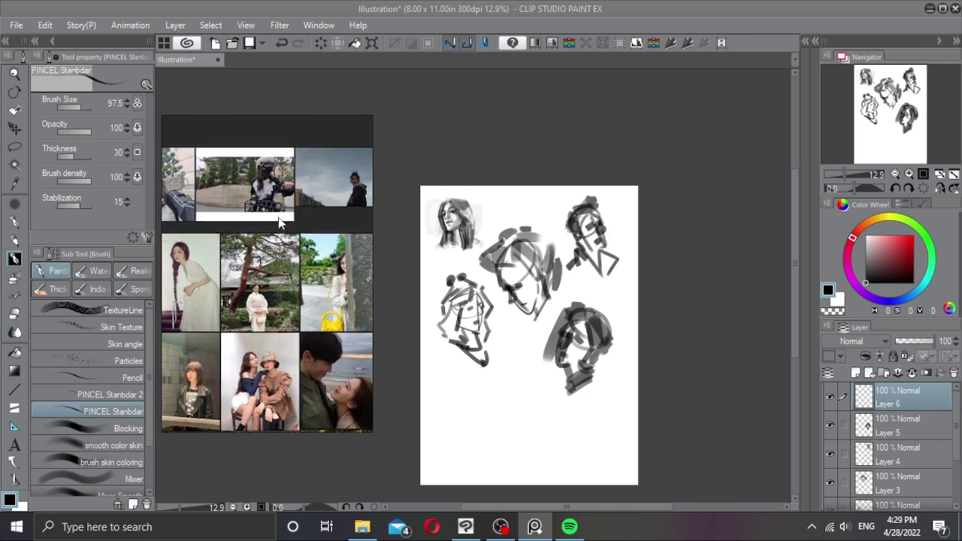
scroll(273, 239, up, 5)
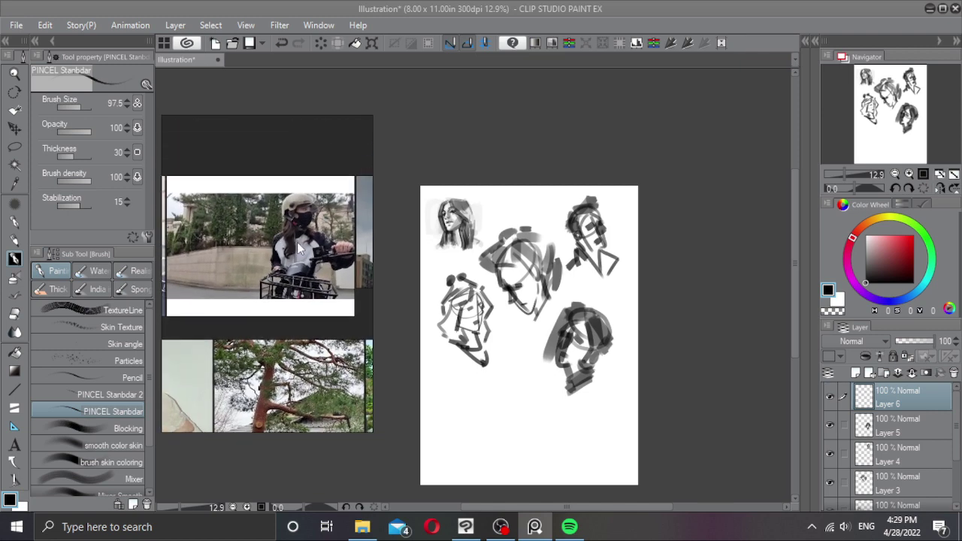
drag(281, 250, 271, 253)
click(487, 463)
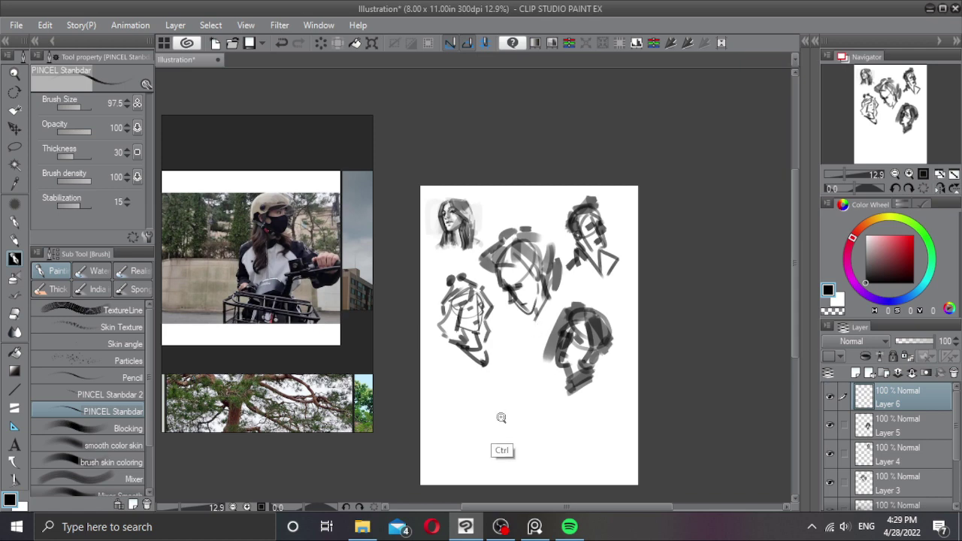
Step: Block in the rider's boxy torso and the sloping basket lines in the page's lower area at brush size 97.5
scroll(511, 375, up, 2)
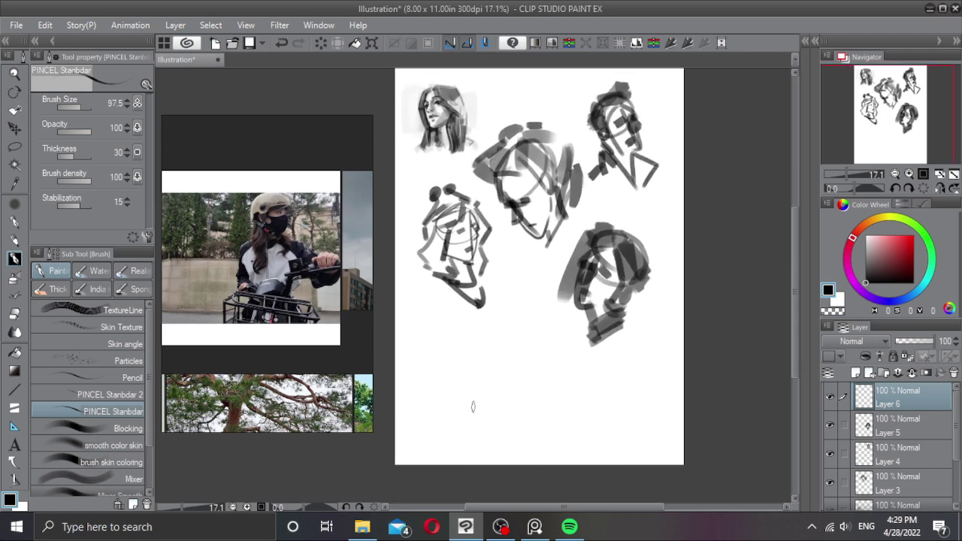
drag(473, 406, 529, 439)
drag(462, 411, 472, 439)
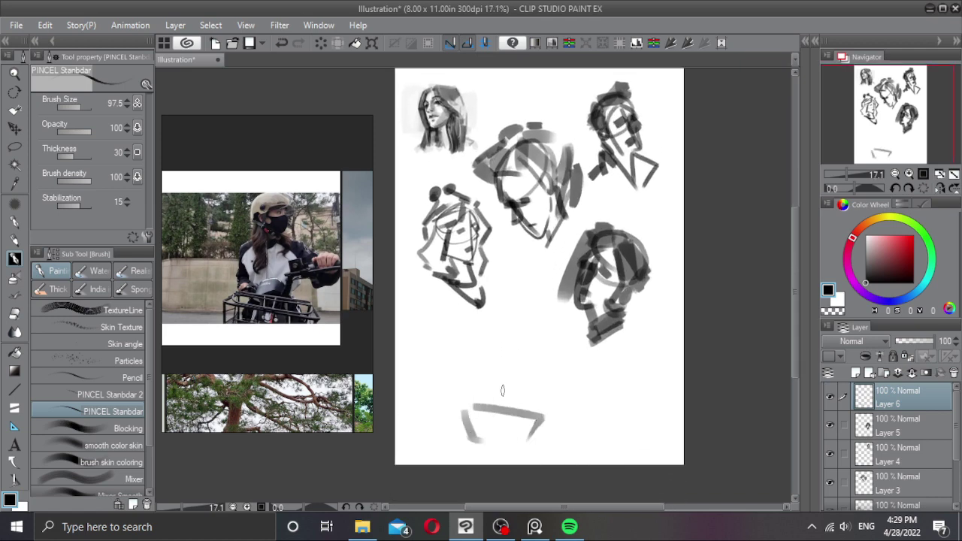
mouse_move(487, 365)
mouse_down()
mouse_move(497, 409)
mouse_move(531, 366)
mouse_up()
drag(547, 369, 539, 411)
drag(480, 365, 489, 404)
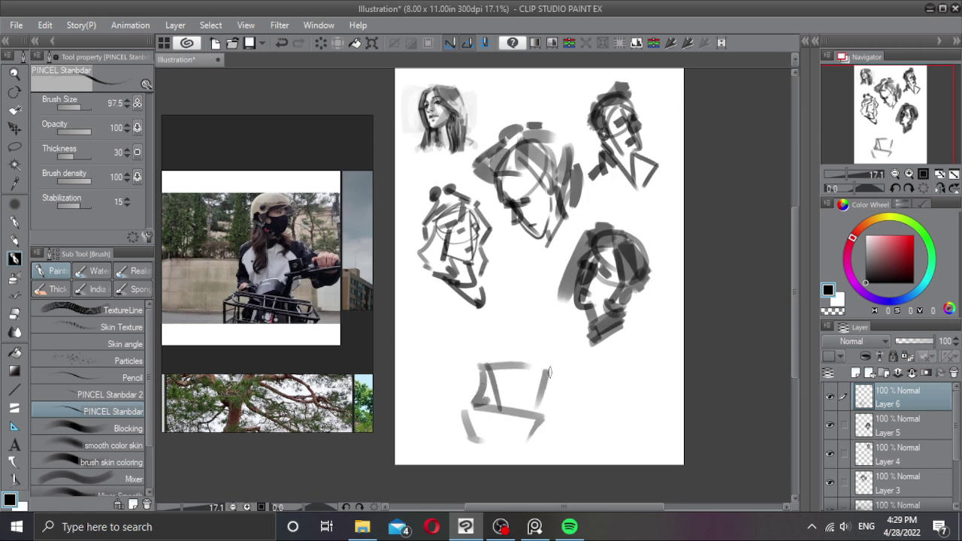
Step: Block in the rider's head, helmet, neck and arm above the torso, undoing strokes that miss
mouse_move(539, 359)
mouse_down()
mouse_move(563, 396)
mouse_move(546, 373)
mouse_move(499, 350)
mouse_move(510, 340)
mouse_up()
mouse_move(511, 338)
mouse_down()
mouse_move(522, 366)
mouse_move(512, 347)
mouse_move(513, 365)
mouse_up()
key(ctrl+z)
key(ctrl+z)
mouse_move(514, 343)
mouse_down()
mouse_move(523, 344)
mouse_move(522, 363)
mouse_move(535, 317)
mouse_move(508, 310)
mouse_move(530, 311)
mouse_move(508, 317)
mouse_move(514, 344)
mouse_move(483, 360)
mouse_move(484, 398)
mouse_move(496, 394)
mouse_up()
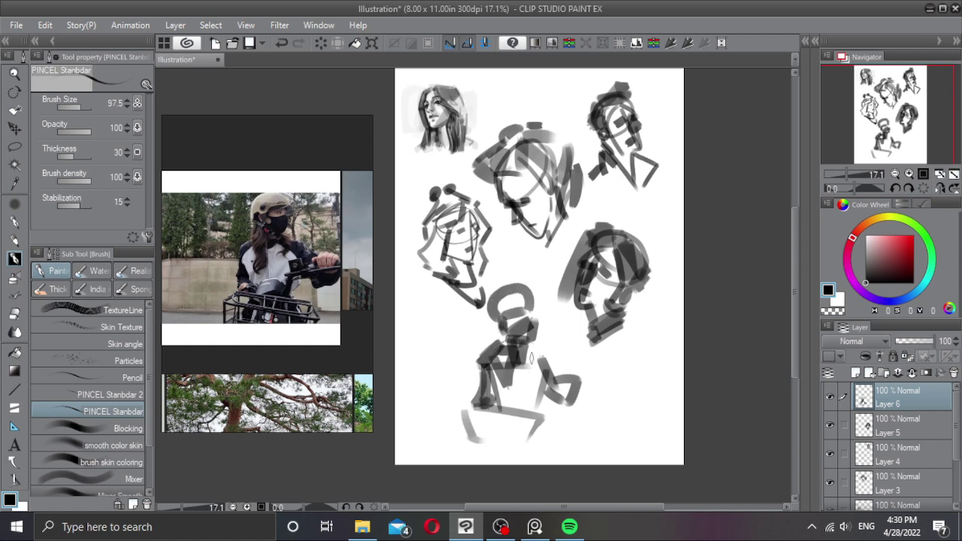
Step: Build up the rider's dark sleeve and rounded bent arm, alternating paint and transparent strokes to carve out the light centre
mouse_move(531, 359)
mouse_down()
mouse_move(535, 347)
mouse_move(556, 387)
mouse_move(561, 380)
mouse_move(537, 413)
mouse_up()
mouse_move(545, 375)
mouse_down()
mouse_move(530, 404)
mouse_move(546, 412)
mouse_move(558, 399)
mouse_move(551, 416)
mouse_move(532, 406)
mouse_move(553, 397)
mouse_up()
key(ctrl+z)
key(ctrl+z)
key(ctrl+z)
key(c)
drag(563, 371, 565, 402)
mouse_move(577, 380)
mouse_down()
mouse_move(573, 398)
mouse_move(553, 390)
mouse_up()
key(c)
drag(562, 371, 580, 371)
mouse_move(573, 371)
mouse_down()
mouse_move(585, 388)
mouse_move(560, 395)
mouse_up()
mouse_move(566, 376)
mouse_down()
mouse_move(576, 392)
mouse_move(582, 386)
mouse_up()
key(c)
mouse_move(583, 386)
mouse_down()
mouse_move(555, 391)
mouse_move(562, 366)
mouse_move(561, 378)
mouse_up()
key(x)
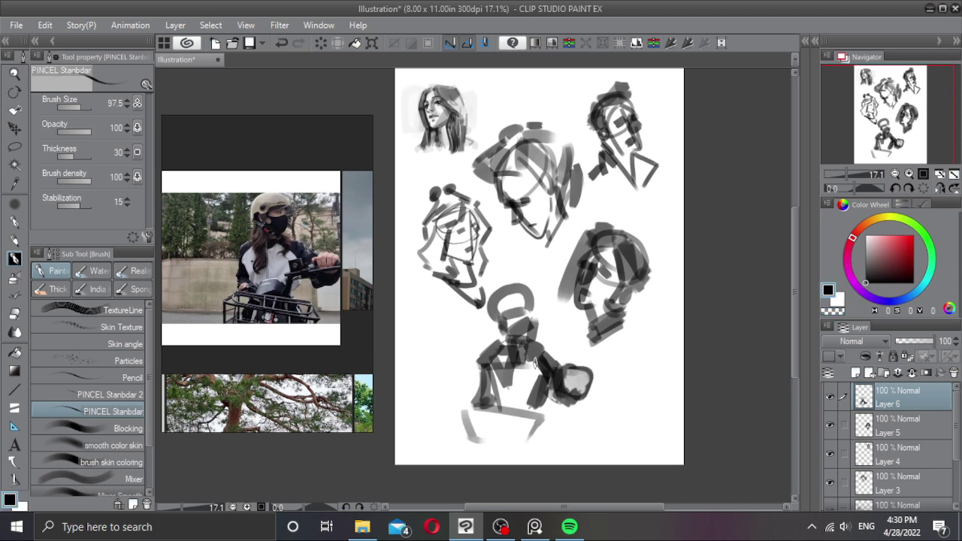
Step: Add the rider's hand and curved waist line, and block in the bike basket's rim and sides, undoing strokes that miss
mouse_move(490, 394)
mouse_down()
mouse_move(478, 407)
mouse_move(609, 373)
mouse_up()
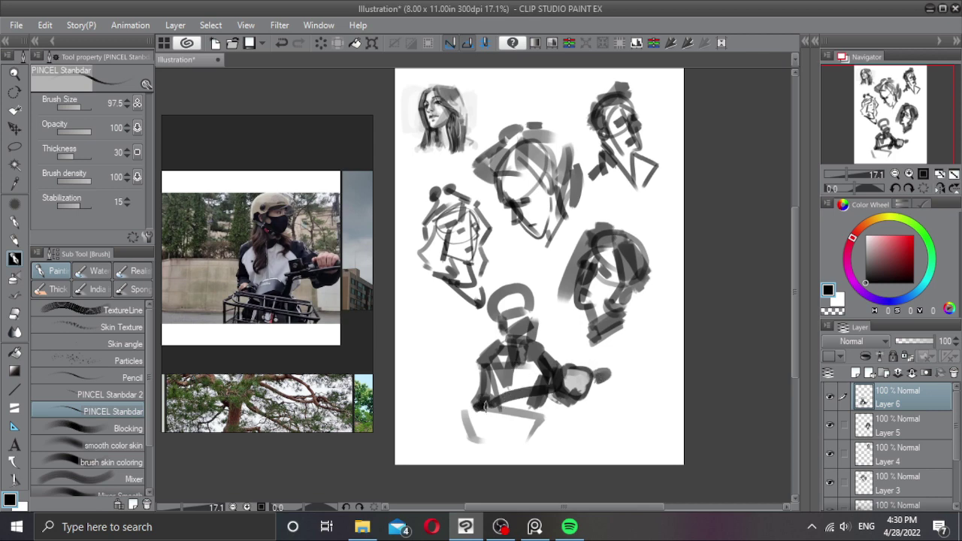
drag(484, 412, 546, 406)
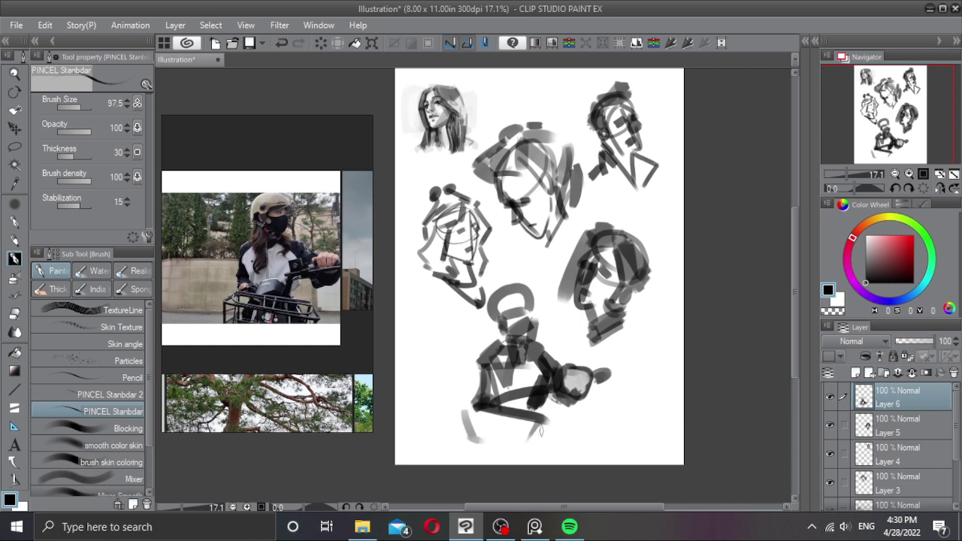
drag(541, 422, 530, 450)
key(ctrl+z)
drag(538, 418, 549, 448)
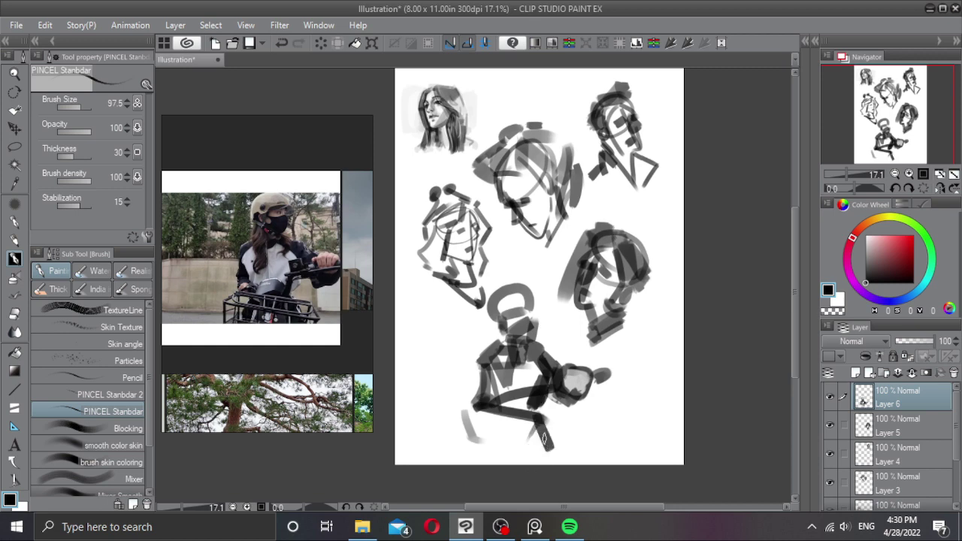
key(ctrl+z)
mouse_move(454, 416)
mouse_down()
mouse_move(487, 409)
mouse_move(550, 428)
mouse_move(562, 442)
mouse_up()
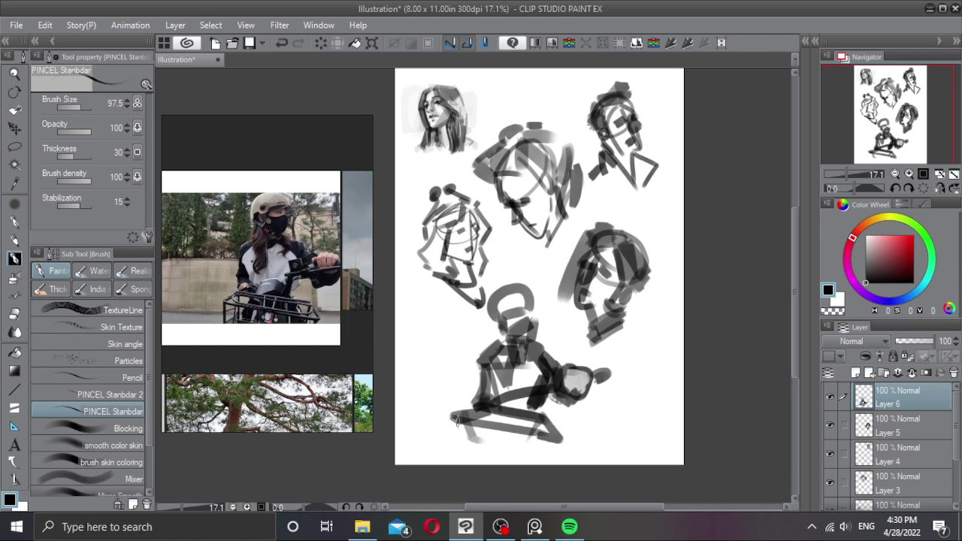
drag(455, 416, 463, 451)
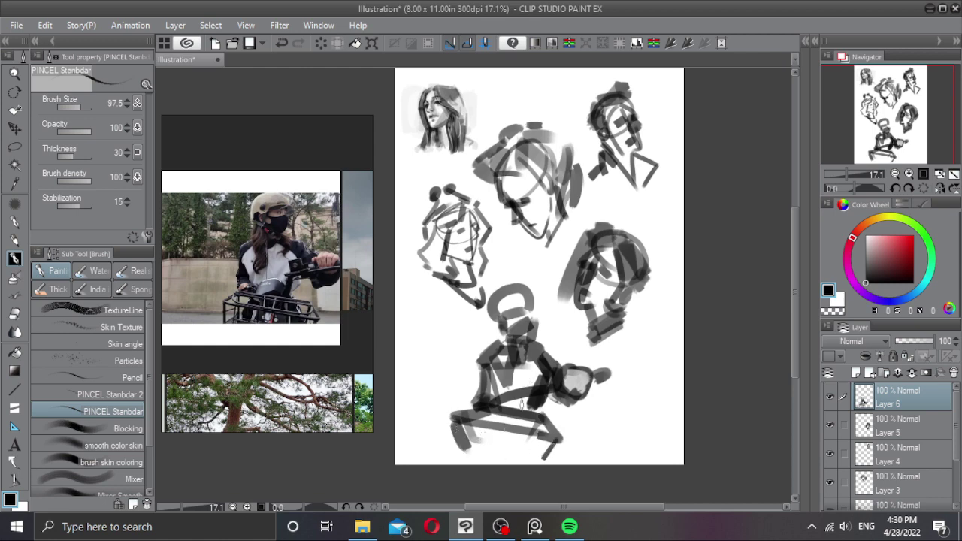
drag(549, 396, 539, 413)
Step: Adjust the layout by moving the kimono head up and left, the short-haired woman up and right, and repositioning the rider
drag(546, 355, 556, 358)
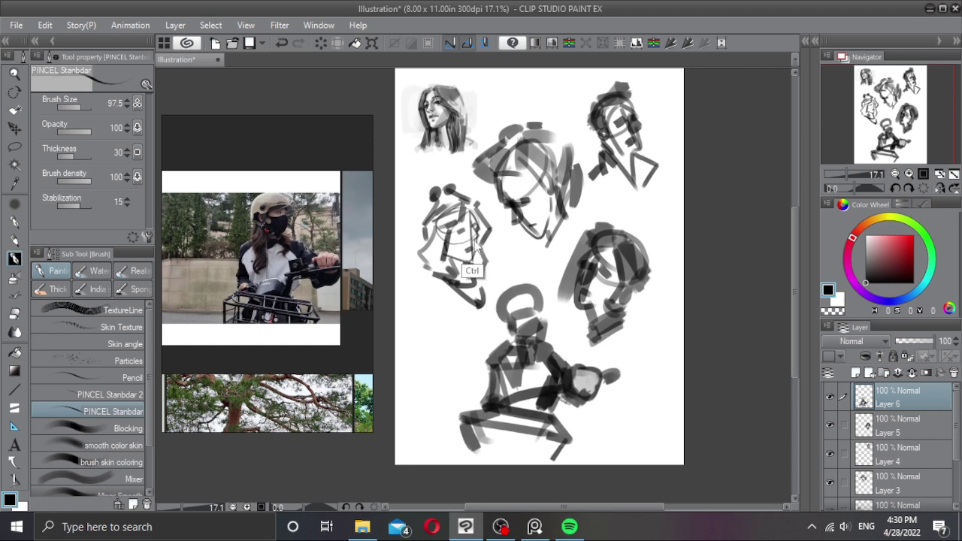
drag(460, 208, 455, 198)
mouse_move(620, 277)
mouse_down()
mouse_move(641, 246)
mouse_move(626, 267)
mouse_up()
drag(537, 332, 532, 328)
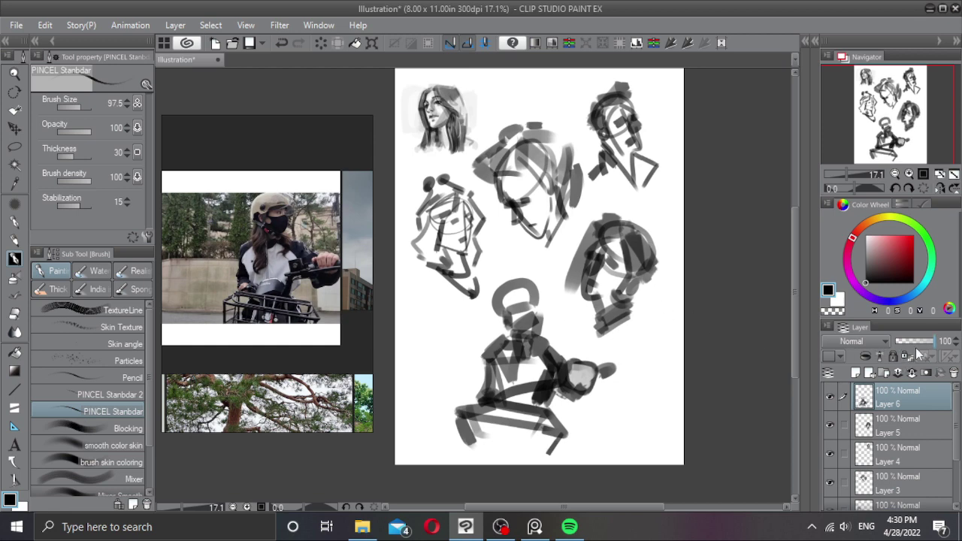
Step: Lower the rider block-in layer's opacity to 39% and add a new layer above it for the refined sketch
drag(915, 342, 909, 342)
click(855, 373)
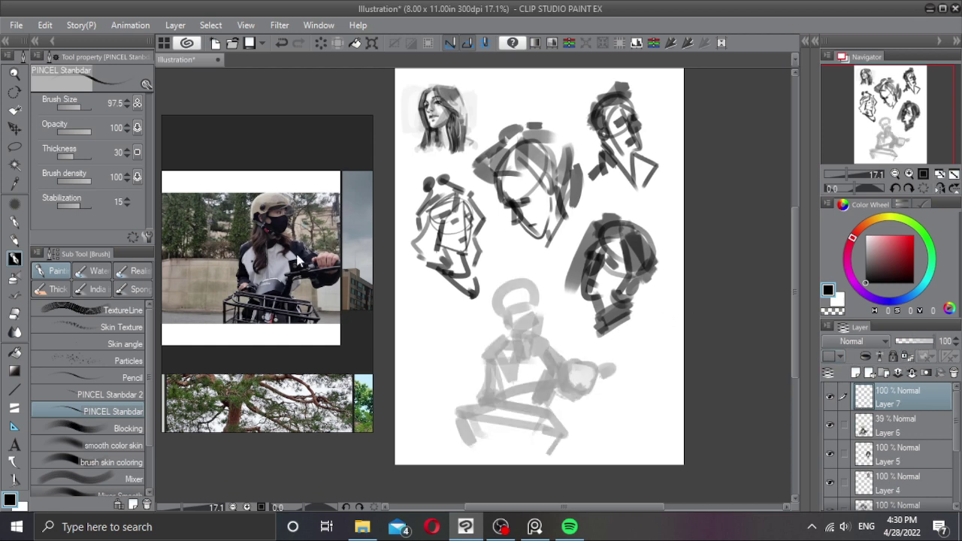
click(279, 244)
scroll(279, 244, up, 5)
drag(314, 272, 309, 282)
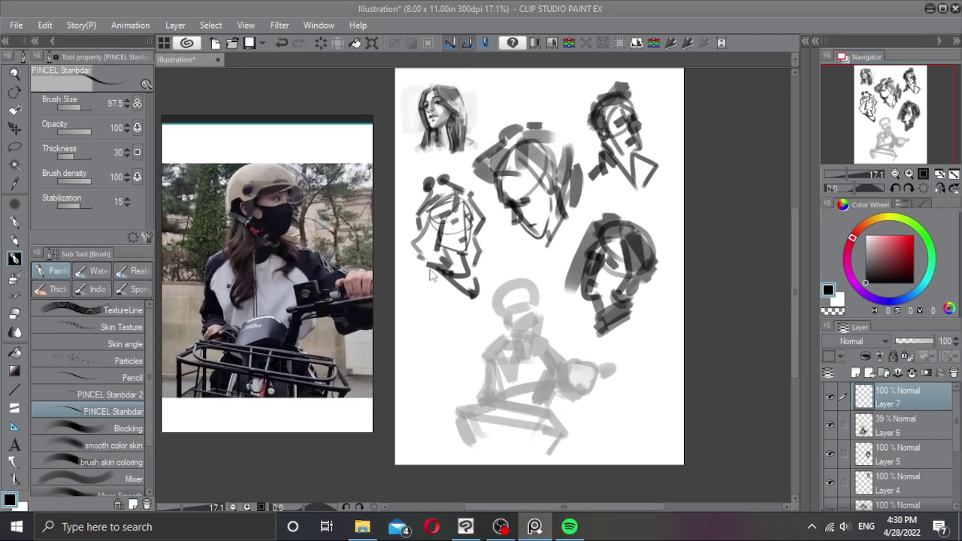
Step: Draw the rider's face side, visor, strap and helmet outline over the faded block-in at brush size 36.1
click(538, 309)
scroll(538, 309, up, 1)
drag(535, 308, 534, 265)
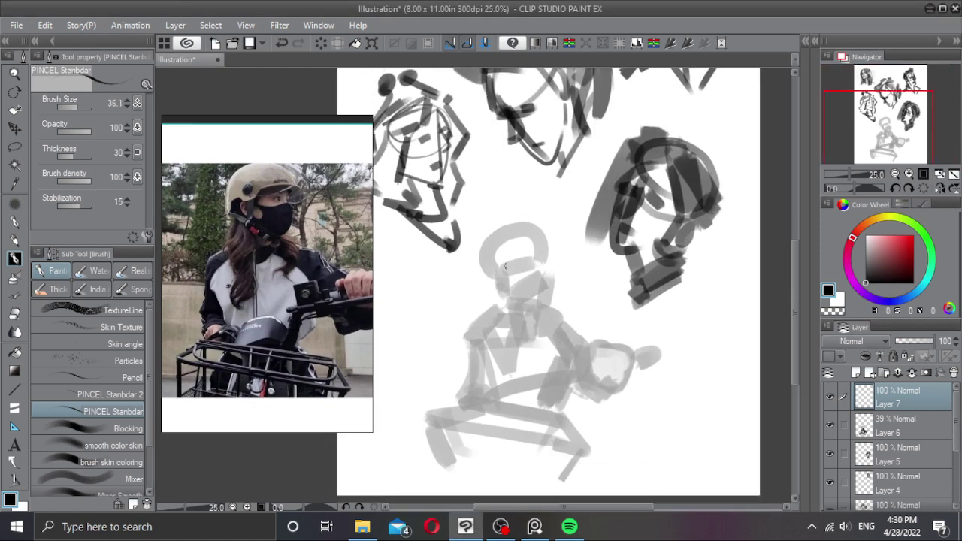
drag(542, 256, 539, 299)
mouse_move(517, 267)
mouse_down()
mouse_move(548, 256)
mouse_move(539, 301)
mouse_move(503, 265)
mouse_move(529, 250)
mouse_move(555, 254)
mouse_up()
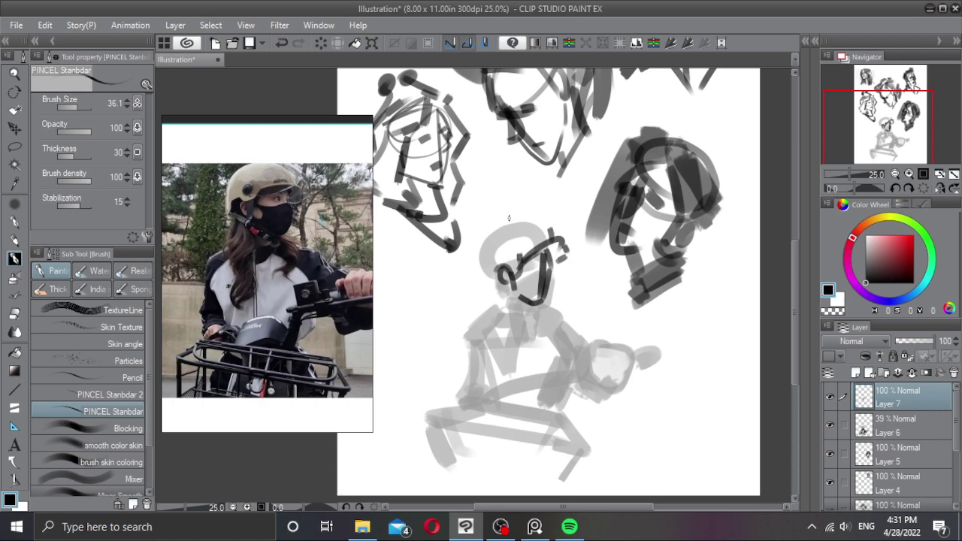
mouse_move(482, 235)
mouse_down()
mouse_move(524, 215)
mouse_move(554, 233)
mouse_up()
drag(478, 235, 475, 279)
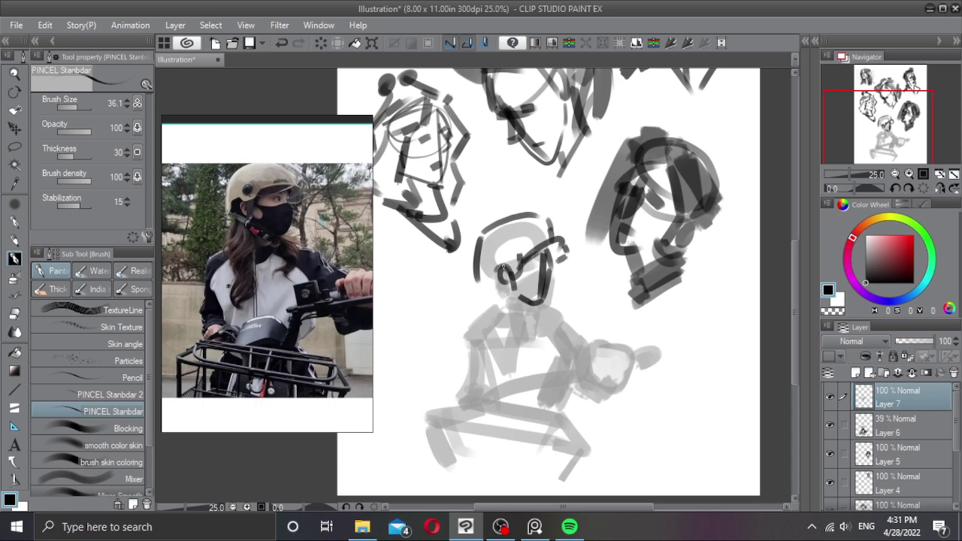
drag(496, 269, 486, 281)
Step: Clean up the helmet and face lines with transparent strokes, undo the ones that miss, and darken the mask
key(c)
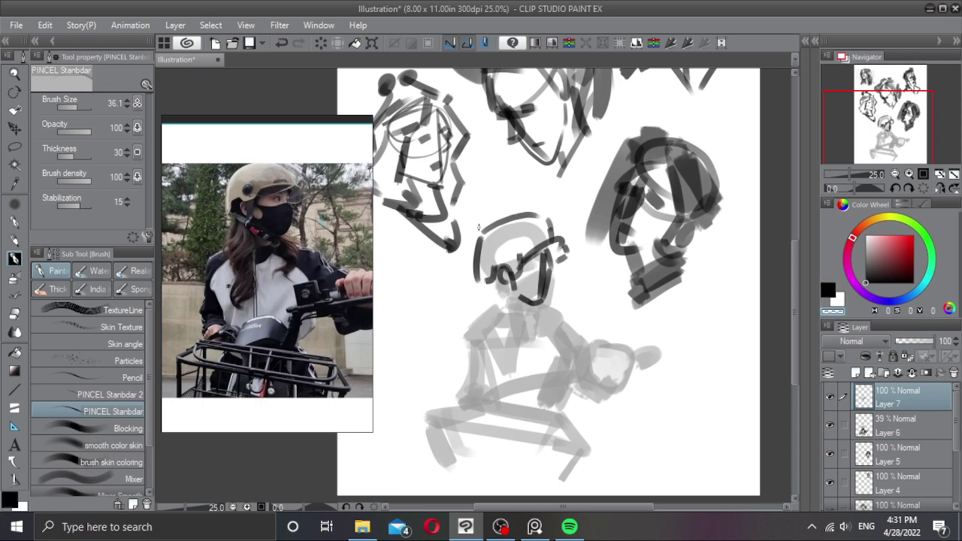
mouse_move(480, 232)
mouse_down()
mouse_move(476, 280)
mouse_move(476, 247)
mouse_move(484, 277)
mouse_move(549, 276)
mouse_move(543, 299)
mouse_up()
key(c)
key(ctrl+z)
key(ctrl+z)
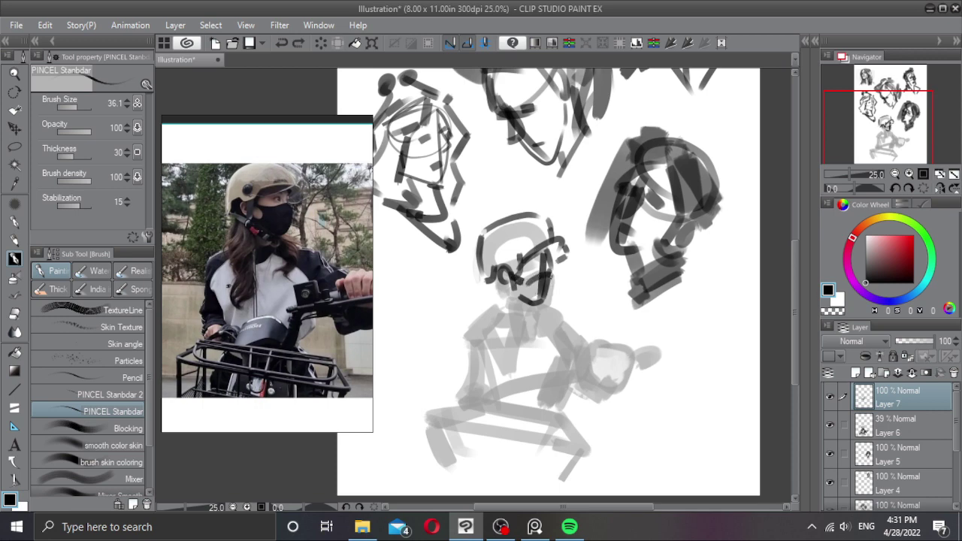
mouse_move(548, 262)
mouse_down()
mouse_move(552, 281)
mouse_move(540, 299)
mouse_up()
Step: Draw the rider's long wavy hair falling from beneath the helmet over her chest, undoing a stroke that misses
mouse_move(514, 295)
mouse_down()
mouse_move(522, 329)
mouse_move(498, 329)
mouse_up()
mouse_move(488, 280)
mouse_down()
mouse_move(497, 325)
mouse_move(518, 321)
mouse_move(490, 348)
mouse_up()
key(ctrl+z)
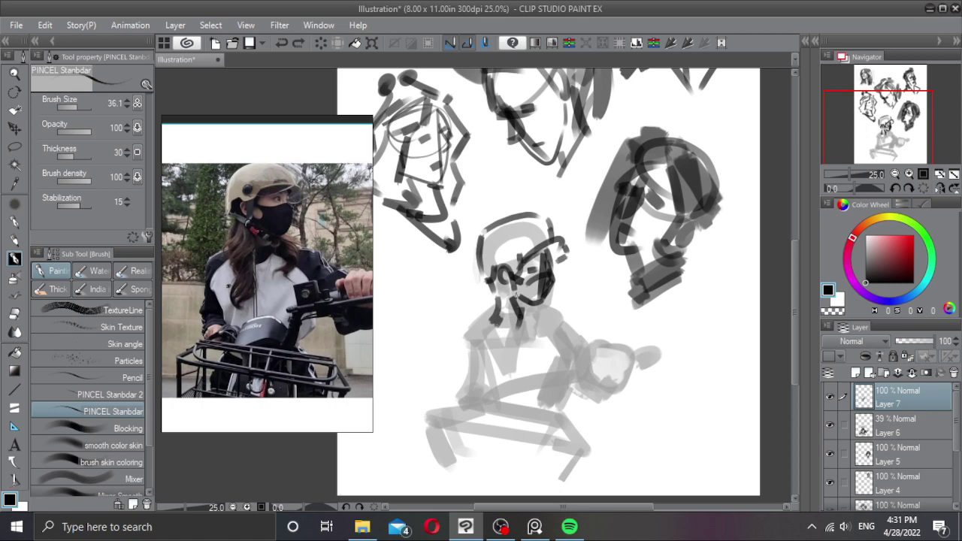
drag(516, 296, 493, 359)
mouse_move(519, 329)
mouse_down()
mouse_move(497, 393)
mouse_move(514, 364)
mouse_up()
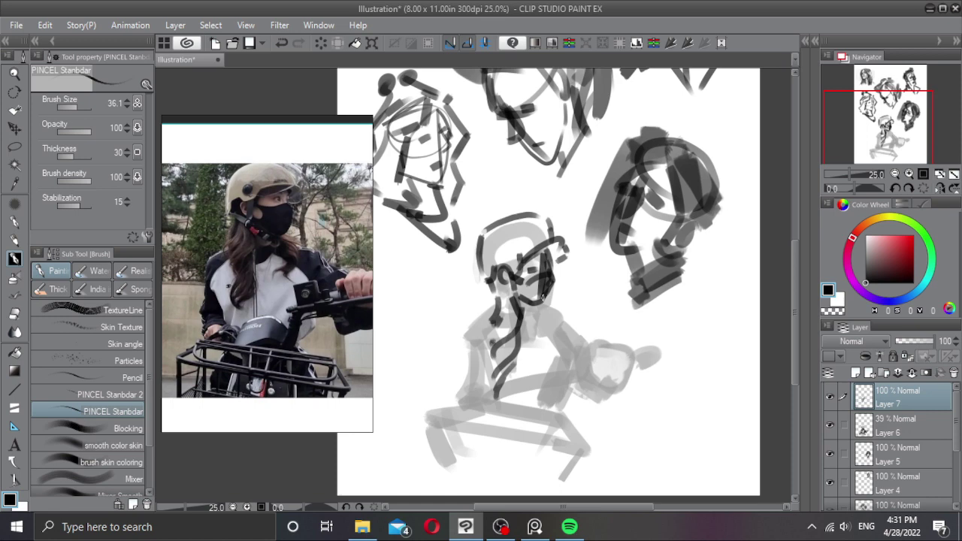
Step: Draw the rider's remaining hair, neck shadow, shoulders and outstretched arm over the block-in, undoing strokes that miss
mouse_move(544, 302)
mouse_down()
mouse_move(563, 337)
mouse_move(547, 360)
mouse_move(545, 313)
mouse_move(526, 304)
mouse_move(529, 331)
mouse_move(537, 321)
mouse_move(477, 342)
mouse_up()
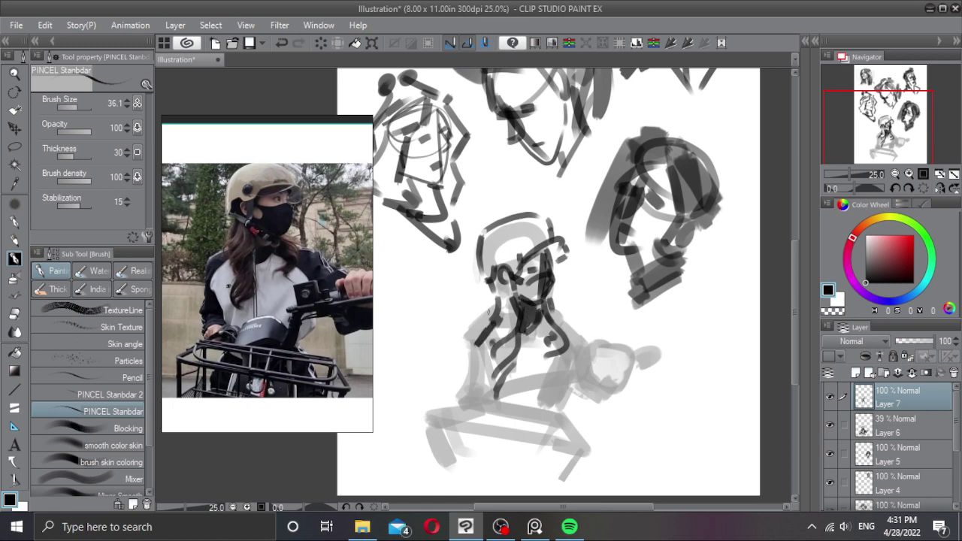
mouse_move(489, 304)
mouse_down()
mouse_move(465, 339)
mouse_move(474, 346)
mouse_move(492, 308)
mouse_move(471, 334)
mouse_move(487, 322)
mouse_up()
key(ctrl+z)
key(ctrl+z)
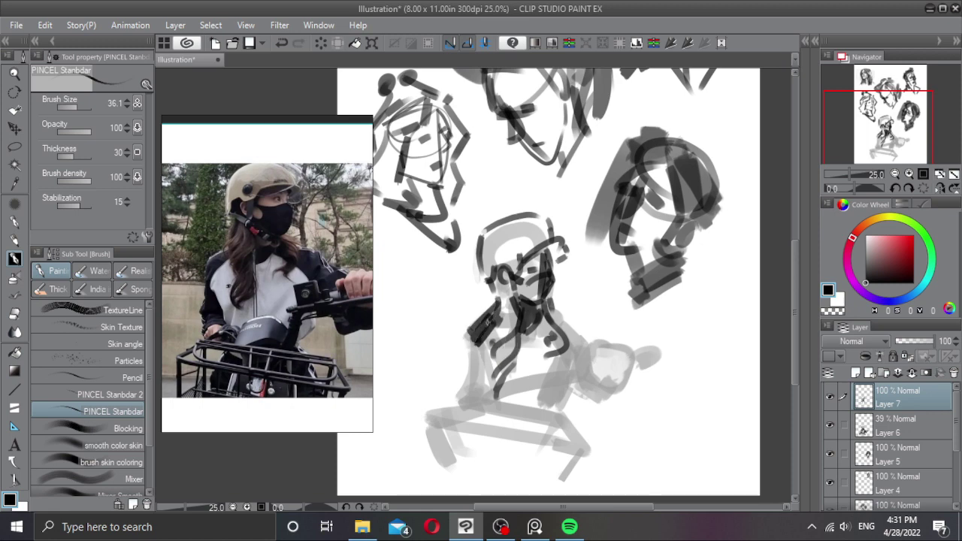
mouse_move(550, 299)
mouse_down()
mouse_move(598, 314)
mouse_move(598, 334)
mouse_move(581, 347)
mouse_move(625, 342)
mouse_move(602, 360)
mouse_move(597, 350)
mouse_move(617, 355)
mouse_move(606, 365)
mouse_move(641, 366)
mouse_move(644, 347)
mouse_up()
drag(646, 352, 628, 386)
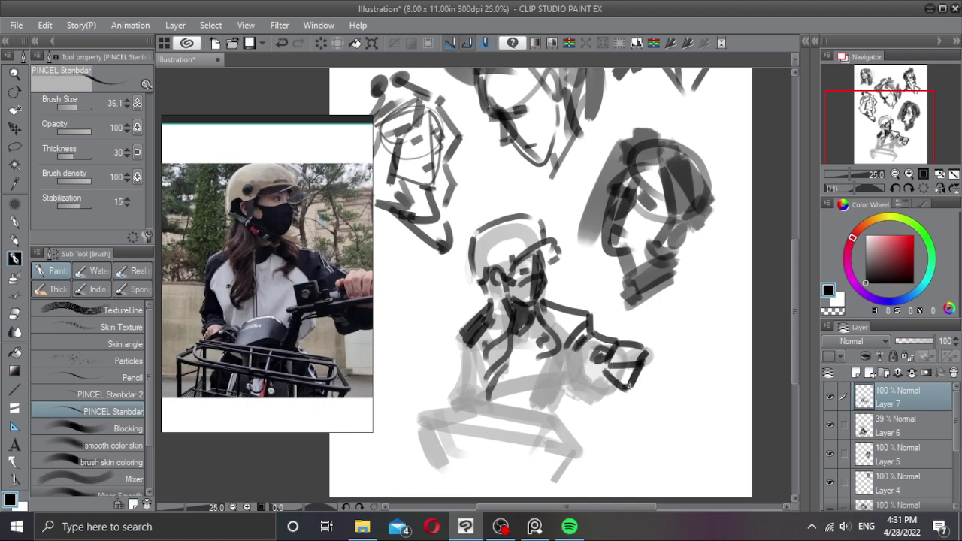
Step: Draw the handlebar grip, hand and rounded cuff at the end of the outstretched arm at brush size 46.1, reframing the rider photo
drag(573, 405, 591, 416)
key(ctrl+z)
key(bracketright)
mouse_move(564, 360)
mouse_down()
mouse_move(586, 367)
mouse_move(576, 378)
mouse_move(654, 363)
mouse_up()
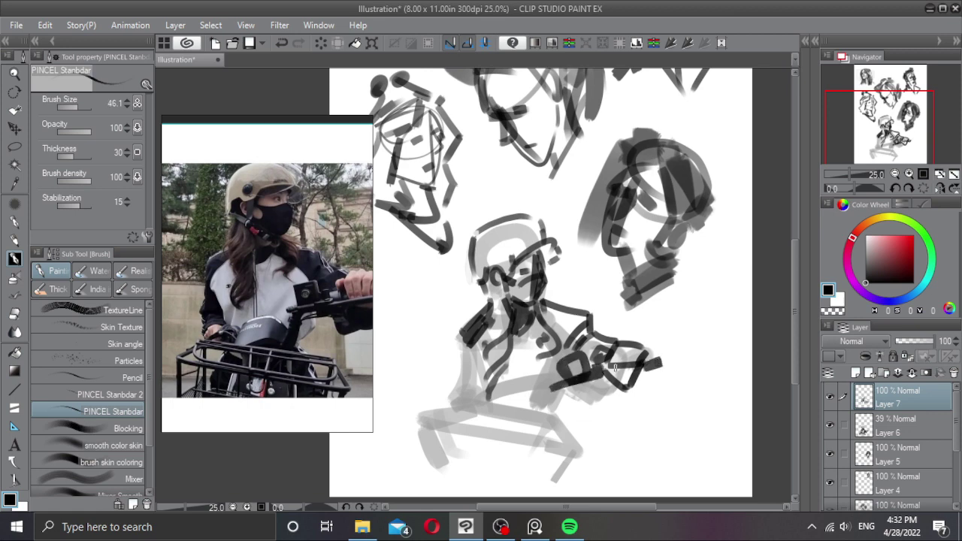
click(319, 337)
drag(329, 338, 315, 338)
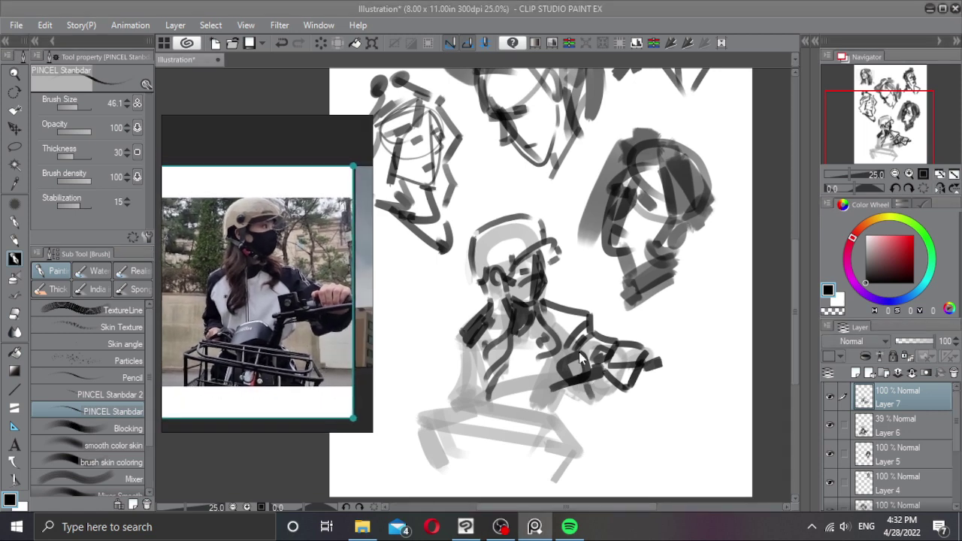
click(616, 385)
mouse_move(642, 370)
mouse_down()
mouse_move(626, 389)
mouse_move(644, 377)
mouse_move(623, 406)
mouse_move(635, 403)
mouse_move(605, 395)
mouse_move(615, 398)
mouse_up()
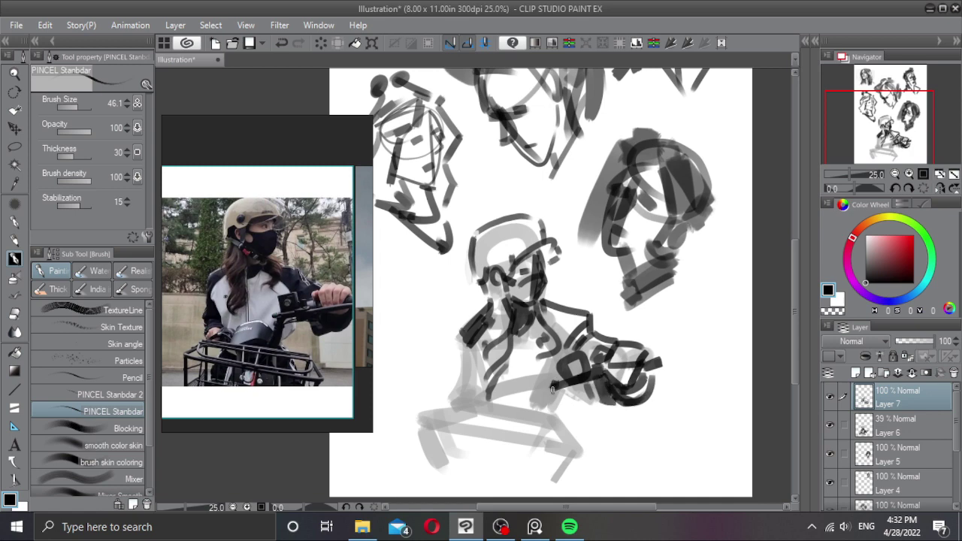
Step: Draw the handlebar stem, the bike's rounded front body and the rider's other hand
drag(558, 382, 547, 434)
drag(531, 400, 520, 428)
mouse_move(528, 392)
mouse_down()
mouse_move(542, 402)
mouse_move(517, 391)
mouse_move(487, 407)
mouse_move(521, 422)
mouse_move(492, 444)
mouse_up()
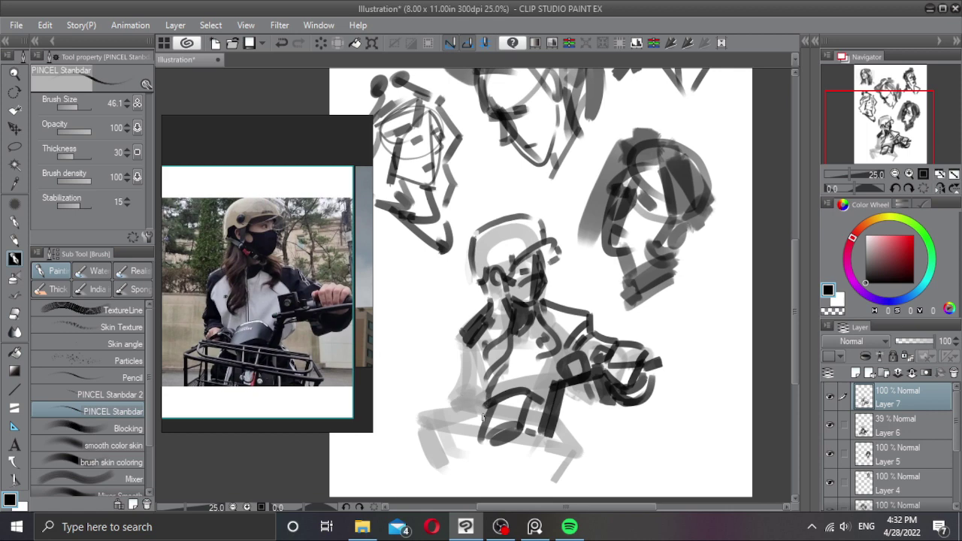
mouse_move(436, 432)
mouse_down()
mouse_move(466, 412)
mouse_move(450, 422)
mouse_move(449, 412)
mouse_up()
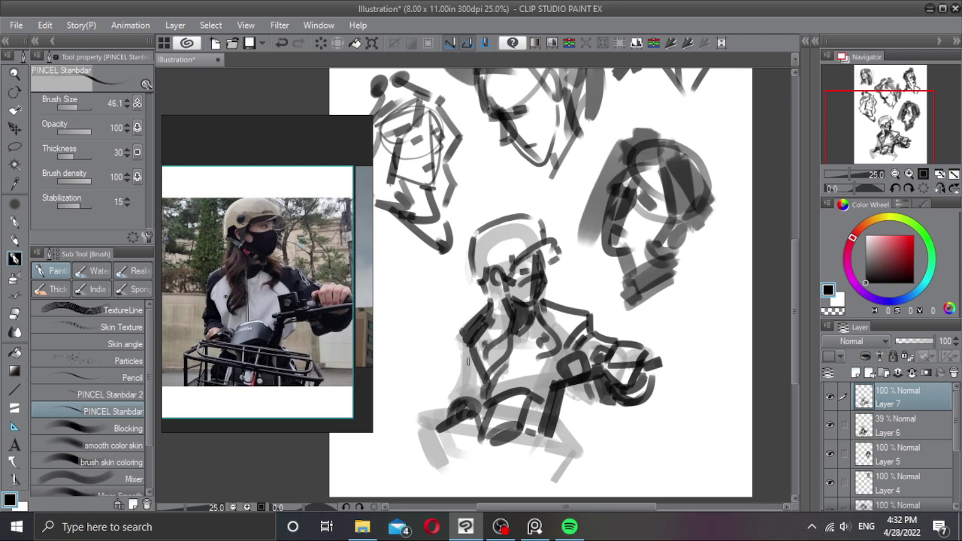
Step: Darken the rider's jacket sleeves and shade the bike's front body with broader strokes
drag(465, 336, 463, 394)
mouse_move(467, 356)
mouse_down()
mouse_move(450, 397)
mouse_move(473, 357)
mouse_move(473, 400)
mouse_up()
mouse_move(557, 312)
mouse_down()
mouse_move(542, 337)
mouse_move(583, 322)
mouse_move(586, 347)
mouse_move(581, 333)
mouse_move(606, 347)
mouse_move(583, 359)
mouse_up()
drag(506, 400, 496, 422)
drag(508, 406, 493, 431)
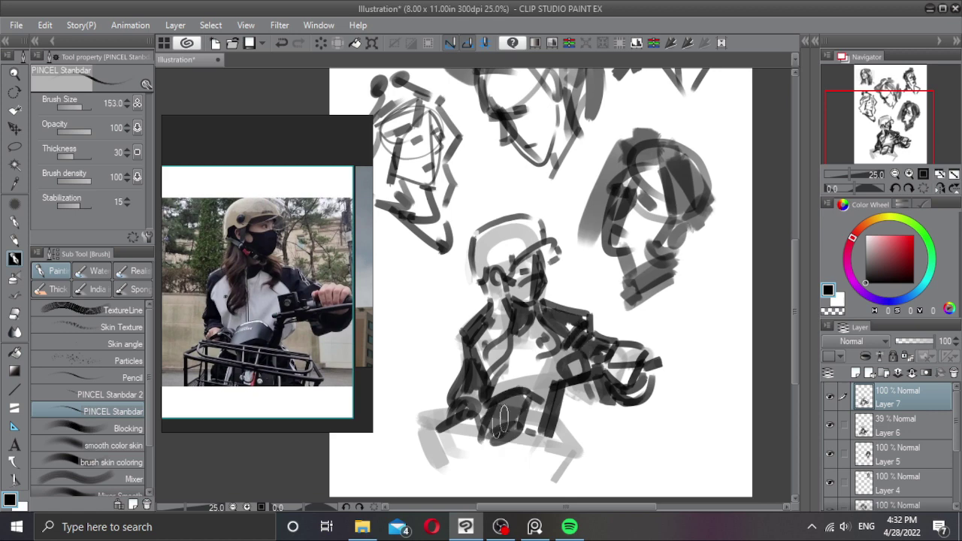
mouse_move(532, 396)
mouse_down()
mouse_move(525, 429)
mouse_move(543, 393)
mouse_move(509, 415)
mouse_up()
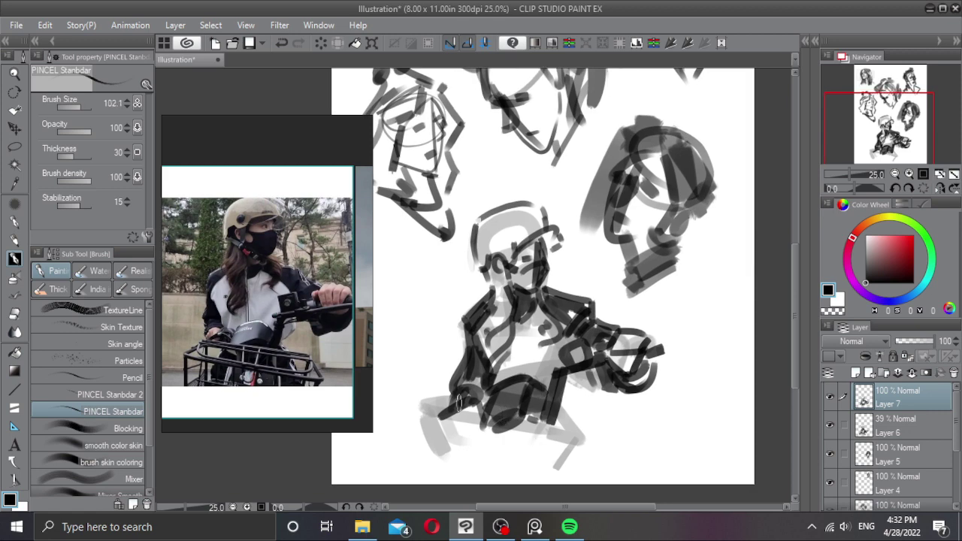
Step: Draw the bike basket's rim and lower edge at brush size 102.1, undoing side strokes that miss, and touch up the torso
drag(432, 415, 577, 428)
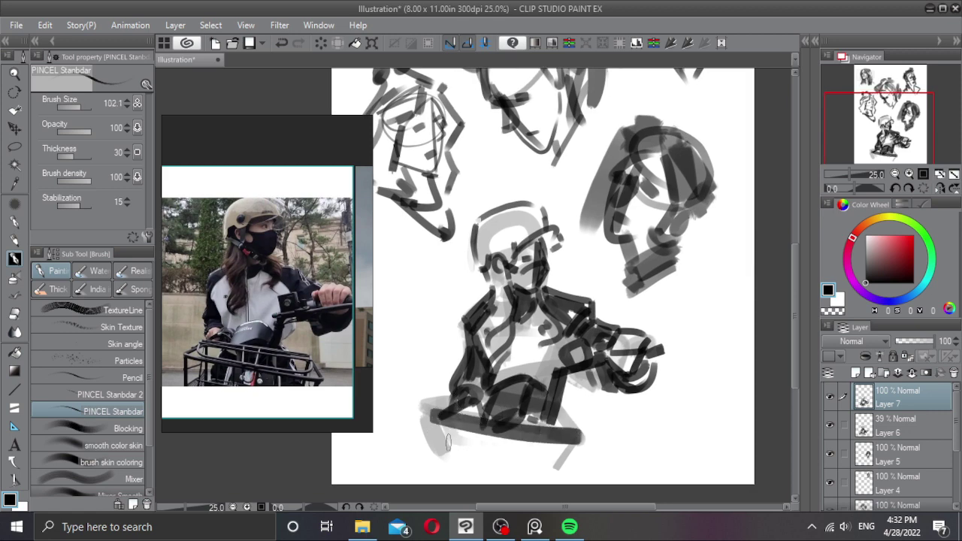
drag(417, 417, 445, 478)
drag(588, 439, 570, 474)
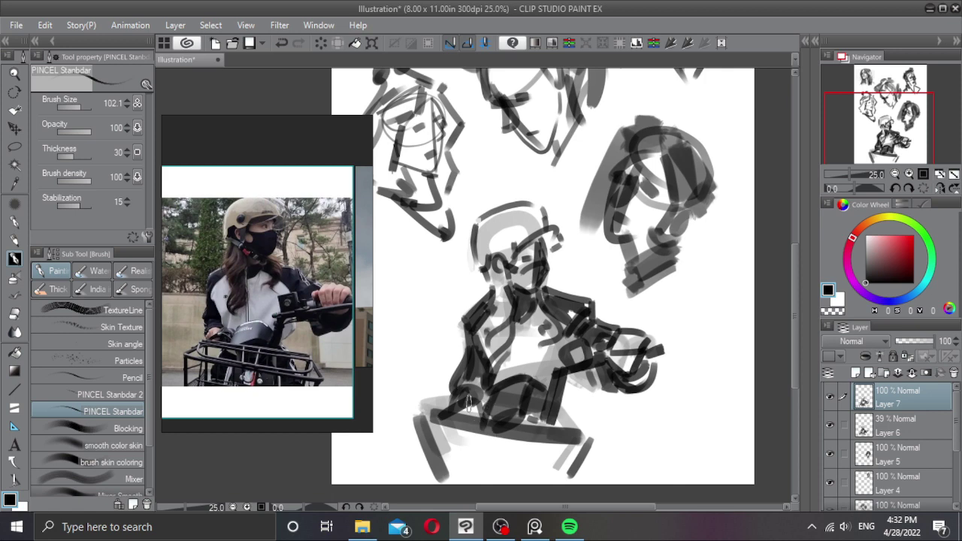
key(ctrl+z)
key(ctrl+z)
key(ctrl+z)
key(ctrl+z)
mouse_move(440, 414)
mouse_down()
mouse_move(417, 426)
mouse_move(489, 439)
mouse_up()
drag(579, 443, 596, 460)
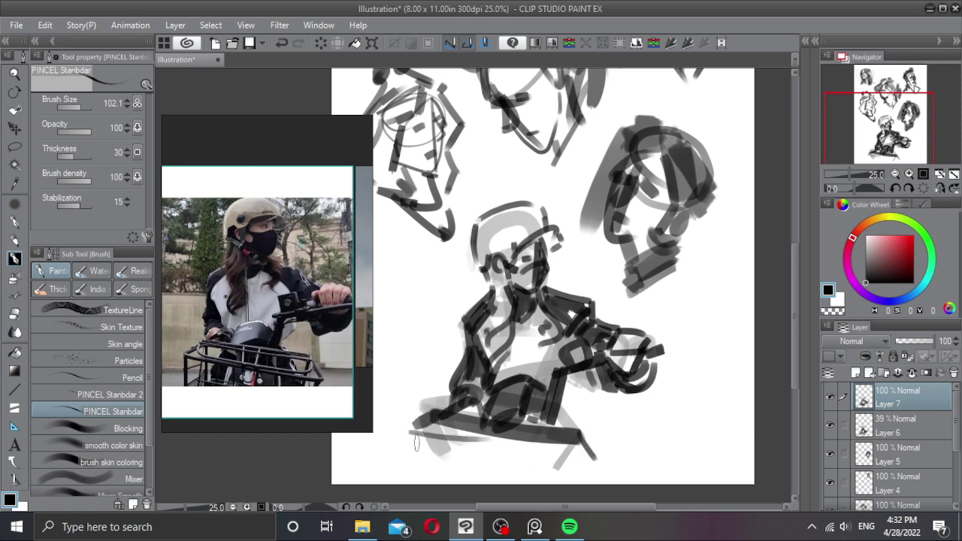
drag(417, 440, 570, 468)
drag(545, 350, 536, 383)
Step: Browse the reference board and enlarge the portrait of the woman in the green frog hat
scroll(547, 356, down, 3)
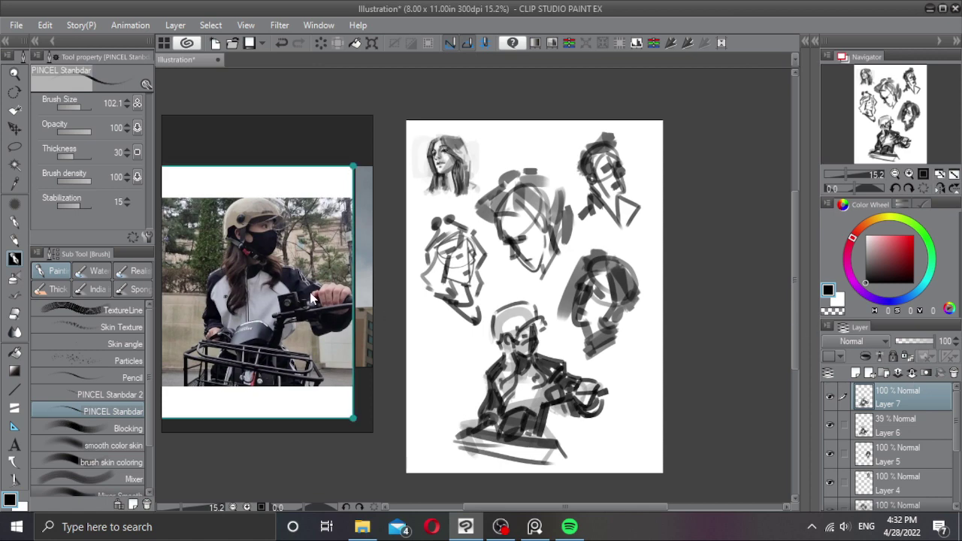
scroll(311, 297, down, 8)
scroll(259, 207, down, 2)
scroll(234, 218, down, 1)
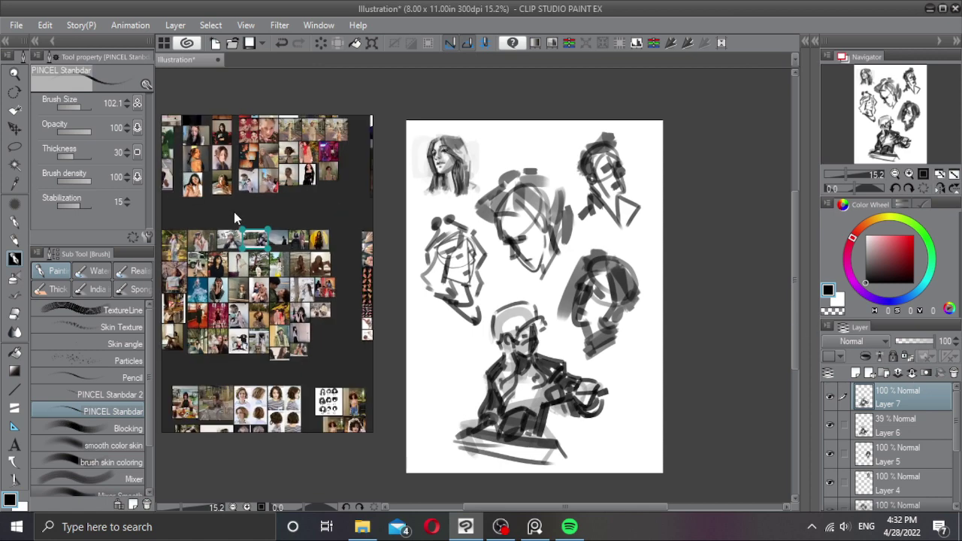
scroll(239, 233, up, 5)
scroll(246, 248, up, 3)
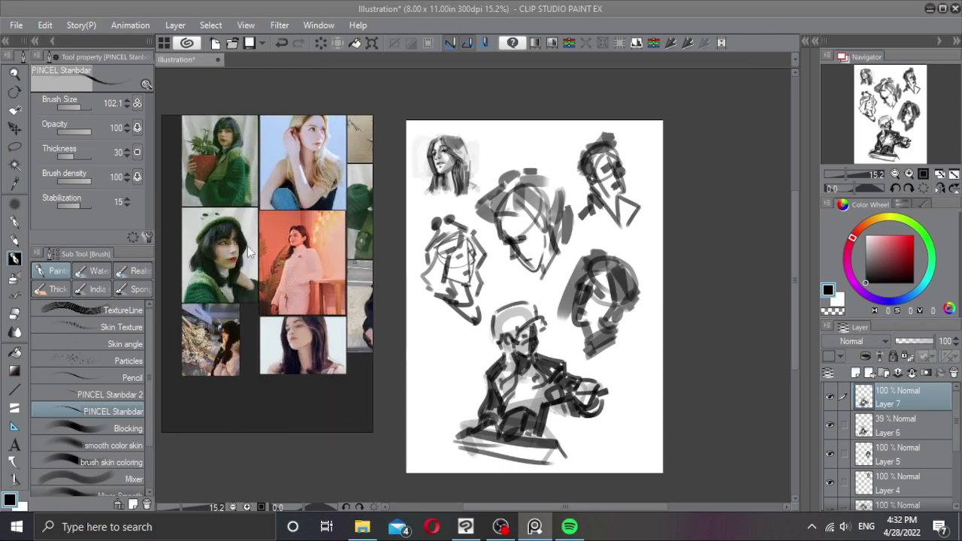
click(245, 263)
scroll(244, 263, up, 2)
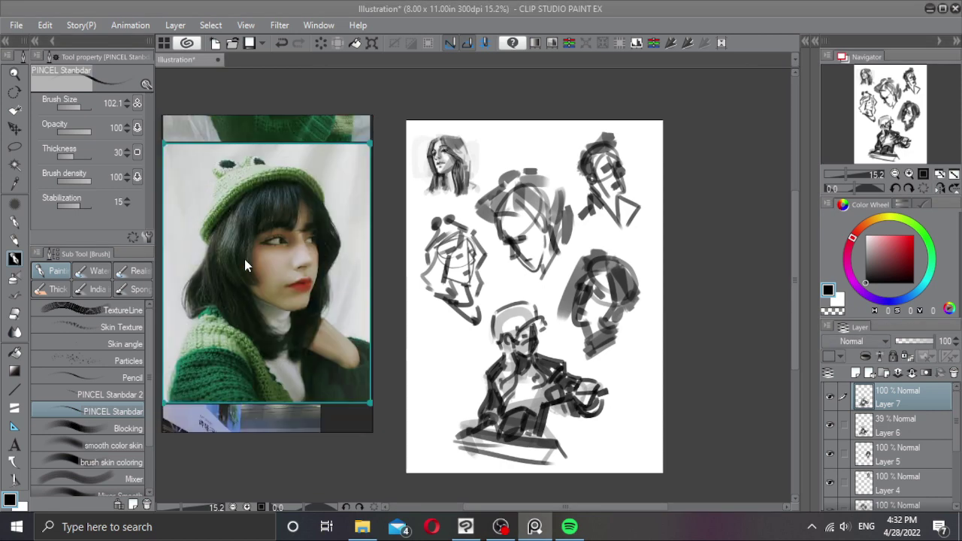
Step: Lower the frog-hat block-in layer's opacity to 38% and add a new layer above it for the refined sketch
scroll(924, 450, down, 1)
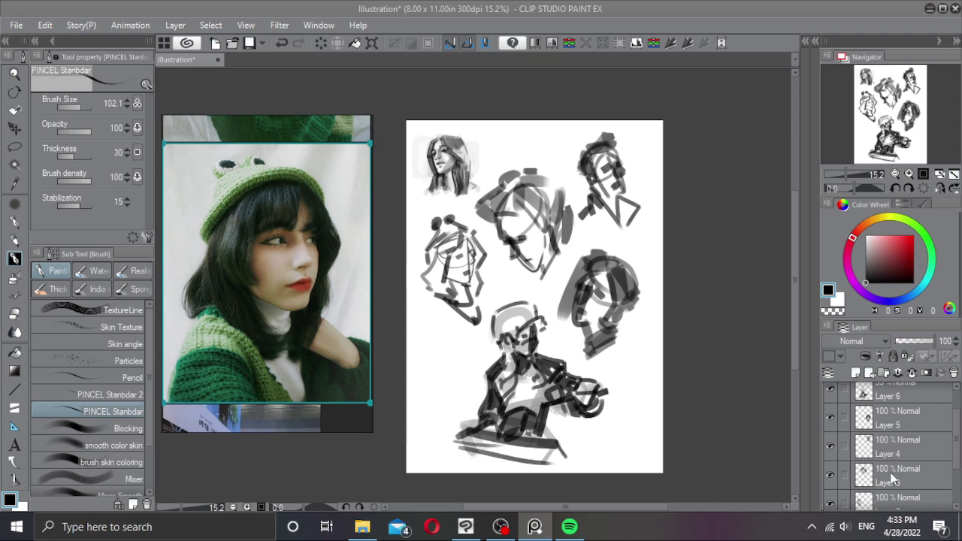
click(844, 502)
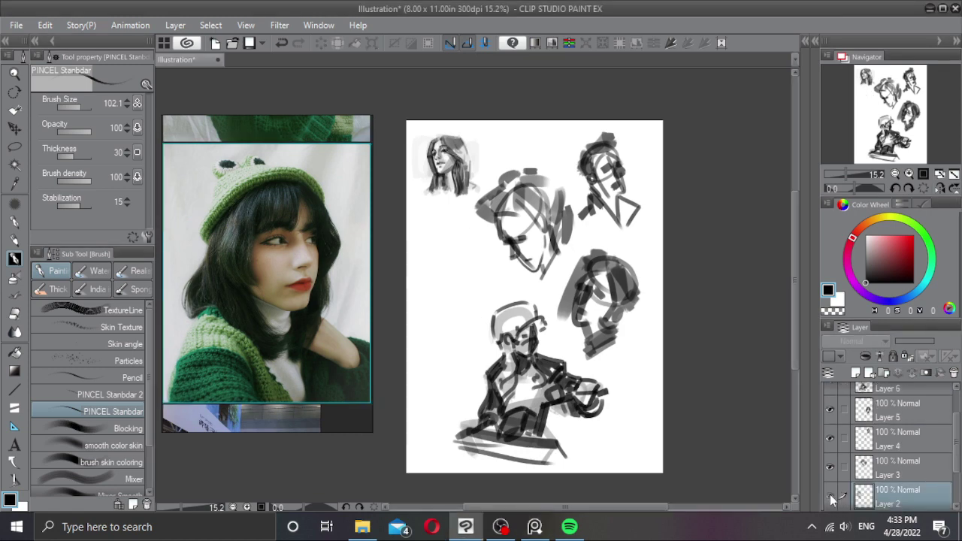
drag(927, 341, 910, 341)
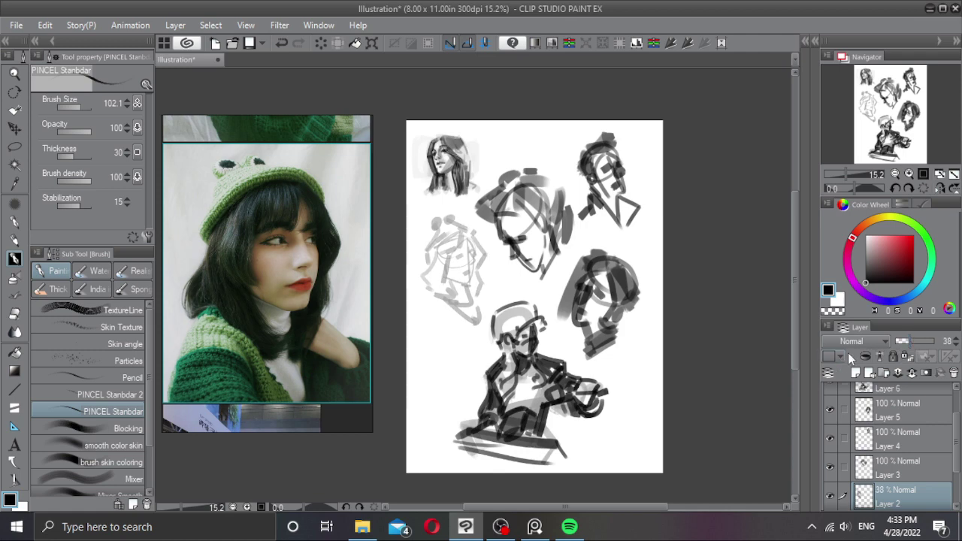
click(855, 372)
Step: Draw the frog-hat woman's eyebrows and far face contour down to the chin at brush size 12.5, undoing strokes that miss
scroll(469, 269, up, 5)
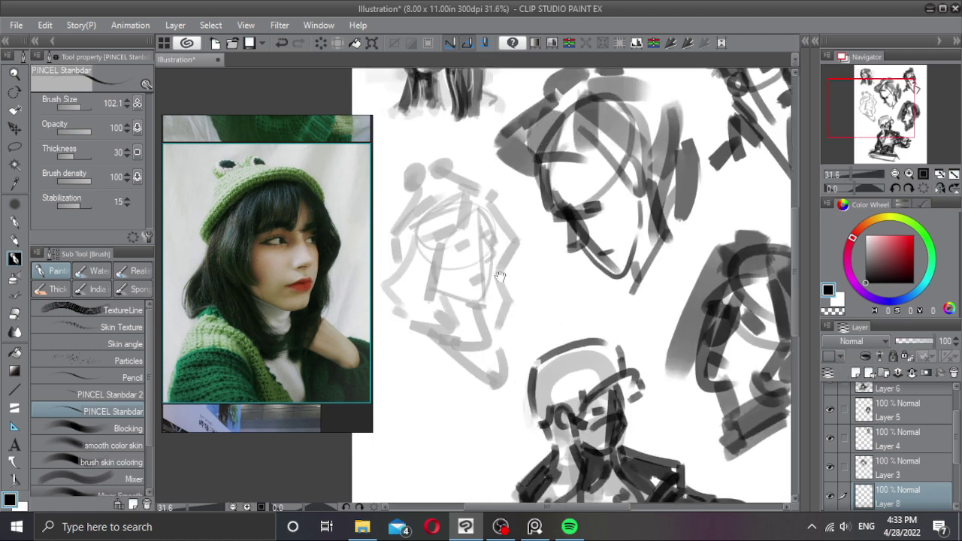
scroll(511, 266, up, 1)
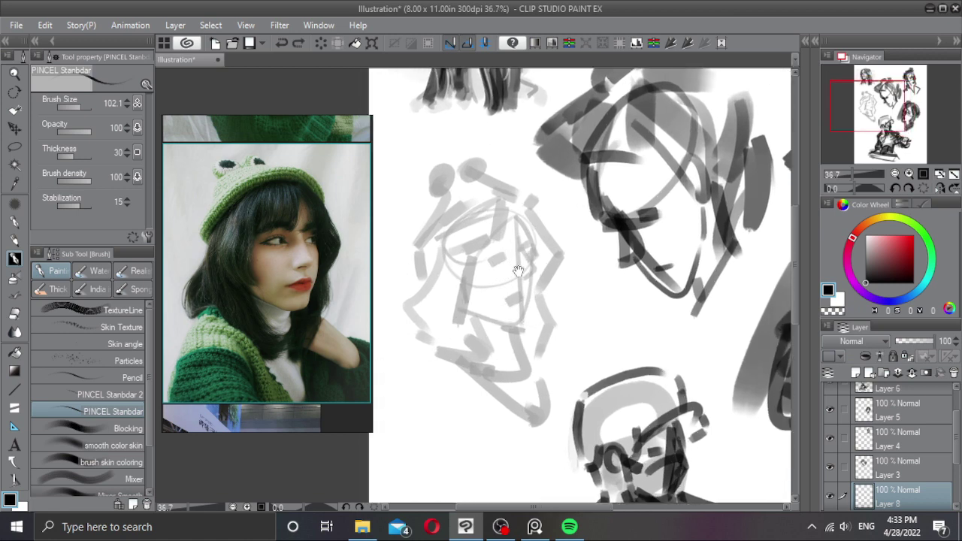
mouse_move(516, 262)
mouse_down()
mouse_move(516, 270)
mouse_move(499, 244)
mouse_move(532, 240)
mouse_move(547, 287)
mouse_move(543, 268)
mouse_move(557, 261)
mouse_move(569, 275)
mouse_up()
key(ctrl+z)
key(ctrl+z)
key(ctrl+z)
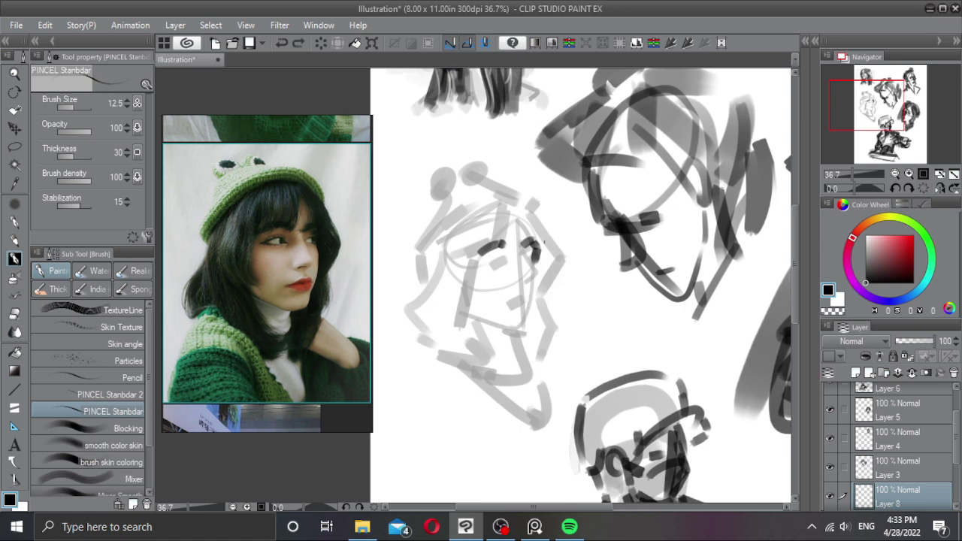
key(ctrl+z)
mouse_move(535, 247)
mouse_down()
mouse_move(544, 285)
mouse_move(524, 331)
mouse_up()
key(ctrl+z)
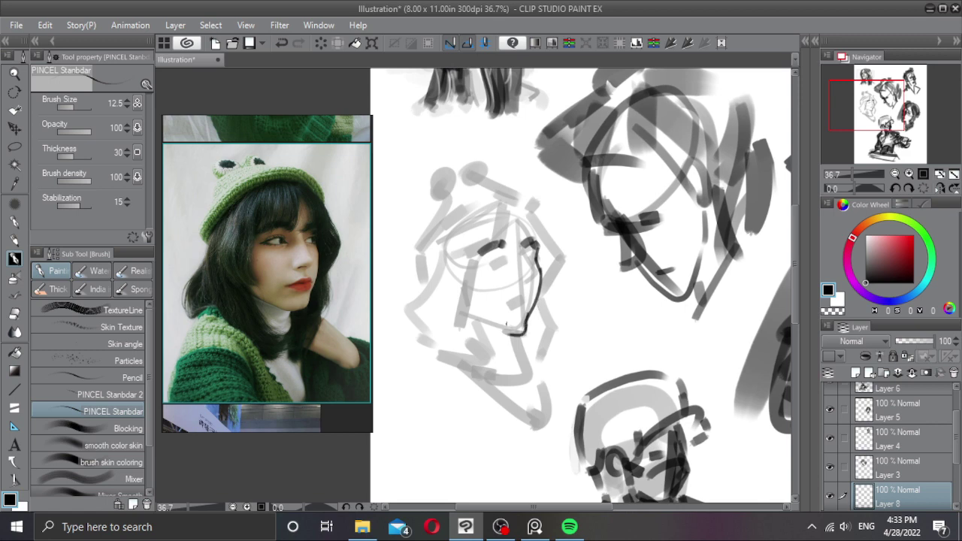
Step: Draw the woman's jawline, cheek line and side of the face, undoing a jaw stroke that misses
key(ctrl+z)
mouse_move(474, 321)
mouse_down()
mouse_move(525, 330)
mouse_move(507, 335)
mouse_up()
key(ctrl+z)
drag(461, 309, 495, 328)
drag(458, 232, 494, 306)
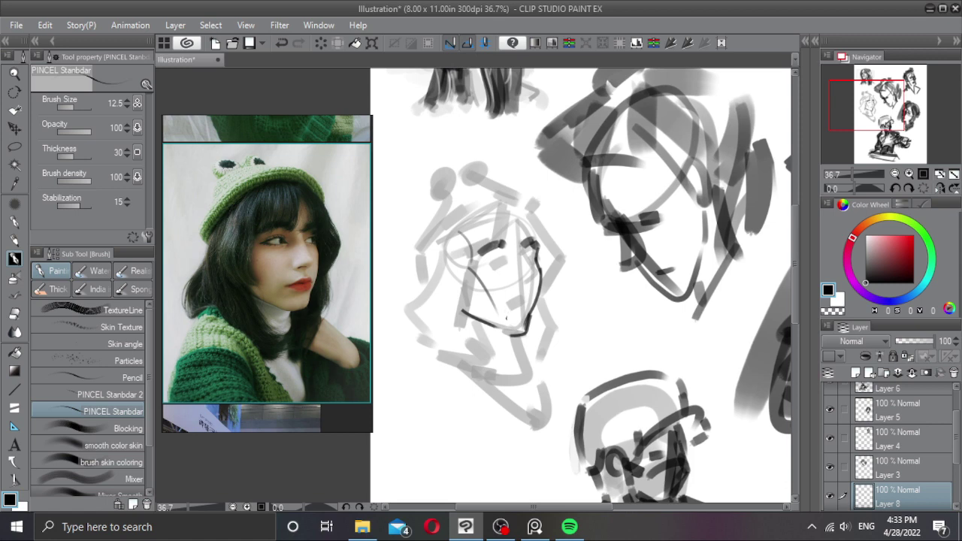
Step: Draw the woman's eyes, nose and lips on the refined face, undoing strokes that miss
scroll(519, 286, up, 1)
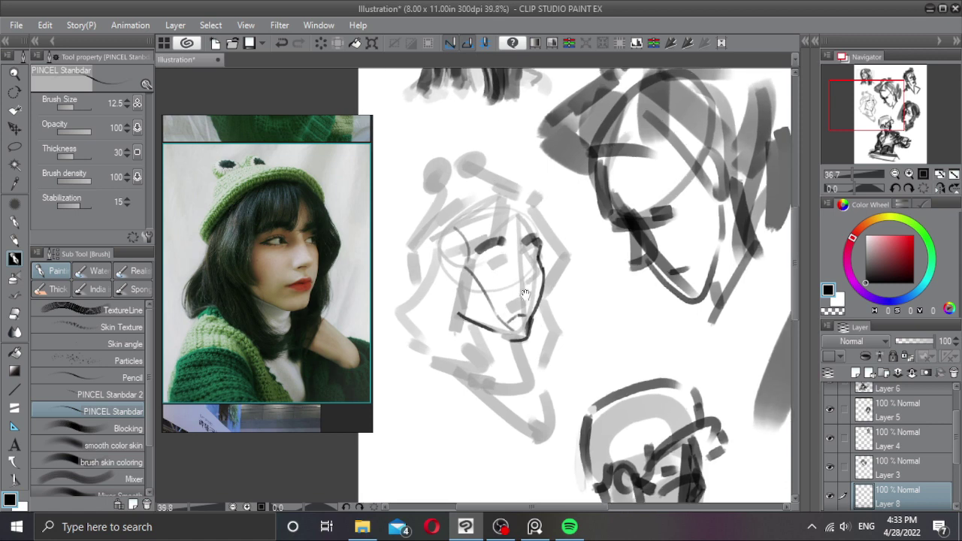
mouse_move(529, 249)
mouse_down()
mouse_move(541, 284)
mouse_move(532, 293)
mouse_up()
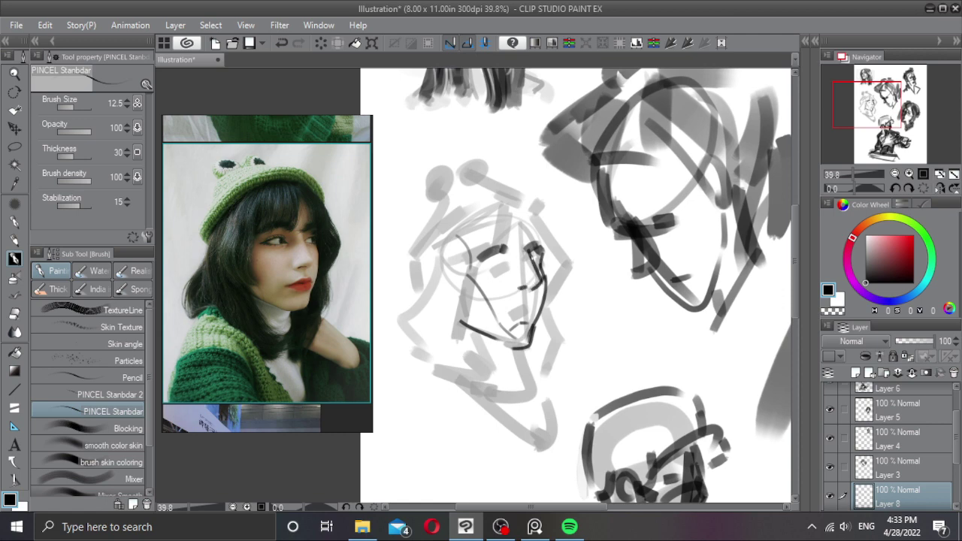
key(ctrl+z)
drag(538, 256, 541, 266)
drag(482, 269, 498, 262)
drag(489, 264, 507, 258)
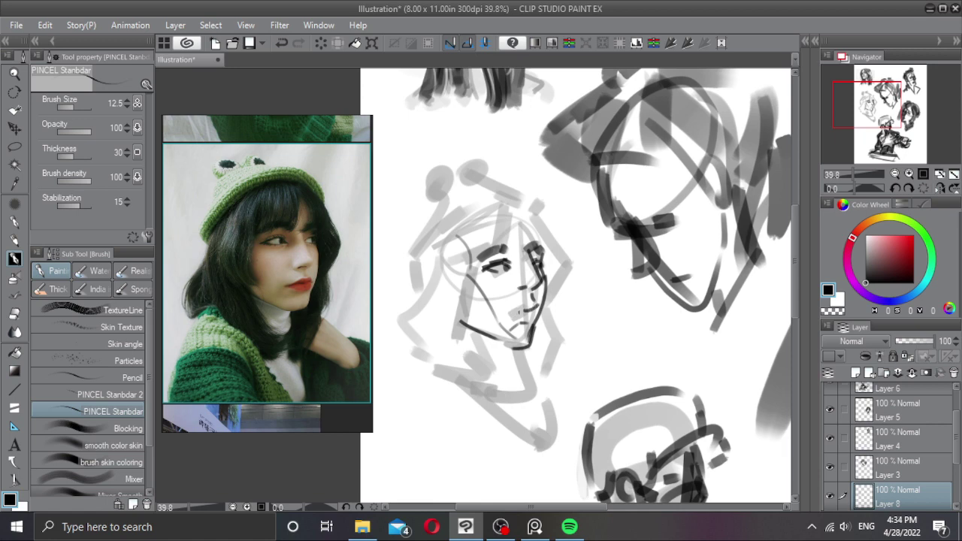
drag(511, 314, 529, 308)
key(ctrl+z)
drag(526, 321, 531, 299)
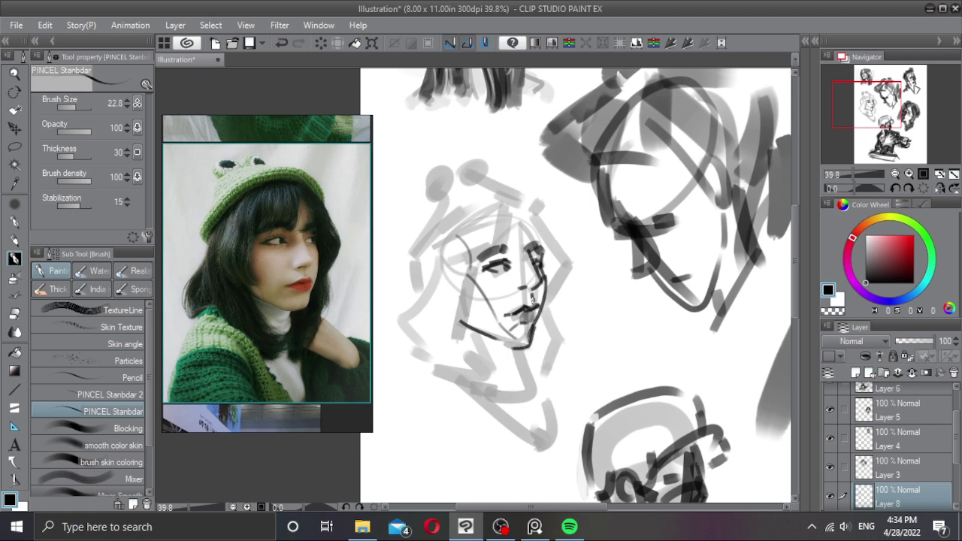
Step: Block in the woman's bangs and the hair strands beside her cheek, enlarging the brush to 40.3
mouse_move(513, 204)
mouse_down()
mouse_move(522, 245)
mouse_move(487, 235)
mouse_up()
mouse_move(472, 212)
mouse_down()
mouse_move(469, 253)
mouse_move(506, 208)
mouse_move(513, 233)
mouse_move(467, 271)
mouse_move(461, 310)
mouse_move(484, 324)
mouse_up()
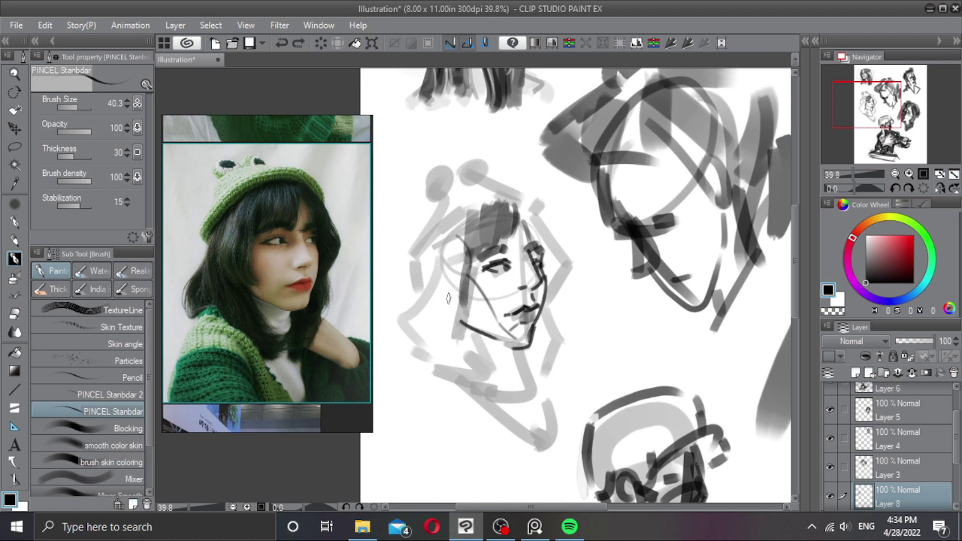
mouse_move(448, 299)
mouse_down()
mouse_move(477, 312)
mouse_move(465, 314)
mouse_move(480, 371)
mouse_up()
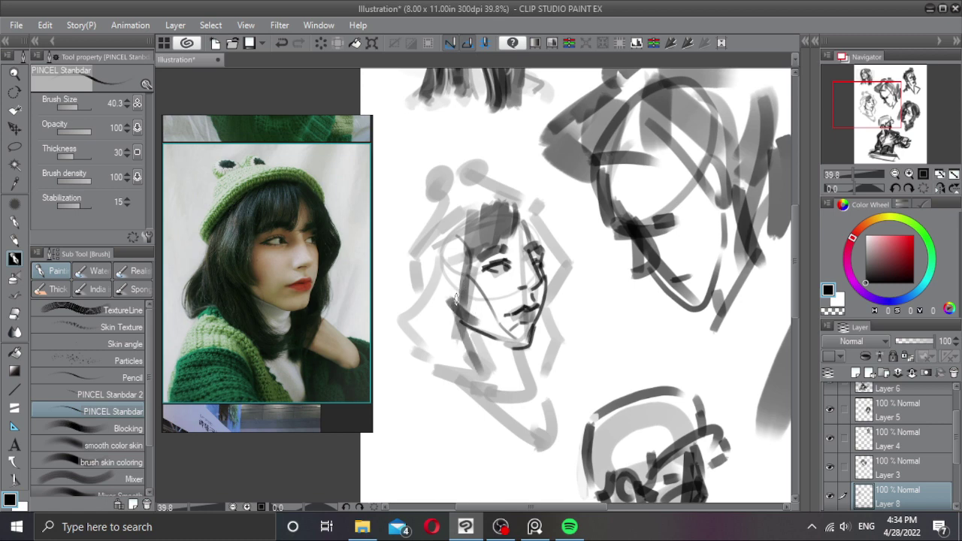
Step: Draw the outer edge of the hair behind the woman's face down to her shoulder, undoing strokes that miss
drag(442, 223, 432, 311)
mouse_move(424, 239)
mouse_down()
mouse_move(412, 300)
mouse_move(420, 285)
mouse_move(399, 329)
mouse_move(418, 363)
mouse_up()
key(ctrl+z)
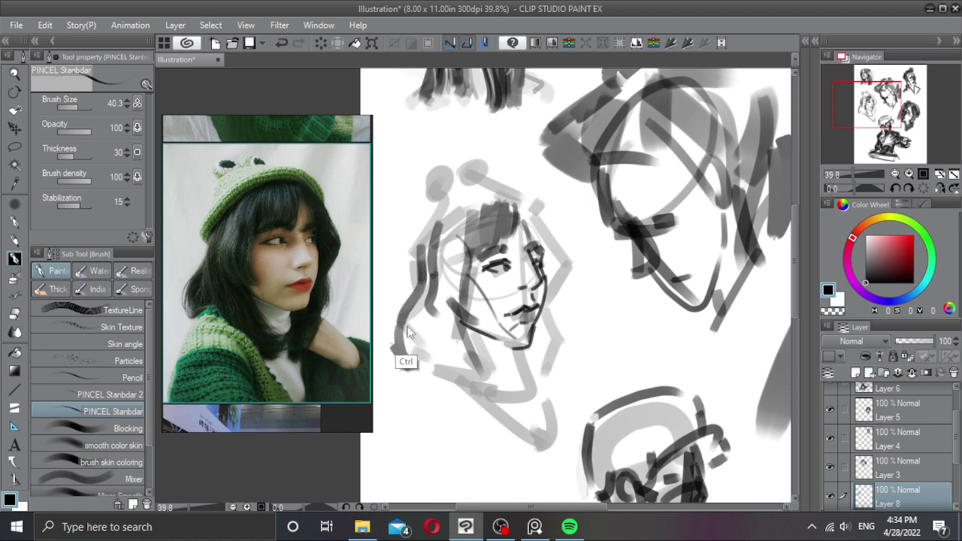
key(ctrl+z)
mouse_move(404, 309)
mouse_down()
mouse_move(423, 357)
mouse_move(431, 345)
mouse_move(454, 375)
mouse_up()
key(ctrl+z)
Step: Draw the woman's neck and collar, and outline the hair on the far side of her face
drag(480, 340, 494, 400)
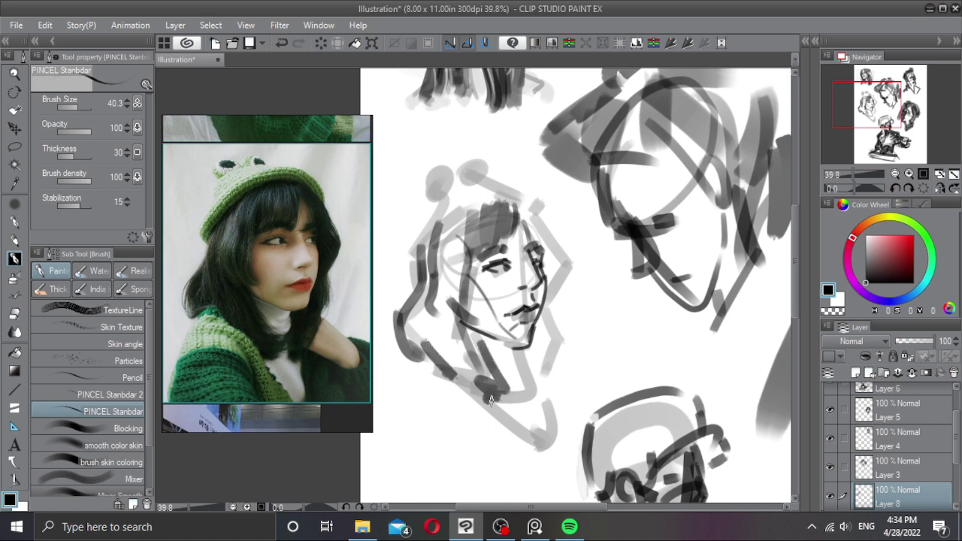
mouse_move(516, 353)
mouse_down()
mouse_move(522, 390)
mouse_move(531, 382)
mouse_up()
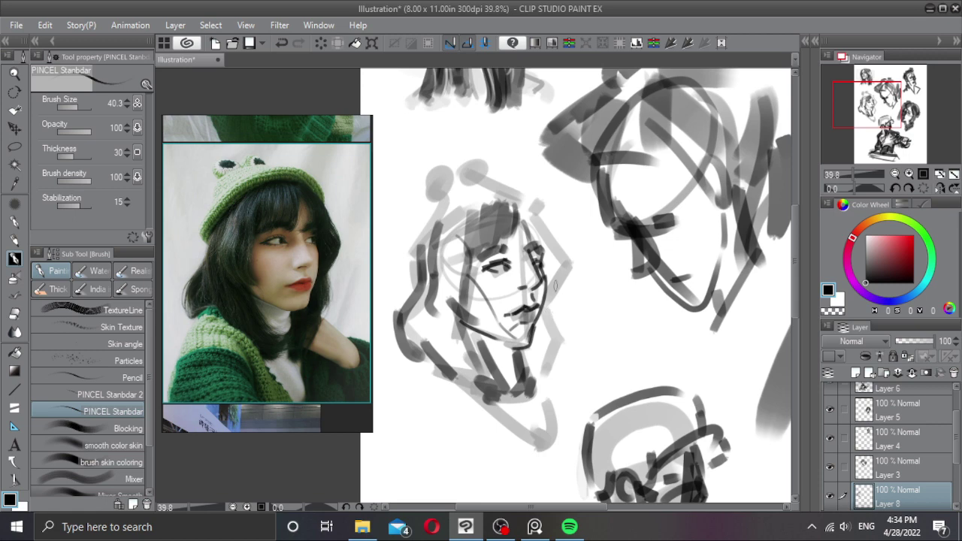
drag(544, 331, 560, 284)
mouse_move(538, 213)
mouse_down()
mouse_move(565, 263)
mouse_move(549, 299)
mouse_up()
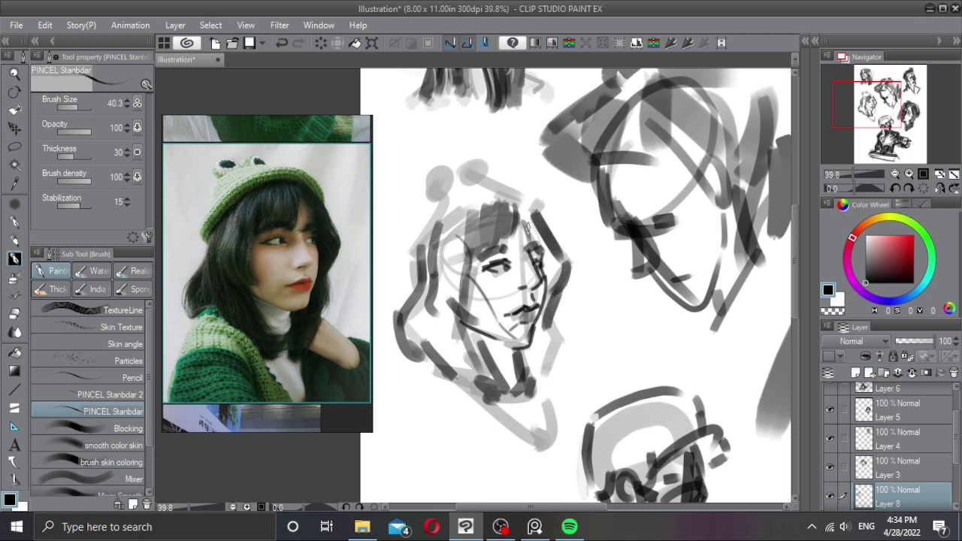
Step: Outline the far side of the woman's hair and the frog hat's edge, and fill in the hat's two round eyes
mouse_move(526, 228)
mouse_down()
mouse_move(550, 273)
mouse_move(552, 260)
mouse_move(533, 370)
mouse_move(542, 368)
mouse_move(538, 401)
mouse_up()
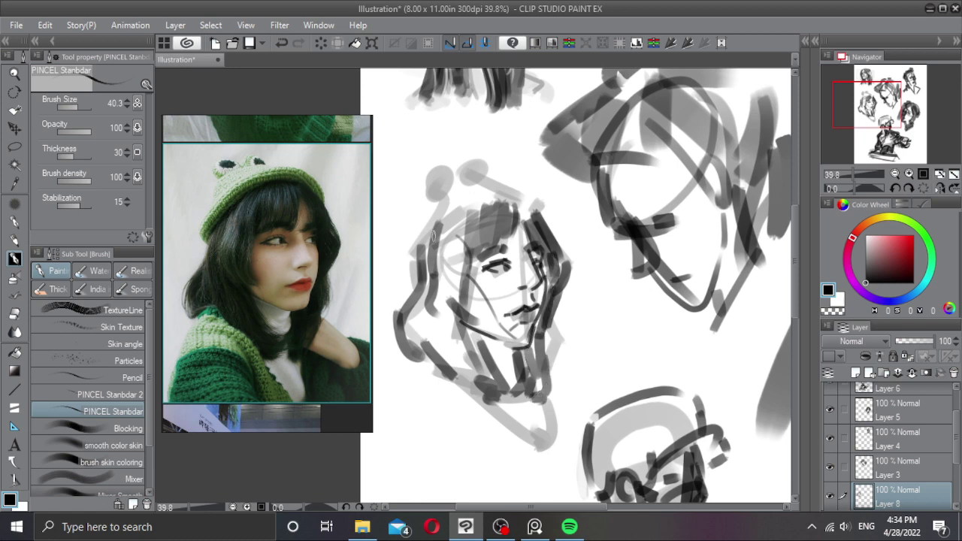
mouse_move(424, 256)
mouse_down()
mouse_move(510, 170)
mouse_move(510, 191)
mouse_move(495, 190)
mouse_move(530, 208)
mouse_up()
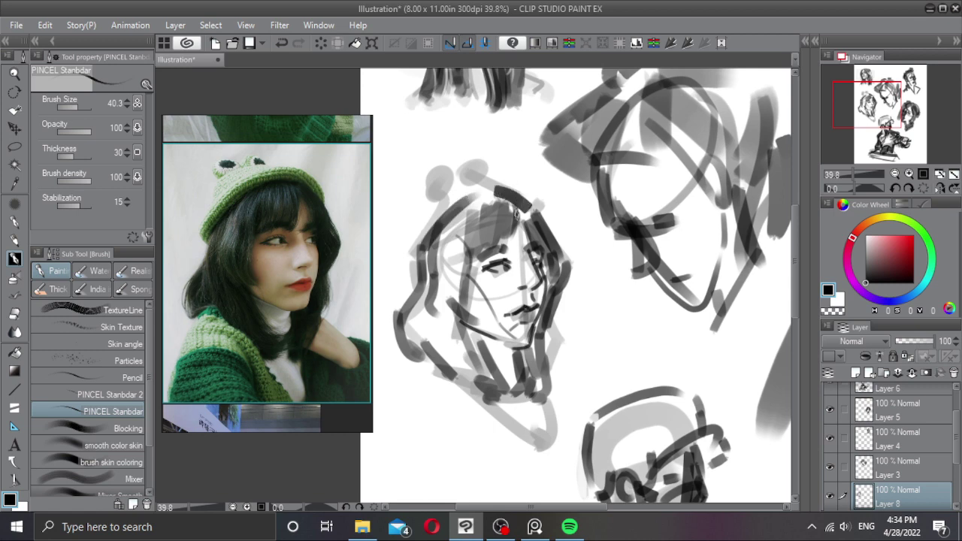
mouse_move(415, 251)
mouse_down()
mouse_move(440, 207)
mouse_move(484, 185)
mouse_move(518, 185)
mouse_up()
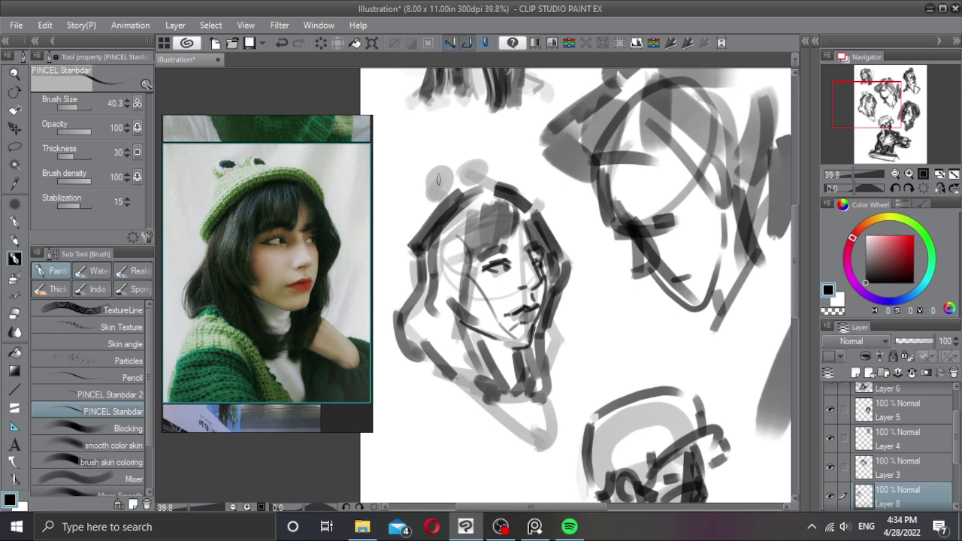
mouse_move(438, 179)
mouse_down()
mouse_move(426, 184)
mouse_move(461, 168)
mouse_move(437, 168)
mouse_move(487, 167)
mouse_up()
scroll(502, 190, down, 1)
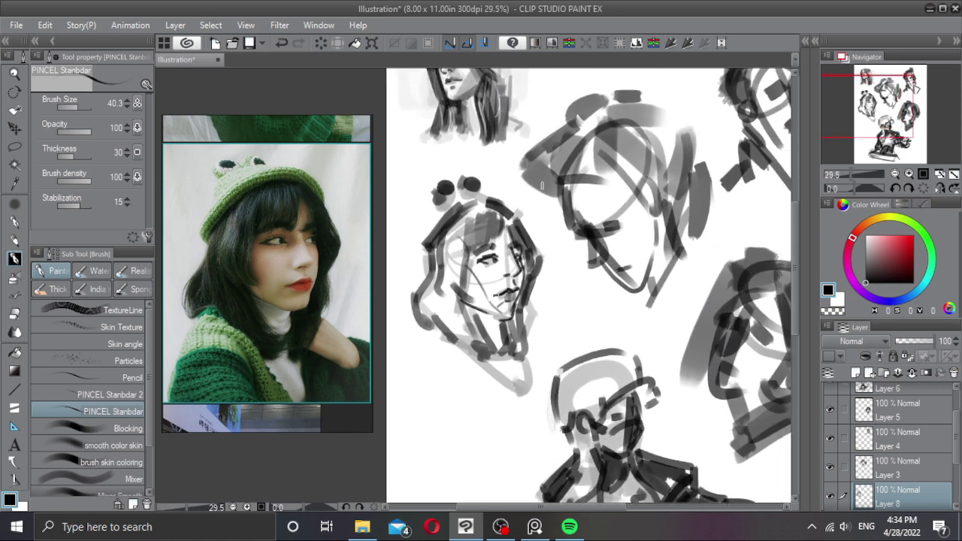
Step: Merge the refined portrait sketch into Layer 2 faded to 59% opacity, with a blank Layer 8 active above it
click(922, 340)
click(917, 341)
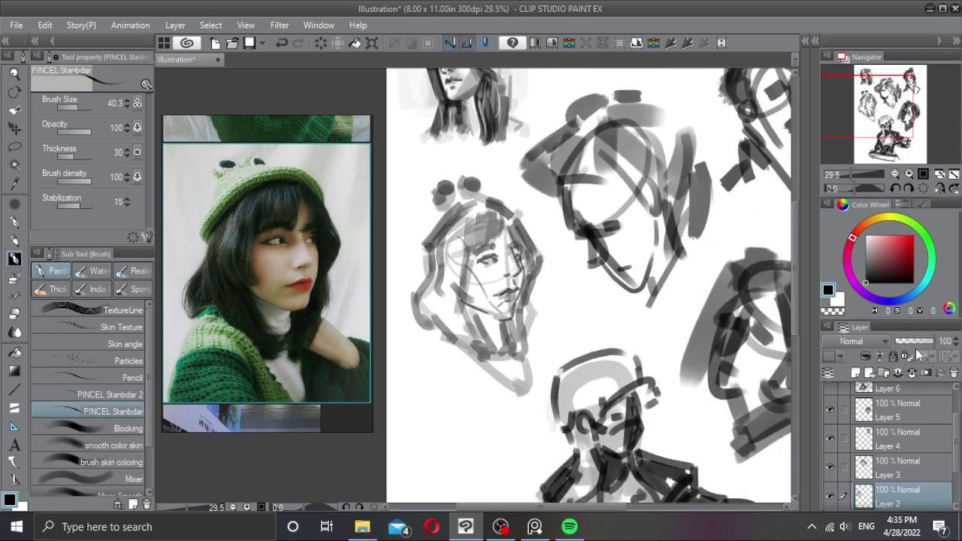
key(ctrl+z)
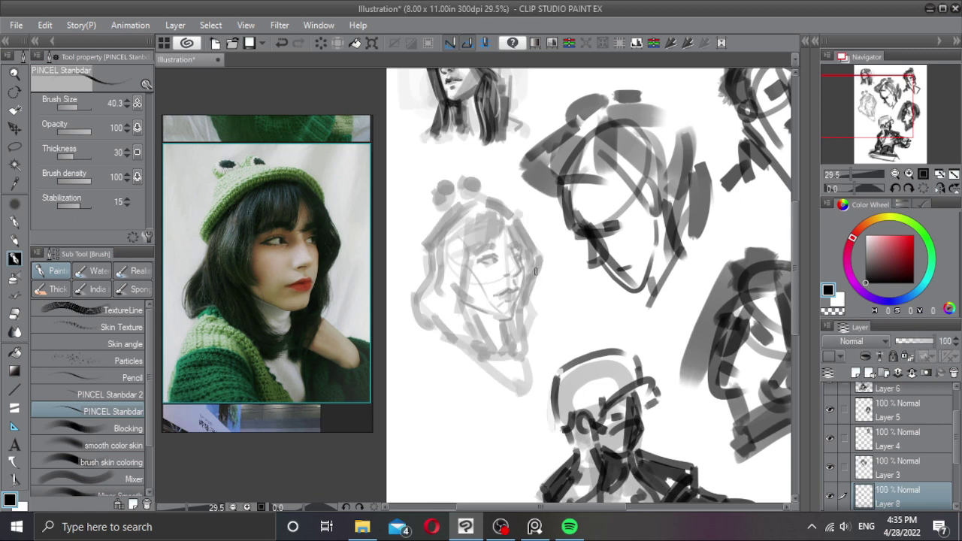
Step: Draw the lids and iris of the woman's near eye with a brush size of 11.8, undoing strokes that miss
ctrl+scroll(465, 267, up, 2)
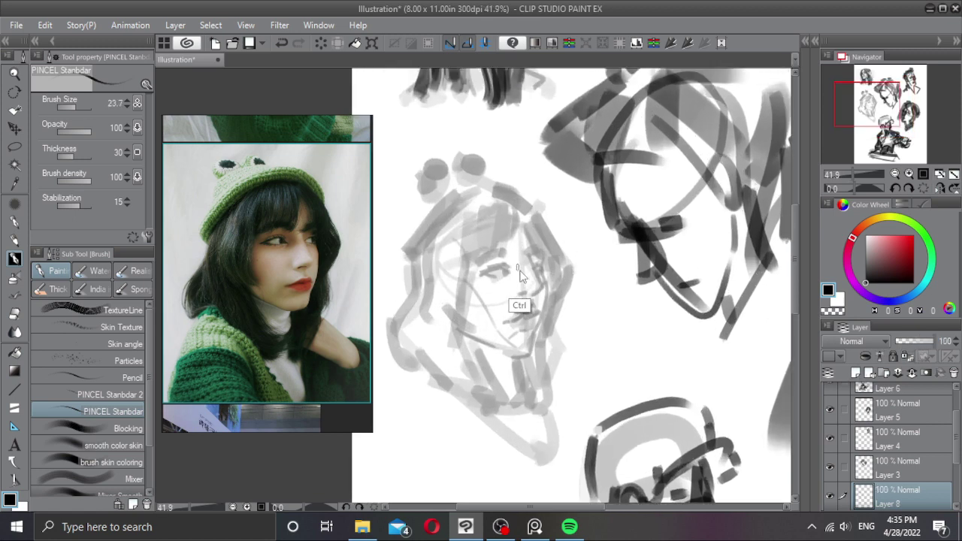
ctrl+scroll(520, 275, up, 1)
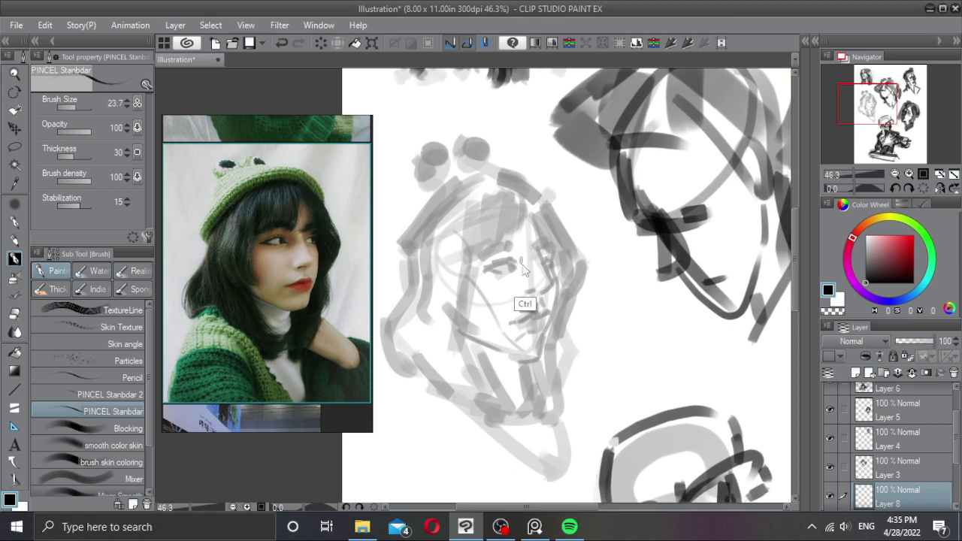
key([)
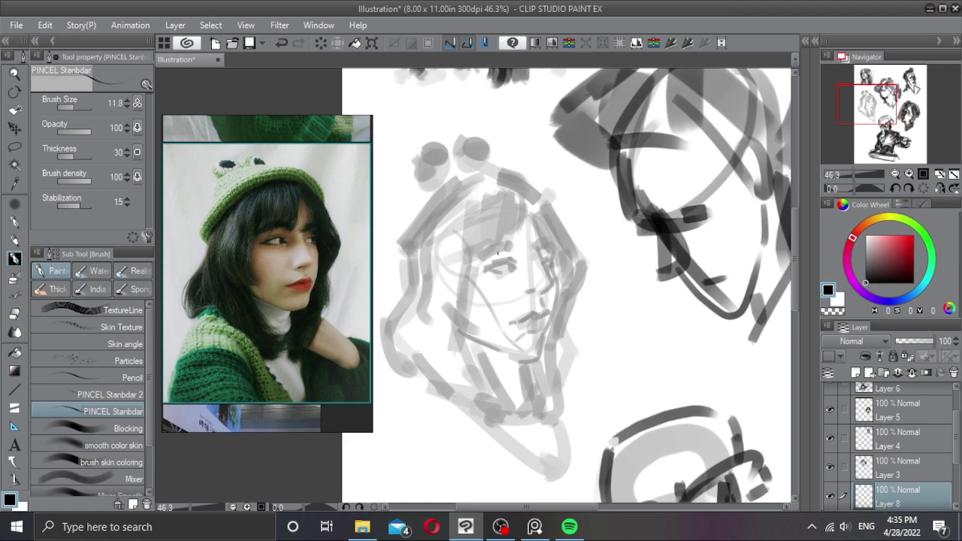
mouse_move(483, 269)
mouse_down()
mouse_move(516, 258)
mouse_move(515, 267)
mouse_up()
key(ctrl+z)
key(ctrl+z)
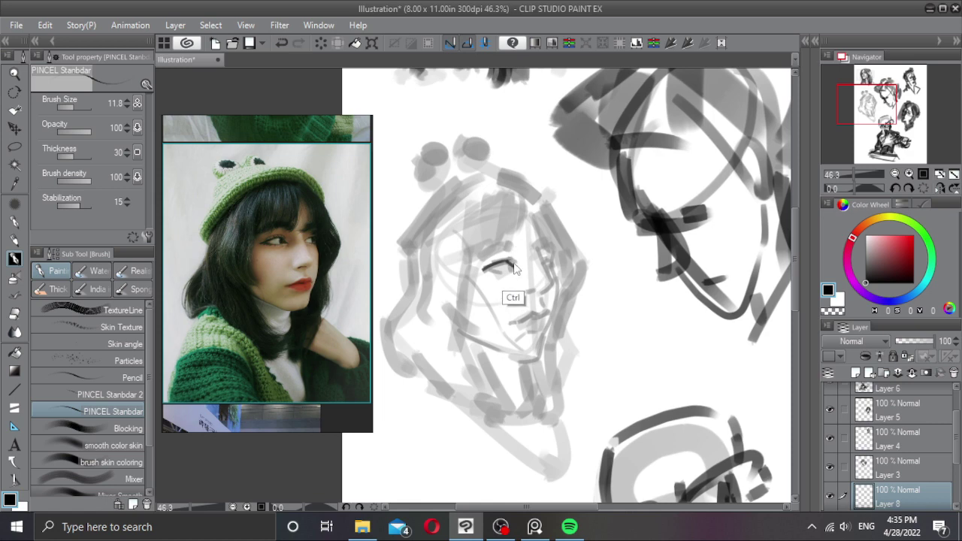
key(ctrl+z)
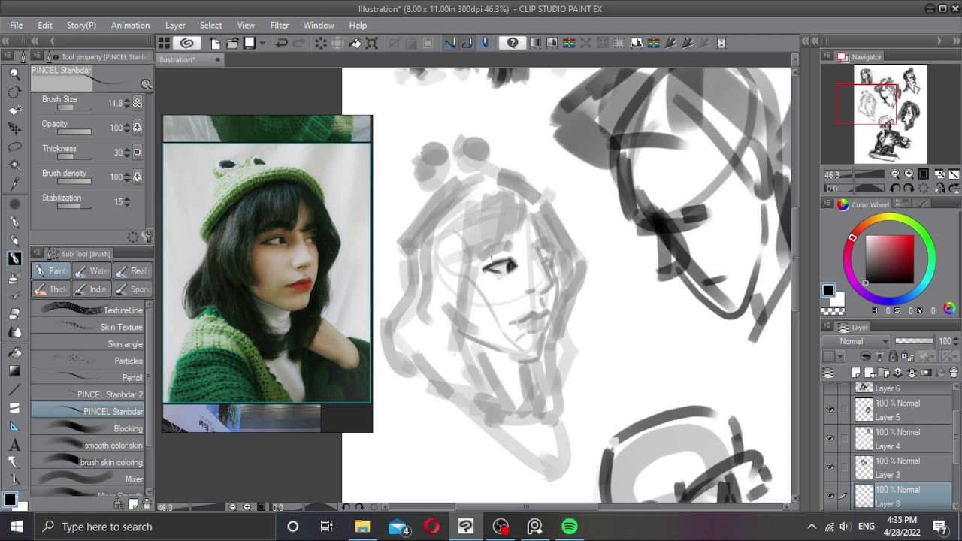
mouse_move(483, 267)
mouse_down()
mouse_move(501, 261)
mouse_move(493, 267)
mouse_up()
key(ctrl+z)
drag(481, 267, 515, 257)
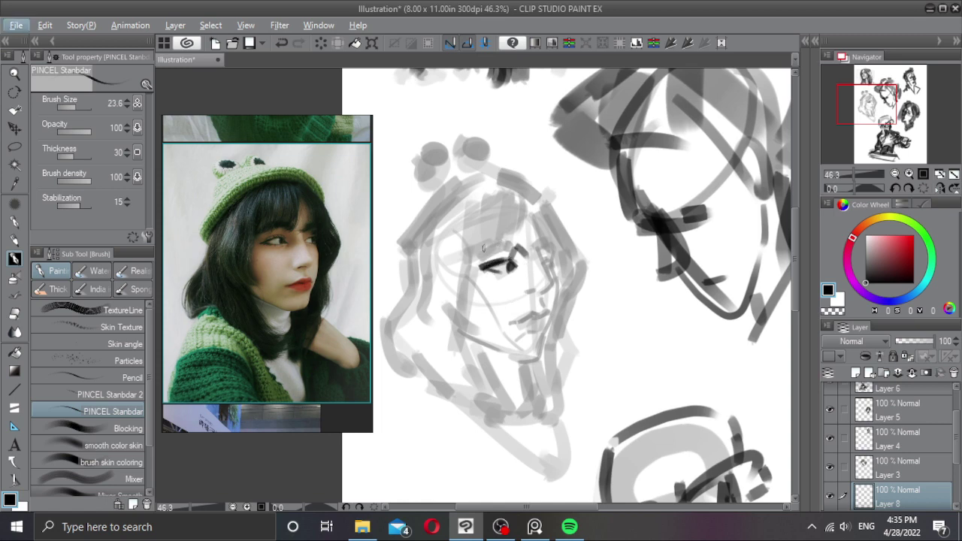
Step: Rework the near eye and block in its eyebrow with the brush enlarged to 32.6, undoing strokes that miss
mouse_move(507, 244)
ctrl+alt+mouse_down()
mouse_move(516, 244)
mouse_move(499, 240)
ctrl+alt+mouse_up()
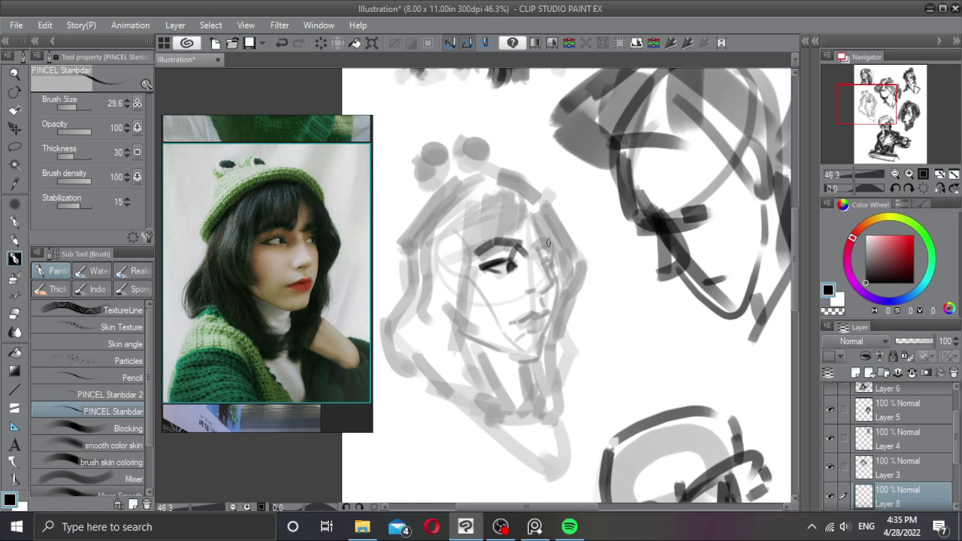
key(ctrl+z)
key(ctrl+z)
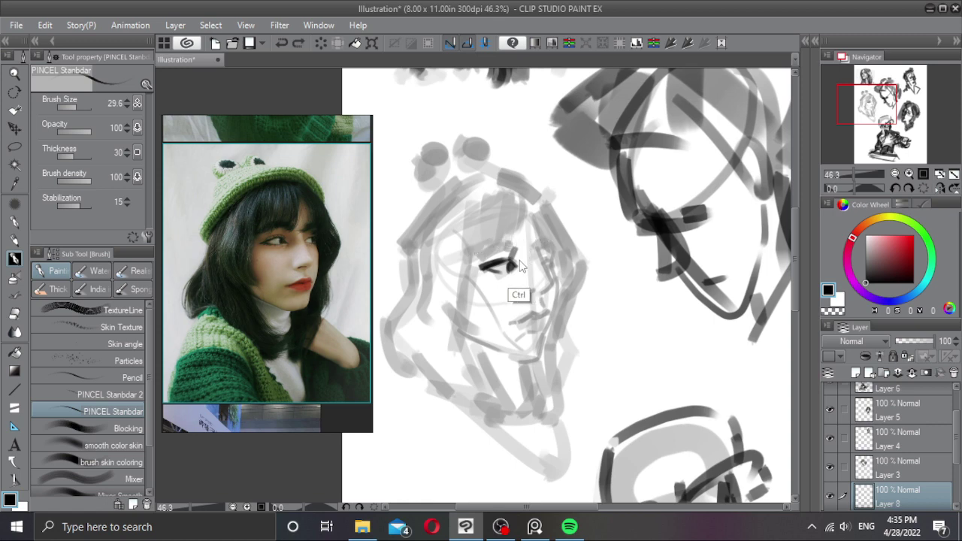
key(ctrl+z)
key(ctrl+z)
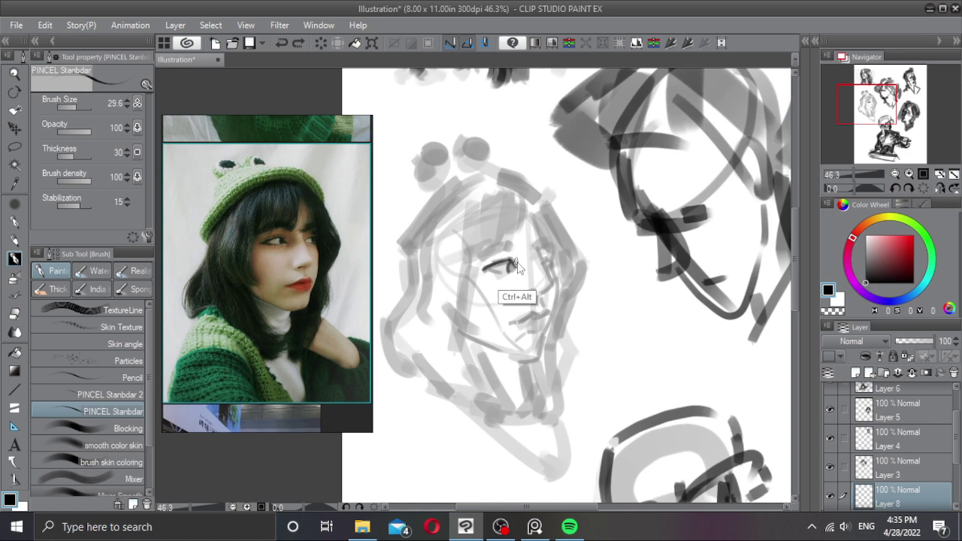
mouse_move(519, 261)
mouse_down()
mouse_move(495, 272)
mouse_move(510, 272)
mouse_move(490, 242)
mouse_move(514, 239)
mouse_move(528, 260)
mouse_up()
key(ctrl+z)
key(ctrl+z)
key(ctrl+z)
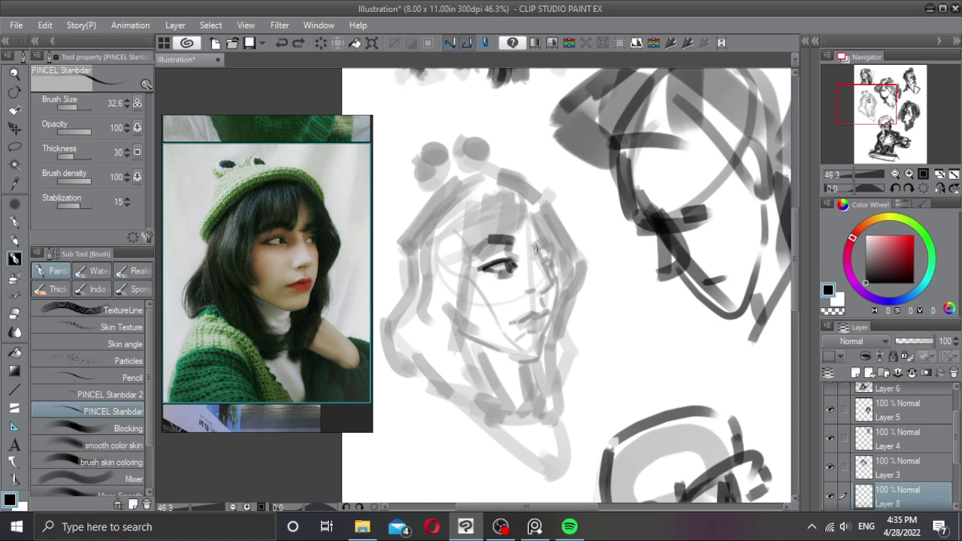
Step: Draw the woman's nose from the brow to the nostril, along with her lips and the shadow beneath them
mouse_move(544, 247)
mouse_down()
mouse_move(547, 237)
mouse_move(538, 257)
mouse_move(554, 282)
mouse_move(541, 292)
mouse_up()
drag(541, 289, 538, 294)
drag(523, 326, 545, 324)
mouse_move(528, 291)
mouse_down()
mouse_move(551, 276)
mouse_move(531, 290)
mouse_move(551, 289)
mouse_move(541, 267)
mouse_move(532, 316)
mouse_move(541, 318)
mouse_move(512, 323)
mouse_up()
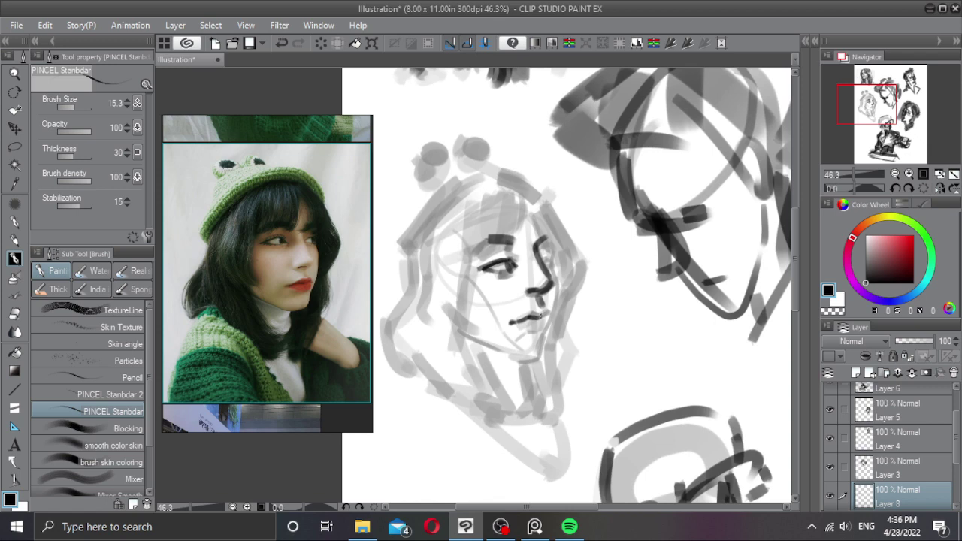
drag(538, 308, 547, 316)
mouse_move(528, 323)
mouse_down()
mouse_move(542, 323)
mouse_move(535, 335)
mouse_up()
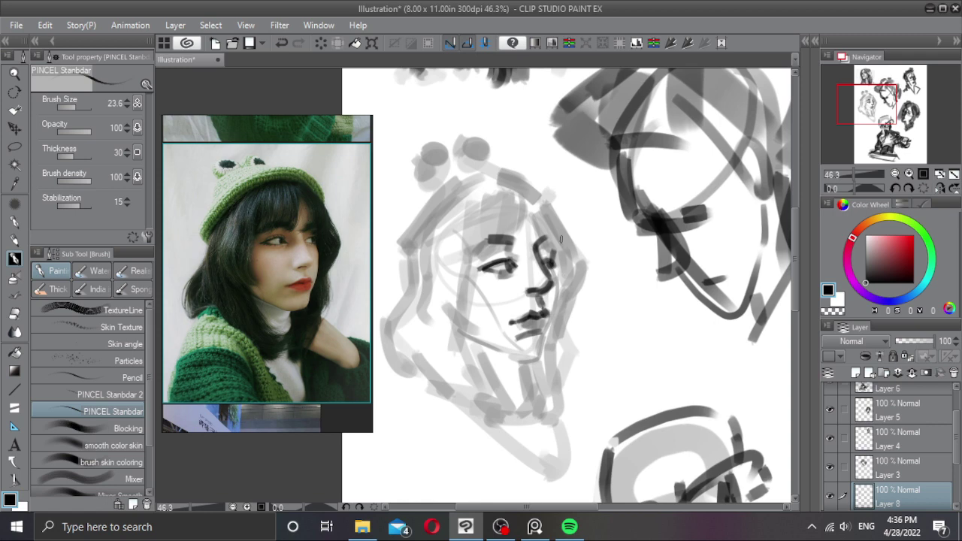
Step: Draw the woman's far eye and eyebrow beside the nose bridge, undoing strokes that miss
drag(558, 250, 556, 266)
key(ctrl+z)
key(ctrl+z)
key(ctrl+z)
mouse_move(538, 257)
mouse_down()
mouse_move(552, 254)
mouse_move(538, 245)
mouse_move(539, 260)
mouse_move(549, 257)
mouse_up()
key(ctrl+z)
key(ctrl+z)
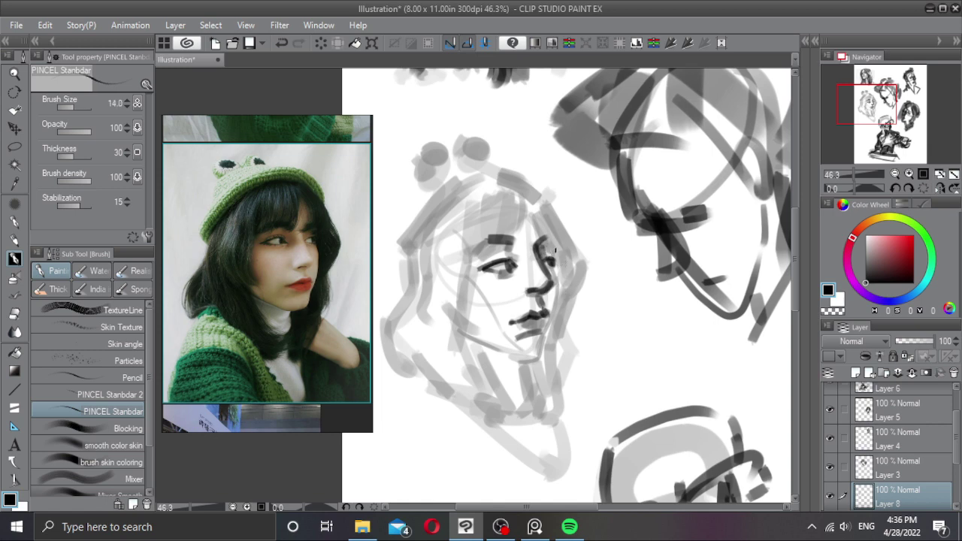
mouse_move(548, 242)
mouse_down()
mouse_move(556, 255)
mouse_move(549, 257)
mouse_up()
key(ctrl+z)
key(ctrl+z)
Step: Draw the curve of the woman's chin and shift it slightly toward the jaw using a lasso selection
drag(557, 274, 557, 287)
mouse_move(546, 340)
mouse_down()
mouse_move(549, 356)
mouse_move(525, 361)
mouse_up()
key(ctrl+z)
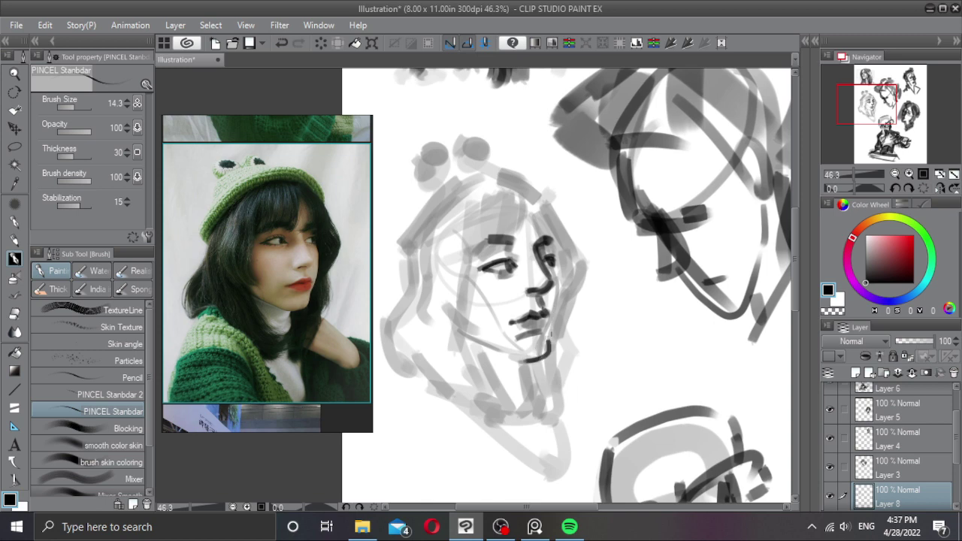
key(m)
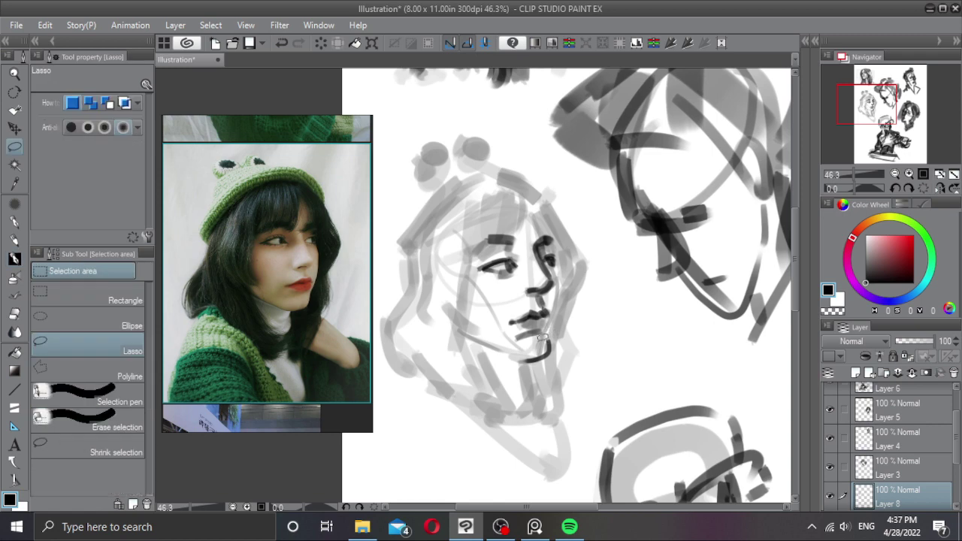
mouse_move(543, 338)
mouse_down()
mouse_move(515, 357)
mouse_move(556, 349)
mouse_up()
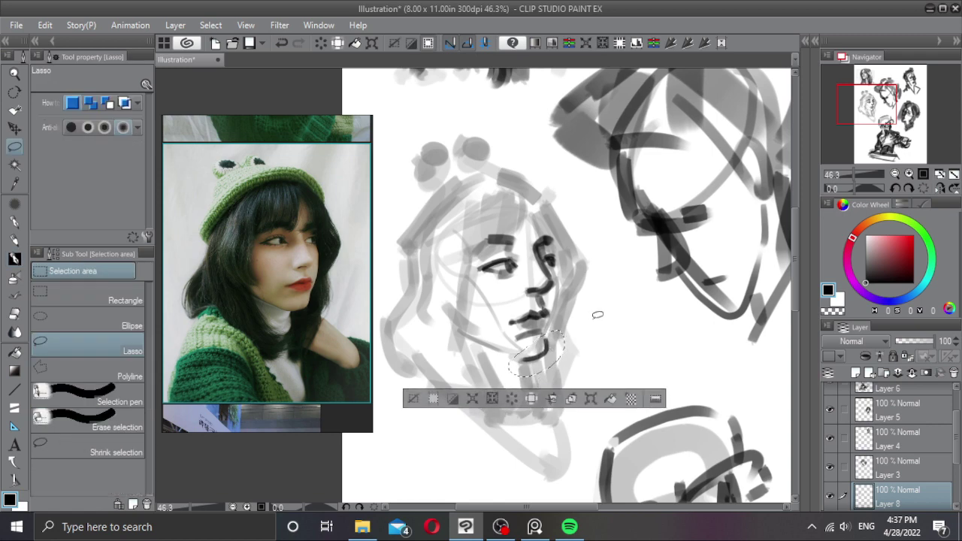
key(ctrl+d)
key(b)
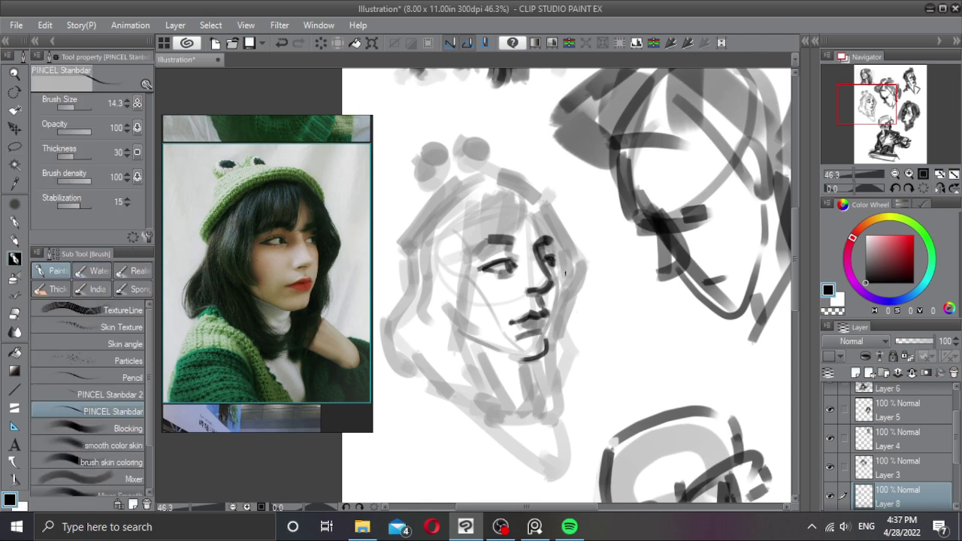
Step: Draw the contour of the far cheek from the eye down to the chin, undoing strokes that miss
key(ctrl+z)
drag(559, 269, 550, 333)
key(ctrl+z)
key(ctrl+z)
mouse_move(560, 267)
mouse_down()
mouse_move(562, 301)
mouse_move(546, 342)
mouse_up()
Step: Draw the near jawline down to the chin, redoing strokes that miss, and clean up the linework with transparent colour
drag(470, 331, 517, 355)
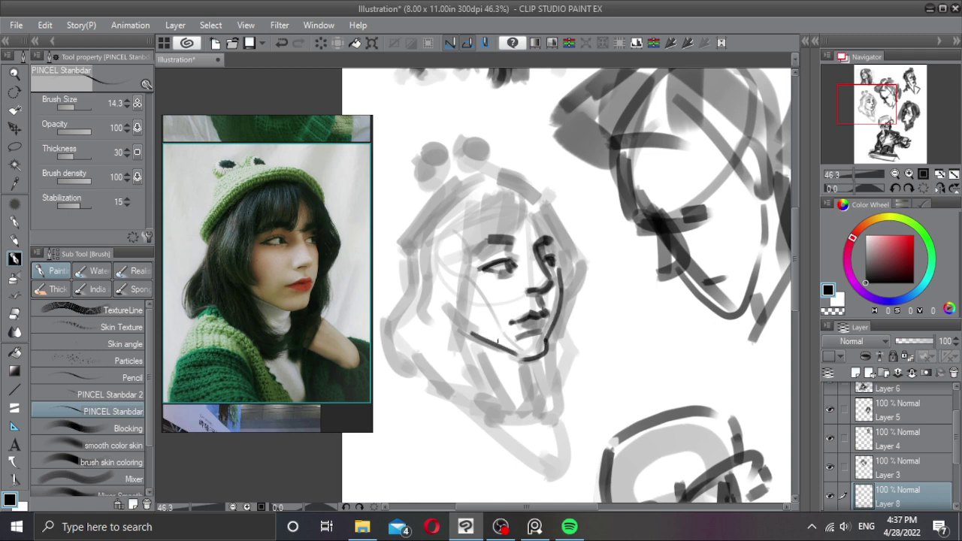
key(ctrl+z)
drag(471, 331, 519, 356)
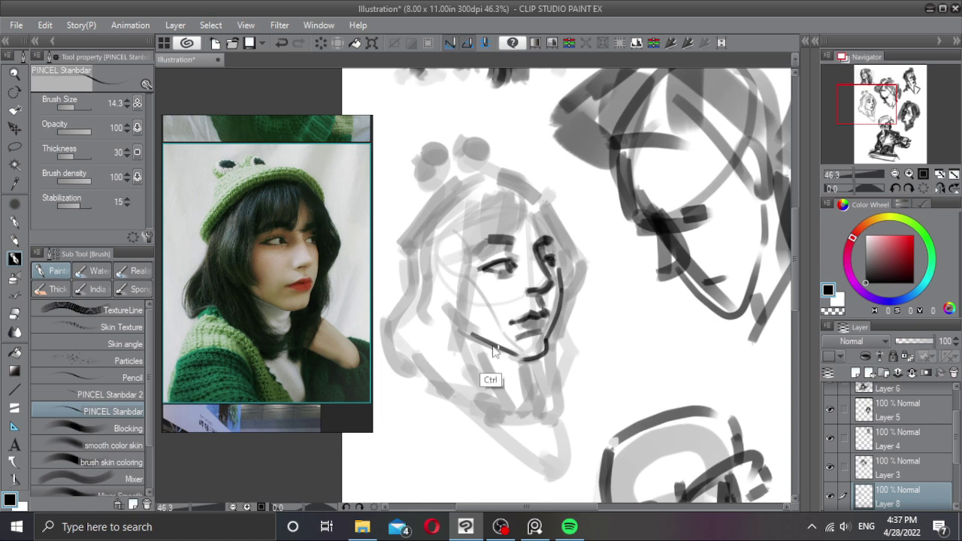
key(ctrl+z)
mouse_move(466, 325)
mouse_down()
mouse_move(532, 351)
mouse_move(494, 343)
mouse_up()
key(c)
key(c)
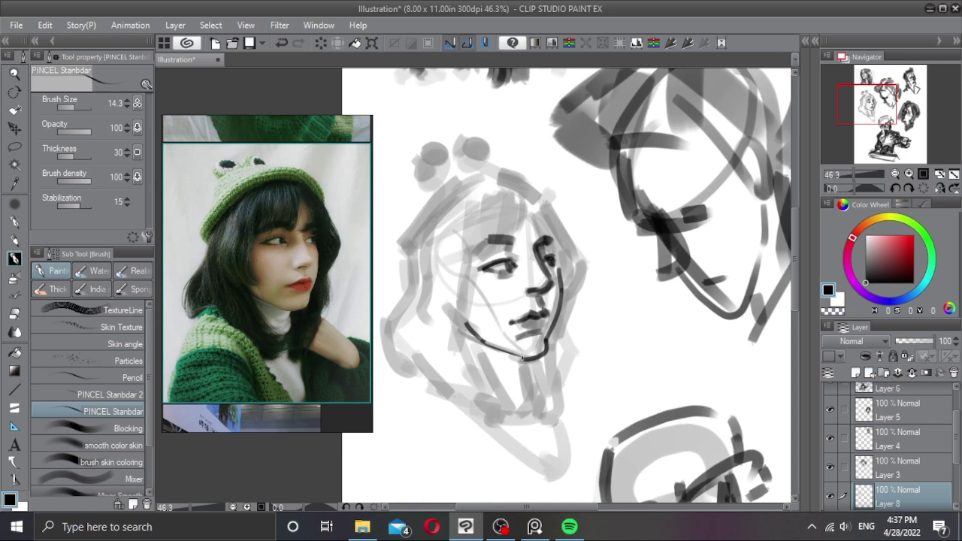
key(c)
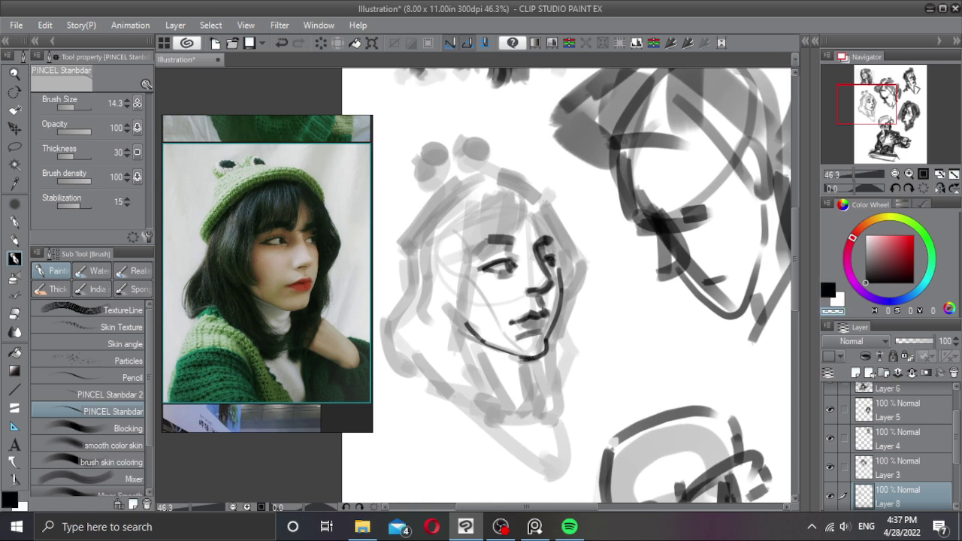
Step: Lower the opacity of Layer 2 to 38% and make Layer 8 active again
scroll(544, 260, down, 2)
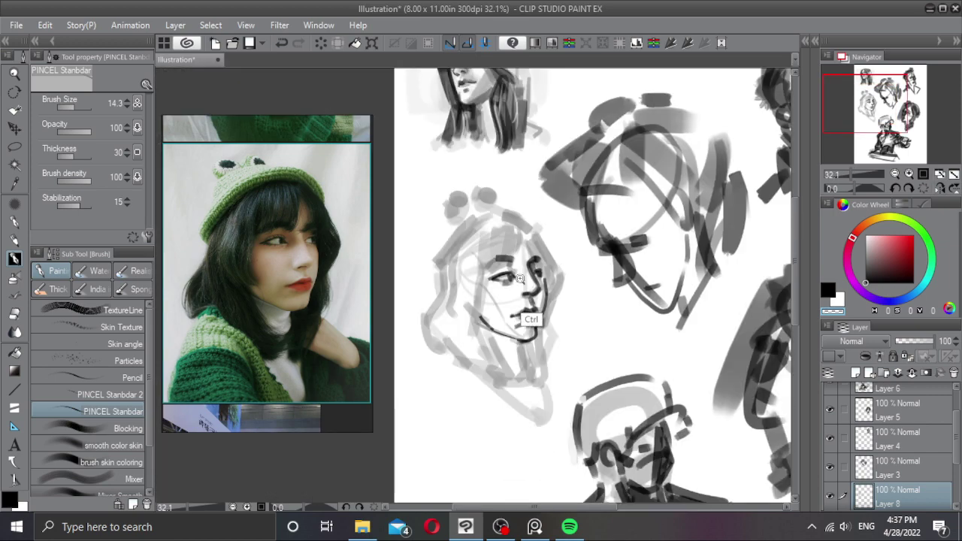
scroll(557, 275, up, 1)
scroll(556, 277, up, 1)
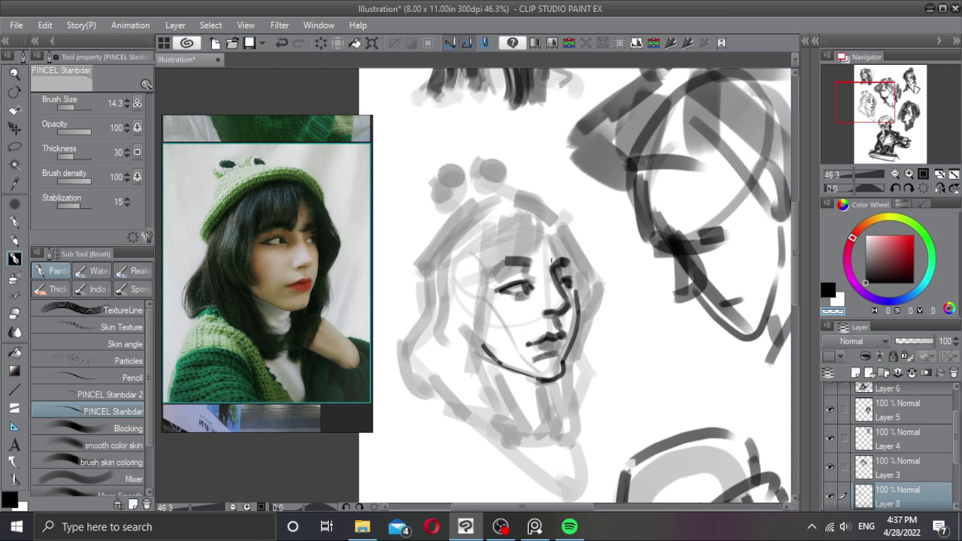
scroll(536, 278, up, 1)
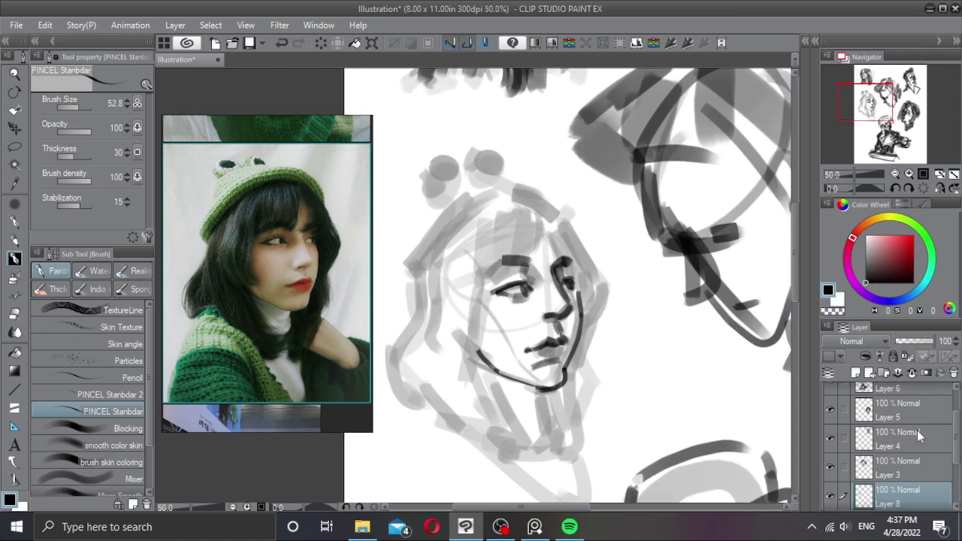
drag(957, 436, 957, 448)
click(901, 487)
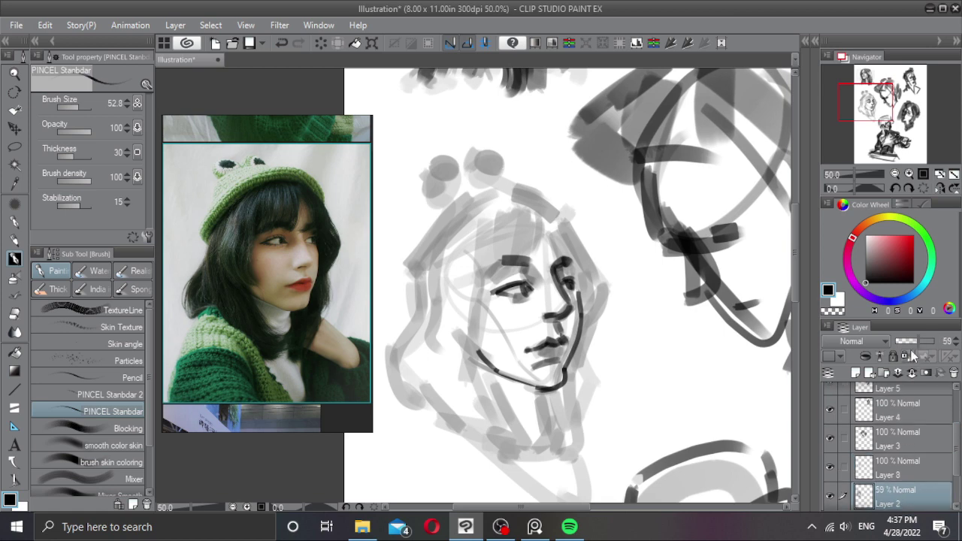
click(909, 343)
click(883, 479)
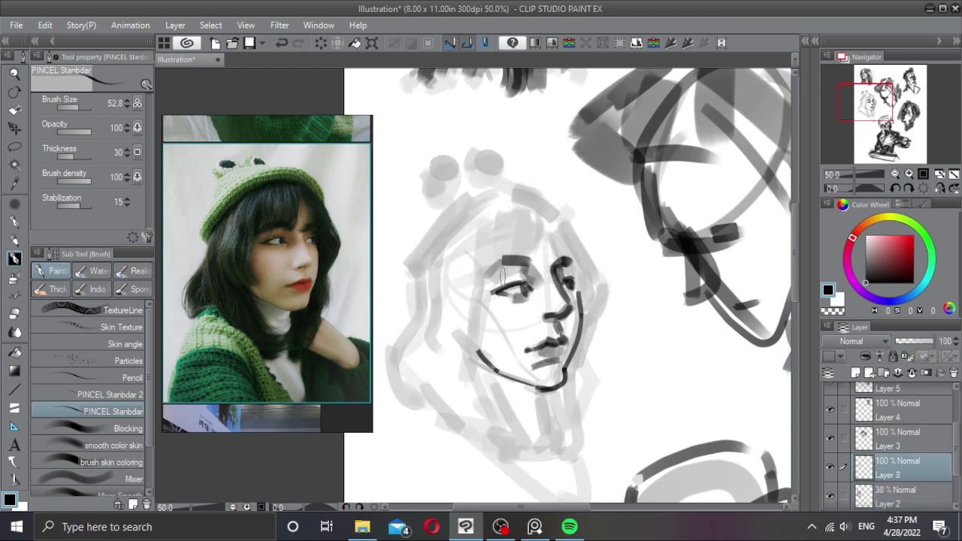
Step: Shade around the near eye and along the cheek and jaw, enlarging the brush to 126.5 and undoing strokes that miss
mouse_move(489, 288)
mouse_down()
mouse_move(504, 266)
mouse_move(496, 279)
mouse_up()
key(ctrl+z)
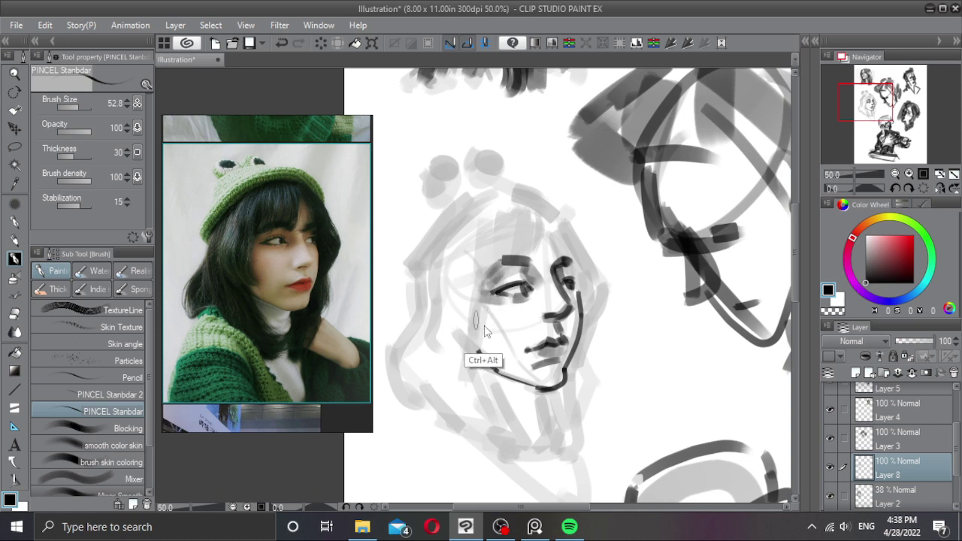
drag(487, 326, 493, 328)
drag(474, 295, 511, 357)
key(ctrl+z)
drag(472, 327, 490, 336)
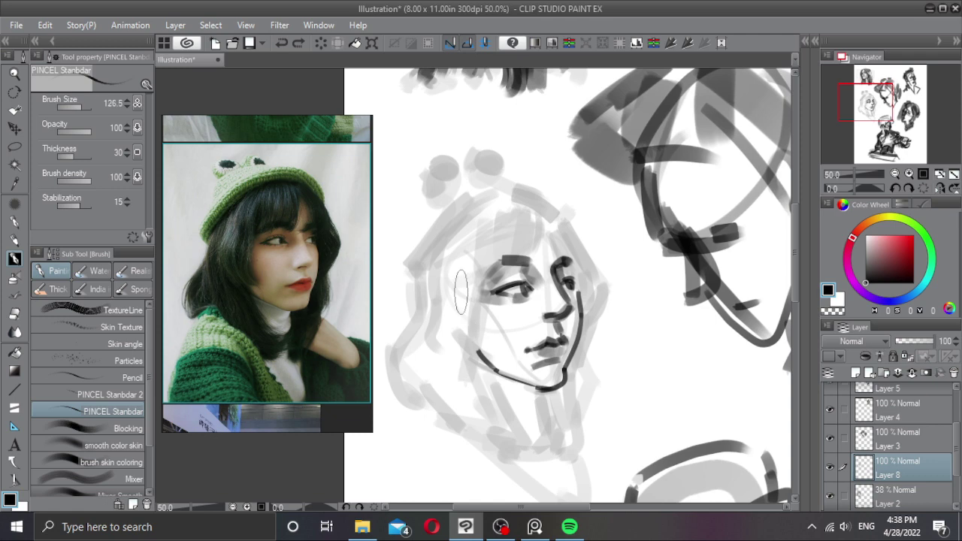
drag(461, 292, 546, 395)
key(ctrl+z)
mouse_move(465, 311)
mouse_down()
mouse_move(510, 371)
mouse_move(556, 393)
mouse_up()
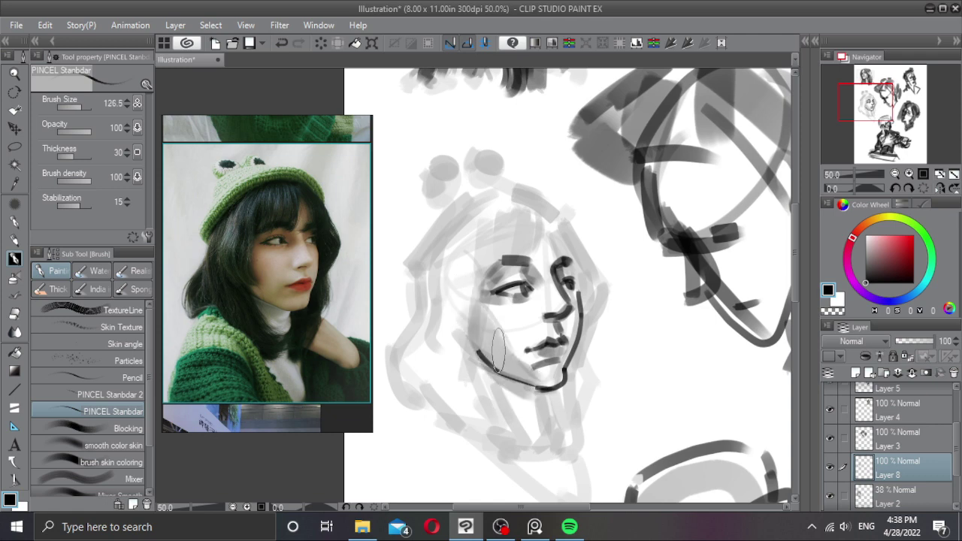
Step: Shade the near cheek and the area below the lower lip with a smaller brush, undoing strokes that miss
mouse_move(495, 325)
mouse_down()
mouse_move(515, 346)
mouse_move(509, 320)
mouse_move(498, 320)
mouse_move(511, 319)
mouse_move(503, 288)
mouse_up()
key(ctrl+z)
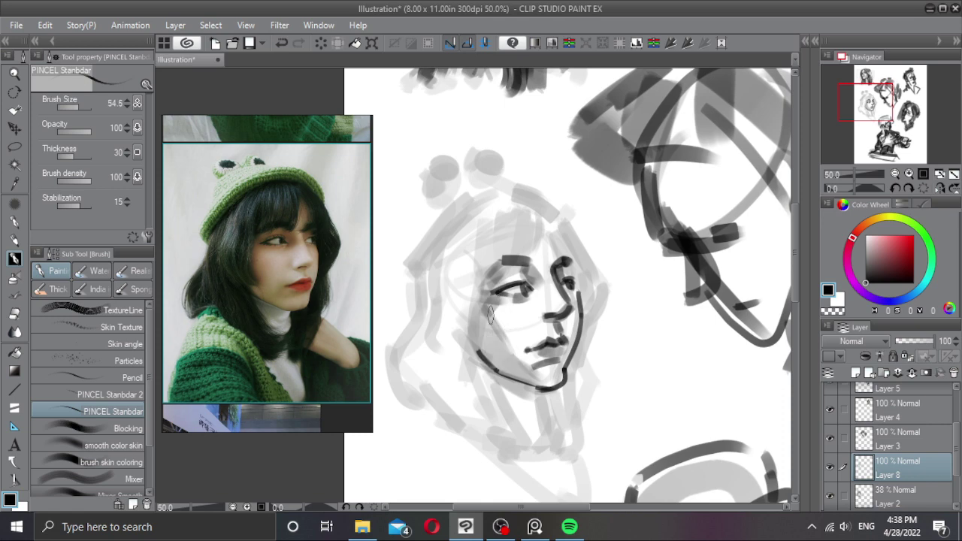
drag(483, 336, 484, 361)
mouse_move(529, 369)
mouse_down()
mouse_move(571, 359)
mouse_move(560, 360)
mouse_up()
key(ctrl+z)
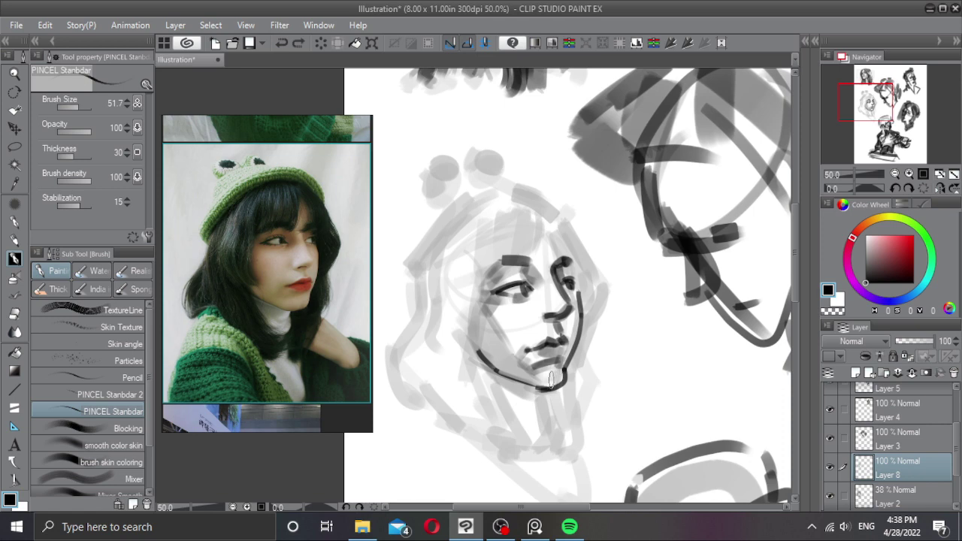
Step: Add shading along the chin and darken both eyes, undoing the stroke that misses
key(ctrl)
key(ctrl+z)
drag(536, 388, 563, 372)
drag(569, 288, 567, 288)
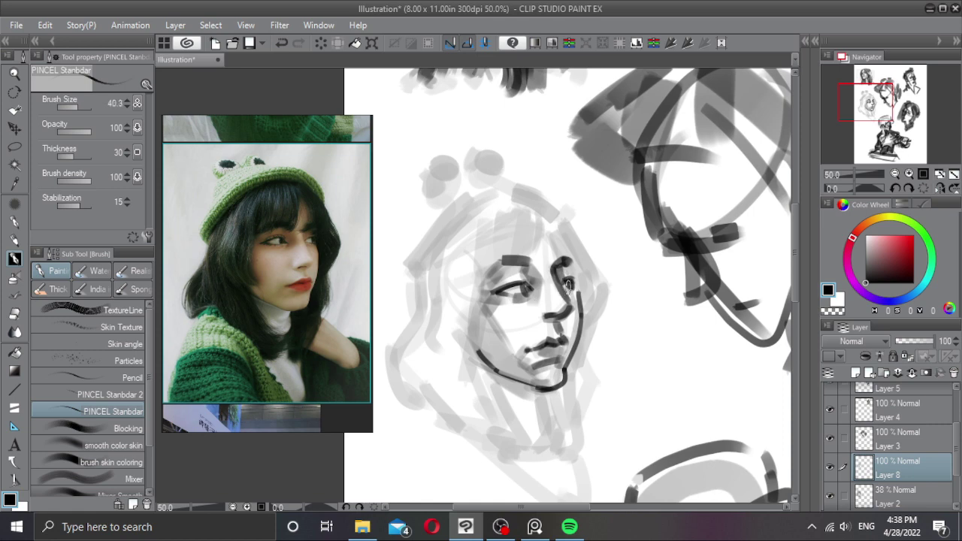
mouse_move(494, 290)
mouse_down()
mouse_move(514, 279)
mouse_move(526, 289)
mouse_up()
Step: Draw thin neck lines descending from the jaw with the brush at 6.8, undoing the stroke that misses
drag(508, 370, 533, 434)
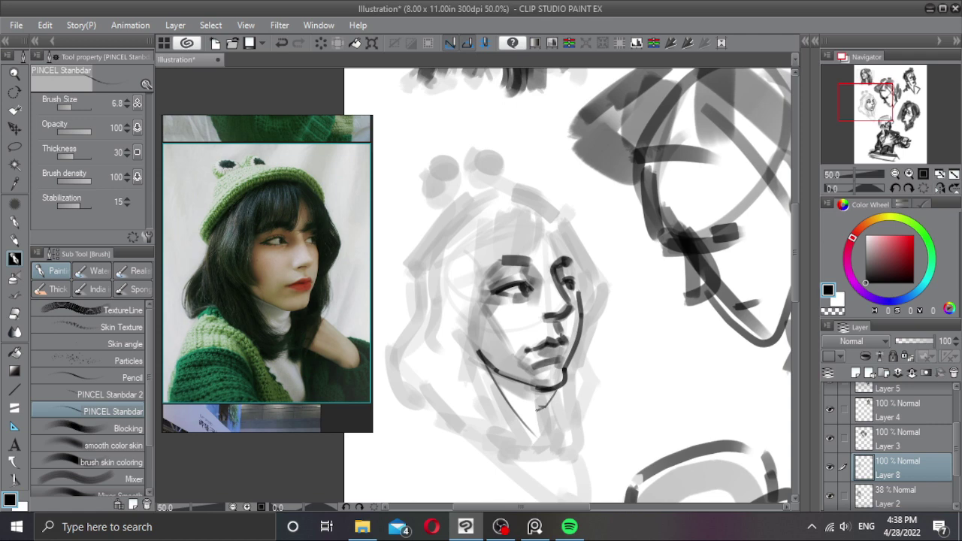
mouse_move(517, 397)
mouse_down()
mouse_move(548, 386)
mouse_move(515, 389)
mouse_move(499, 372)
mouse_move(486, 374)
mouse_move(541, 403)
mouse_up()
key(ctrl+z)
Step: Trim the shadow spilling over the jaw with transparent colour on Layer 9 and darken it directly under the jawline
key(c)
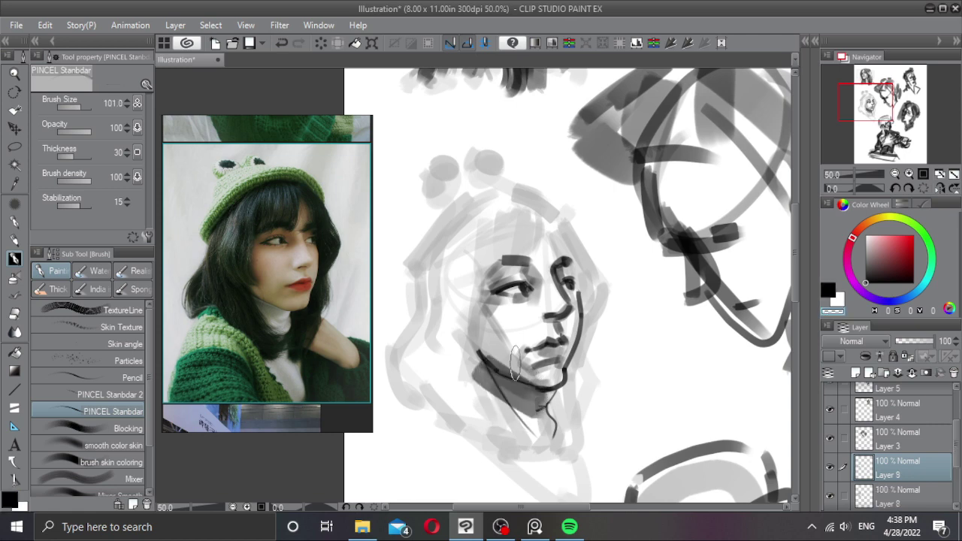
drag(502, 355, 484, 346)
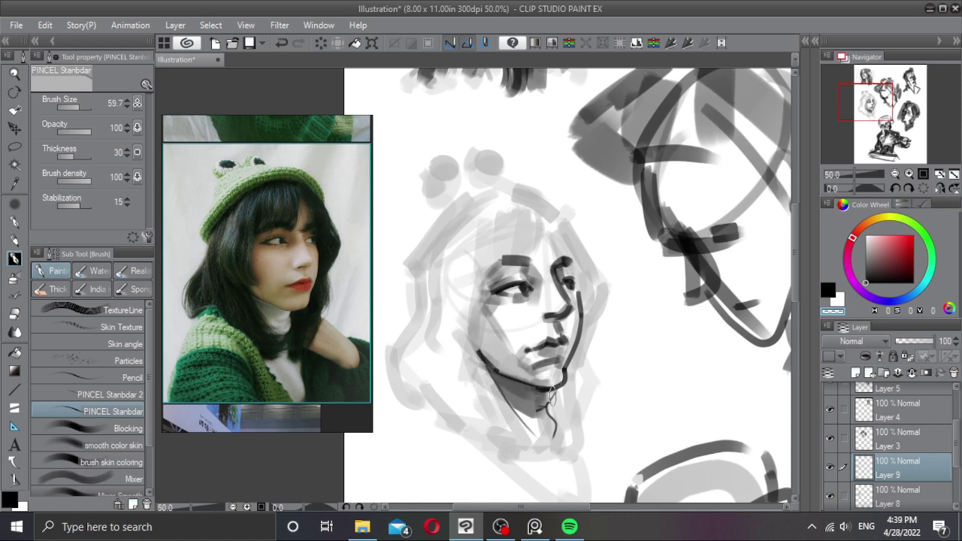
key(c)
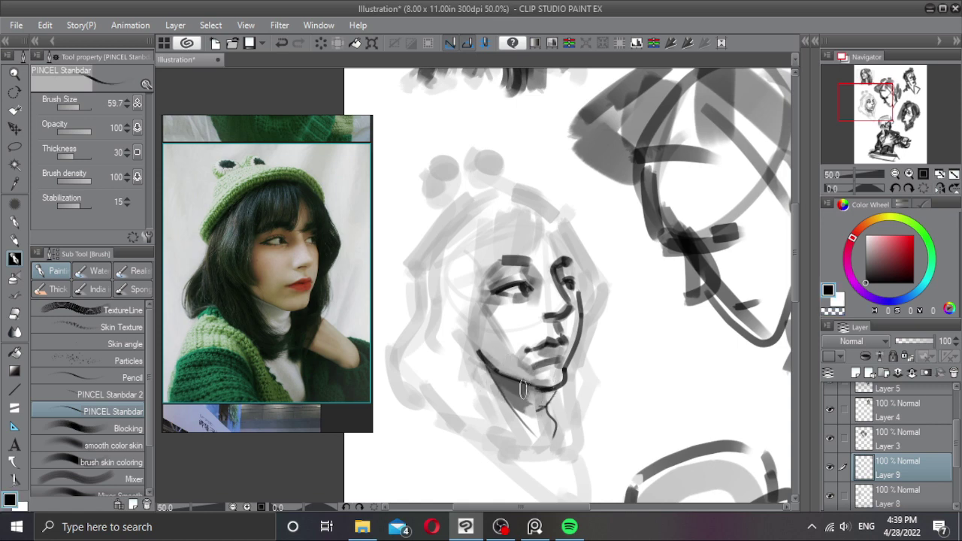
drag(518, 389, 559, 388)
key(ctrl+z)
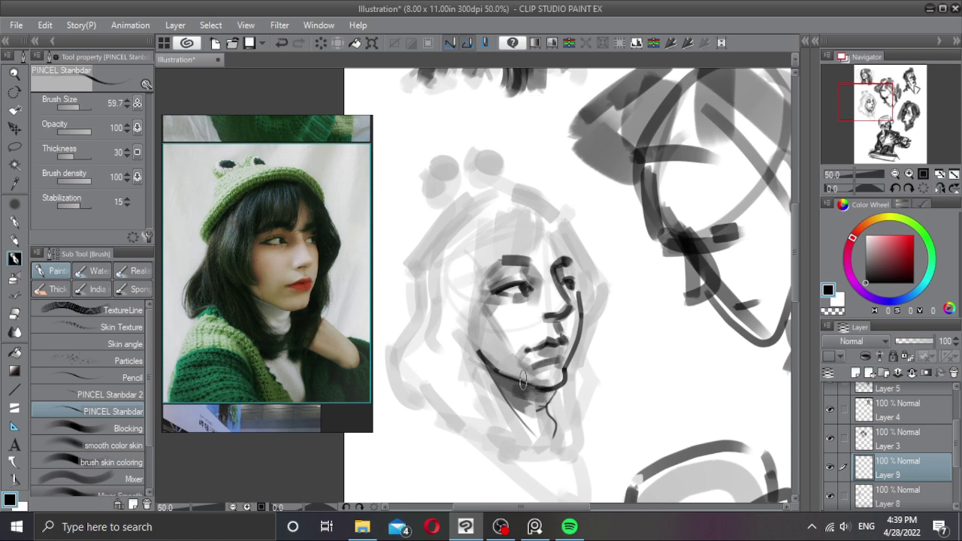
drag(485, 365, 562, 387)
Step: Shade the near side of the neck and trim its outer edge with transparent colour
key(c)
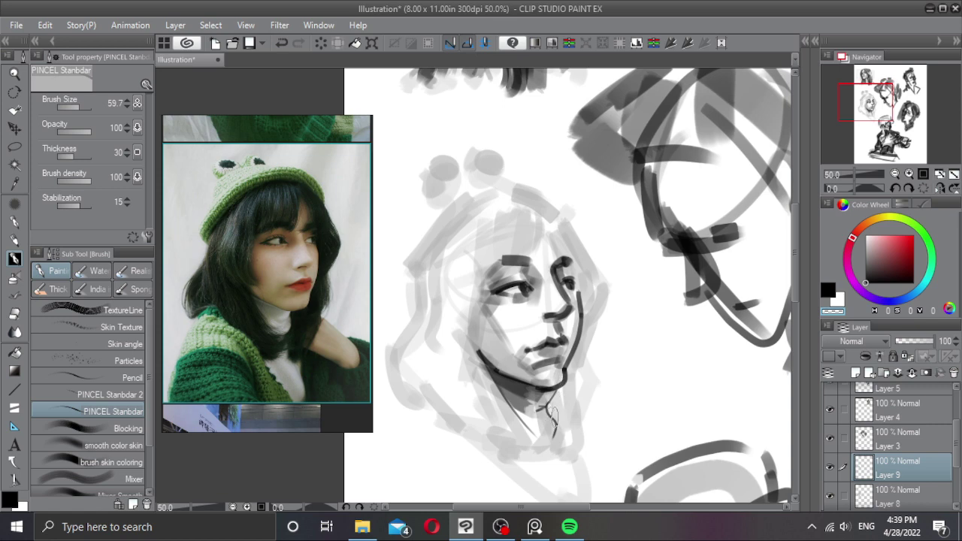
key(ctrl+z)
key(c)
drag(498, 400, 538, 444)
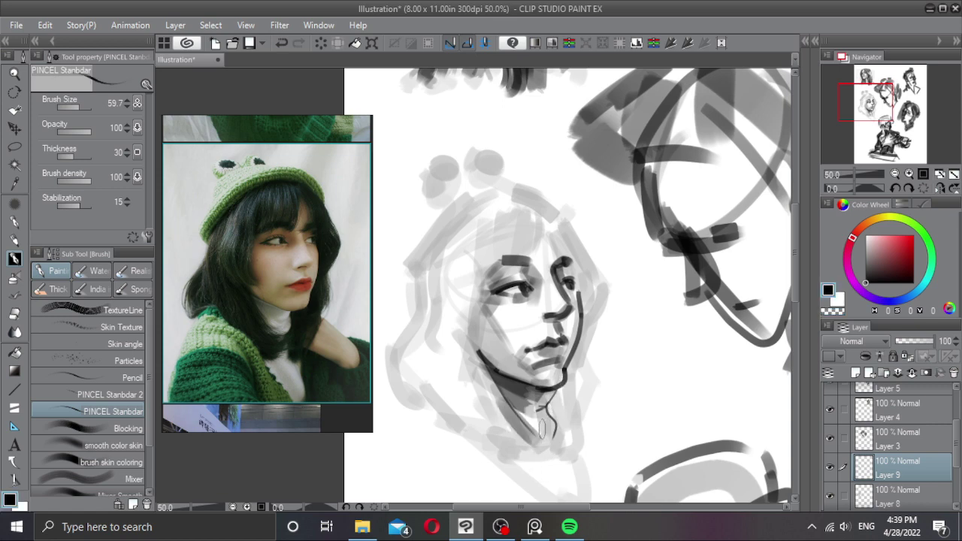
key(c)
drag(489, 395, 528, 448)
key(c)
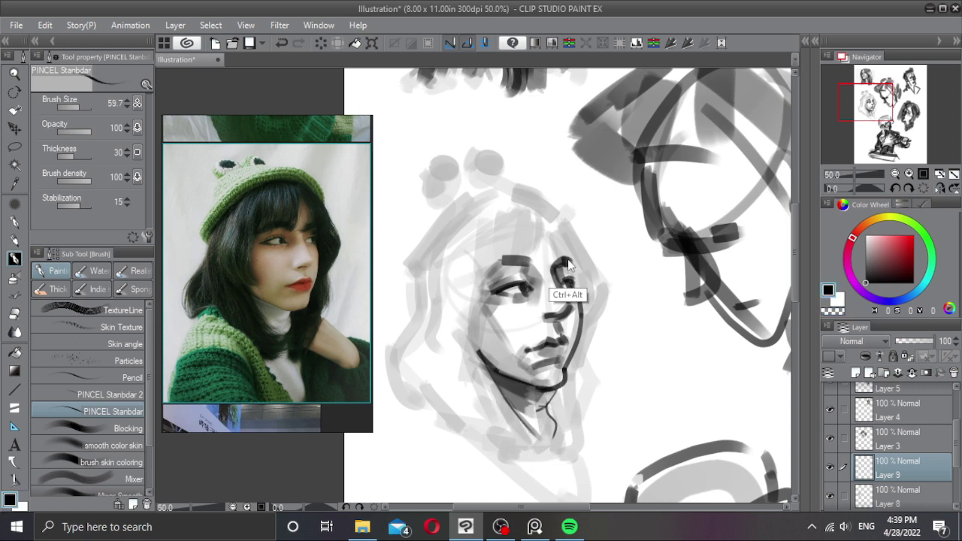
Step: Draw the hair strands framing the forehead and near cheek, and outline the outer edge of the near-side hair
mouse_move(571, 263)
mouse_down()
mouse_move(562, 252)
mouse_move(488, 264)
mouse_move(476, 346)
mouse_move(489, 341)
mouse_up()
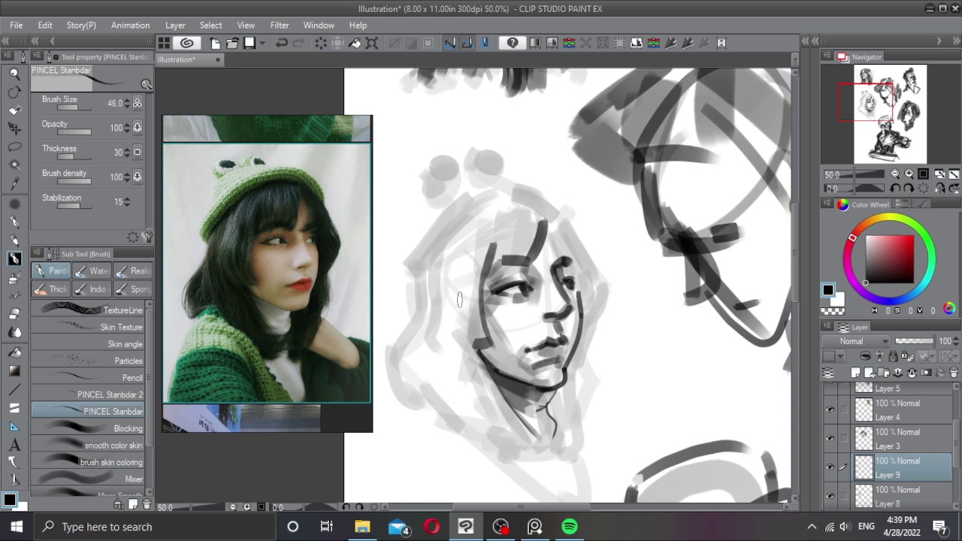
drag(459, 299, 469, 330)
key(ctrl+z)
drag(463, 294, 464, 329)
ctrl+alt+drag(486, 361, 472, 357)
mouse_move(436, 263)
mouse_down()
mouse_move(392, 385)
mouse_move(430, 399)
mouse_up()
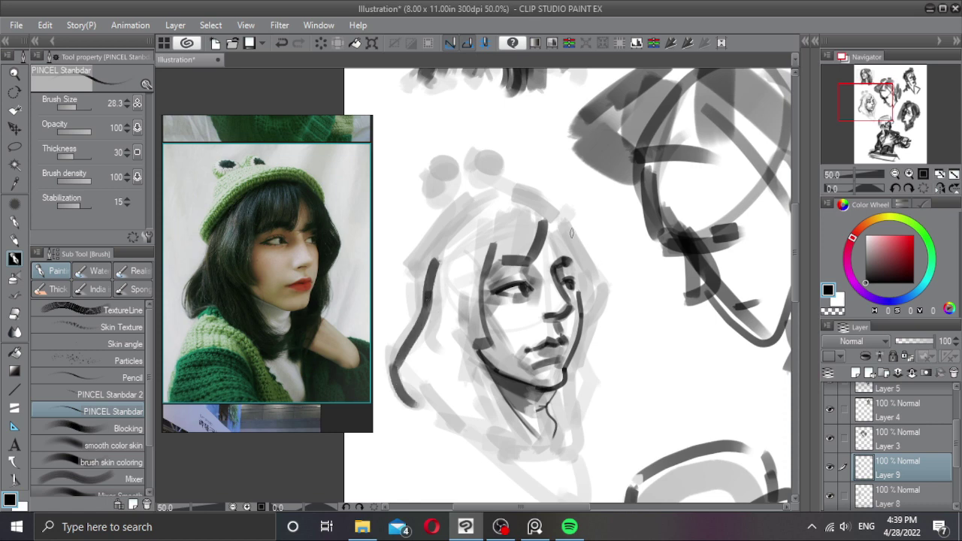
Step: Outline the outer edge of the far-side hair from the hat down to the neck, redoing strokes that miss
drag(571, 233, 608, 303)
key(ctrl+z)
mouse_move(569, 232)
mouse_down()
mouse_move(608, 295)
mouse_move(598, 332)
mouse_up()
key(ctrl+z)
key(ctrl+z)
mouse_move(563, 220)
mouse_down()
mouse_move(622, 291)
mouse_move(599, 306)
mouse_move(588, 383)
mouse_up()
key(ctrl+z)
key(ctrl+z)
drag(595, 330, 585, 401)
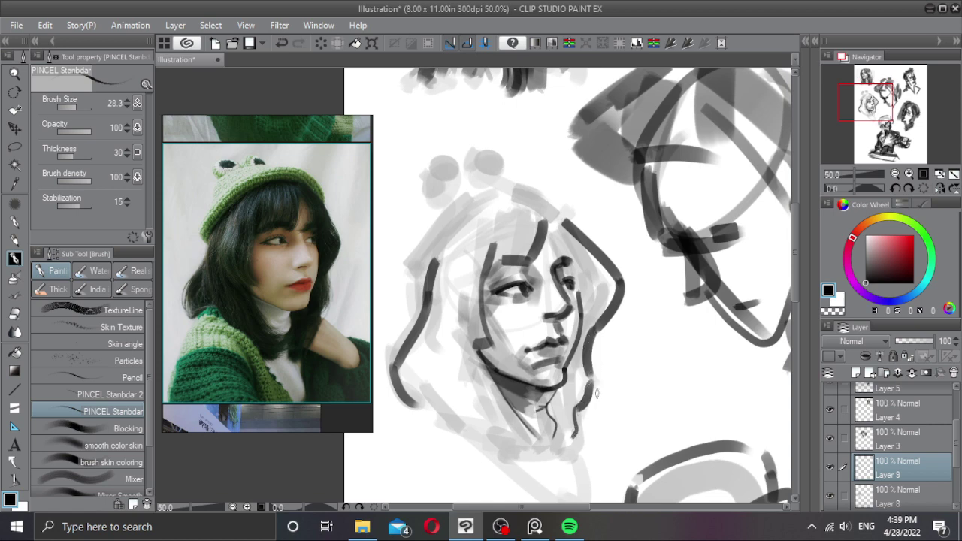
Step: Fill the far-side hair with dark strokes from neck to crown and touch up the bangs, undoing strokes that miss
mouse_move(568, 409)
mouse_down()
mouse_move(559, 402)
mouse_move(554, 413)
mouse_move(569, 439)
mouse_up()
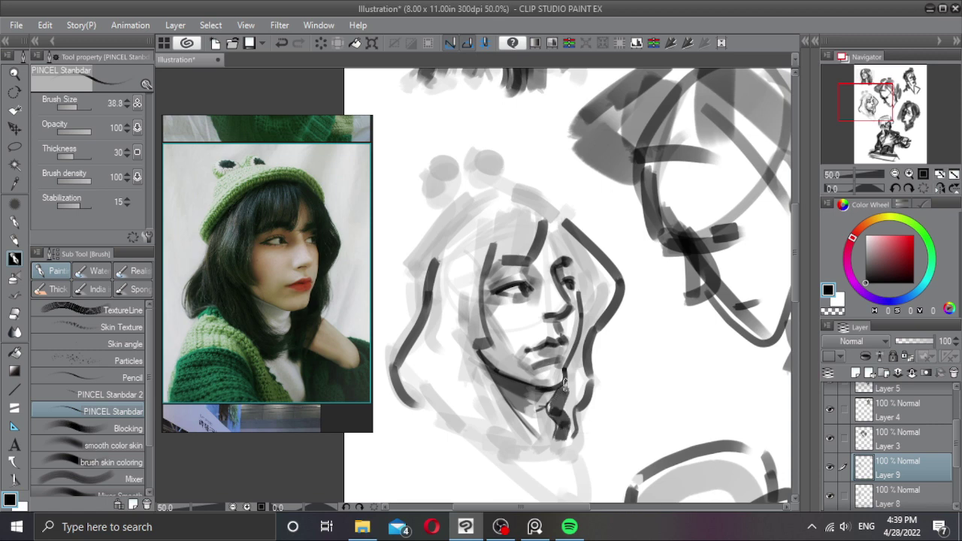
mouse_move(564, 383)
mouse_down()
mouse_move(576, 350)
mouse_move(573, 416)
mouse_move(598, 319)
mouse_move(594, 277)
mouse_move(582, 343)
mouse_up()
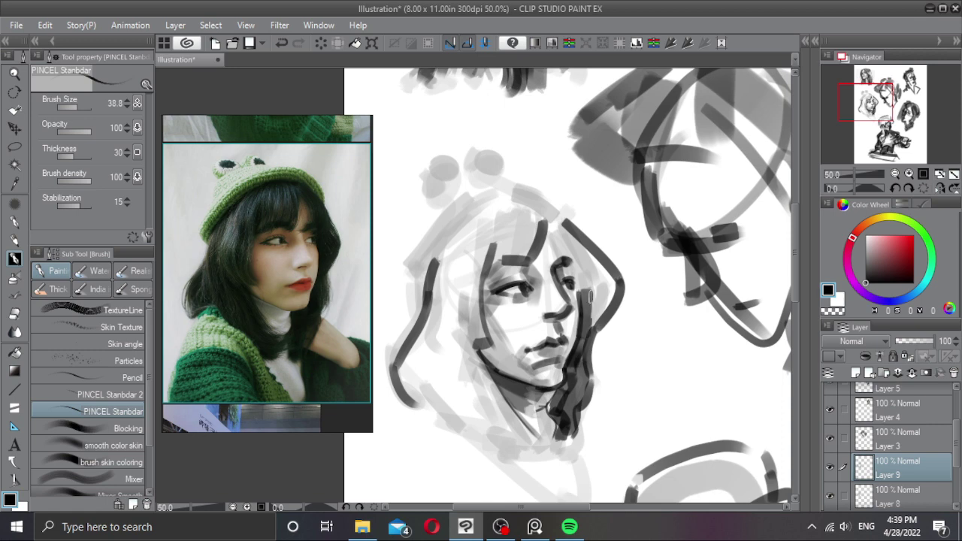
mouse_move(550, 224)
mouse_down()
mouse_move(590, 294)
mouse_move(595, 323)
mouse_move(597, 263)
mouse_move(601, 316)
mouse_up()
key(ctrl+z)
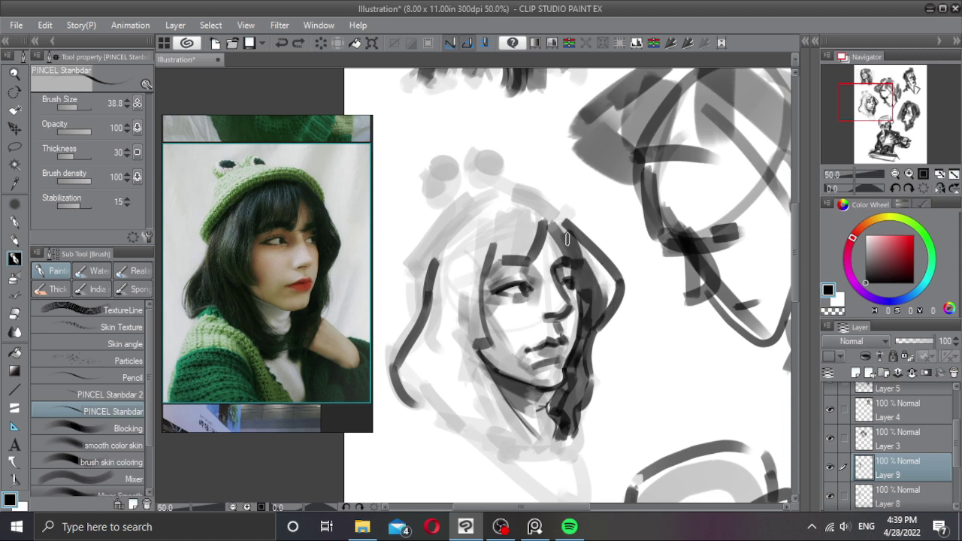
mouse_move(572, 236)
mouse_down()
mouse_move(613, 280)
mouse_move(610, 297)
mouse_up()
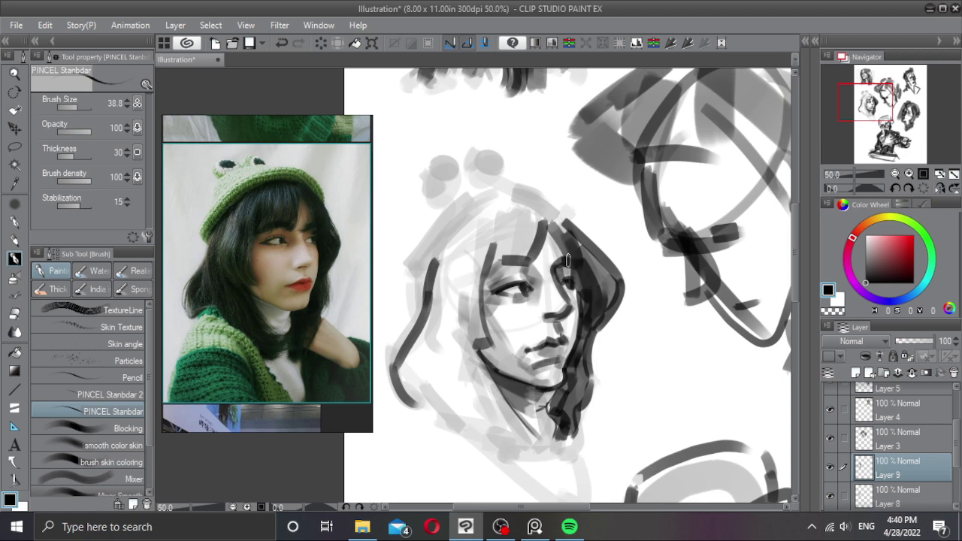
mouse_move(549, 225)
mouse_down()
mouse_move(563, 259)
mouse_move(546, 228)
mouse_move(560, 257)
mouse_move(528, 272)
mouse_up()
key(ctrl+z)
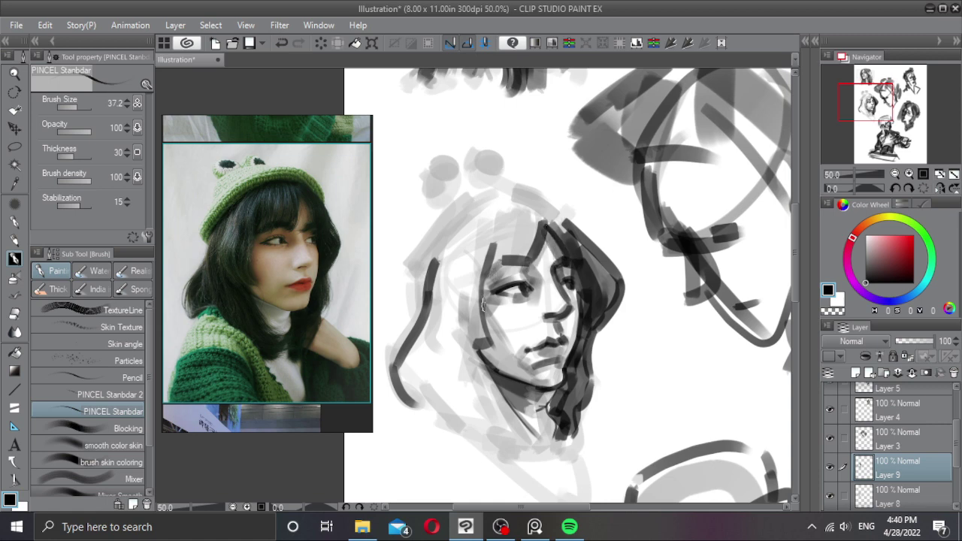
mouse_move(486, 295)
mouse_down()
mouse_move(481, 328)
mouse_move(482, 293)
mouse_up()
Step: Draw the hat brim's curve across the forehead with a thin line, redo it, and thicken it with broader dark strokes
drag(427, 275, 487, 229)
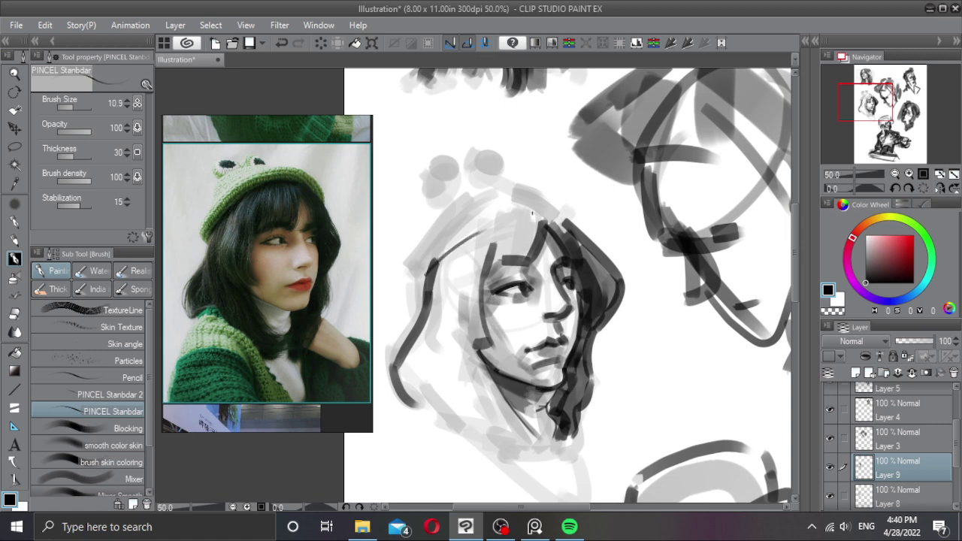
key(ctrl+z)
mouse_move(426, 277)
mouse_down()
mouse_move(490, 222)
mouse_move(559, 218)
mouse_up()
alt+click(491, 232)
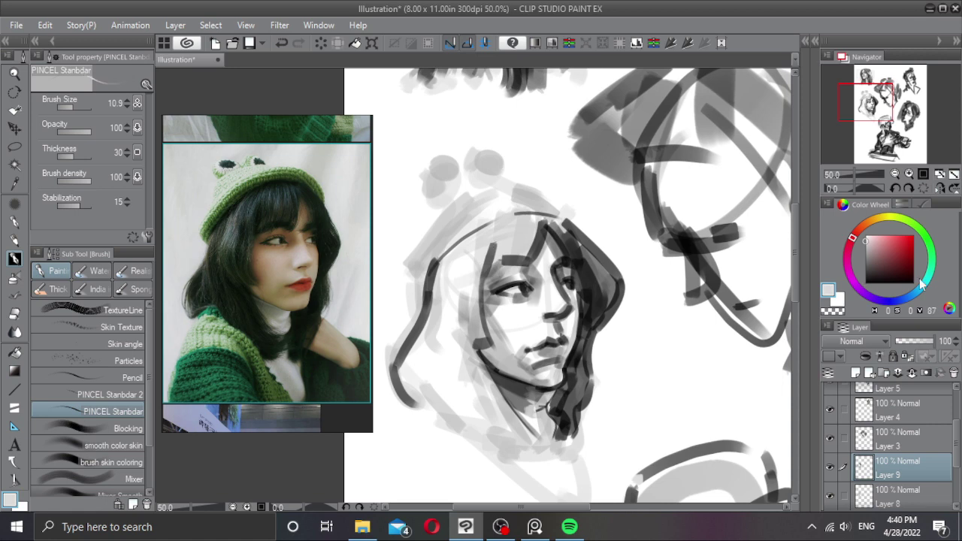
drag(900, 261, 864, 285)
mouse_move(434, 261)
mouse_down()
mouse_move(493, 216)
mouse_move(469, 234)
mouse_move(508, 211)
mouse_move(544, 213)
mouse_up()
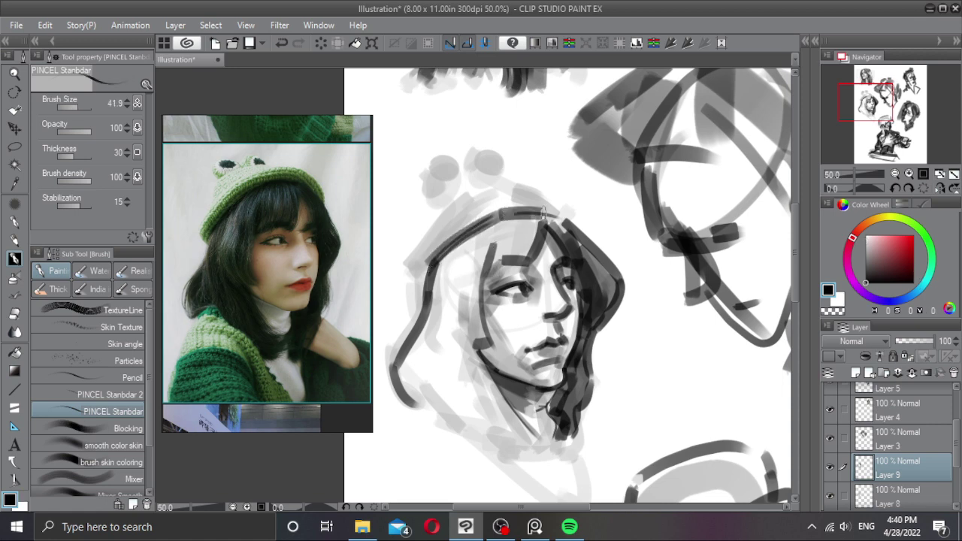
Step: Add short strokes for the outer edges of the hat brim, undoing those that miss
ctrl+alt+drag(468, 225, 456, 233)
key(ctrl+z)
drag(423, 259, 425, 271)
key(ctrl+z)
Step: Paint the hat's frog eyes with dark pupils and outlines, and clean up their edges with transparent colour
ctrl+alt+drag(430, 195, 434, 195)
mouse_move(466, 169)
mouse_down()
mouse_move(474, 160)
mouse_move(495, 166)
mouse_up()
key(c)
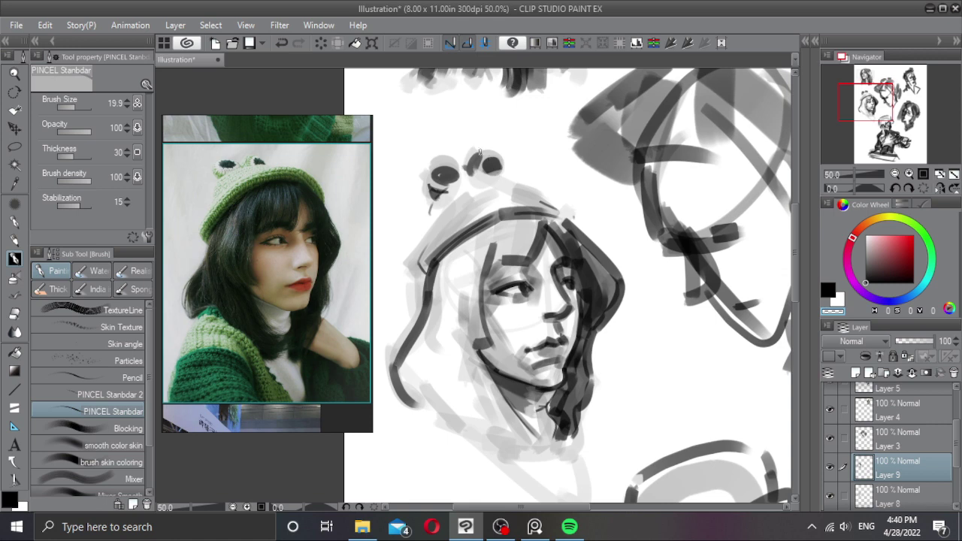
mouse_move(472, 154)
mouse_down()
mouse_move(480, 160)
mouse_move(462, 178)
mouse_up()
key(c)
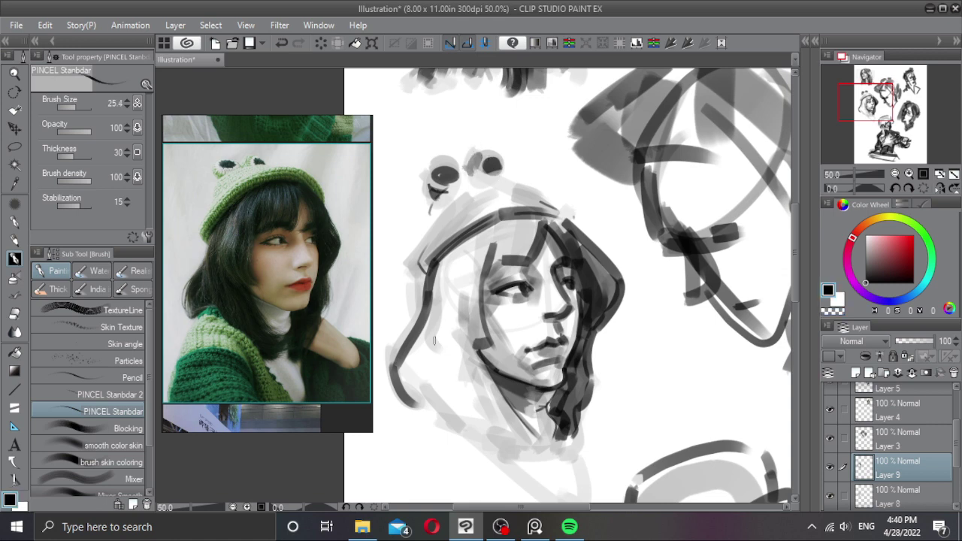
Step: Enlarge the brush slightly and add dark strokes inside the near-side hair
key(bracketright)
key(bracketright)
mouse_move(421, 348)
mouse_down()
mouse_move(406, 373)
mouse_move(421, 347)
mouse_up()
Step: Merge Layer 9 into Layer 8, toggle its visibility to check the drawing, and merge it down into Layer 2
scroll(443, 360, down, 2)
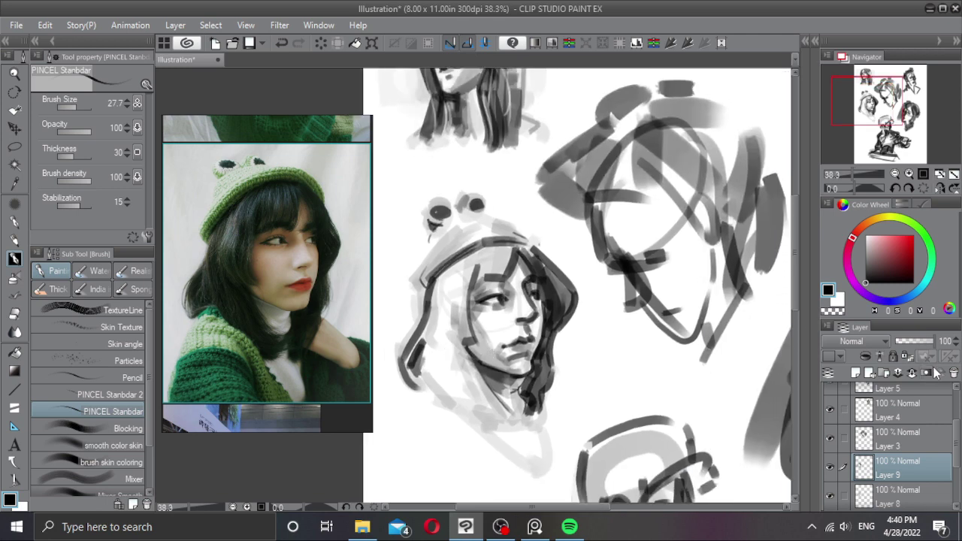
click(912, 372)
click(829, 466)
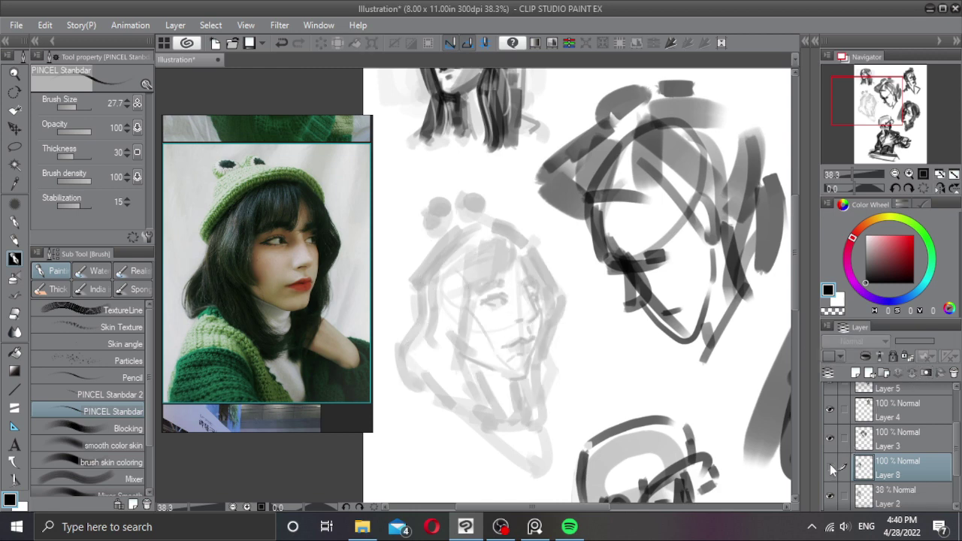
click(830, 466)
click(912, 373)
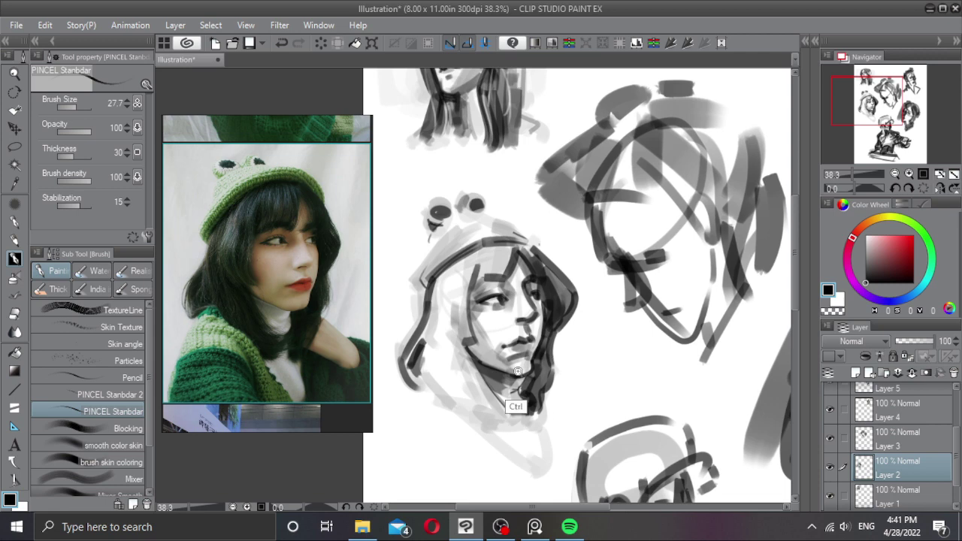
Step: Refine the lips with transparent colour, and shade the chin and near cheek with a dark grey sampled from the jaw
scroll(552, 360, up, 3)
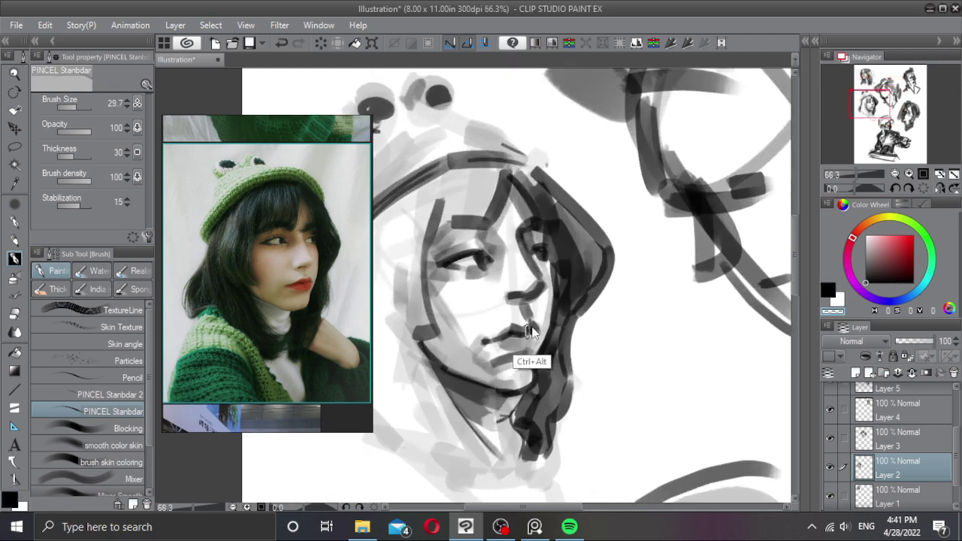
drag(532, 334, 525, 335)
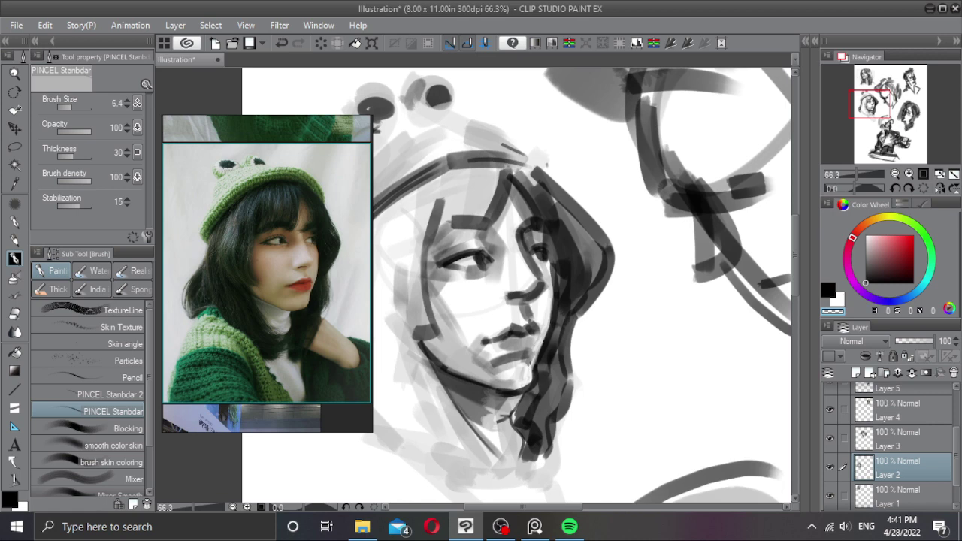
alt+click(522, 389)
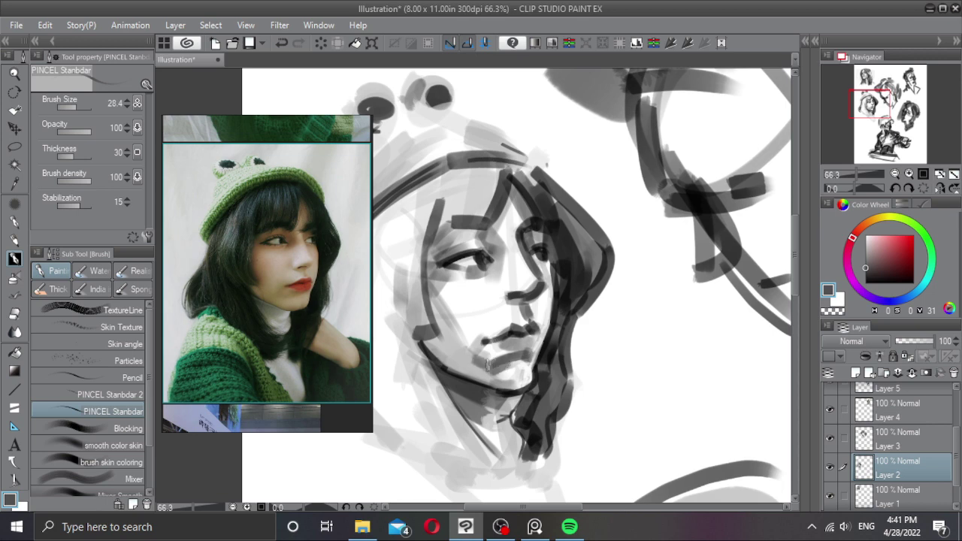
drag(436, 293, 460, 345)
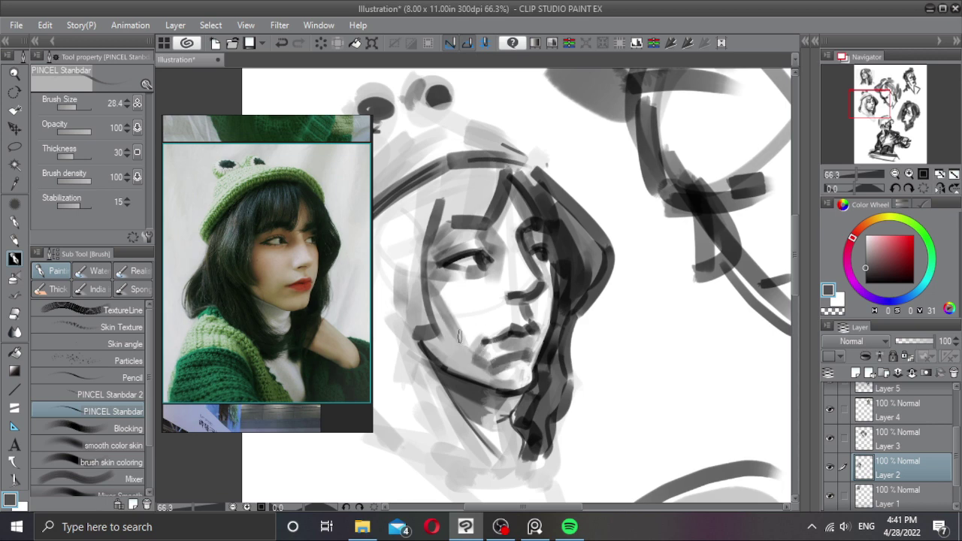
Step: Shade the near cheek down to the mouth with a lighter sampled grey, undoing strokes that miss
key(])
alt+click(438, 306)
mouse_move(435, 308)
mouse_down()
mouse_move(454, 357)
mouse_move(482, 364)
mouse_move(451, 356)
mouse_move(486, 377)
mouse_up()
key(ctrl+z)
key([)
key([)
key([)
key([)
key(ctrl+z)
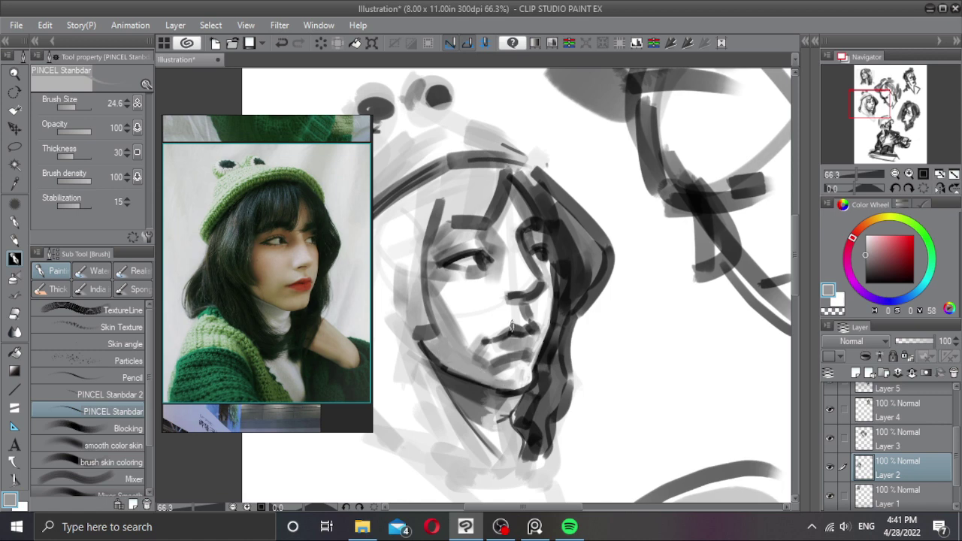
Step: Shade the lower lip and the side of the nose with the light grey, undoing the stroke that misses
mouse_move(513, 343)
mouse_down()
mouse_move(488, 358)
mouse_move(509, 353)
mouse_up()
mouse_move(501, 287)
mouse_down()
mouse_move(504, 302)
mouse_move(512, 296)
mouse_move(504, 302)
mouse_up()
key(ctrl+z)
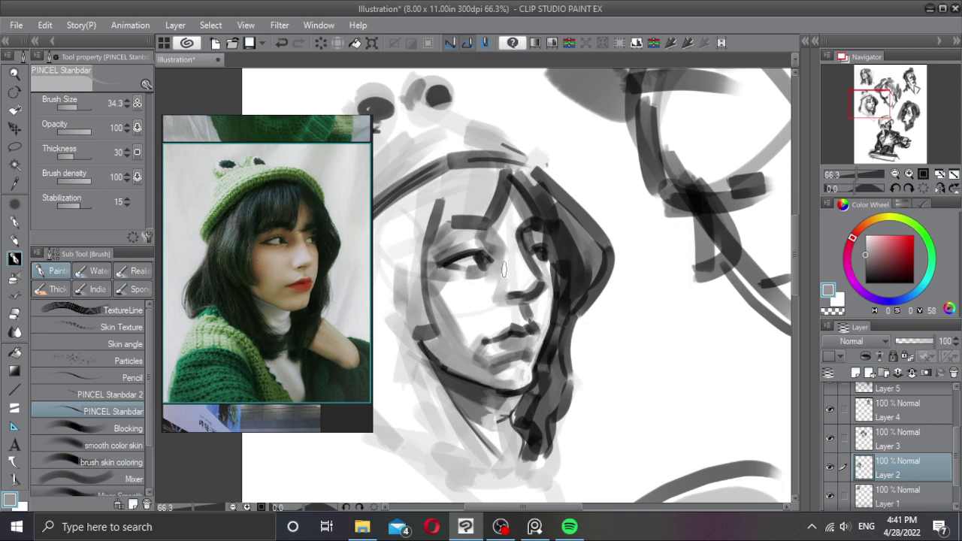
drag(507, 269, 501, 271)
Step: Sample a dark grey beside the near eye and deepen the eye's inner corner and lid, undoing the stroke that misses
alt+click(490, 257)
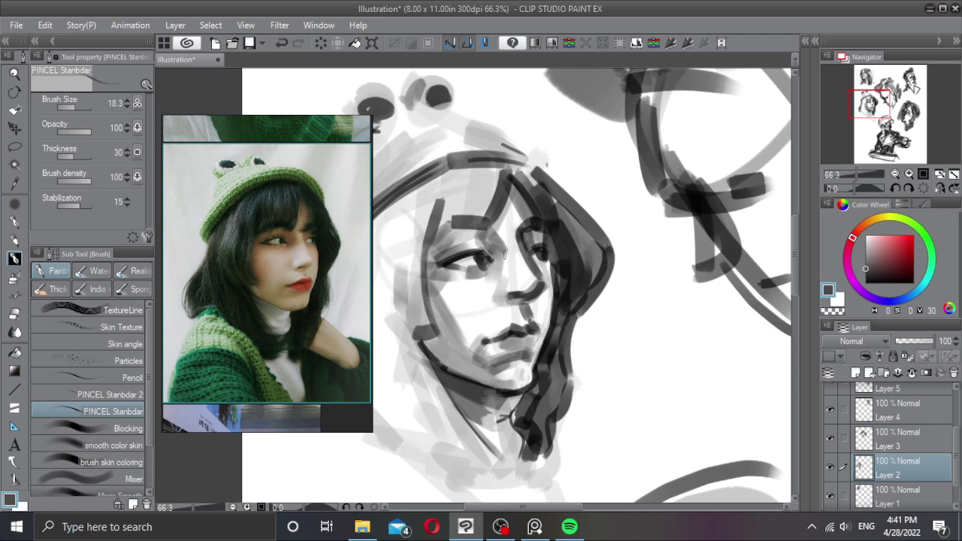
mouse_move(472, 239)
mouse_down()
mouse_move(444, 238)
mouse_move(453, 235)
mouse_move(430, 260)
mouse_up()
key(ctrl+z)
mouse_move(498, 250)
mouse_down()
mouse_move(486, 264)
mouse_move(468, 263)
mouse_up()
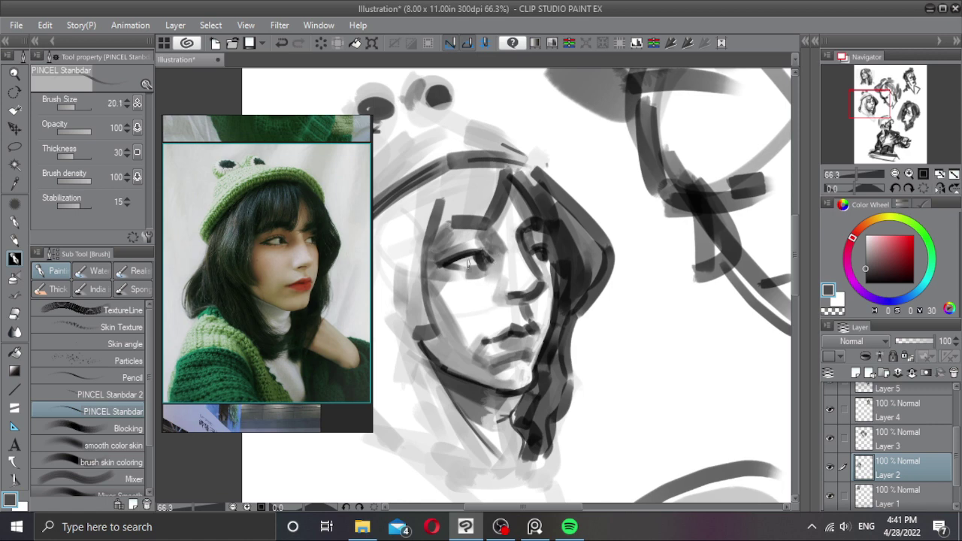
Step: Refine the near eye's pupil and lid with the dark grey and shade beside the nose bridge, undoing the stroke that misses
click(467, 263)
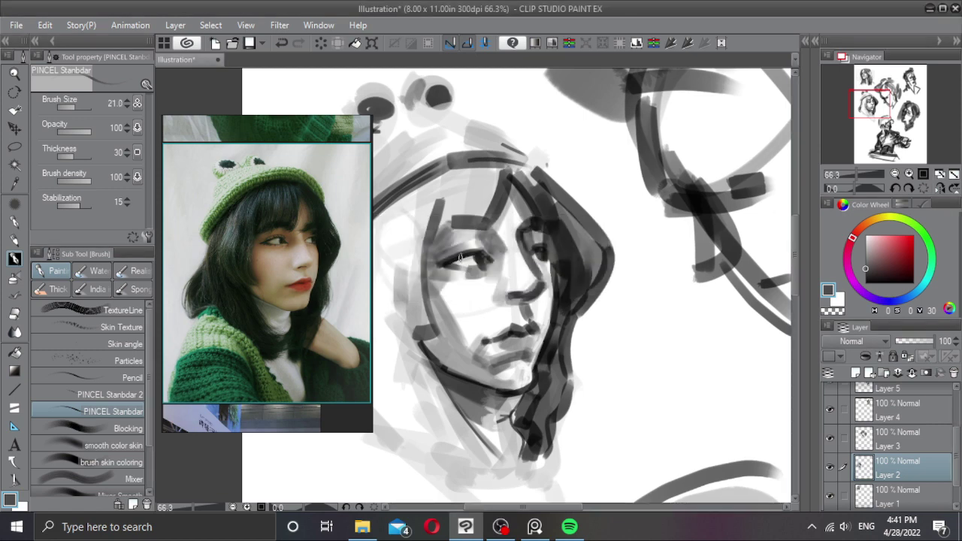
drag(458, 260, 465, 259)
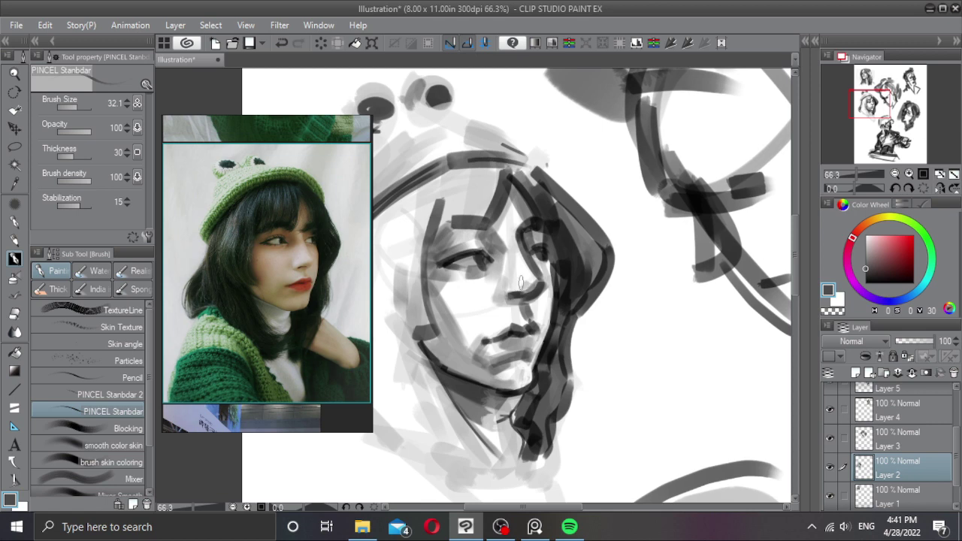
mouse_move(517, 270)
mouse_down()
mouse_move(516, 295)
mouse_move(531, 268)
mouse_up()
key(ctrl+z)
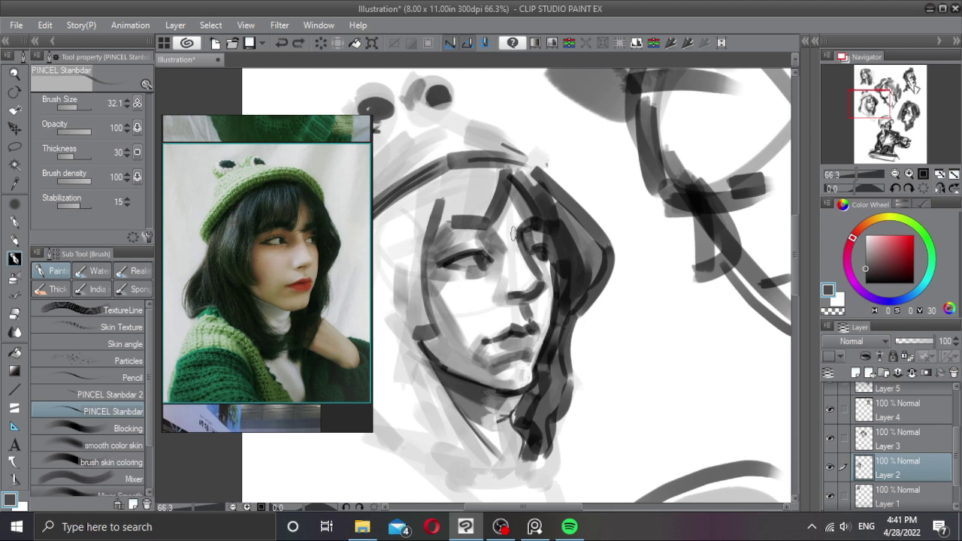
mouse_move(512, 235)
mouse_down()
mouse_move(524, 284)
mouse_move(507, 258)
mouse_move(486, 251)
mouse_up()
Step: Use transparent colour to pick out a small highlight in the far eye, undoing the dabs that miss
key(c)
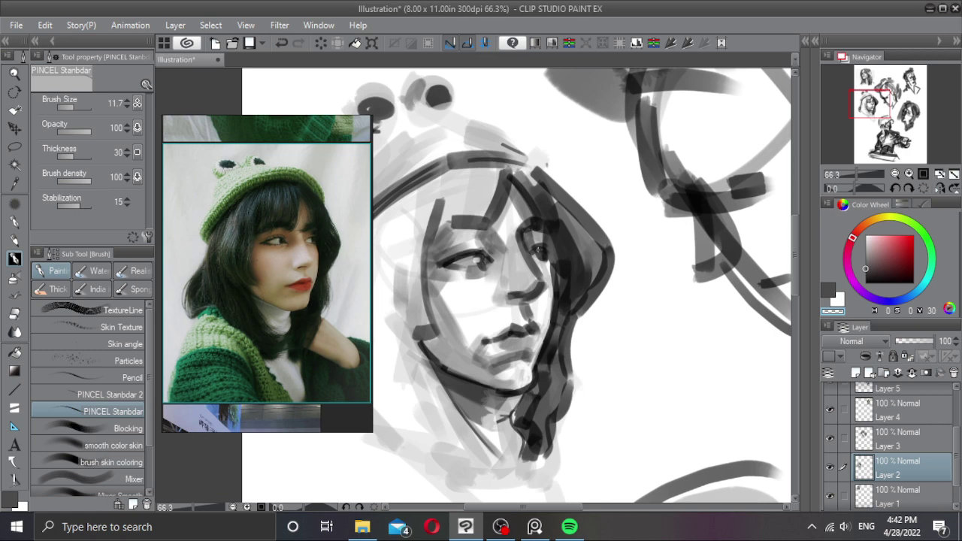
key(ctrl+z)
click(540, 253)
key(ctrl+z)
key(ctrl+y)
key(ctrl+z)
Step: Lighten the nose bridge and the side of the nose with transparent colour, undoing the strokes that miss
scroll(532, 276, up, 1)
scroll(337, 255, up, 3)
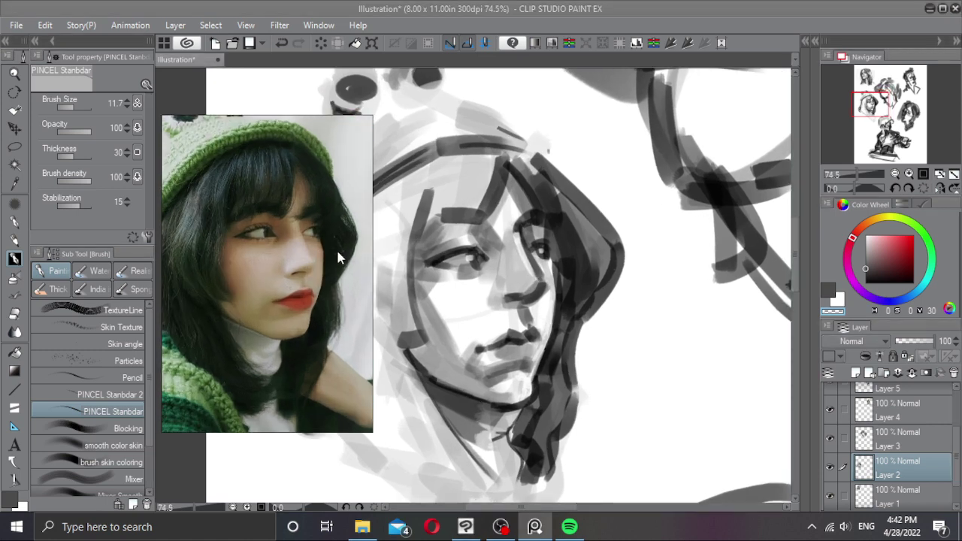
click(521, 256)
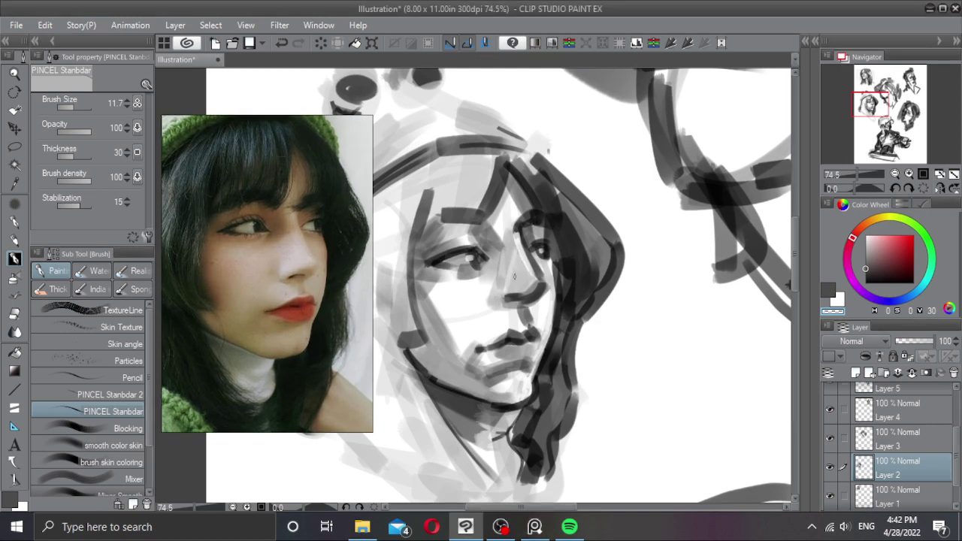
key(ctrl+z)
drag(511, 290, 538, 284)
key(ctrl+z)
mouse_move(515, 238)
mouse_down()
mouse_move(509, 286)
mouse_move(517, 271)
mouse_up()
drag(517, 243, 516, 283)
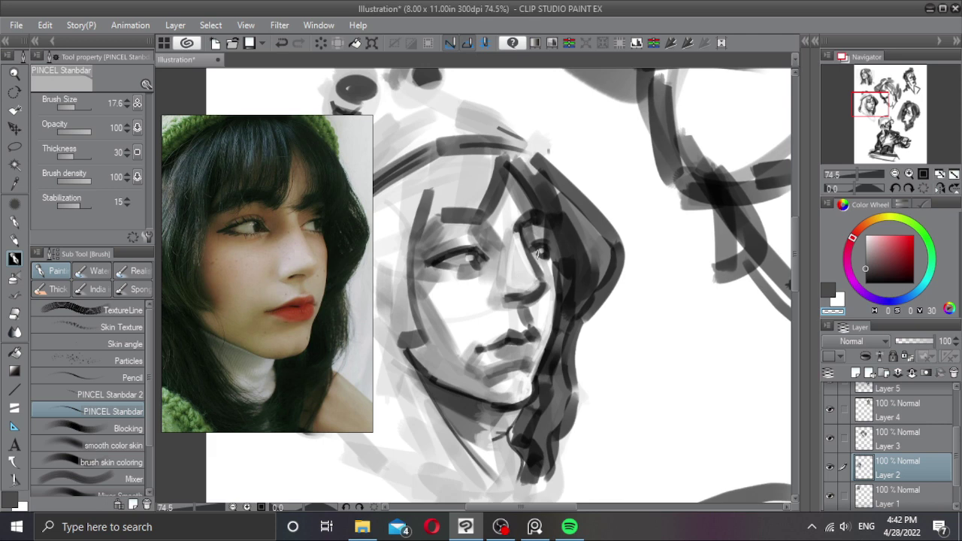
Step: Sample a light grey beside the nose and soften the tip and underside of the nose, undoing the strokes that miss
ctrl+click(525, 284)
mouse_move(515, 298)
mouse_down()
mouse_move(499, 290)
mouse_move(521, 286)
mouse_move(510, 298)
mouse_move(522, 303)
mouse_up()
key(ctrl+z)
key(])
key(])
key(ctrl+z)
alt+click(494, 297)
key(ctrl+z)
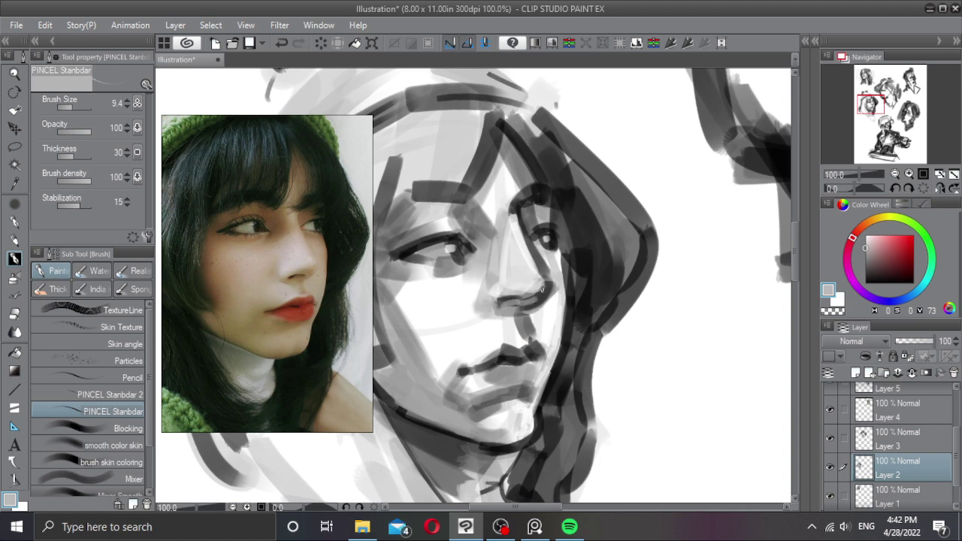
drag(542, 287, 517, 305)
Step: Sample a dark grey near the far eye and redefine the nose tip's lower contour, undoing the stroke that misses
alt+click(547, 266)
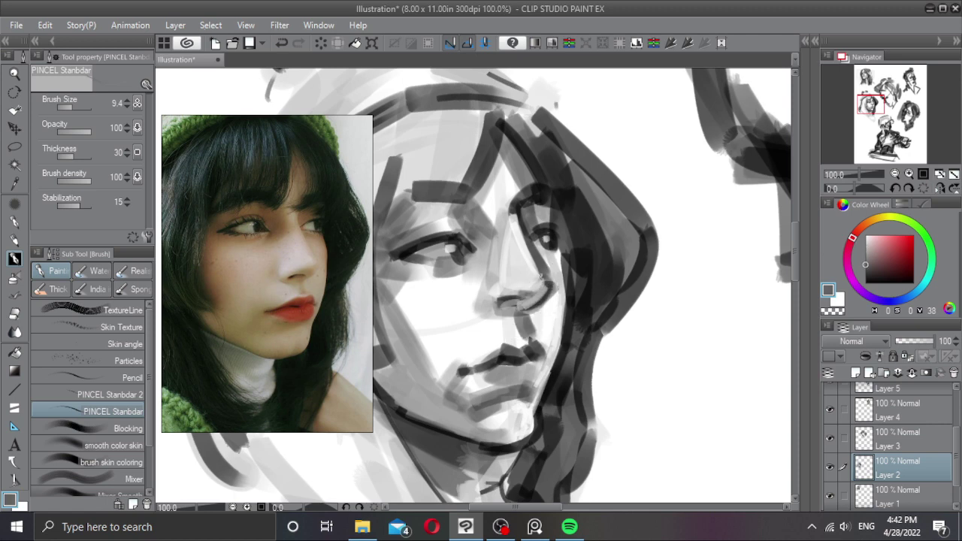
key(])
drag(534, 287, 524, 304)
key(ctrl+z)
scroll(552, 297, down, 4)
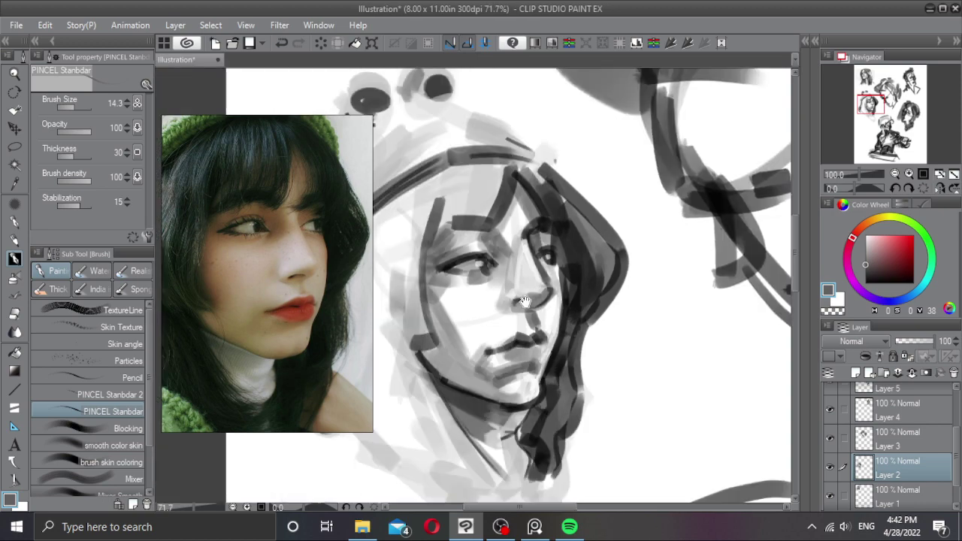
scroll(554, 297, up, 4)
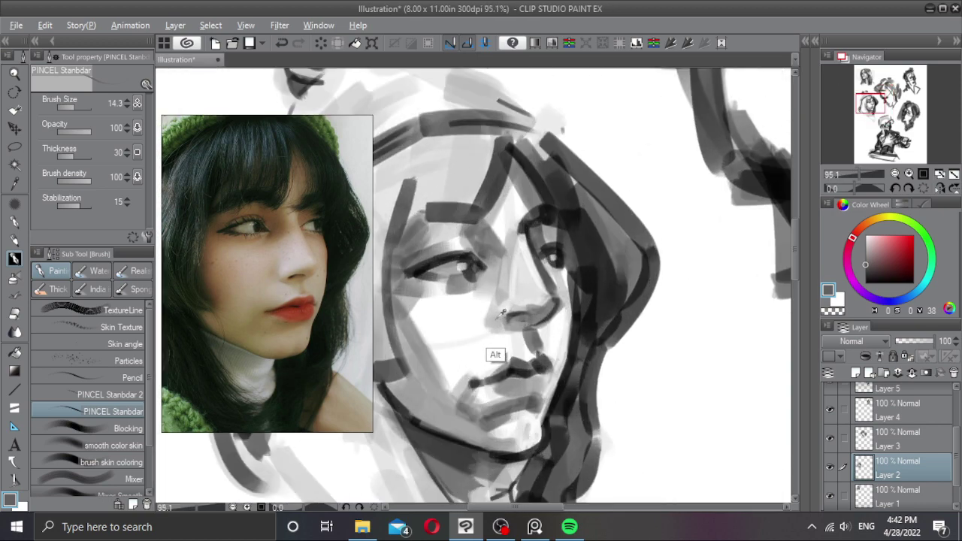
Step: Soften the shading beside the nose and above the upper lip with the smooth color skin brush in transparent colour
alt+click(508, 318)
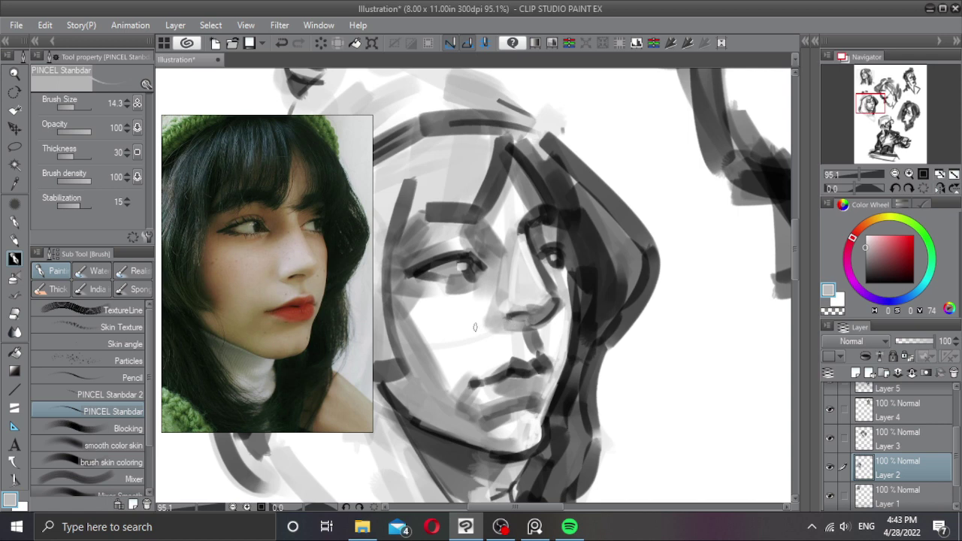
click(140, 443)
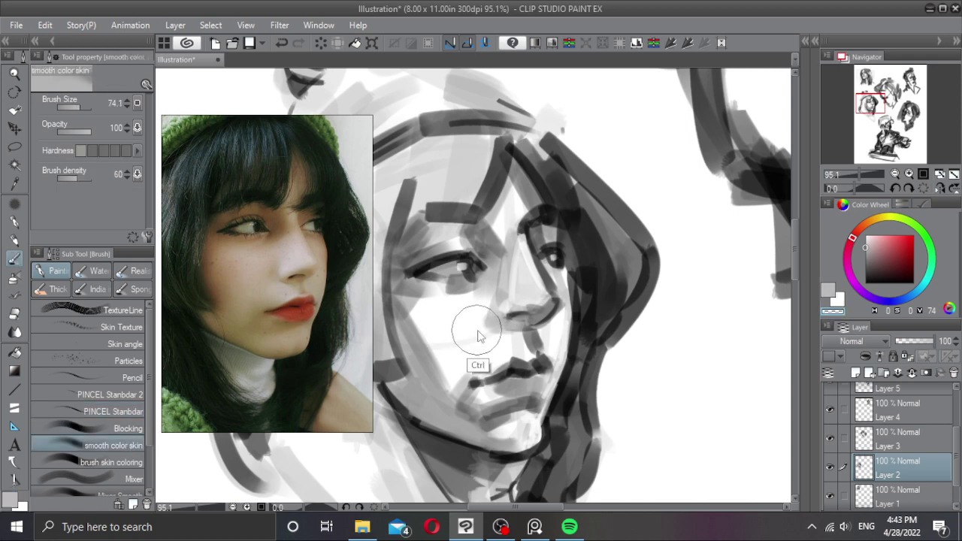
drag(478, 325, 482, 331)
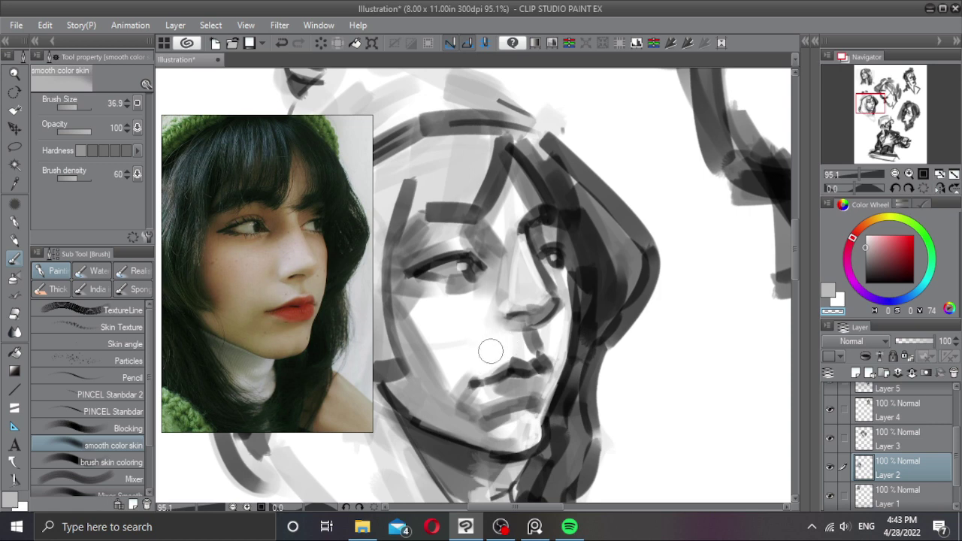
drag(534, 338, 541, 335)
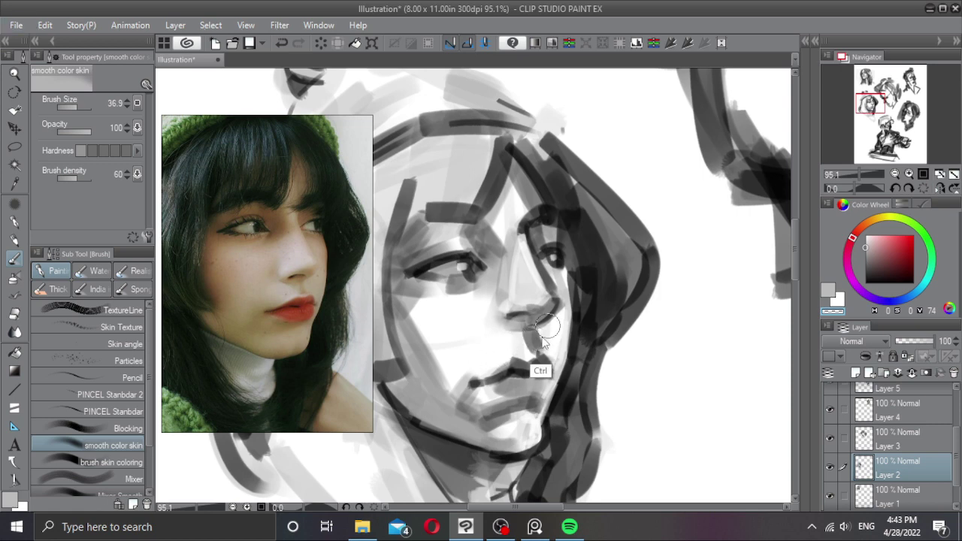
Step: Shade the far cheek beside the nose with a sampled light grey and the PINCEL Stanbdar brush, undoing the stroke that misses
click(117, 412)
alt+click(561, 306)
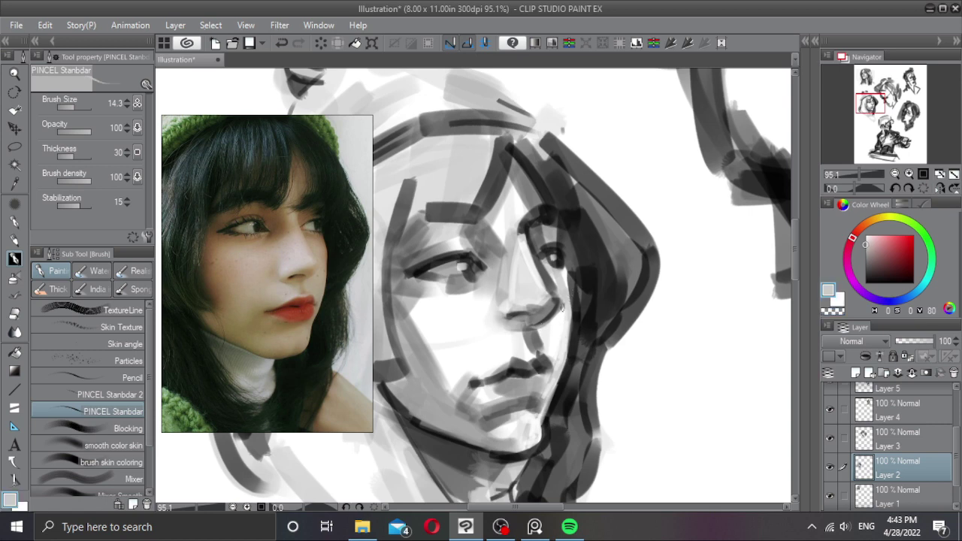
mouse_move(552, 310)
mouse_down()
mouse_move(548, 339)
mouse_move(534, 334)
mouse_move(554, 362)
mouse_move(561, 319)
mouse_move(547, 334)
mouse_move(553, 355)
mouse_move(562, 324)
mouse_up()
key(ctrl+z)
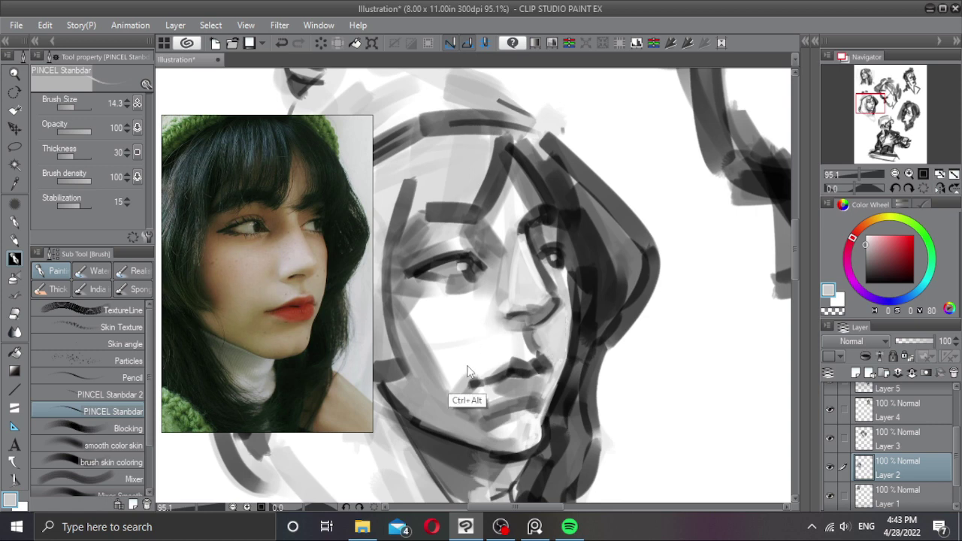
Step: Shade the near cheek above the mouth corner with a sampled light grey and soften it with the smooth color skin brush
drag(471, 368, 453, 382)
key(ctrl+z)
alt+click(460, 381)
key(ctrl+z)
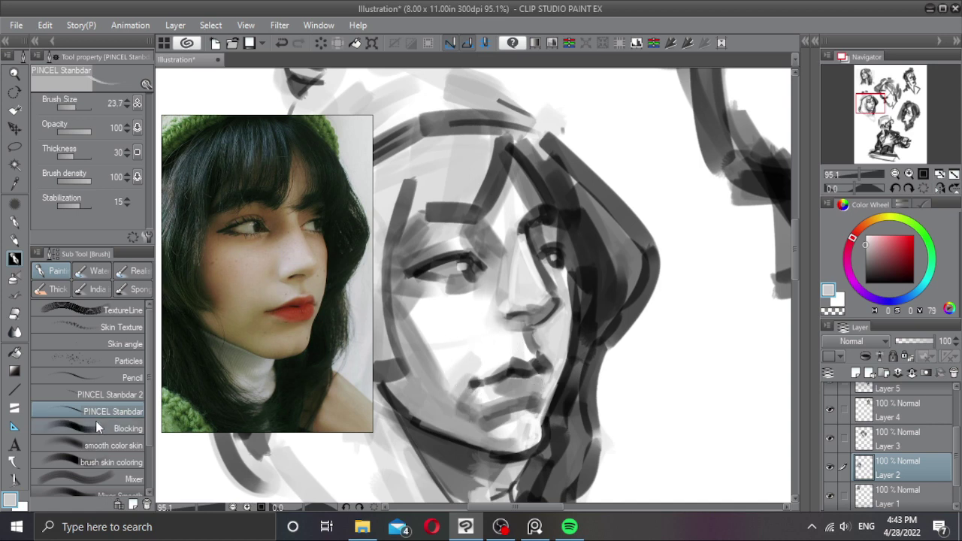
click(106, 445)
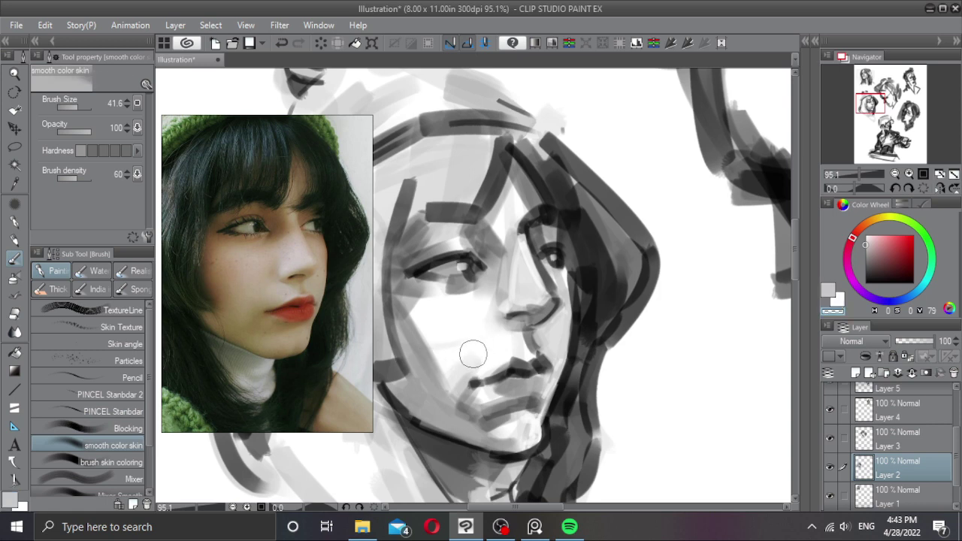
Step: Sample a mid grey beneath the nose and shade the philtrum with the PINCEL Stanbdar brush, undoing strokes that miss
click(93, 412)
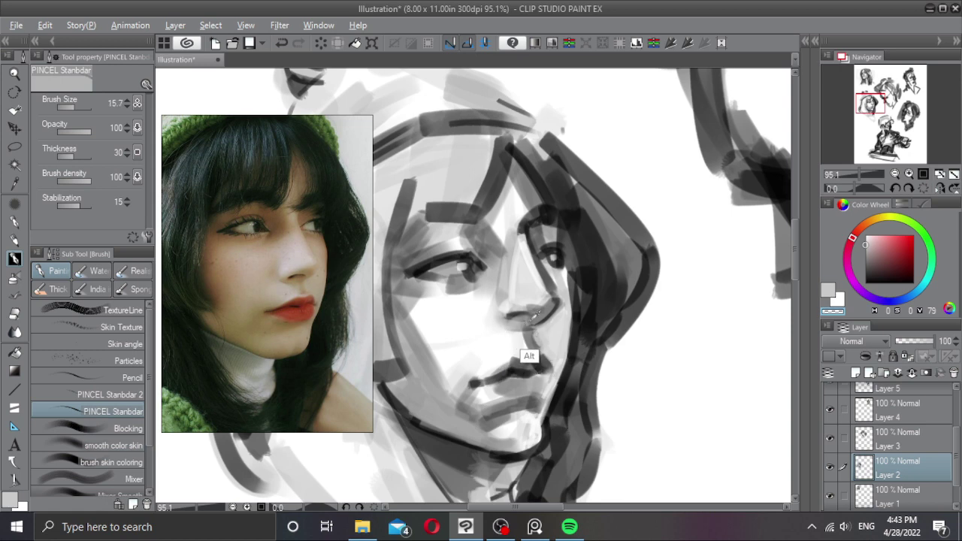
alt+click(529, 324)
drag(529, 324, 535, 351)
key(ctrl+z)
alt+click(529, 328)
key(ctrl+z)
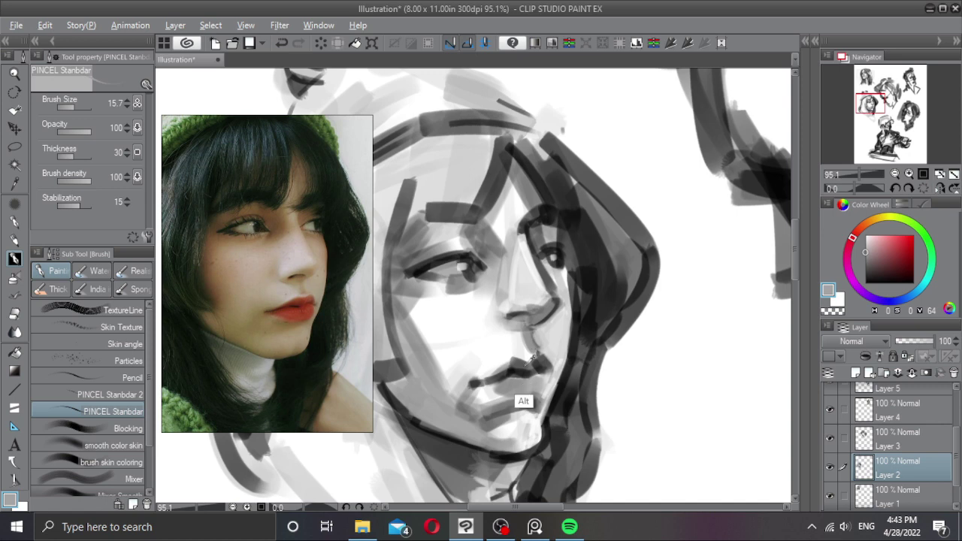
Step: Reshape the upper lip's peak and far end with dark greys sampled from the lip, undoing the stroke that misses
alt+click(519, 366)
mouse_move(520, 368)
mouse_down()
mouse_move(491, 376)
mouse_move(531, 358)
mouse_up()
key(ctrl+z)
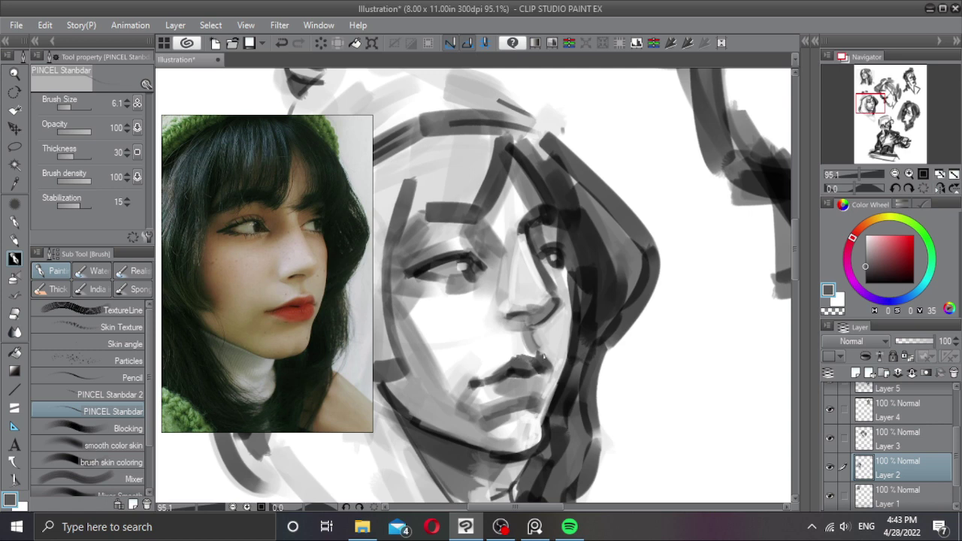
alt+click(541, 358)
alt+click(539, 356)
drag(544, 351, 540, 366)
Step: Sample greys from the lips to darken the line between them and shade the lower lip
alt+click(524, 362)
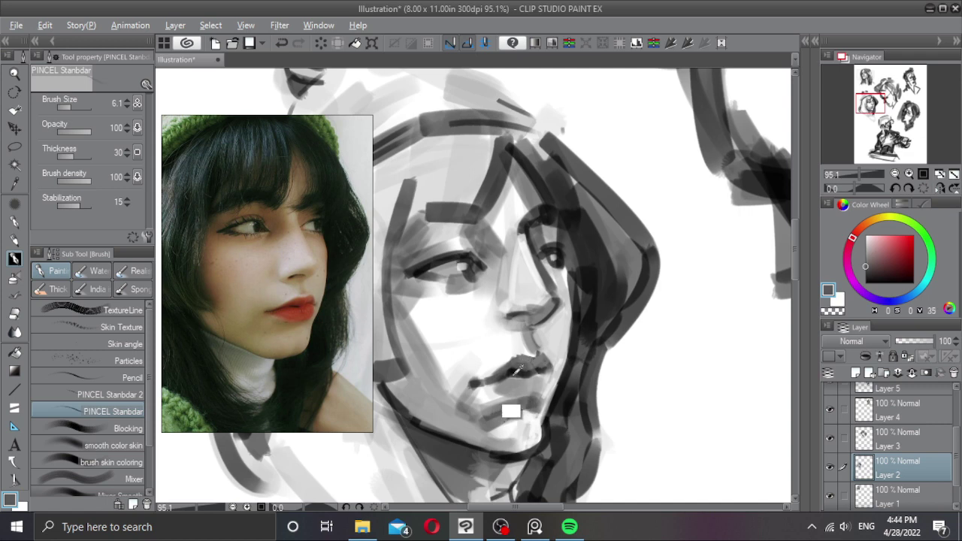
alt+click(522, 368)
alt+click(522, 368)
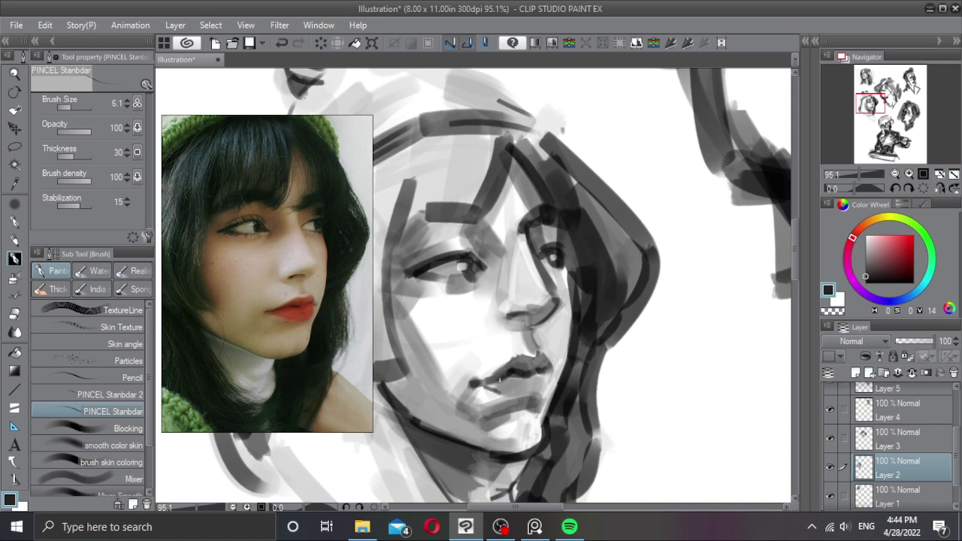
alt+click(500, 382)
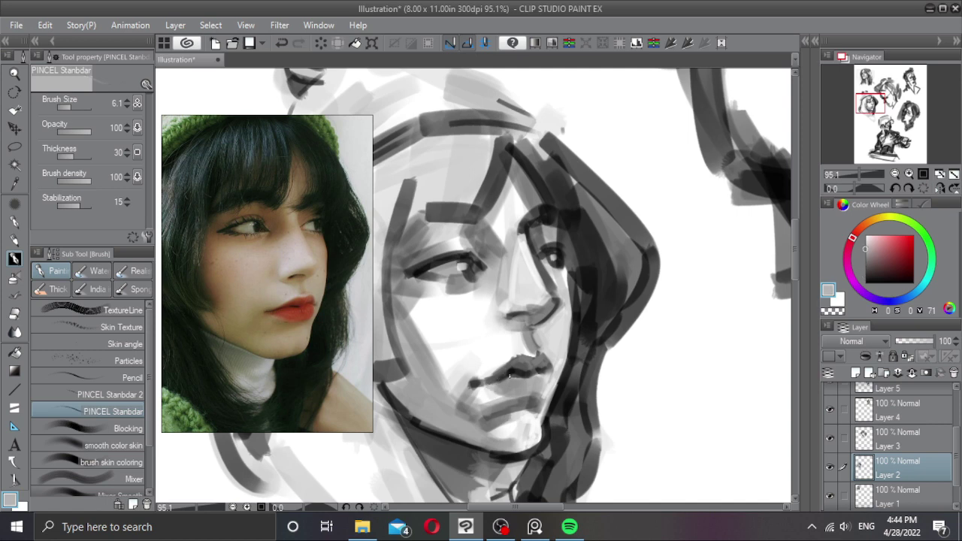
alt+click(507, 379)
drag(489, 385, 508, 392)
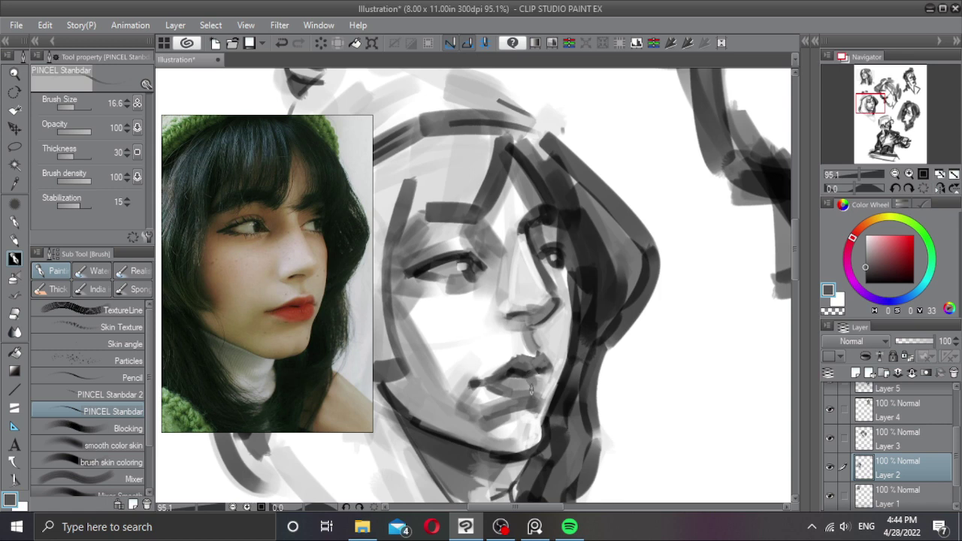
Step: Sample a mid grey for the lower lip and trim the far edge of the lips with transparent colour
alt+click(518, 383)
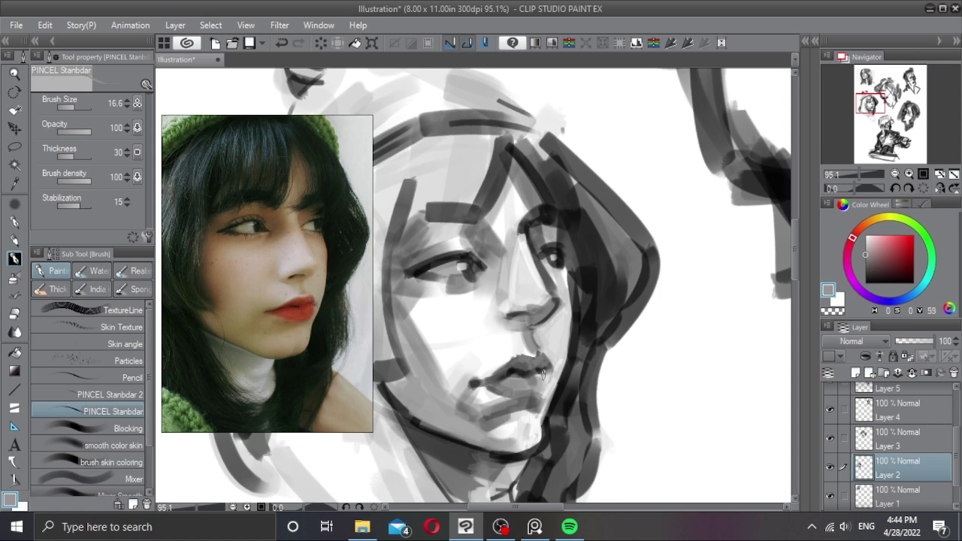
key(c)
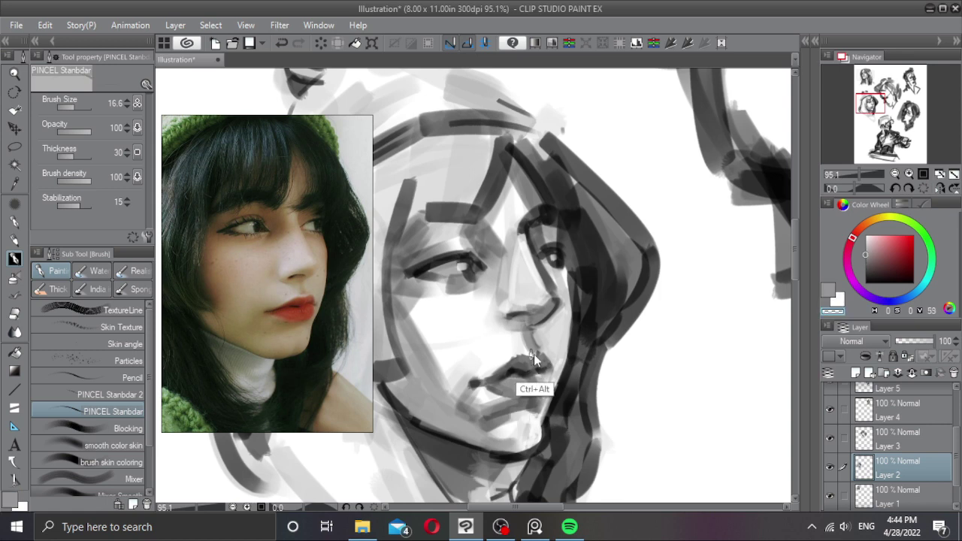
drag(535, 361, 554, 370)
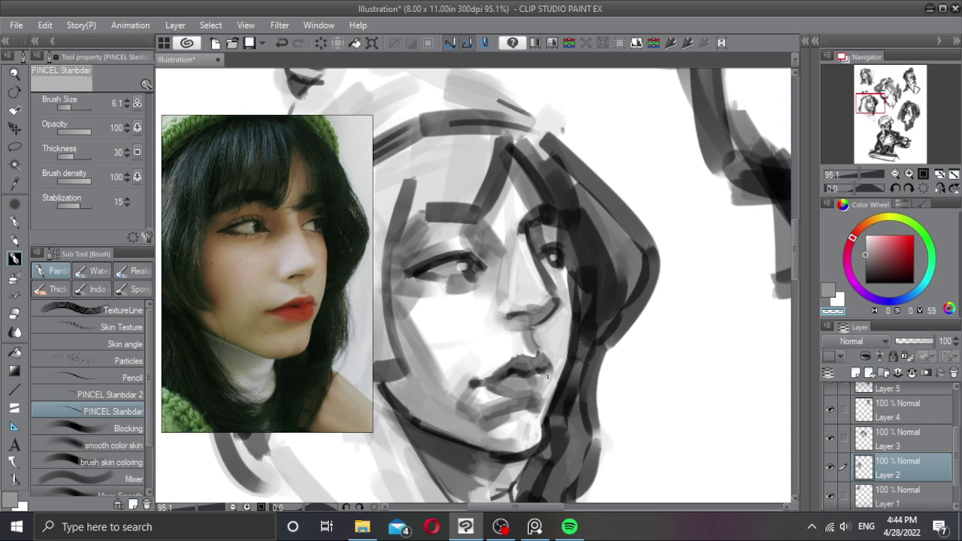
ctrl+click(538, 390)
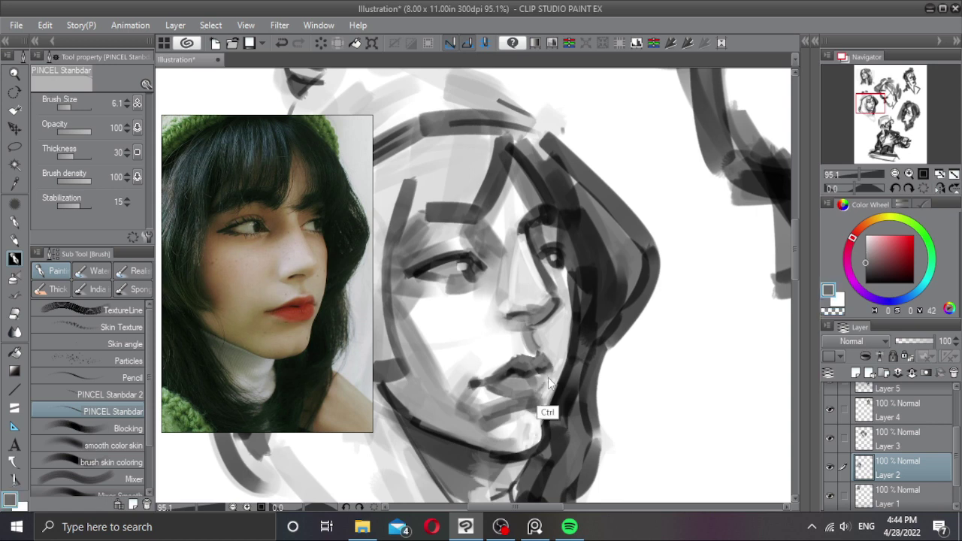
Step: Touch up the far corner of the mouth with a finer dark grey brush and clean its edge with transparent colour
key([)
mouse_move(537, 377)
mouse_down()
mouse_move(533, 395)
mouse_move(540, 379)
mouse_up()
key(ctrl+z)
key(c)
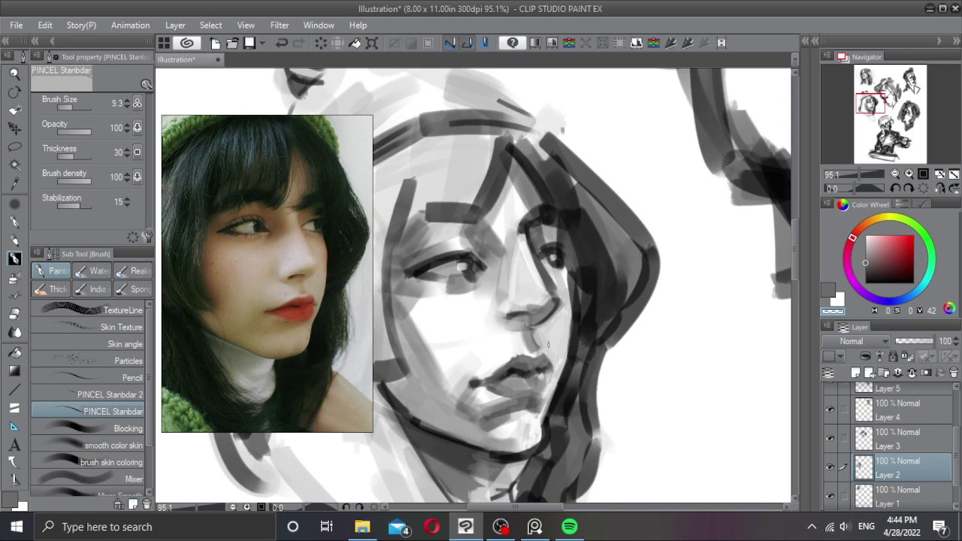
Step: Bring the whole page of studies into view and hide Layer 2
scroll(535, 353, right, 2)
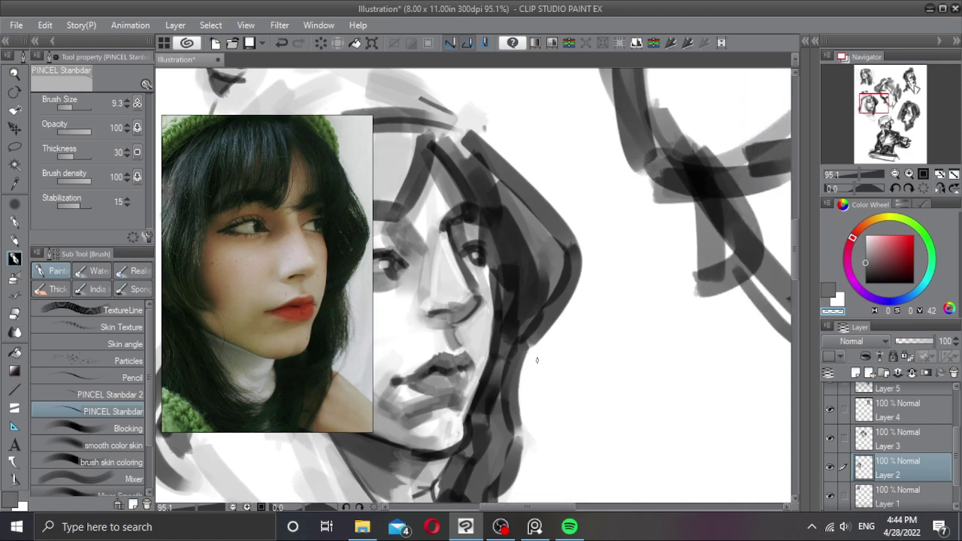
scroll(557, 350, down, 3)
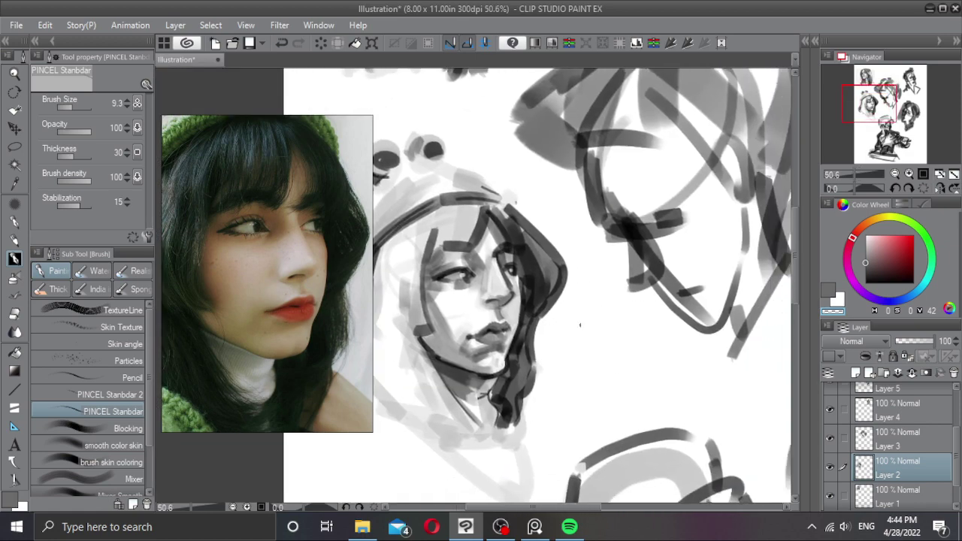
scroll(566, 329, down, 2)
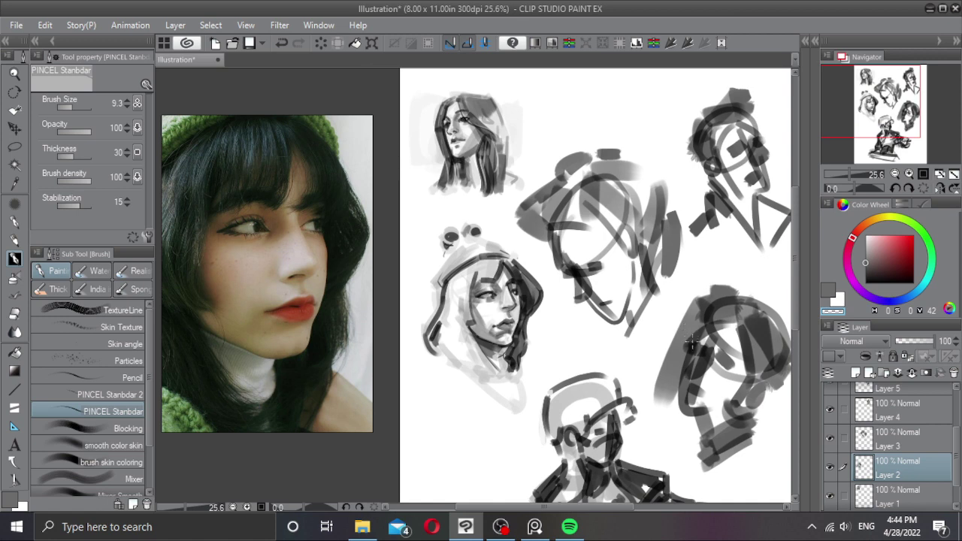
click(829, 466)
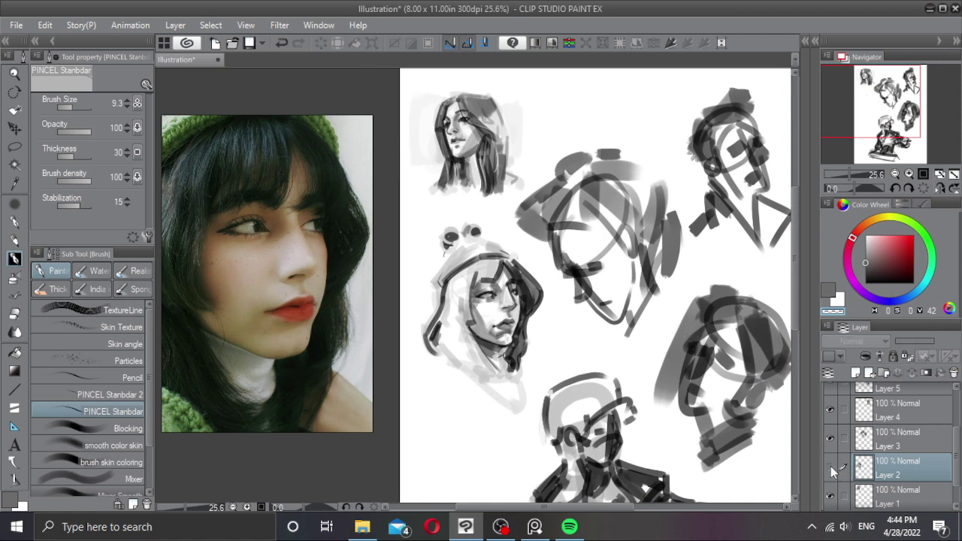
Step: Show Layer 2 again and toggle Layer 3's visibility to identify which sketch it holds
click(829, 467)
click(829, 438)
click(829, 439)
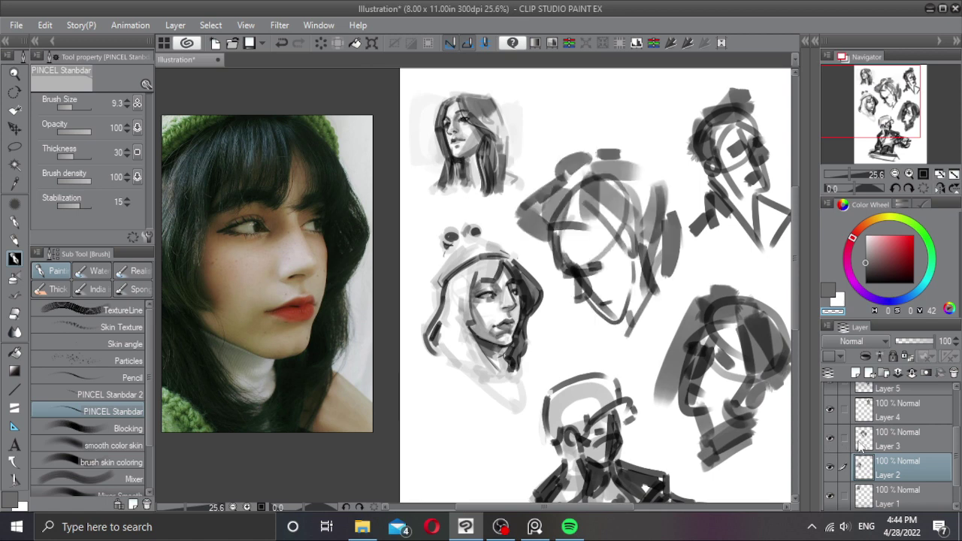
Step: Lower Layer 3's opacity to 38% and add a new layer directly above it
click(864, 446)
click(907, 341)
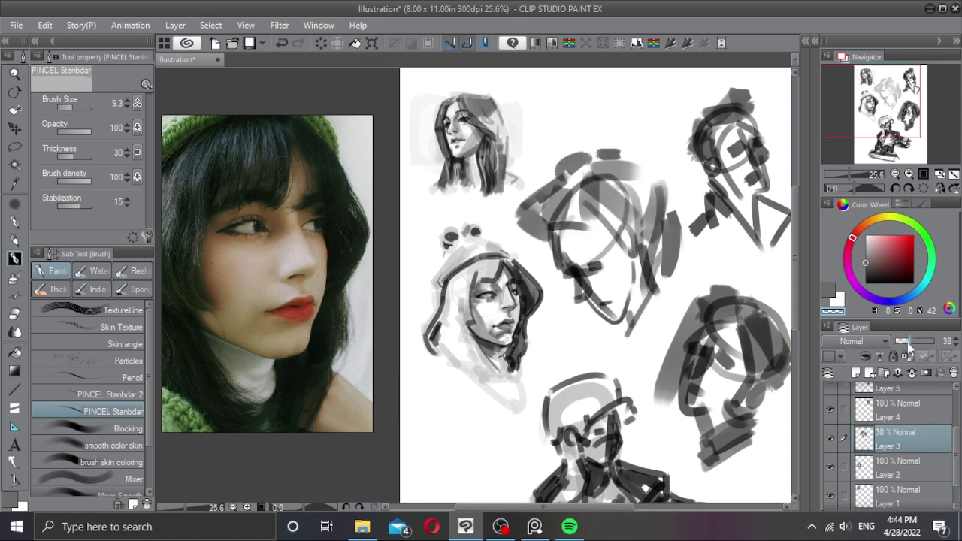
click(855, 373)
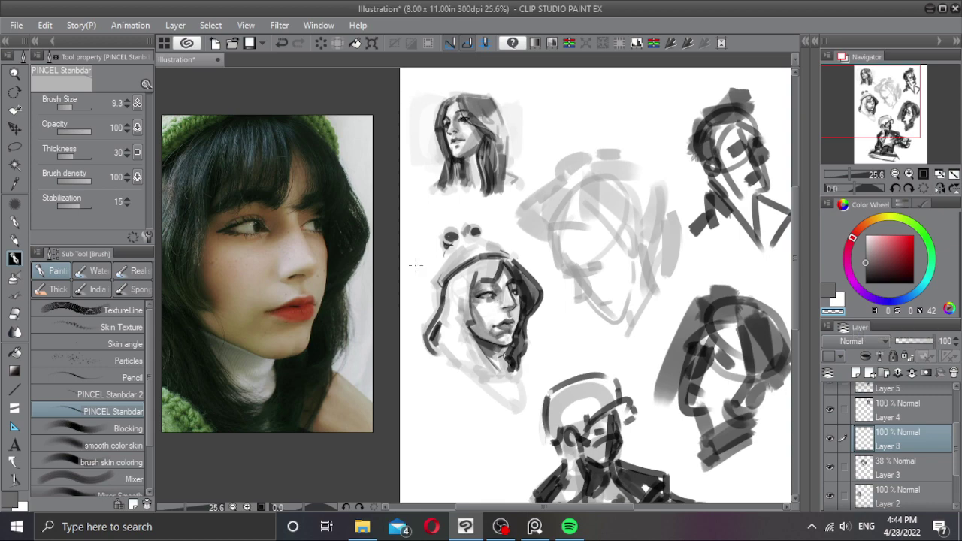
Step: Switch to the reference board and enlarge the photo of the woman in the orange kimono with hair ornaments
scroll(275, 278, down, 5)
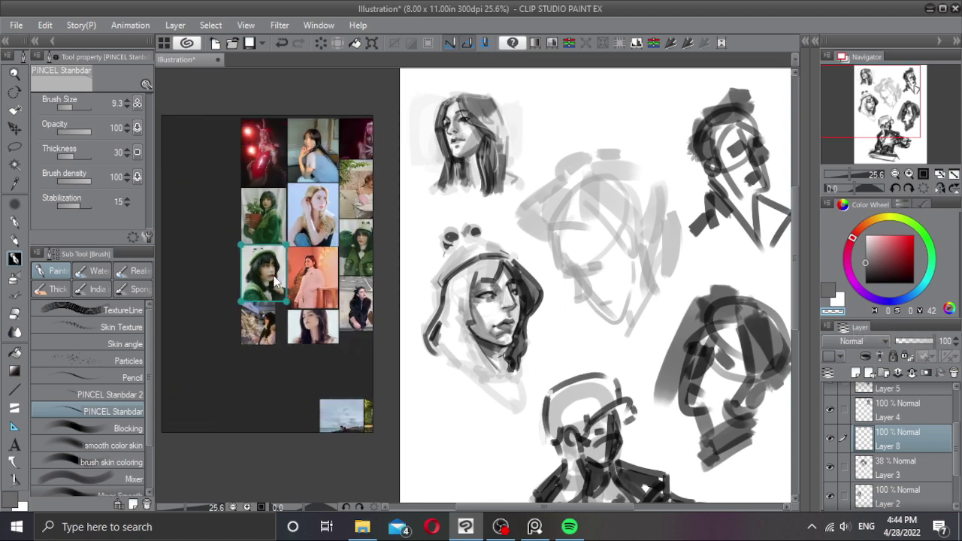
scroll(274, 278, down, 6)
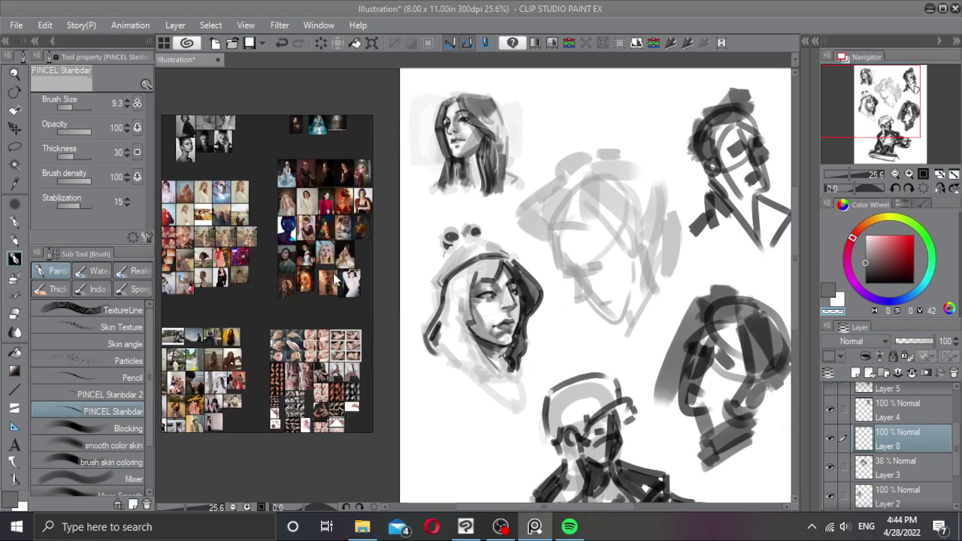
scroll(336, 280, up, 8)
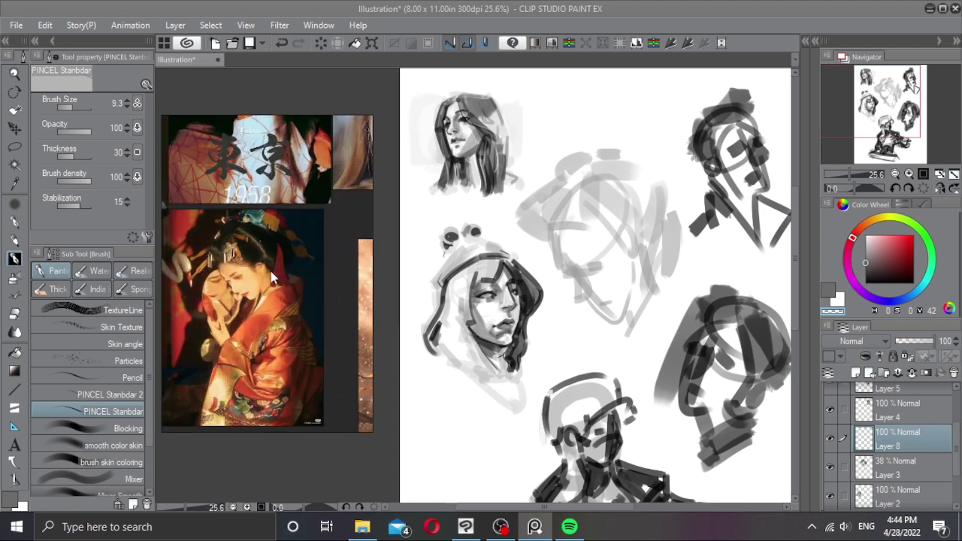
scroll(271, 271, up, 4)
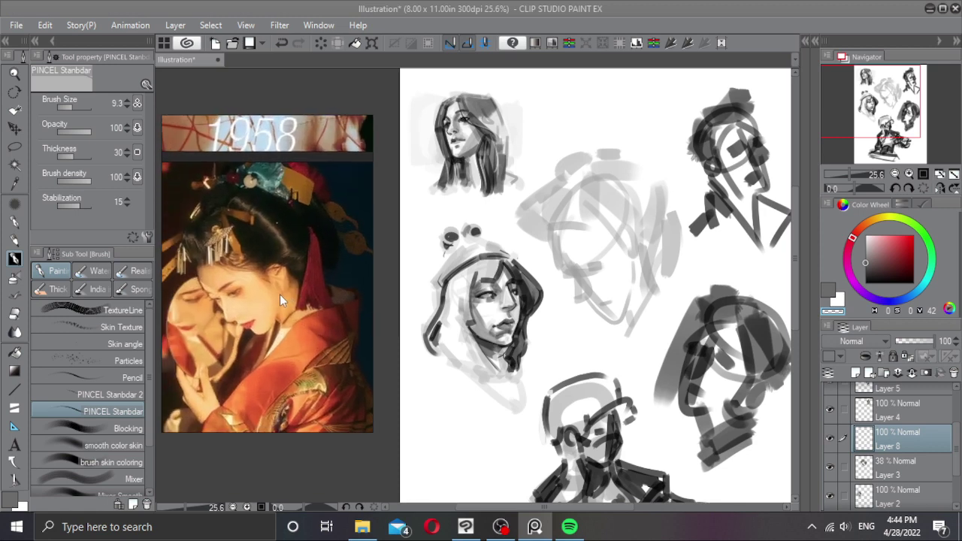
scroll(264, 275, up, 2)
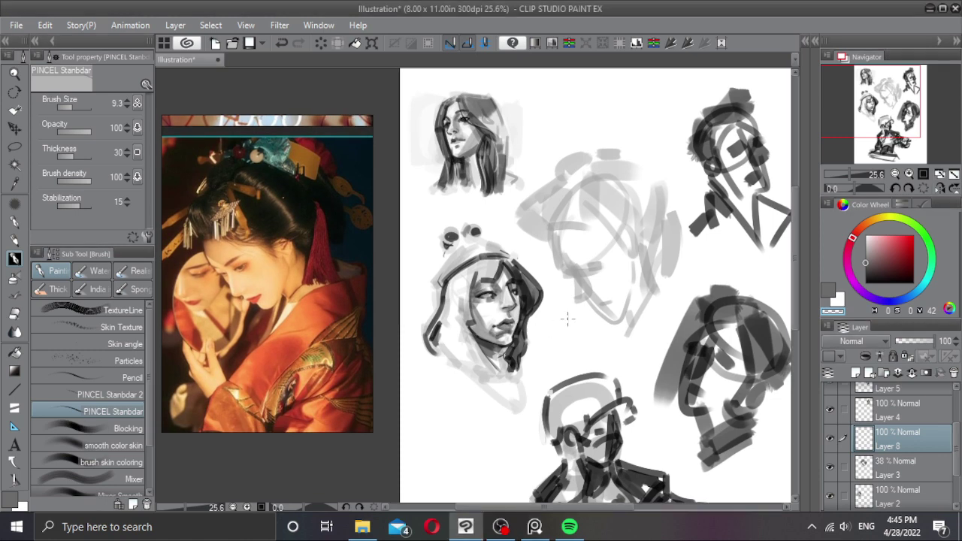
Step: Choose black and draw thin forehead and brow lines over the faded central head sketch
drag(621, 252, 552, 235)
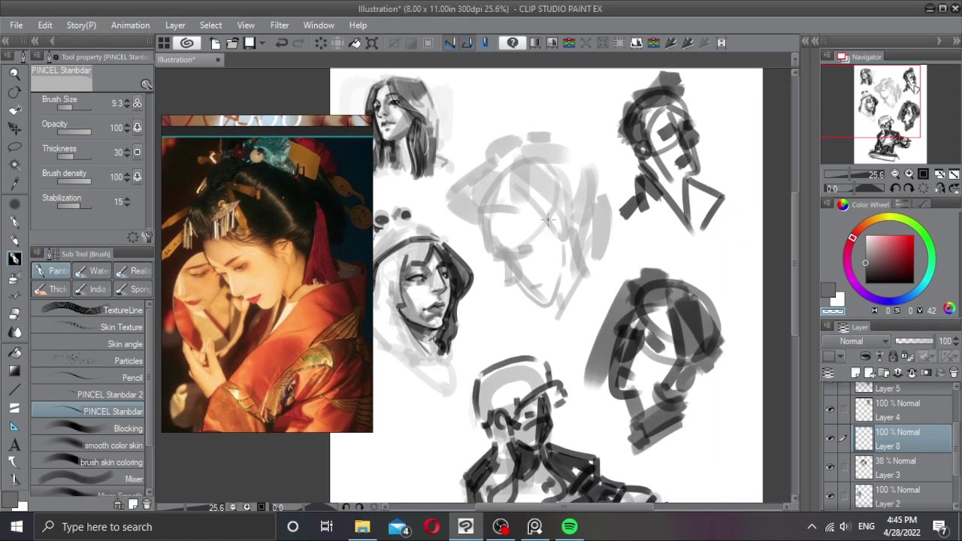
scroll(544, 232, up, 2)
scroll(543, 233, up, 2)
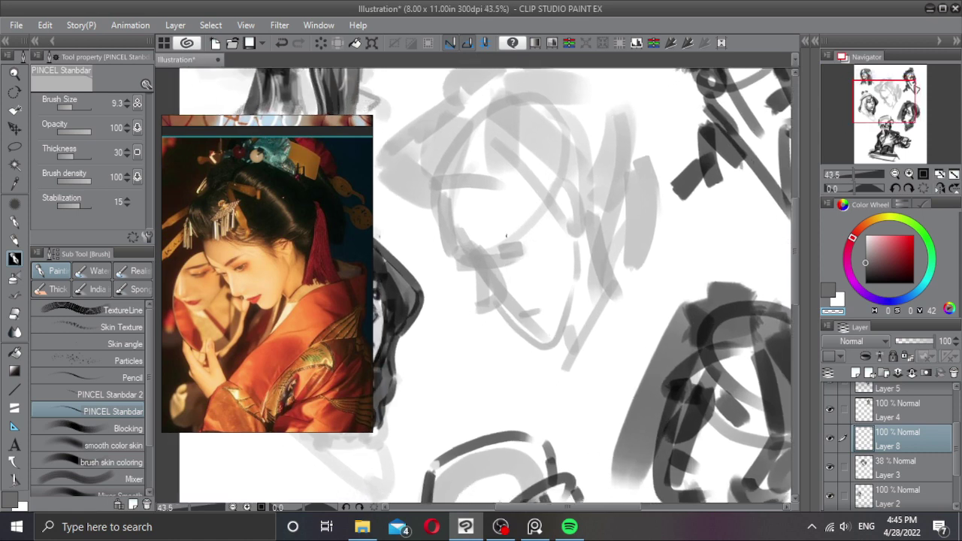
drag(888, 261, 861, 285)
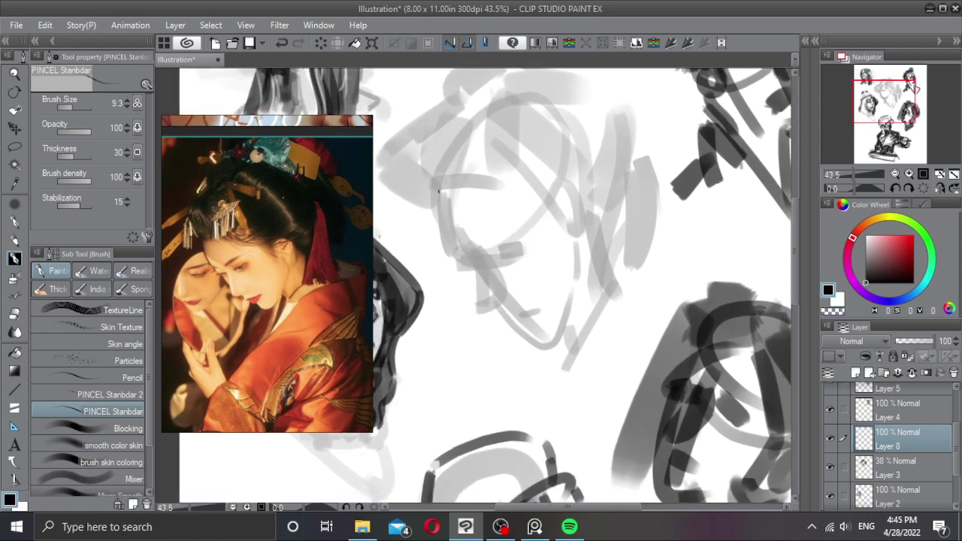
mouse_move(439, 190)
mouse_down()
mouse_move(465, 257)
mouse_move(486, 273)
mouse_move(461, 263)
mouse_move(520, 237)
mouse_up()
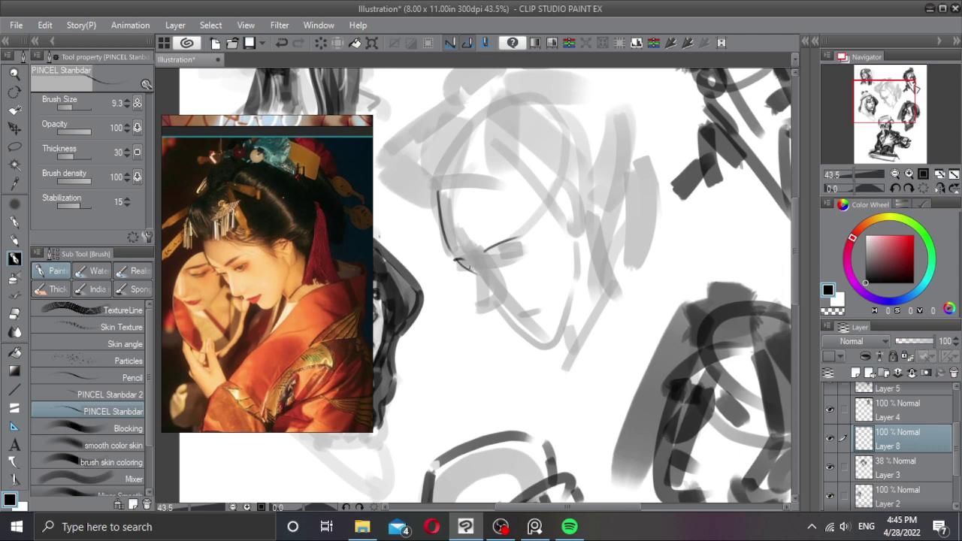
Step: Draw the lowered eyes, nose and mouth in thin black lines over the faded face, undoing unwanted strokes
mouse_move(460, 268)
mouse_down()
mouse_move(476, 272)
mouse_move(521, 253)
mouse_up()
mouse_move(500, 260)
mouse_down()
mouse_move(520, 251)
mouse_move(512, 261)
mouse_up()
mouse_move(472, 270)
mouse_down()
mouse_move(484, 311)
mouse_move(502, 301)
mouse_move(507, 319)
mouse_move(536, 306)
mouse_move(519, 323)
mouse_move(538, 335)
mouse_move(565, 313)
mouse_move(532, 318)
mouse_up()
key(ctrl+z)
key(ctrl+z)
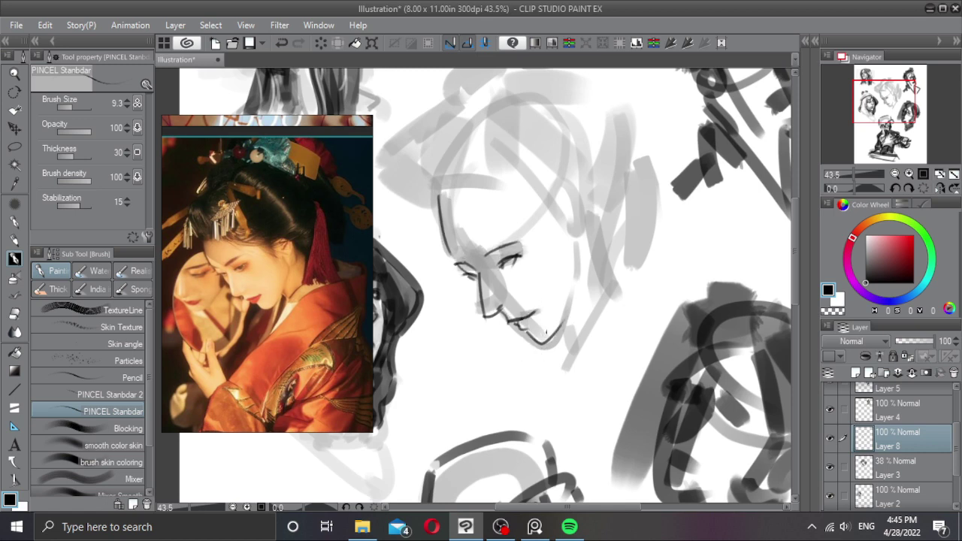
Step: Clean up the chin with transparent colour and redraw the chin and jaw contour with a 14.3 black brush
key(c)
mouse_move(533, 337)
mouse_down()
mouse_move(523, 329)
mouse_move(554, 337)
mouse_move(563, 325)
mouse_move(532, 341)
mouse_move(531, 332)
mouse_move(545, 345)
mouse_move(536, 340)
mouse_move(556, 343)
mouse_move(561, 333)
mouse_up()
key(c)
key(ctrl+z)
drag(562, 297, 562, 302)
key(ctrl+z)
mouse_move(526, 331)
mouse_down()
mouse_move(540, 347)
mouse_move(565, 318)
mouse_up()
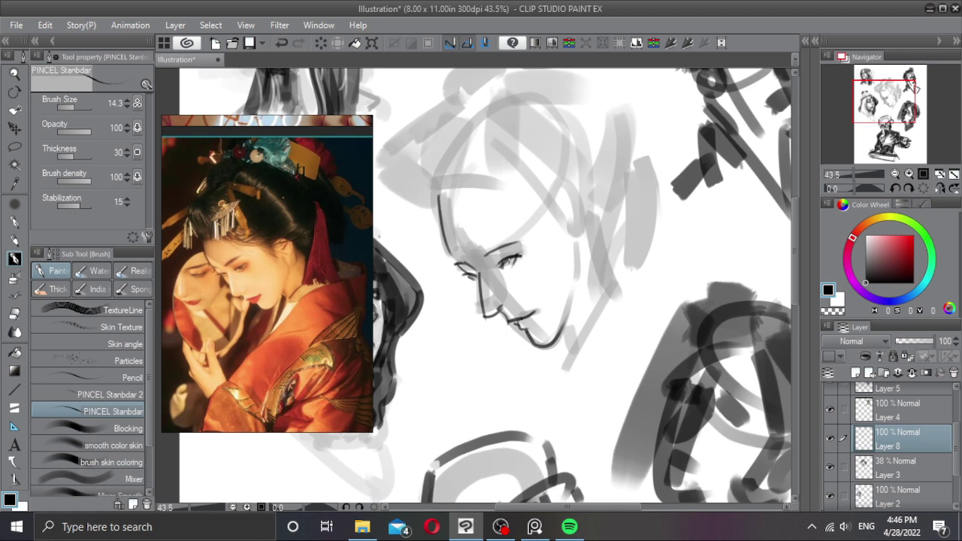
Step: Darken the near eye's upper lid and lashes with short black brush strokes
drag(511, 261, 523, 245)
mouse_move(467, 272)
mouse_down()
mouse_move(482, 281)
mouse_move(520, 252)
mouse_move(511, 262)
mouse_up()
key(bracketright)
key(bracketright)
key(ctrl+z)
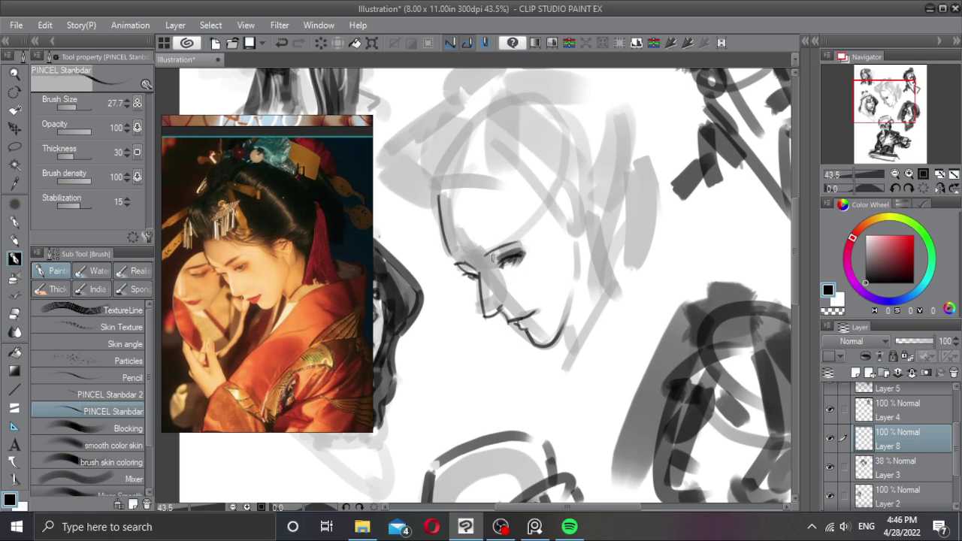
Step: Thicken the near eyebrow with a smaller black brush, undoing stray strokes around the brow
key(bracketleft)
key(bracketleft)
mouse_move(483, 254)
mouse_down()
mouse_move(514, 239)
mouse_move(469, 265)
mouse_move(483, 269)
mouse_up()
key(ctrl+z)
key(ctrl+z)
key(c)
key(c)
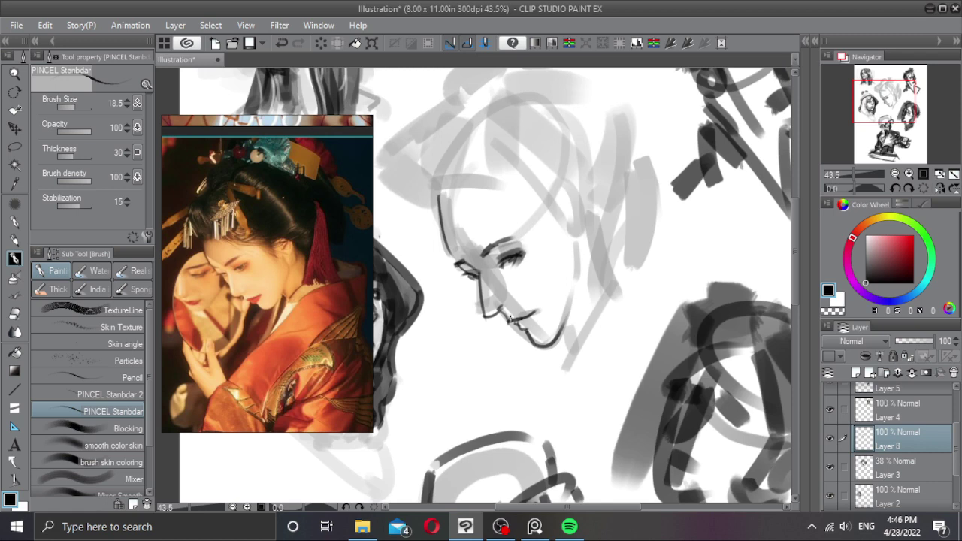
Step: Define the line between the lips and shade the lower lip with a gray sampled from the mouth
drag(510, 319, 532, 312)
key(ctrl+z)
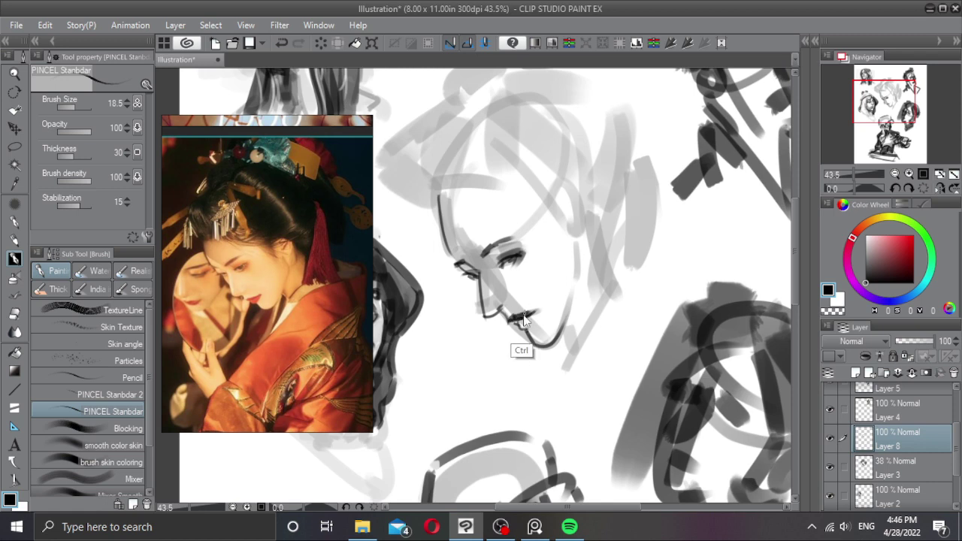
key(ctrl+alt)
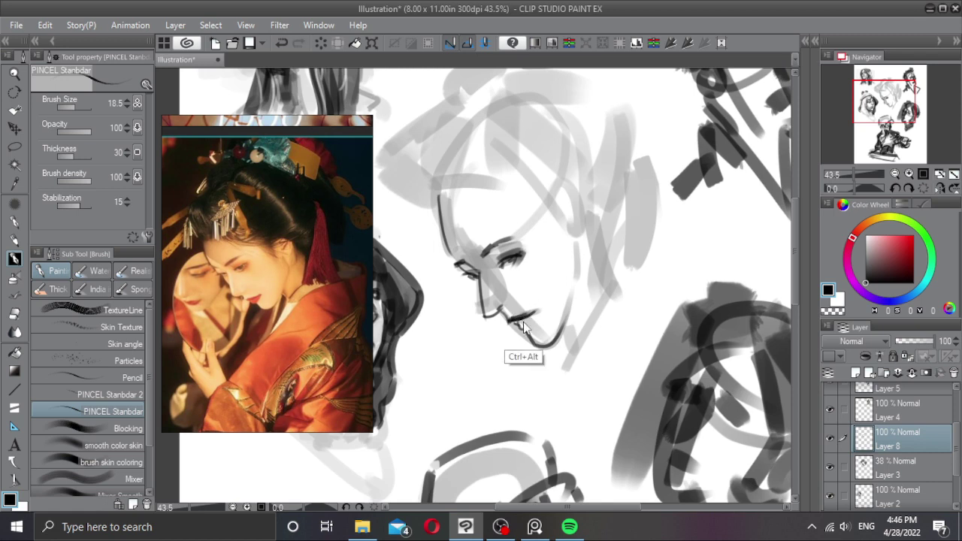
mouse_move(518, 327)
mouse_down()
mouse_move(534, 317)
mouse_move(521, 323)
mouse_up()
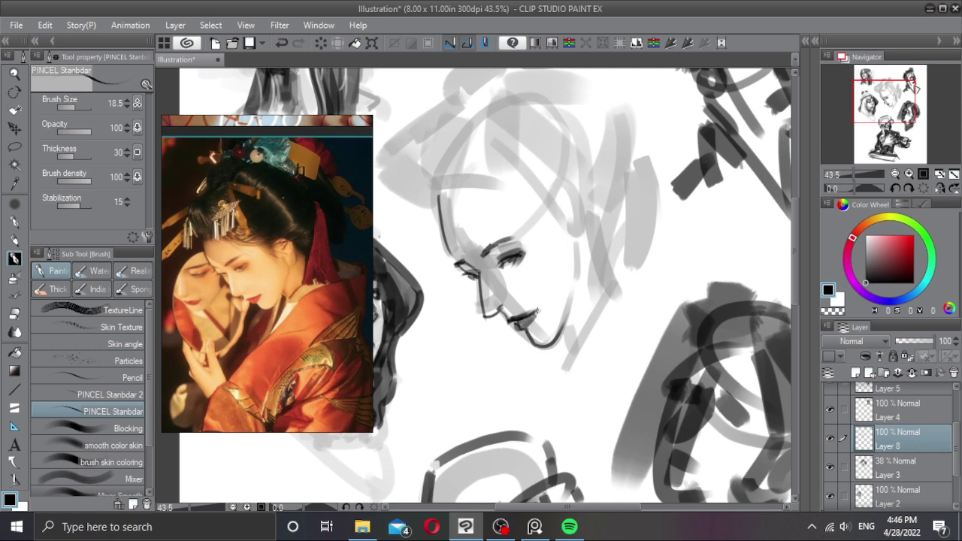
alt+click(518, 324)
drag(518, 326, 524, 323)
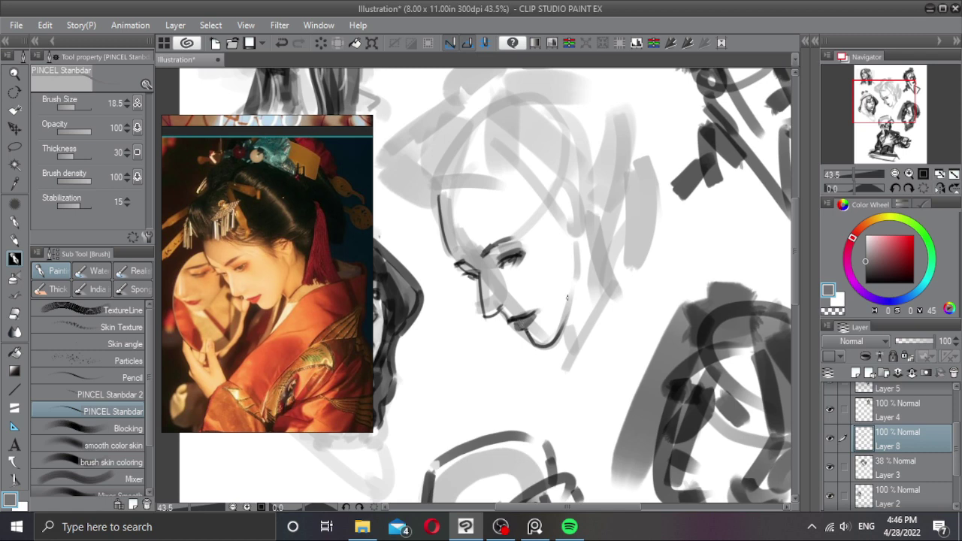
Step: Set the colour back to black and draw the ear outline and the jawline running down from it
drag(877, 265, 858, 288)
drag(529, 324, 535, 335)
key(ctrl+z)
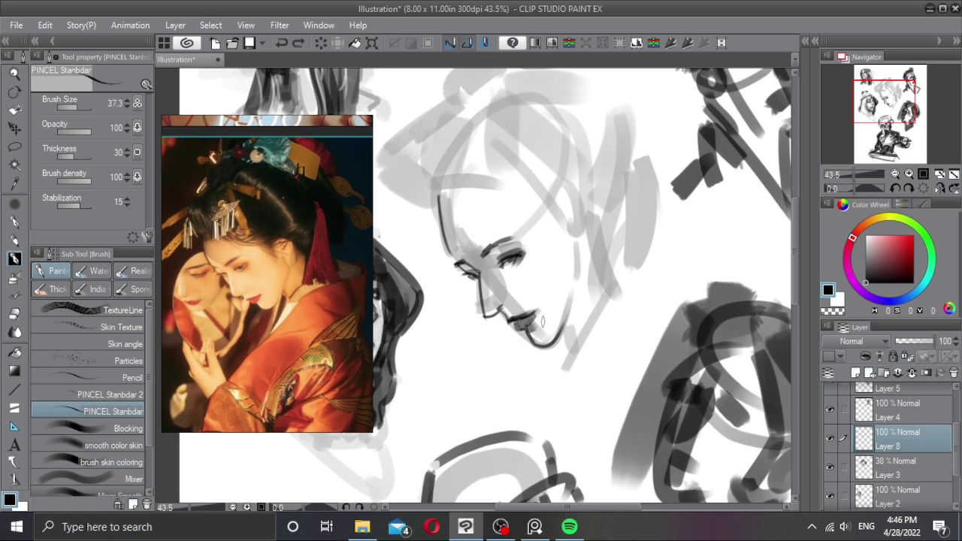
drag(481, 233, 484, 232)
mouse_move(571, 234)
mouse_down()
mouse_move(580, 260)
mouse_move(576, 301)
mouse_up()
key(ctrl+z)
mouse_move(541, 217)
mouse_down()
mouse_move(562, 243)
mouse_move(561, 205)
mouse_move(580, 208)
mouse_move(566, 195)
mouse_move(583, 238)
mouse_up()
key(ctrl+z)
drag(578, 204, 583, 233)
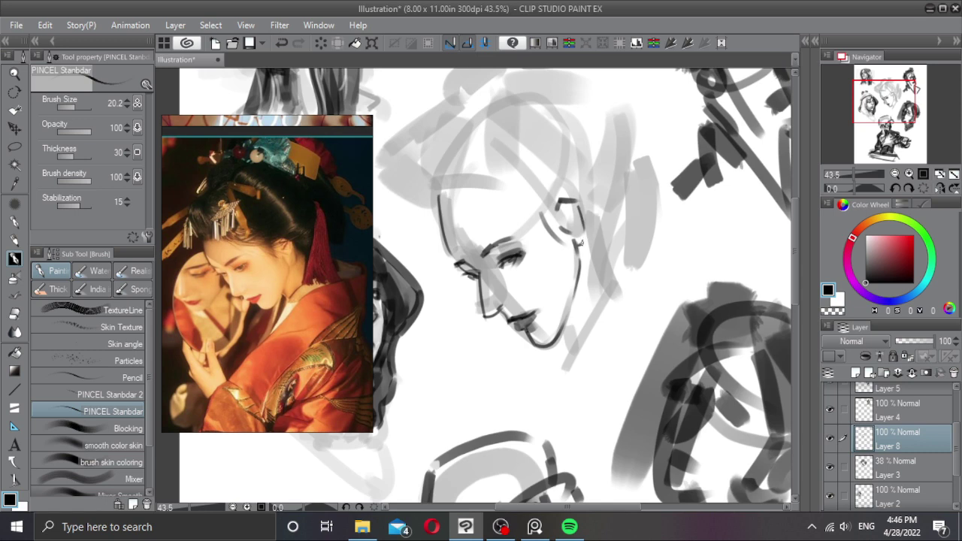
Step: Thin the chin and lower jawline by painting over their edge with transparent colour
key(c)
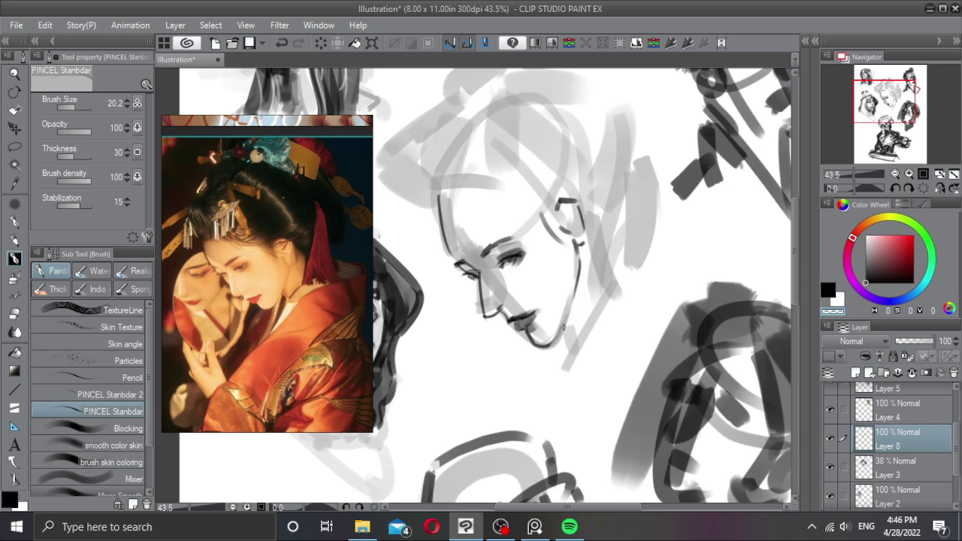
mouse_move(525, 338)
mouse_down()
mouse_move(529, 354)
mouse_move(564, 324)
mouse_up()
key(c)
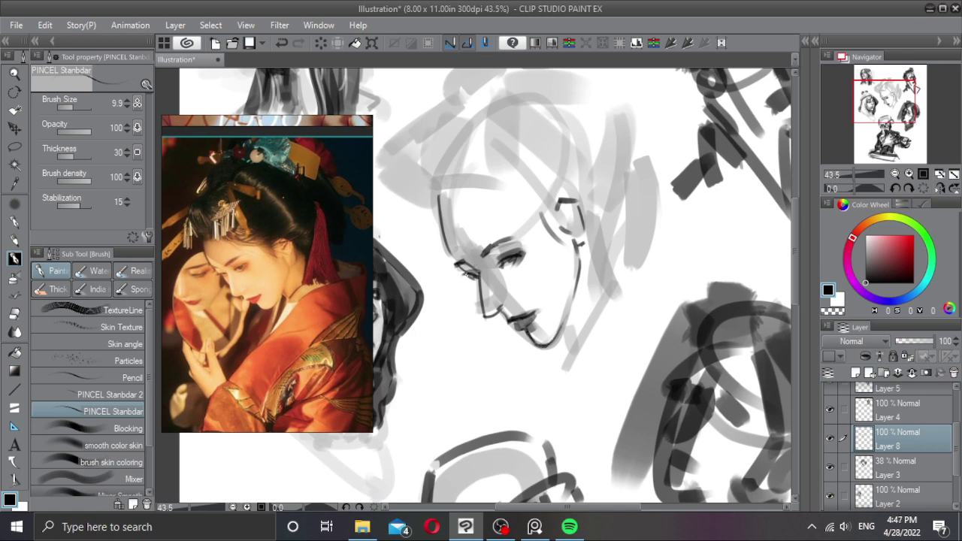
Step: Darken the far eye's lid and lashes with a small black brush
key(ctrl+z)
mouse_move(468, 271)
mouse_down()
mouse_move(497, 243)
mouse_move(499, 253)
mouse_move(526, 241)
mouse_up()
key(ctrl+z)
key(bracketright)
Step: Lower the opacity of the rough sketch on Layer 3 to 18% and return to Layer 8
click(885, 467)
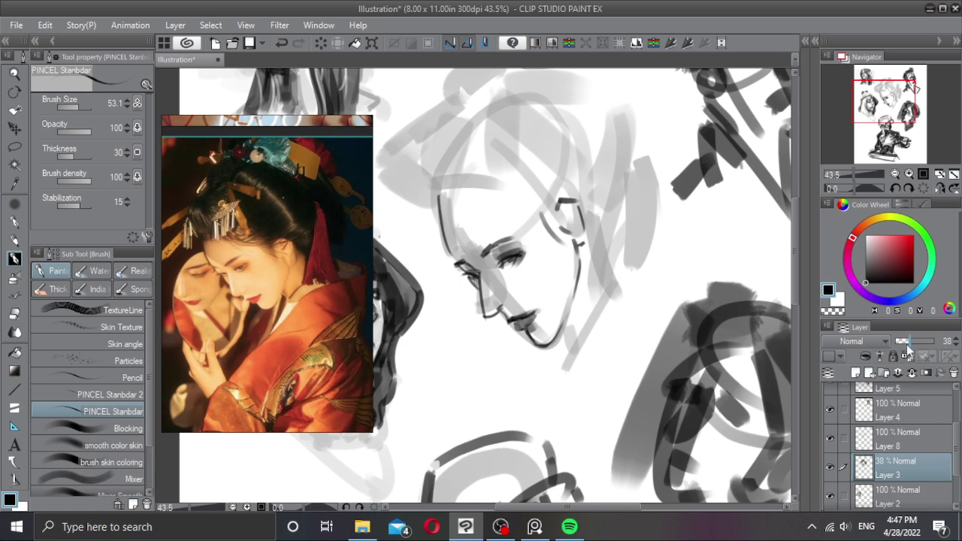
drag(909, 342, 903, 344)
click(891, 437)
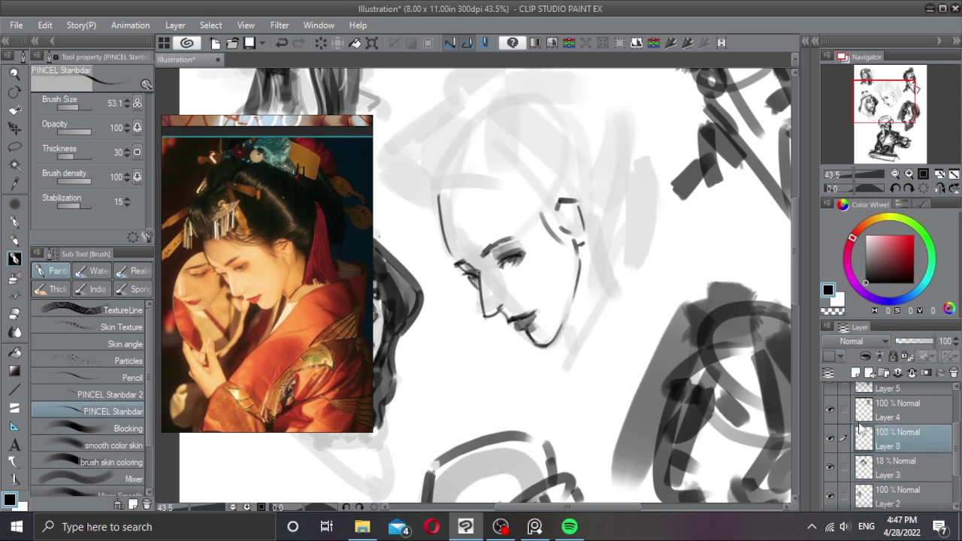
Step: Touch up the face outline on Layer 8 along the jaw, undoing the last stroke
drag(518, 195, 508, 211)
mouse_move(559, 279)
mouse_down()
mouse_move(576, 284)
mouse_move(548, 325)
mouse_up()
key(ctrl+z)
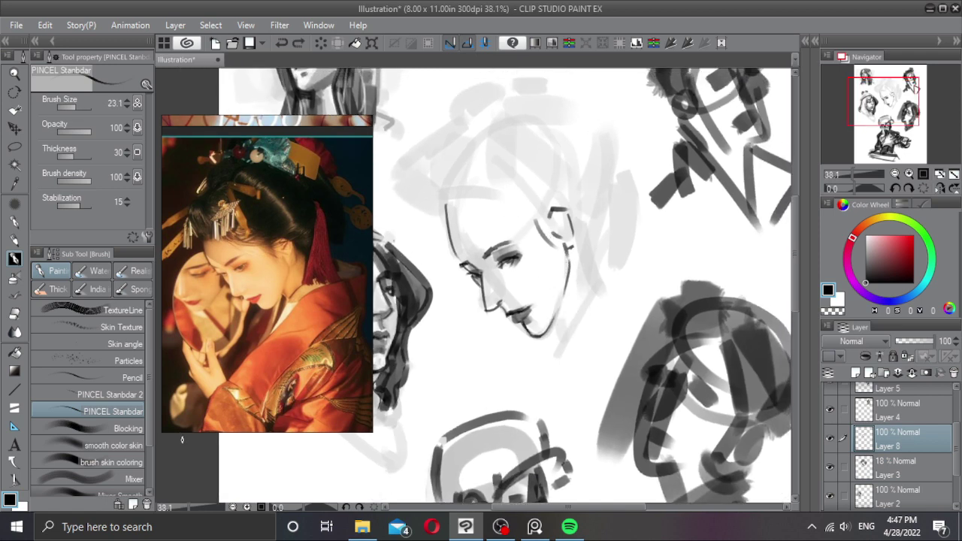
Step: Create a new layer above Layer 8 and softly shade along the jaw with the smooth color skin brush
click(126, 450)
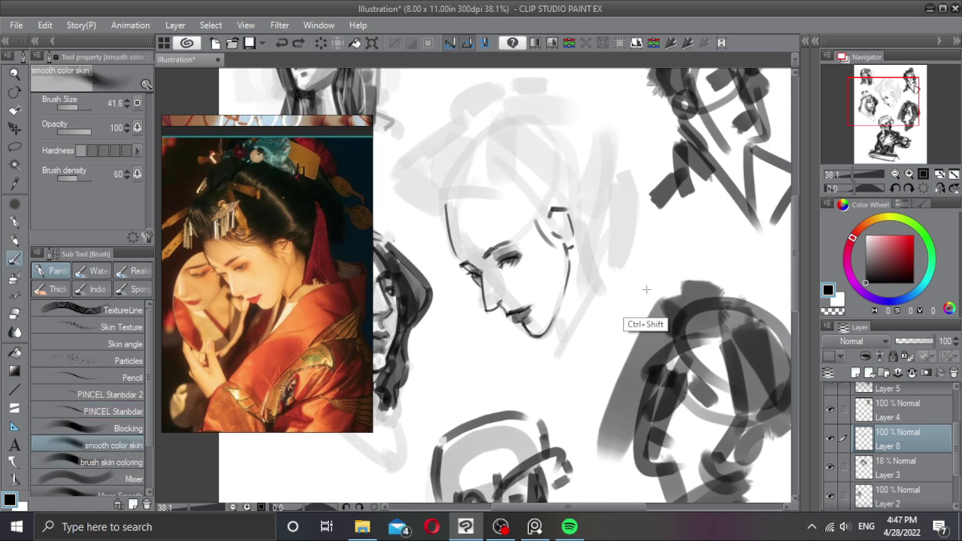
key(ctrl+shift+n)
key(bracketright)
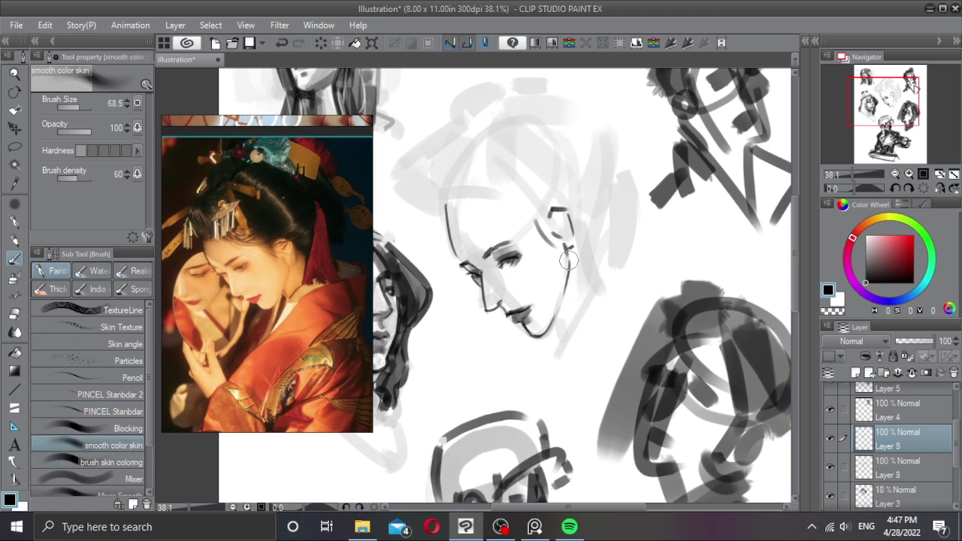
mouse_move(570, 254)
mouse_down()
mouse_move(547, 335)
mouse_move(556, 311)
mouse_move(540, 327)
mouse_move(573, 288)
mouse_move(541, 337)
mouse_up()
key(ctrl+z)
key(ctrl+z)
key(ctrl+z)
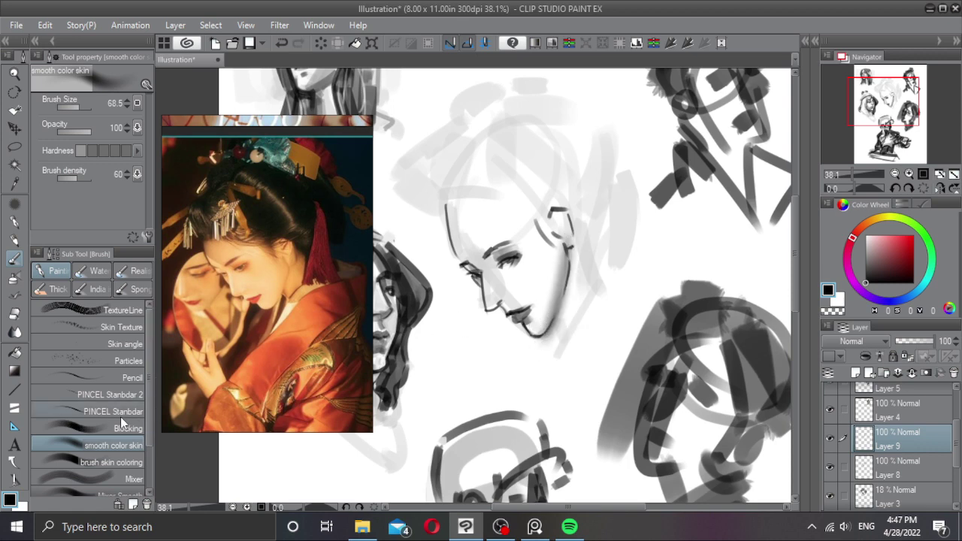
Step: Erase the soft shading spilling outside the jawline using the PINCEL Stanbdar brush with transparent colour
click(113, 411)
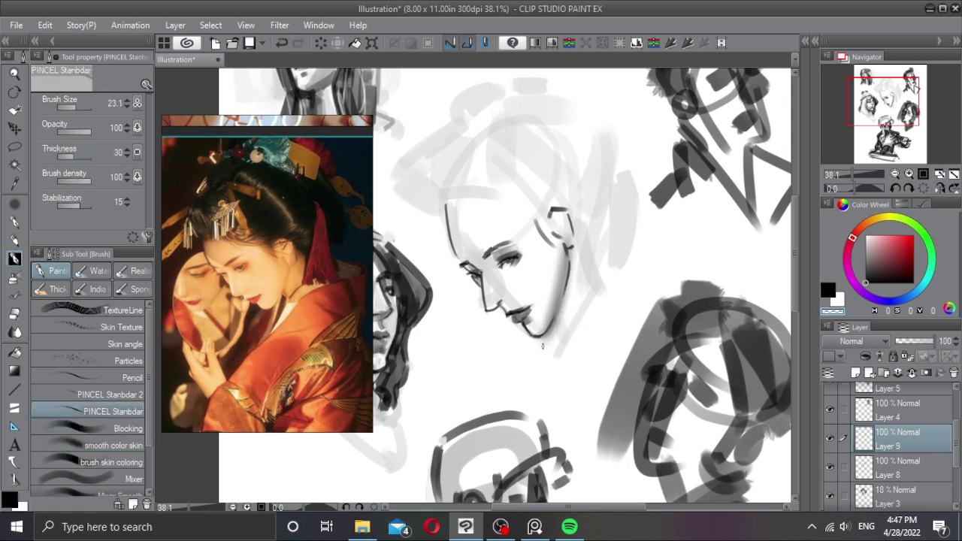
mouse_move(557, 318)
mouse_down()
mouse_move(566, 288)
mouse_move(548, 335)
mouse_up()
key(ctrl+z)
mouse_move(571, 263)
mouse_down()
mouse_move(568, 294)
mouse_move(576, 293)
mouse_up()
Step: Paint the neck shadow behind the jaw in a sampled gray and lower Layer 9's opacity to 59%
alt+click(566, 283)
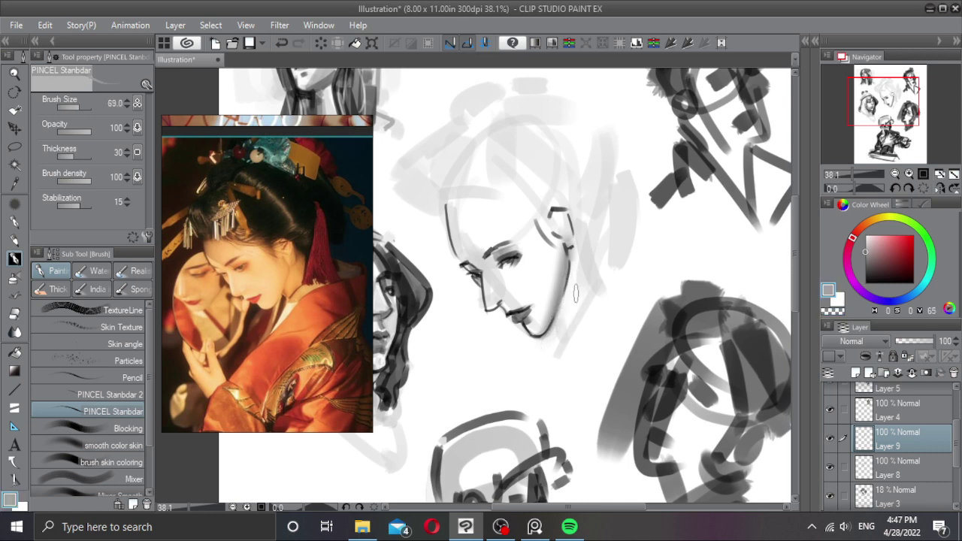
mouse_move(572, 248)
mouse_down()
mouse_move(571, 289)
mouse_move(583, 267)
mouse_move(585, 284)
mouse_move(574, 250)
mouse_move(574, 273)
mouse_move(586, 269)
mouse_move(562, 331)
mouse_move(613, 294)
mouse_up()
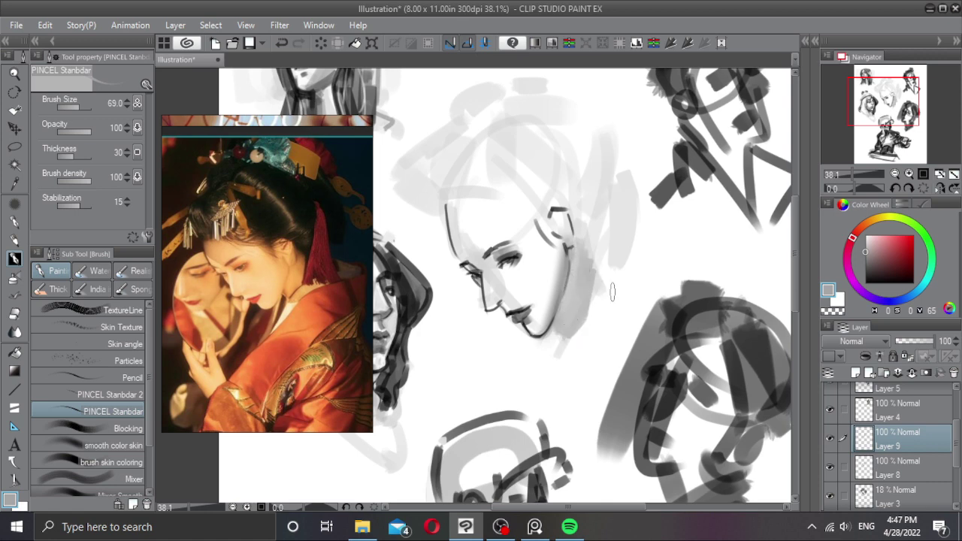
drag(933, 340, 917, 340)
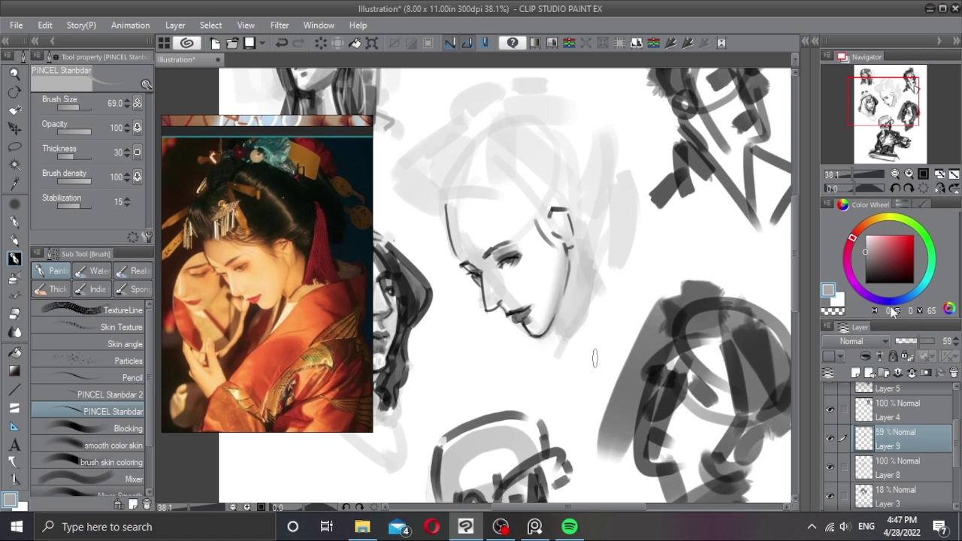
Step: Trim the neck shadow's edge with transparent colour and draw black neck lines below the jaw and ear
drag(887, 263, 863, 284)
key(c)
drag(578, 310, 571, 307)
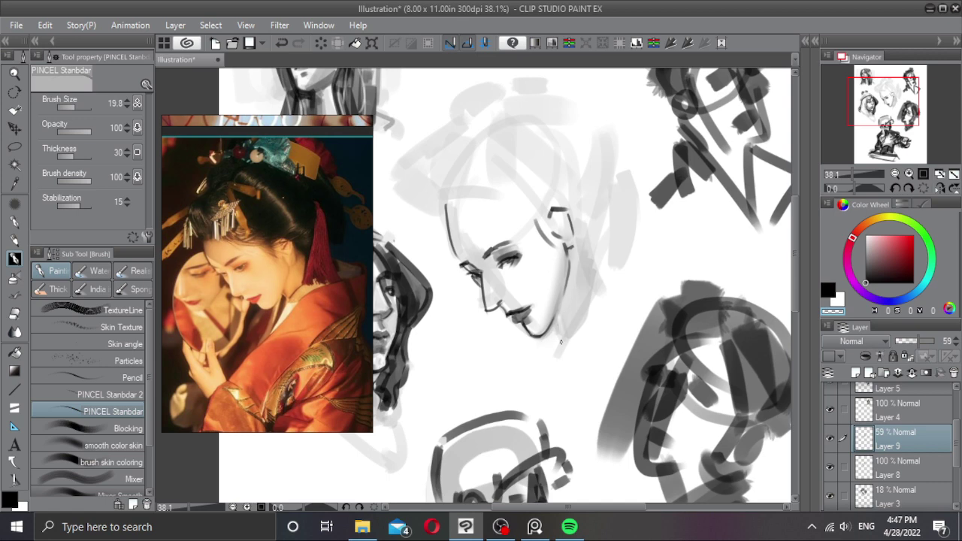
key(c)
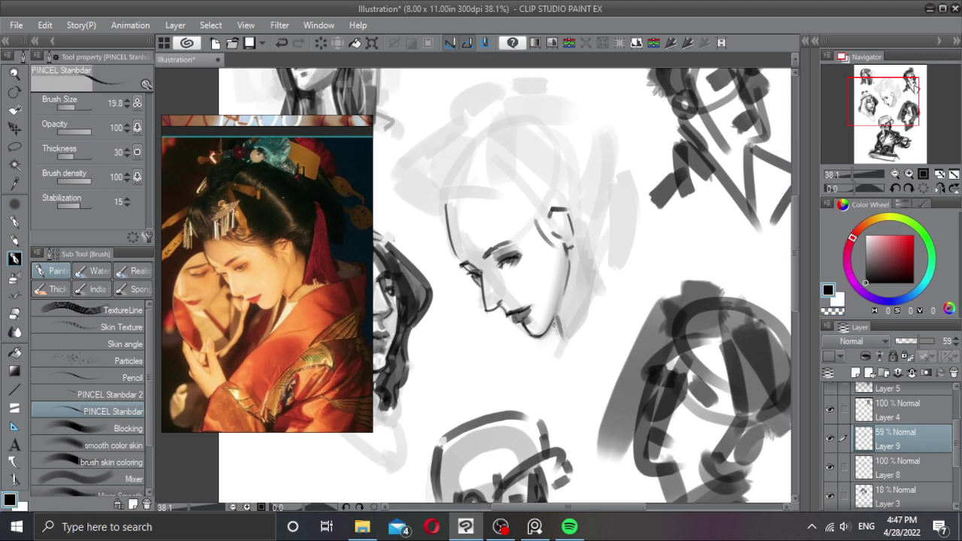
key(c)
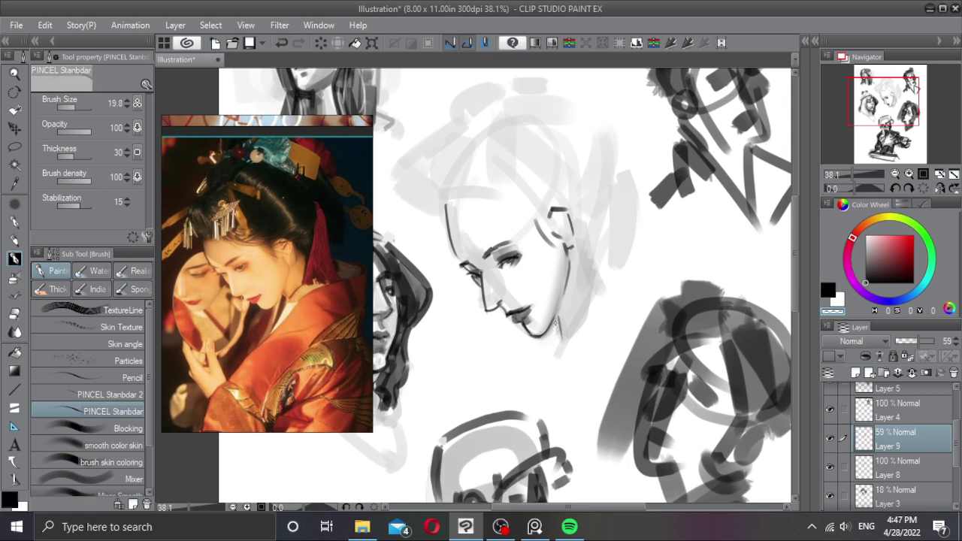
key(c)
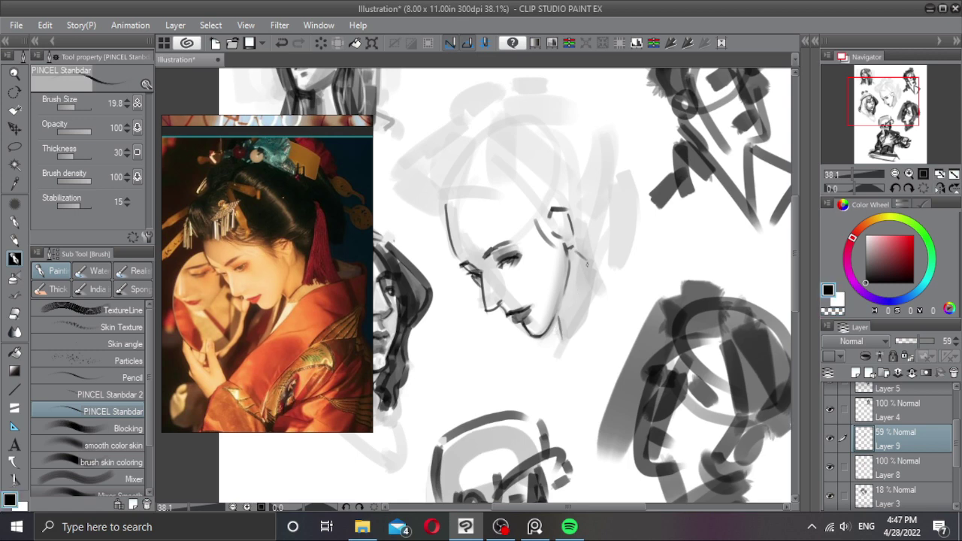
Step: Strengthen the dark line where the jaw meets the neck, undoing unwanted strokes
mouse_move(561, 246)
mouse_down()
mouse_move(569, 271)
mouse_move(558, 324)
mouse_up()
key(ctrl+z)
key(ctrl+z)
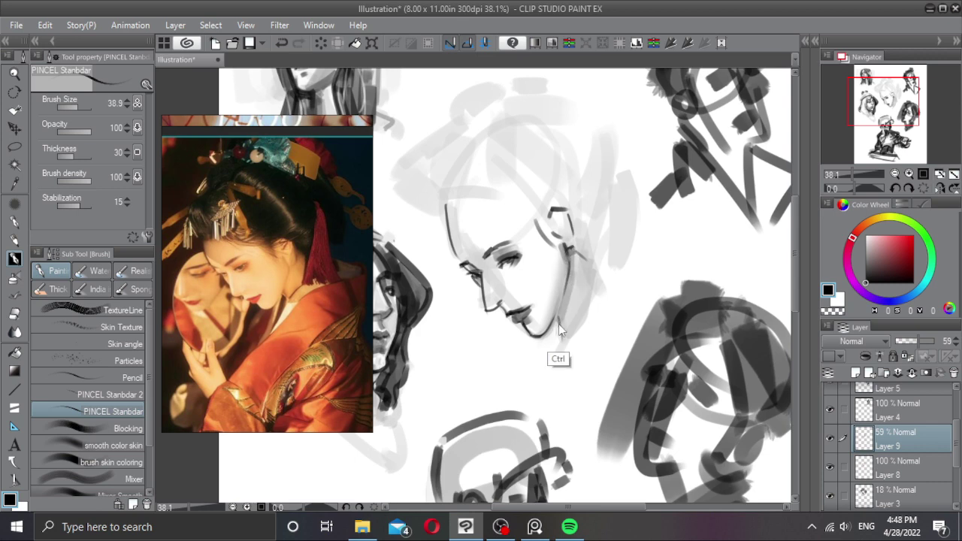
key(ctrl+z)
drag(569, 271, 560, 330)
Step: Shade inside the ear and darken the back edge of the jaw with a larger brush
mouse_move(530, 277)
mouse_down()
mouse_move(526, 289)
mouse_move(539, 283)
mouse_move(512, 278)
mouse_up()
key(ctrl+z)
key(])
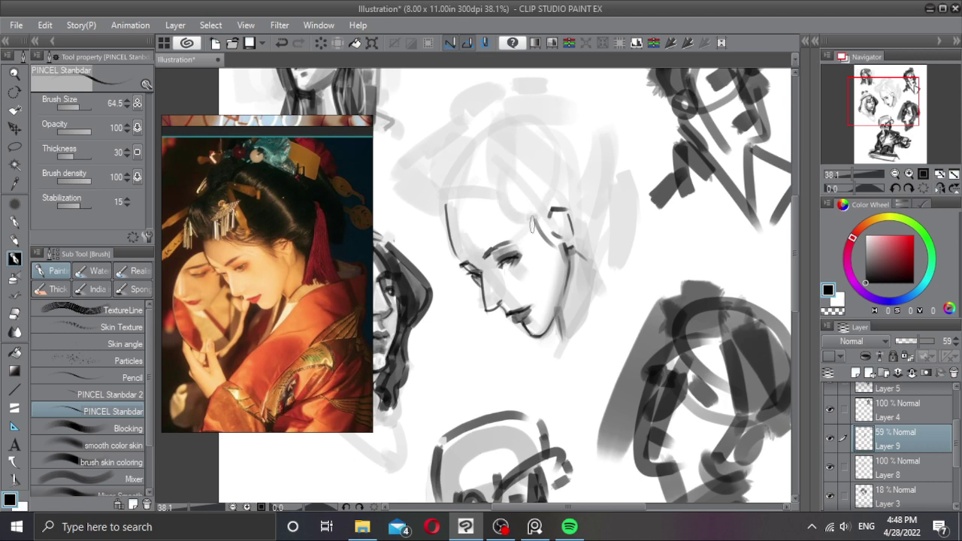
key(ctrl)
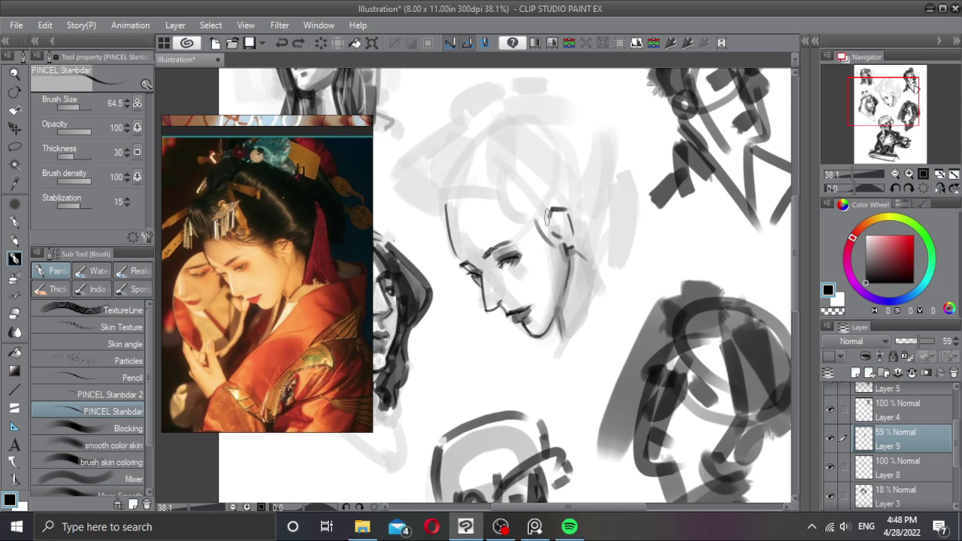
key(ctrl+z)
drag(569, 260, 562, 301)
drag(548, 232, 565, 282)
Step: Sketch the front hair outline above the forehead and the hanging hair ornament beside it
mouse_move(504, 189)
mouse_down()
mouse_move(428, 186)
mouse_move(455, 149)
mouse_move(457, 168)
mouse_move(482, 134)
mouse_up()
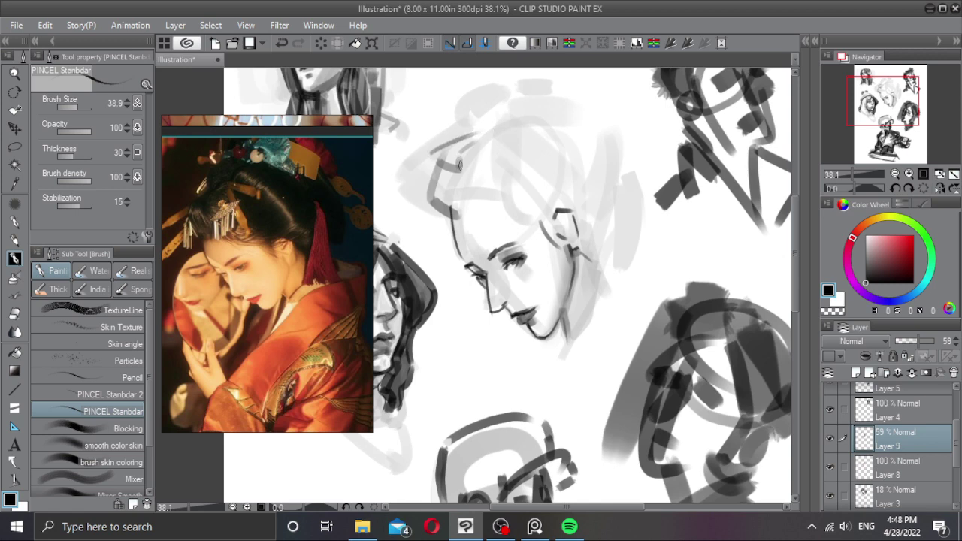
mouse_move(470, 180)
mouse_down()
mouse_move(556, 133)
mouse_move(545, 151)
mouse_move(516, 150)
mouse_move(490, 167)
mouse_move(495, 155)
mouse_move(510, 168)
mouse_move(491, 176)
mouse_move(506, 160)
mouse_move(497, 158)
mouse_move(484, 206)
mouse_up()
drag(496, 171, 495, 203)
Step: Restore Layer 9's opacity to 100%, merge it into Layer 8 and check the result by toggling its visibility
click(921, 346)
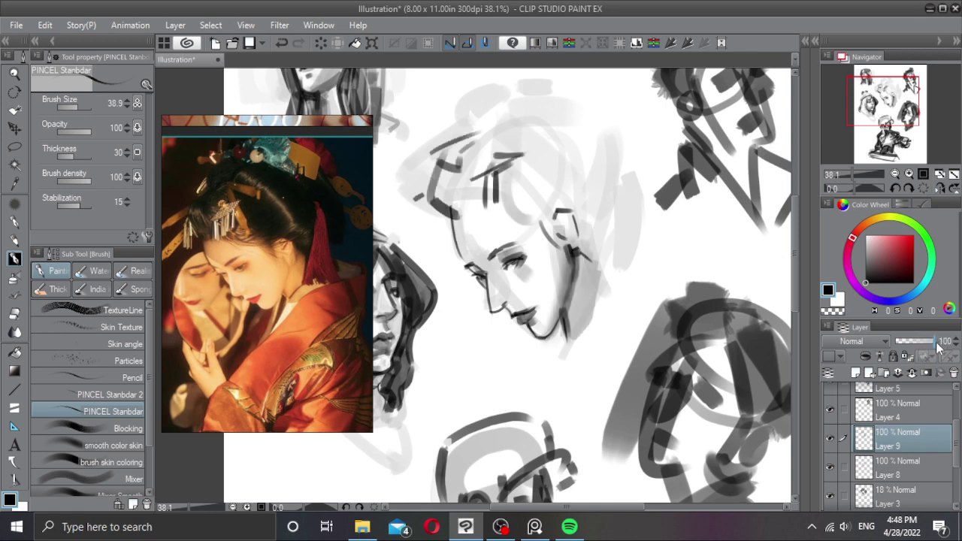
click(911, 374)
click(830, 439)
click(829, 439)
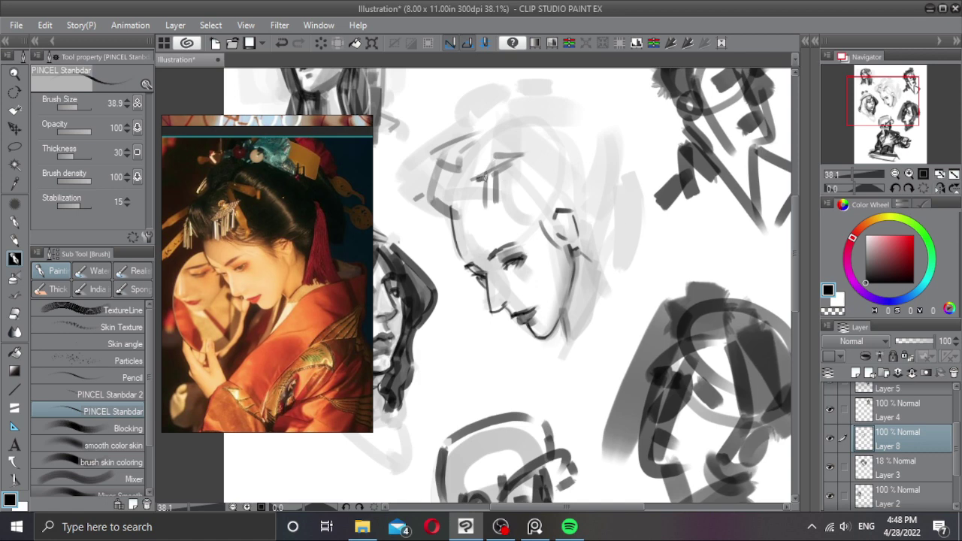
Step: Darken the hair ornament's hanging strands and fill in the front hair above the forehead
mouse_move(484, 176)
mouse_down()
mouse_move(511, 159)
mouse_move(473, 178)
mouse_move(498, 151)
mouse_move(518, 155)
mouse_move(503, 153)
mouse_move(478, 177)
mouse_move(492, 193)
mouse_move(504, 196)
mouse_up()
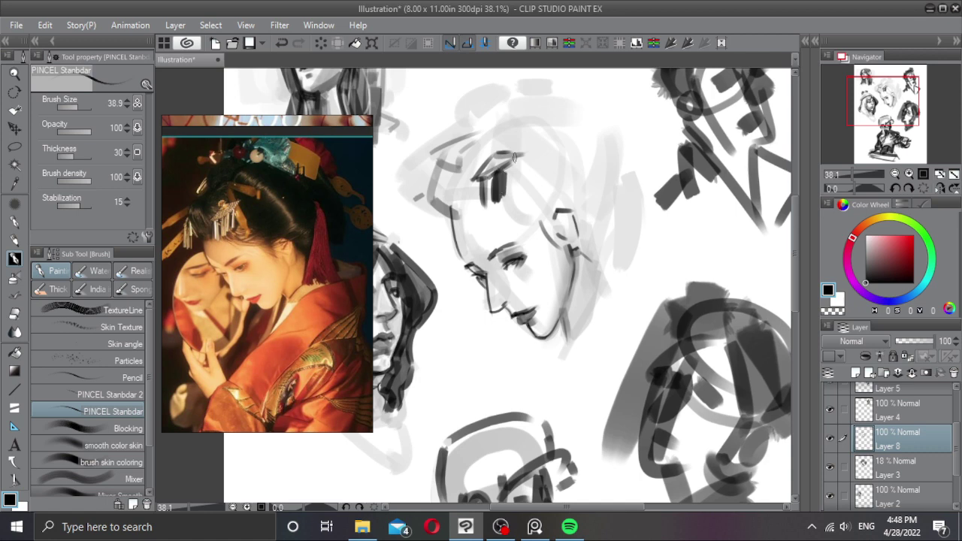
drag(512, 164, 513, 185)
mouse_move(420, 198)
mouse_down()
mouse_move(431, 229)
mouse_move(443, 181)
mouse_move(426, 195)
mouse_move(448, 175)
mouse_move(463, 180)
mouse_move(449, 195)
mouse_move(430, 189)
mouse_move(481, 201)
mouse_up()
key(])
mouse_move(463, 164)
mouse_down()
mouse_move(444, 188)
mouse_move(442, 175)
mouse_move(464, 159)
mouse_move(473, 177)
mouse_move(456, 153)
mouse_move(447, 160)
mouse_move(470, 148)
mouse_move(497, 157)
mouse_move(519, 127)
mouse_up()
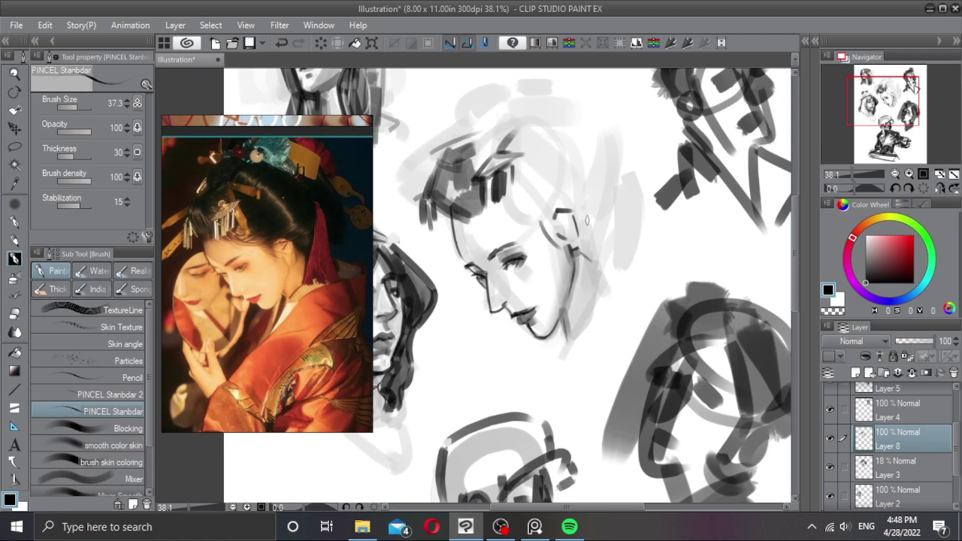
Step: Mark the hairline above the ear and the back edge of the hair with dark strokes
mouse_move(586, 225)
mouse_down()
mouse_move(598, 221)
mouse_move(565, 213)
mouse_move(582, 212)
mouse_move(604, 160)
mouse_up()
key(ctrl+z)
key(ctrl+z)
key(ctrl+y)
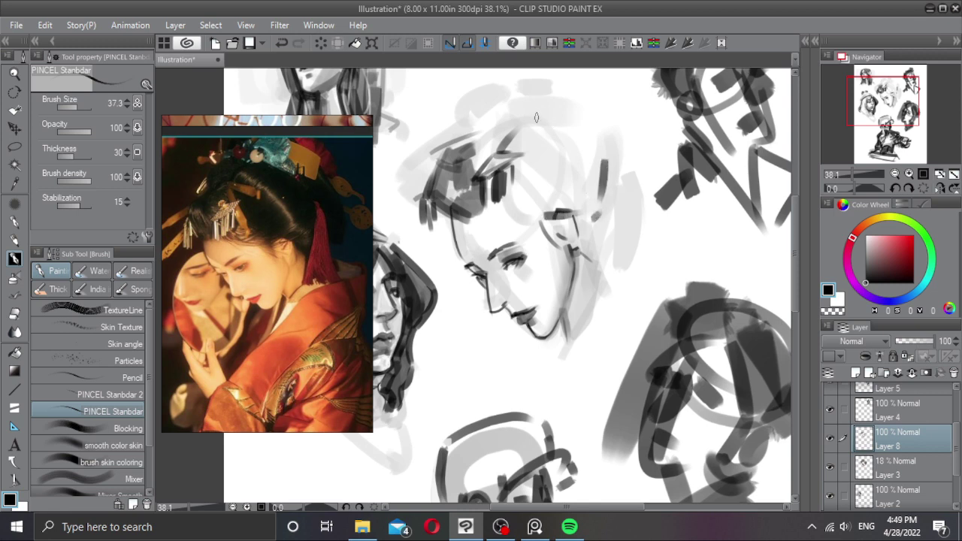
Step: Block in the hair on the crown and down to the ear in dark gray, leaving a light highlight band
drag(529, 120, 572, 119)
drag(597, 129, 608, 161)
mouse_move(549, 142)
mouse_down()
mouse_move(551, 119)
mouse_move(549, 137)
mouse_move(583, 132)
mouse_move(583, 160)
mouse_move(605, 180)
mouse_up()
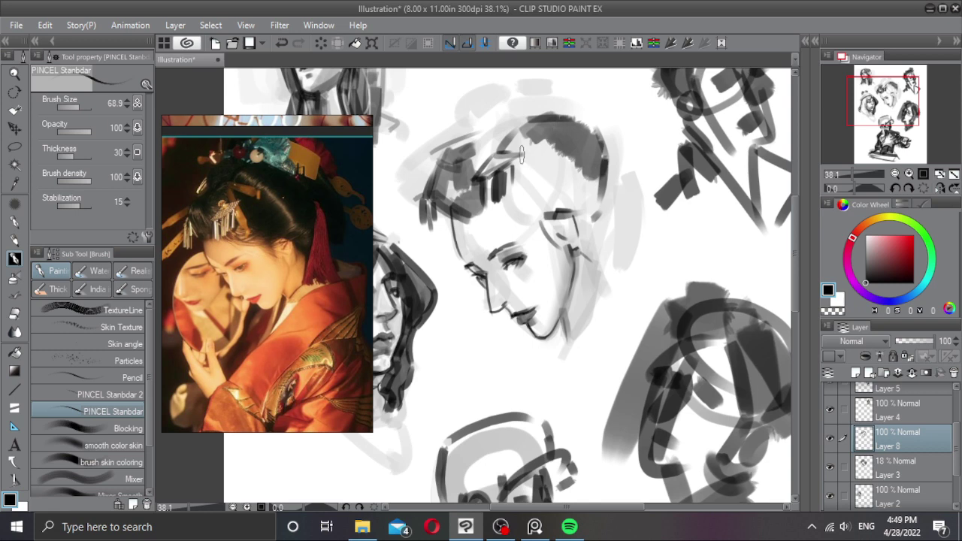
mouse_move(511, 146)
mouse_down()
mouse_move(518, 202)
mouse_move(555, 181)
mouse_move(553, 201)
mouse_move(588, 195)
mouse_up()
mouse_move(528, 197)
mouse_down()
mouse_move(510, 199)
mouse_move(526, 200)
mouse_move(557, 243)
mouse_move(529, 201)
mouse_move(520, 205)
mouse_up()
key(bracketleft)
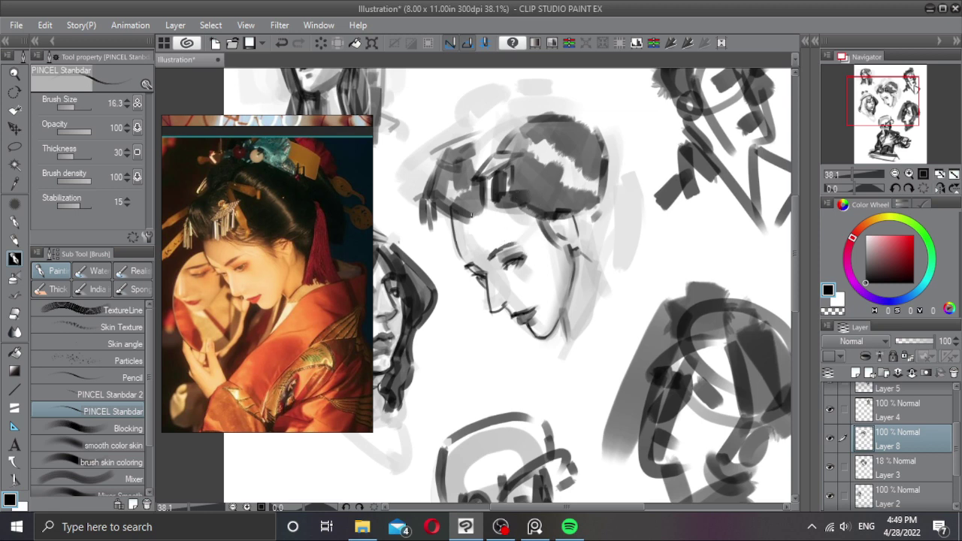
Step: Darken the front hairline above the forehead and the forehead contour with a size 23.1 brush
key(c)
key(c)
key(bracketright)
drag(449, 221, 457, 229)
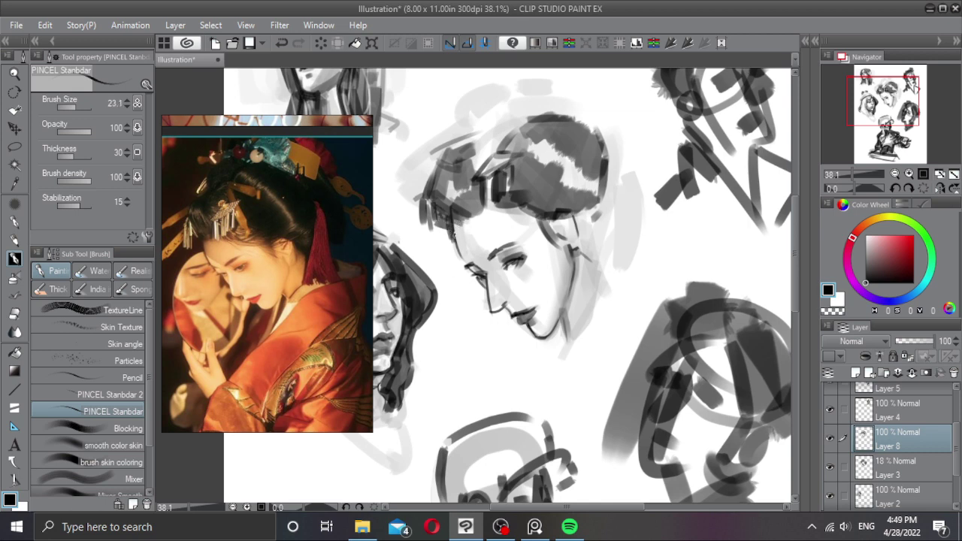
drag(450, 226, 461, 258)
Step: Draw the lower hairline across the forehead and add dark strokes around and behind the ear
key(bracketleft)
mouse_move(496, 216)
mouse_down()
mouse_move(534, 230)
mouse_move(539, 211)
mouse_up()
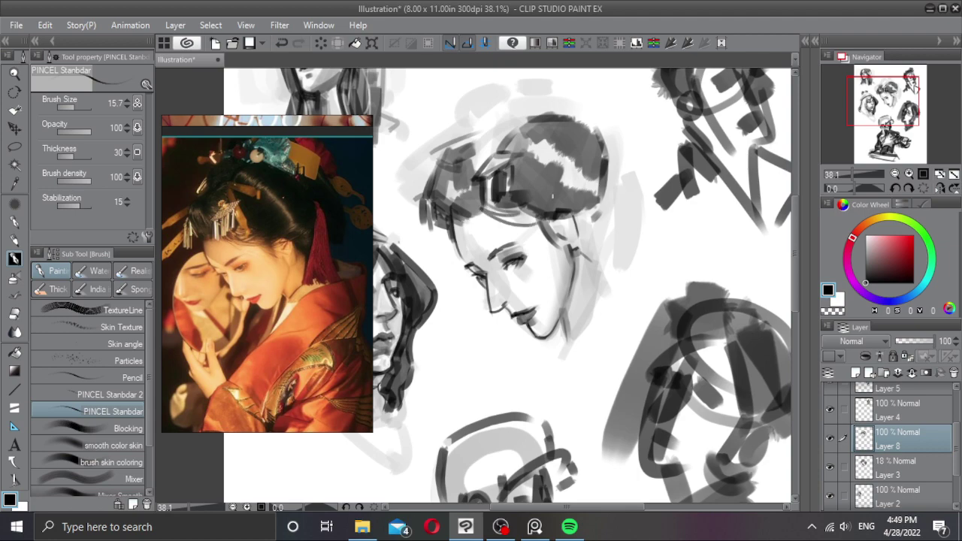
key(h)
key(h)
drag(546, 237, 547, 247)
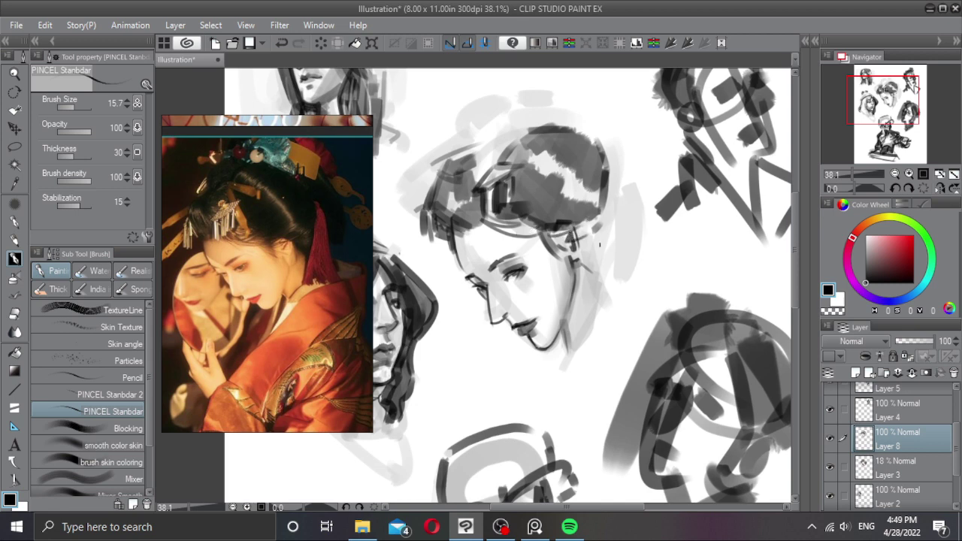
mouse_move(600, 221)
mouse_down()
mouse_move(594, 258)
mouse_move(593, 225)
mouse_move(585, 232)
mouse_up()
Step: Narrow the highlight band on the crown and darken the hair below it with a size 90 brush
drag(527, 170, 592, 206)
key(ctrl+z)
key(ctrl+z)
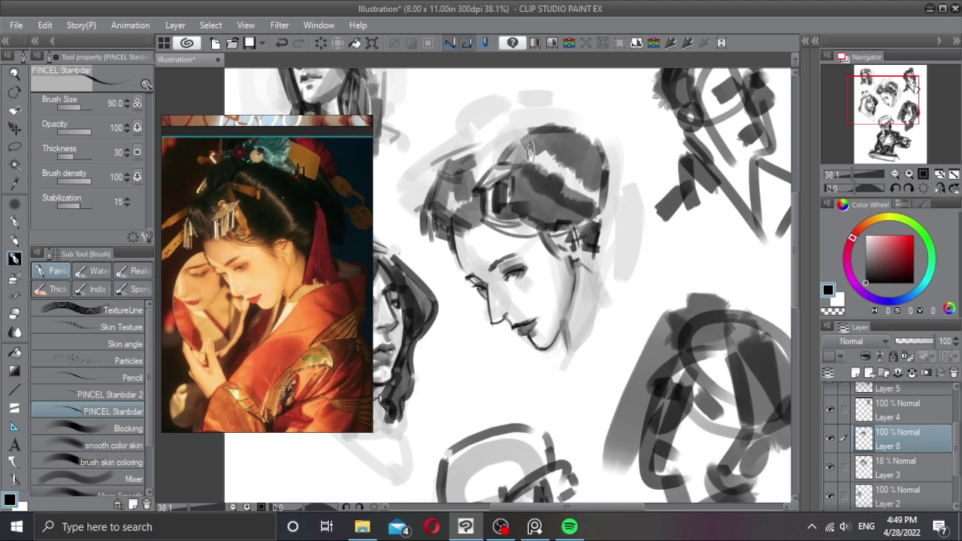
mouse_move(530, 152)
mouse_down()
mouse_move(562, 158)
mouse_move(597, 190)
mouse_up()
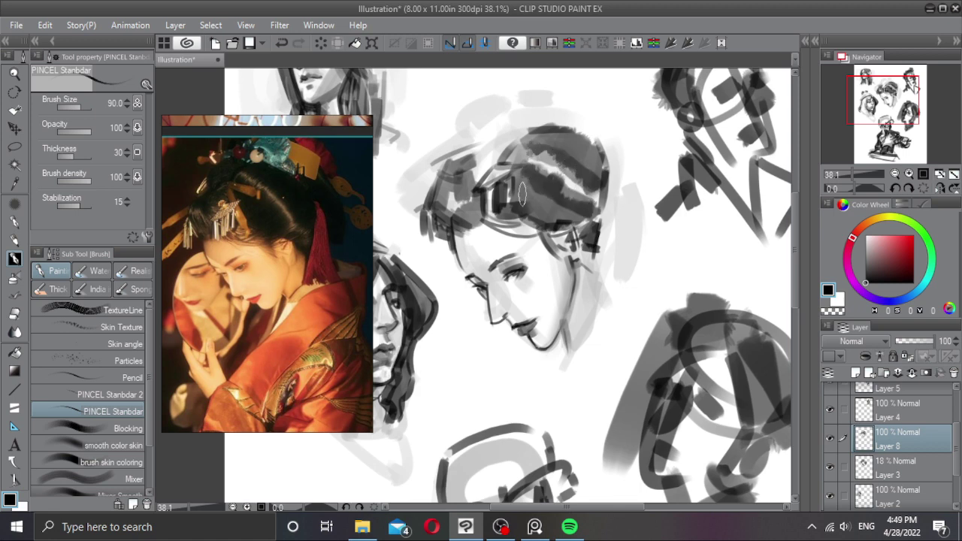
drag(520, 190, 567, 219)
key(ctrl+z)
mouse_move(517, 184)
mouse_down()
mouse_move(536, 208)
mouse_move(598, 209)
mouse_up()
Step: Darken the hair along the top and back of the crown and the tuft above the forehead
mouse_move(553, 135)
mouse_down()
mouse_move(583, 146)
mouse_move(602, 172)
mouse_move(597, 165)
mouse_up()
key(ctrl+z)
key(ctrl+z)
mouse_move(534, 137)
mouse_down()
mouse_move(574, 143)
mouse_move(602, 169)
mouse_up()
key(ctrl+z)
drag(535, 136, 603, 174)
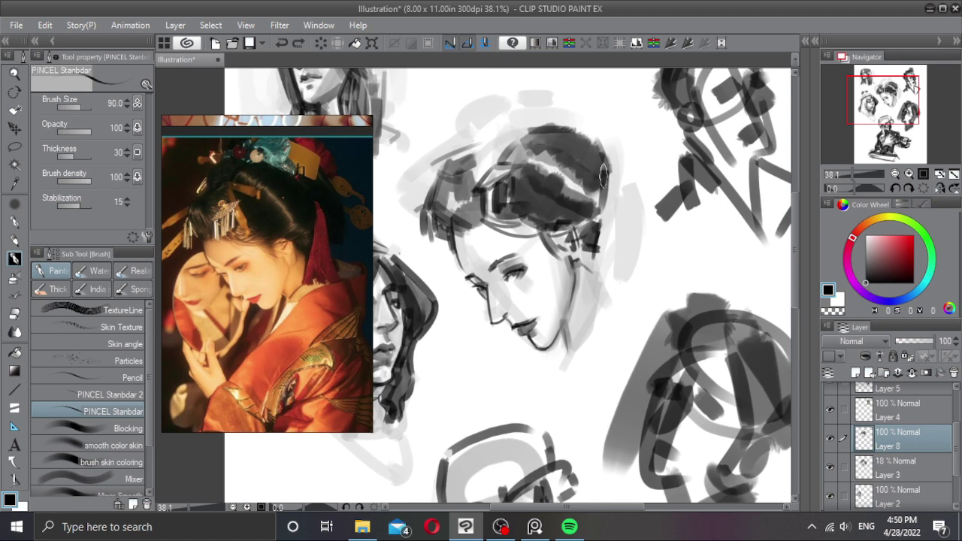
mouse_move(450, 196)
mouse_down()
mouse_move(437, 192)
mouse_move(455, 161)
mouse_move(461, 167)
mouse_up()
Step: Draw the neck lines below the ear and outline the hanging hair piece behind the head with a size 19 brush
key(bracketleft)
key(bracketleft)
key(bracketleft)
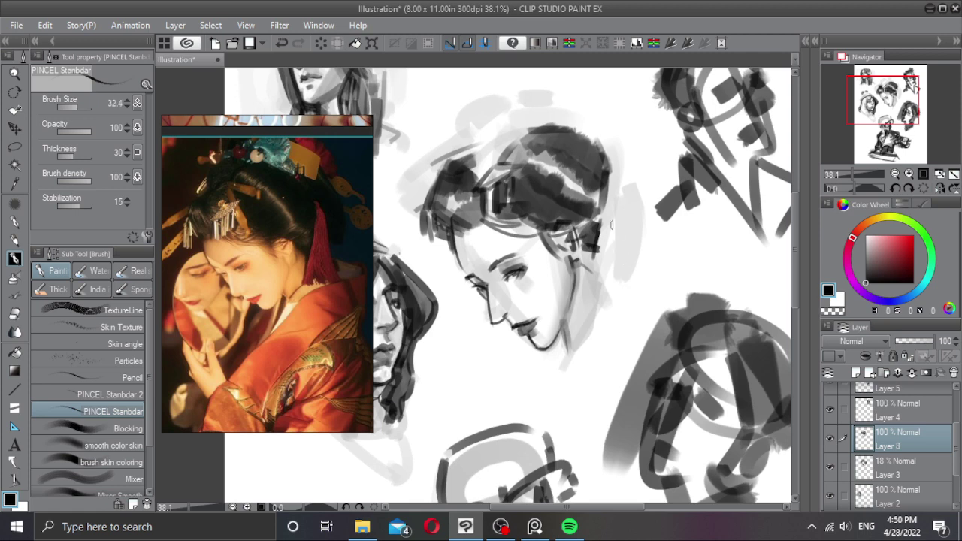
key(bracketleft)
key(bracketleft)
drag(568, 351, 601, 293)
drag(594, 246, 599, 309)
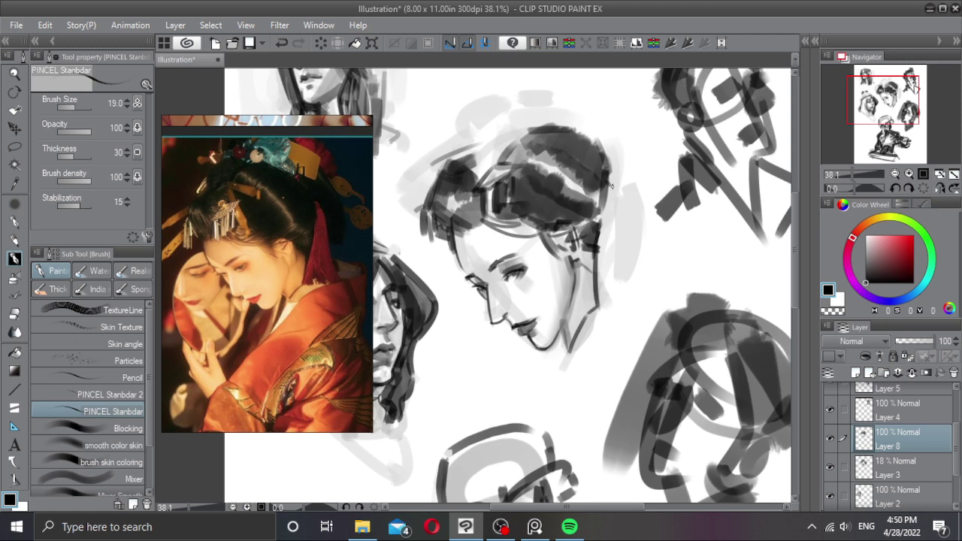
drag(611, 185, 631, 275)
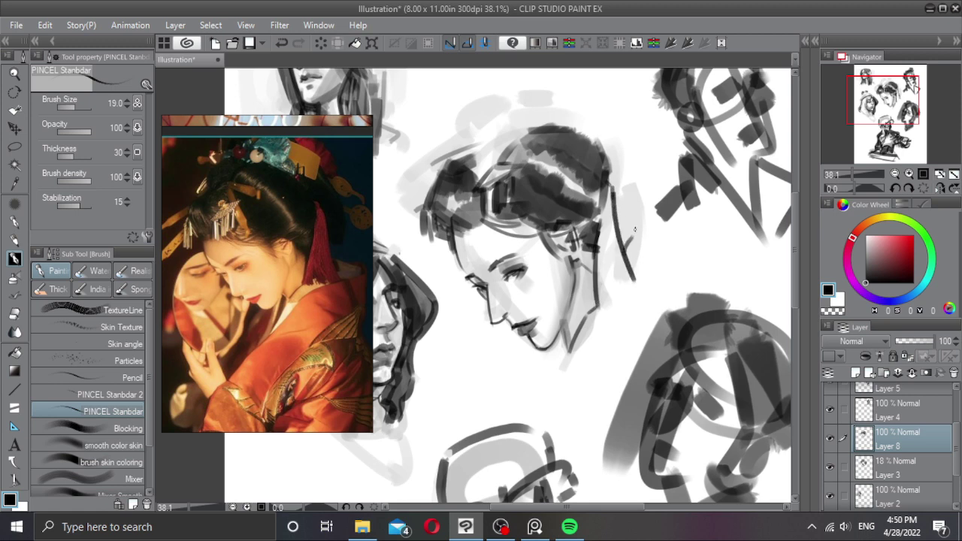
mouse_move(614, 126)
mouse_down()
mouse_move(629, 148)
mouse_move(641, 232)
mouse_move(600, 167)
mouse_up()
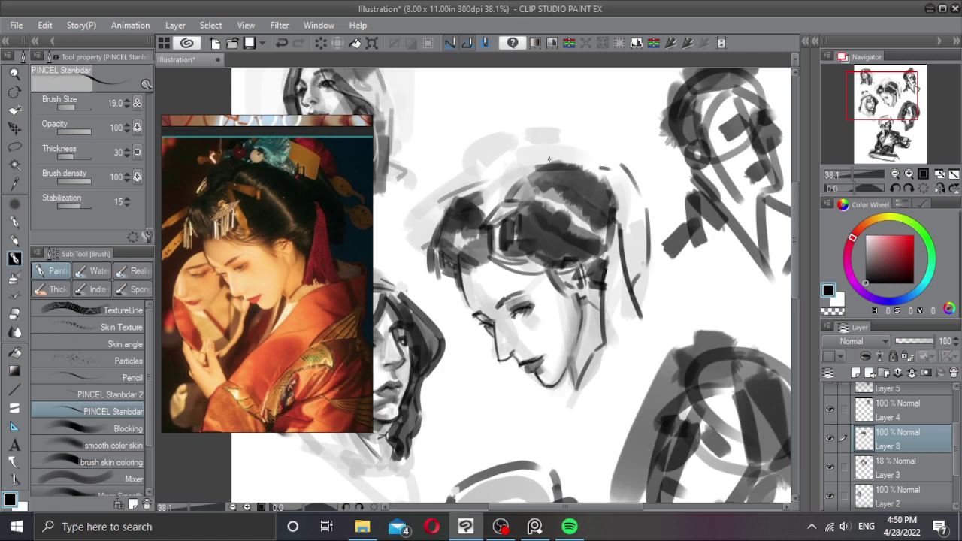
Step: Sketch a small ring ornament on top of the hair and erase light stripes into the side hair ornament
drag(549, 158, 559, 150)
key(c)
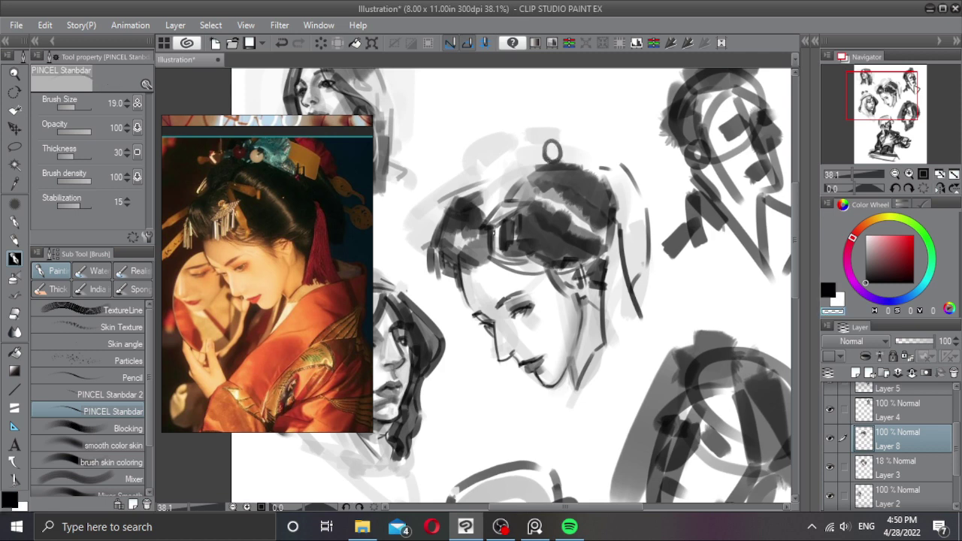
mouse_move(492, 230)
mouse_down()
mouse_move(490, 253)
mouse_move(505, 253)
mouse_move(508, 236)
mouse_up()
key(c)
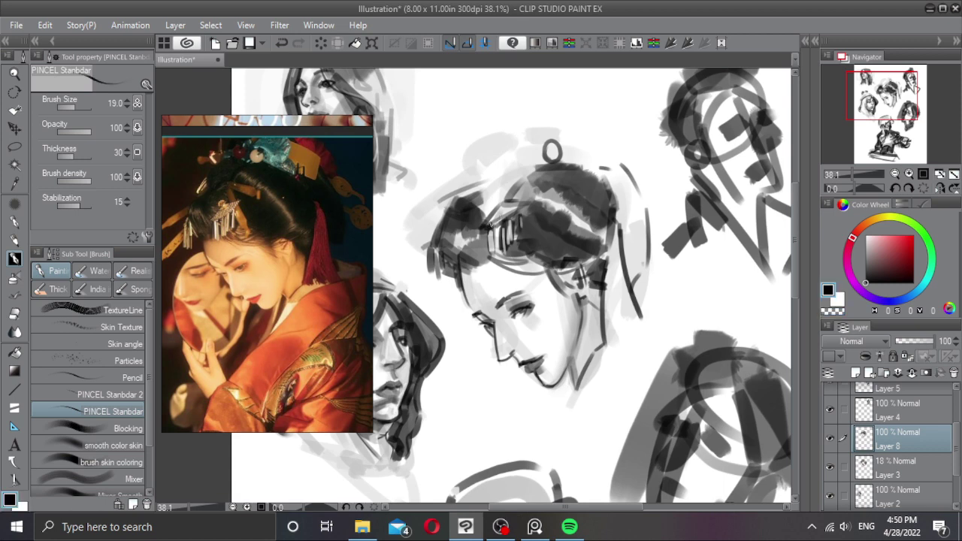
Step: Erase thin light strands into the hanging ornament at the front of the hair
key(c)
drag(438, 263, 438, 282)
drag(443, 257, 444, 277)
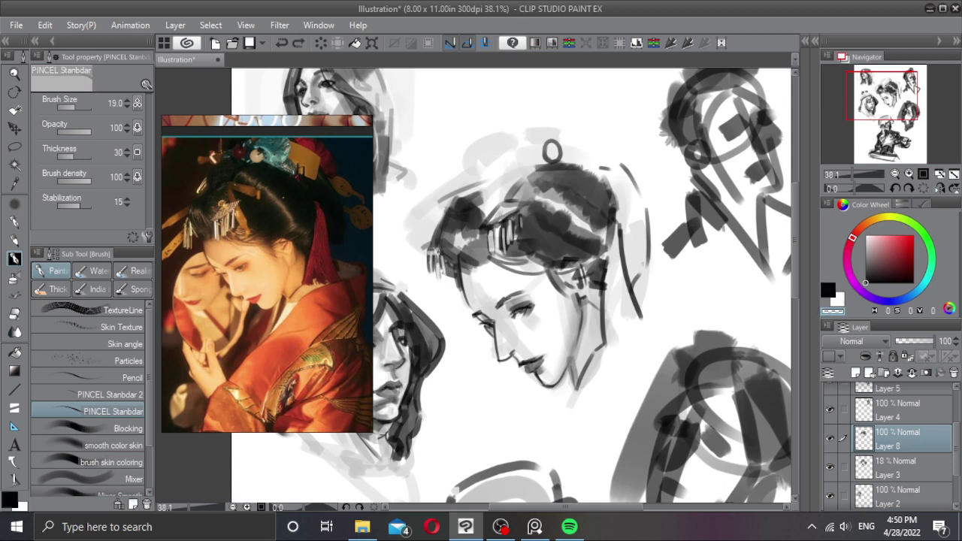
drag(434, 241, 432, 254)
Step: Block in the raised loop of hair above the forehead in dark gray, up to the ring ornament
mouse_move(487, 205)
mouse_down()
mouse_move(483, 217)
mouse_move(471, 182)
mouse_up()
key(c)
key(ctrl+z)
mouse_move(483, 163)
mouse_down()
mouse_move(519, 160)
mouse_move(507, 164)
mouse_up()
key(ctrl+z)
mouse_move(504, 199)
mouse_down()
mouse_move(475, 204)
mouse_move(482, 170)
mouse_move(483, 212)
mouse_move(494, 212)
mouse_move(511, 170)
mouse_move(530, 177)
mouse_move(486, 183)
mouse_move(481, 213)
mouse_move(473, 204)
mouse_move(478, 197)
mouse_move(492, 215)
mouse_move(498, 179)
mouse_move(501, 196)
mouse_move(529, 179)
mouse_up()
Step: Add ornament strokes above the crown and fill the hanging hair piece behind the head with dark gray
click(294, 231)
drag(294, 230, 291, 276)
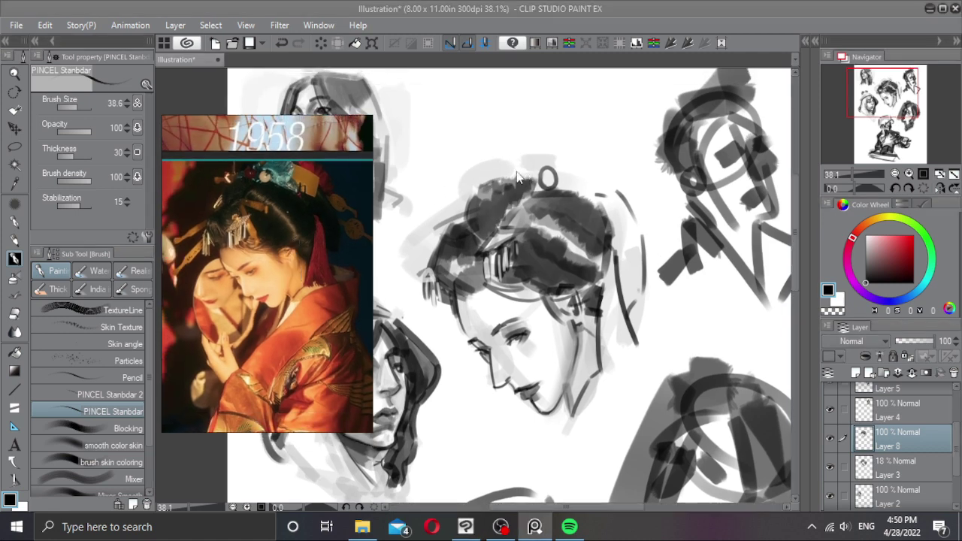
click(542, 167)
mouse_move(536, 166)
mouse_down()
mouse_move(559, 145)
mouse_move(620, 182)
mouse_move(631, 224)
mouse_move(622, 227)
mouse_move(628, 306)
mouse_up()
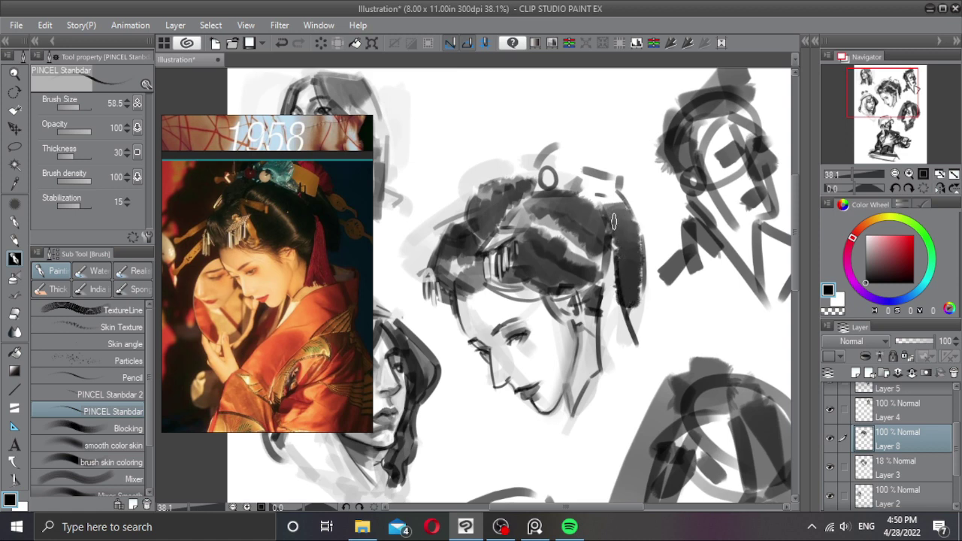
drag(608, 204, 622, 302)
key(ctrl+z)
drag(617, 205, 623, 312)
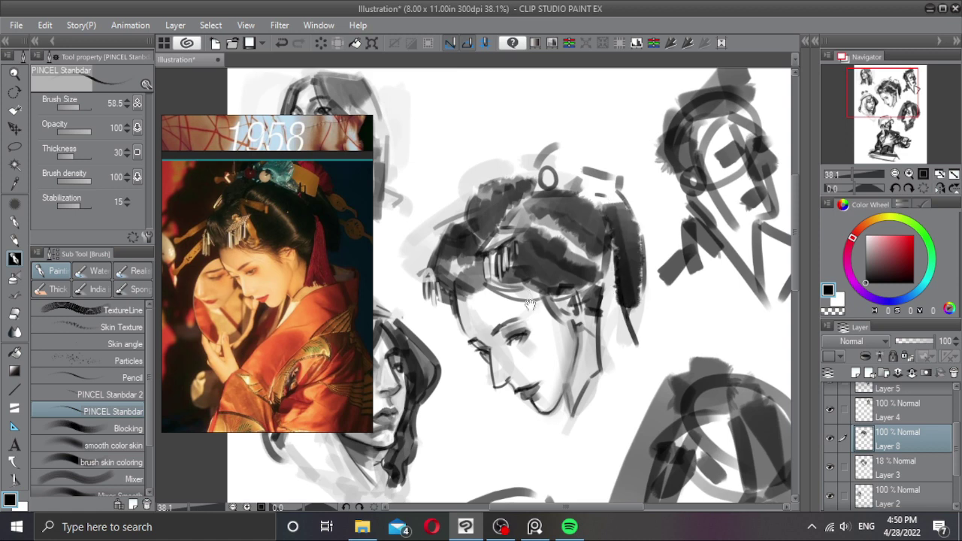
Step: Toggle Layer 3's visibility to check what it contributes to the portrait
drag(530, 305, 521, 279)
click(828, 466)
click(828, 466)
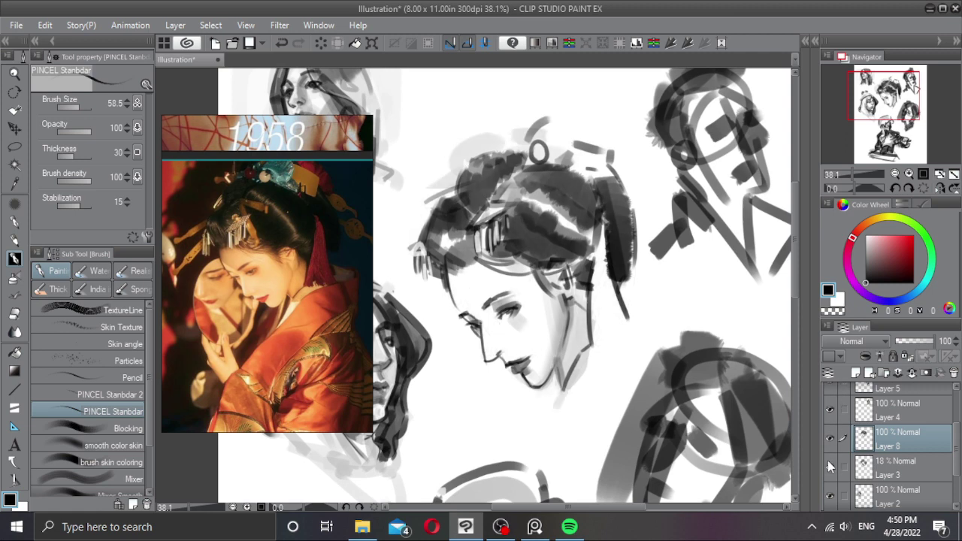
click(831, 465)
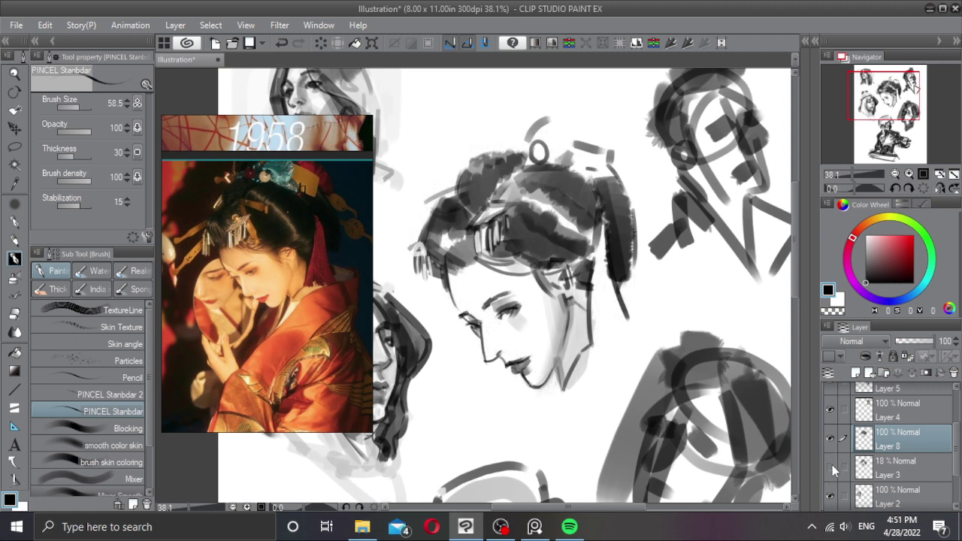
click(831, 466)
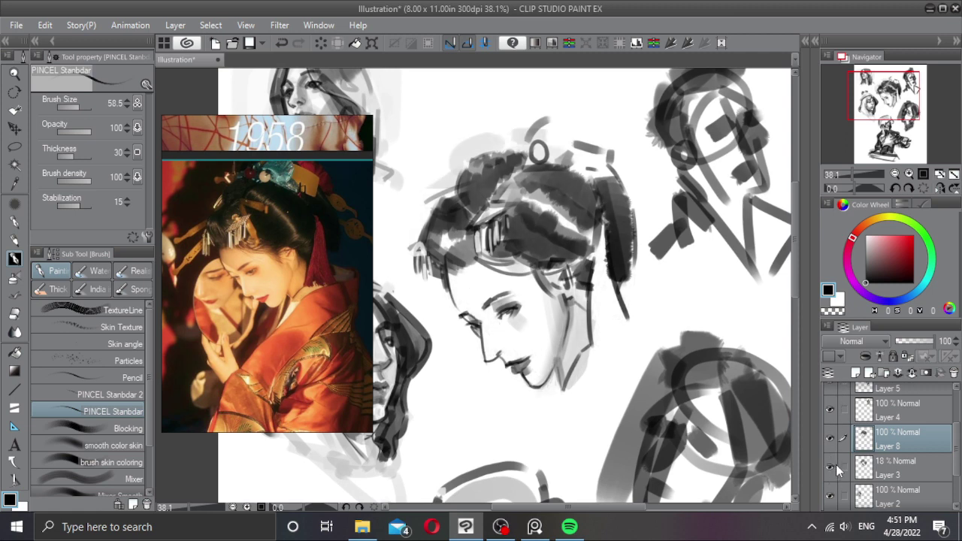
Step: Clear the rough sketch on Layer 3 and merge Layer 8 into that layer
click(865, 461)
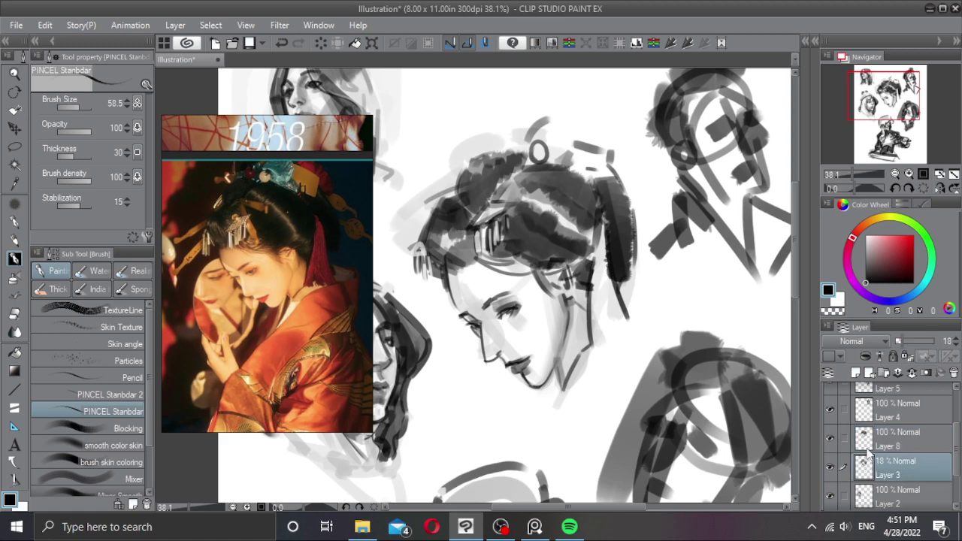
key(Delete)
click(873, 429)
click(912, 373)
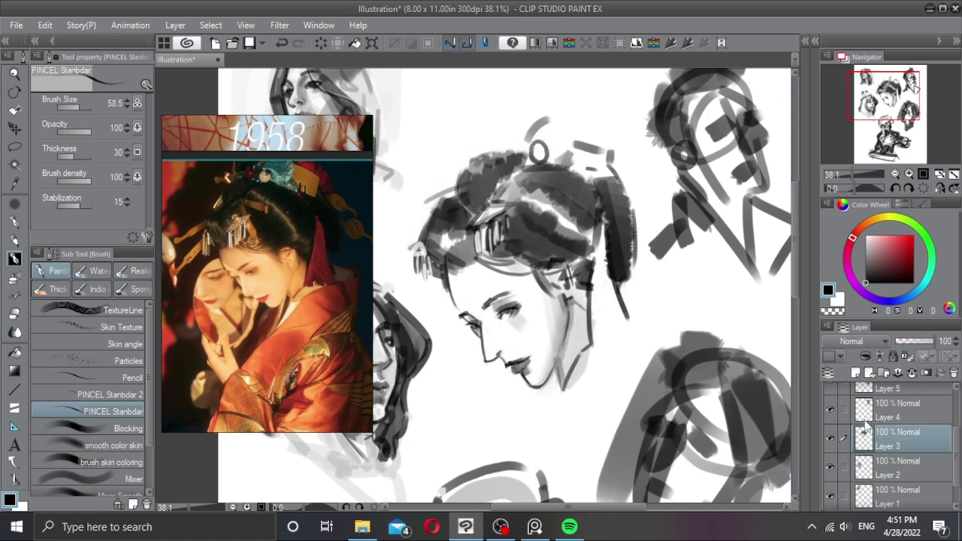
Step: Add a new layer above the portrait and shade the forehead and upper face in gray with a large brush
click(830, 437)
key(ctrl+z)
key(ctrl+z)
drag(487, 267, 504, 271)
alt+click(488, 323)
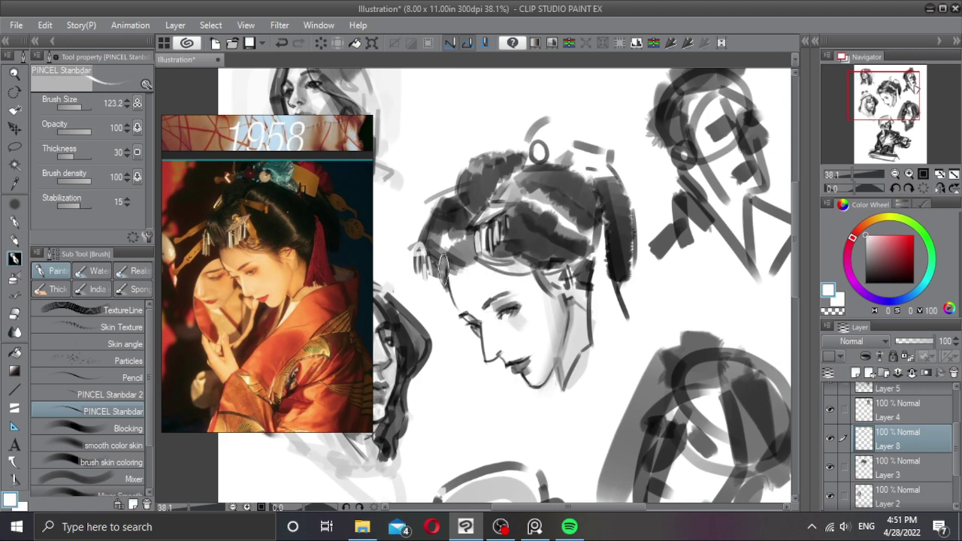
drag(443, 269, 545, 308)
key(ctrl+z)
alt+click(547, 280)
drag(493, 278, 539, 279)
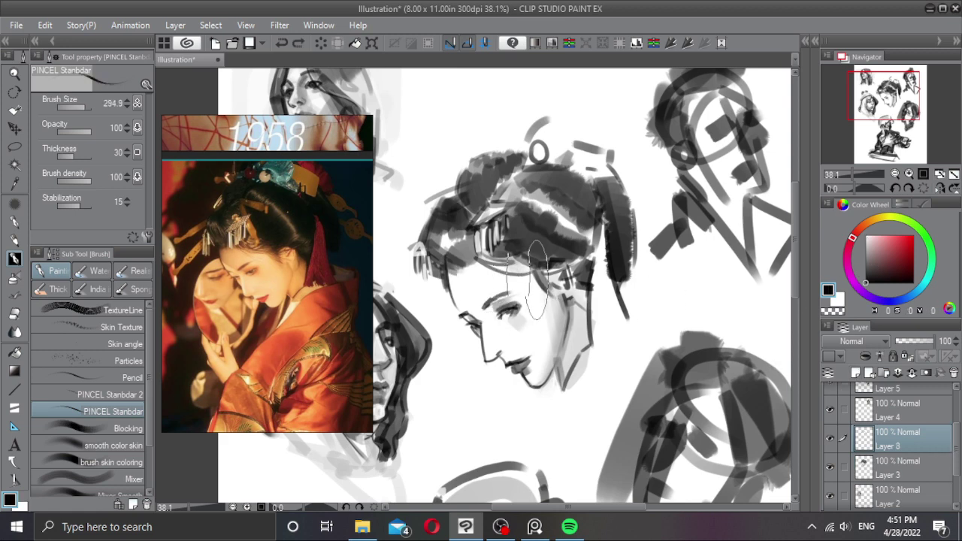
drag(436, 260, 557, 307)
Step: Erase the gray shading outside the forehead contour and across the lower face and neck
key(c)
mouse_move(493, 256)
mouse_down()
mouse_move(473, 248)
mouse_move(438, 291)
mouse_up()
drag(423, 267, 443, 324)
mouse_move(432, 265)
mouse_down()
mouse_move(451, 301)
mouse_move(438, 309)
mouse_up()
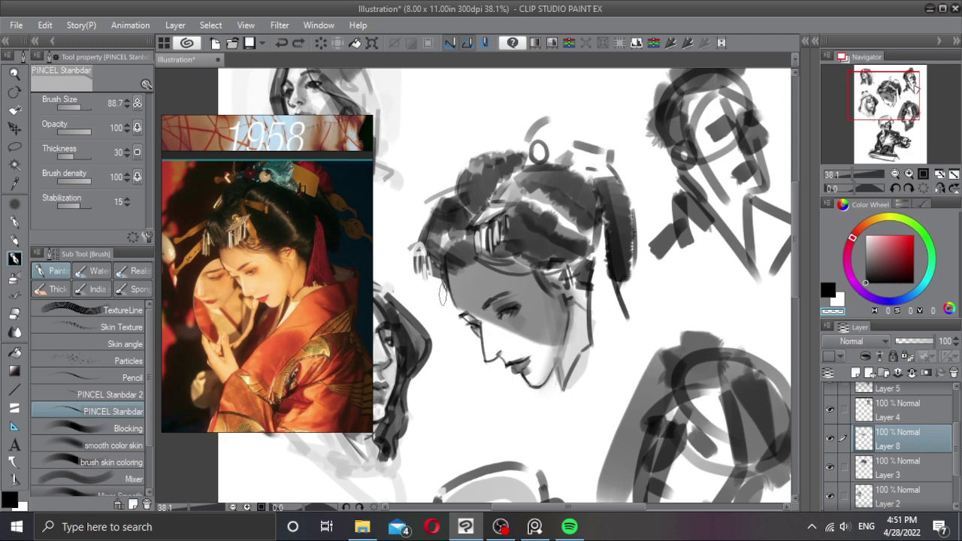
key(ctrl+z)
drag(438, 297, 617, 372)
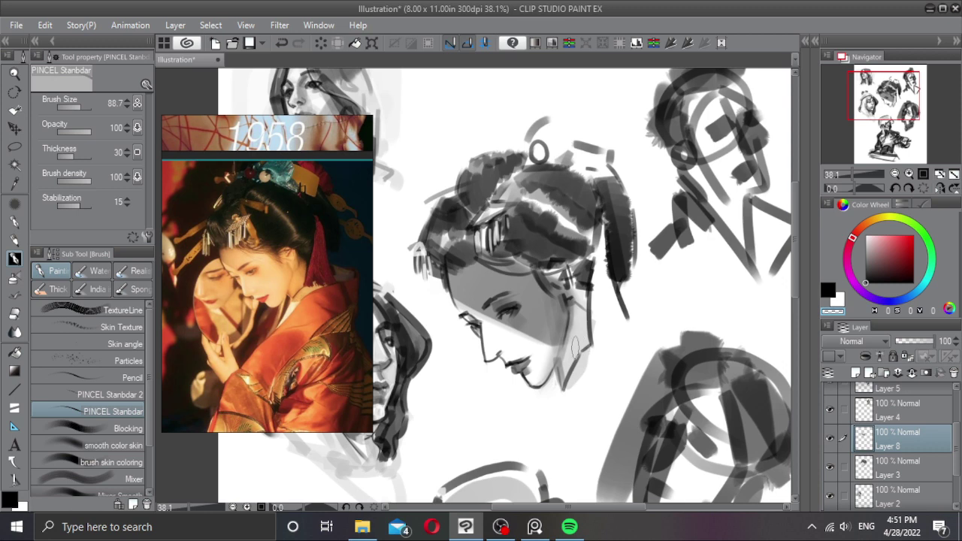
Step: Soften the gray face shading with the smooth color skin brush in transparent color at size 185.5
click(116, 445)
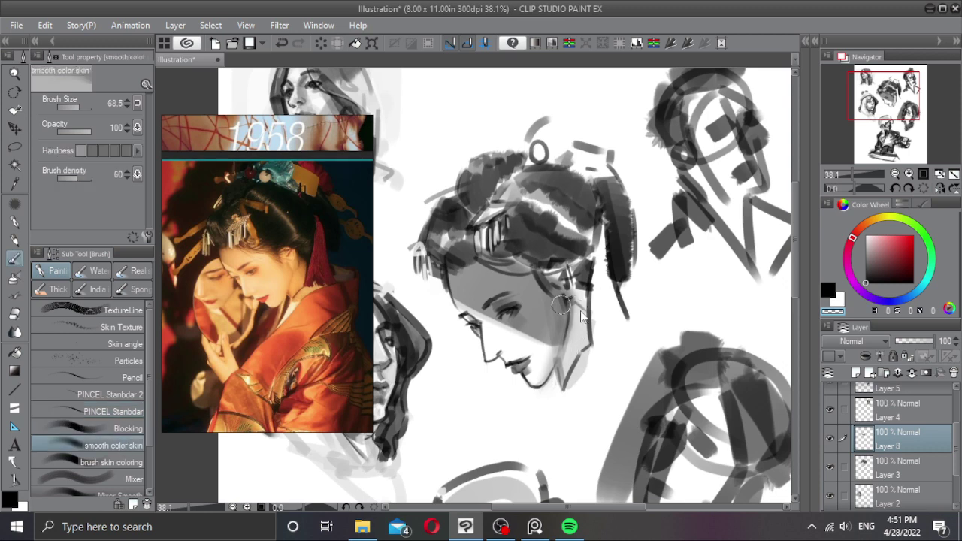
mouse_move(584, 300)
mouse_down()
mouse_move(563, 338)
mouse_move(538, 285)
mouse_move(522, 327)
mouse_move(488, 248)
mouse_move(512, 319)
mouse_move(565, 305)
mouse_move(489, 258)
mouse_up()
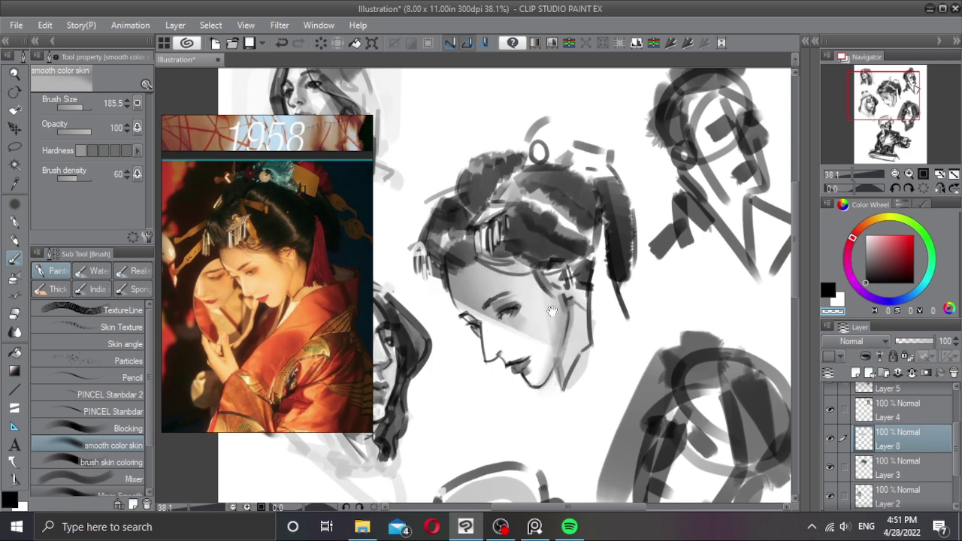
mouse_move(554, 314)
mouse_down()
mouse_move(555, 284)
mouse_move(553, 306)
mouse_up()
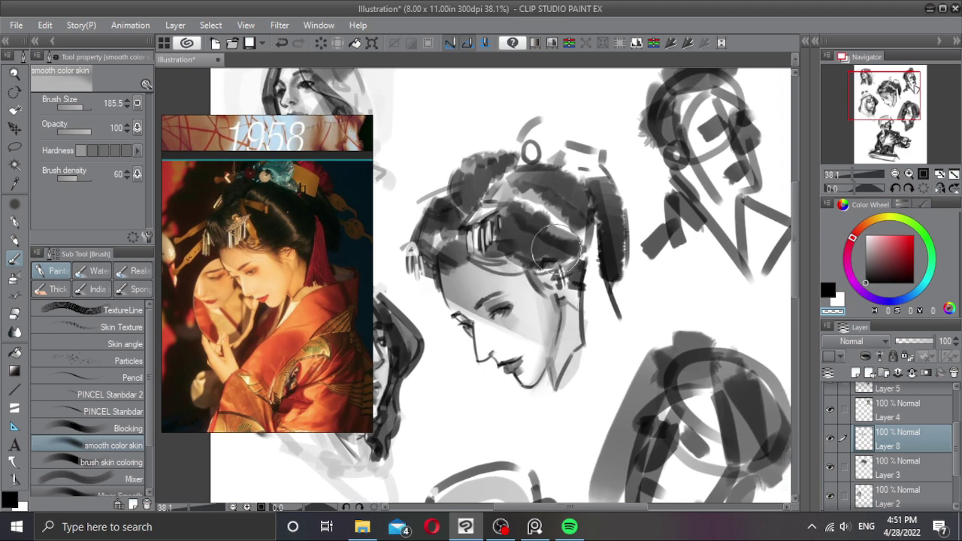
key(ctrl+minus)
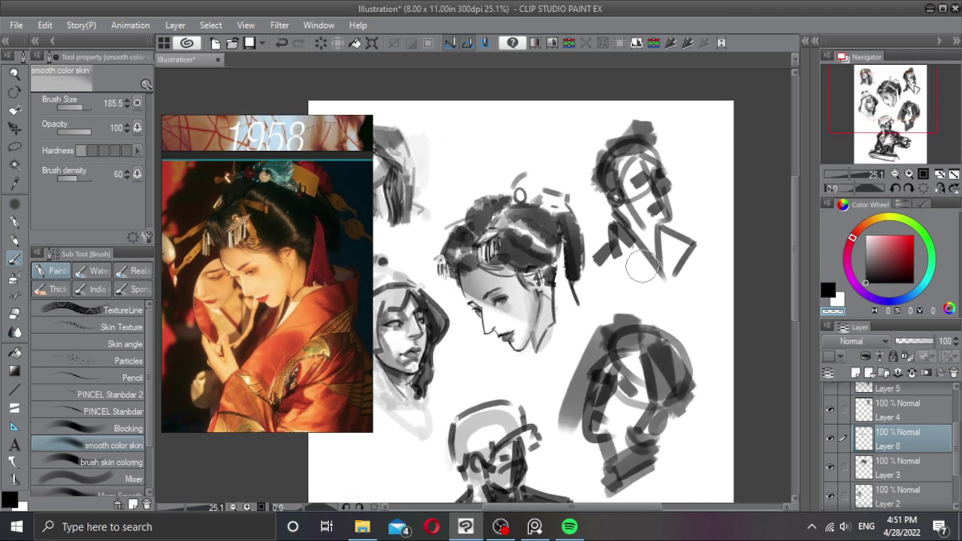
drag(560, 308, 583, 309)
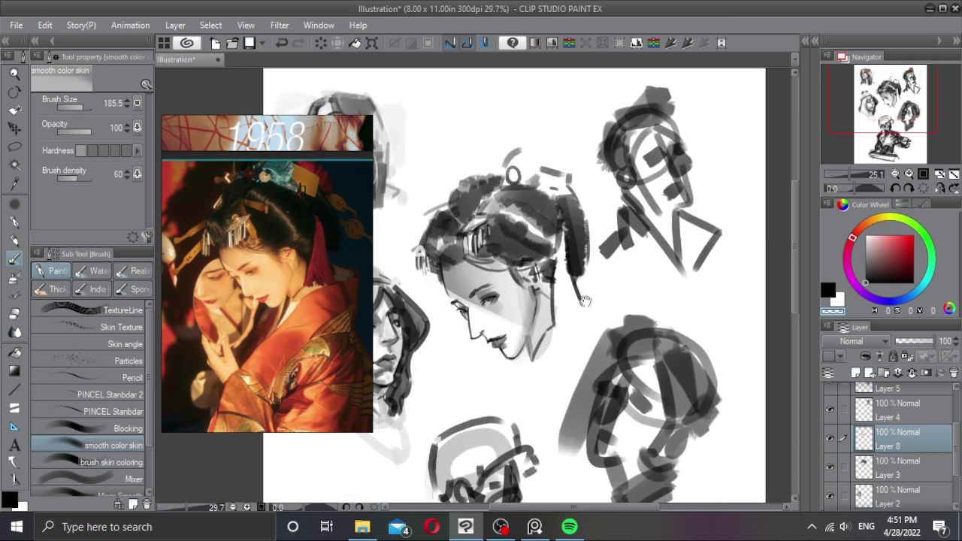
Step: Draw the lower end of the hanging hair piece beside the neck with the PINCEL Stanbdar brush
click(111, 427)
click(113, 411)
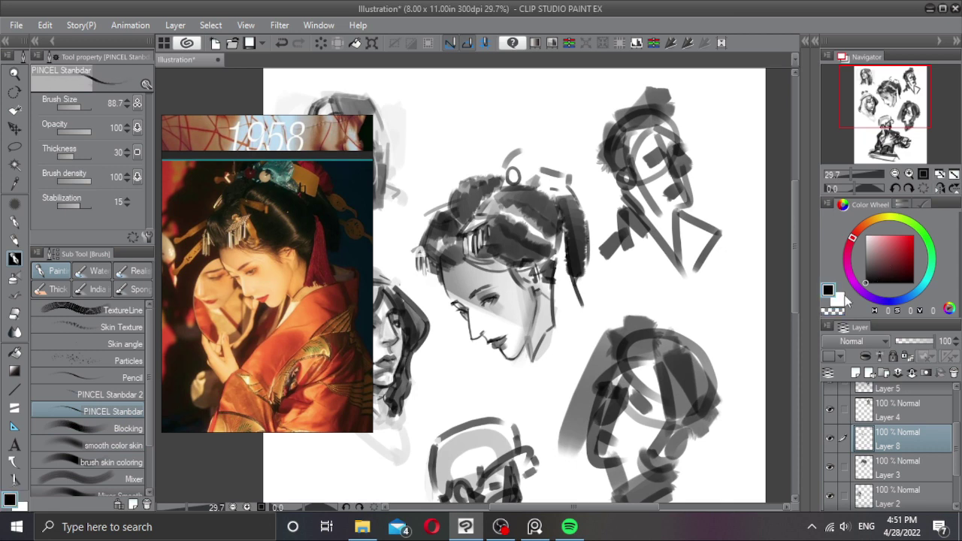
scroll(546, 288, up, 2)
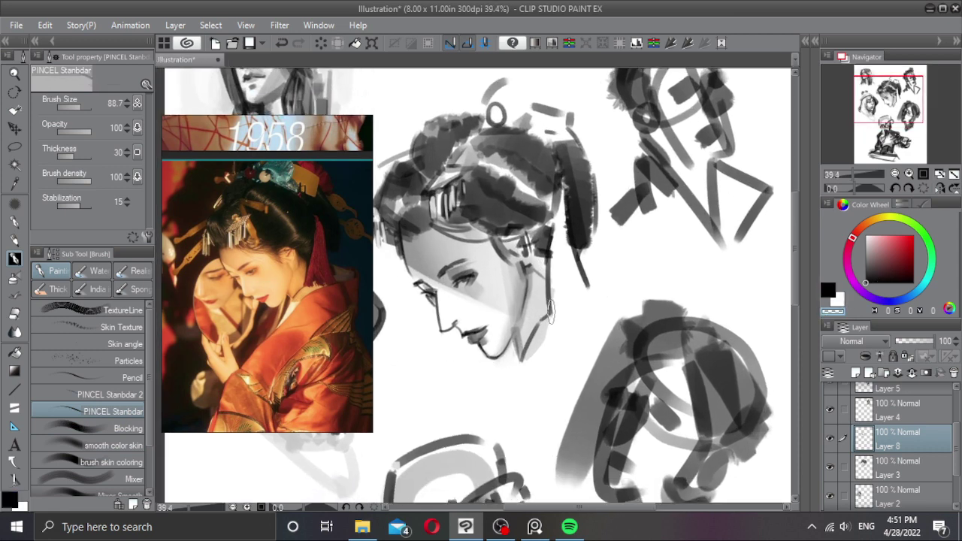
mouse_move(551, 314)
mouse_down()
mouse_move(559, 302)
mouse_move(559, 313)
mouse_move(568, 306)
mouse_move(584, 316)
mouse_up()
key(c)
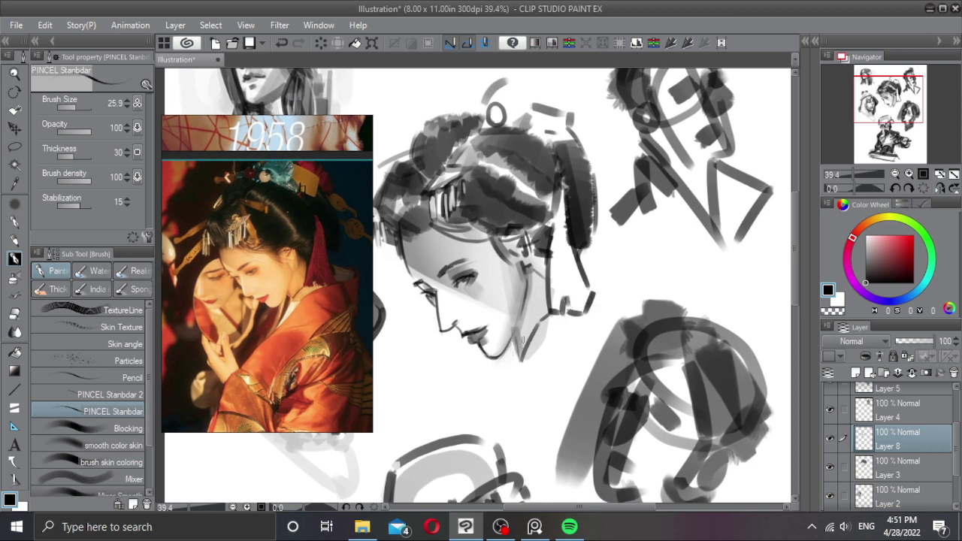
scroll(556, 320, down, 2)
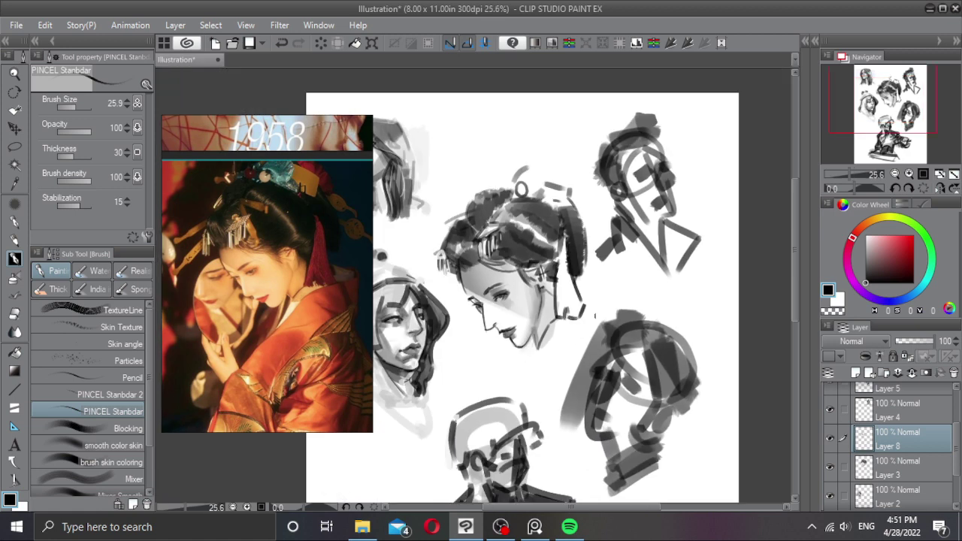
scroll(571, 323, down, 1)
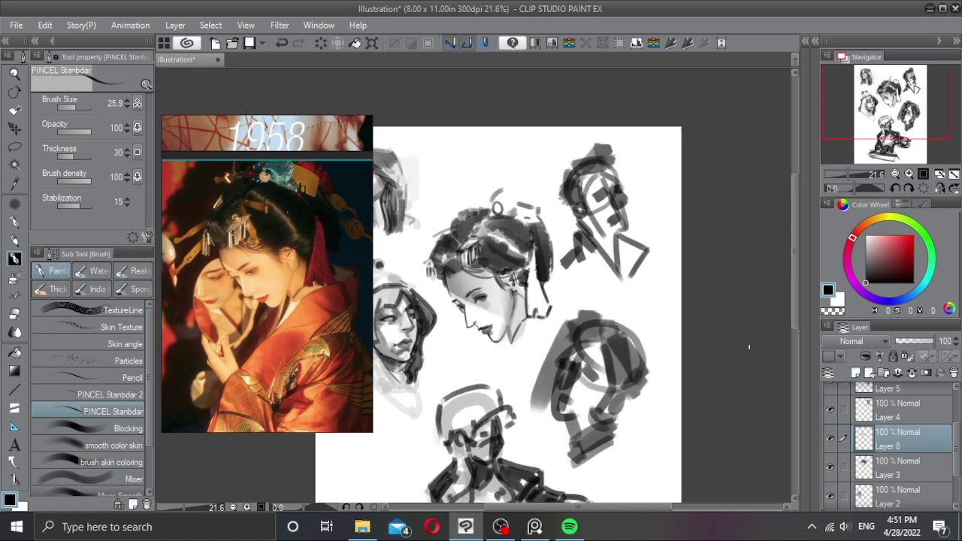
Step: Compare the portrait with and without Layer 8, and merge that layer down into Layer 3
click(829, 435)
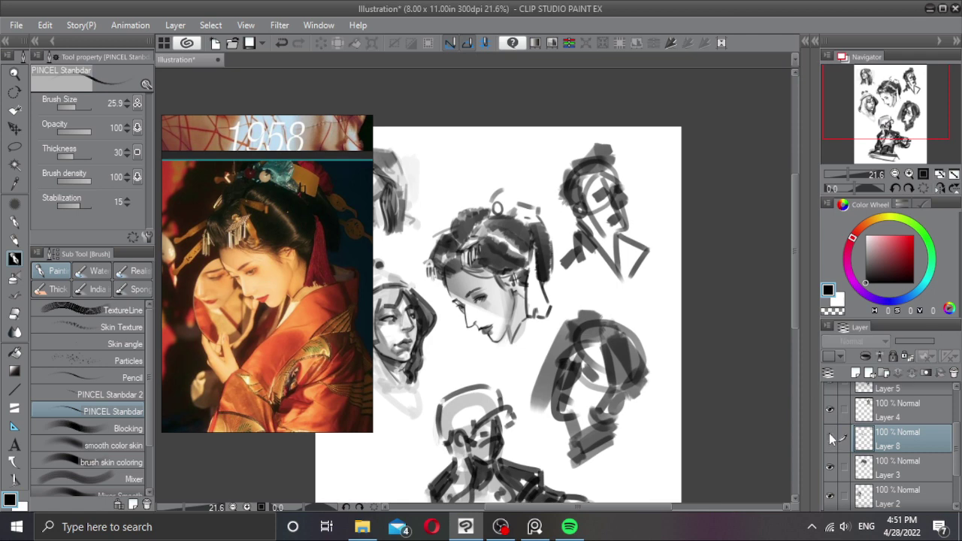
click(829, 435)
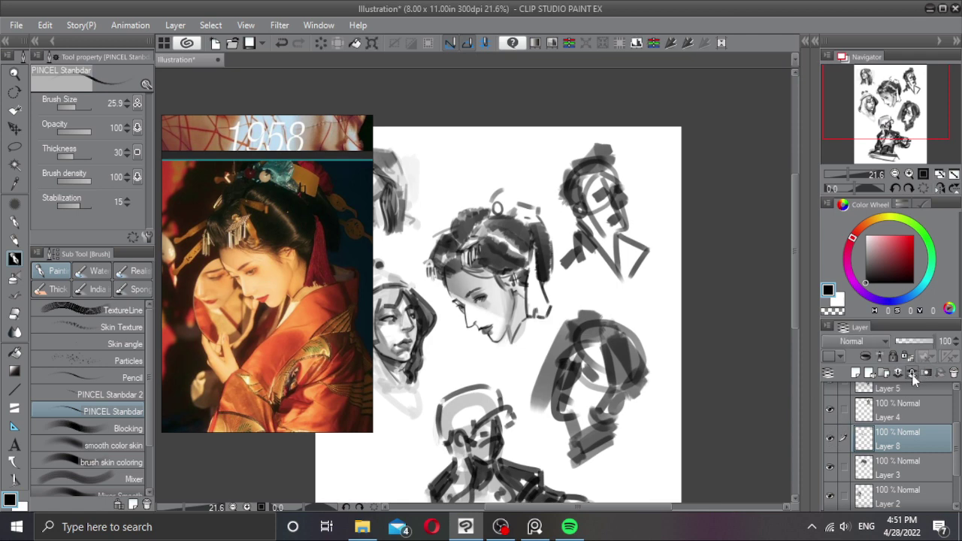
click(912, 374)
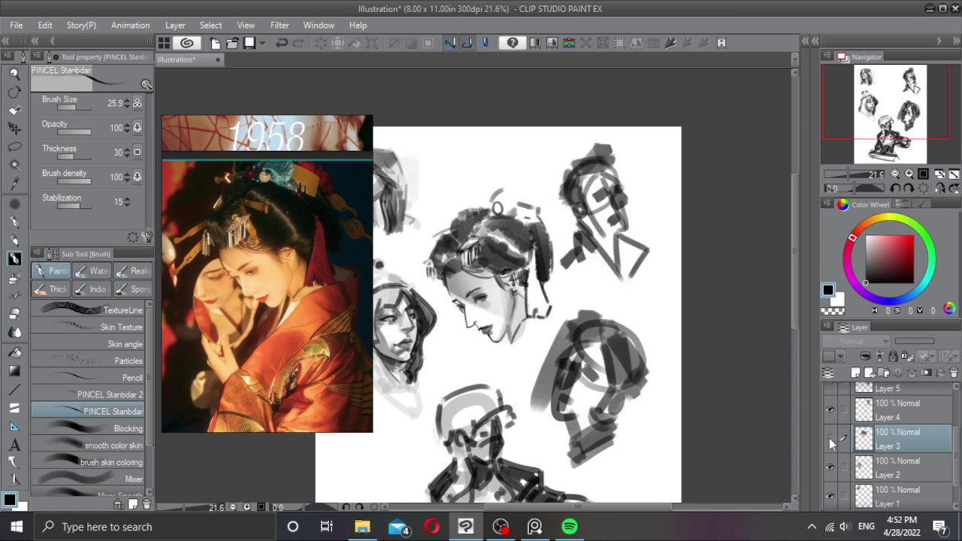
click(829, 439)
Step: Fade the rough head sketch on Layer 4 to 20% opacity and add a new layer above it
click(860, 409)
click(831, 409)
click(830, 409)
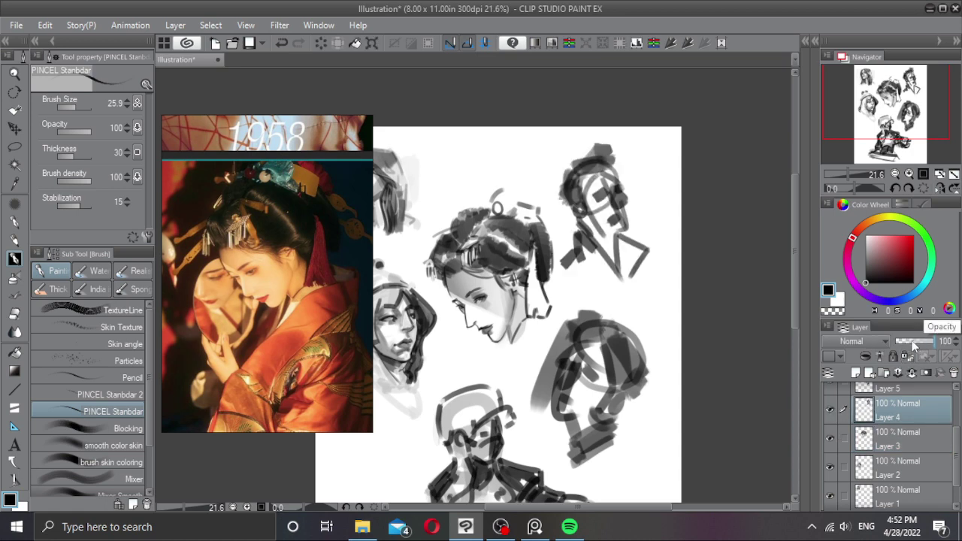
drag(913, 344, 899, 344)
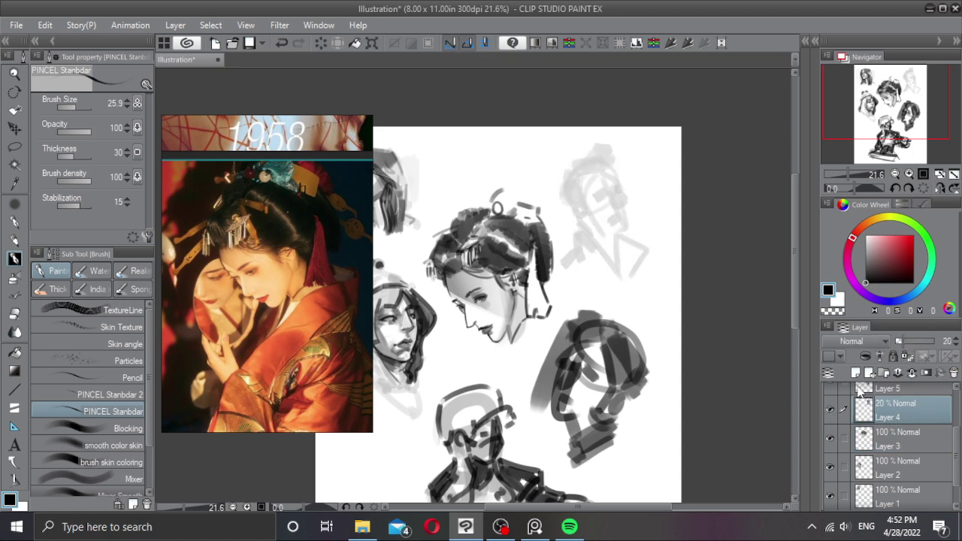
click(855, 374)
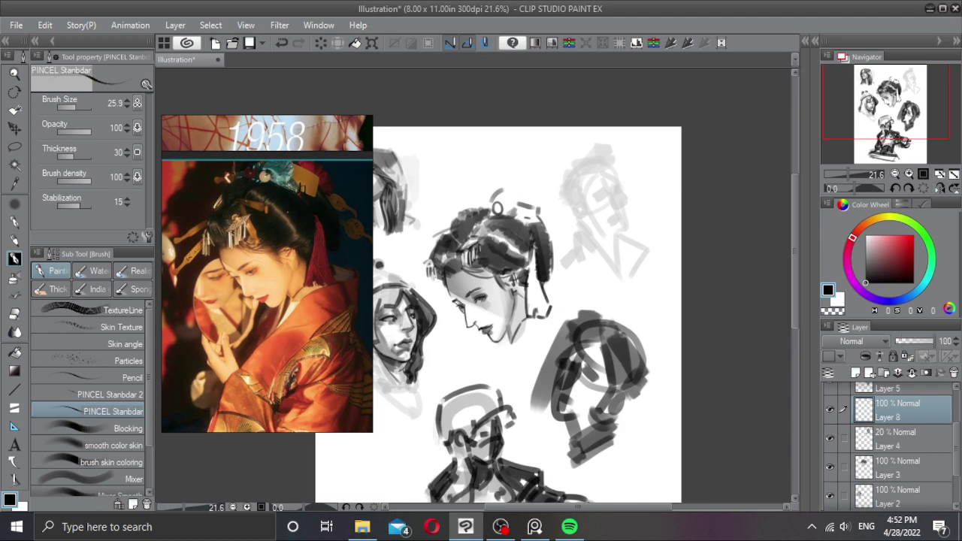
Step: Switch the reference board to the photo of the bearded man in a leather jacket and return to the canvas
scroll(273, 269, down, 6)
drag(360, 188, 242, 305)
scroll(242, 305, down, 7)
drag(340, 186, 278, 267)
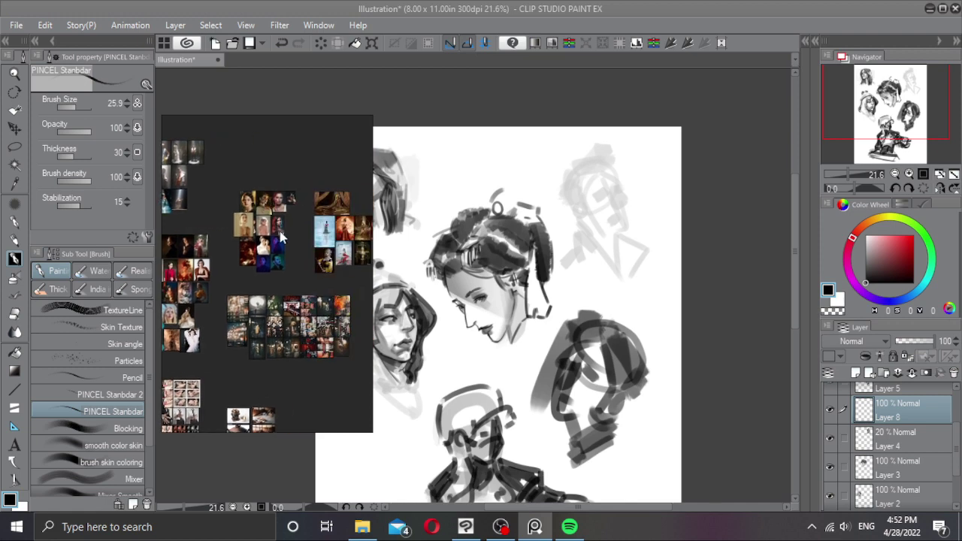
scroll(278, 269, up, 5)
scroll(278, 268, up, 5)
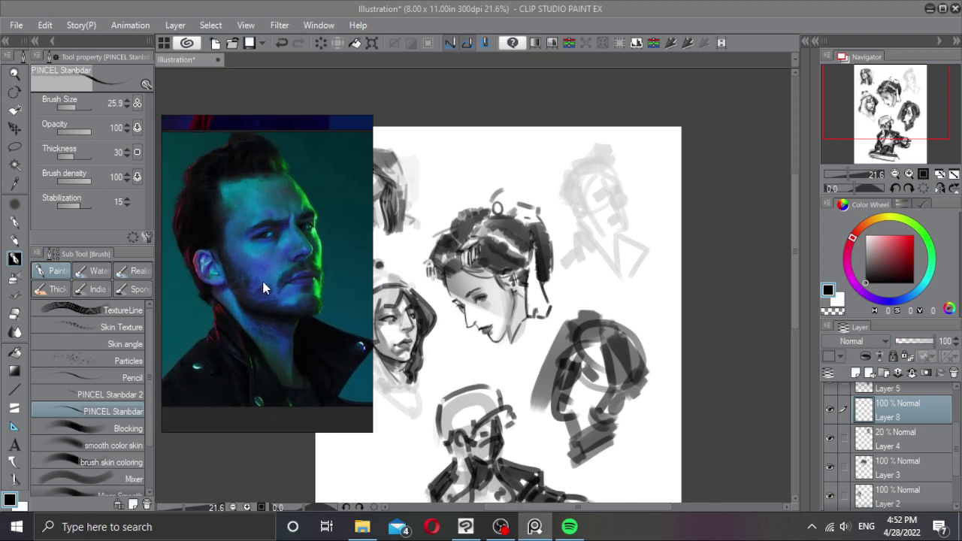
click(649, 250)
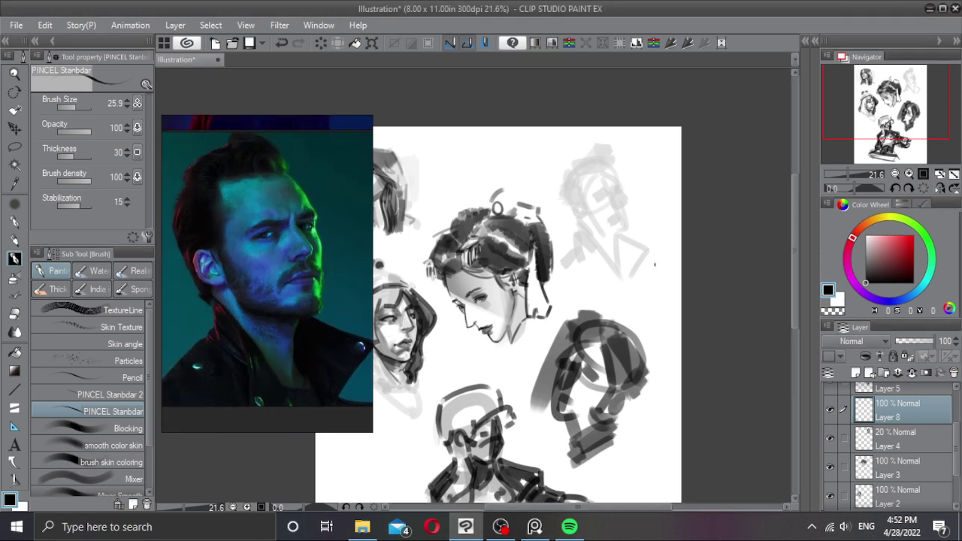
scroll(624, 252, up, 4)
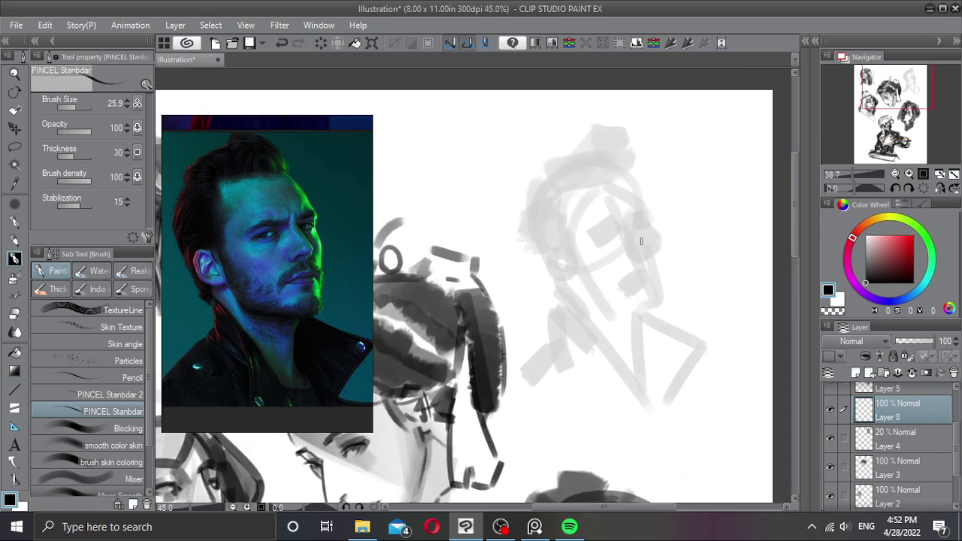
drag(638, 199, 648, 208)
key(ctrl+z)
drag(624, 170, 652, 215)
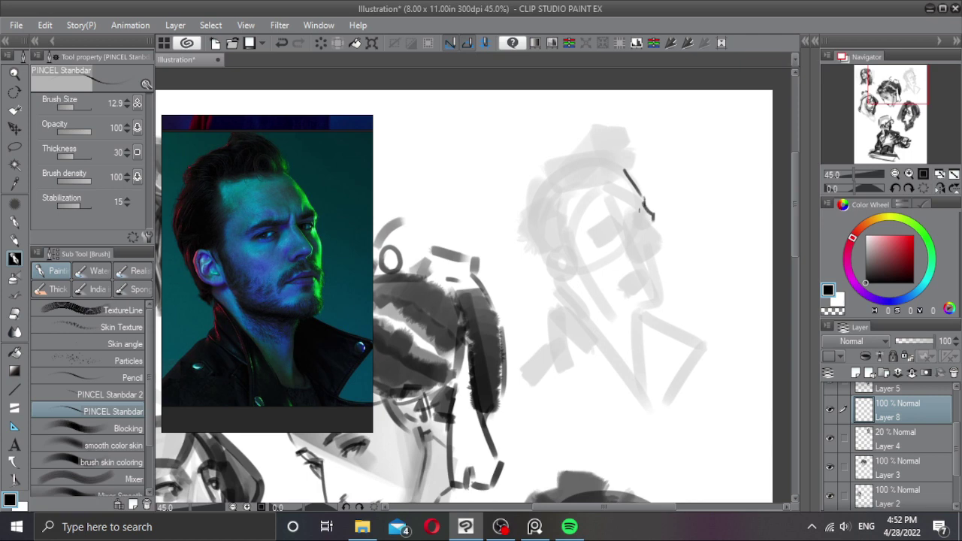
key(ctrl+z)
key(ctrl+z)
Step: Sketch the man's brows, eye marks, shaded nose, mouth and lower jaw over the faded rough with the PINCEL Stanbdar brush
drag(648, 208, 640, 214)
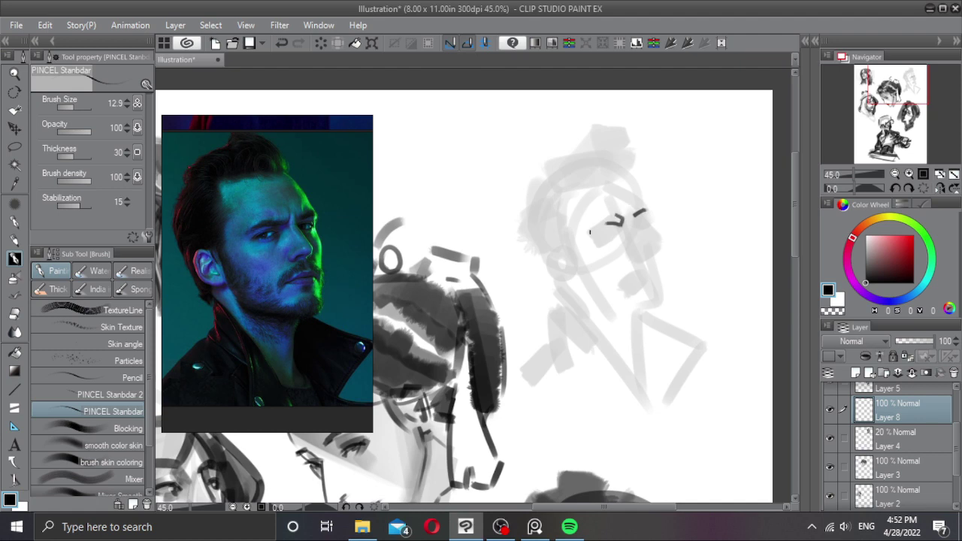
mouse_move(589, 234)
mouse_down()
mouse_move(646, 218)
mouse_move(653, 240)
mouse_move(638, 252)
mouse_move(633, 230)
mouse_move(629, 254)
mouse_move(653, 233)
mouse_up()
key(ctrl+z)
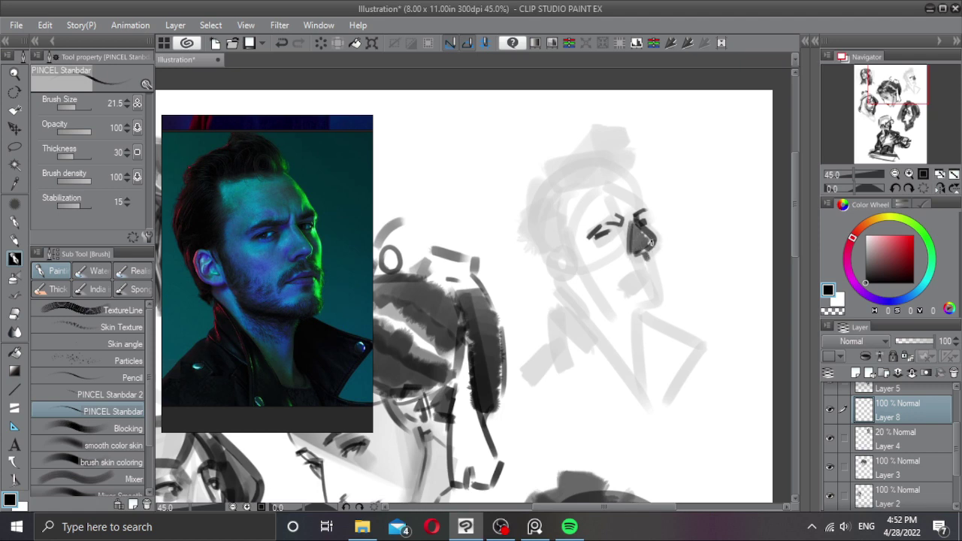
mouse_move(649, 278)
mouse_down()
mouse_move(630, 291)
mouse_move(656, 275)
mouse_move(645, 303)
mouse_move(665, 299)
mouse_move(655, 310)
mouse_move(598, 303)
mouse_up()
key(ctrl+z)
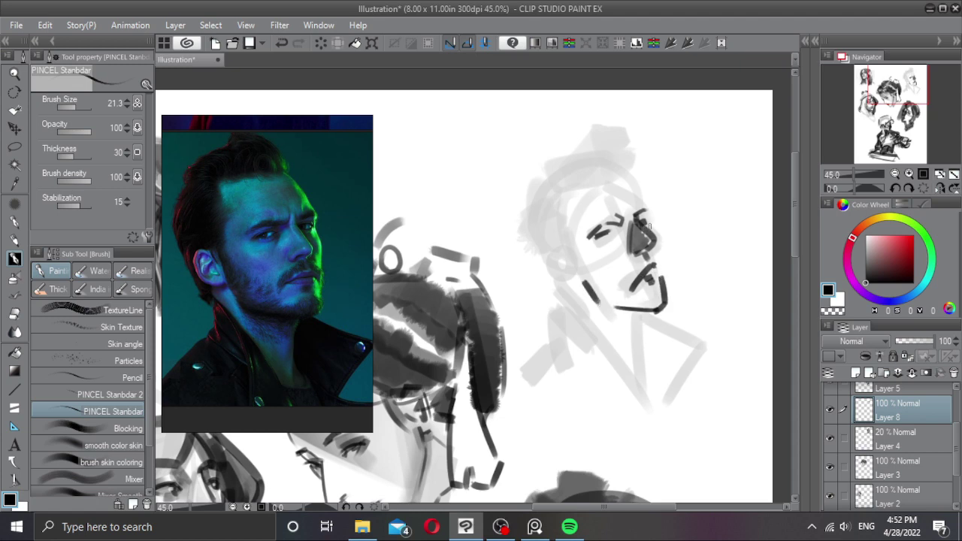
Step: Draw the front contour of the face from the forehead over the brow and cheek down to the chin
mouse_move(649, 222)
mouse_down()
mouse_move(666, 248)
mouse_move(664, 279)
mouse_up()
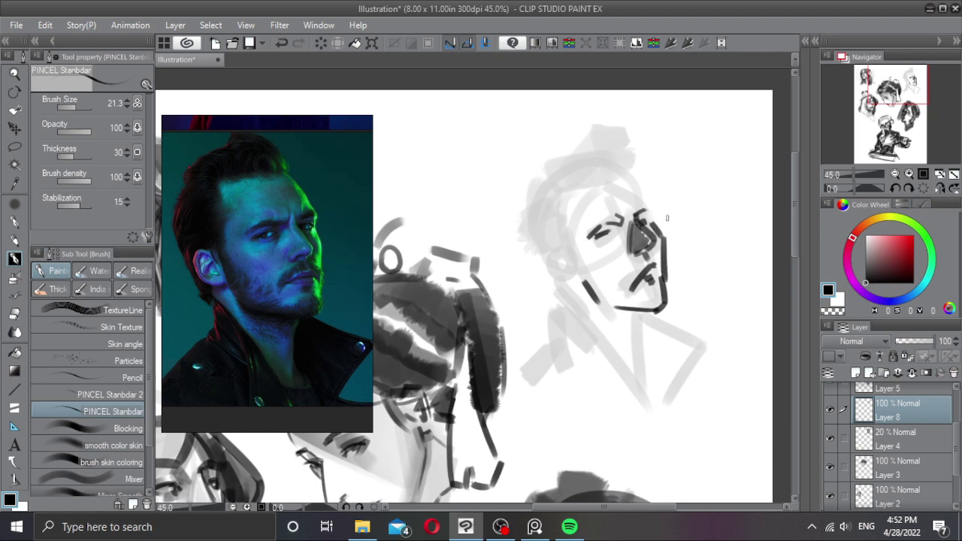
key(ctrl+z)
drag(661, 233, 665, 284)
key(ctrl+z)
drag(655, 226, 666, 290)
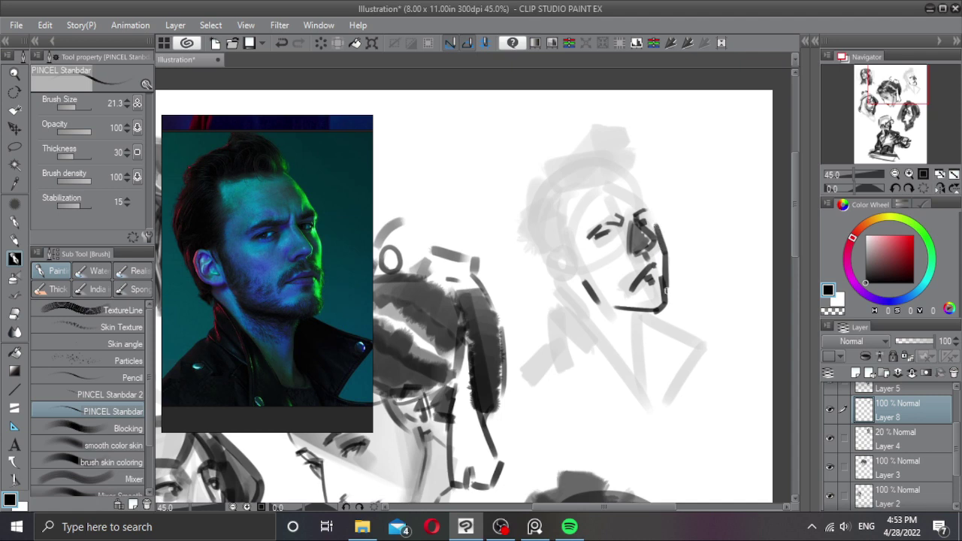
mouse_move(653, 222)
mouse_down()
mouse_move(644, 182)
mouse_move(652, 215)
mouse_up()
drag(621, 172, 644, 191)
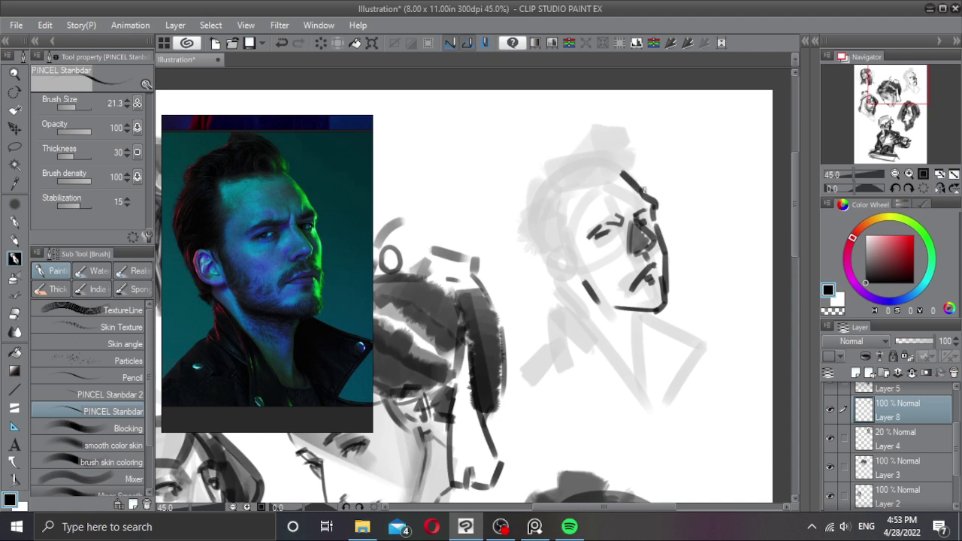
Step: Draw the ear and the two neck lines converging at the base of the throat
mouse_move(577, 273)
mouse_down()
mouse_move(595, 297)
mouse_move(569, 286)
mouse_move(552, 265)
mouse_move(554, 249)
mouse_move(565, 253)
mouse_move(569, 298)
mouse_move(579, 292)
mouse_move(644, 392)
mouse_up()
key(ctrl+z)
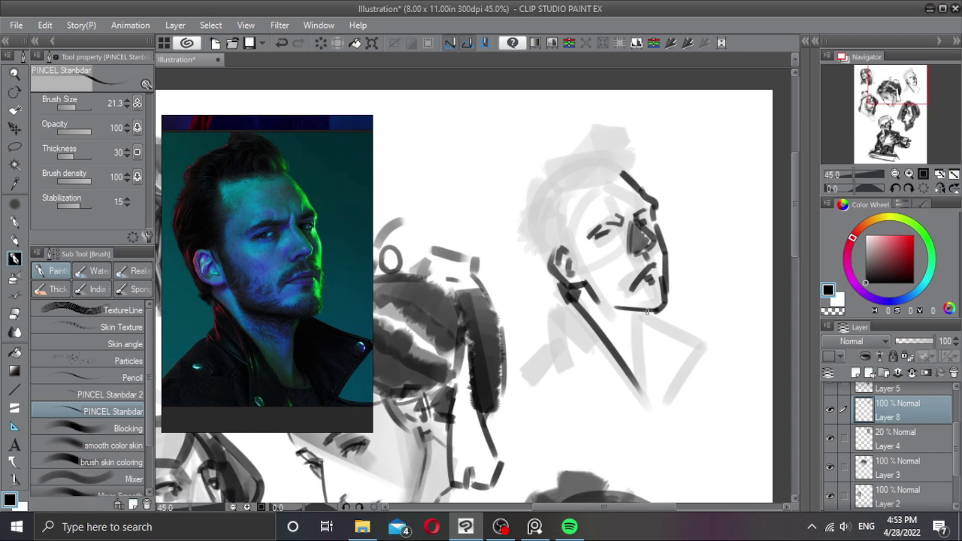
drag(638, 316, 643, 386)
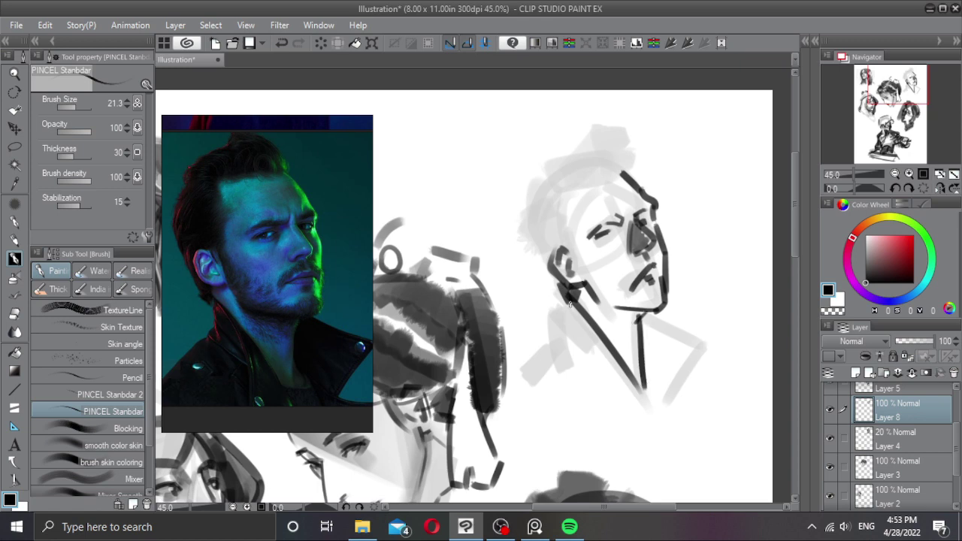
Step: Outline the jacket collar on both sides of the neck, closing it beneath the throat
mouse_move(570, 304)
mouse_down()
mouse_move(553, 344)
mouse_move(600, 368)
mouse_move(594, 398)
mouse_up()
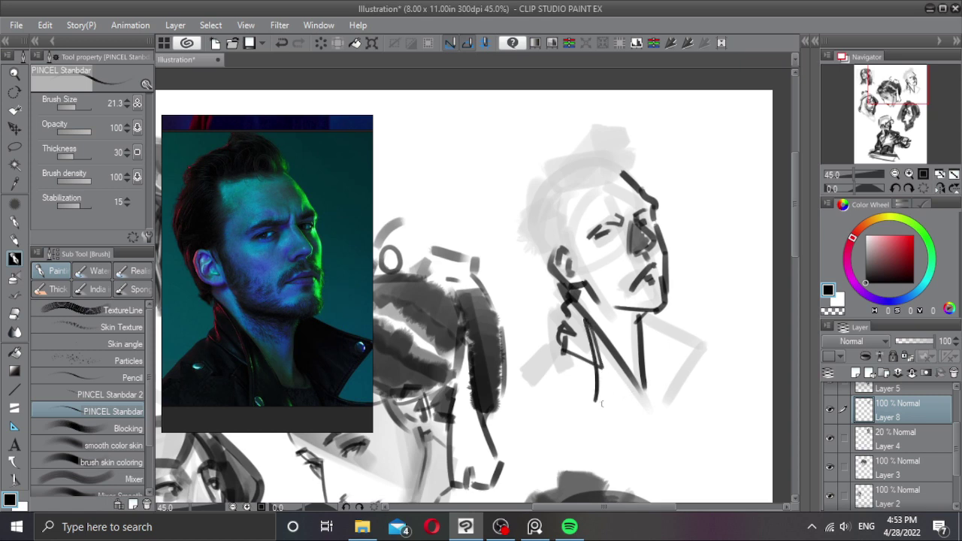
drag(639, 386, 589, 402)
mouse_move(644, 383)
mouse_down()
mouse_move(650, 403)
mouse_move(699, 340)
mouse_up()
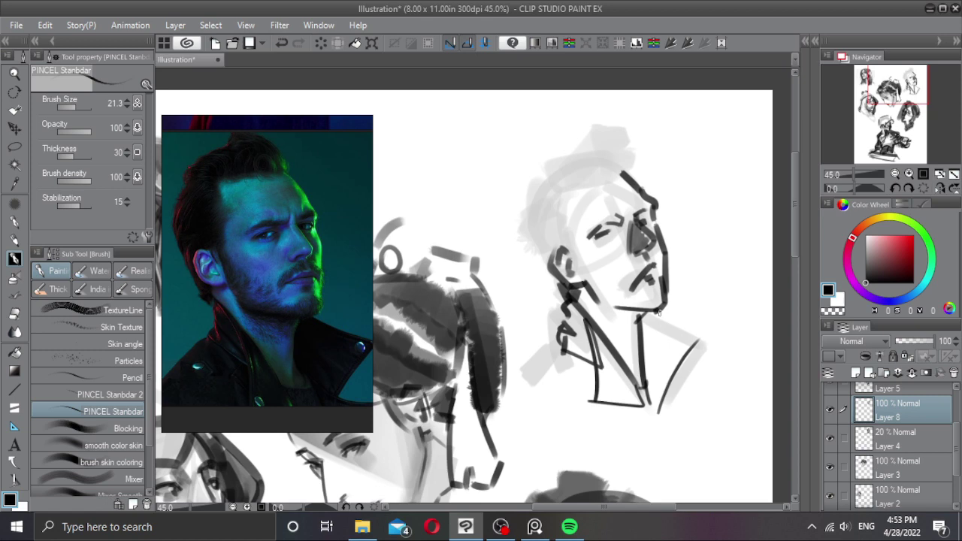
drag(654, 310, 700, 343)
Step: Draw the plane lines along the temple and from the cheekbone diagonally down to the chin
mouse_move(556, 196)
mouse_down()
mouse_move(579, 243)
mouse_move(605, 261)
mouse_up()
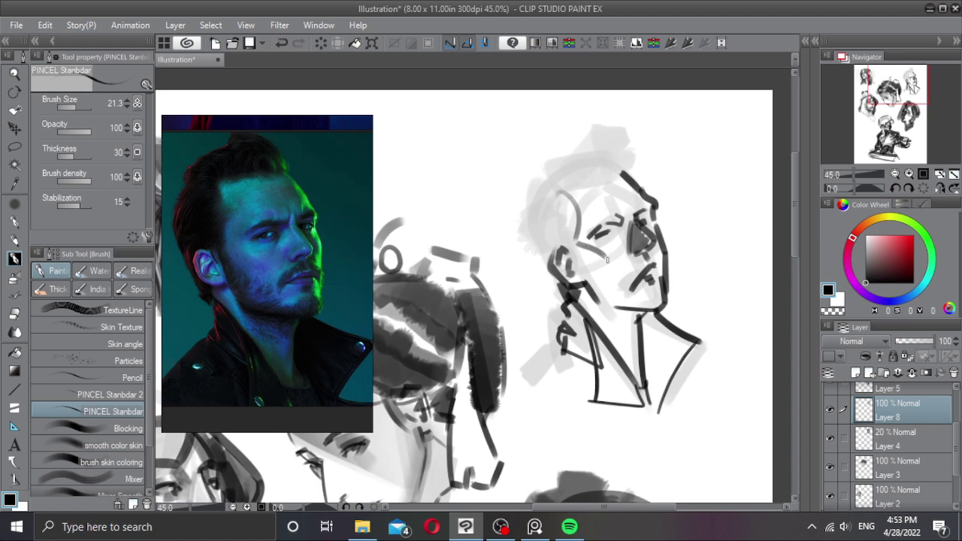
drag(605, 259, 646, 309)
key(ctrl+z)
drag(604, 257, 655, 305)
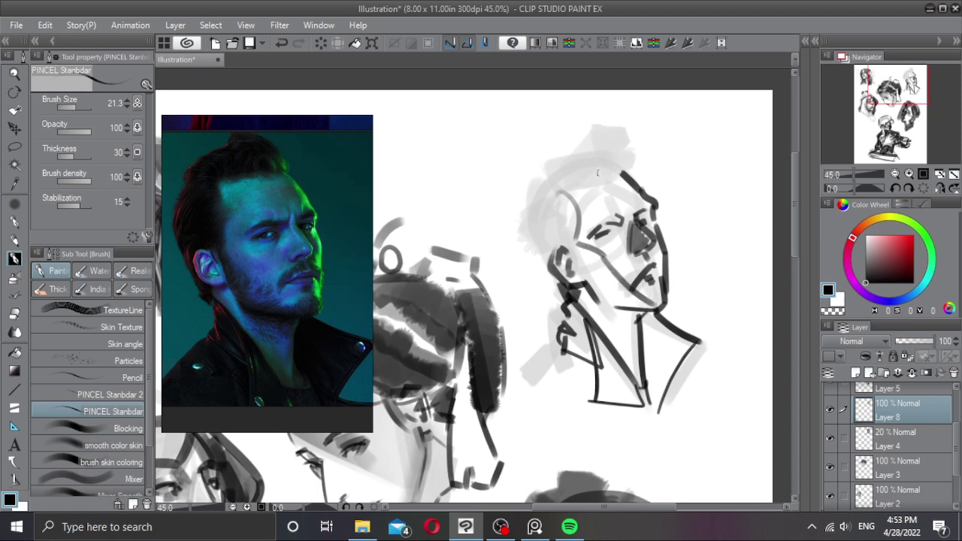
Step: Sketch the hairline, the back of the head and a large looping quiff projecting forward over the forehead
mouse_move(564, 194)
mouse_down()
mouse_move(608, 187)
mouse_move(585, 153)
mouse_move(624, 177)
mouse_up()
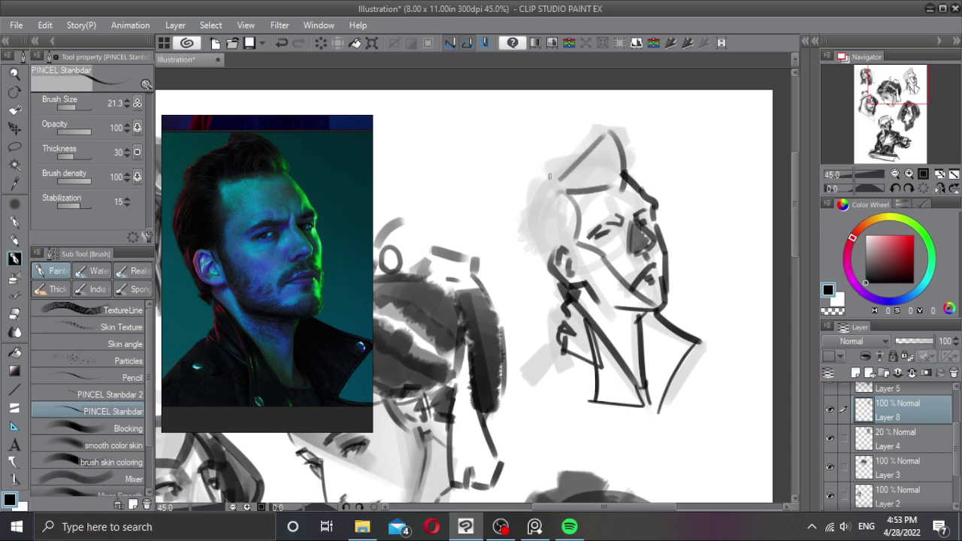
mouse_move(554, 173)
mouse_down()
mouse_move(529, 201)
mouse_move(519, 241)
mouse_move(559, 287)
mouse_up()
mouse_move(575, 201)
mouse_down()
mouse_move(606, 156)
mouse_move(690, 156)
mouse_up()
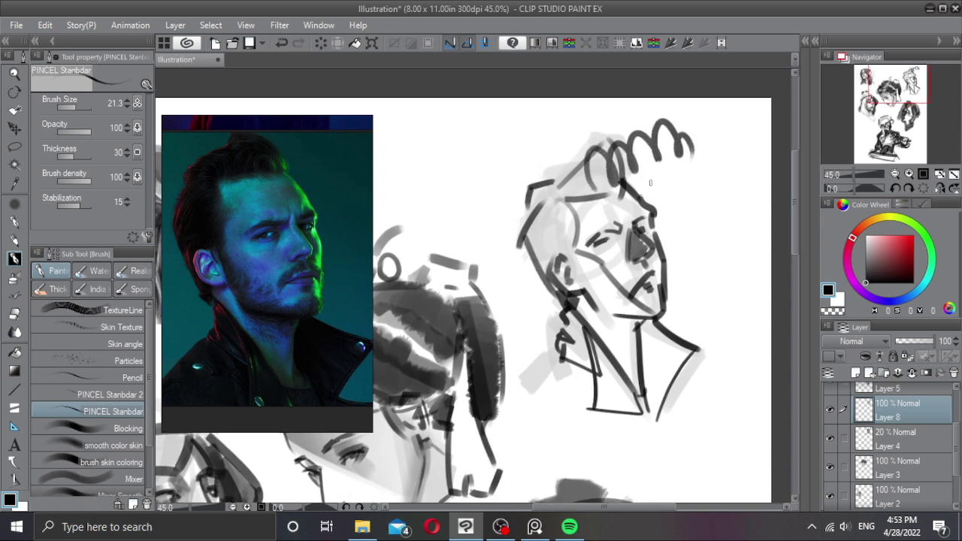
drag(622, 199, 687, 173)
drag(556, 174, 672, 123)
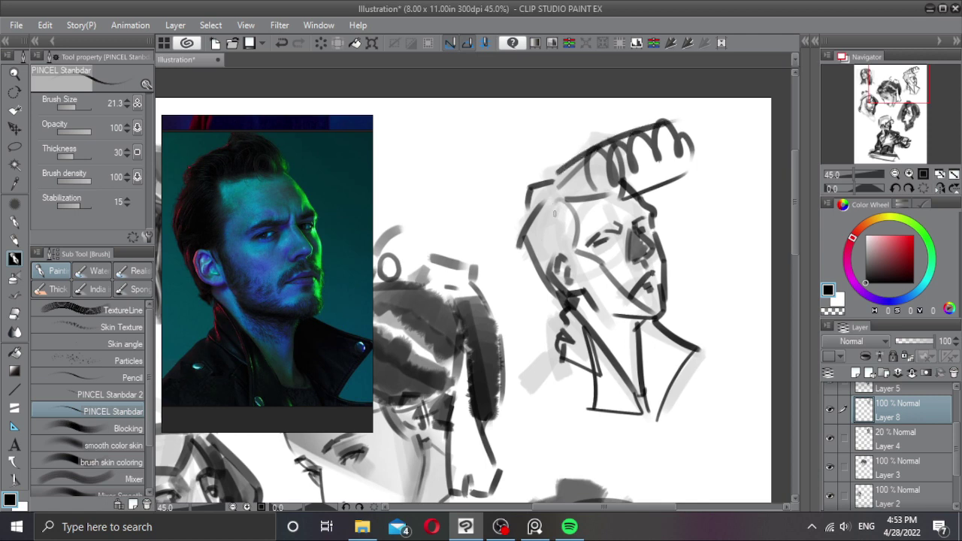
drag(570, 220, 542, 202)
mouse_move(563, 215)
mouse_down()
mouse_move(542, 244)
mouse_move(550, 260)
mouse_up()
Step: Merge the new construction sketch on Layer 8 down into Layer 4
drag(911, 343, 952, 343)
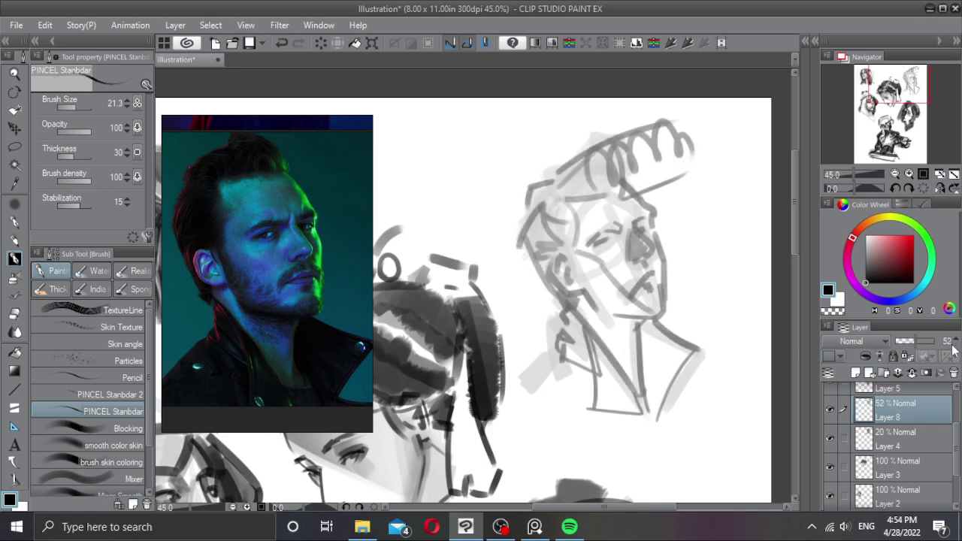
click(913, 372)
click(830, 408)
click(830, 408)
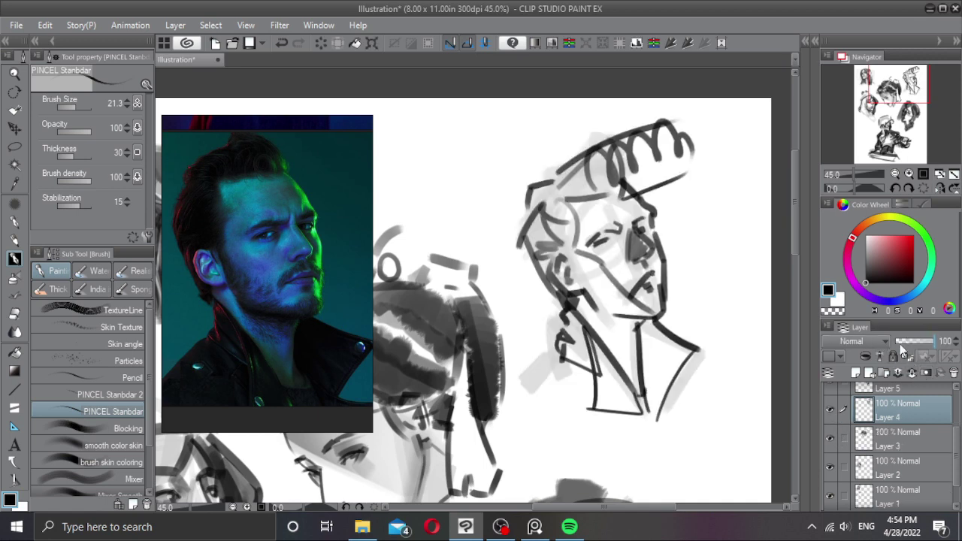
Step: Set the merged sketch layer to 20% opacity and add a new layer above it
click(901, 344)
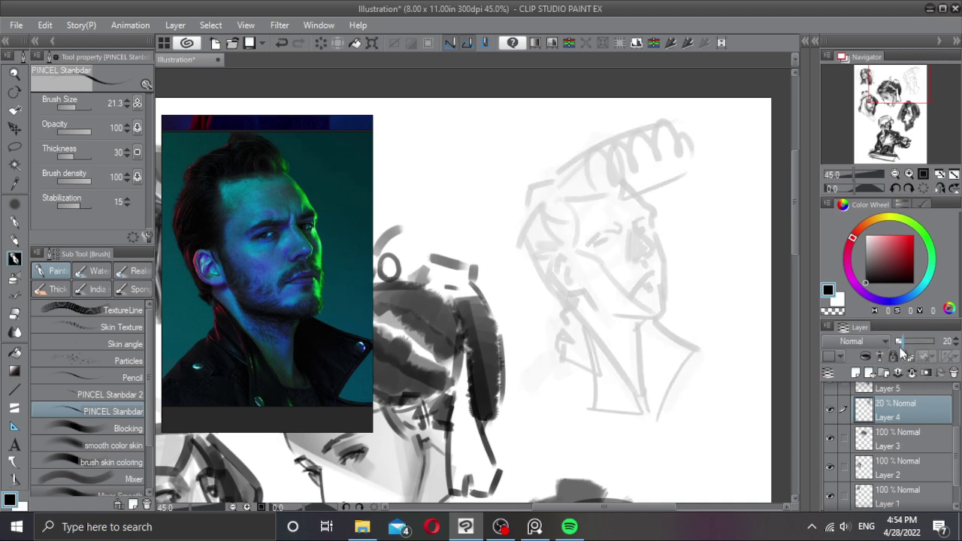
click(856, 372)
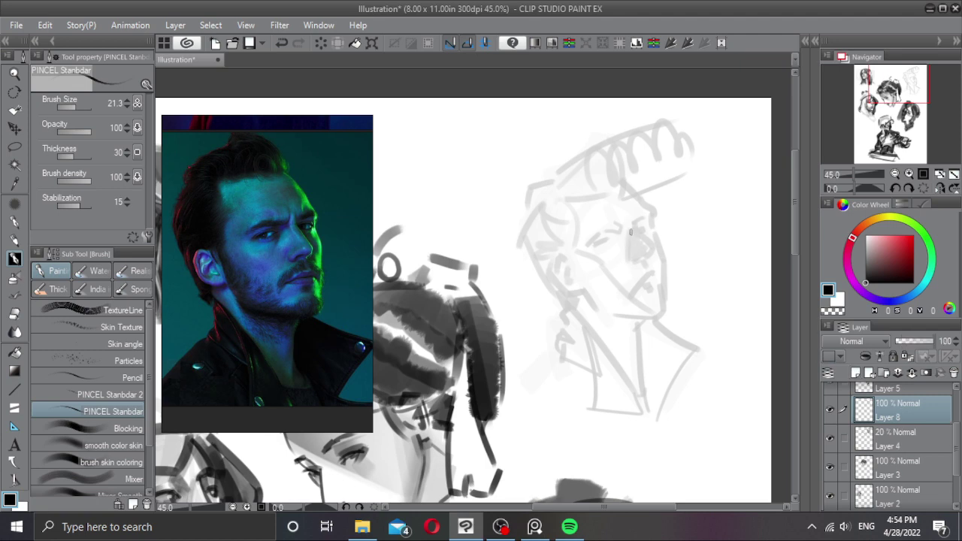
Step: Draw both thick eyebrows and the curved line of the nose bridge on the new layer
scroll(631, 232, up, 1)
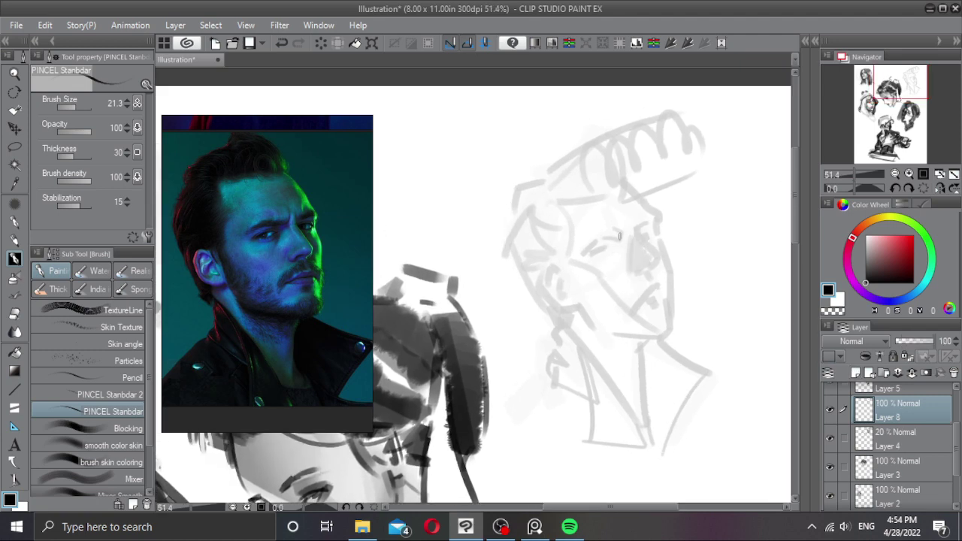
drag(584, 251, 626, 229)
key(ctrl)
key(ctrl+z)
mouse_move(658, 218)
mouse_down()
mouse_move(639, 237)
mouse_move(619, 220)
mouse_move(610, 236)
mouse_move(662, 255)
mouse_move(647, 241)
mouse_move(655, 246)
mouse_move(655, 265)
mouse_up()
key(ctrl+z)
key(ctrl+z)
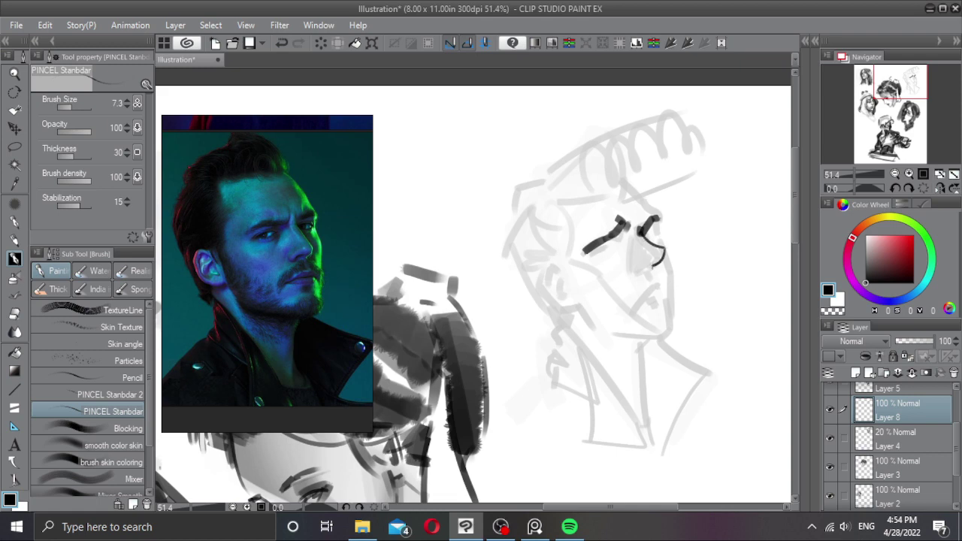
Step: Draw the tip, underside and nostril of the nose with the brush at size 7.3, redoing unsatisfactory strokes
mouse_move(643, 268)
mouse_down()
mouse_move(655, 256)
mouse_move(654, 268)
mouse_up()
key(ctrl+z)
key(ctrl+z)
key(ctrl+z)
key(ctrl+z)
key(ctrl+z)
key(ctrl+z)
key(ctrl+y)
mouse_move(661, 252)
mouse_down()
mouse_move(656, 266)
mouse_move(637, 269)
mouse_move(650, 259)
mouse_move(648, 267)
mouse_up()
key(ctrl+z)
key(ctrl+z)
key(ctrl+z)
key(ctrl+z)
key(ctrl+z)
mouse_move(664, 281)
mouse_down()
mouse_move(666, 291)
mouse_move(668, 273)
mouse_move(668, 289)
mouse_move(645, 305)
mouse_move(655, 289)
mouse_move(671, 289)
mouse_up()
key(ctrl+z)
key(ctrl+z)
key(ctrl+z)
key(ctrl+z)
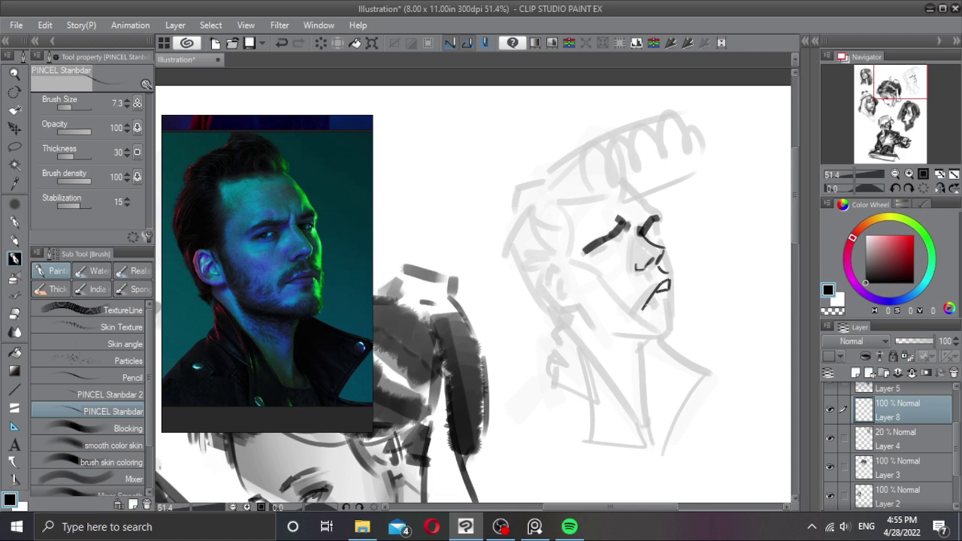
mouse_move(660, 297)
mouse_down()
mouse_move(644, 308)
mouse_move(661, 279)
mouse_up()
key(ctrl+z)
key(ctrl+z)
key(ctrl+z)
key(ctrl+z)
Step: Draw the mouth with slanted strokes for the upper lip and the line between the lips
drag(662, 282, 640, 313)
key(ctrl+z)
mouse_move(667, 278)
mouse_down()
mouse_move(658, 260)
mouse_move(667, 274)
mouse_move(642, 308)
mouse_up()
key(ctrl+z)
drag(655, 307, 669, 292)
key(ctrl+z)
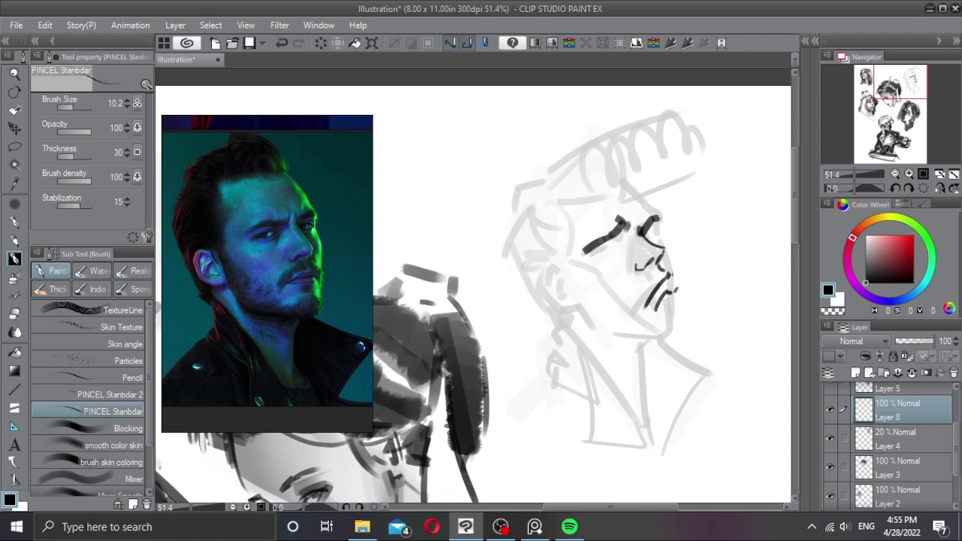
Step: Enlarge the brush to size 16.2, thicken the strokes above the mouth and mark the eyes beneath the eyebrows
key(bracketright)
key(bracketright)
key(bracketright)
drag(653, 294, 671, 275)
key(ctrl+z)
mouse_move(617, 241)
mouse_down()
mouse_move(597, 251)
mouse_move(657, 233)
mouse_up()
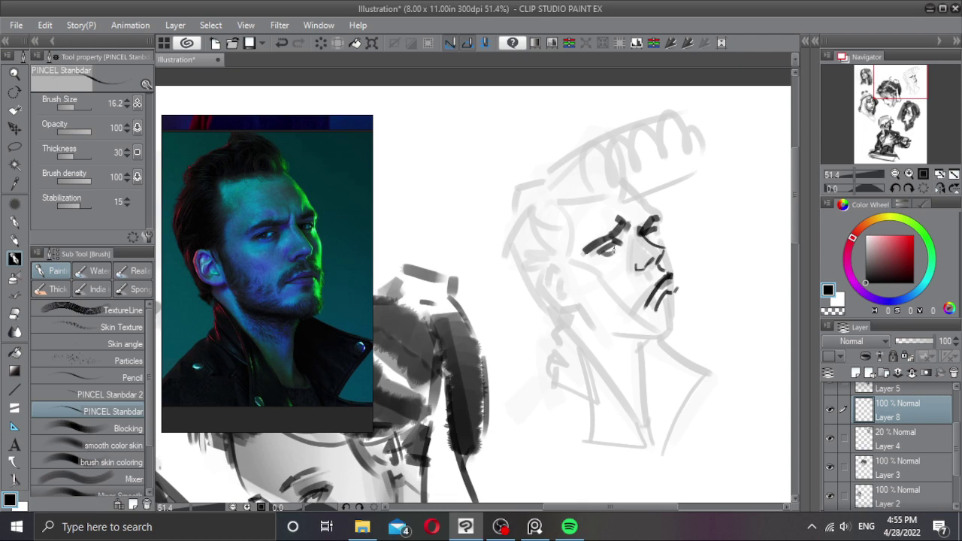
Step: Shade beneath the near eye and draw the lower-face profile from the lips around the chin, redoing unsatisfactory strokes
mouse_move(607, 253)
mouse_down()
mouse_move(648, 236)
mouse_move(620, 258)
mouse_move(610, 257)
mouse_move(656, 240)
mouse_move(640, 229)
mouse_move(668, 250)
mouse_move(678, 313)
mouse_move(660, 331)
mouse_up()
key(ctrl+z)
key(ctrl+z)
key(ctrl+z)
key(ctrl+z)
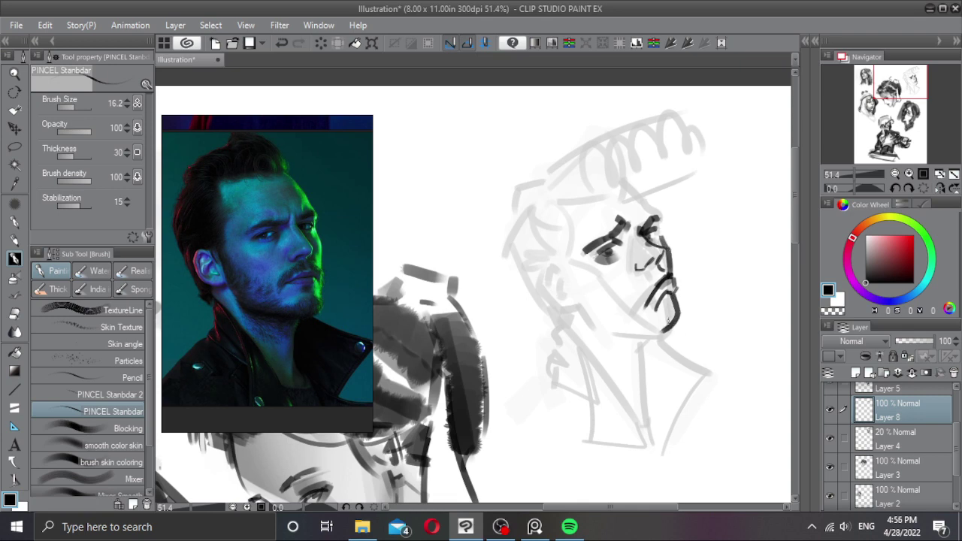
key(ctrl+z)
mouse_move(673, 297)
mouse_down()
mouse_move(675, 314)
mouse_move(632, 329)
mouse_up()
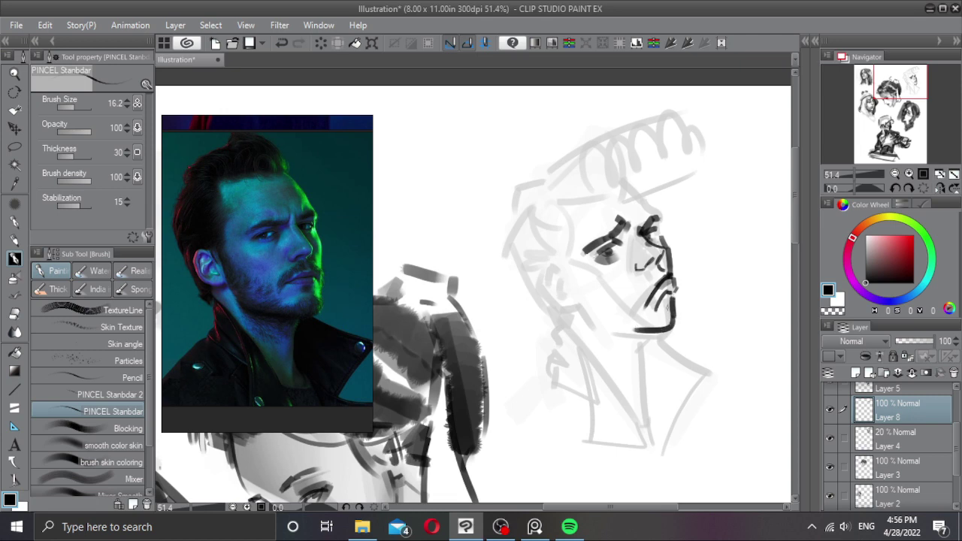
key(ctrl+z)
mouse_move(674, 293)
mouse_down()
mouse_move(658, 335)
mouse_move(636, 335)
mouse_move(674, 335)
mouse_move(660, 338)
mouse_up()
key(c)
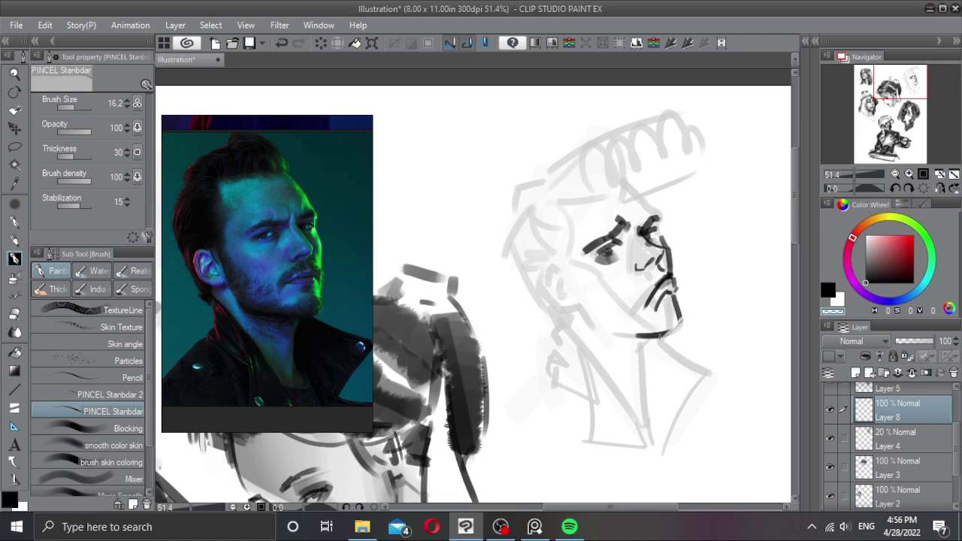
key(c)
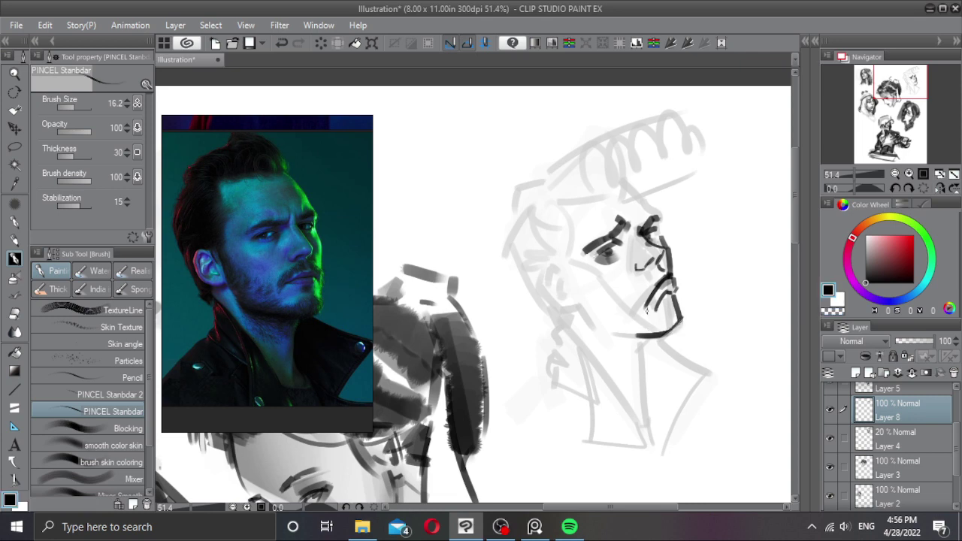
Step: Extend the jawline back from the chin and draw the rear jaw corner and the outer contour of the ear
drag(613, 334, 640, 335)
mouse_move(579, 308)
mouse_down()
mouse_move(602, 325)
mouse_move(580, 311)
mouse_up()
mouse_move(557, 268)
mouse_down()
mouse_move(534, 268)
mouse_move(553, 304)
mouse_up()
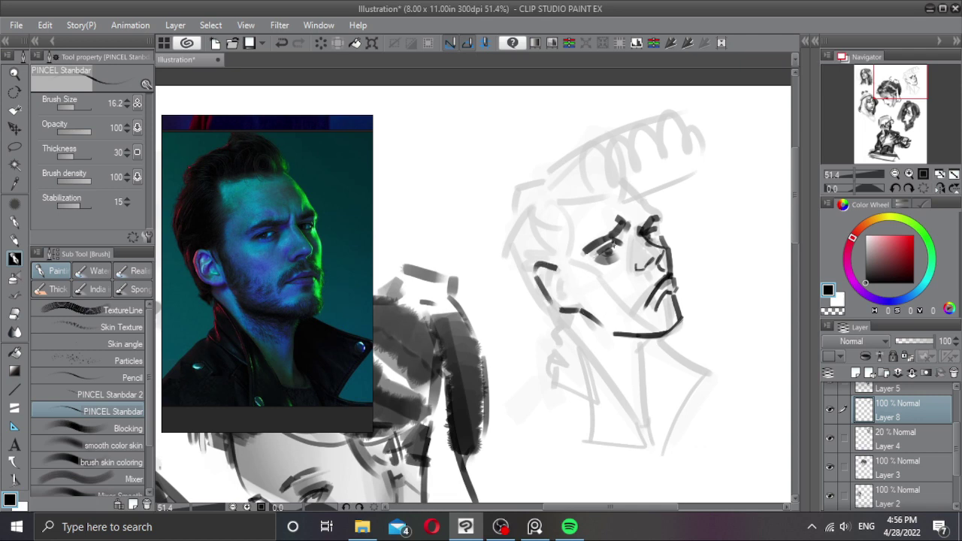
Step: Draw the front line of the neck down from the chin and the collar edges running down from behind the jaw
key(c)
key(c)
drag(659, 334, 640, 351)
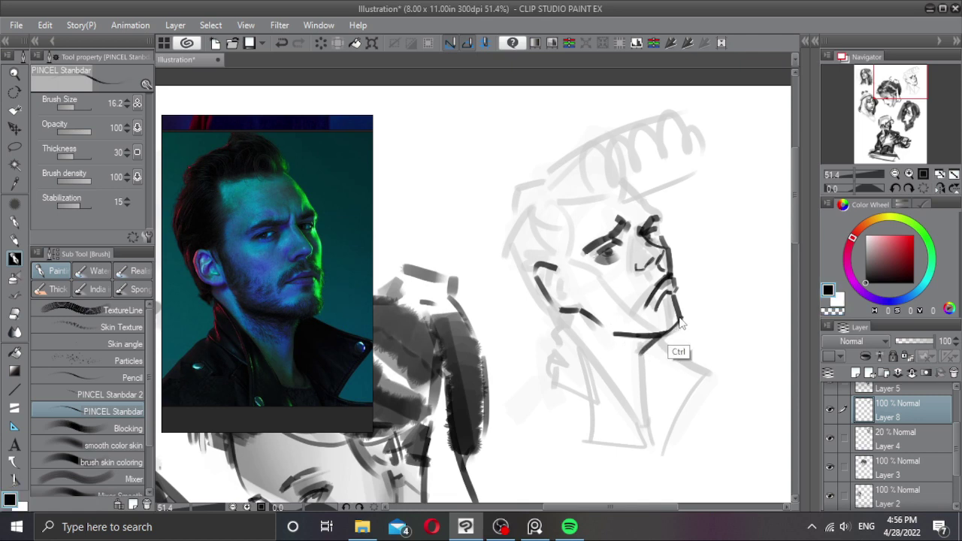
mouse_move(683, 323)
mouse_down()
mouse_move(644, 363)
mouse_move(644, 425)
mouse_up()
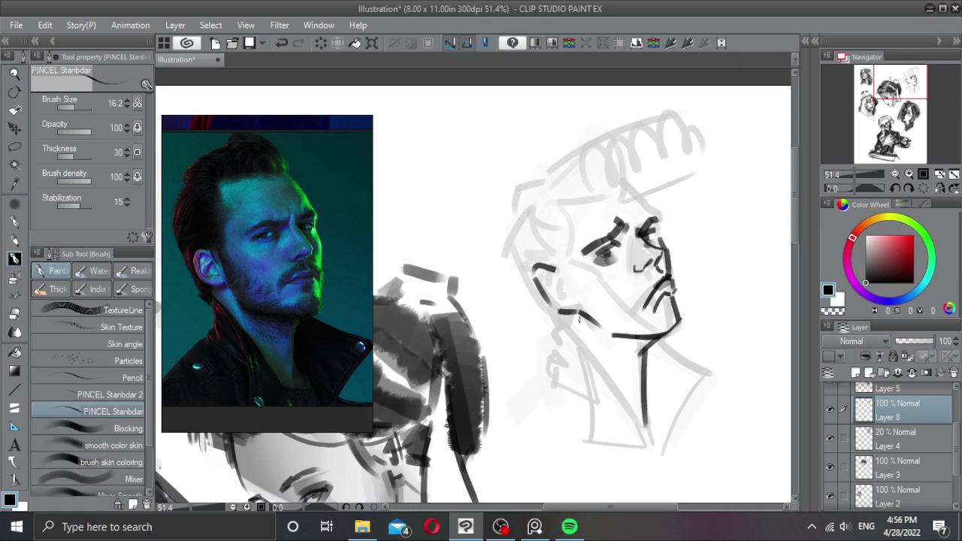
mouse_move(563, 310)
mouse_down()
mouse_move(598, 370)
mouse_move(592, 364)
mouse_move(641, 430)
mouse_up()
mouse_move(562, 324)
mouse_down()
mouse_move(557, 352)
mouse_move(580, 413)
mouse_up()
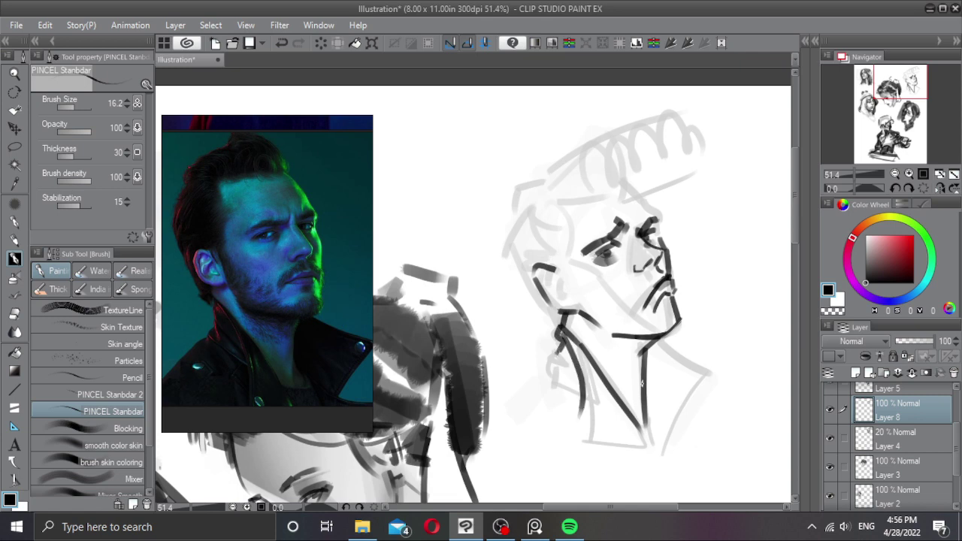
Step: Draw the small shirt opening at the base of the neck, redoing its edge, and fill it with dark tone
mouse_move(643, 397)
mouse_down()
mouse_move(668, 428)
mouse_move(647, 385)
mouse_move(674, 427)
mouse_up()
key(ctrl+z)
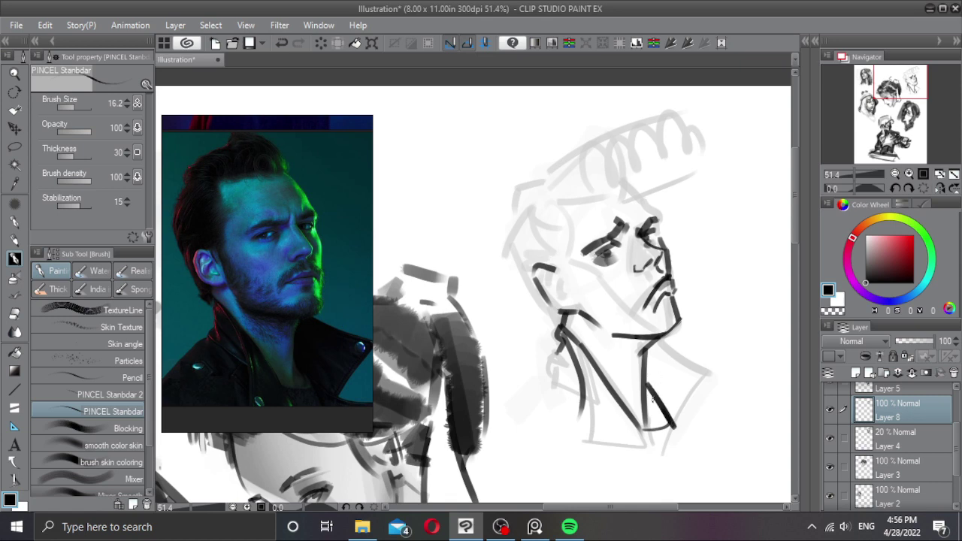
key(c)
mouse_move(643, 400)
mouse_down()
mouse_move(645, 429)
mouse_move(665, 427)
mouse_up()
key(c)
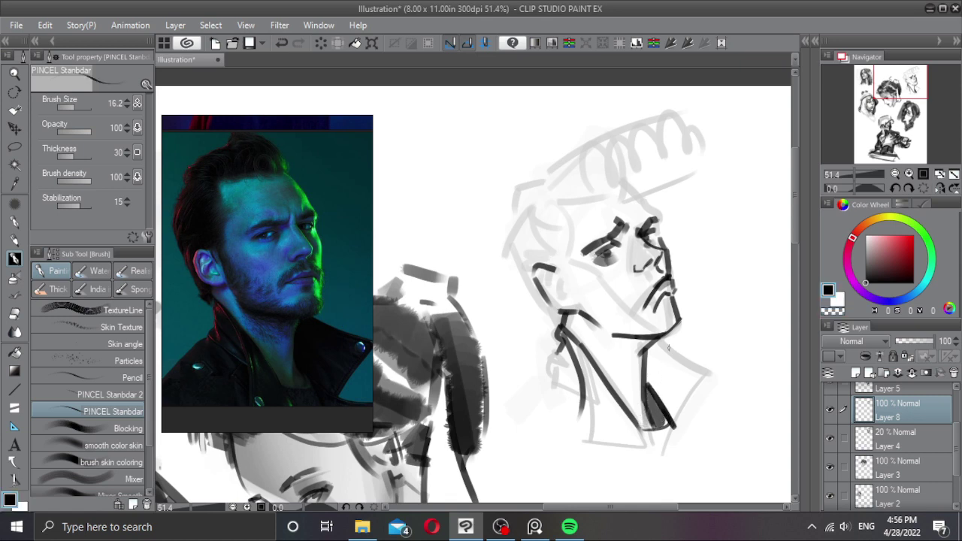
Step: Outline the pointed jacket lapel in front of the neck and add a round stud to each side of the collar
mouse_move(656, 337)
mouse_down()
mouse_move(735, 372)
mouse_move(684, 435)
mouse_up()
drag(707, 374, 701, 389)
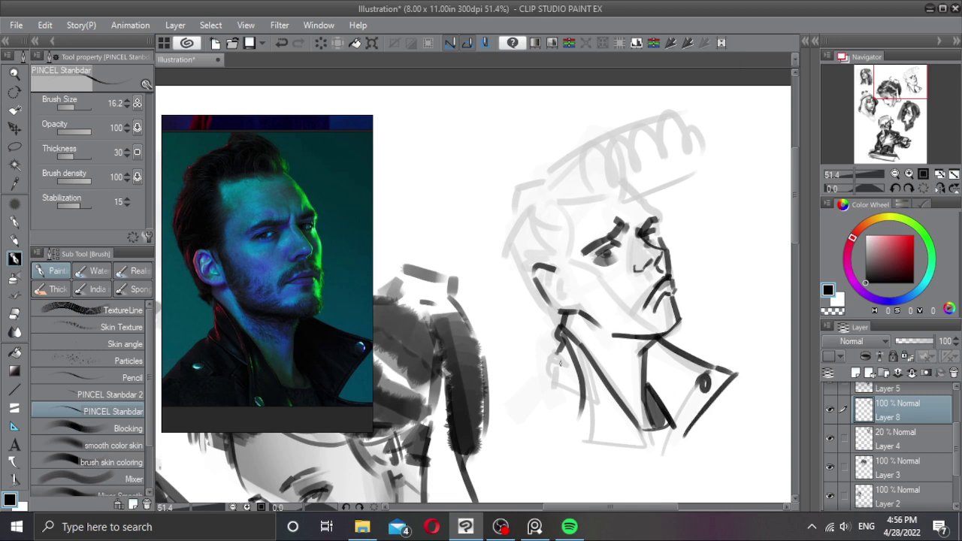
drag(594, 426, 587, 435)
Step: Draw the sideburn and the hairline above the forehead, enlarging the brush to size 29.4
mouse_move(591, 217)
mouse_down()
mouse_move(565, 225)
mouse_move(561, 270)
mouse_move(556, 264)
mouse_move(572, 292)
mouse_up()
key(bracketright)
key(bracketright)
key(bracketright)
key(ctrl+z)
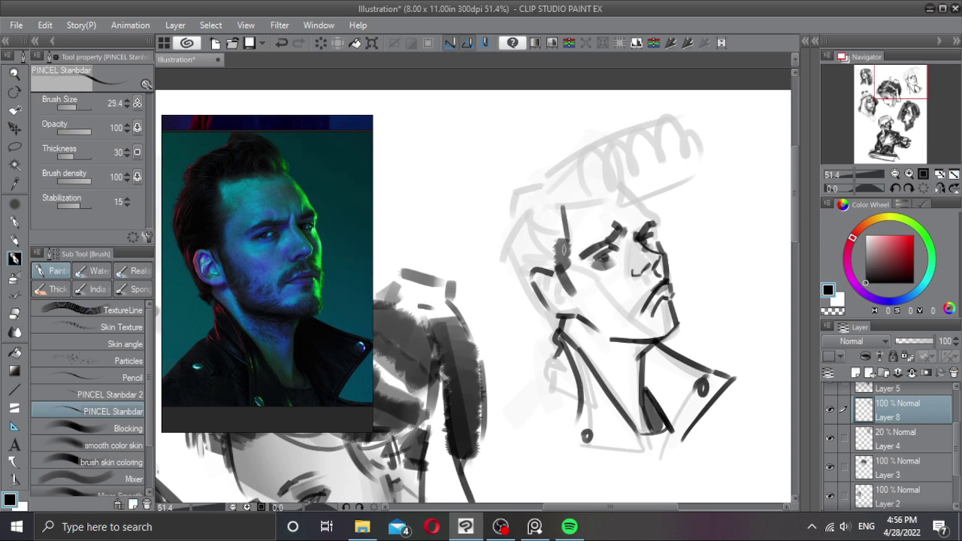
mouse_move(547, 215)
mouse_down()
mouse_move(557, 211)
mouse_move(555, 225)
mouse_move(608, 197)
mouse_up()
key(ctrl+z)
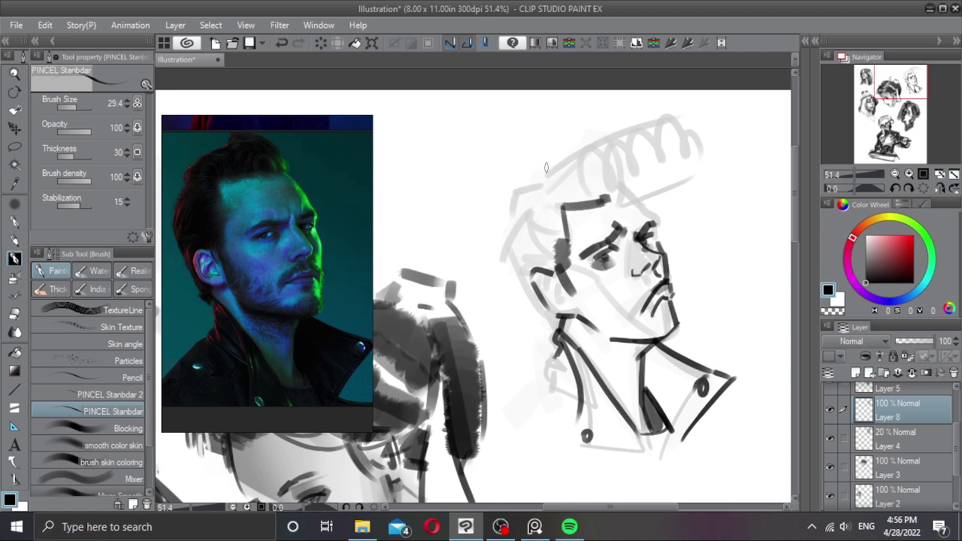
Step: Outline the swept-up quiff above the forehead and add its first inner strand strokes
mouse_move(530, 182)
mouse_down()
mouse_move(665, 117)
mouse_move(660, 157)
mouse_up()
drag(678, 113, 711, 156)
drag(610, 181, 631, 194)
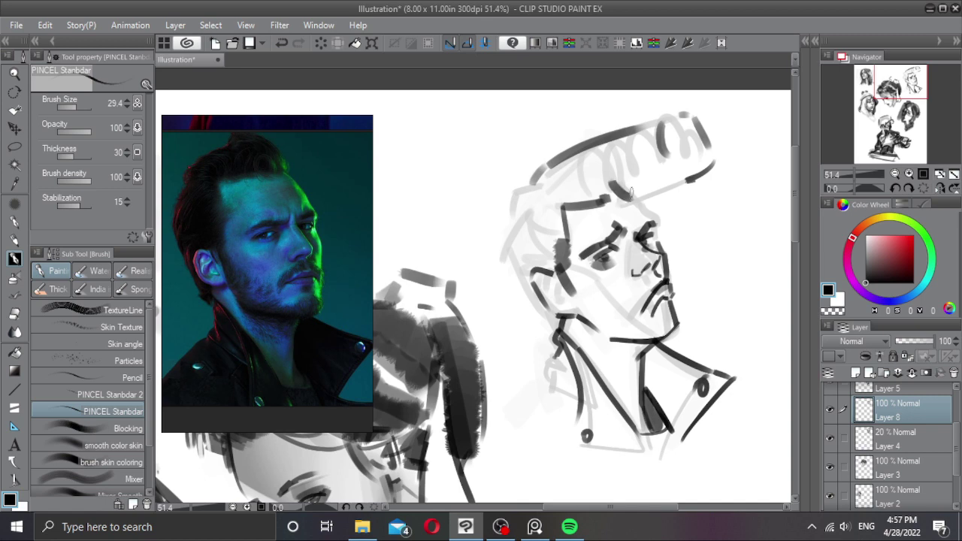
Step: Fill the quiff with layered dark tone at brush size 52.0, darkening its upper and lower edges and its rounded front end
key(x)
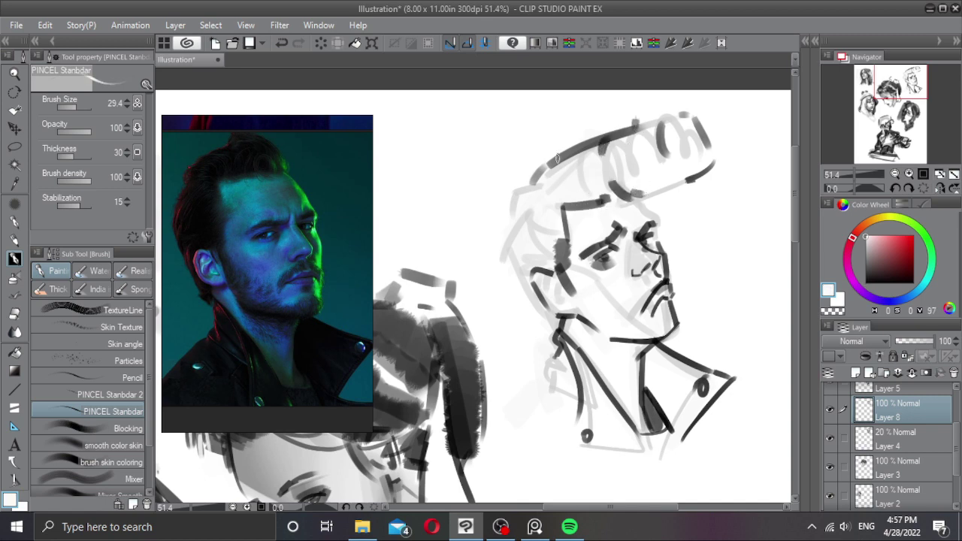
drag(881, 260, 862, 286)
mouse_move(577, 186)
ctrl+alt+mouse_down()
mouse_move(563, 181)
mouse_move(565, 196)
mouse_move(579, 150)
mouse_move(593, 197)
mouse_move(605, 147)
mouse_move(632, 188)
mouse_move(644, 139)
mouse_move(658, 191)
mouse_move(666, 160)
mouse_move(707, 143)
ctrl+alt+mouse_up()
mouse_move(558, 175)
mouse_down()
mouse_move(593, 163)
mouse_move(624, 133)
mouse_move(651, 135)
mouse_move(686, 113)
mouse_up()
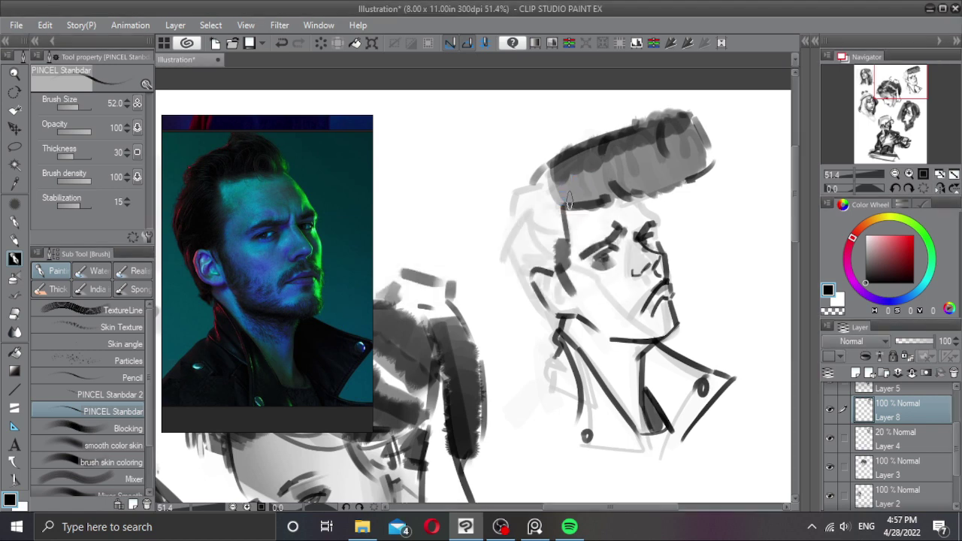
drag(563, 203, 688, 169)
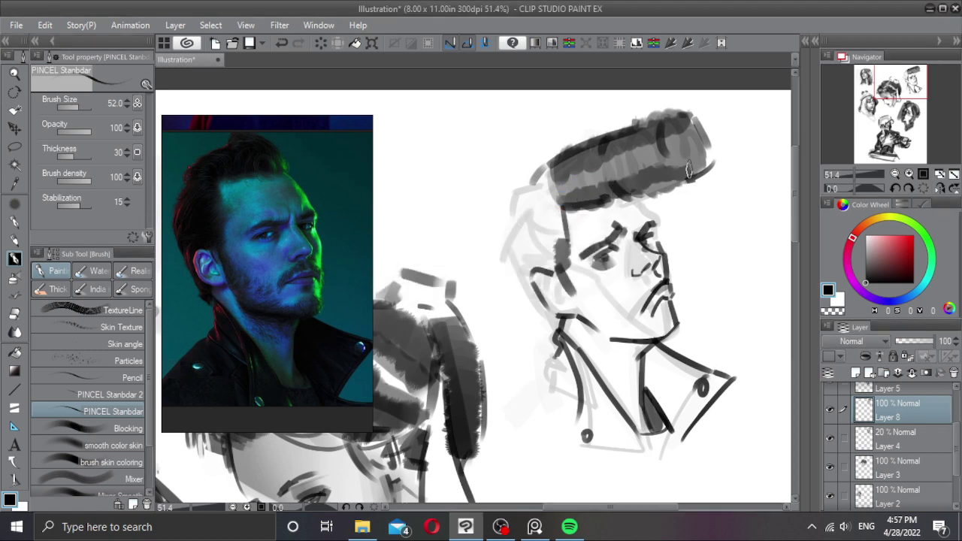
mouse_move(679, 126)
mouse_down()
mouse_move(708, 157)
mouse_move(688, 126)
mouse_move(692, 156)
mouse_move(656, 168)
mouse_move(693, 134)
mouse_move(697, 158)
mouse_up()
key(c)
key(c)
key(c)
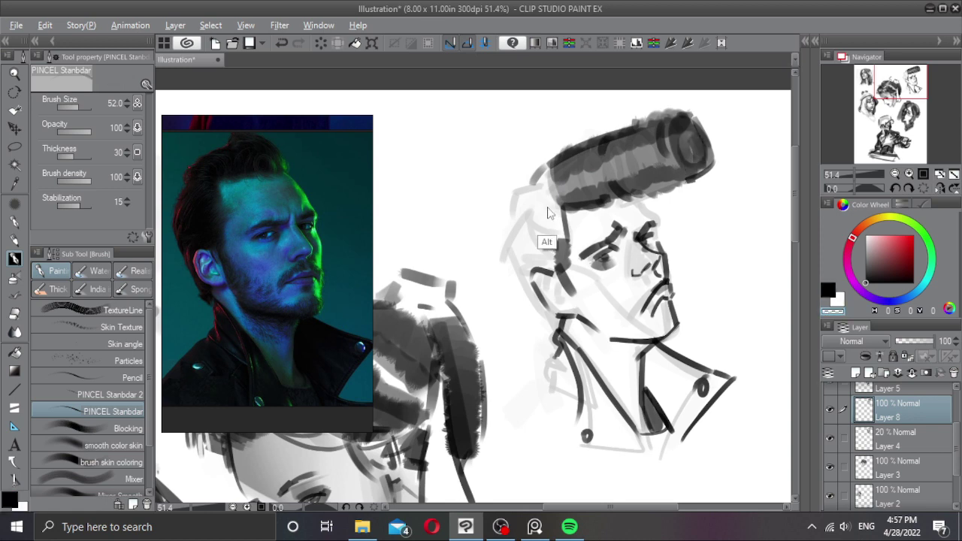
Step: Shade and outline the hair at the back of the head, reducing the brush to 27.8, and draw the forehead's profile line
mouse_move(535, 173)
mouse_down()
mouse_move(546, 205)
mouse_move(566, 208)
mouse_move(514, 265)
mouse_move(524, 236)
mouse_move(521, 264)
mouse_move(553, 225)
mouse_move(559, 256)
mouse_move(553, 227)
mouse_move(520, 220)
mouse_up()
key(c)
mouse_move(530, 206)
mouse_down()
mouse_move(527, 283)
mouse_move(519, 271)
mouse_move(546, 316)
mouse_up()
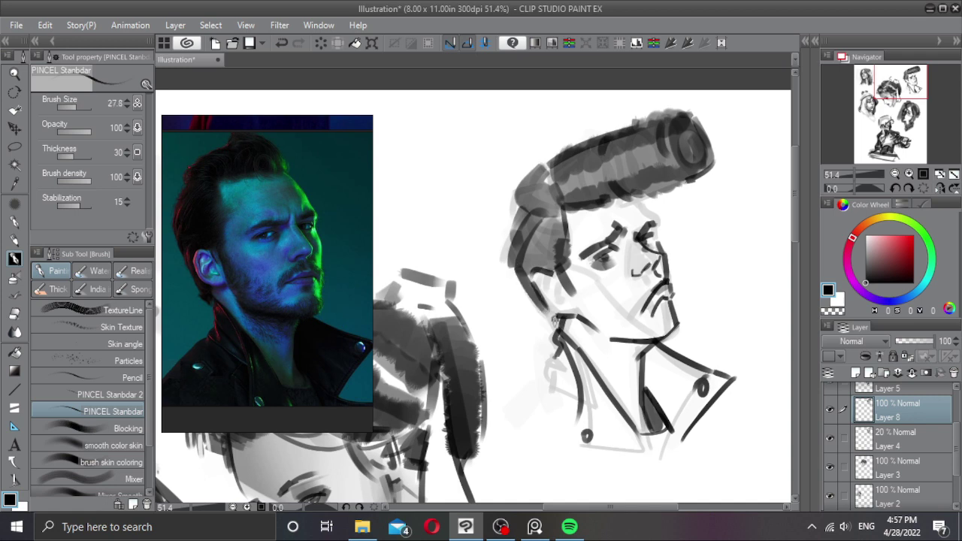
mouse_move(637, 197)
mouse_down()
mouse_move(653, 215)
mouse_move(662, 257)
mouse_move(655, 194)
mouse_move(645, 201)
mouse_move(656, 225)
mouse_up()
key(c)
key(ctrl+z)
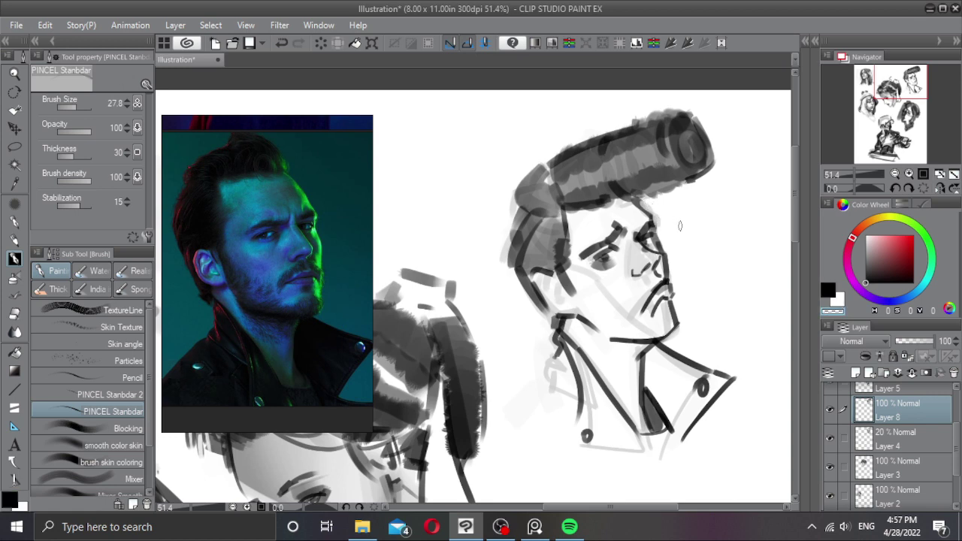
Step: Switch to the G-pen, enlarge it to size 112.8 and try broad strokes over the head
scroll(679, 226, down, 4)
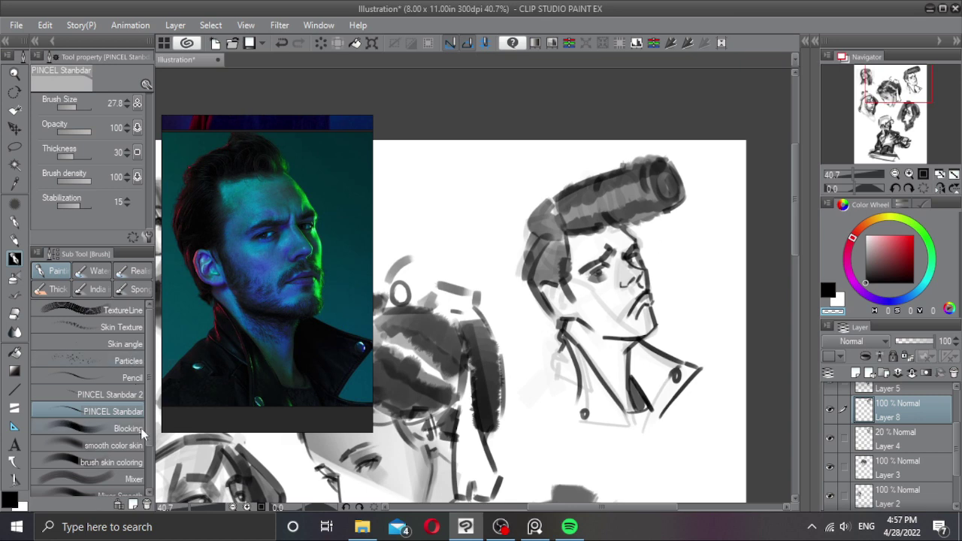
key(p)
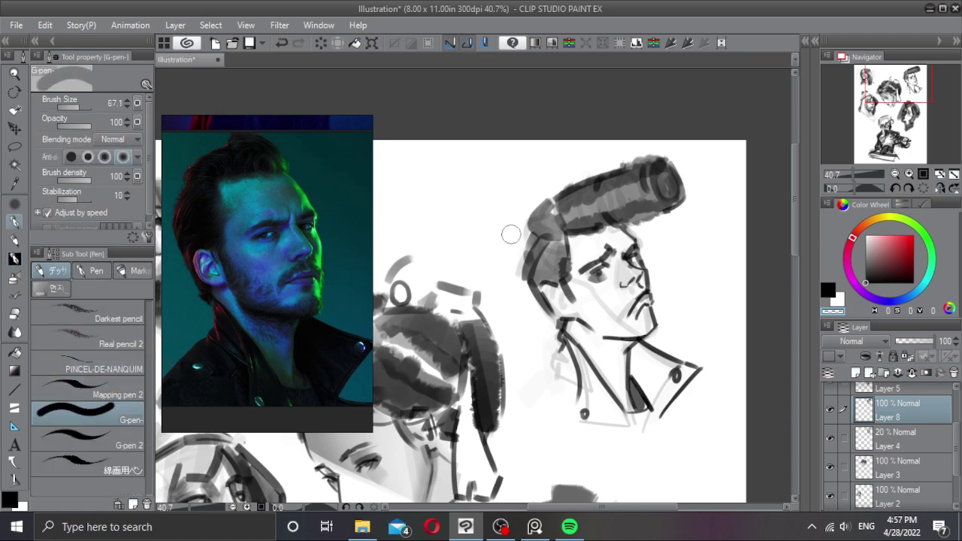
key(c)
mouse_move(516, 191)
mouse_down()
mouse_move(499, 274)
mouse_move(601, 353)
mouse_up()
key(ctrl+z)
drag(530, 270, 559, 215)
key(ctrl+z)
key(ctrl+z)
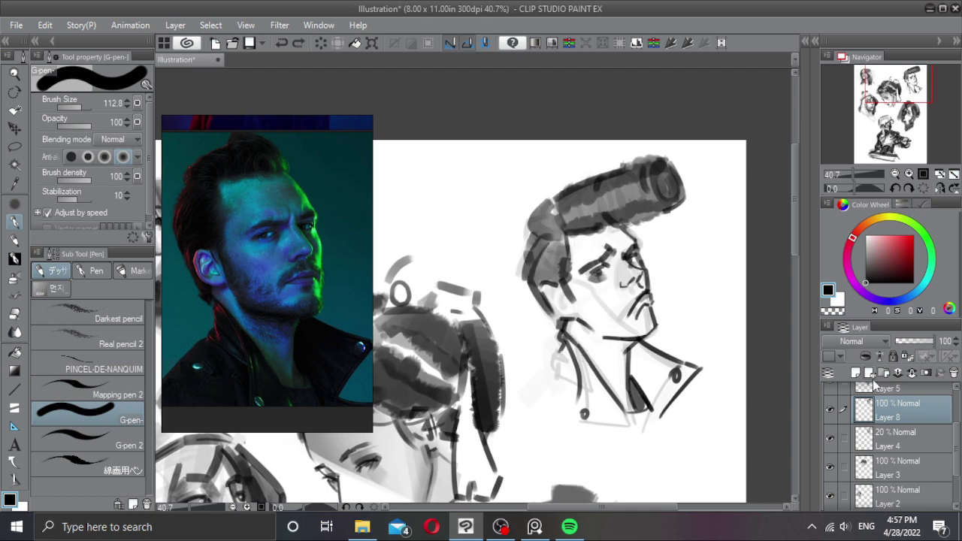
Step: Paint a flat tone over the face, neck and collar on a new layer and lower that layer's opacity to 27%
click(829, 408)
click(829, 409)
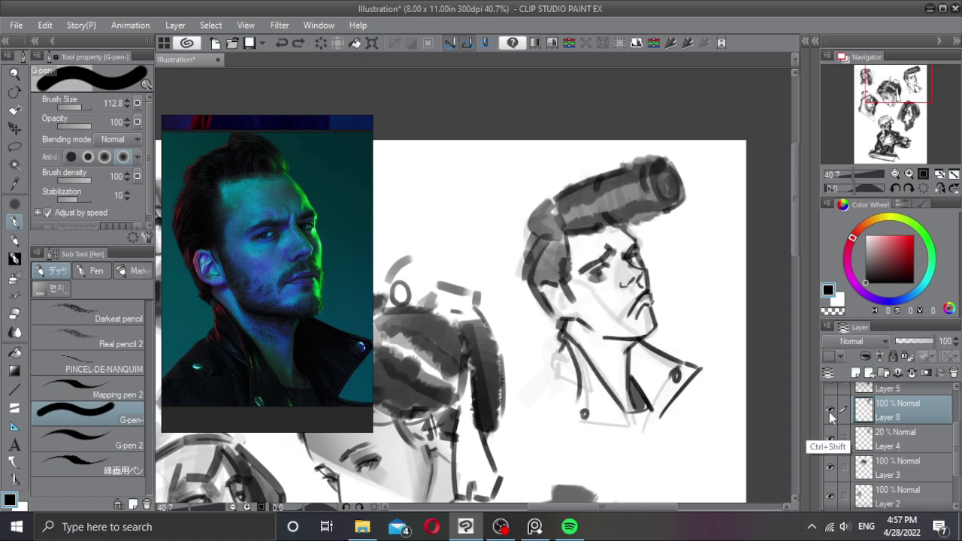
key(ctrl+shift+n)
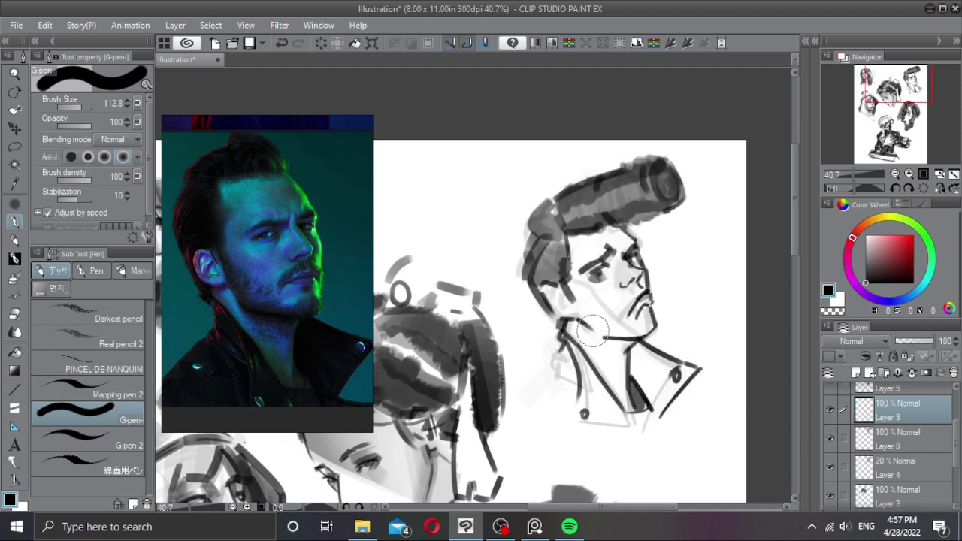
mouse_move(593, 331)
mouse_down()
mouse_move(599, 370)
mouse_move(593, 402)
mouse_move(635, 411)
mouse_move(665, 376)
mouse_move(626, 379)
mouse_move(636, 408)
mouse_move(682, 367)
mouse_move(604, 343)
mouse_move(637, 312)
mouse_move(576, 284)
mouse_move(557, 287)
mouse_move(538, 260)
mouse_move(555, 222)
mouse_move(544, 218)
mouse_move(656, 177)
mouse_move(650, 172)
mouse_move(661, 182)
mouse_move(585, 218)
mouse_move(587, 280)
mouse_move(577, 265)
mouse_move(613, 291)
mouse_move(595, 240)
mouse_move(608, 238)
mouse_move(635, 301)
mouse_up()
mouse_move(932, 341)
mouse_down()
mouse_move(908, 341)
mouse_move(907, 350)
mouse_up()
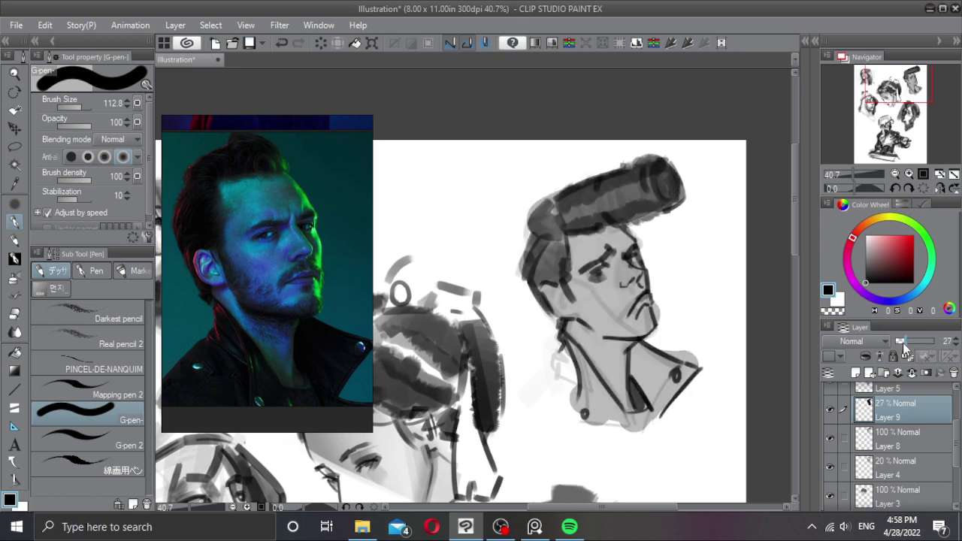
Step: Merge the tone layer into the line drawing on Layer 8, and merge the result into the rough on Layer 4
click(910, 373)
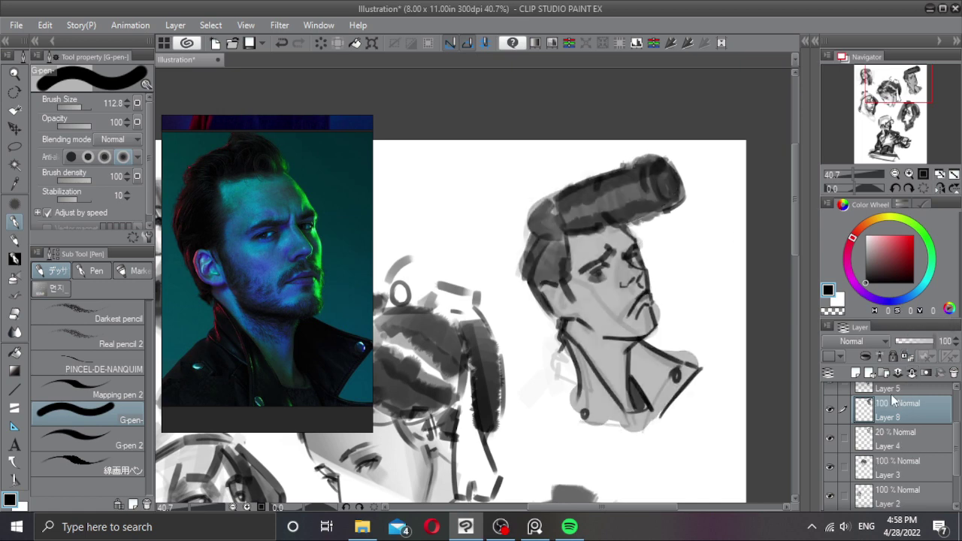
click(830, 410)
click(830, 410)
click(913, 372)
Step: Texture the beard stubble along the jaw, moustache and upper neck with the Skin angle brush at size 44.7
scroll(624, 267, up, 2)
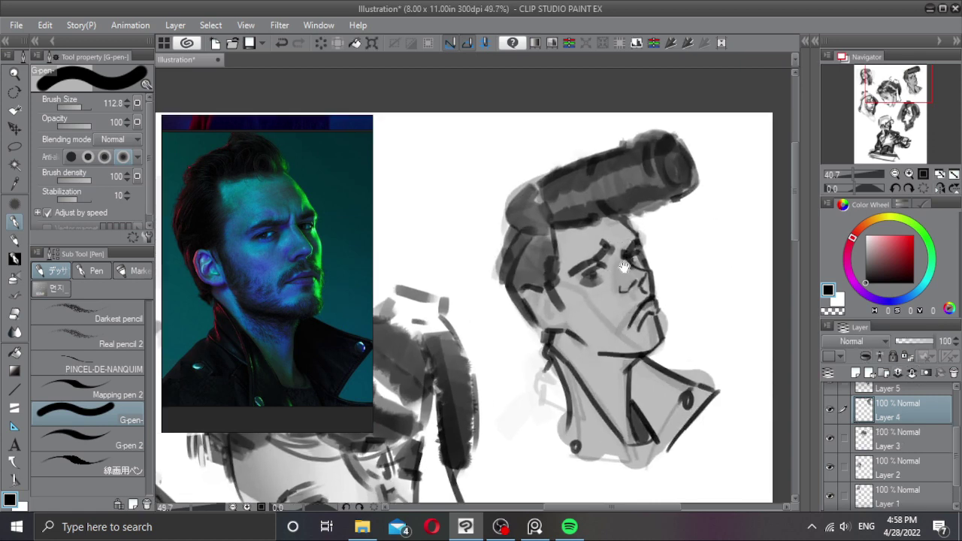
key(b)
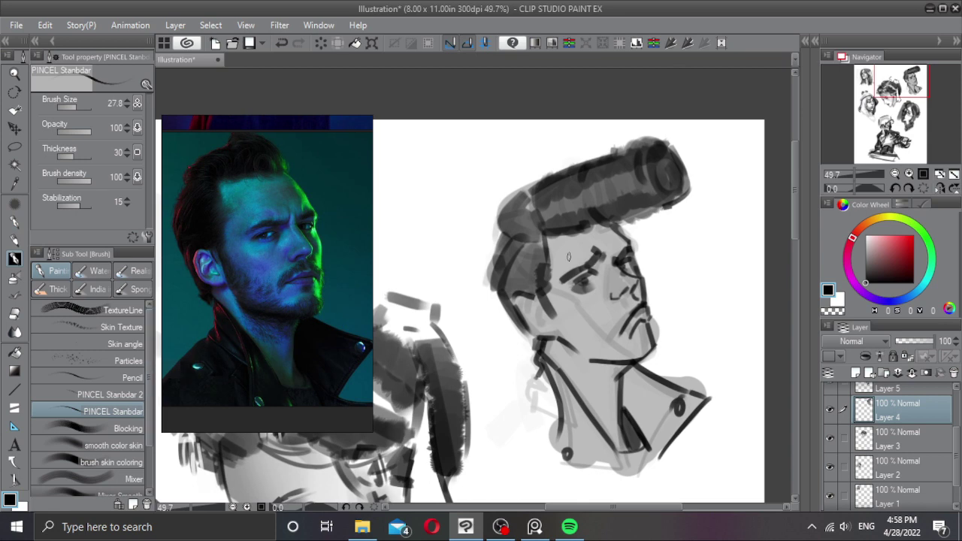
mouse_move(696, 253)
mouse_down()
mouse_move(699, 285)
mouse_move(684, 304)
mouse_up()
key(ctrl+z)
click(121, 345)
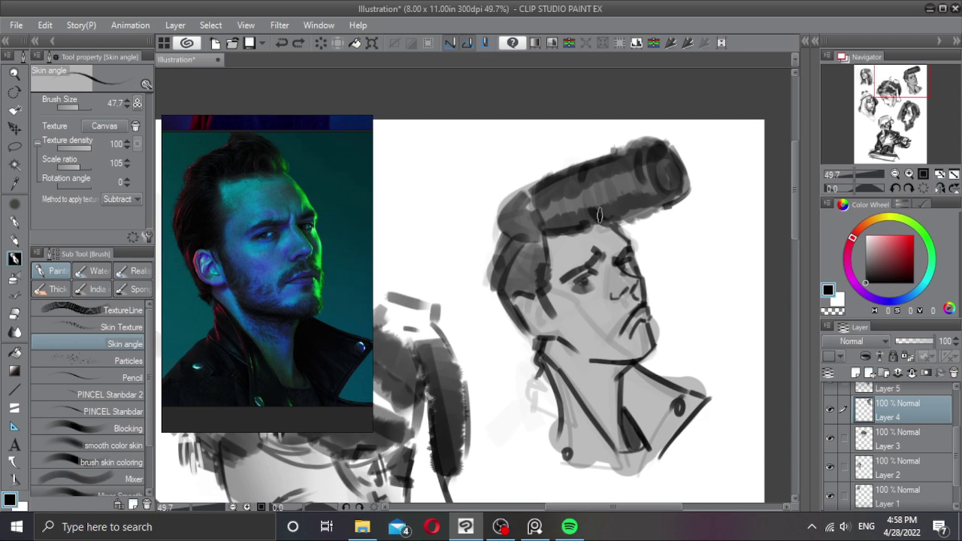
mouse_move(554, 300)
mouse_down()
mouse_move(567, 334)
mouse_move(576, 321)
mouse_move(579, 335)
mouse_move(564, 339)
mouse_move(592, 342)
mouse_move(596, 330)
mouse_move(595, 344)
mouse_move(630, 351)
mouse_move(613, 340)
mouse_move(593, 355)
mouse_move(636, 335)
mouse_up()
key(ctrl+z)
key(bracketright)
mouse_move(628, 311)
mouse_down()
mouse_move(601, 338)
mouse_move(617, 355)
mouse_move(592, 332)
mouse_move(563, 355)
mouse_move(550, 336)
mouse_move(615, 377)
mouse_move(622, 372)
mouse_move(595, 369)
mouse_move(602, 394)
mouse_move(603, 374)
mouse_move(618, 364)
mouse_move(612, 394)
mouse_up()
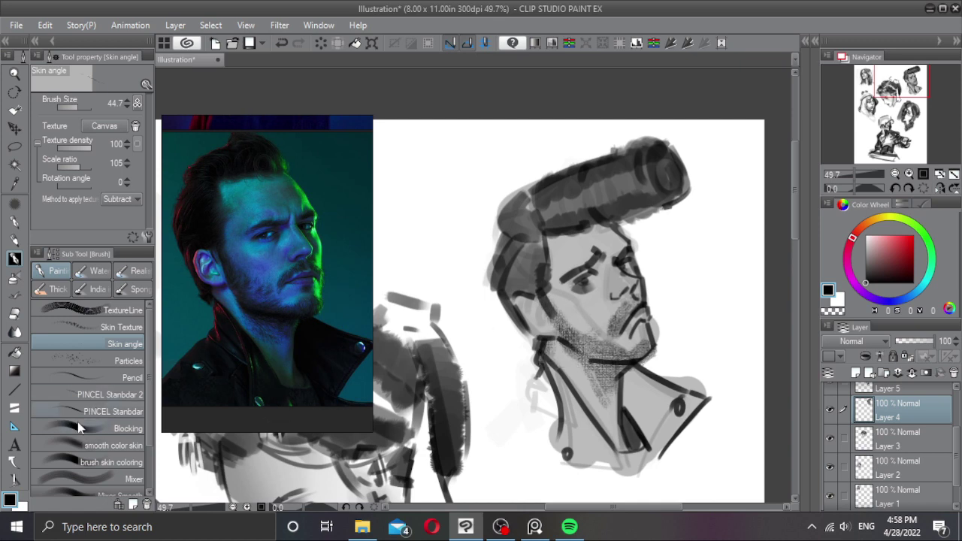
Step: Darken the beard along the jaw with the Blocking brush at size 38.6, and the lower lip area and moustache at 30.7
click(109, 429)
mouse_move(554, 309)
mouse_down()
mouse_move(572, 344)
mouse_move(569, 316)
mouse_move(576, 344)
mouse_move(618, 382)
mouse_move(605, 384)
mouse_move(610, 398)
mouse_up()
key(ctrl+z)
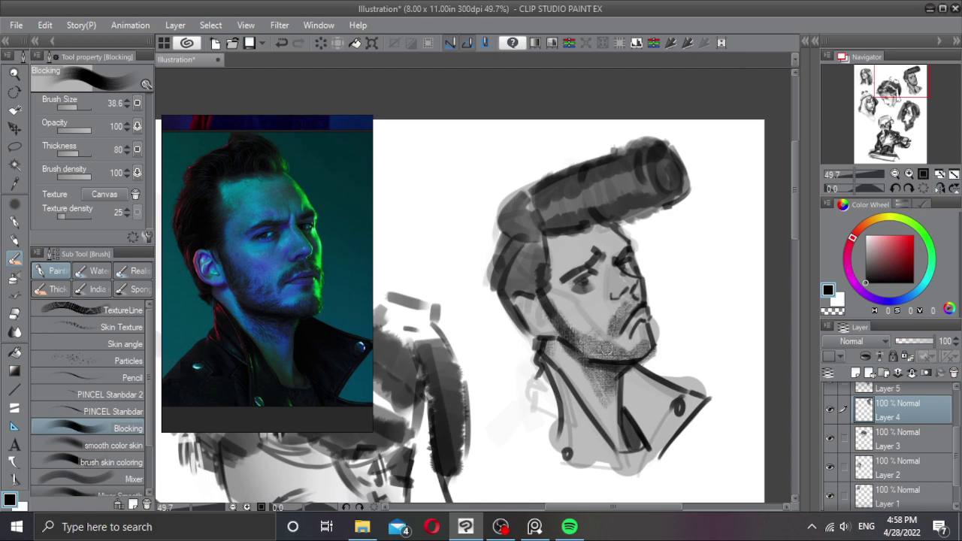
mouse_move(586, 340)
mouse_down()
mouse_move(640, 348)
mouse_move(597, 361)
mouse_move(636, 356)
mouse_up()
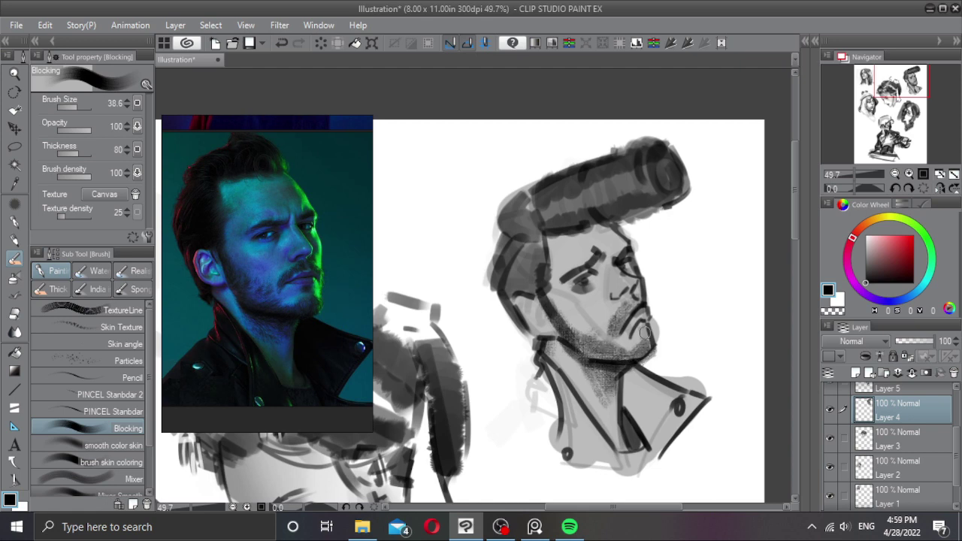
key(ctrl+z)
drag(640, 323, 648, 338)
mouse_move(627, 298)
mouse_down()
mouse_move(630, 316)
mouse_move(613, 329)
mouse_up()
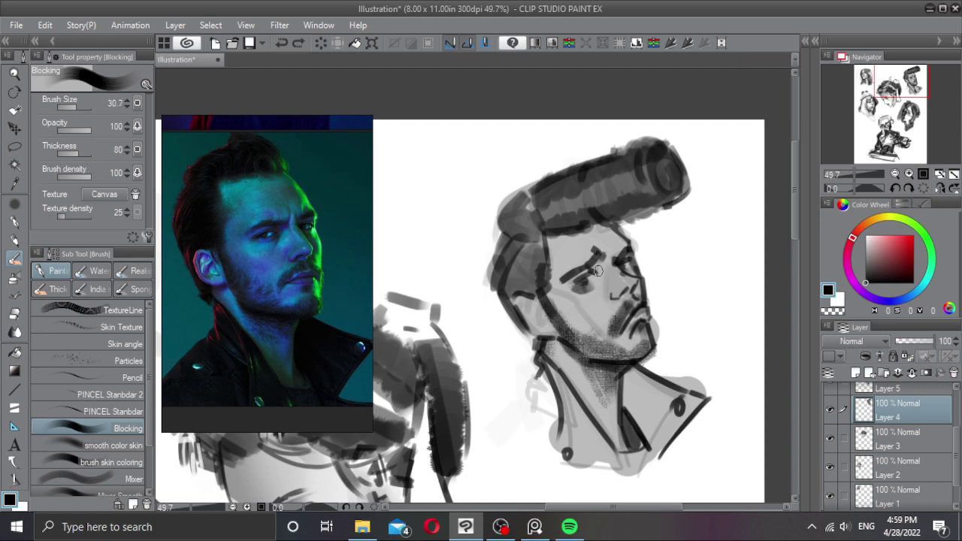
Step: Shade the inner eye socket and the side and underside of the nose with the Blocking brush at size 42.5
key(])
mouse_move(600, 268)
mouse_down()
mouse_move(632, 257)
mouse_move(629, 289)
mouse_up()
key(ctrl+z)
key(ctrl+z)
mouse_move(621, 298)
mouse_down()
mouse_move(633, 286)
mouse_move(625, 308)
mouse_up()
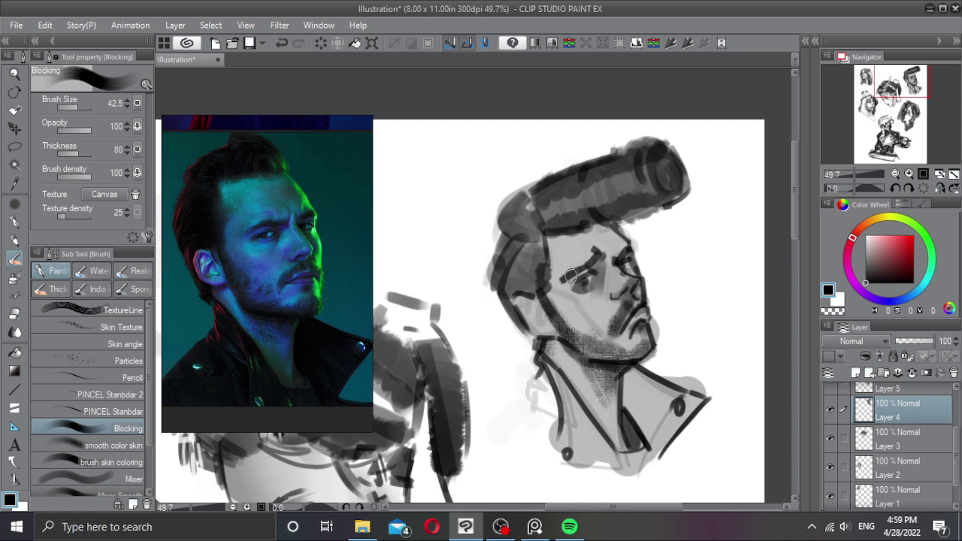
Step: Shade the cheek, jaw and chin in black on a new layer with the Blocking brush at size 138
key(ctrl+shift+n)
key(])
key(])
key(])
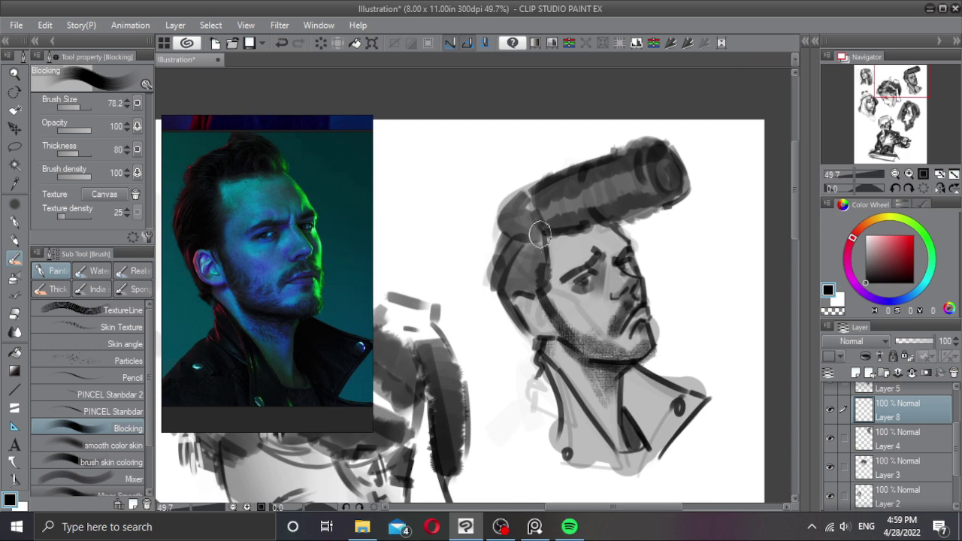
mouse_move(540, 236)
mouse_down()
mouse_move(543, 293)
mouse_move(564, 290)
mouse_move(583, 309)
mouse_move(548, 300)
mouse_move(644, 357)
mouse_up()
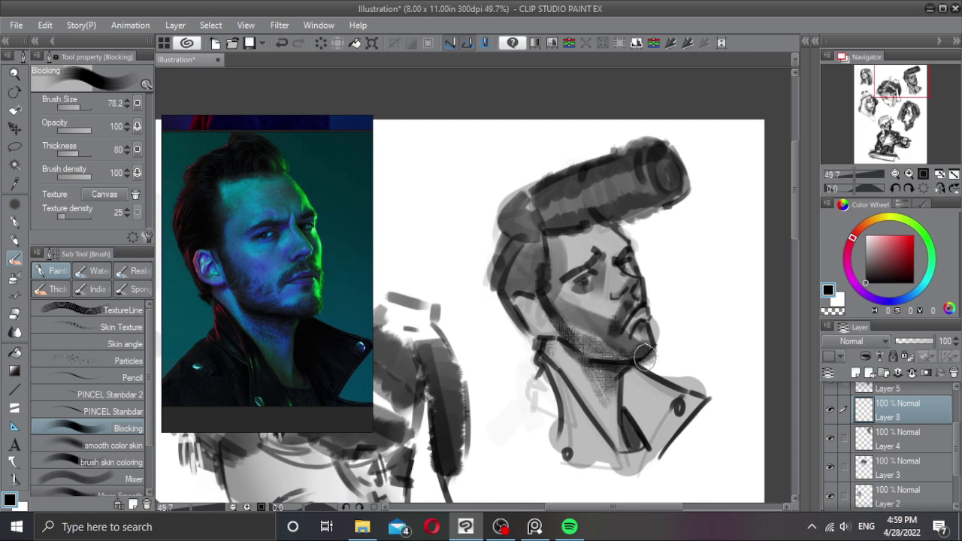
key(ctrl+z)
key(])
key(])
key(])
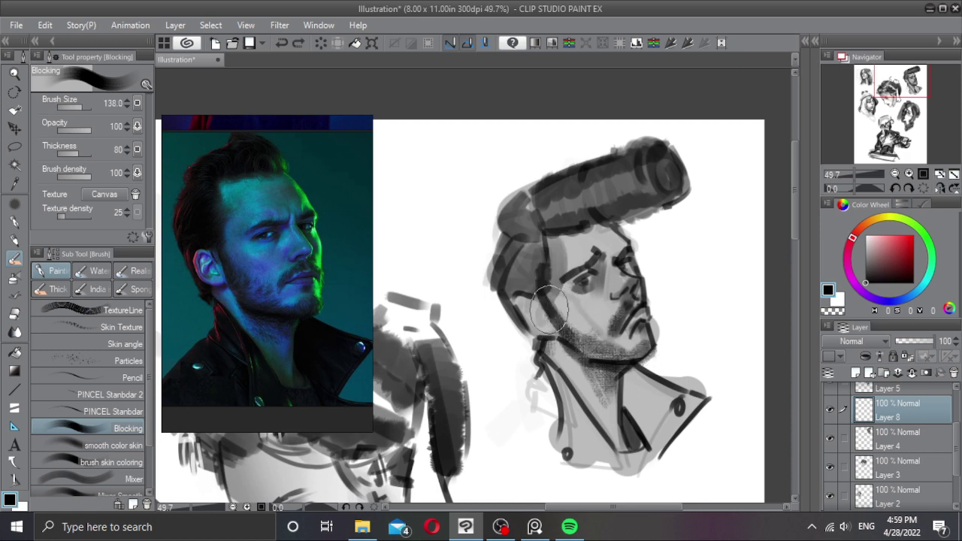
mouse_move(547, 309)
mouse_down()
mouse_move(599, 343)
mouse_move(642, 351)
mouse_up()
mouse_move(559, 313)
mouse_down()
mouse_move(520, 290)
mouse_move(519, 323)
mouse_move(519, 298)
mouse_move(550, 320)
mouse_up()
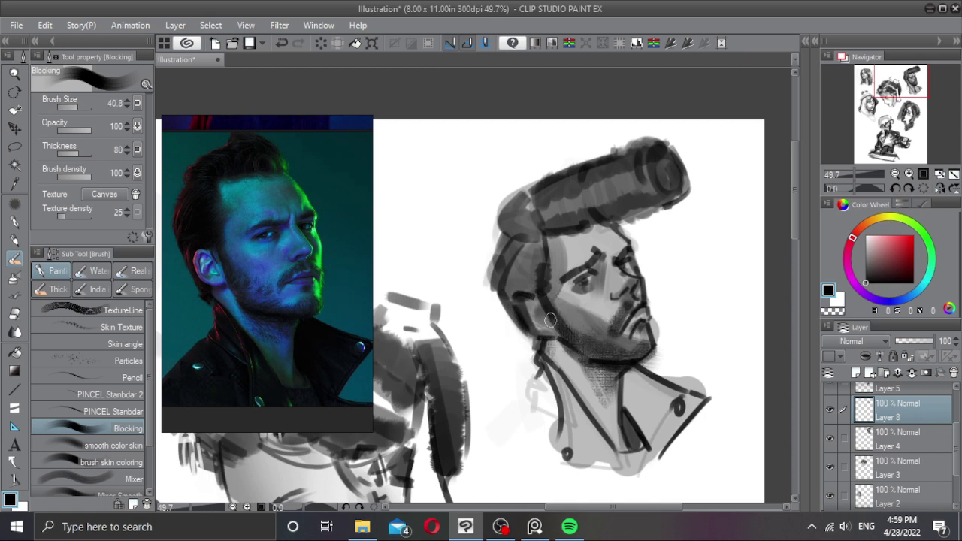
Step: Refine the cheek and chin shading with the Blocking brush at sizes 40.8 to 67.7, alternating black and transparent colour
key(x)
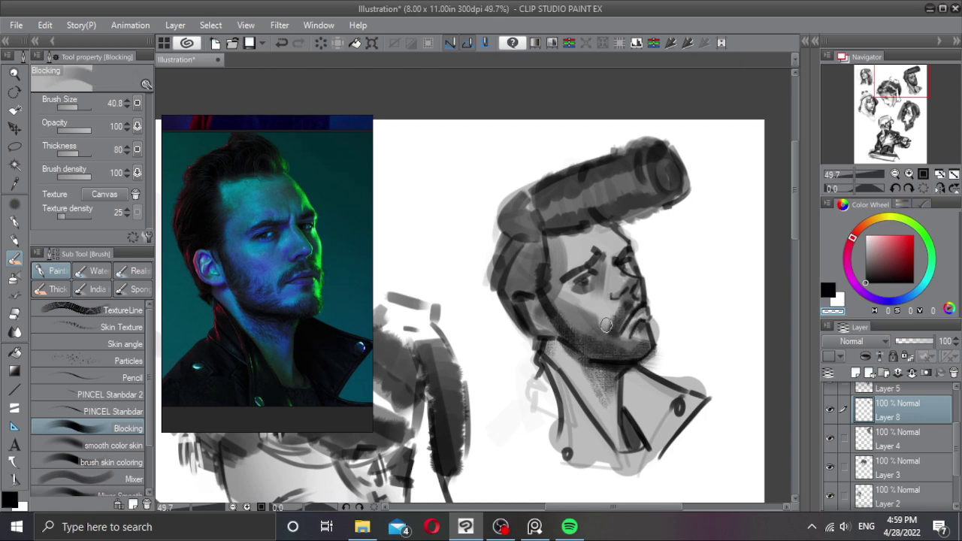
key(x)
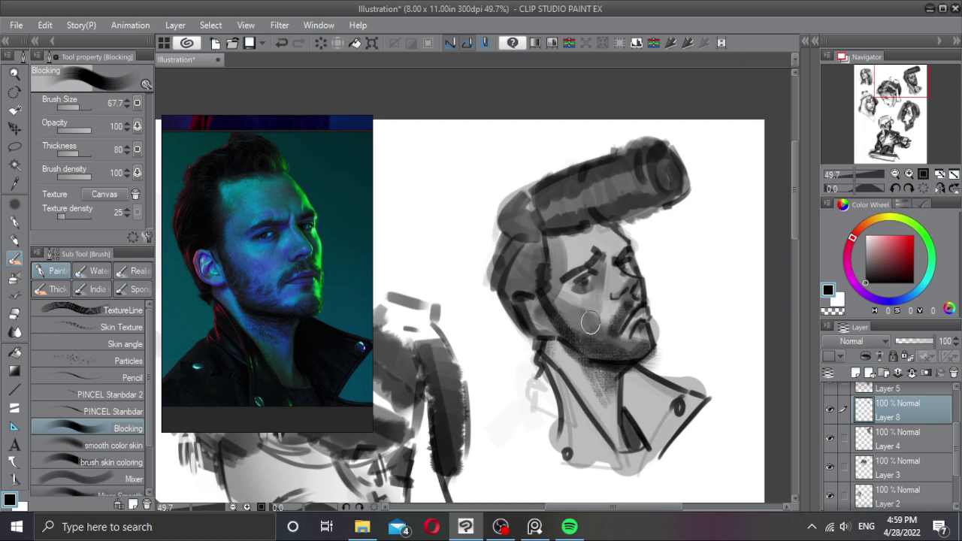
key(bracketleft)
key(x)
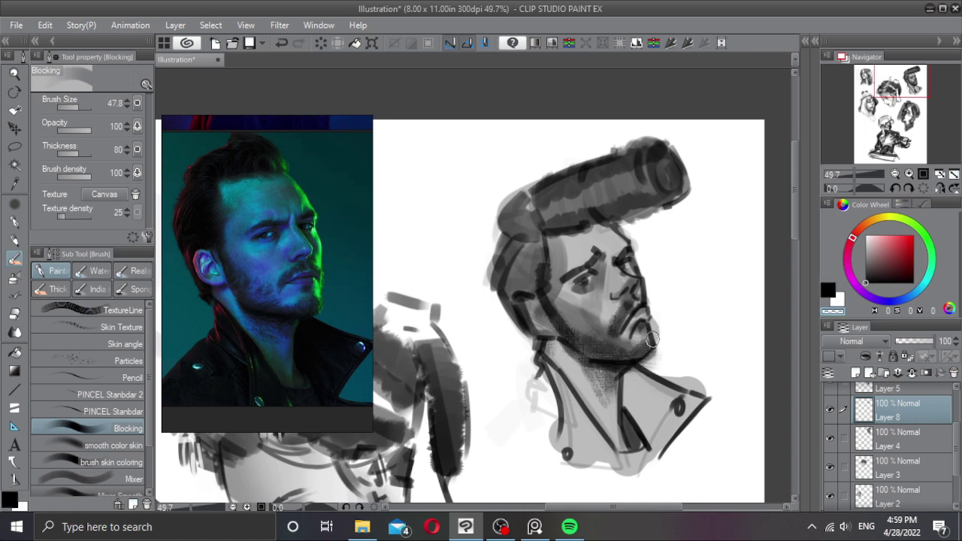
key(x)
alt+click(562, 258)
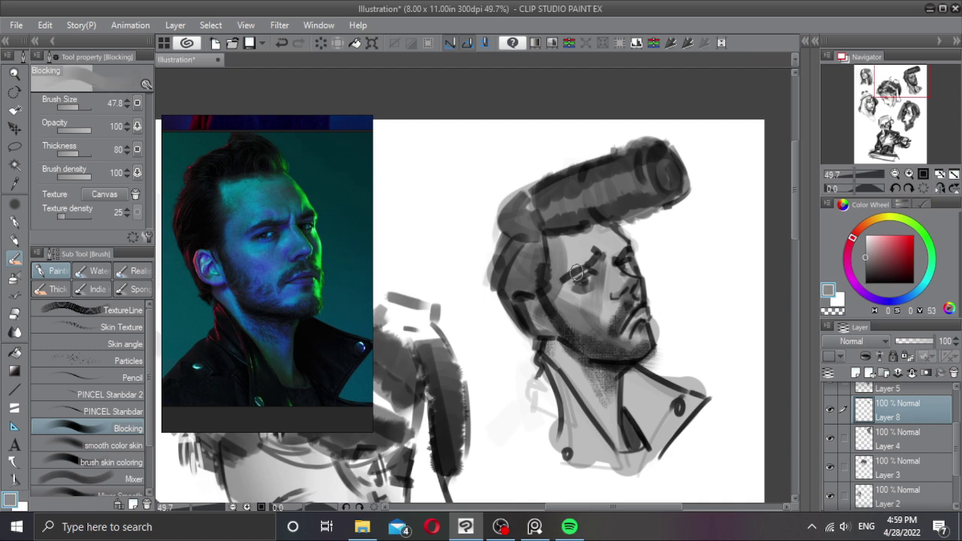
key(c)
mouse_move(555, 242)
mouse_down()
mouse_move(571, 259)
mouse_move(550, 232)
mouse_move(566, 255)
mouse_move(561, 245)
mouse_move(610, 231)
mouse_up()
key(ctrl+z)
key(c)
key(ctrl+z)
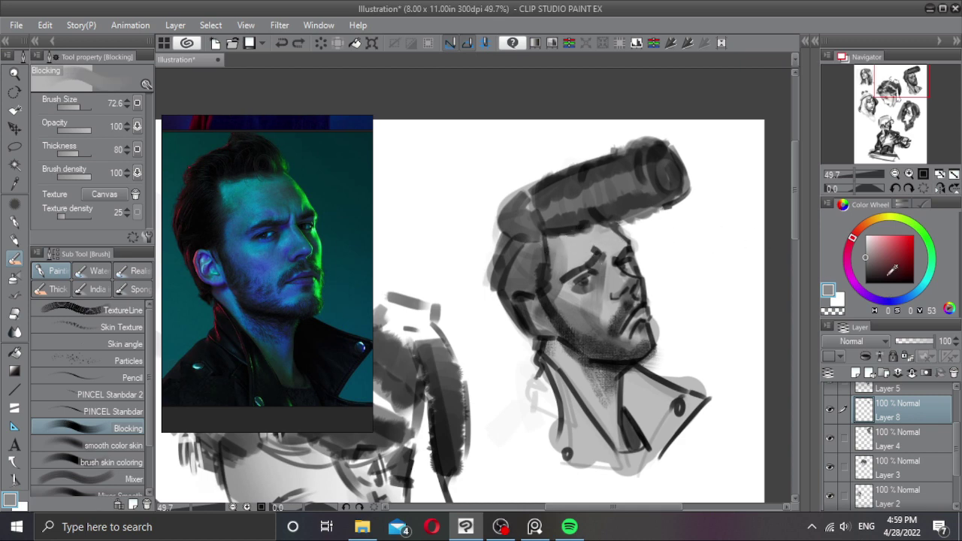
Step: Shade the forehead under the hairline in black with the Blocking brush, and soften it with transparent colour at size 67.8
click(865, 283)
mouse_move(551, 236)
mouse_down()
mouse_move(622, 218)
mouse_move(584, 228)
mouse_move(603, 231)
mouse_up()
key(ctrl+z)
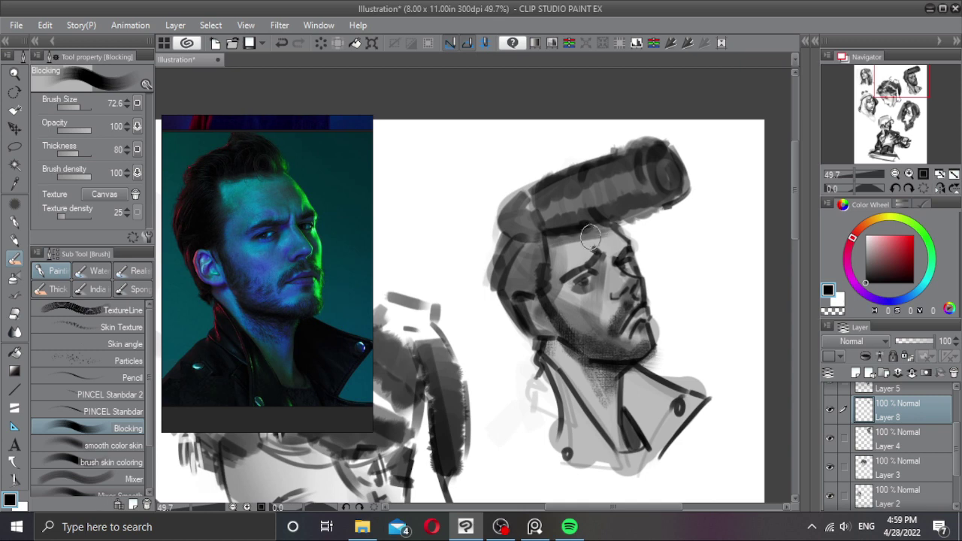
mouse_move(631, 257)
ctrl+alt+mouse_down()
mouse_move(615, 257)
mouse_move(625, 249)
ctrl+alt+mouse_up()
key(c)
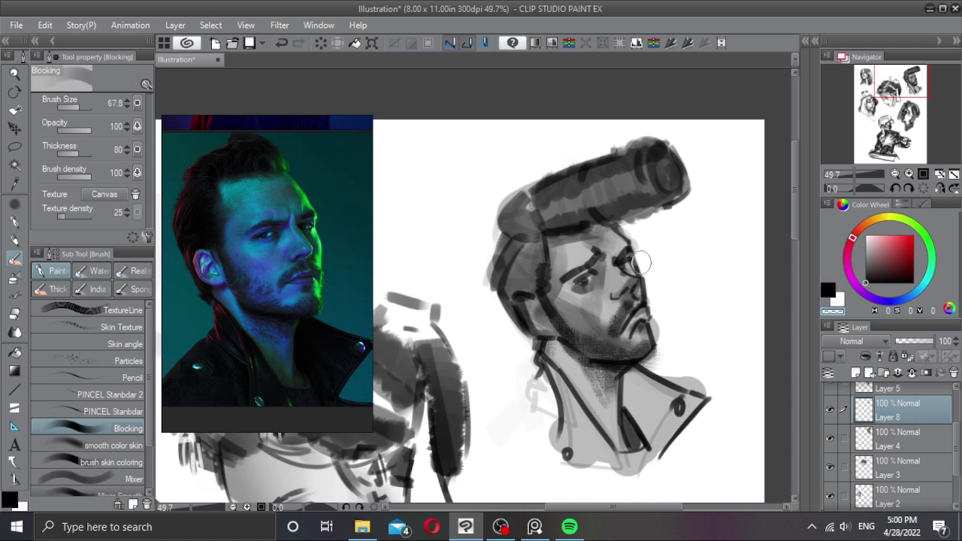
key(c)
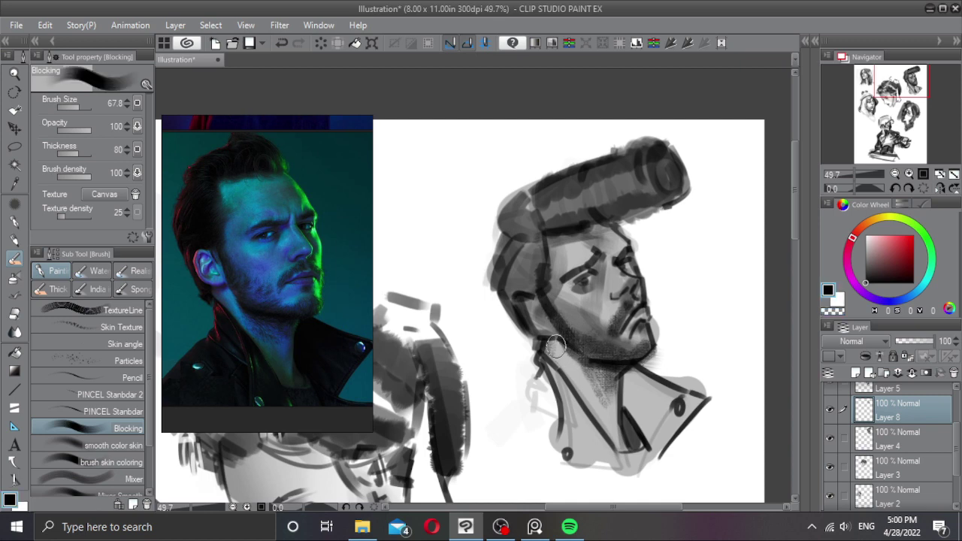
Step: Shade the neck below the jaw down to the collar in black with the Blocking brush at size 67.8
mouse_move(551, 344)
mouse_down()
mouse_move(553, 371)
mouse_move(545, 354)
mouse_move(622, 446)
mouse_up()
key(ctrl+z)
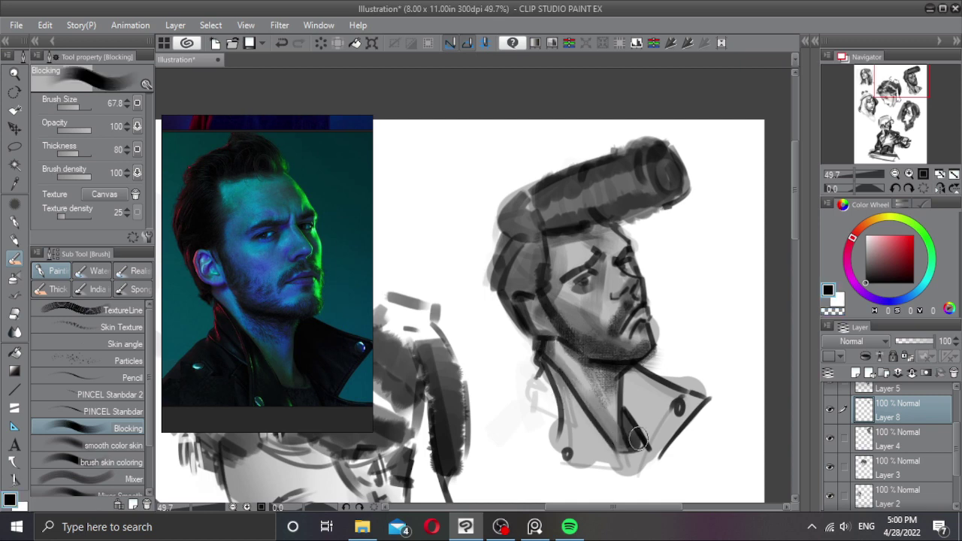
scroll(637, 383, down, 1)
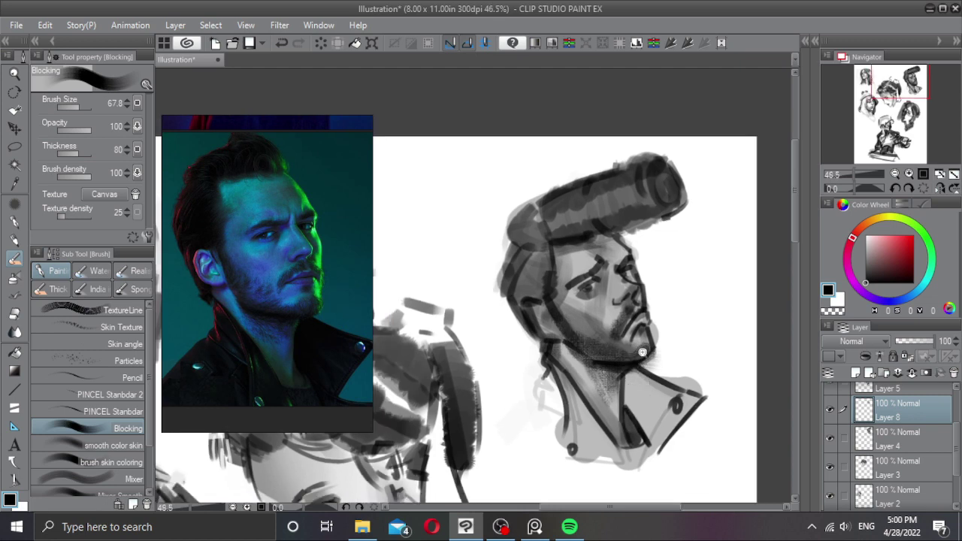
scroll(642, 351, up, 1)
Step: Compare the portrait with and without the shading layer, adjust its opacity, and merge Layer 8 down into Layer 4
click(830, 405)
click(830, 405)
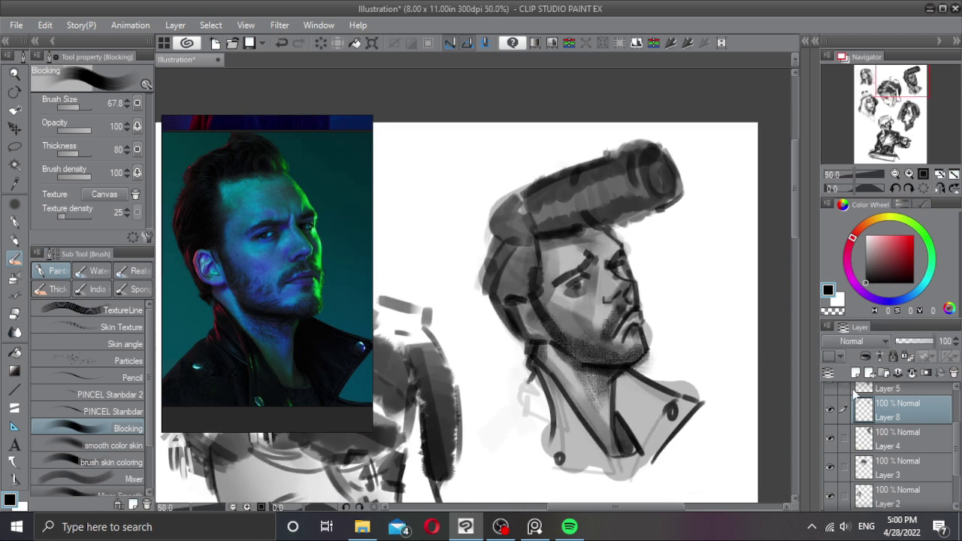
click(919, 341)
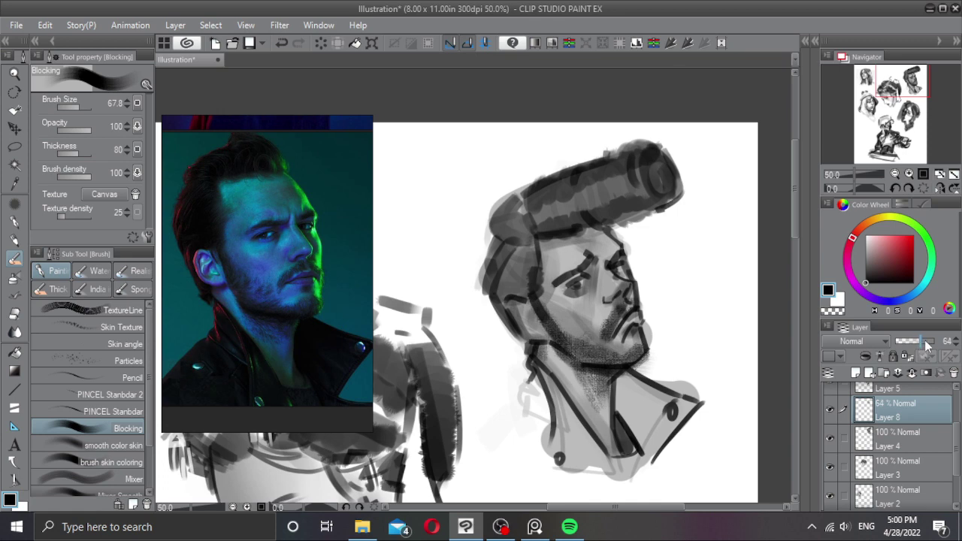
click(925, 342)
click(914, 373)
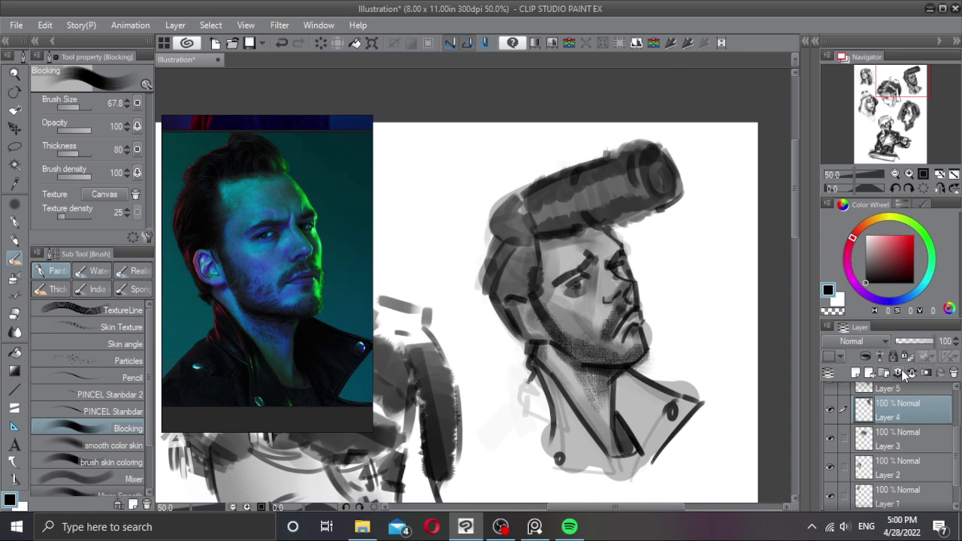
click(830, 409)
click(829, 410)
Step: Carve light edges into the rolled front of the hair using the Blocking brush in transparent colour at size 11.3
drag(620, 240, 609, 244)
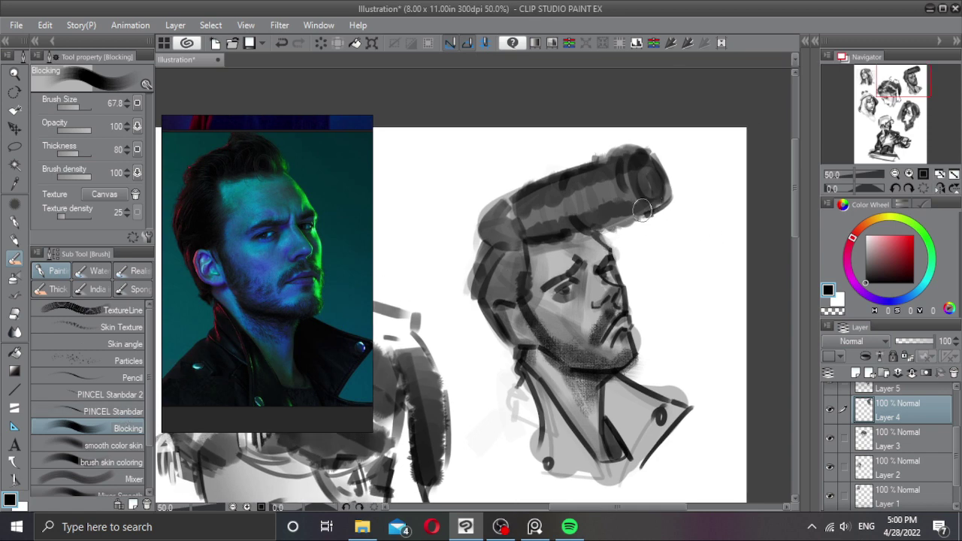
drag(642, 232, 634, 240)
key(c)
drag(664, 184, 617, 216)
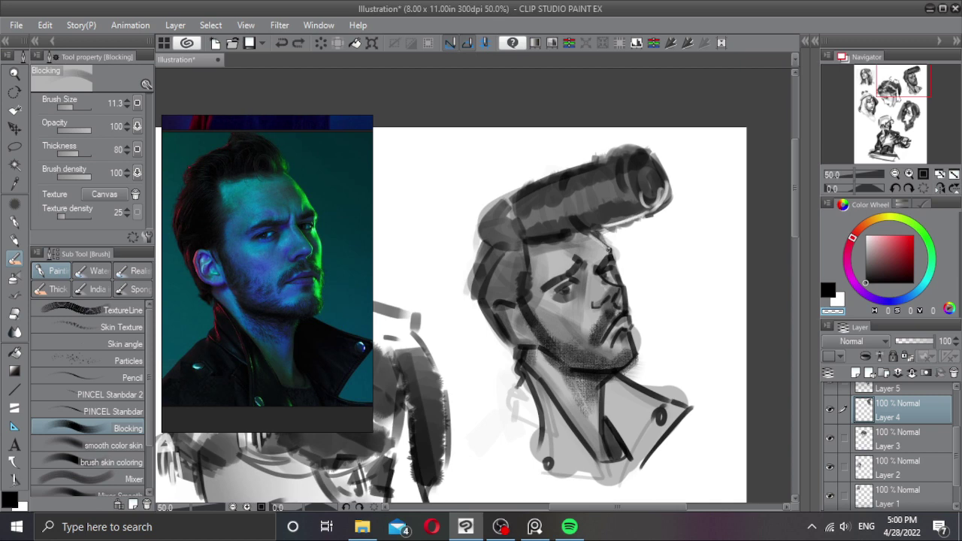
Step: Cut rim light along the brow, nose, lips and chin contour with the Blocking brush in transparent colour at size 11.3
scroll(610, 244, up, 1)
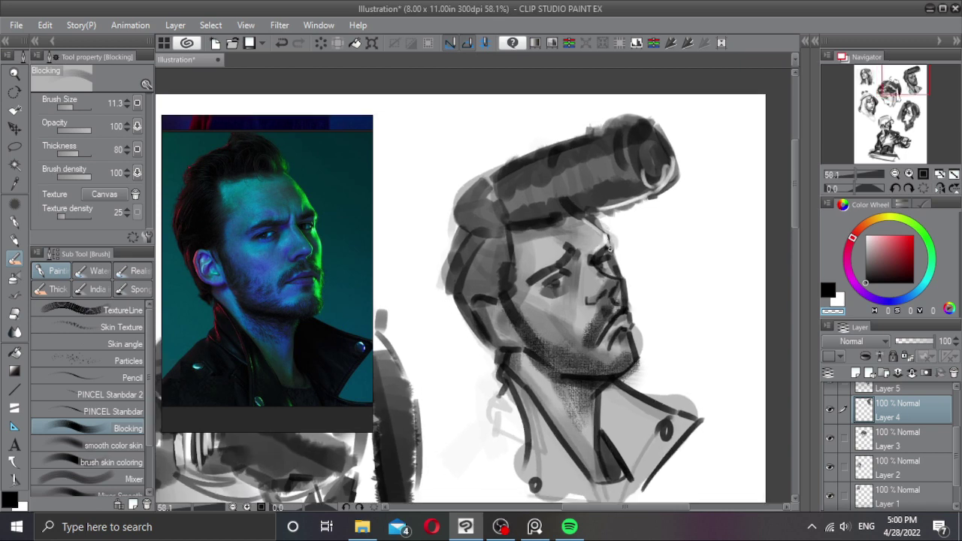
drag(611, 254, 618, 273)
key(ctrl+z)
drag(623, 283, 625, 308)
key(ctrl+z)
drag(619, 278, 614, 296)
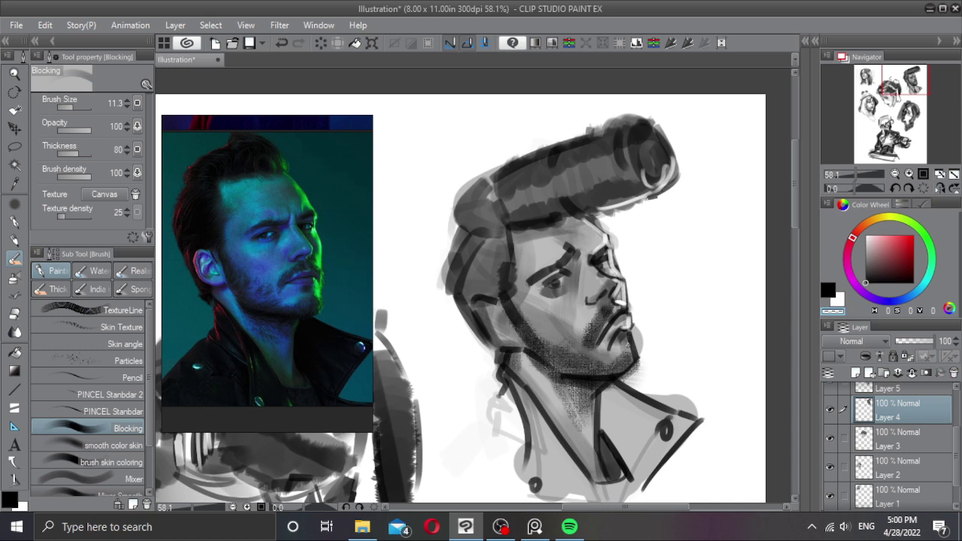
drag(628, 344, 633, 353)
scroll(644, 339, down, 2)
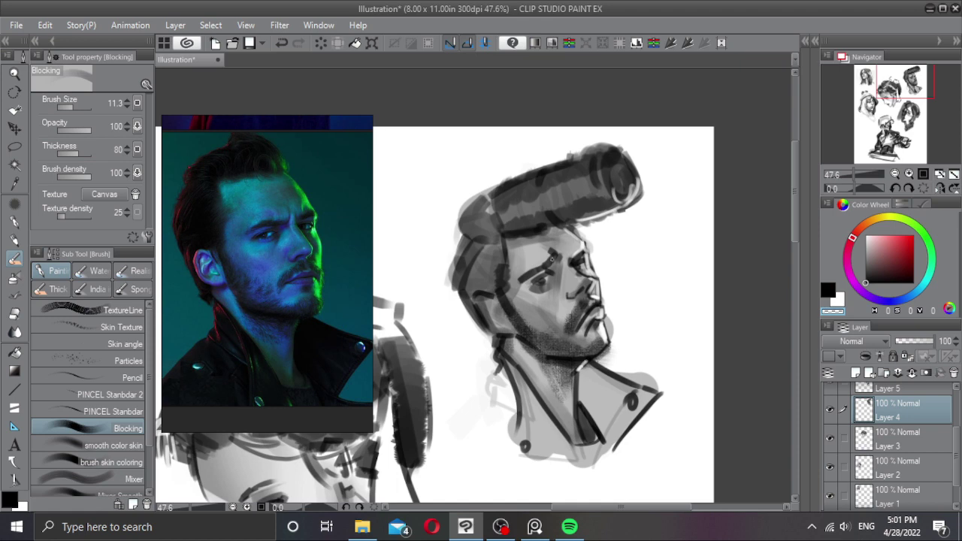
mouse_move(526, 300)
mouse_down()
mouse_move(543, 304)
mouse_move(537, 294)
mouse_up()
key(ctrl+z)
key(ctrl+z)
key(ctrl+z)
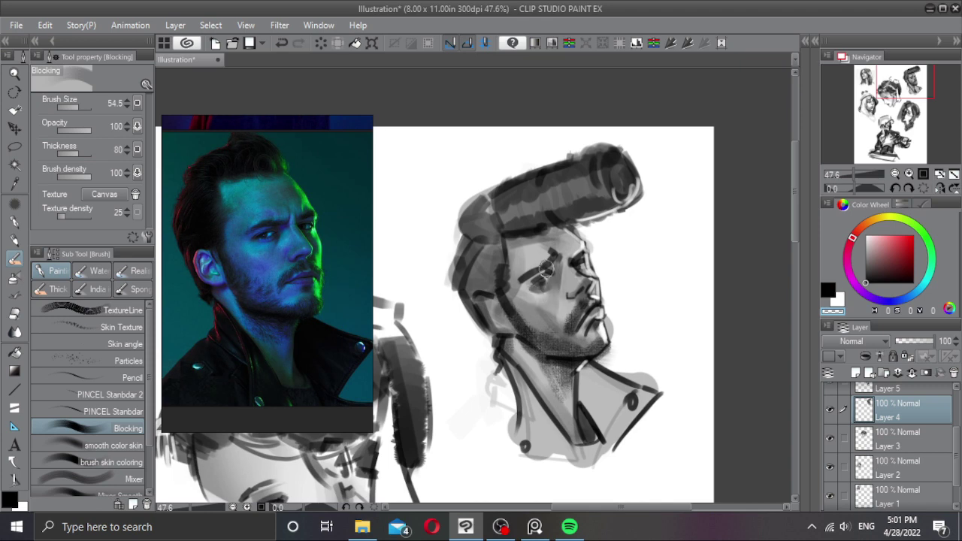
Step: Lighten the forehead and the cheek below the eye with the Blocking brush in transparent colour at size 54.5
mouse_move(532, 254)
mouse_down()
mouse_move(526, 278)
mouse_move(541, 300)
mouse_up()
drag(554, 351, 567, 351)
key(ctrl+z)
key(ctrl+z)
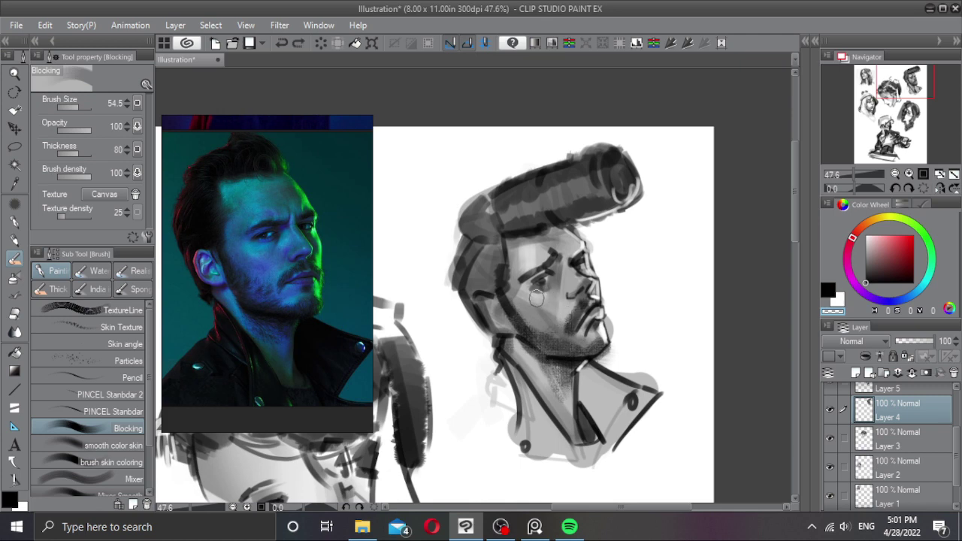
mouse_move(568, 275)
mouse_down()
mouse_move(566, 326)
mouse_move(581, 332)
mouse_up()
key(ctrl+z)
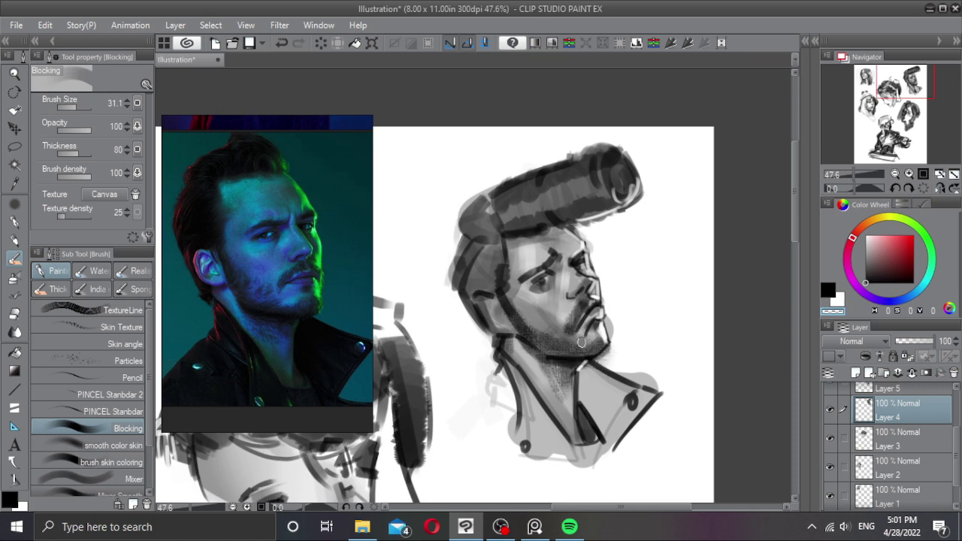
Step: Lighten the ear and neck with transparent colour at size 31.1, and check the portrait by toggling Layer 4's visibility
scroll(501, 307, down, 2)
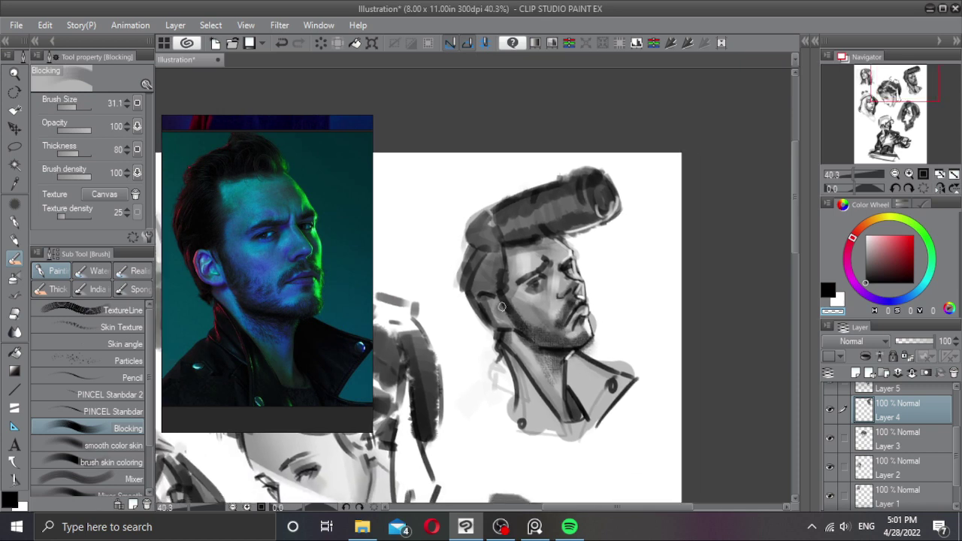
drag(489, 302, 493, 315)
mouse_move(559, 354)
mouse_down()
mouse_move(552, 344)
mouse_move(525, 351)
mouse_up()
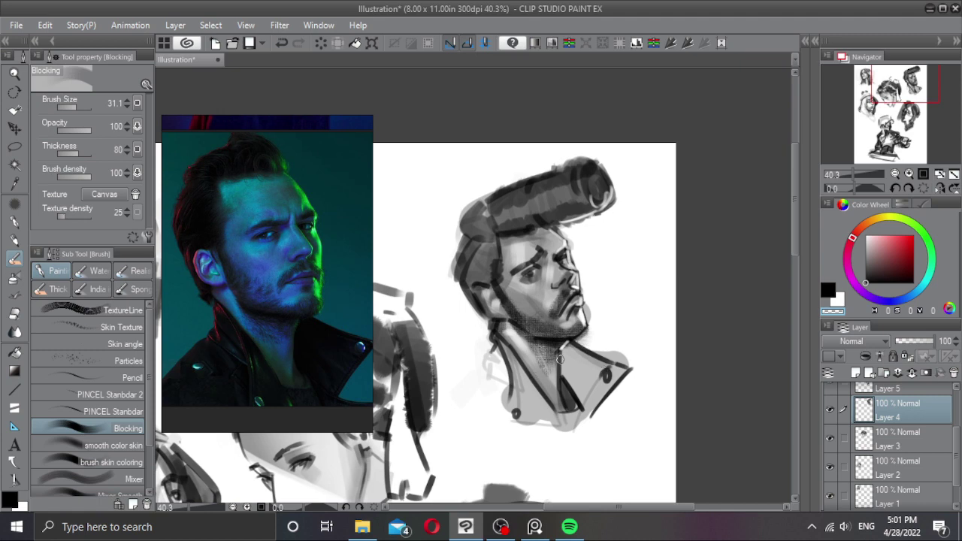
scroll(560, 360, down, 3)
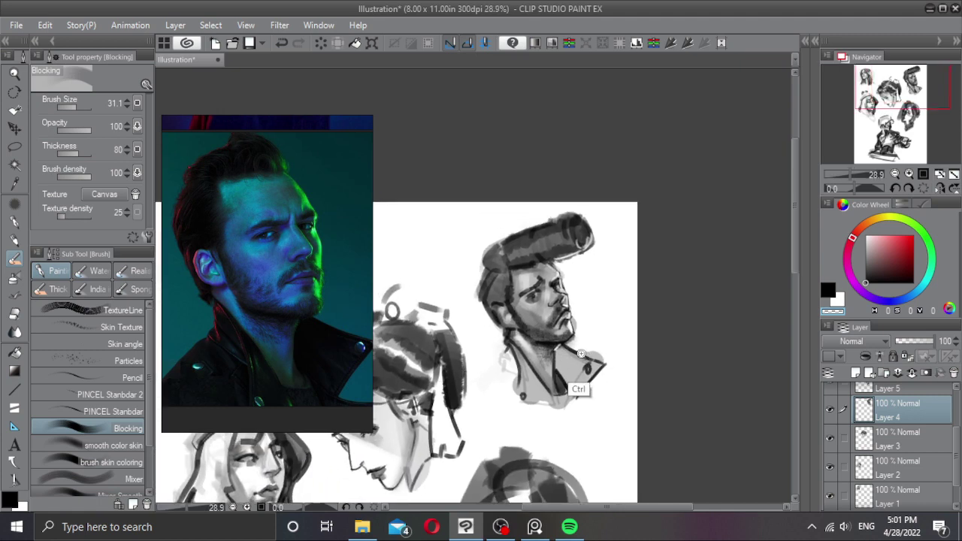
scroll(581, 353, up, 1)
click(829, 410)
click(829, 410)
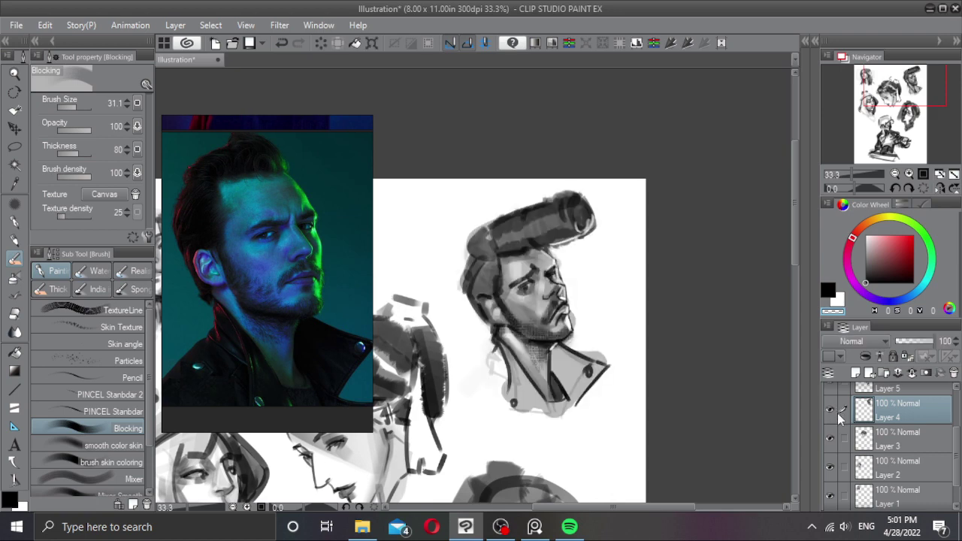
Step: Make a rectangular selection around the whole bearded man's portrait on Layer 3
click(862, 436)
key(m)
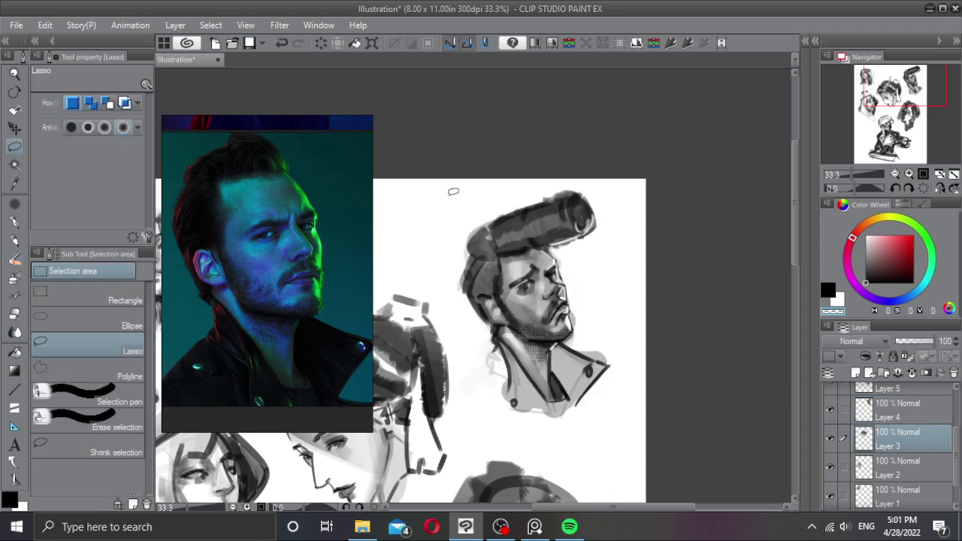
click(125, 300)
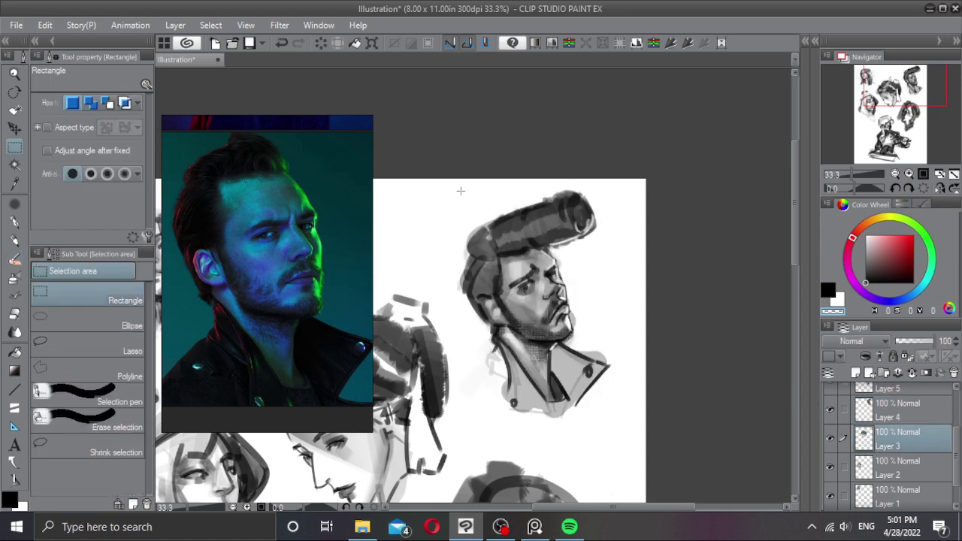
mouse_move(456, 188)
mouse_down()
mouse_move(621, 399)
mouse_move(622, 428)
mouse_up()
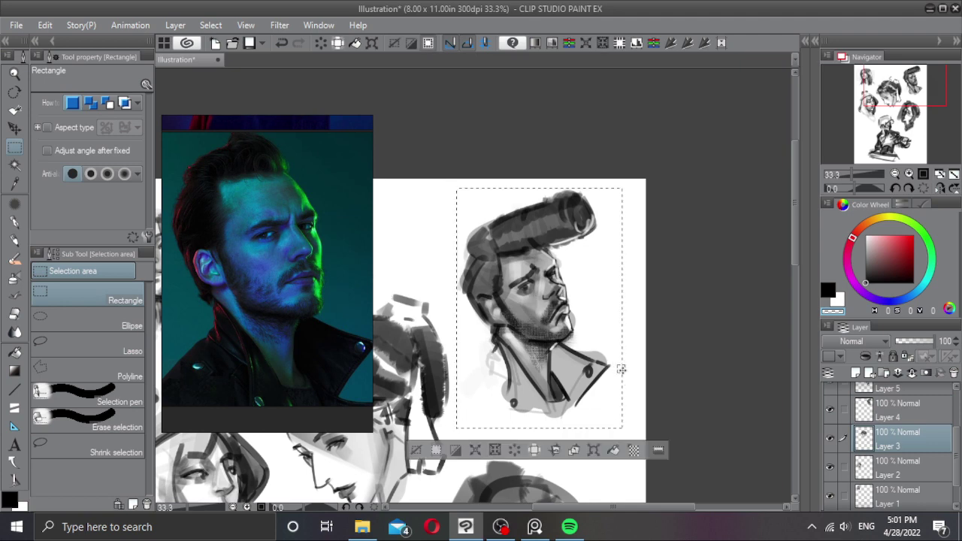
Step: Try filling the selection with black on Layer 3 at 25% layer opacity as a backdrop, and undo it
click(613, 449)
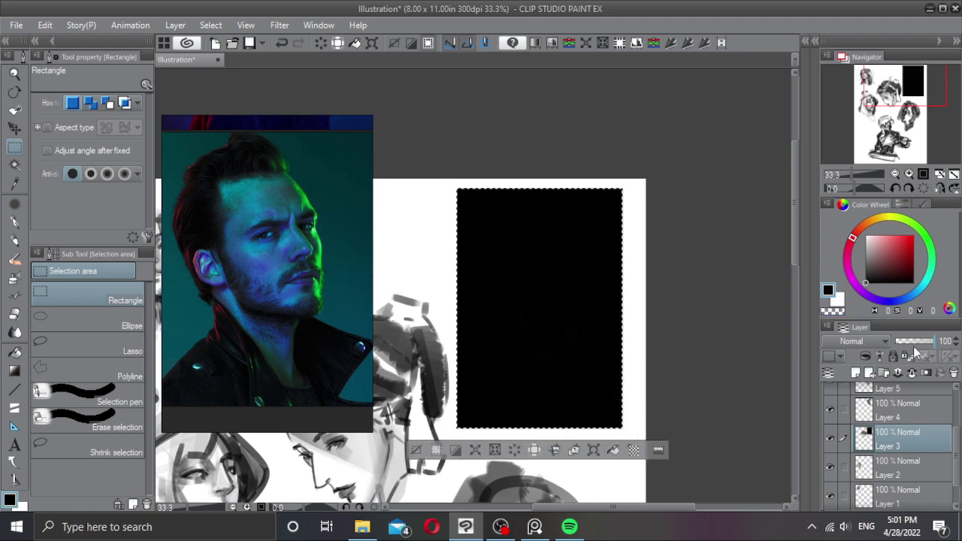
click(911, 342)
drag(909, 342, 905, 339)
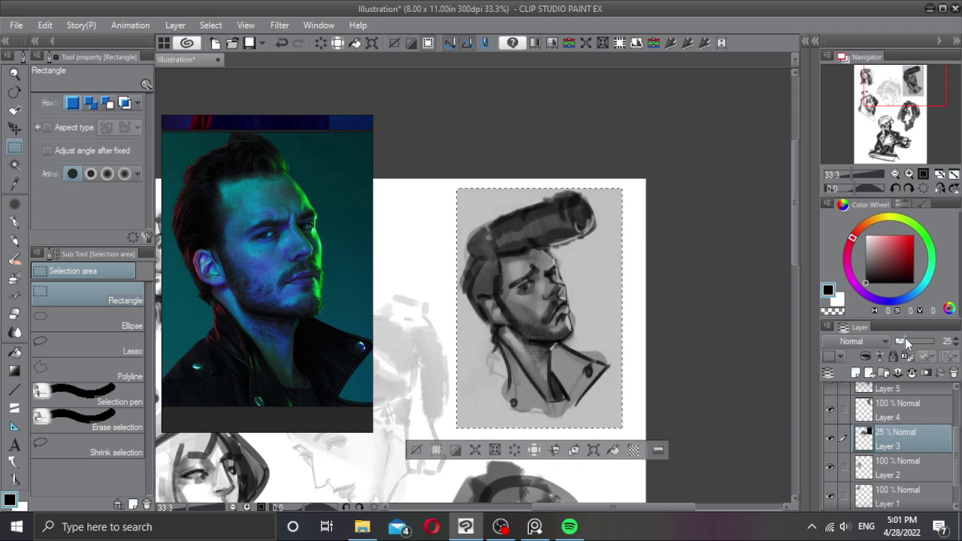
key(ctrl+z)
key(ctrl+z)
key(ctrl+z)
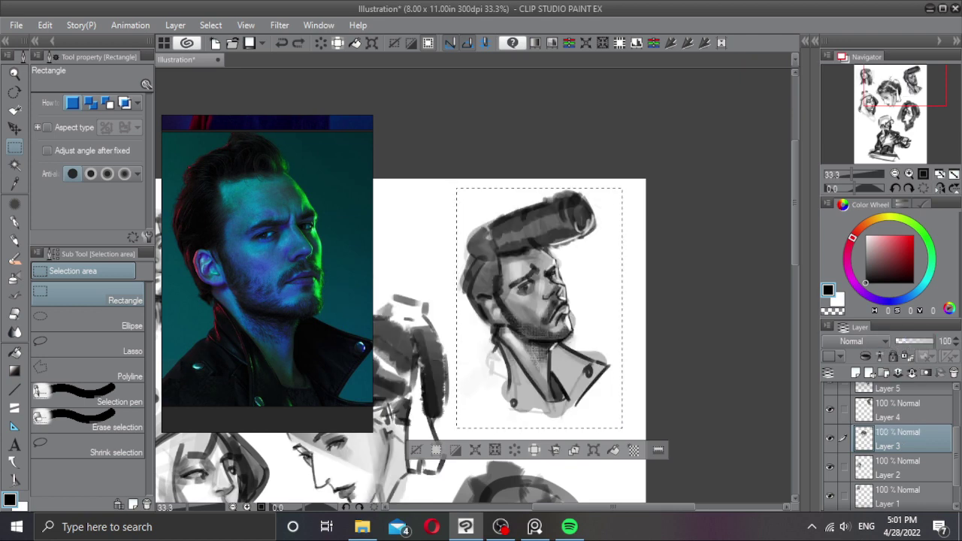
Step: Clear the rectangular selection around the bearded man's portrait
click(415, 449)
key(ctrl+z)
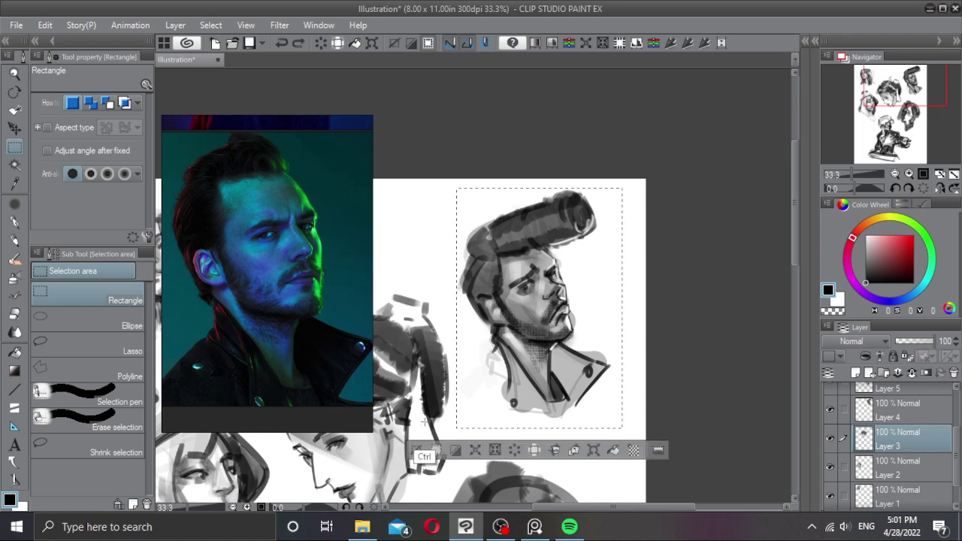
click(415, 451)
scroll(474, 378, down, 1)
drag(473, 378, 532, 313)
scroll(487, 341, down, 2)
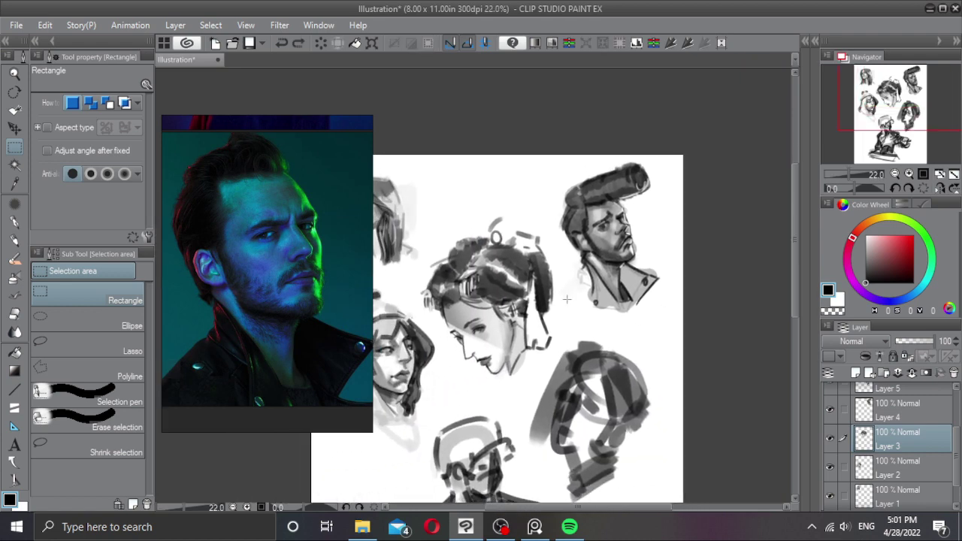
scroll(580, 293, down, 1)
drag(580, 287, 566, 270)
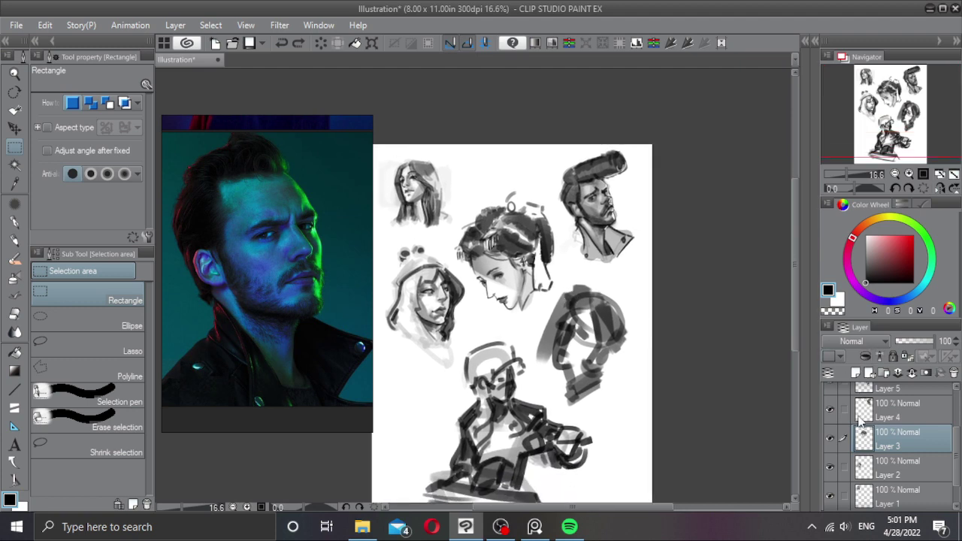
Step: Check which sketches Layers 3 and 4 hold by toggling their visibility
click(830, 438)
click(831, 440)
click(829, 410)
click(830, 409)
click(889, 409)
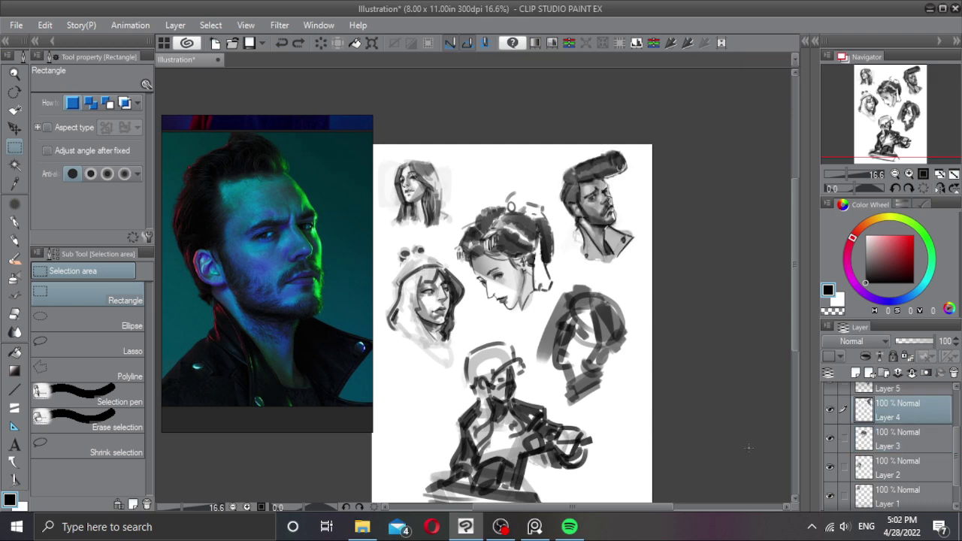
scroll(831, 421, up, 2)
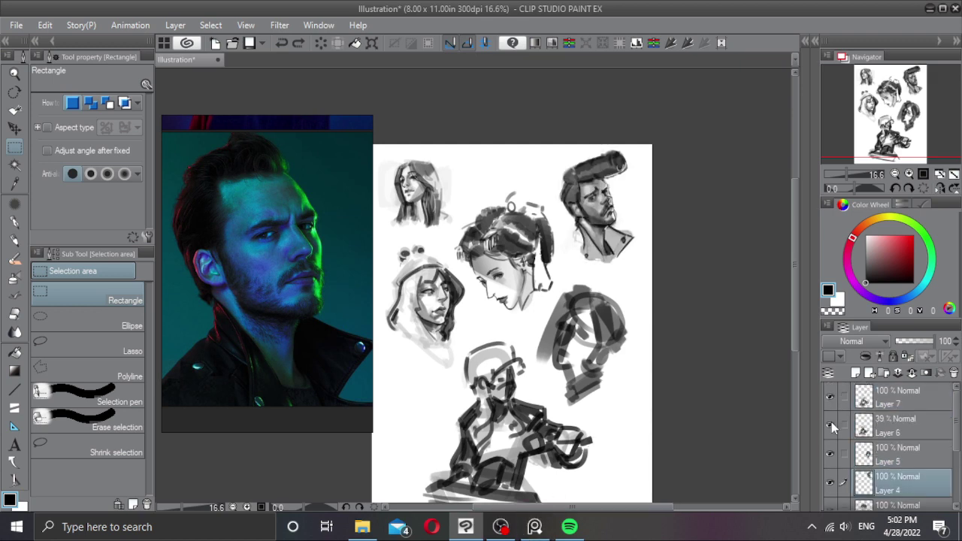
Step: Merge Layer 7 down into Layer 6, checking the layer's contents by toggling its visibility
click(830, 396)
click(830, 396)
click(878, 391)
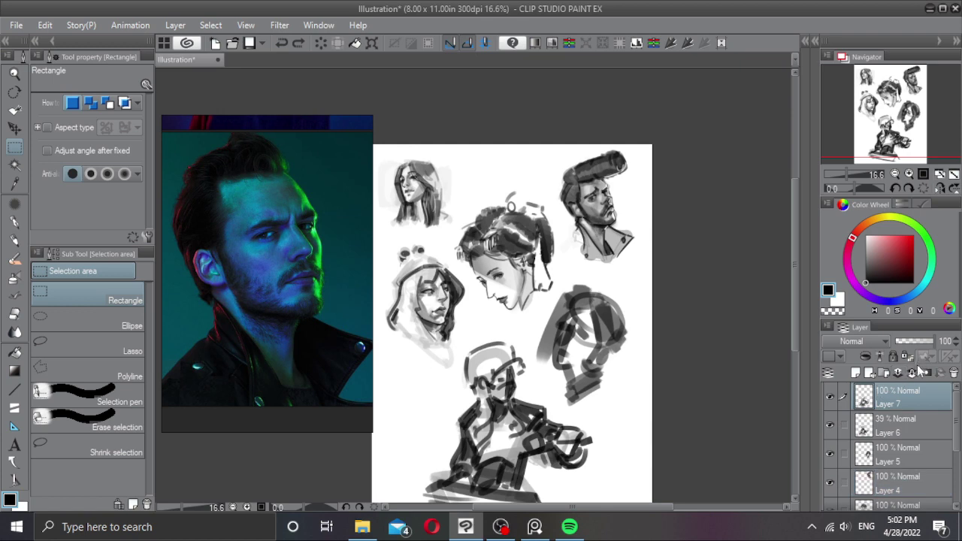
click(911, 373)
click(830, 398)
click(830, 399)
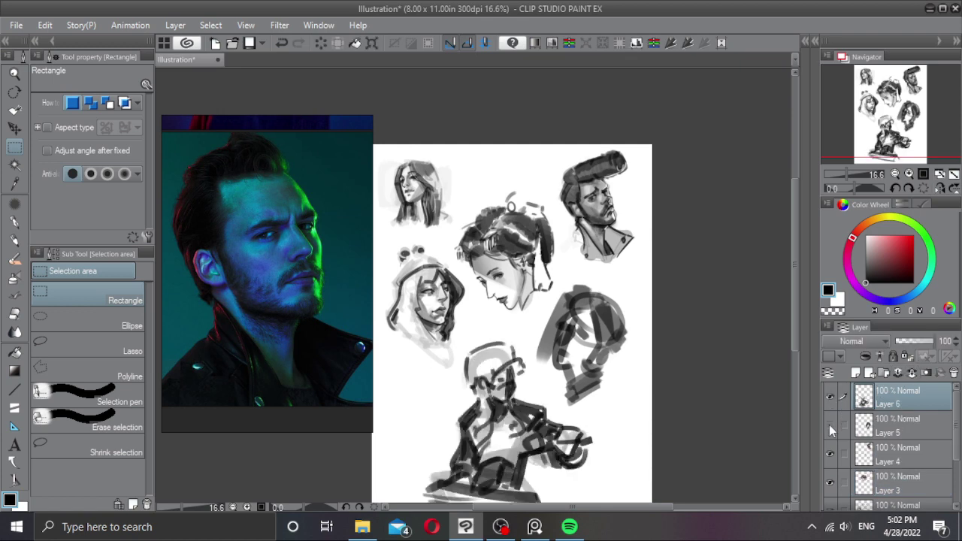
Step: Lower Layer 5's opacity to 23% and add a new raster layer above it
click(830, 425)
click(829, 425)
click(894, 425)
drag(910, 345, 900, 345)
click(850, 371)
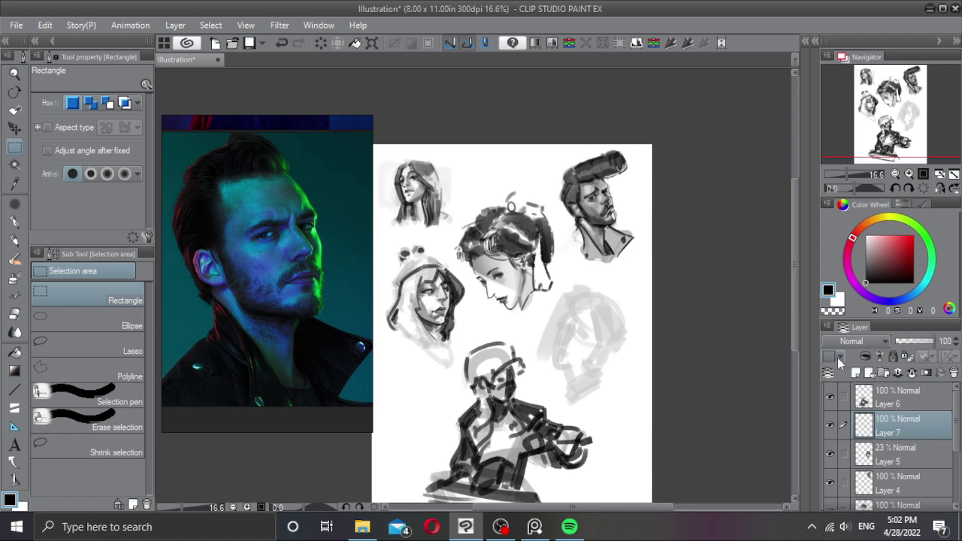
Step: Bring the reference photo of the short-haired woman in a turtleneck into view, and choose the PINCEL Stanbdar brush at size 27.8
scroll(250, 303, down, 5)
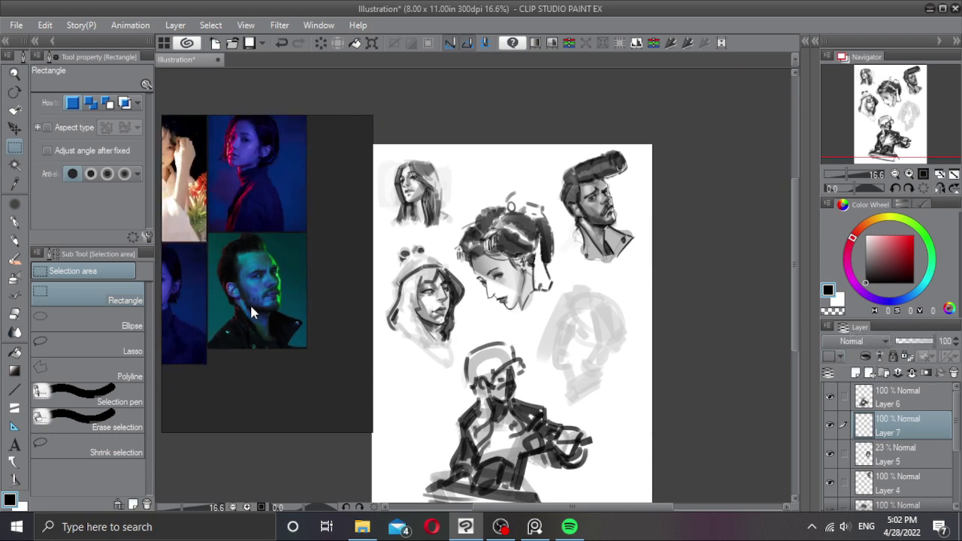
drag(252, 210, 261, 281)
scroll(261, 281, up, 3)
drag(279, 223, 288, 240)
scroll(292, 246, up, 2)
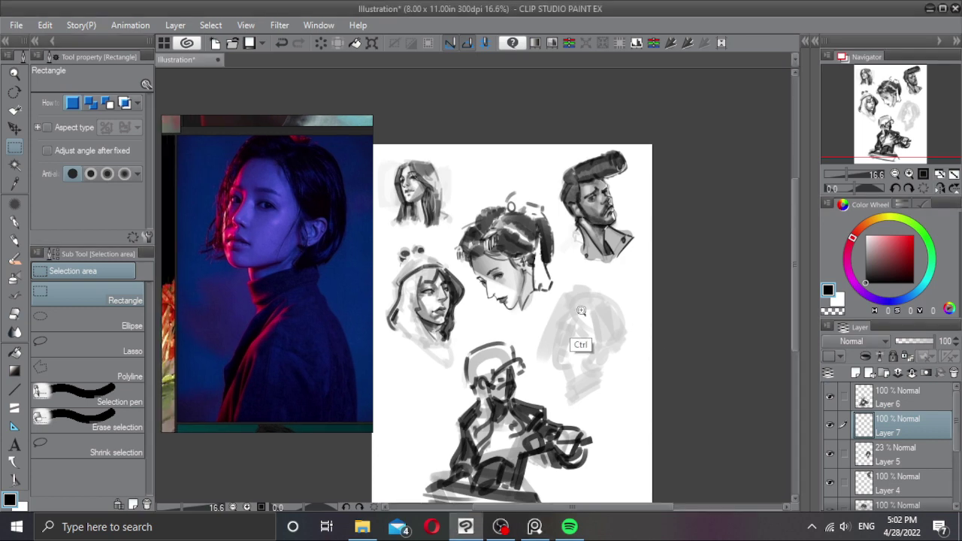
scroll(583, 319, up, 2)
key(b)
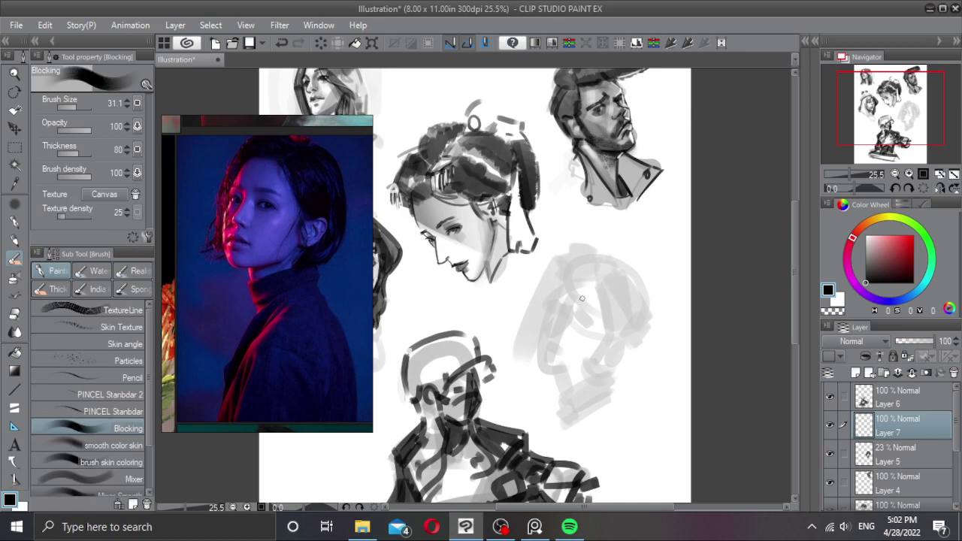
scroll(532, 389, up, 1)
click(132, 412)
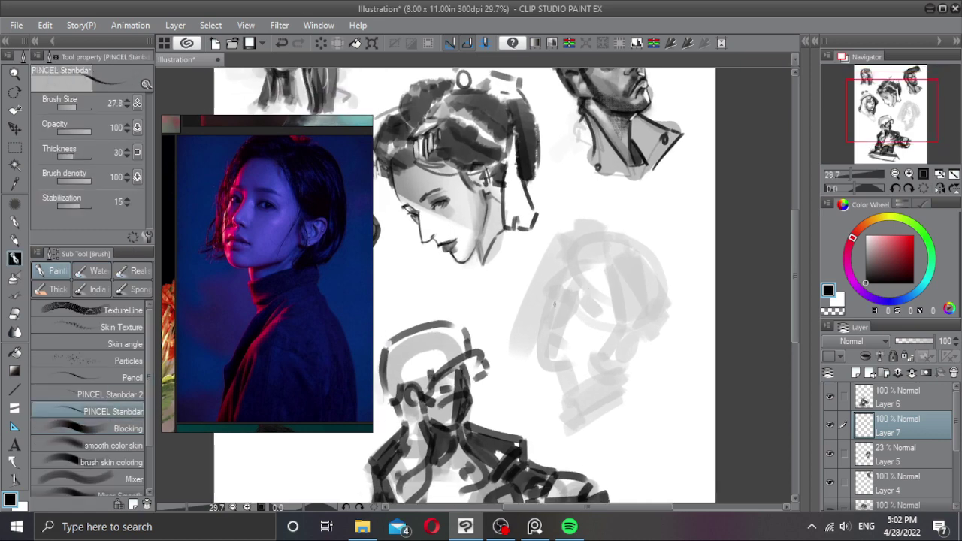
Step: Try sketching the woman's brows, eyes, nose, mouth and far cheek contour in black on Layer 7 over the faded rough
drag(546, 286, 581, 294)
drag(560, 289, 554, 313)
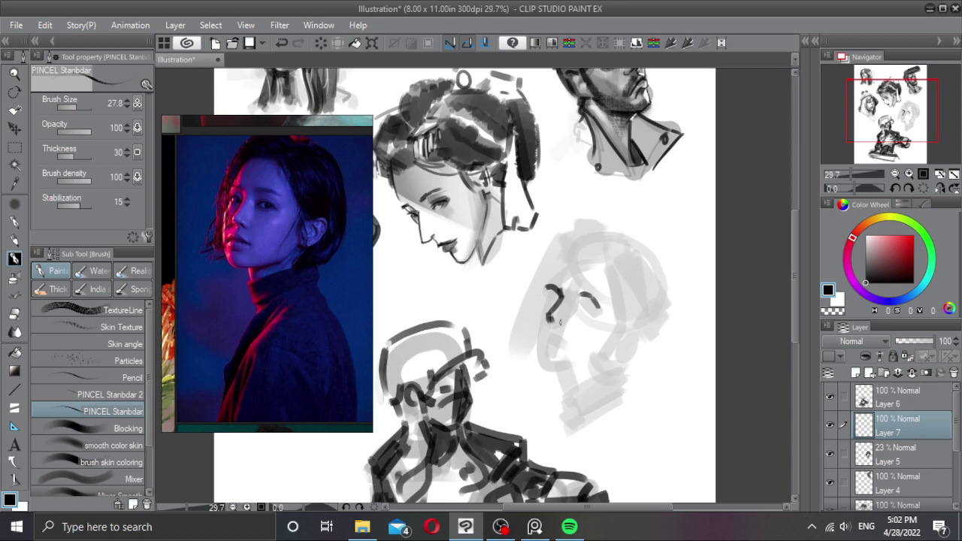
key(ctrl+z)
drag(551, 312, 550, 325)
drag(558, 343, 565, 355)
drag(558, 318, 562, 314)
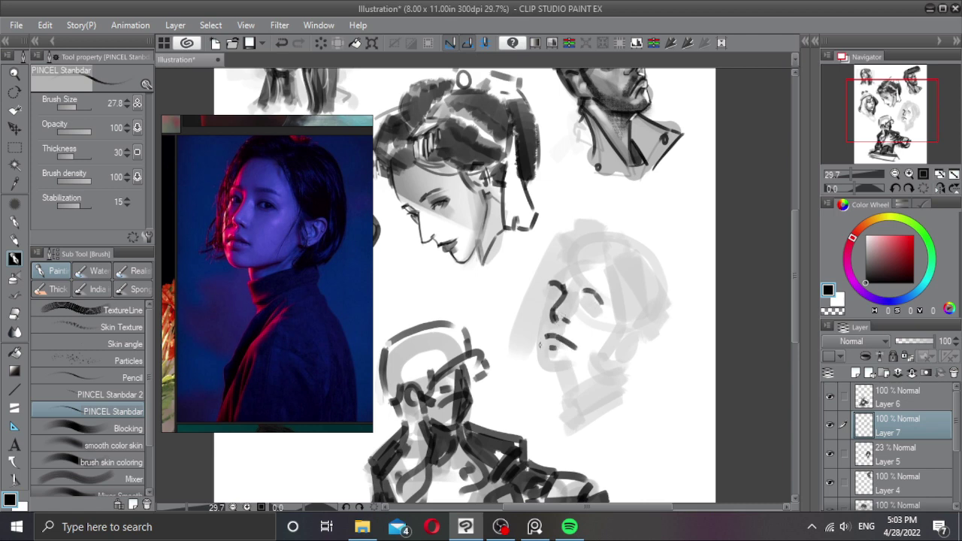
key(ctrl+z)
mouse_move(540, 345)
mouse_down()
mouse_move(540, 369)
mouse_move(558, 366)
mouse_move(568, 397)
mouse_move(541, 370)
mouse_move(575, 366)
mouse_up()
key(ctrl+z)
key(ctrl+z)
drag(542, 295, 537, 341)
mouse_move(551, 289)
mouse_down()
mouse_move(556, 302)
mouse_move(601, 312)
mouse_move(589, 305)
mouse_up()
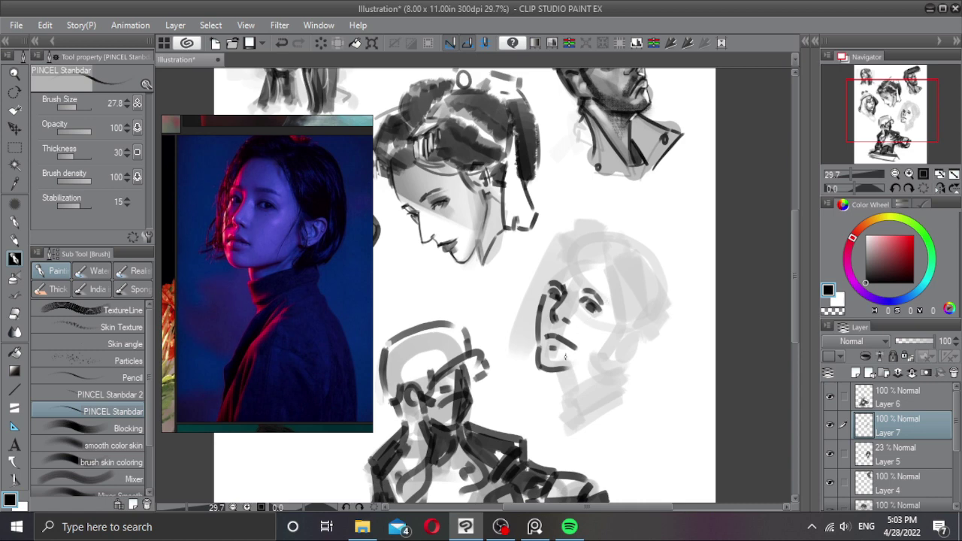
Step: Try several versions of the chin and jawline below the mouth, correcting with transparent colour, and undo them
key(c)
mouse_move(571, 367)
mouse_down()
mouse_move(539, 367)
mouse_move(553, 375)
mouse_move(547, 359)
mouse_move(606, 362)
mouse_up()
key(c)
key(c)
key(c)
key(ctrl+z)
key(ctrl+z)
key(c)
key(c)
key(ctrl+z)
mouse_move(541, 366)
mouse_down()
mouse_move(589, 365)
mouse_move(552, 371)
mouse_move(564, 369)
mouse_move(569, 388)
mouse_up()
key(ctrl+z)
key(ctrl+z)
key(ctrl+z)
key(ctrl+z)
key(ctrl+z)
key(ctrl+z)
key(ctrl+z)
key(ctrl+z)
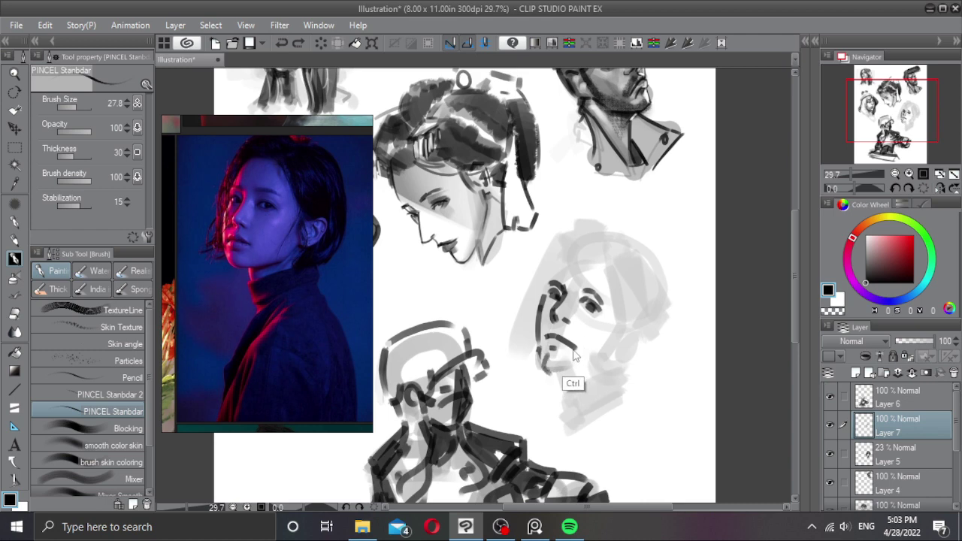
Step: Try redrawing the jawline and far cheek contour, trimming the outside with transparent colour, and clear Layer 7
drag(539, 367, 598, 363)
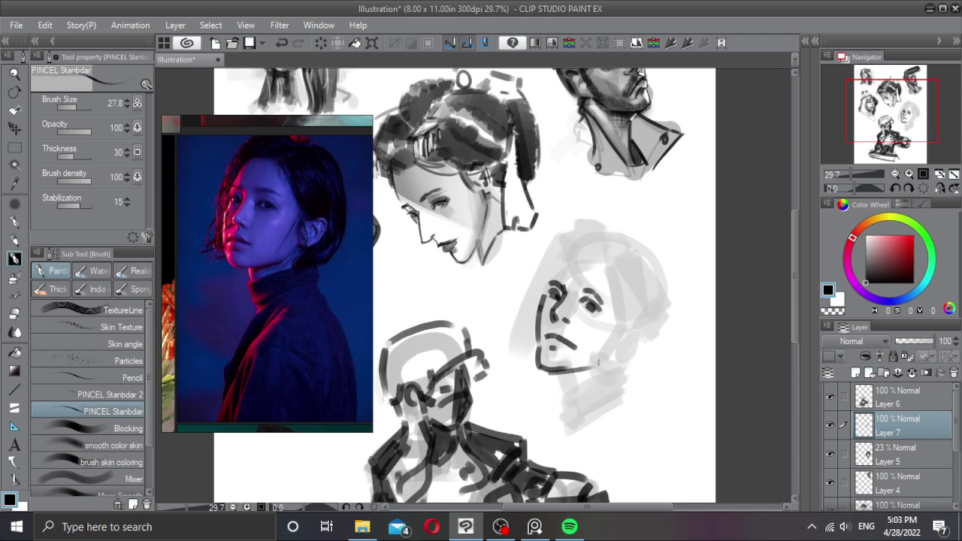
key(c)
drag(534, 313, 538, 374)
key(c)
drag(543, 296, 537, 347)
key(ctrl+z)
drag(543, 299, 539, 354)
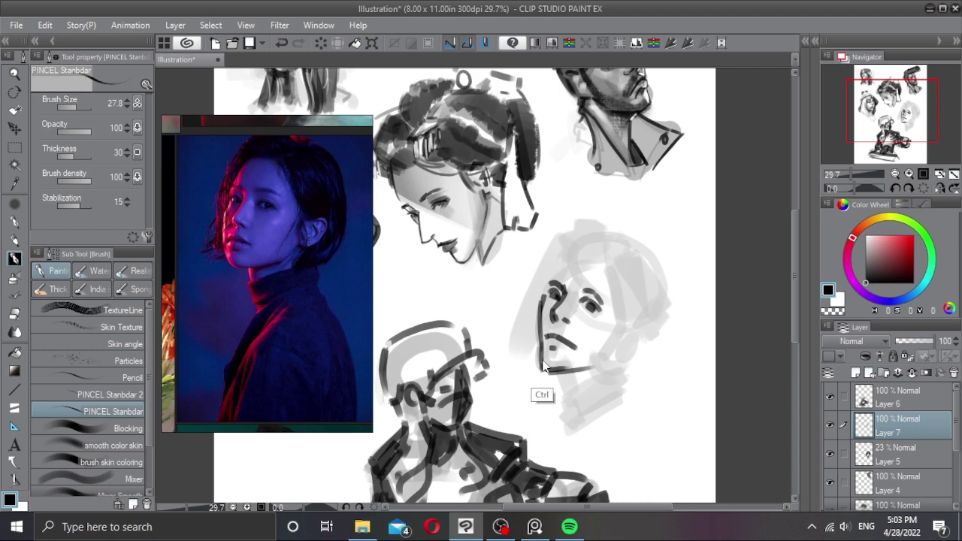
key(ctrl+z)
mouse_move(538, 321)
mouse_down()
mouse_move(541, 362)
mouse_move(550, 374)
mouse_move(574, 373)
mouse_up()
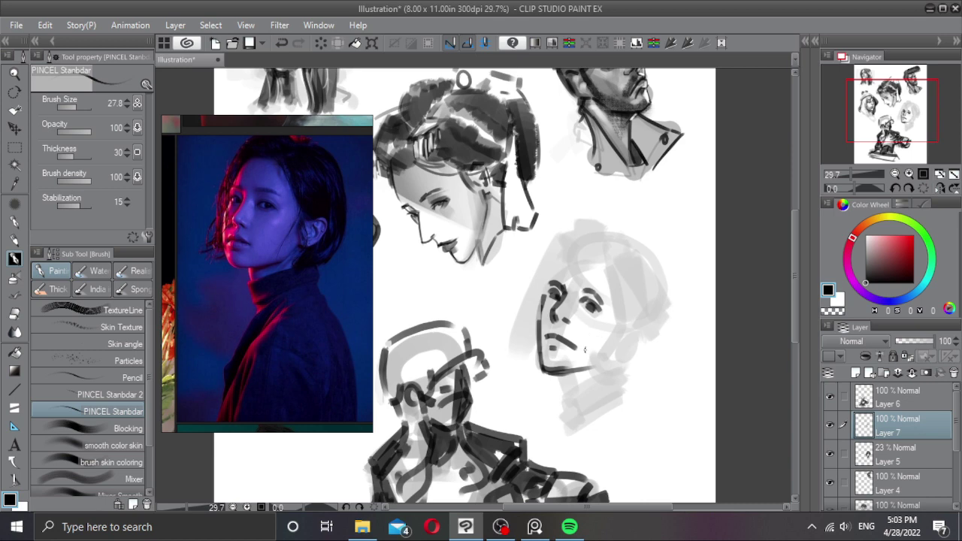
key(Delete)
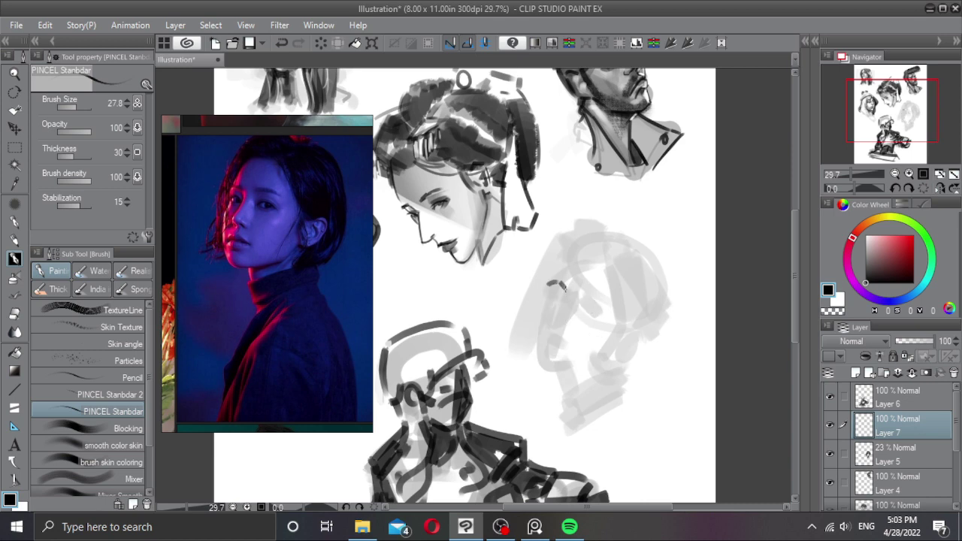
key(ctrl+z)
mouse_move(556, 278)
mouse_down()
mouse_move(587, 292)
mouse_move(561, 289)
mouse_up()
key(ctrl+z)
key(ctrl+z)
Step: Sketch the woman's brows, nose, near upper eyelid and far cheek contour on Layer 7
drag(549, 312, 556, 323)
drag(550, 290, 602, 303)
drag(586, 302, 602, 308)
drag(555, 288, 540, 340)
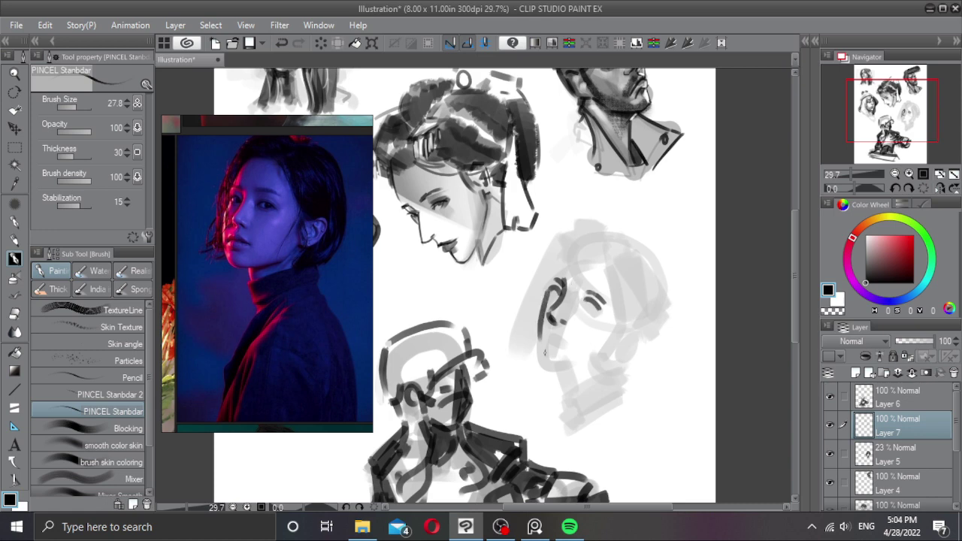
Step: Draw the chin and the start of the jawline, and mark the mouth with short horizontal strokes
mouse_move(543, 342)
mouse_down()
mouse_move(541, 371)
mouse_move(570, 367)
mouse_move(538, 361)
mouse_move(578, 371)
mouse_up()
key(ctrl+z)
key(ctrl+z)
drag(549, 337, 565, 343)
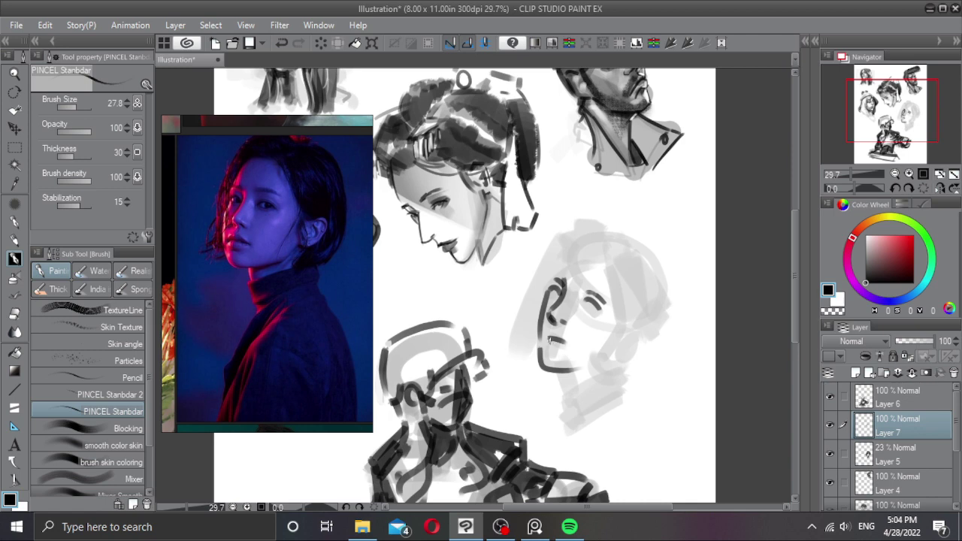
key(ctrl+z)
drag(546, 337, 564, 339)
drag(548, 348, 559, 349)
Step: Darken both eyes and extend the far brow line up toward the forehead
mouse_move(559, 289)
mouse_down()
mouse_move(554, 302)
mouse_move(594, 311)
mouse_up()
key(ctrl+z)
key(ctrl+z)
mouse_move(556, 282)
mouse_down()
mouse_move(549, 275)
mouse_move(565, 263)
mouse_up()
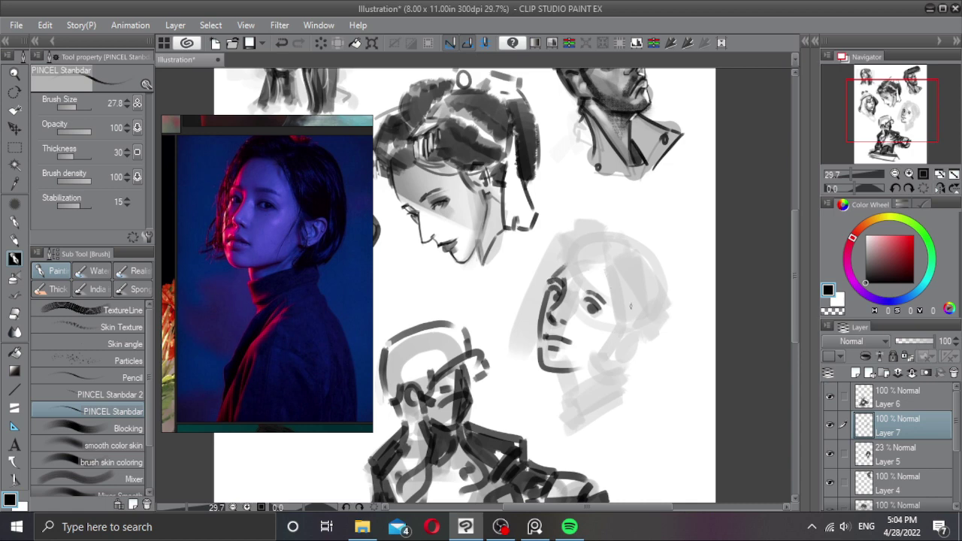
Step: Sketch the woman's neck and the turtleneck collar below the jaw
drag(618, 353, 573, 398)
drag(634, 353, 621, 378)
mouse_move(565, 396)
mouse_down()
mouse_move(558, 421)
mouse_move(625, 379)
mouse_up()
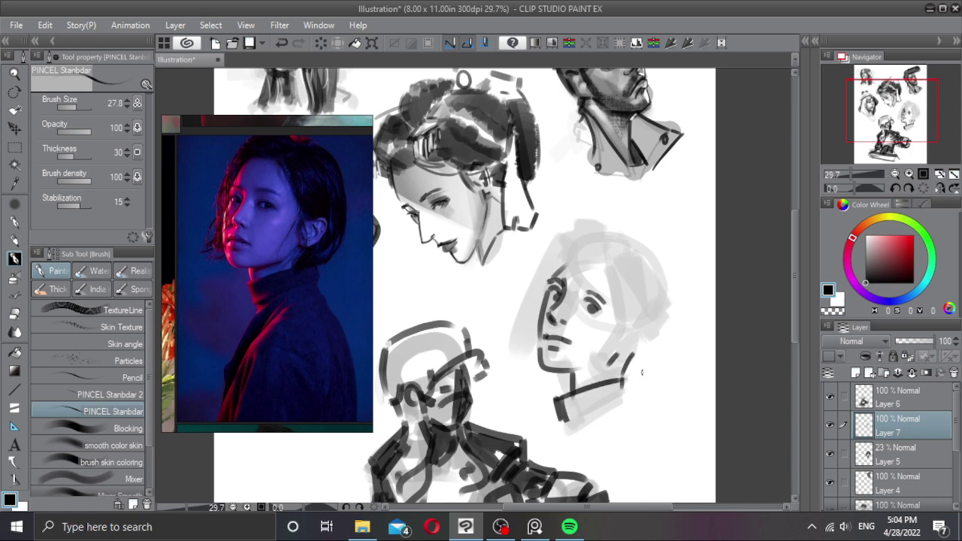
drag(563, 423, 567, 443)
drag(626, 382, 636, 406)
Step: Outline the hair beside the far cheek and over the crown, and sketch the forehead locks and the strokes around the ear
mouse_move(541, 266)
mouse_down()
mouse_move(531, 360)
mouse_move(536, 348)
mouse_move(534, 338)
mouse_move(512, 354)
mouse_move(534, 371)
mouse_up()
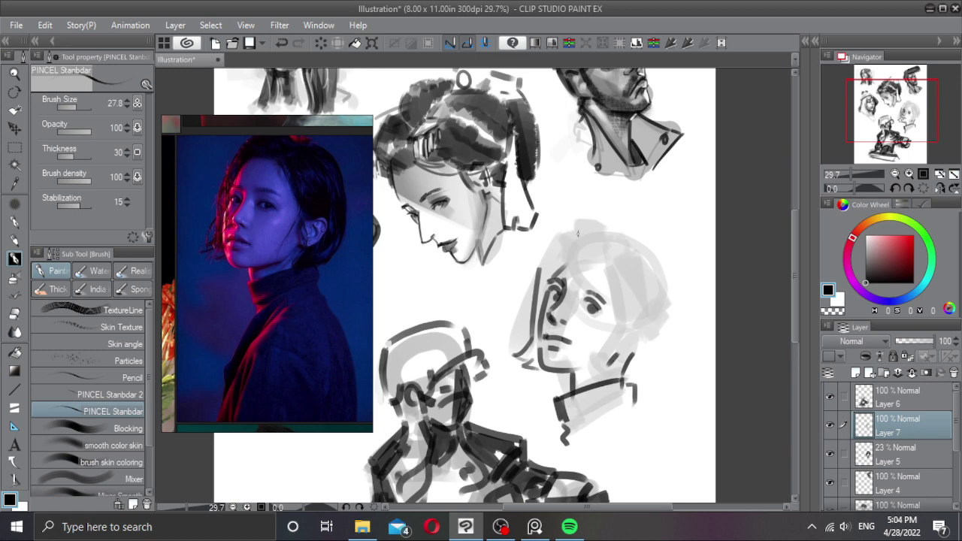
mouse_move(549, 253)
mouse_down()
mouse_move(571, 231)
mouse_move(607, 257)
mouse_move(613, 230)
mouse_move(629, 260)
mouse_move(583, 257)
mouse_move(613, 224)
mouse_up()
mouse_move(618, 263)
mouse_down()
mouse_move(628, 283)
mouse_move(667, 293)
mouse_up()
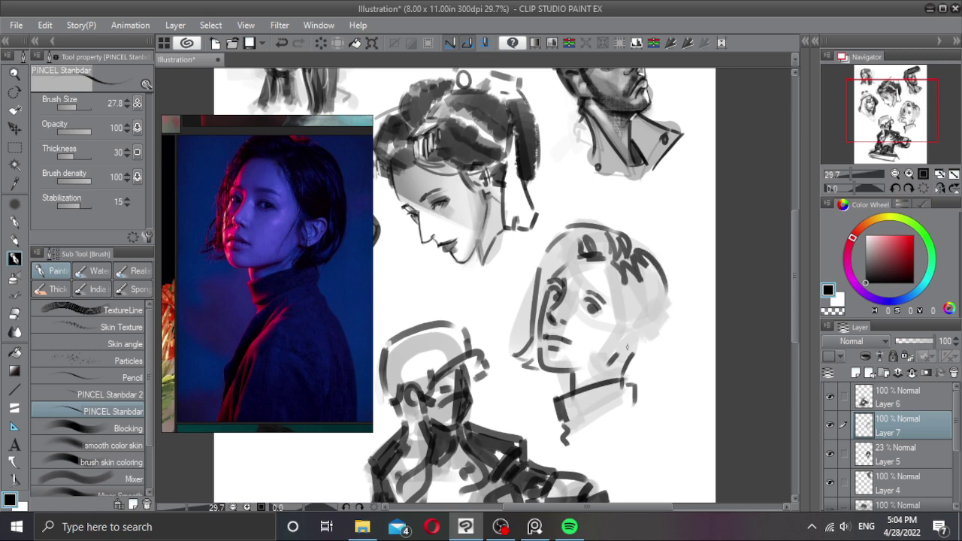
mouse_move(630, 329)
mouse_down()
mouse_move(621, 360)
mouse_move(598, 364)
mouse_move(615, 348)
mouse_up()
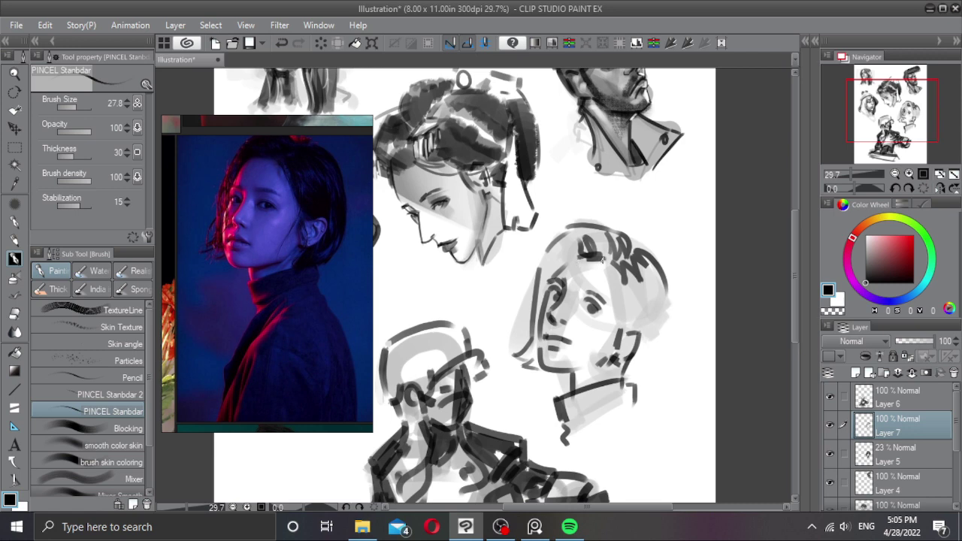
Step: Draw the hair edge from the forehead down the temple to the ear, refining it with transparent colour
drag(602, 260, 616, 323)
key(ctrl+z)
drag(603, 261, 618, 326)
key(c)
mouse_move(610, 274)
mouse_down()
mouse_move(613, 321)
mouse_move(636, 282)
mouse_move(623, 328)
mouse_up()
key(c)
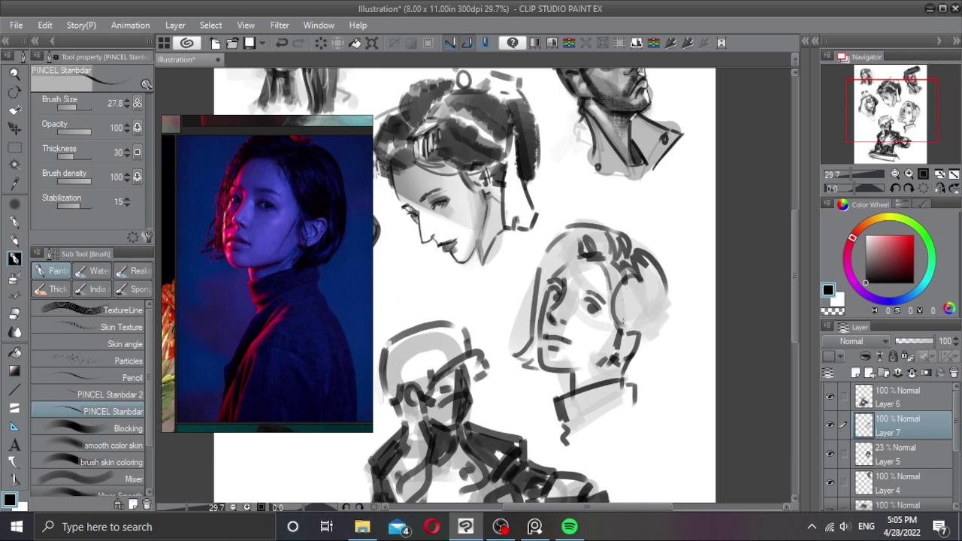
key(ctrl+z)
Step: Draw the jawline curve from the ear to the chin, the ear's outline and the hair at the nape
mouse_move(640, 279)
mouse_down()
mouse_move(622, 320)
mouse_move(593, 349)
mouse_move(549, 365)
mouse_up()
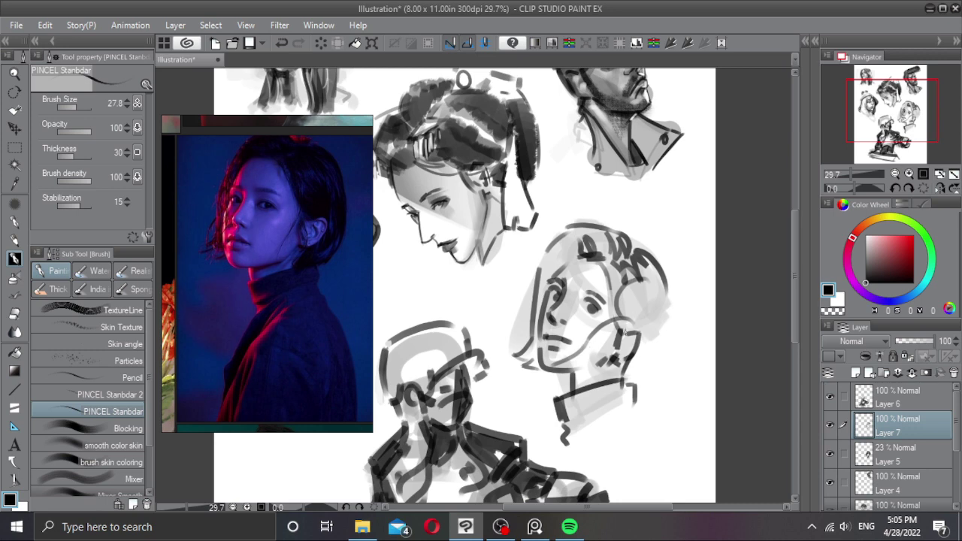
mouse_move(623, 321)
mouse_down()
mouse_move(626, 335)
mouse_move(647, 332)
mouse_move(625, 378)
mouse_move(667, 345)
mouse_up()
key(c)
key(c)
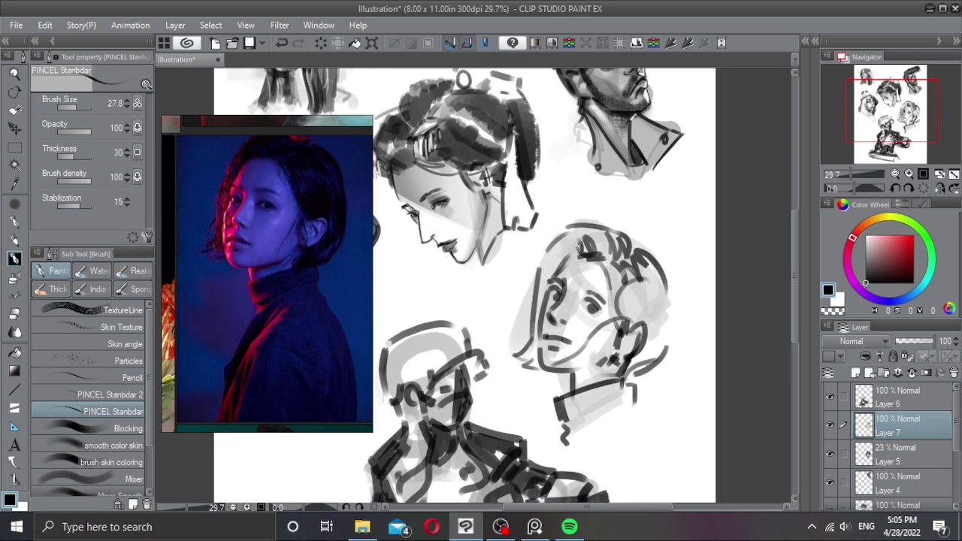
Step: Reinforce the back and crown outline of the hair, and lower Layer 7's opacity to 43%
mouse_move(579, 251)
mouse_down()
mouse_move(680, 261)
mouse_move(673, 274)
mouse_move(661, 251)
mouse_move(646, 330)
mouse_move(663, 306)
mouse_move(657, 358)
mouse_up()
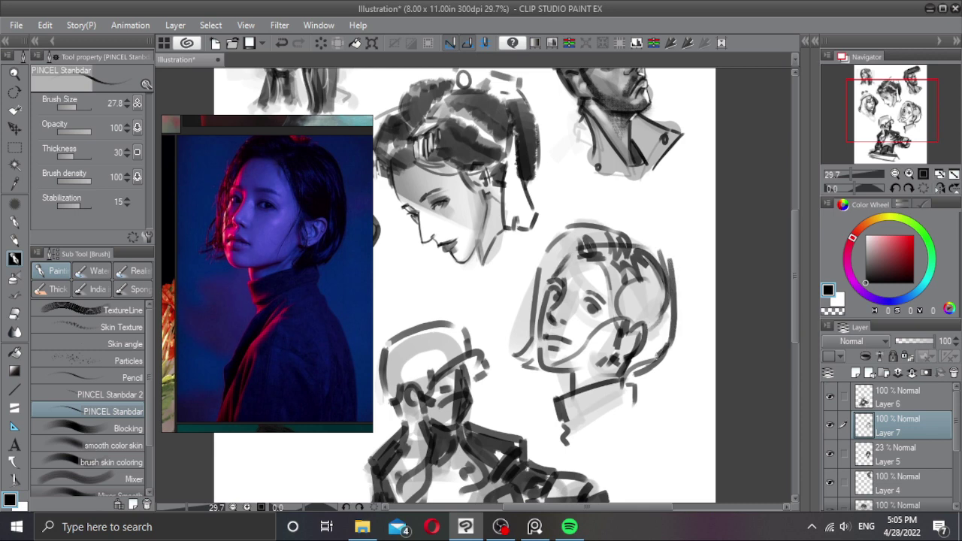
mouse_move(629, 239)
mouse_down()
mouse_move(659, 245)
mouse_move(633, 243)
mouse_move(611, 221)
mouse_up()
drag(575, 216, 630, 218)
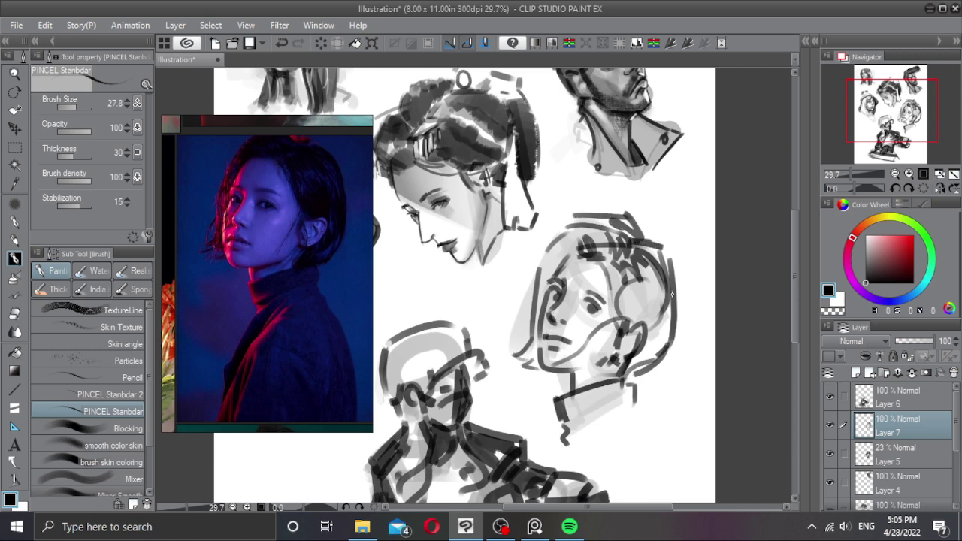
click(906, 342)
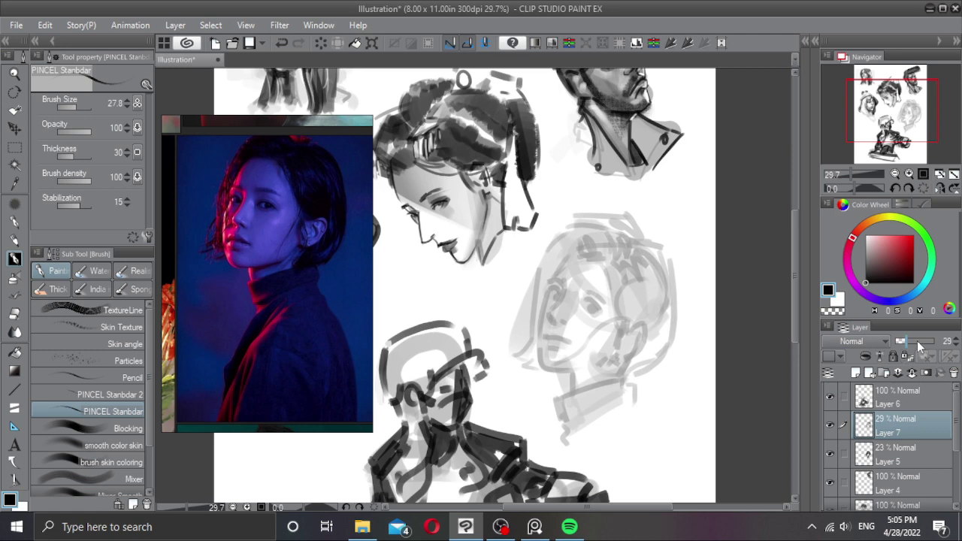
click(911, 341)
Step: Rearrange the palettes with Layer below Color Wheel and an enlarged Navigator above them
drag(911, 333, 871, 310)
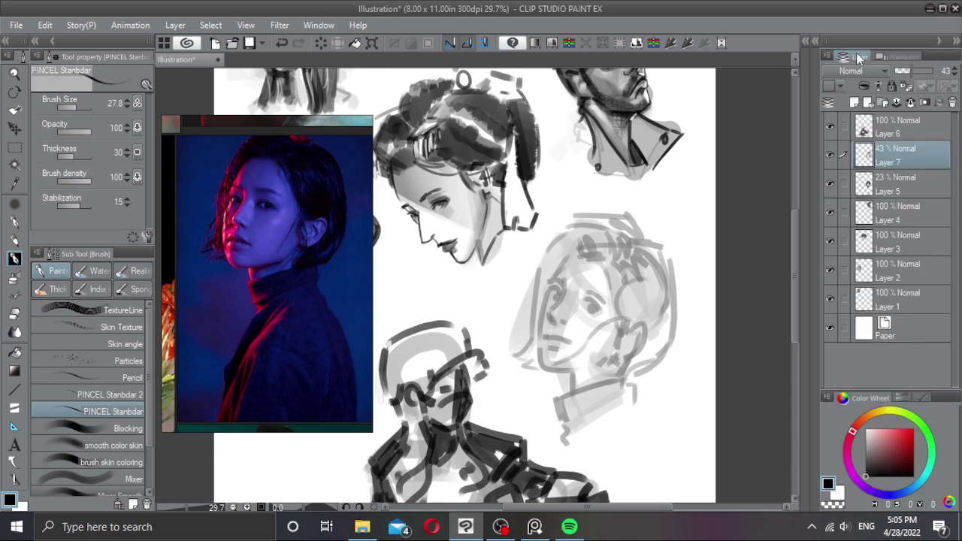
drag(859, 58, 877, 505)
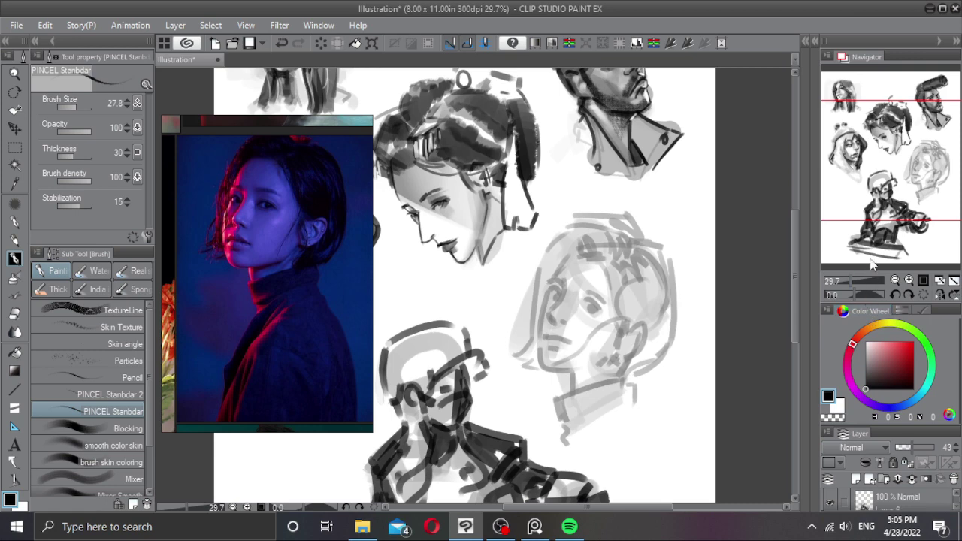
Step: Shrink the Navigator and Color Wheel palettes so that the Layer palette gets more height for its layer list
drag(876, 303, 881, 227)
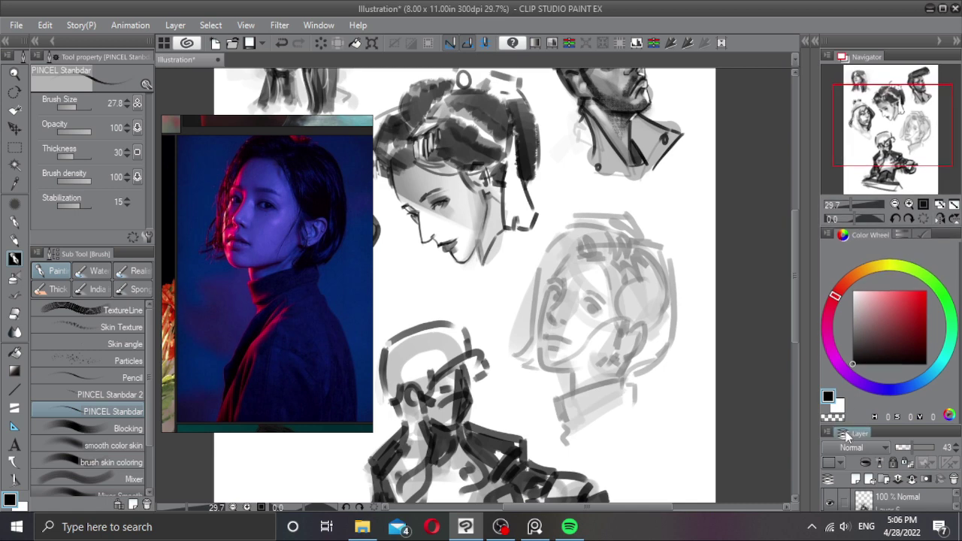
drag(847, 428, 864, 342)
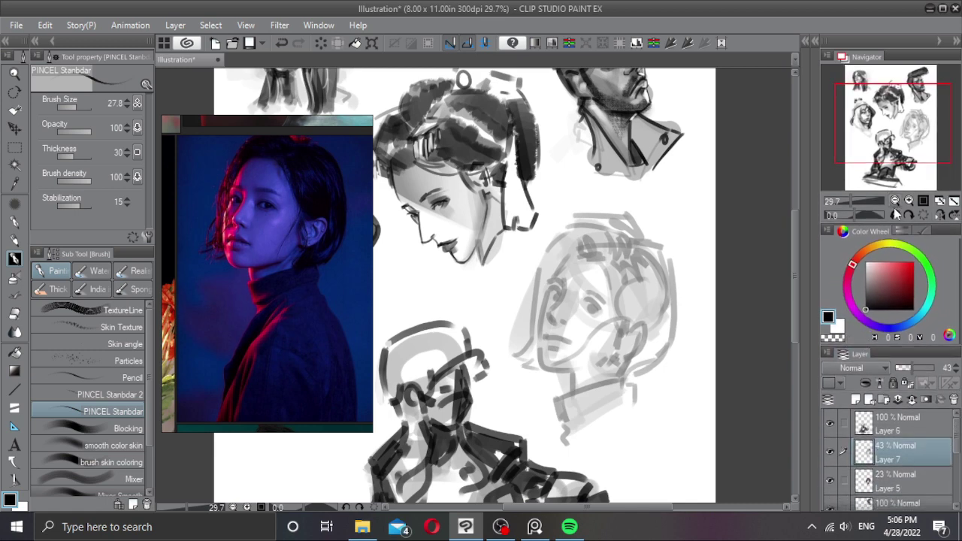
drag(895, 219, 903, 188)
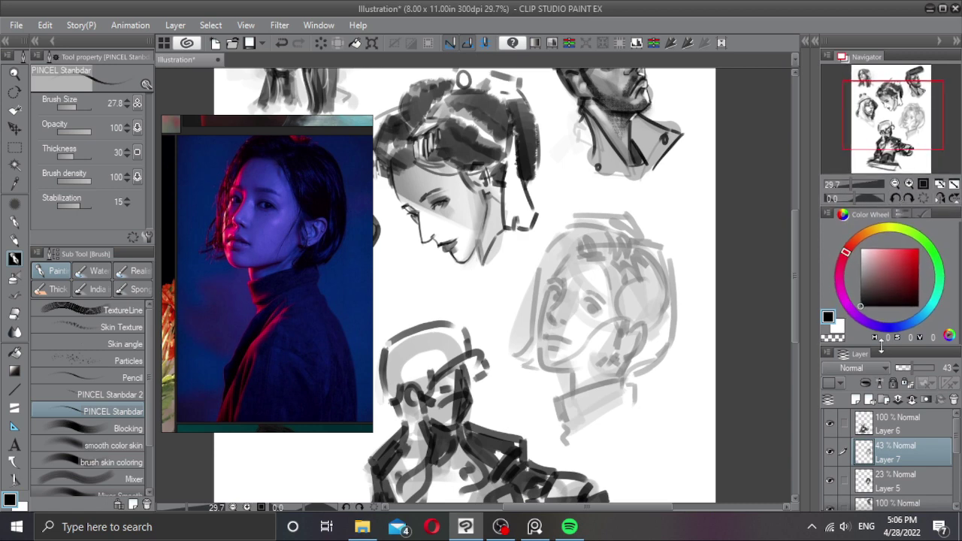
drag(883, 347, 885, 313)
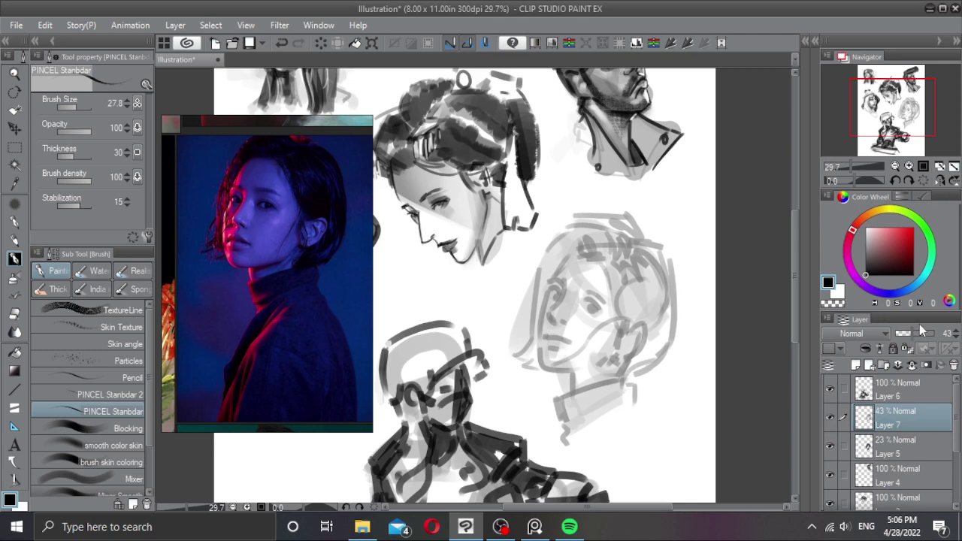
Step: Restore Layer 7 to 100% opacity and lower Layer 5's shading to 14%
drag(914, 338, 935, 335)
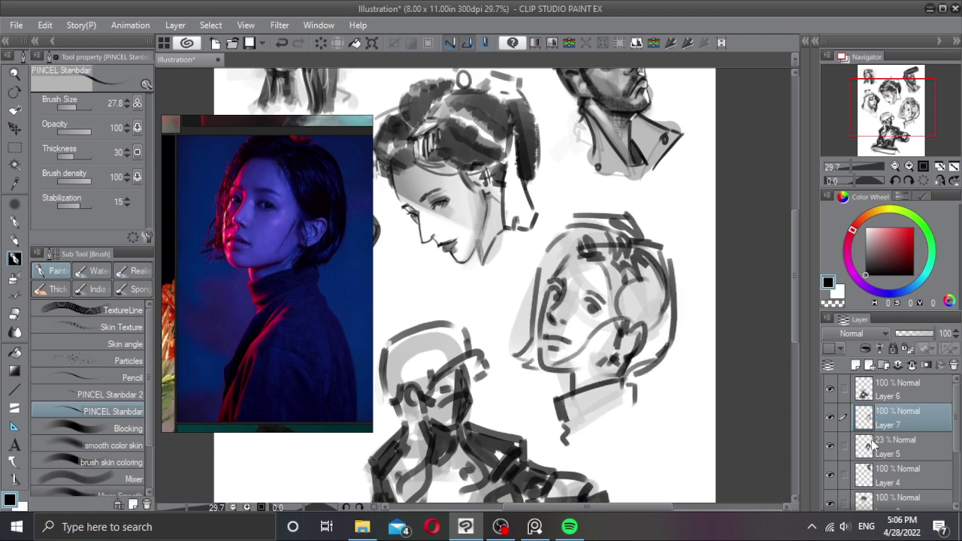
click(836, 448)
click(831, 444)
click(830, 444)
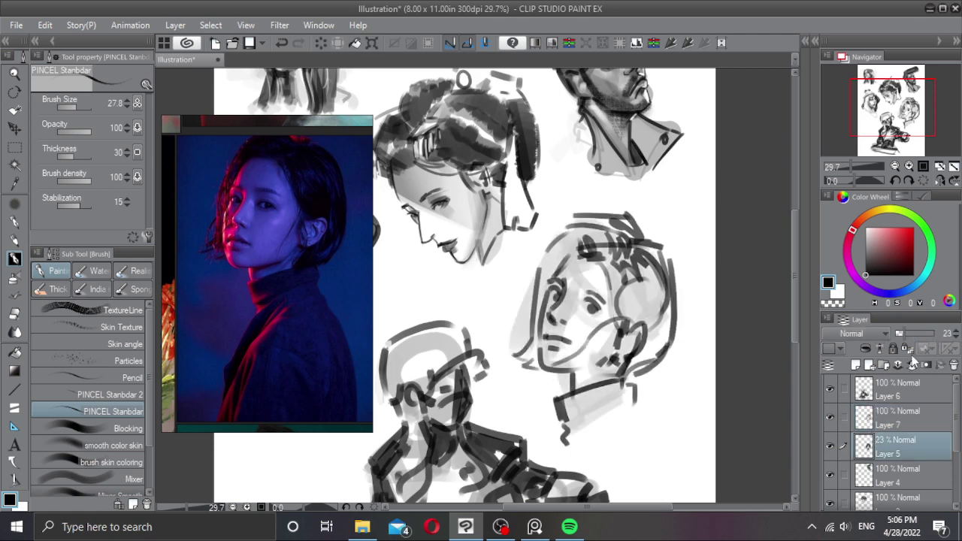
drag(902, 338, 898, 335)
click(891, 417)
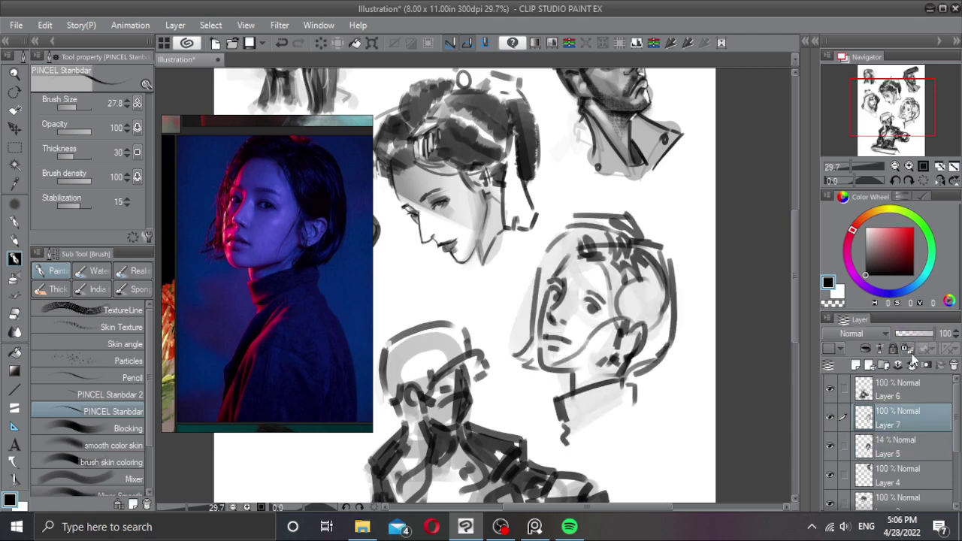
Step: Merge Layer 7 down into Layer 5 at 29% opacity and add a new raster layer above it
click(913, 365)
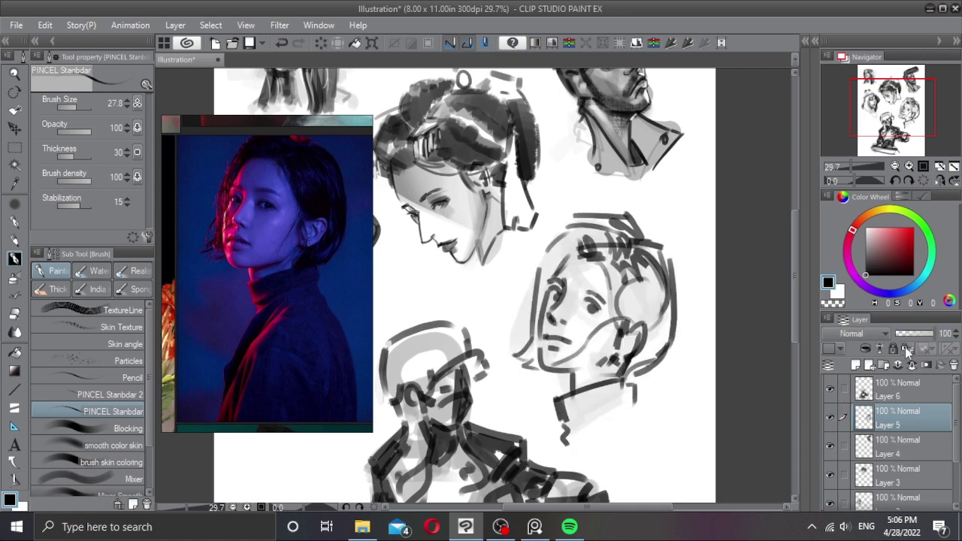
drag(911, 336, 903, 338)
click(855, 365)
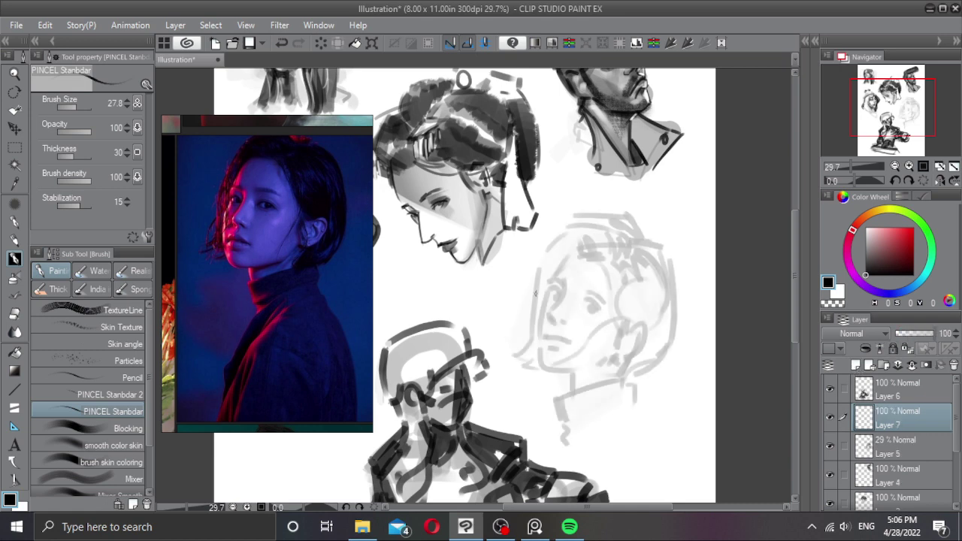
Step: Try drawing the turtleneck woman's eyebrows, nose line, nostril and far eye over the faded sketch
scroll(536, 293, up, 2)
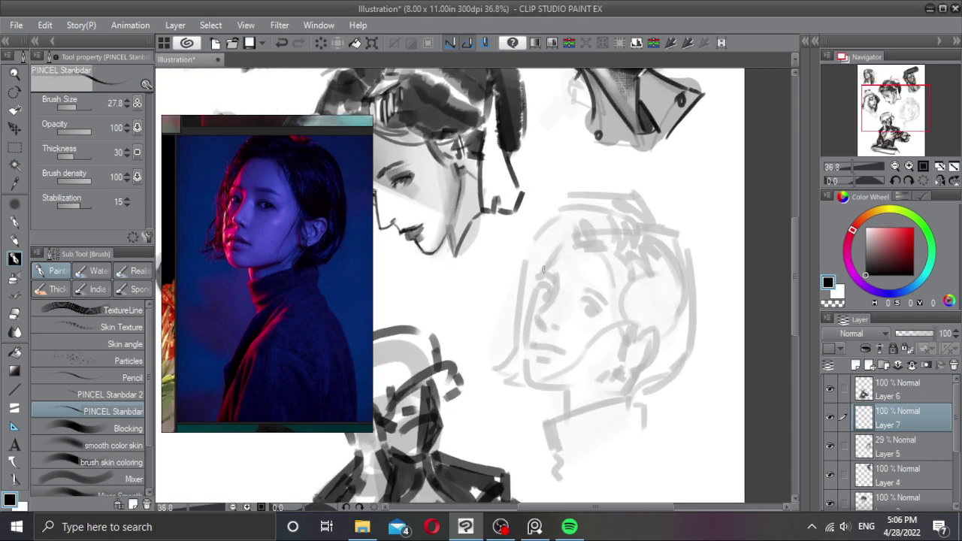
mouse_move(552, 279)
mouse_down()
mouse_move(531, 271)
mouse_move(601, 289)
mouse_move(612, 302)
mouse_up()
key(ctrl+z)
mouse_move(553, 279)
mouse_down()
mouse_move(556, 296)
mouse_move(540, 312)
mouse_move(541, 325)
mouse_move(558, 327)
mouse_move(545, 328)
mouse_up()
key(ctrl+z)
key(c)
key(c)
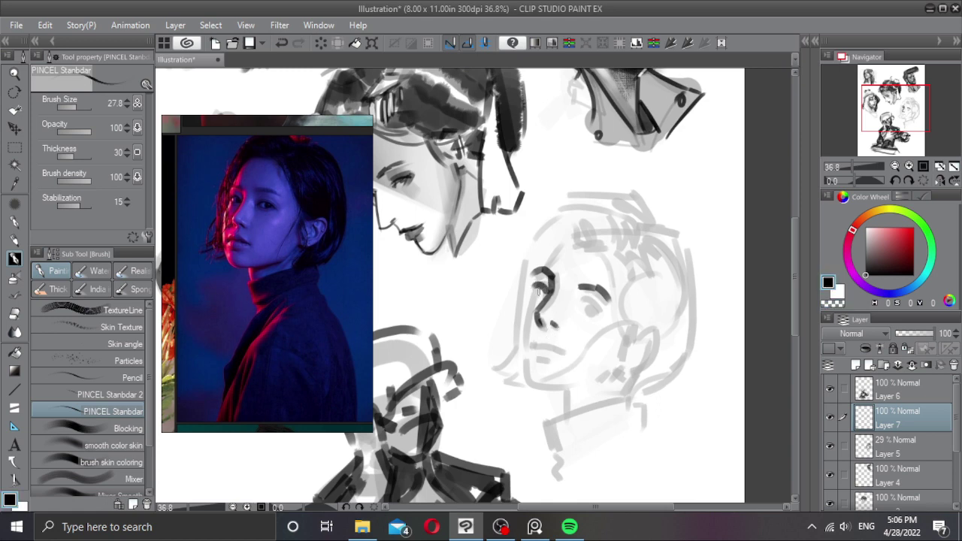
drag(546, 292, 536, 298)
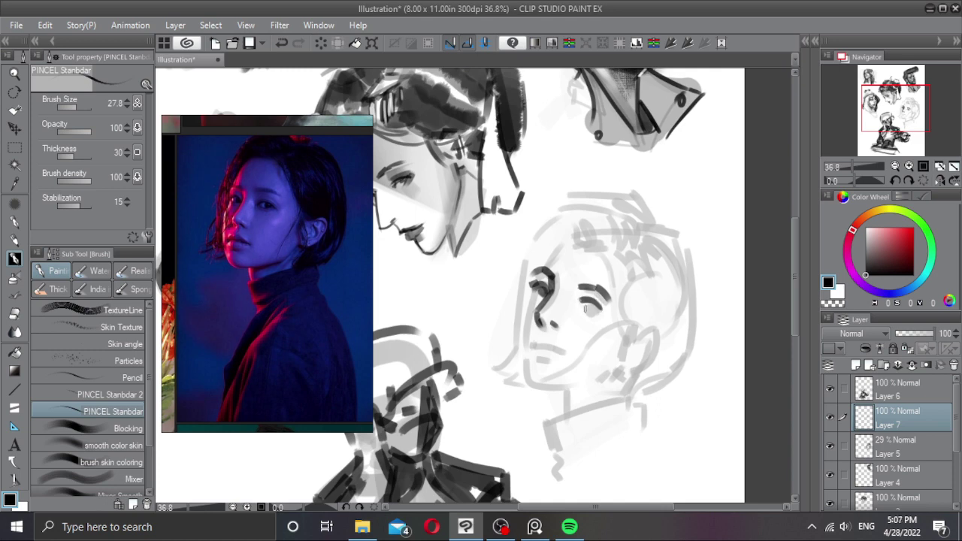
Step: Undo the eye, nostril and nose-line strokes back to the eyebrows
key(ctrl)
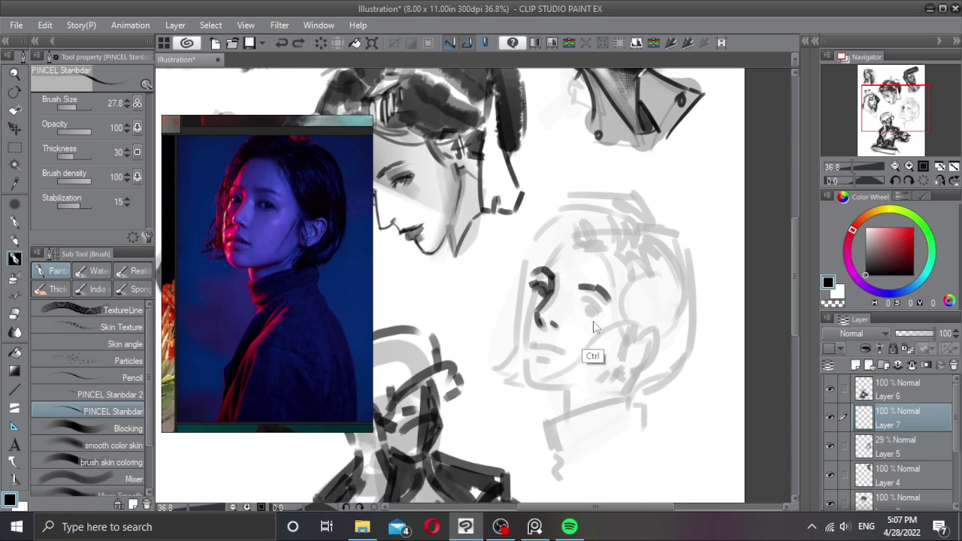
key(ctrl+z)
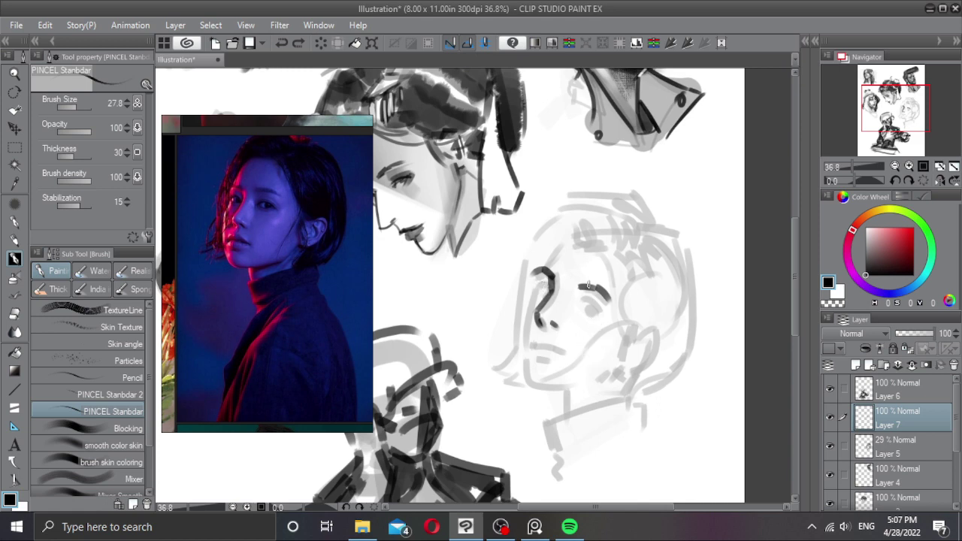
drag(590, 288, 592, 288)
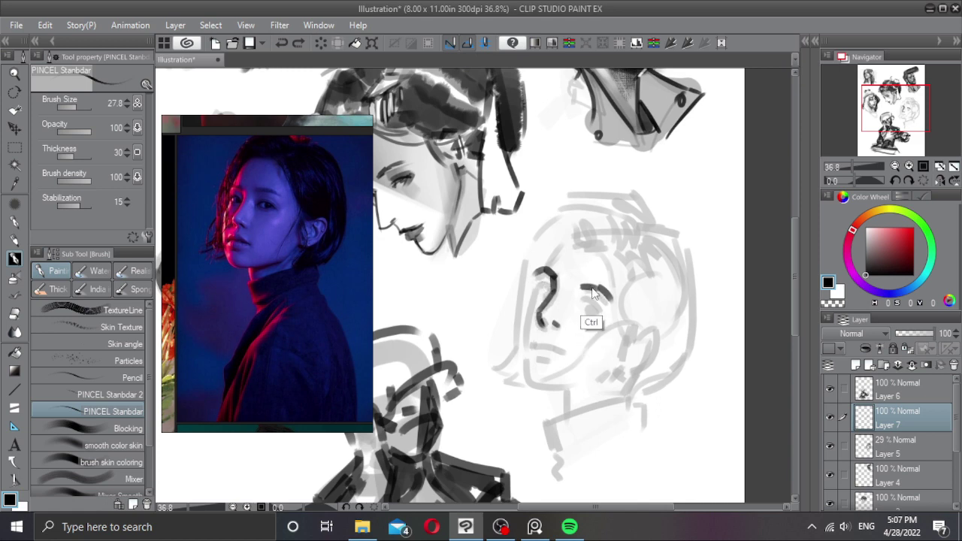
key(ctrl+z)
key(ctrl+z)
key(ctrl+z)
key(ctrl+z)
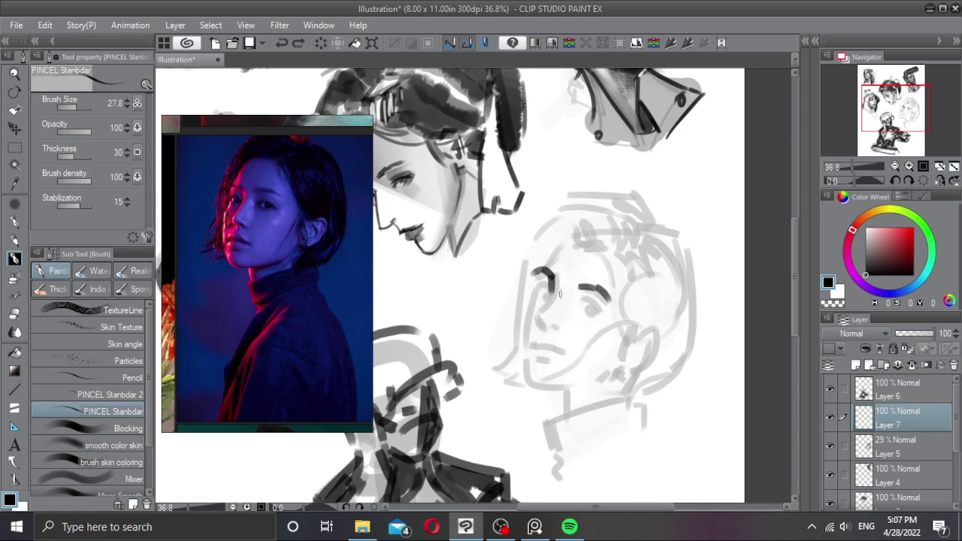
Step: Try redrawing the nose line from the far eyebrow, the nostril and the far eye
drag(553, 291, 543, 325)
drag(551, 322, 555, 326)
mouse_move(595, 286)
mouse_down()
mouse_move(538, 286)
mouse_move(544, 294)
mouse_up()
key(ctrl+y)
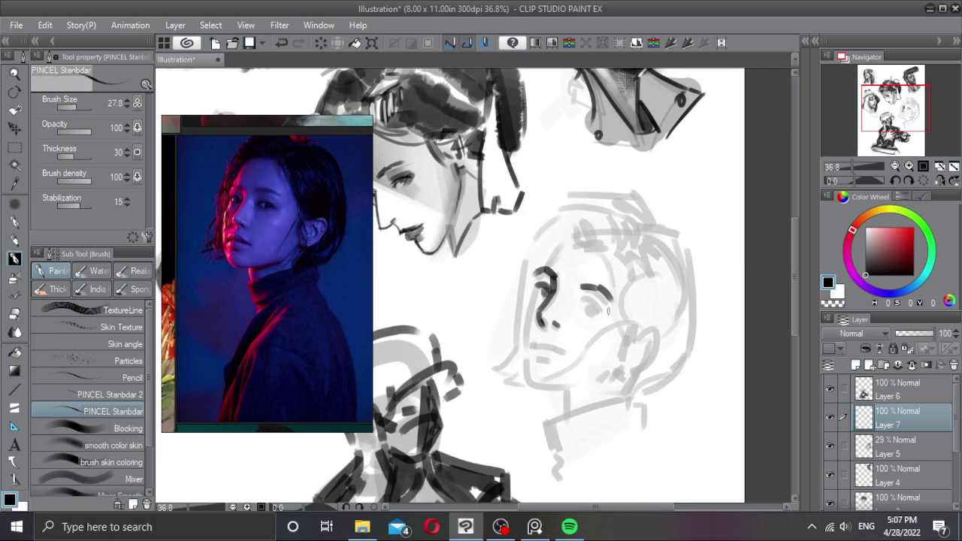
Step: Try several strokes for the near eye's upper lid and dark iris below the eyebrow
drag(604, 311, 588, 299)
key(ctrl+z)
mouse_move(589, 305)
mouse_down()
mouse_move(594, 314)
mouse_move(580, 322)
mouse_move(592, 312)
mouse_up()
key(ctrl+z)
key(ctrl+z)
key(ctrl+z)
key(ctrl+z)
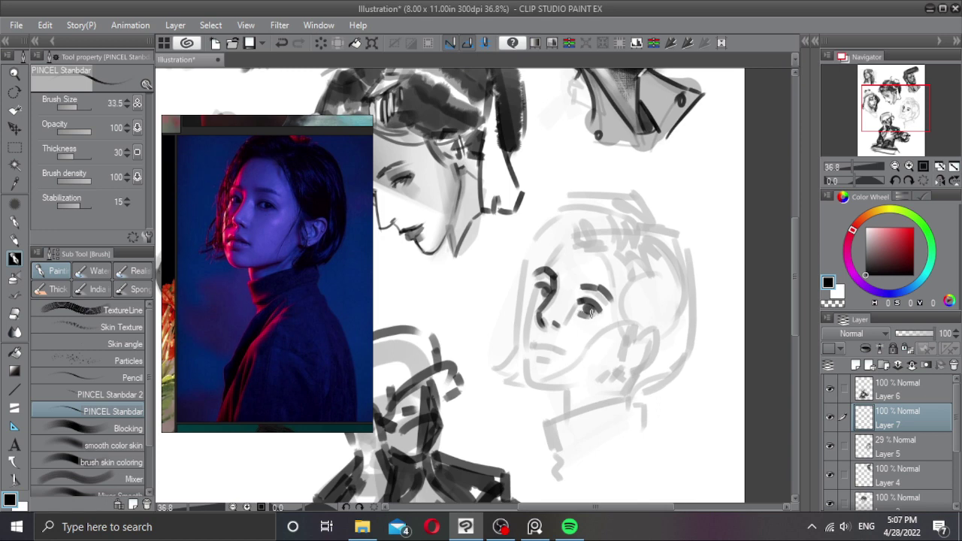
Step: Try another stroke on the far eye and clear all facial features from the new layer
drag(533, 289, 541, 295)
key(ctrl+z)
key(Delete)
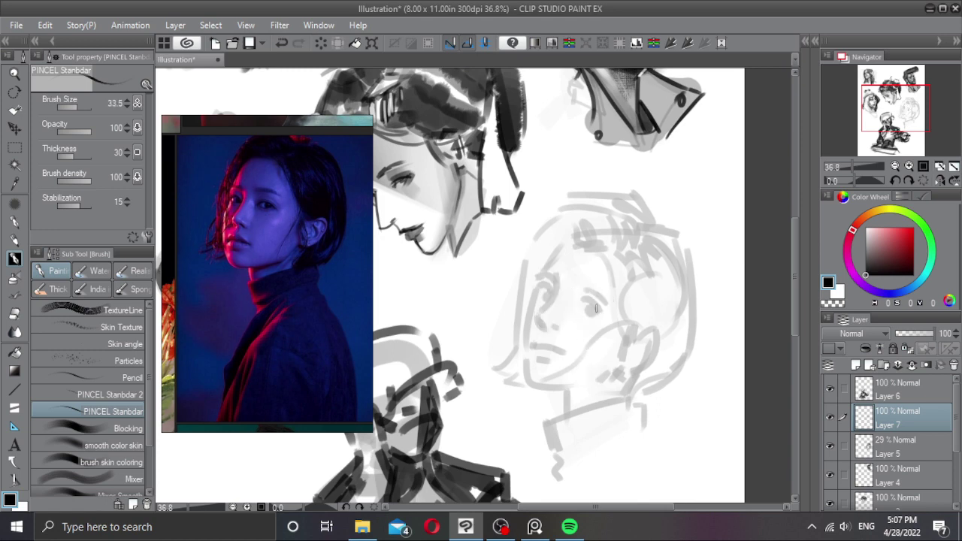
Step: Mirror the canvas view and try the near eyebrow, eyelid and iris with a 21.7 brush
key(h)
drag(590, 311, 719, 302)
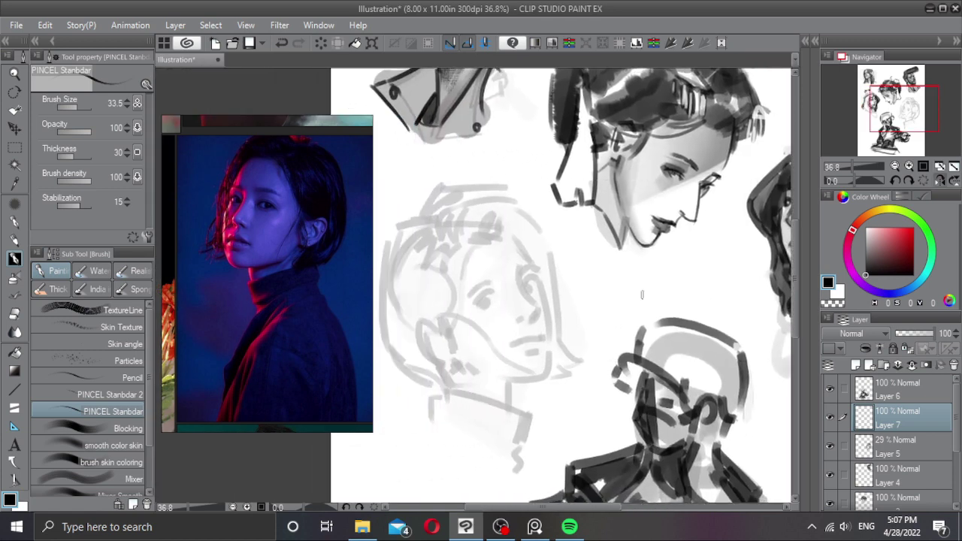
scroll(548, 295, up, 1)
mouse_move(554, 299)
mouse_down()
mouse_move(583, 299)
mouse_move(511, 268)
mouse_up()
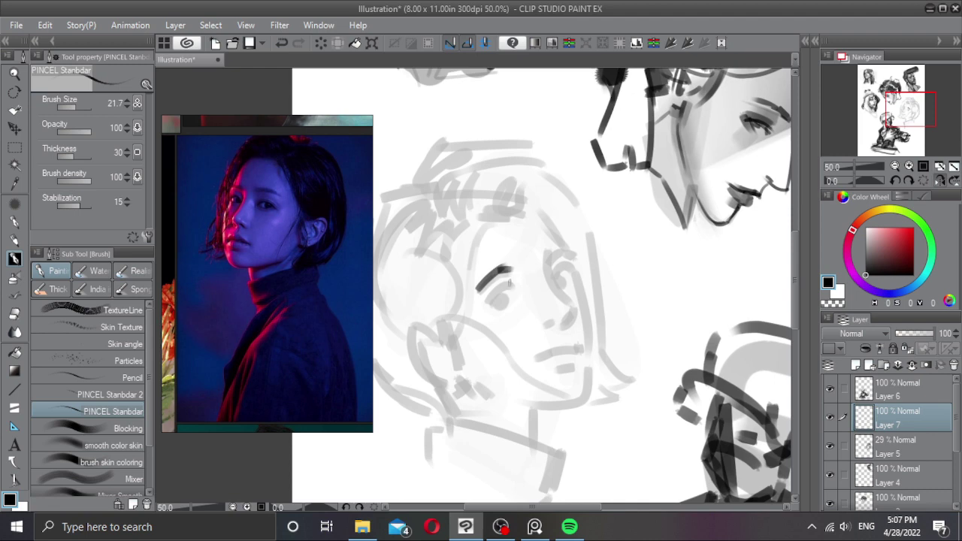
mouse_move(486, 304)
mouse_down()
mouse_move(508, 287)
mouse_move(510, 295)
mouse_move(522, 267)
mouse_up()
key(ctrl+z)
key(ctrl+z)
key(ctrl+z)
mouse_move(491, 302)
mouse_down()
mouse_move(521, 285)
mouse_move(494, 299)
mouse_up()
key(ctrl+z)
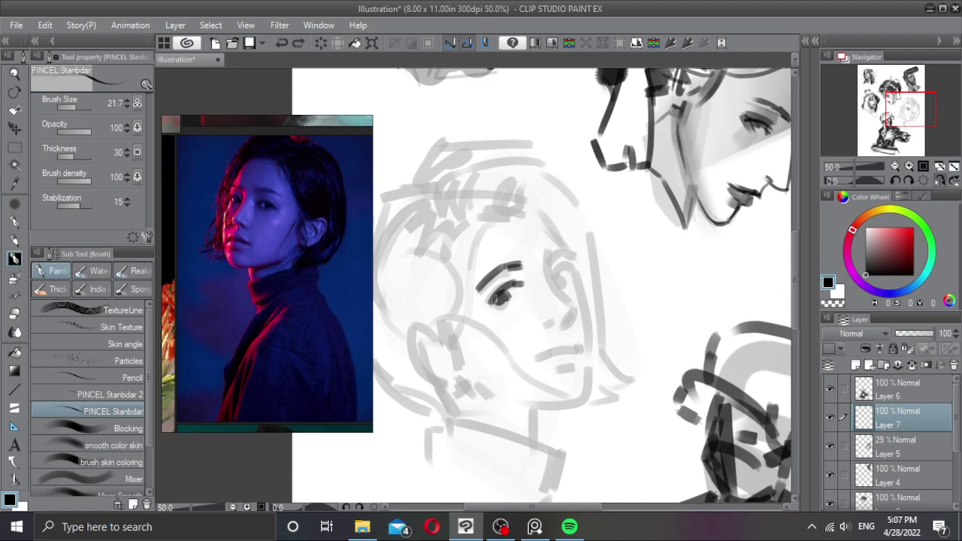
Step: Try the far eyebrow running into the nose, the far eye and the chin line in the mirrored view
mouse_move(554, 261)
mouse_down()
mouse_move(574, 252)
mouse_move(552, 267)
mouse_move(586, 302)
mouse_move(554, 325)
mouse_up()
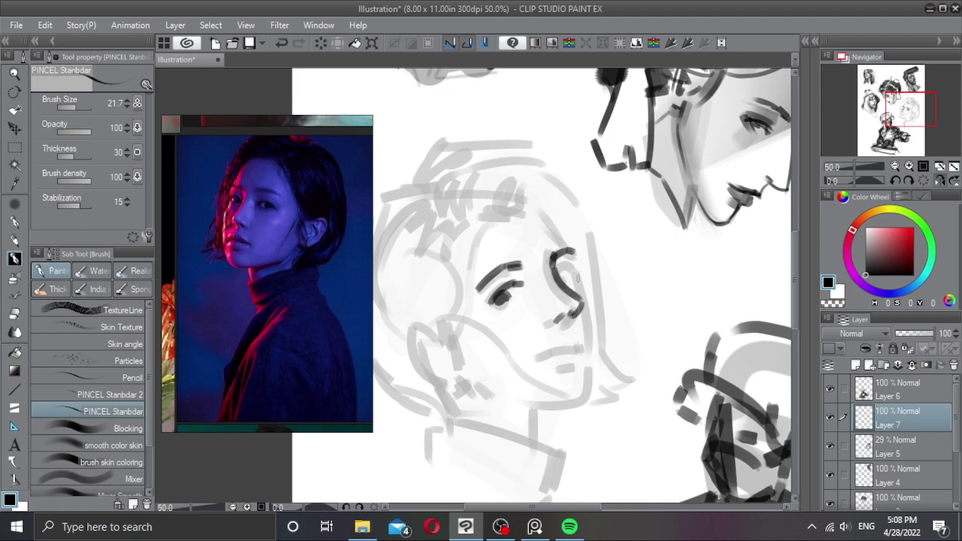
drag(554, 266, 570, 263)
mouse_move(590, 346)
mouse_down()
mouse_move(595, 385)
mouse_move(599, 377)
mouse_move(588, 393)
mouse_move(538, 405)
mouse_up()
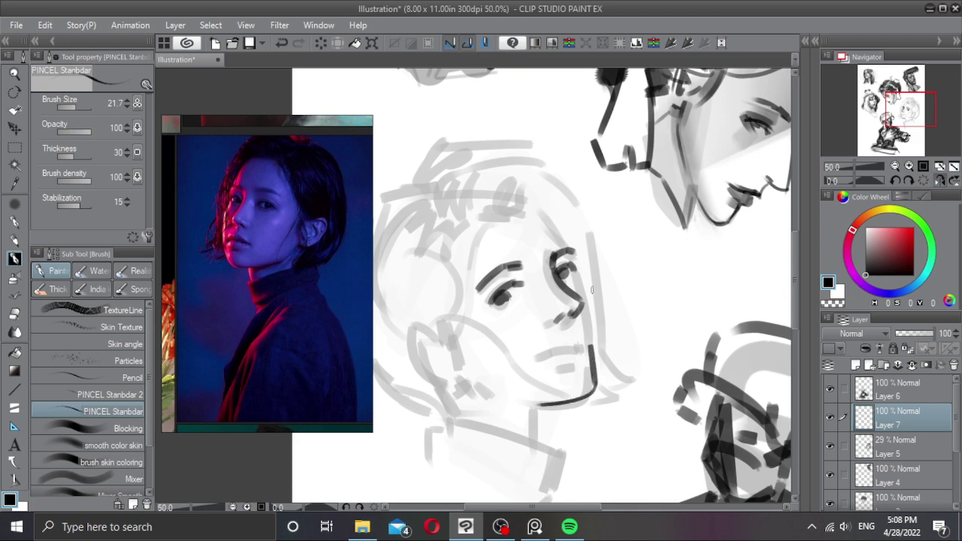
Step: Unmirror the view and try the far cheek contour down to the chin, trimming it with transparent colour
key(h)
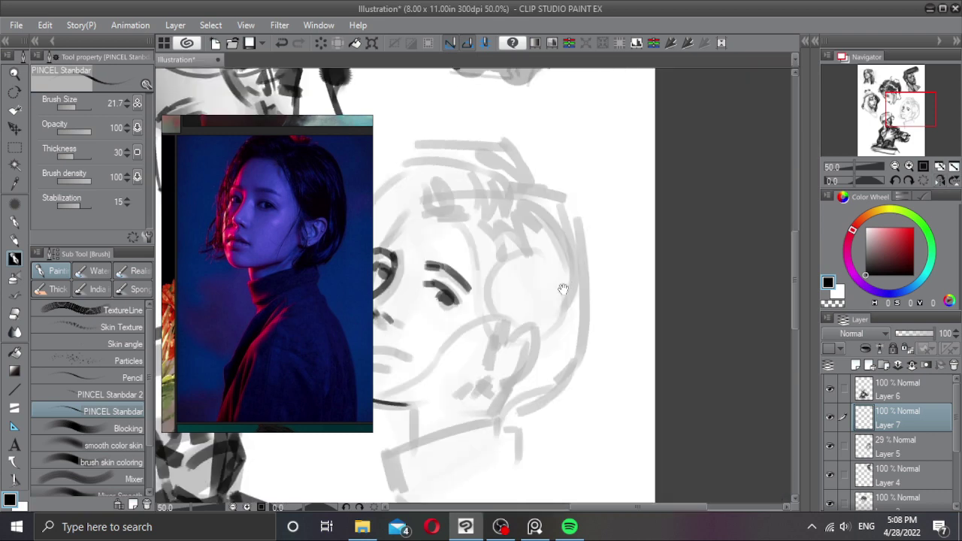
drag(562, 289, 651, 287)
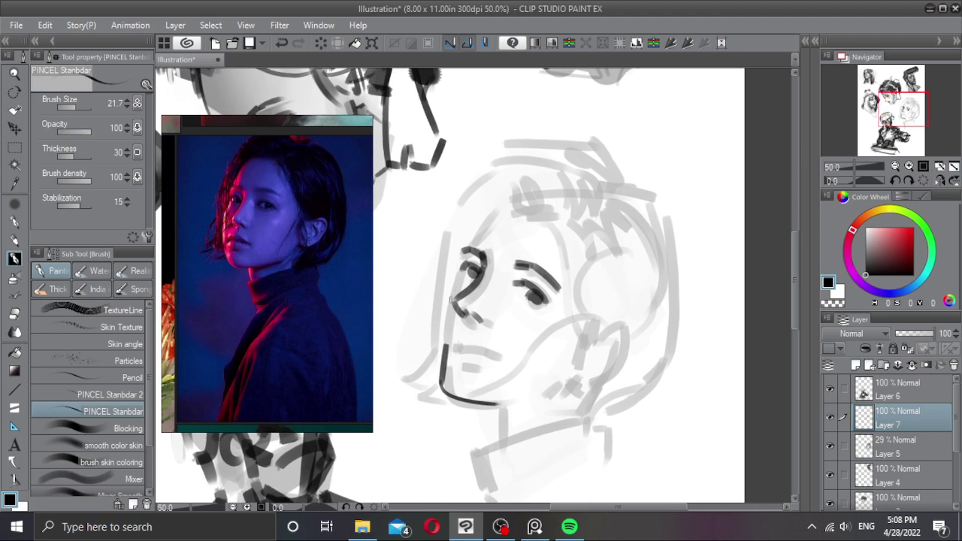
drag(451, 277, 443, 355)
key(ctrl+z)
drag(455, 278, 442, 372)
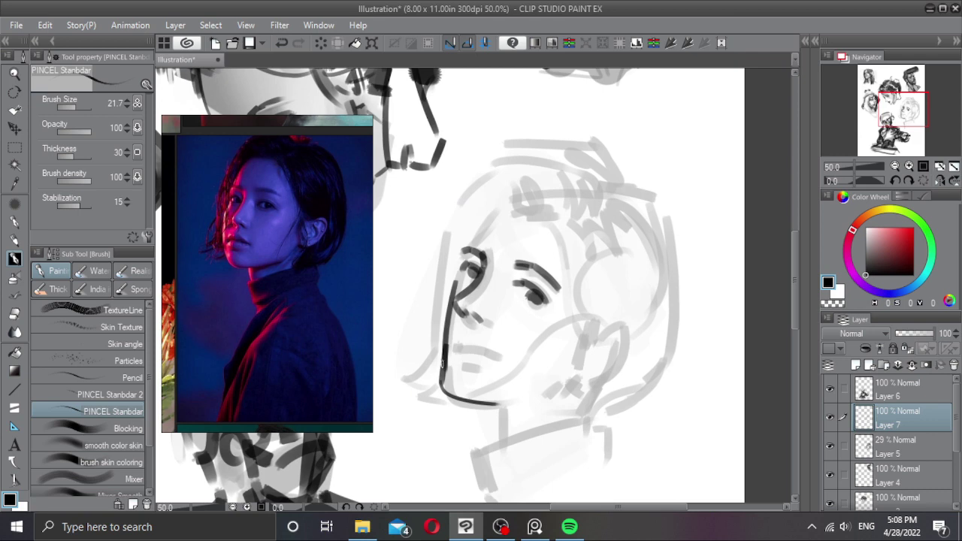
key(c)
drag(439, 353, 448, 396)
key(c)
key(ctrl+z)
Step: Try the mouth line, upper lip and lower-lip shadow, enlarging the brush to 42.1
drag(452, 349, 503, 359)
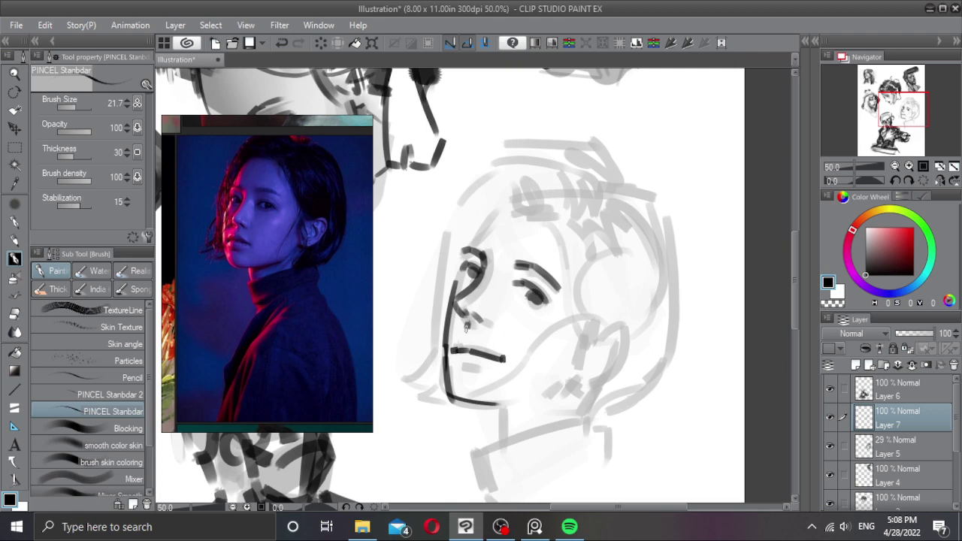
mouse_move(455, 349)
mouse_down()
mouse_move(467, 337)
mouse_move(470, 350)
mouse_move(477, 341)
mouse_move(504, 359)
mouse_up()
key(ctrl+z)
key(])
key(])
key(])
key([)
drag(464, 368, 478, 371)
key(ctrl+z)
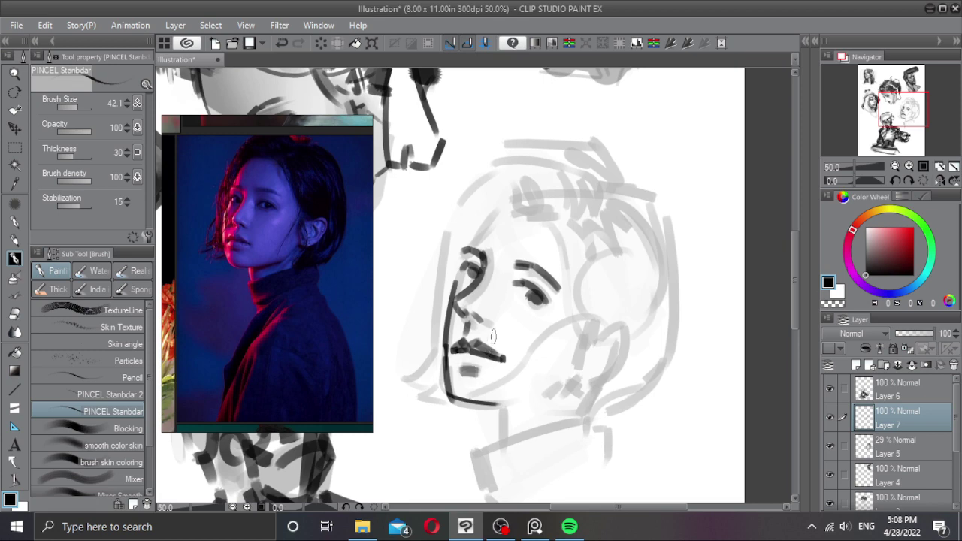
Step: Try a forehead hairline stroke with a 26.9 brush and clear everything drawn on Layer 7
drag(520, 319, 514, 321)
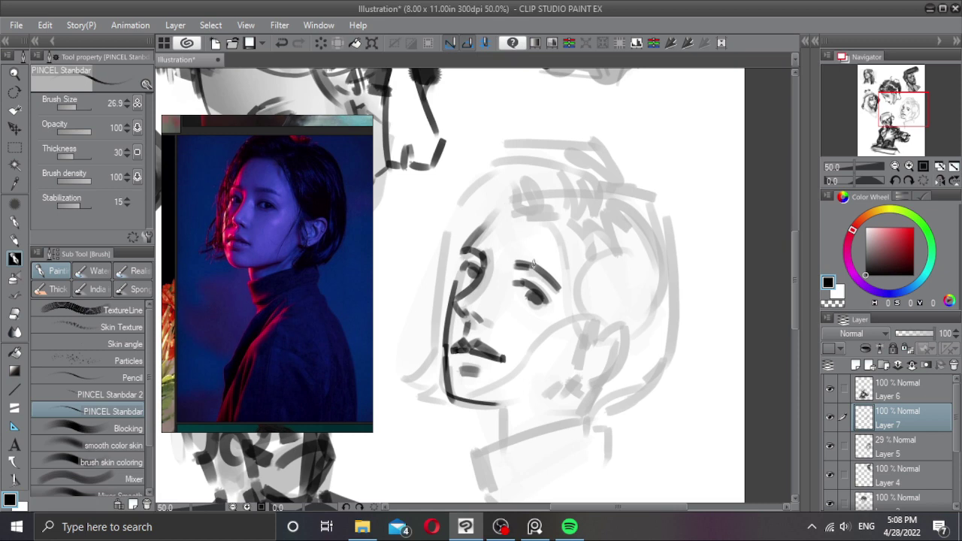
key(Delete)
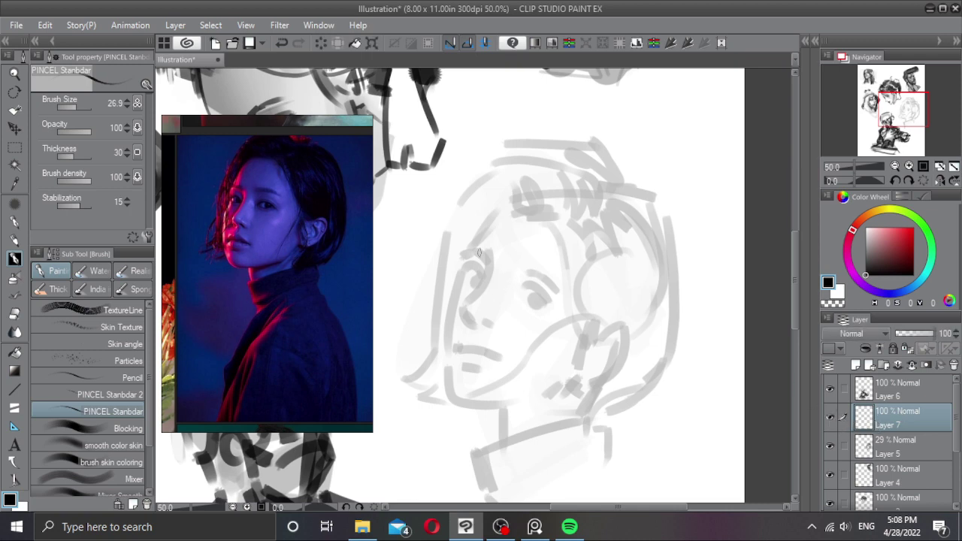
Step: Draw both eyebrows, the upper eyelids, nose, nostril, mouth line and lower-lip shadow with the 26.9 brush
drag(489, 252, 474, 262)
mouse_move(556, 282)
mouse_down()
mouse_move(534, 267)
mouse_move(511, 266)
mouse_up()
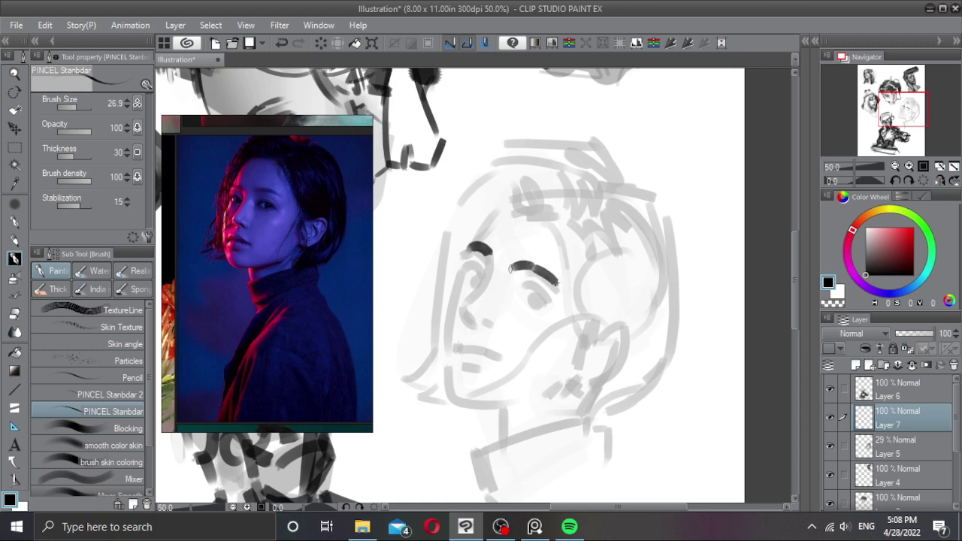
mouse_move(551, 298)
mouse_down()
mouse_move(461, 276)
mouse_move(474, 295)
mouse_move(471, 324)
mouse_move(487, 326)
mouse_up()
key(ctrl+z)
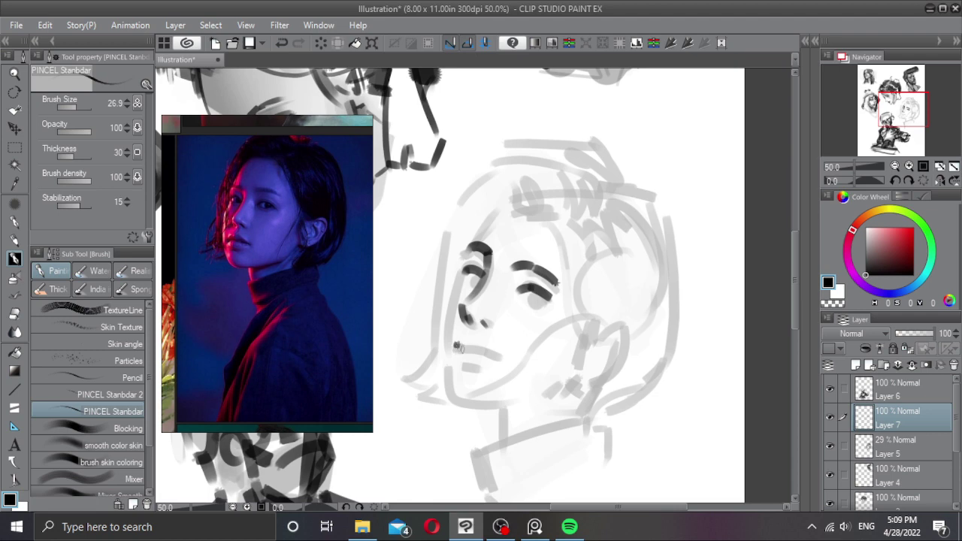
mouse_move(454, 344)
mouse_down()
mouse_move(501, 354)
mouse_move(464, 368)
mouse_up()
Step: Fill in the irises and lower lids of both eyes with the brush size raised to 32.6
key(bracketright)
drag(473, 275, 475, 286)
drag(534, 296, 545, 295)
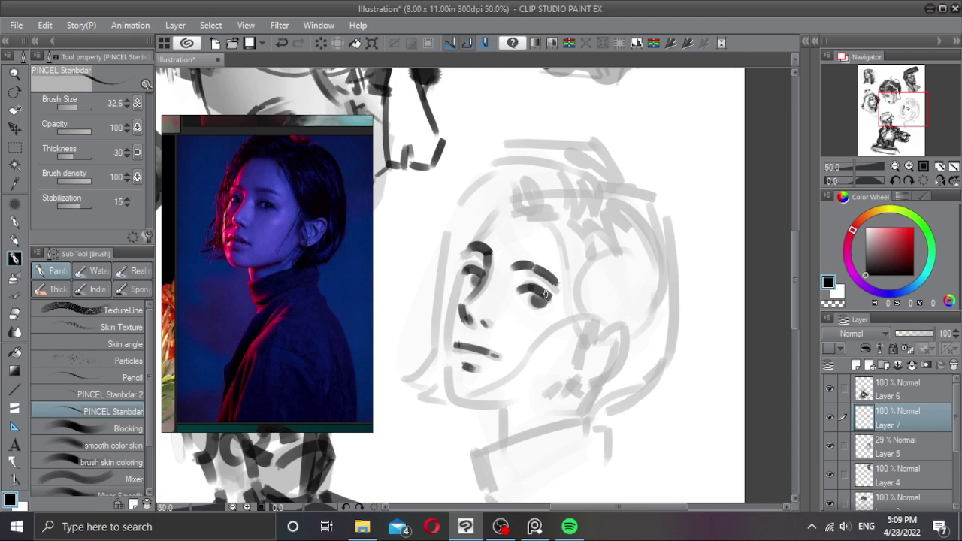
drag(470, 286, 475, 287)
drag(526, 304, 544, 302)
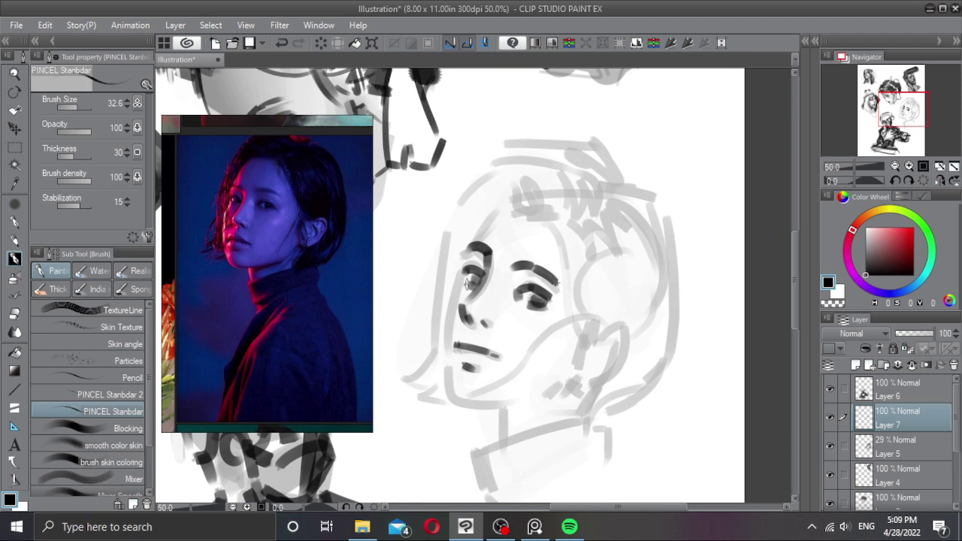
Step: Draw the far cheek contour from the eye toward the chin with the brush size reduced to 12.6
key(bracketleft)
key(bracketleft)
drag(462, 277, 447, 380)
key(ctrl+z)
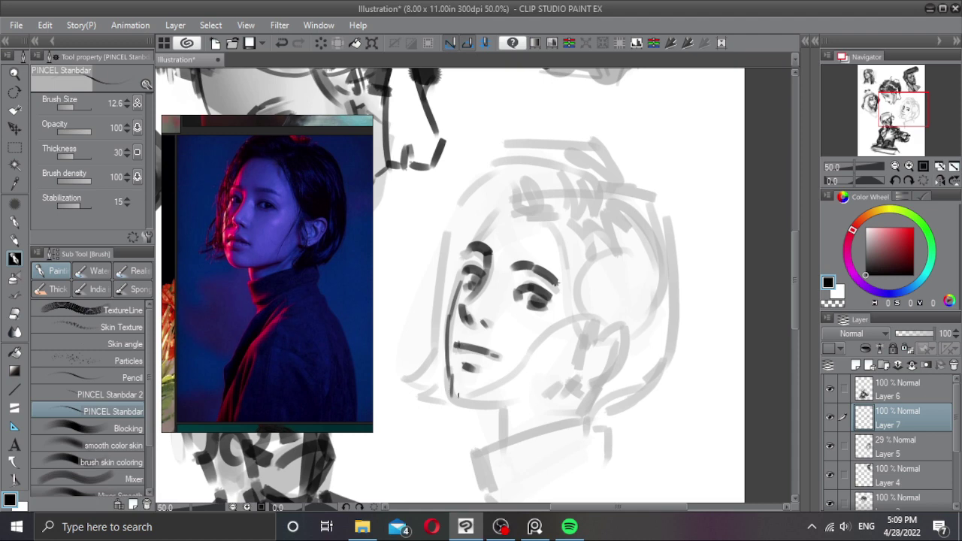
Step: Draw the chin and jaw curve below the far cheek and connect the far eyebrow to the face contour
mouse_move(449, 371)
mouse_down()
mouse_move(457, 403)
mouse_move(513, 404)
mouse_up()
key(ctrl+z)
mouse_move(453, 392)
mouse_down()
mouse_move(470, 404)
mouse_move(512, 405)
mouse_up()
key(ctrl+z)
key(ctrl+z)
drag(450, 371, 459, 402)
key(ctrl+z)
mouse_move(450, 369)
mouse_down()
mouse_move(454, 397)
mouse_move(504, 406)
mouse_up()
drag(467, 252, 462, 275)
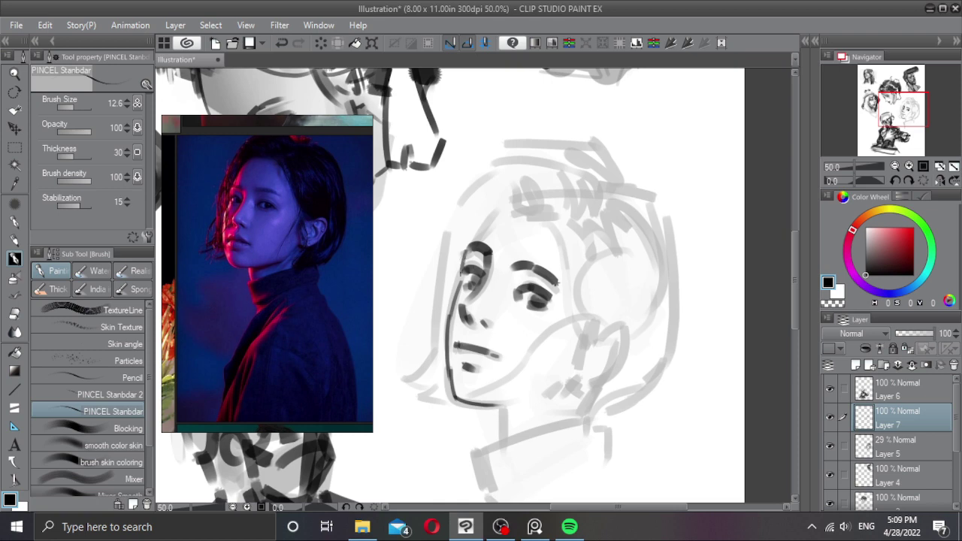
Step: Draw the forehead hairline and front neck line, and shade the far eye socket, nose and lips with brush sizes up to 35.5
drag(502, 208, 478, 235)
drag(502, 405, 502, 434)
mouse_move(495, 270)
mouse_down()
mouse_move(474, 257)
mouse_move(484, 278)
mouse_move(463, 302)
mouse_move(459, 324)
mouse_move(481, 329)
mouse_move(464, 345)
mouse_move(484, 339)
mouse_move(476, 344)
mouse_move(493, 353)
mouse_move(480, 359)
mouse_up()
key(ctrl+z)
key(ctrl+z)
key(ctrl+z)
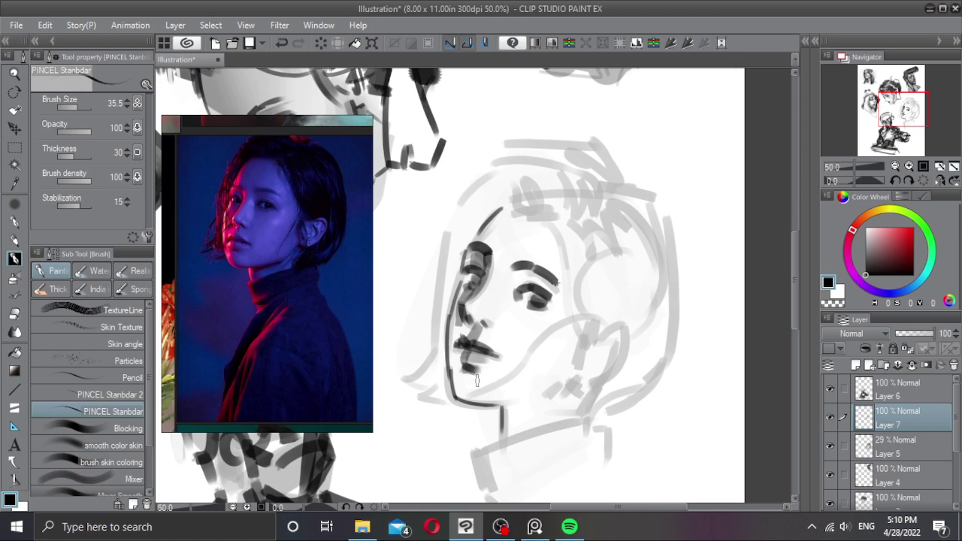
drag(477, 380, 471, 380)
key(ctrl+z)
Step: Draw a black shadow edge from the lower lip to the chin and define the side of the nose with the 19.3 brush
key(c)
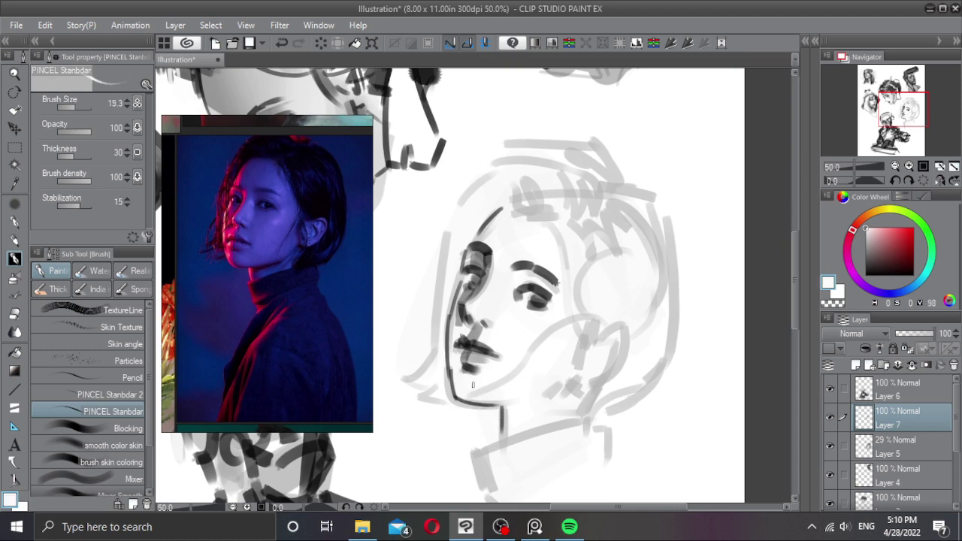
click(865, 268)
alt+click(479, 363)
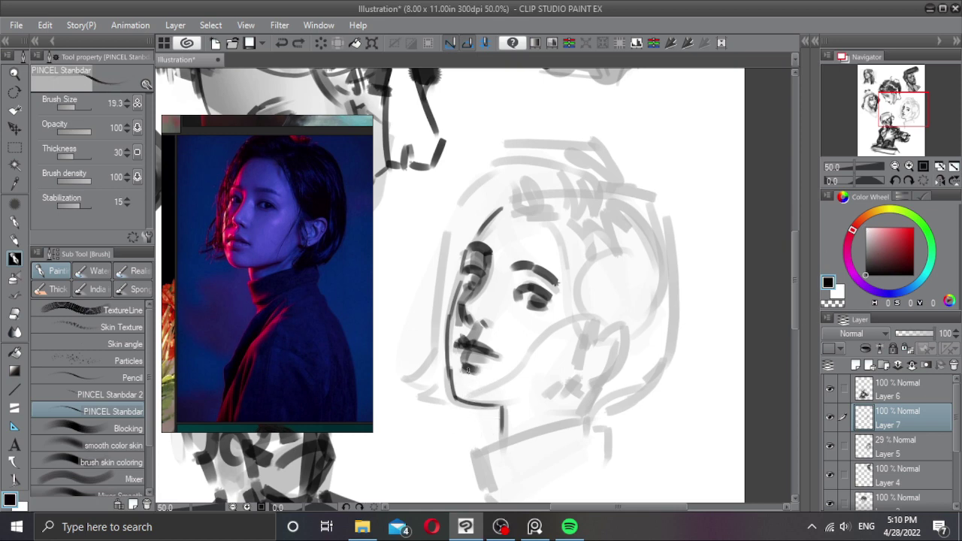
drag(467, 368, 464, 405)
key(ctrl+z)
drag(467, 367, 464, 400)
drag(490, 303, 472, 323)
drag(493, 286, 475, 313)
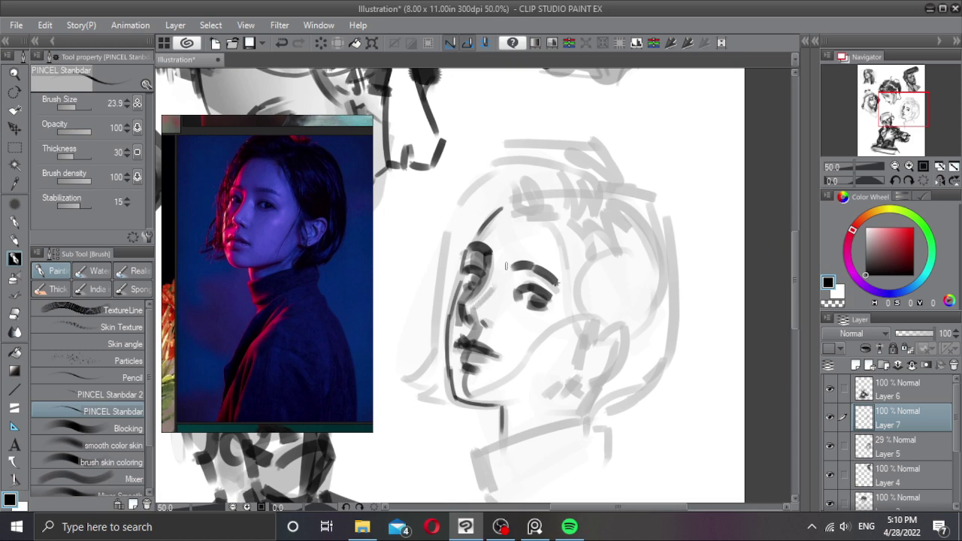
Step: Reinforce the nose bridge and forehead edge, and shade the near eye's inner socket with the 23.9 brush
drag(493, 254, 489, 281)
drag(484, 244, 514, 207)
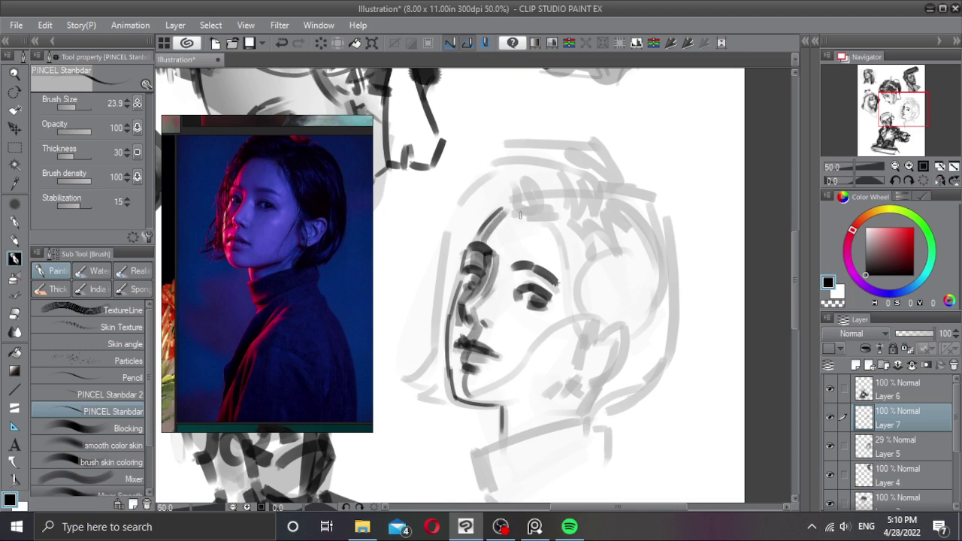
mouse_move(513, 272)
mouse_down()
mouse_move(509, 294)
mouse_move(533, 276)
mouse_up()
key(ctrl+z)
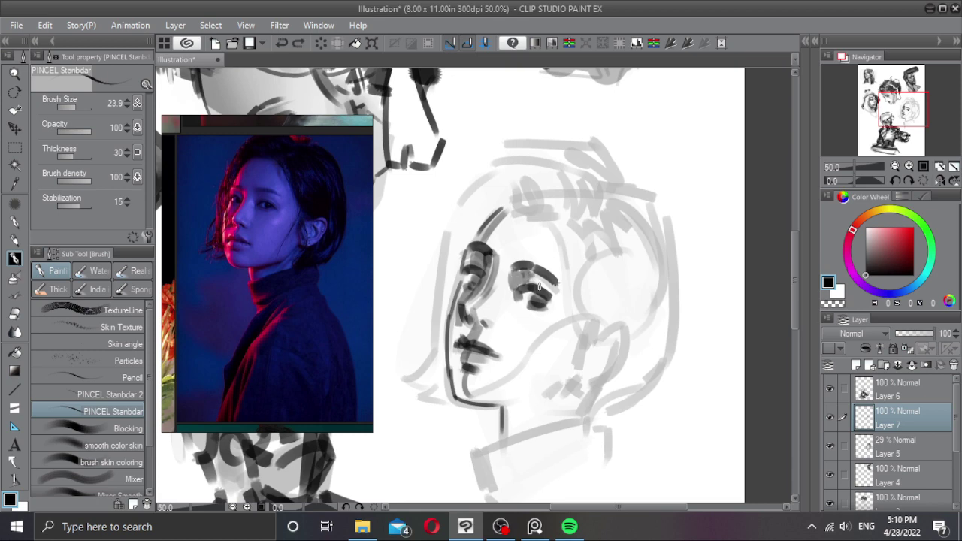
key(x)
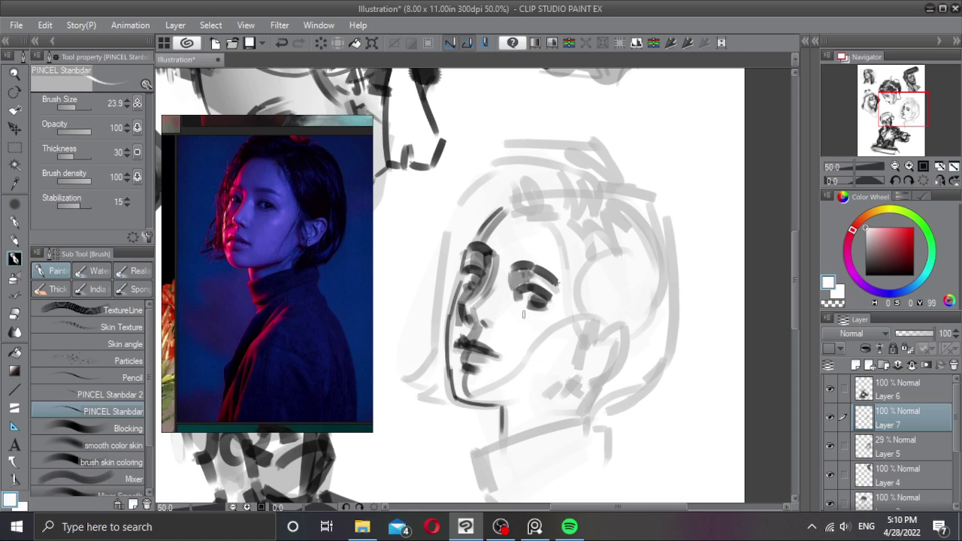
click(826, 283)
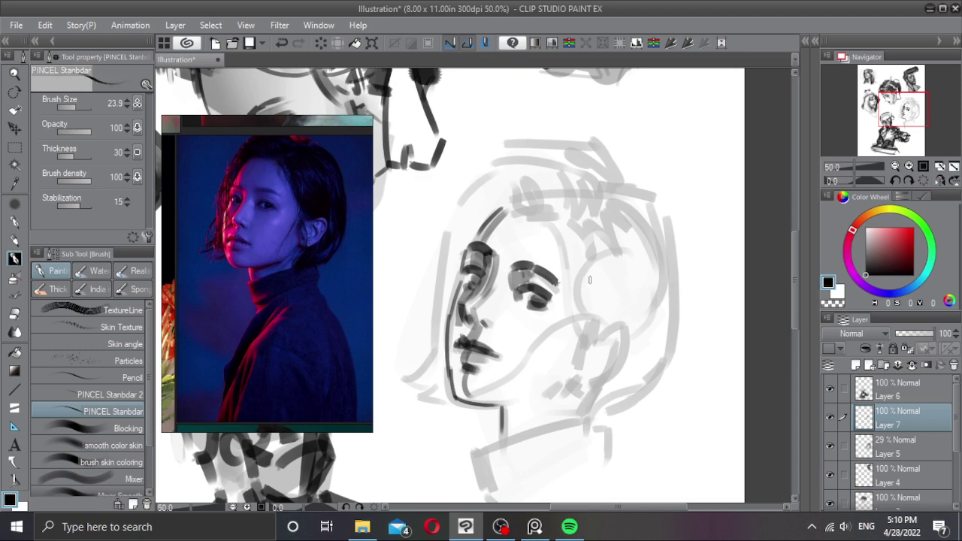
Step: Shade below the near eye, the front cheek and the chin in sampled gray with the brush enlarged to 35.2
key(bracketright)
mouse_move(515, 300)
mouse_down()
mouse_move(541, 319)
mouse_move(508, 321)
mouse_move(506, 342)
mouse_move(515, 332)
mouse_move(506, 342)
mouse_move(534, 335)
mouse_up()
key(alt)
alt+click(528, 310)
key(ctrl+z)
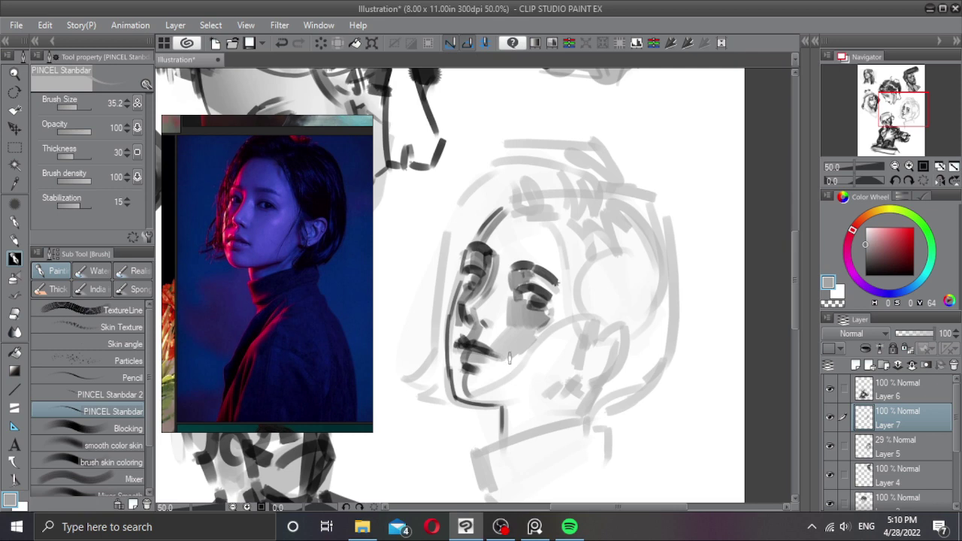
mouse_move(507, 367)
mouse_down()
mouse_move(501, 399)
mouse_move(505, 382)
mouse_move(498, 398)
mouse_move(471, 398)
mouse_move(480, 400)
mouse_move(473, 382)
mouse_move(487, 398)
mouse_move(495, 367)
mouse_up()
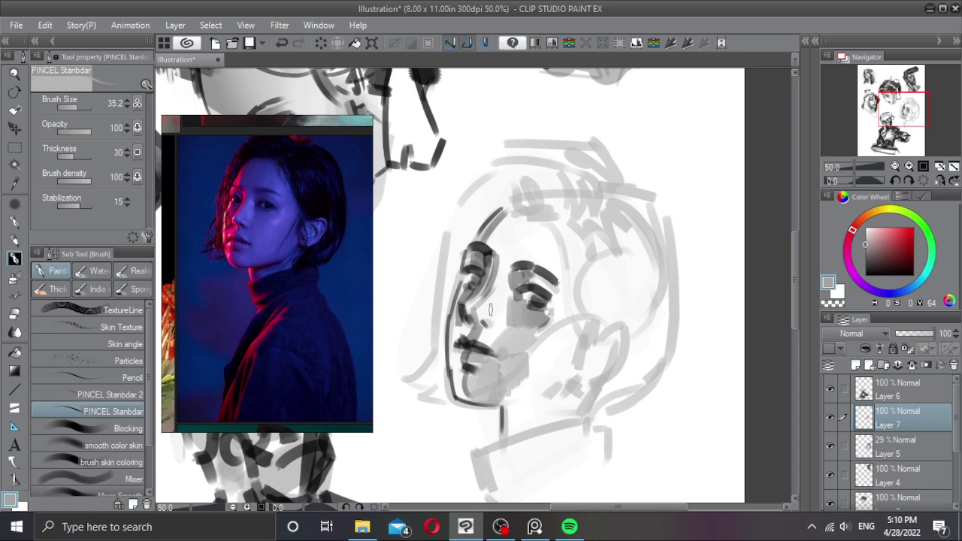
Step: Shade beside the nose bridge and fill the forehead down to the near temple with gray
mouse_move(490, 300)
mouse_down()
mouse_move(503, 260)
mouse_move(499, 279)
mouse_up()
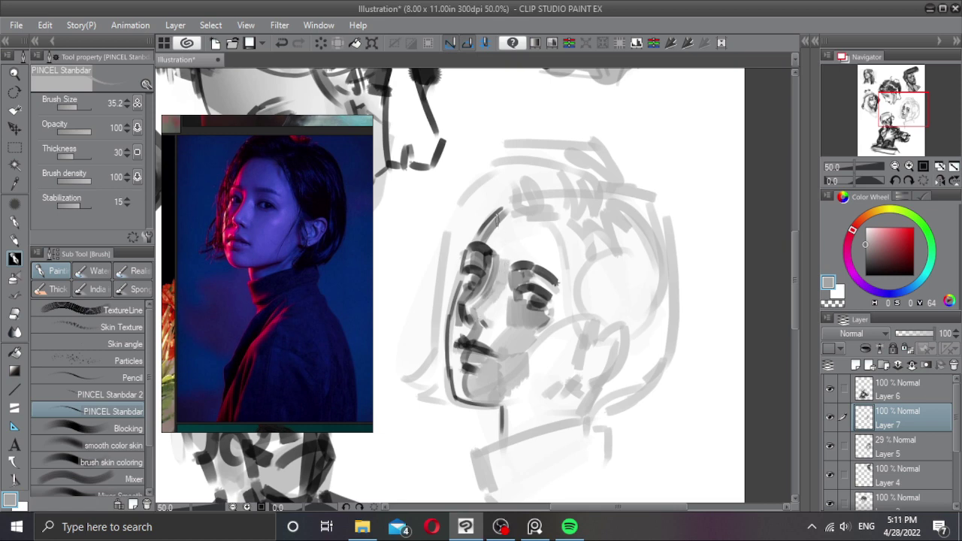
mouse_move(490, 238)
mouse_down()
mouse_move(539, 223)
mouse_move(529, 248)
mouse_move(546, 228)
mouse_move(545, 240)
mouse_move(518, 256)
mouse_move(542, 260)
mouse_move(548, 244)
mouse_move(561, 246)
mouse_move(565, 281)
mouse_up()
alt+click(492, 260)
key(ctrl+z)
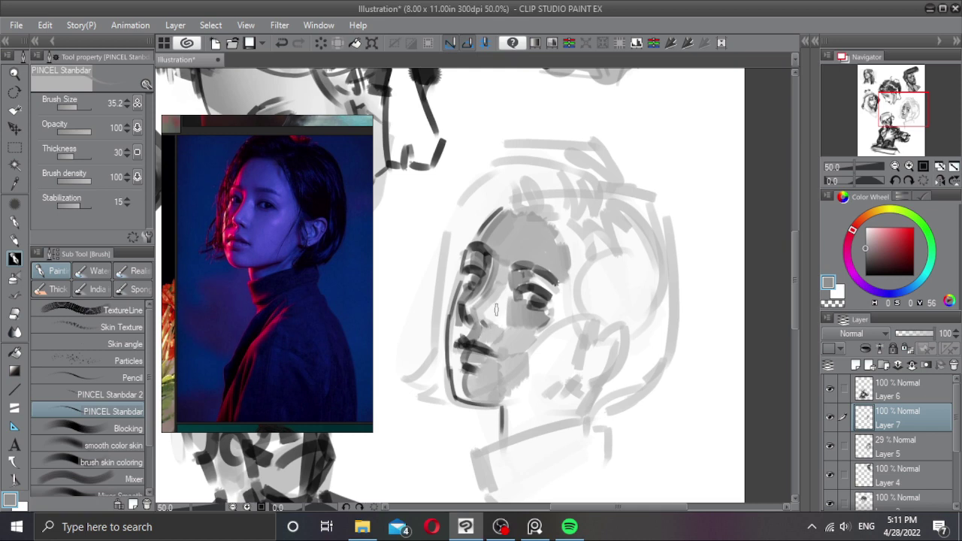
Step: Blend gray over the side of the nose and fill the cheek, jaw and side of the face, enlarging the brush to 67.3
mouse_move(496, 310)
mouse_down()
mouse_move(490, 331)
mouse_move(508, 278)
mouse_move(520, 320)
mouse_up()
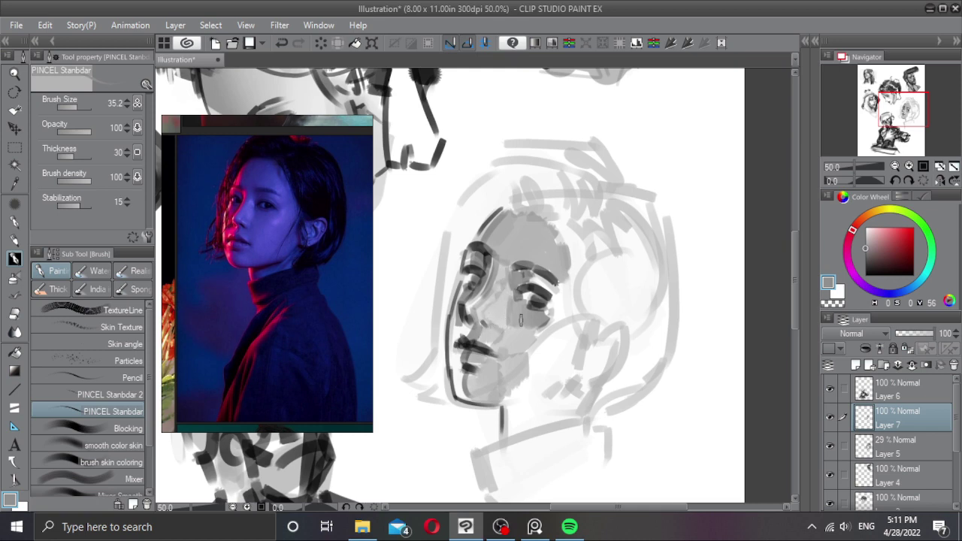
mouse_move(535, 383)
mouse_down()
mouse_move(495, 393)
mouse_move(543, 385)
mouse_up()
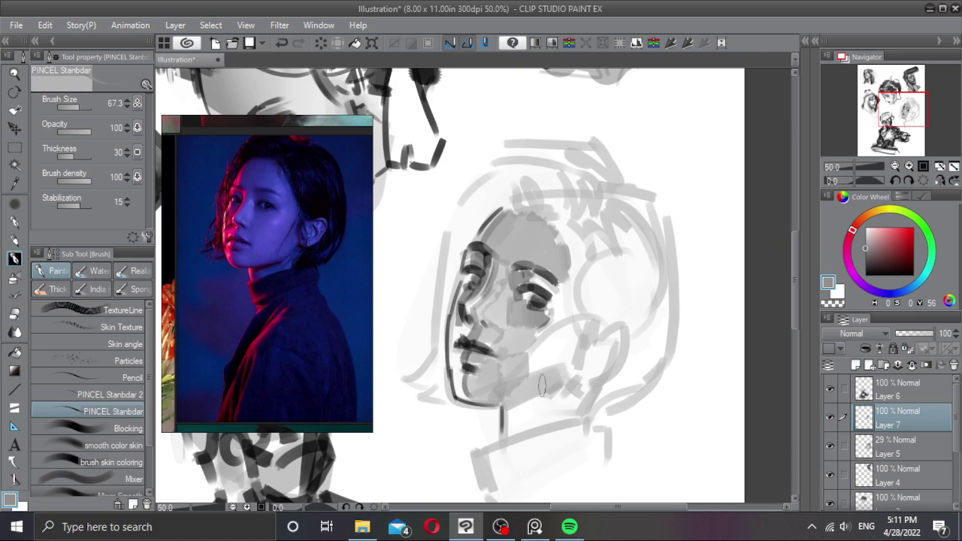
mouse_move(575, 321)
mouse_down()
mouse_move(544, 347)
mouse_move(540, 380)
mouse_move(579, 325)
mouse_move(560, 314)
mouse_move(574, 294)
mouse_move(568, 262)
mouse_move(580, 336)
mouse_up()
scroll(580, 336, down, 1)
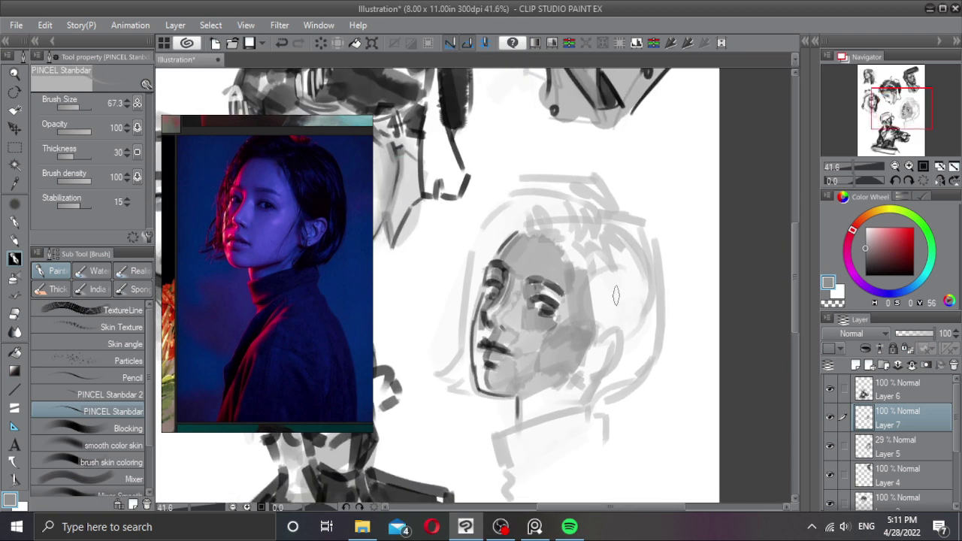
Step: Fade Layer 7 to 52% opacity and add a new layer above it for drawing in black
click(913, 334)
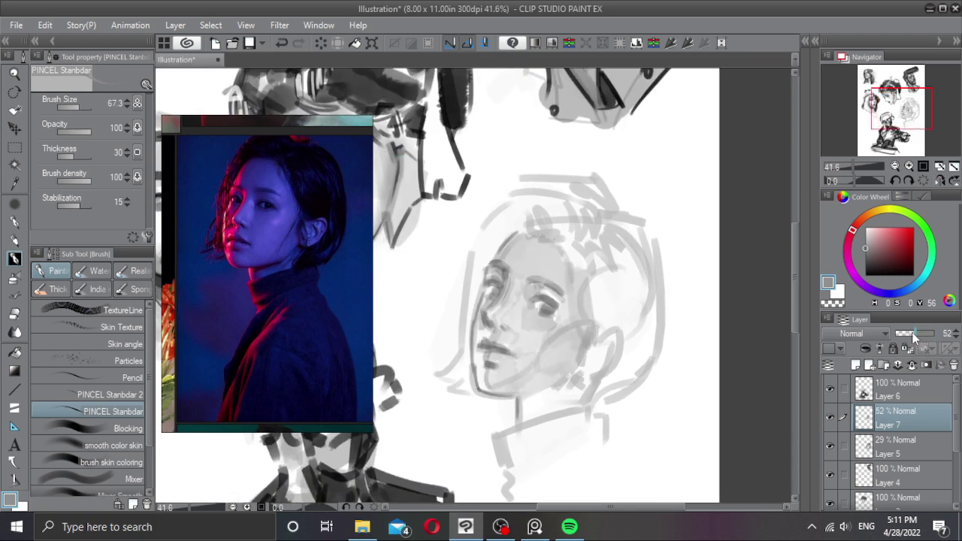
click(867, 275)
click(857, 365)
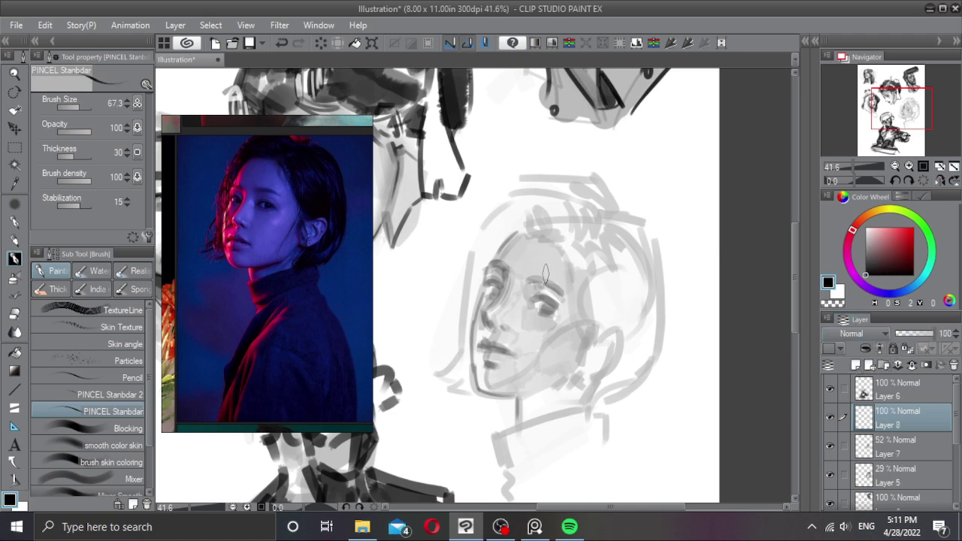
Step: Redraw the far eyebrow and far eye in black on Layer 8, using brush sizes from 10.6 to 23.9
scroll(524, 270, up, 1)
drag(522, 263, 520, 260)
scroll(512, 266, up, 3)
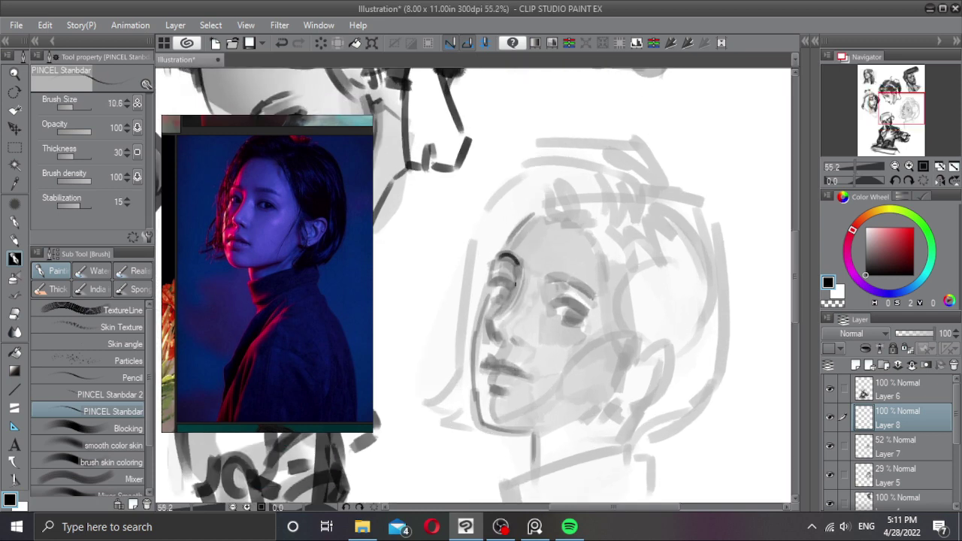
key(ctrl+z)
mouse_move(496, 281)
mouse_down()
mouse_move(510, 294)
mouse_move(494, 278)
mouse_up()
key(ctrl+z)
mouse_move(489, 281)
mouse_down()
mouse_move(507, 284)
mouse_move(502, 300)
mouse_up()
ctrl+alt+click(506, 285)
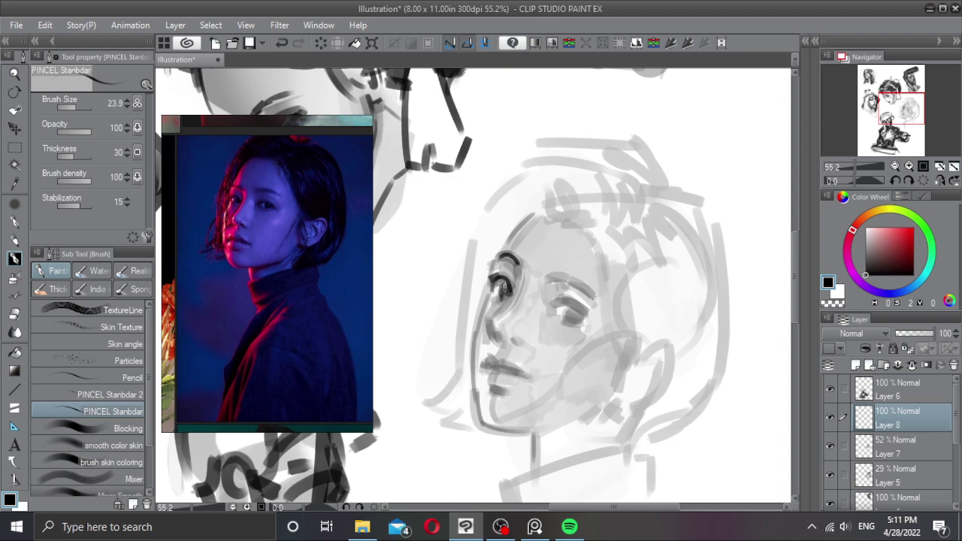
Step: Thicken the far eyebrow and draw the near eyebrow, upper eyelid and iris in black
drag(548, 278, 574, 279)
drag(505, 258, 528, 268)
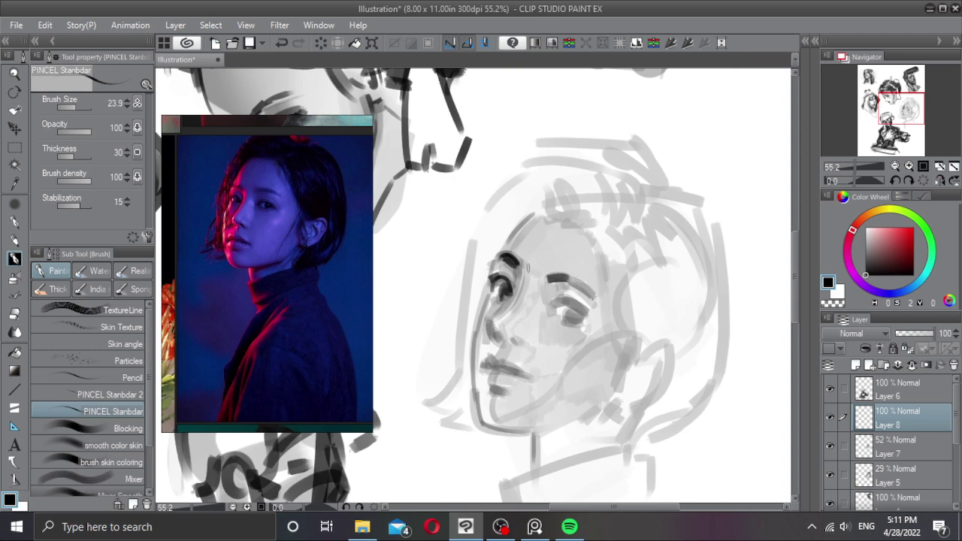
key(ctrl+z)
key(ctrl+z)
mouse_move(507, 256)
mouse_down()
mouse_move(579, 279)
mouse_move(595, 297)
mouse_move(549, 309)
mouse_move(560, 304)
mouse_up()
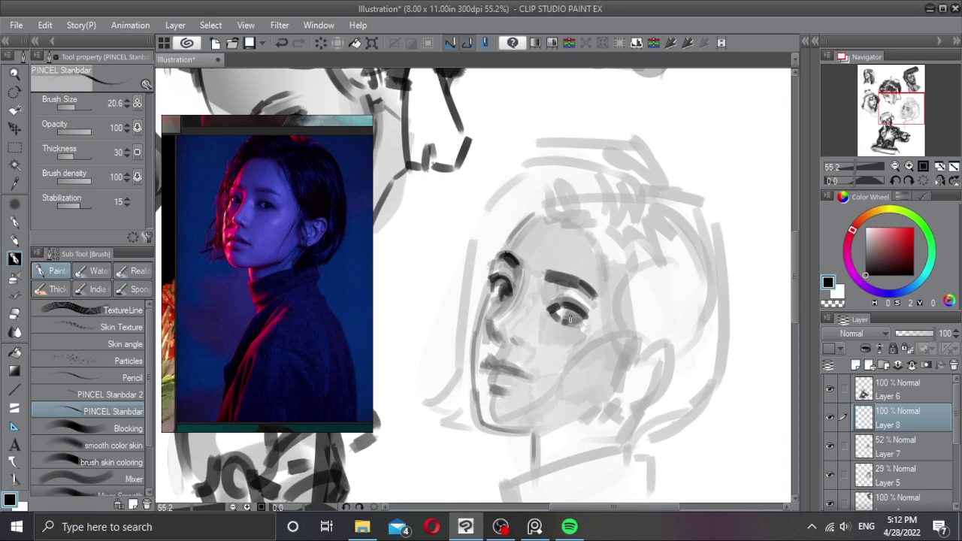
key(ctrl+z)
drag(578, 323, 574, 318)
Step: Draw the side of the nose, nostril, mouth line and lower-lip shadow on Layer 8
mouse_move(523, 281)
mouse_down()
mouse_move(494, 315)
mouse_move(496, 341)
mouse_up()
key(ctrl+z)
key(ctrl+z)
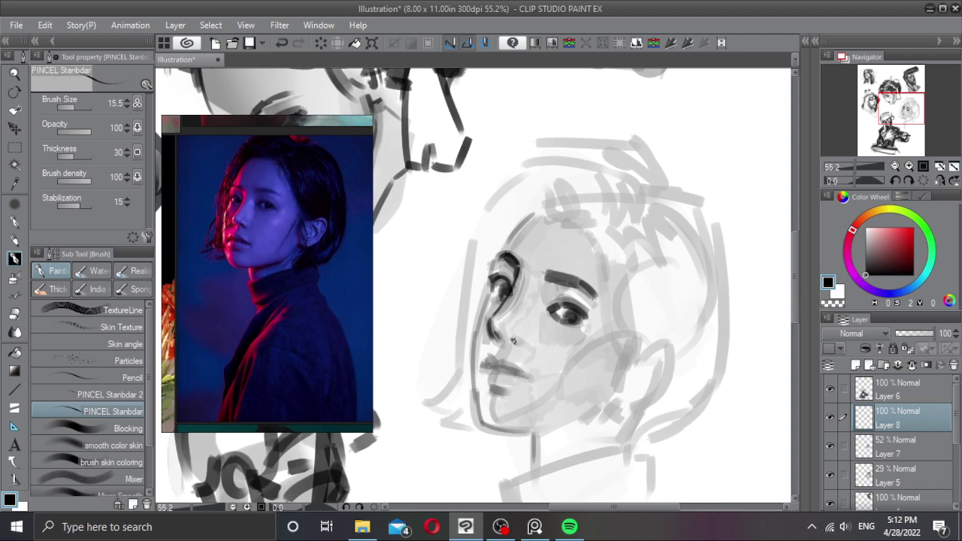
key(ctrl+z)
key(ctrl+z)
key(ctrl+z)
drag(515, 368, 527, 378)
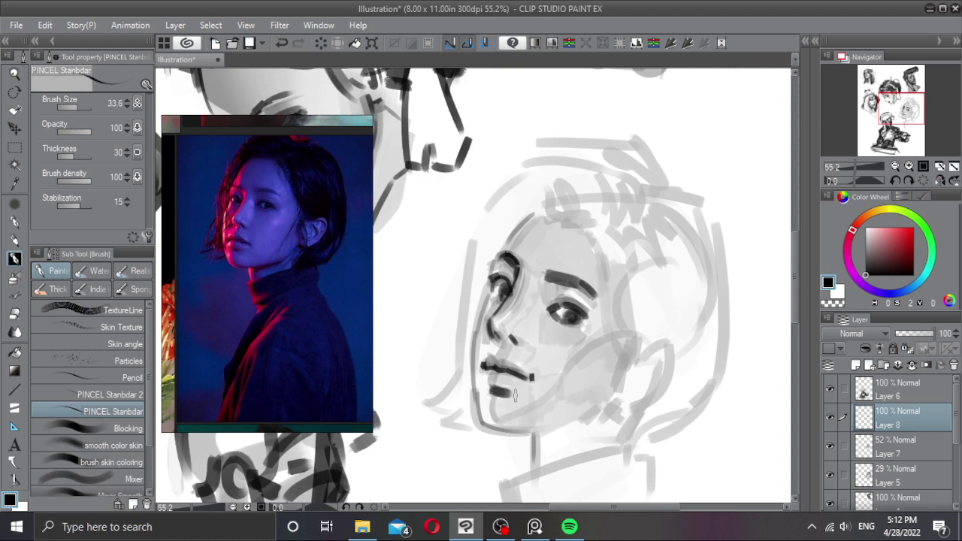
scroll(543, 374, down, 3)
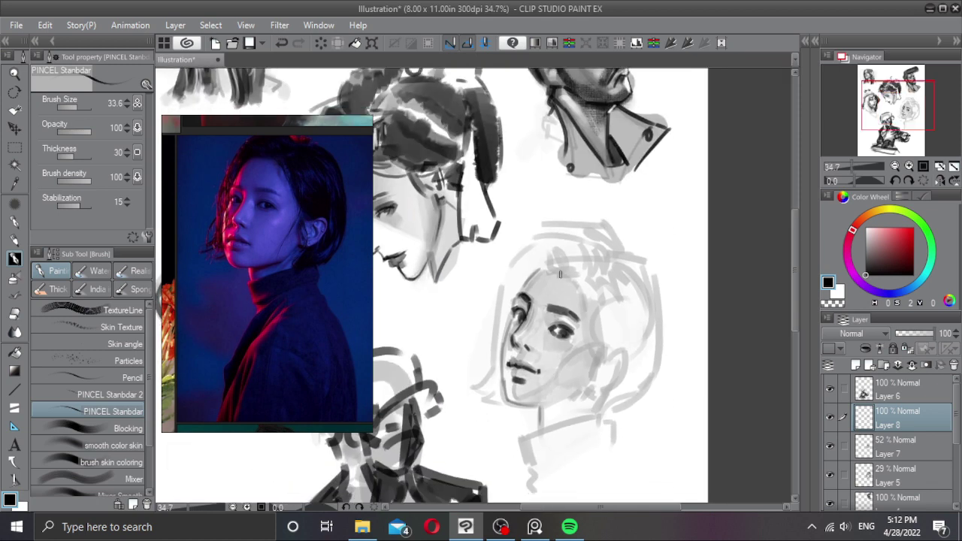
Step: Block in the dark hair over the crown and upper side of the head with the brush enlarged to 46.3
mouse_move(517, 292)
mouse_down()
mouse_move(547, 260)
mouse_move(531, 262)
mouse_move(558, 252)
mouse_move(556, 241)
mouse_move(540, 259)
mouse_move(556, 231)
mouse_move(589, 245)
mouse_up()
key(])
key(])
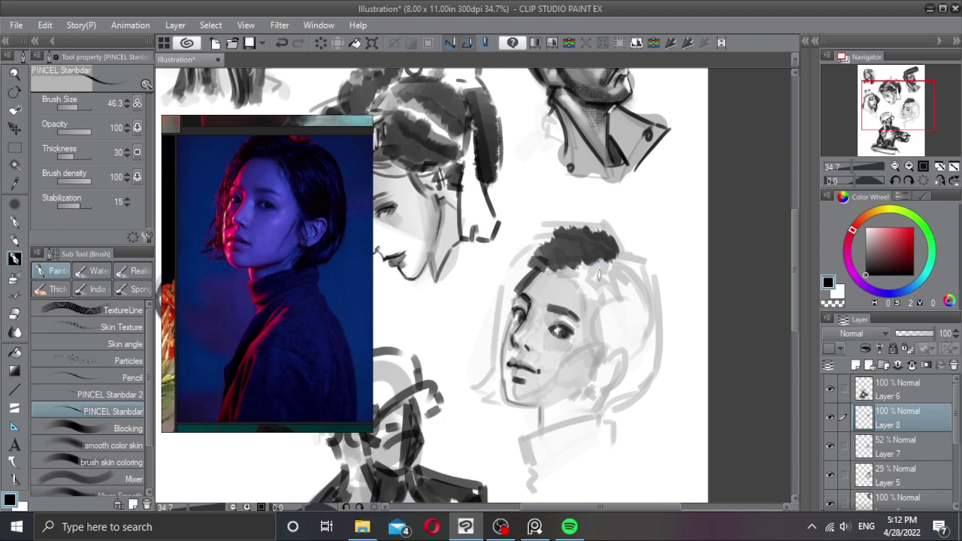
mouse_move(584, 271)
mouse_down()
mouse_move(589, 294)
mouse_move(610, 282)
mouse_move(607, 259)
mouse_move(645, 284)
mouse_up()
key(c)
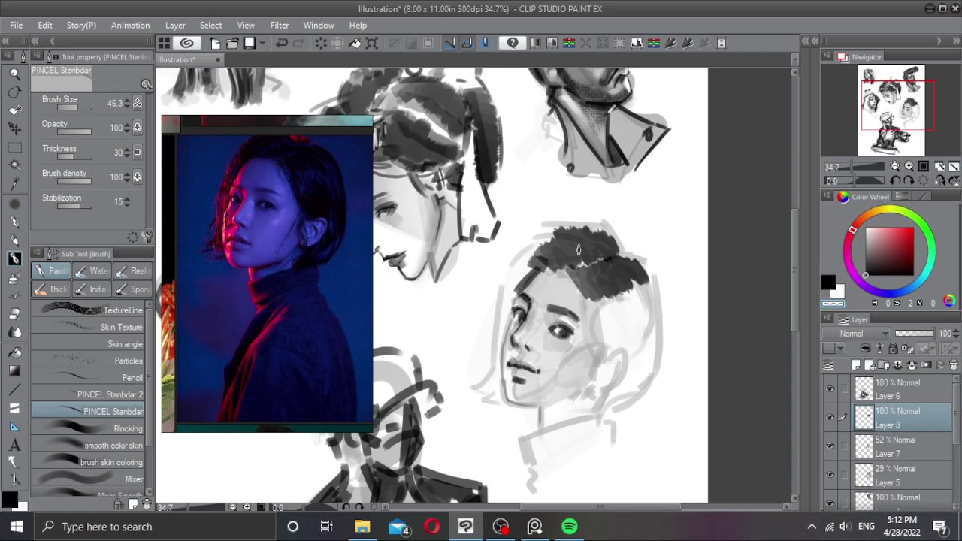
mouse_move(568, 263)
mouse_down()
mouse_move(600, 256)
mouse_move(598, 264)
mouse_move(591, 255)
mouse_move(616, 248)
mouse_move(621, 269)
mouse_up()
key(ctrl+z)
key(c)
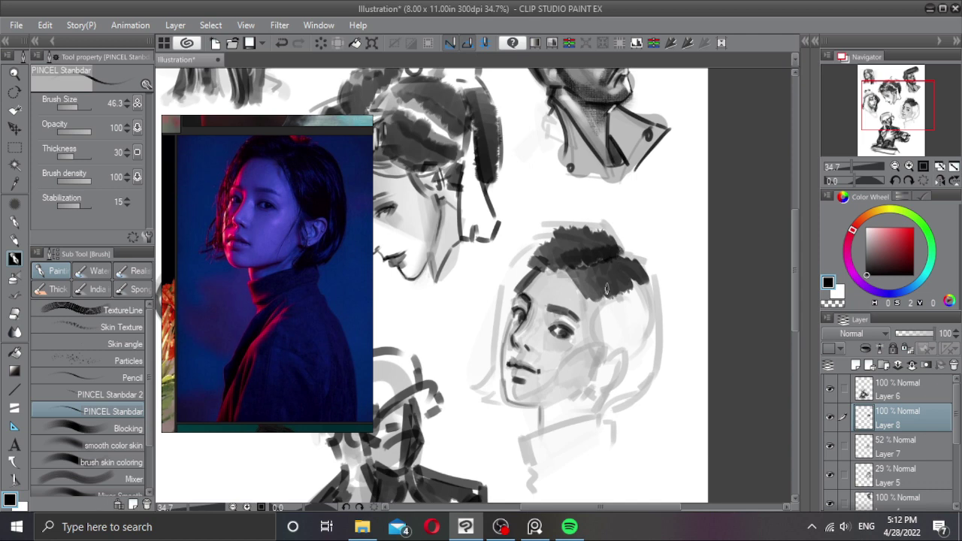
Step: Clean the hair's lower edge with transparent color, then draw the temple hairline and ear outline with the 33.4 brush
key(c)
drag(596, 298, 590, 302)
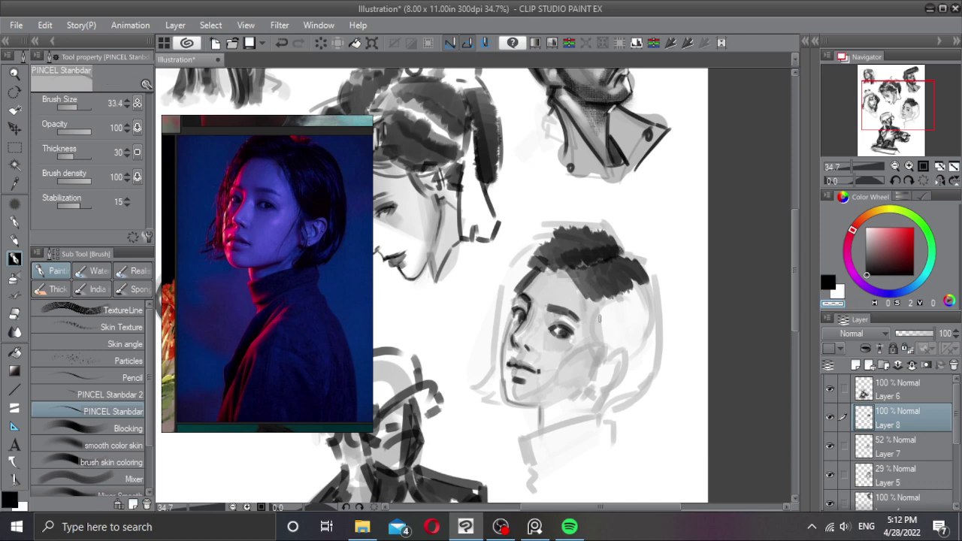
key(c)
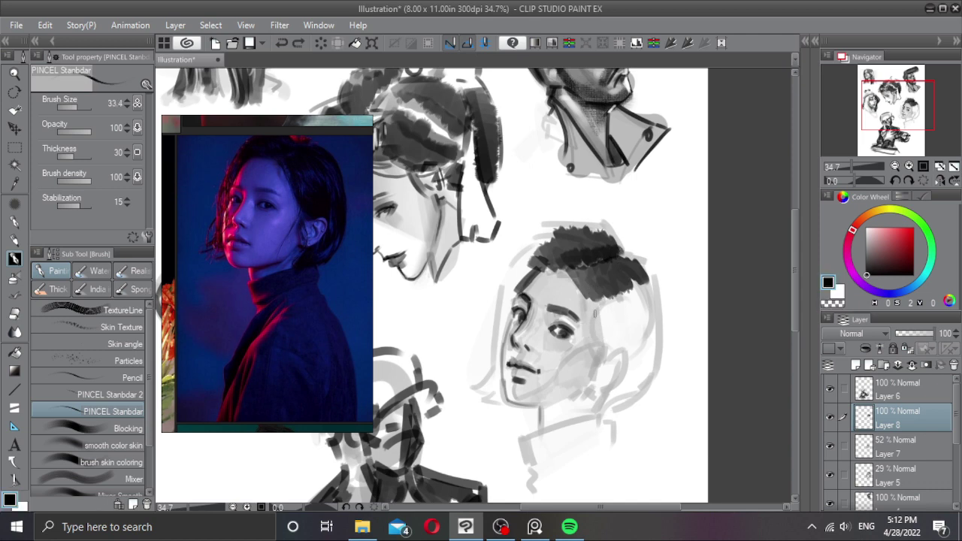
mouse_move(591, 293)
mouse_down()
mouse_move(599, 352)
mouse_move(623, 373)
mouse_move(599, 394)
mouse_up()
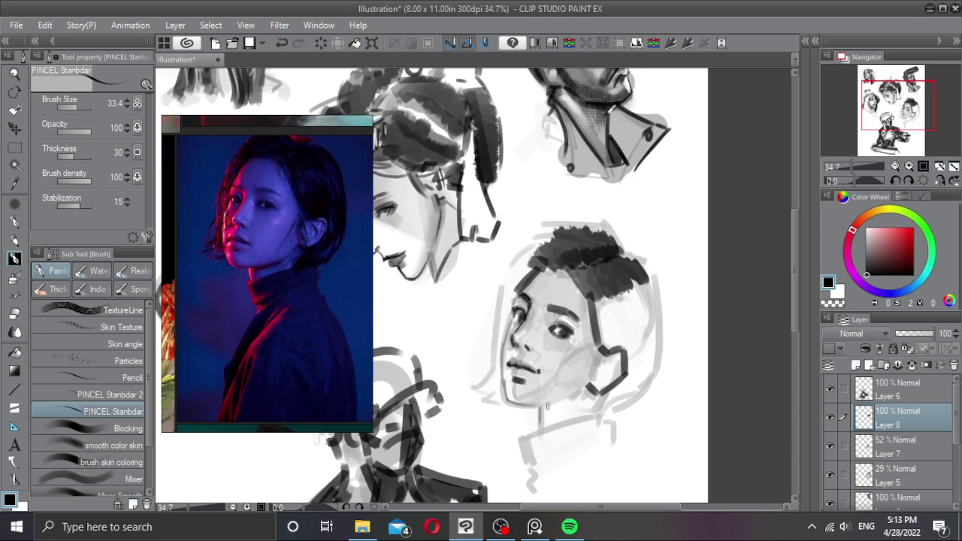
Step: Draw the front neck line, shade the neck under the jaw, and add dark nape hair below the ear with brush sizes up to 48.6
ctrl+alt+drag(548, 412, 589, 383)
key(ctrl+z)
key(ctrl+z)
mouse_move(539, 406)
mouse_down()
mouse_move(565, 396)
mouse_move(536, 431)
mouse_move(548, 416)
mouse_move(559, 418)
mouse_move(538, 417)
mouse_move(541, 401)
mouse_up()
key(c)
key(c)
key(ctrl+z)
mouse_move(543, 409)
mouse_down()
mouse_move(545, 433)
mouse_move(586, 396)
mouse_move(570, 409)
mouse_move(590, 401)
mouse_move(596, 409)
mouse_move(605, 398)
mouse_move(600, 415)
mouse_move(599, 398)
mouse_move(637, 376)
mouse_move(605, 411)
mouse_move(618, 396)
mouse_up()
key(ctrl+z)
key(ctrl+z)
key(ctrl+z)
key(c)
key(c)
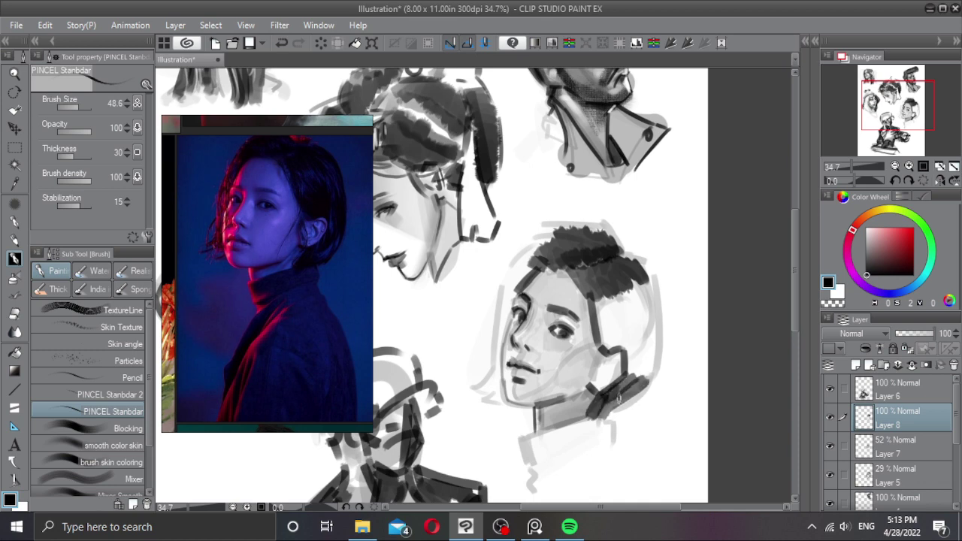
Step: Fill the hair above the ear and draw the dark strand behind it with the 54.7 brush, trimming its edge with transparent color
mouse_move(618, 336)
mouse_down()
mouse_move(601, 338)
mouse_move(630, 331)
mouse_move(626, 379)
mouse_up()
key(])
drag(631, 325, 628, 381)
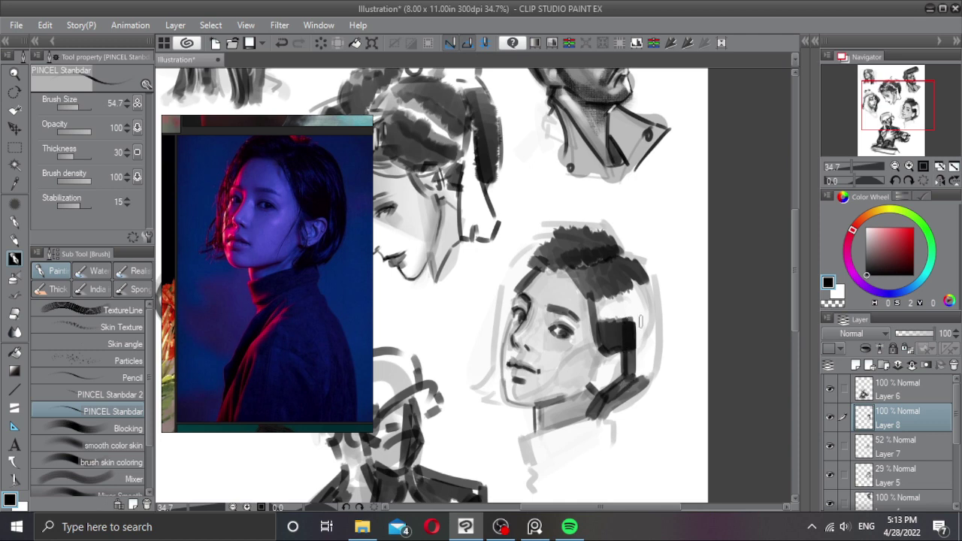
key(c)
drag(640, 321, 640, 368)
key(c)
Step: Draw the outer contour of the hair from the back of the head to the nape and enlarge the brush to 79.6
mouse_move(648, 276)
mouse_down()
mouse_move(659, 376)
mouse_move(643, 391)
mouse_up()
key(bracketright)
key(bracketright)
key(bracketright)
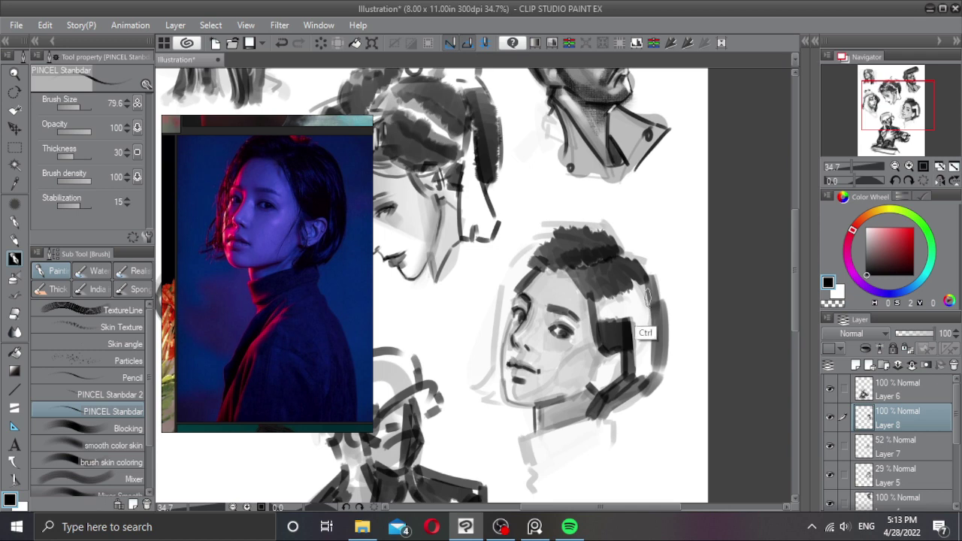
Step: Undo the last stroke, shade the hair above and behind the ear, and trim the hair at the forehead with transparent color
key(ctrl+z)
drag(654, 359, 647, 376)
mouse_move(604, 296)
mouse_down()
mouse_move(606, 319)
mouse_move(634, 327)
mouse_move(641, 370)
mouse_move(644, 310)
mouse_move(637, 293)
mouse_move(606, 327)
mouse_move(617, 295)
mouse_move(639, 333)
mouse_up()
key(c)
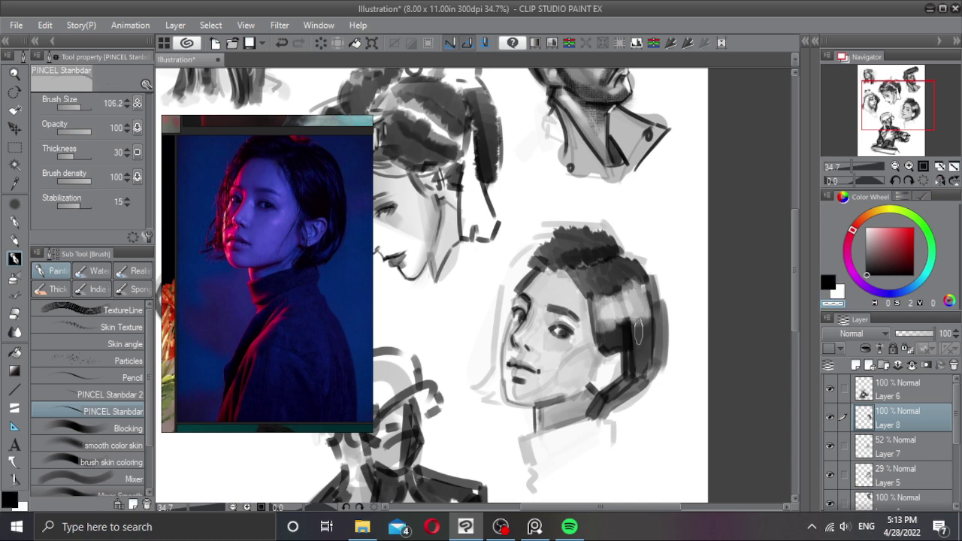
key(])
drag(543, 249, 577, 229)
Step: Redraw the far face contour from cheek to chin with brush sizes 39.8 and 27.6, and mark the inner ear
key(c)
mouse_move(534, 306)
mouse_down()
mouse_move(549, 309)
mouse_move(529, 320)
mouse_up()
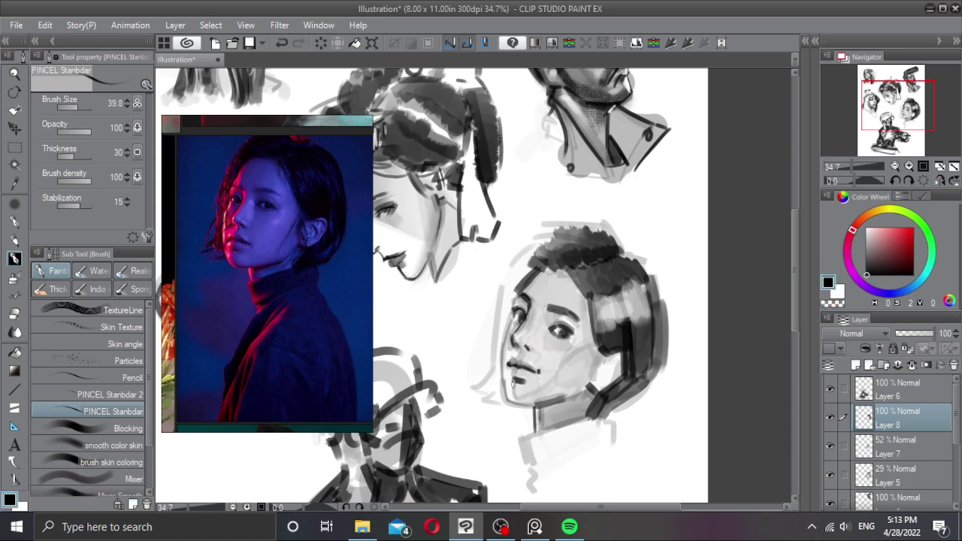
mouse_move(537, 388)
mouse_down()
mouse_move(543, 369)
mouse_move(492, 374)
mouse_up()
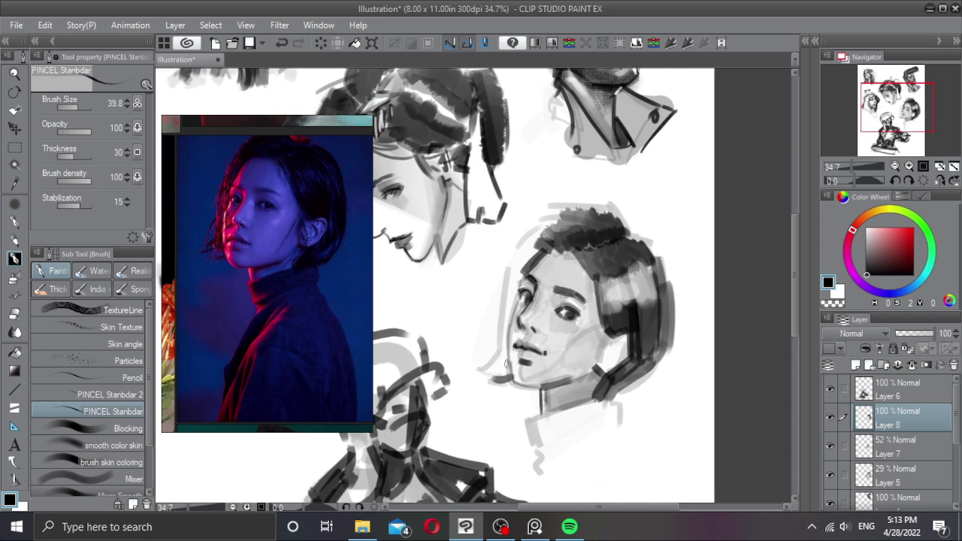
key(ctrl+z)
drag(511, 330, 514, 335)
mouse_move(518, 299)
mouse_down()
mouse_move(506, 339)
mouse_move(511, 364)
mouse_up()
key(ctrl+z)
drag(508, 326, 508, 380)
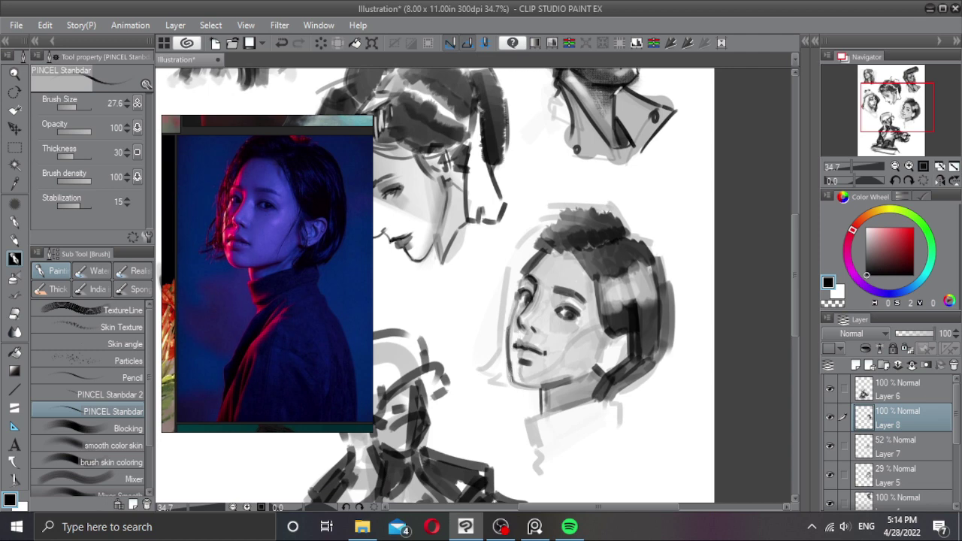
drag(517, 303, 508, 326)
drag(606, 359, 610, 361)
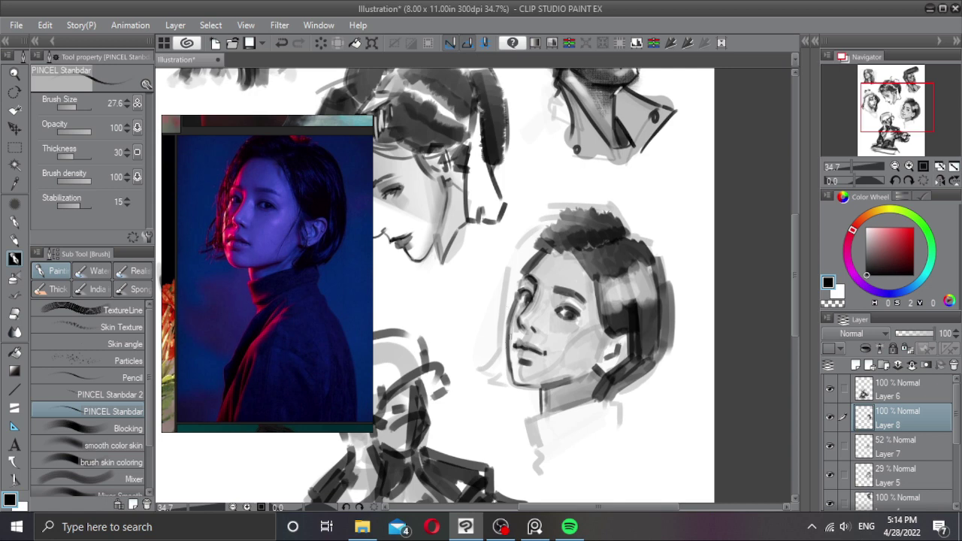
Step: Draw the thin front hair strands falling beside the far cheek and curling outward at the tips, starting with the 27.6 brush
mouse_move(503, 272)
mouse_down()
mouse_move(499, 344)
mouse_move(470, 355)
mouse_up()
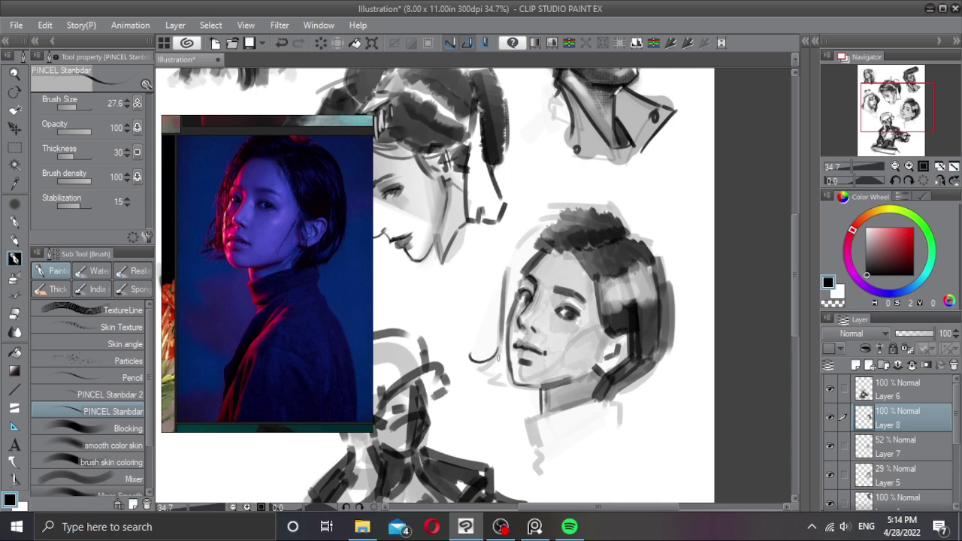
key(ctrl+z)
mouse_move(502, 345)
mouse_down()
mouse_move(481, 363)
mouse_move(503, 372)
mouse_up()
mouse_move(575, 209)
mouse_down()
mouse_move(537, 216)
mouse_move(515, 329)
mouse_up()
key(ctrl+z)
mouse_move(522, 267)
mouse_down()
mouse_move(510, 343)
mouse_move(506, 300)
mouse_move(488, 337)
mouse_up()
key(ctrl+z)
key([)
mouse_move(514, 261)
mouse_down()
mouse_move(506, 315)
mouse_move(511, 296)
mouse_up()
Step: Darken the crown and parting of the hair, then pull dark streaks down over the side with the 43.3 brush
mouse_move(537, 248)
mouse_down()
mouse_move(513, 286)
mouse_move(516, 248)
mouse_move(561, 212)
mouse_move(549, 238)
mouse_move(573, 223)
mouse_move(606, 224)
mouse_move(578, 255)
mouse_move(609, 262)
mouse_move(635, 248)
mouse_up()
key(])
key(])
key(])
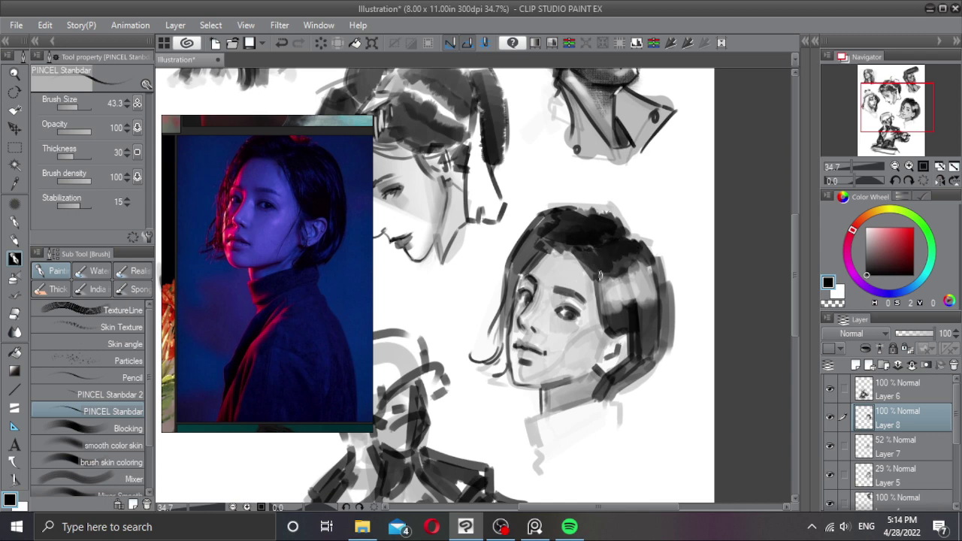
drag(600, 276, 647, 262)
mouse_move(607, 303)
mouse_down()
mouse_move(642, 303)
mouse_move(657, 287)
mouse_move(620, 314)
mouse_up()
Step: Carve light streaks into the hair above and behind the ear using transparent color at brush size 43.3
key(c)
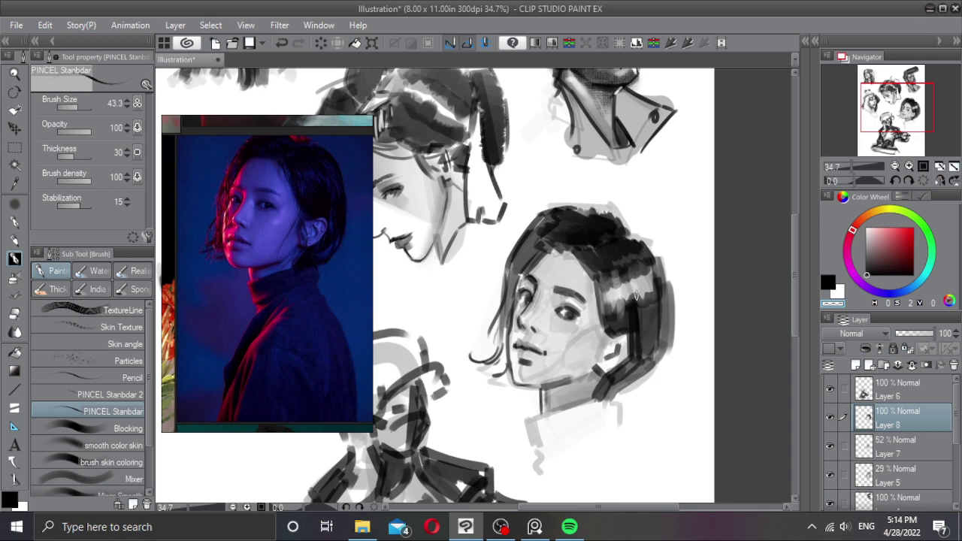
drag(631, 270, 640, 315)
drag(643, 263, 642, 320)
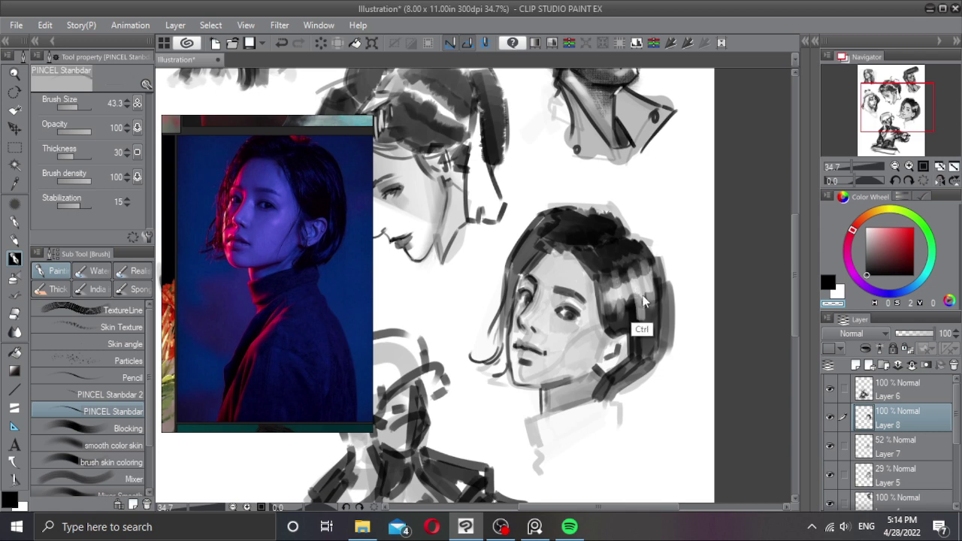
key(ctrl+z)
key(ctrl+z)
mouse_move(631, 265)
mouse_down()
mouse_move(641, 336)
mouse_move(650, 302)
mouse_up()
key(ctrl+z)
drag(642, 262, 647, 296)
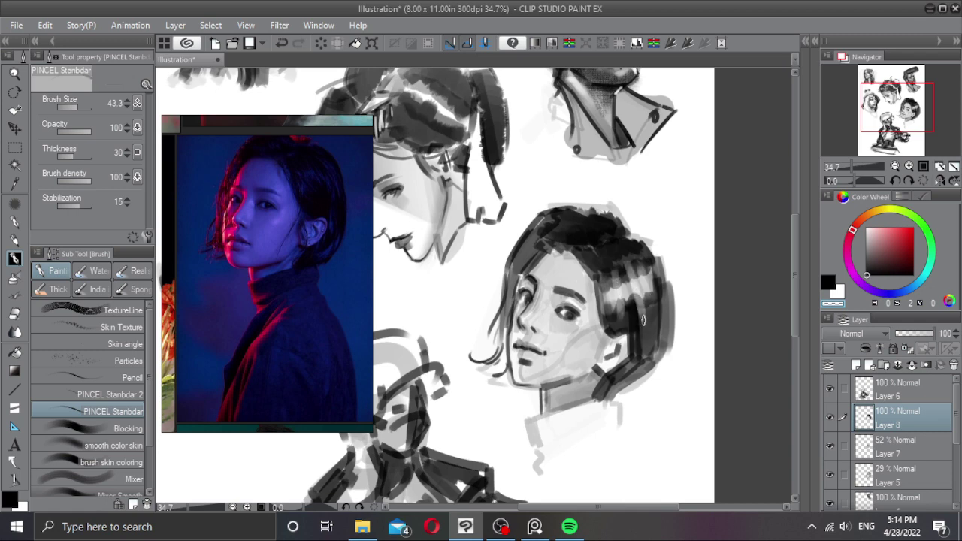
drag(644, 337, 632, 363)
Step: Outline the turtleneck collar with the 12.8 brush and fill it with dark tone using brush sizes up to 59.1
key(c)
mouse_move(564, 414)
mouse_down()
mouse_move(594, 397)
mouse_move(621, 426)
mouse_up()
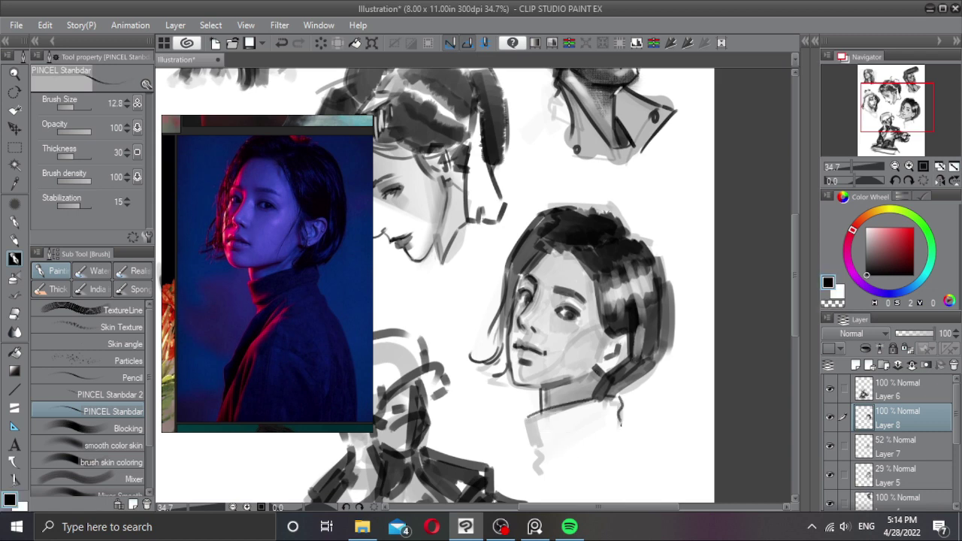
drag(532, 433, 539, 460)
mouse_move(537, 420)
mouse_down()
mouse_move(541, 455)
mouse_move(559, 432)
mouse_up()
mouse_move(544, 419)
mouse_down()
mouse_move(599, 399)
mouse_move(540, 422)
mouse_move(569, 427)
mouse_move(560, 442)
mouse_move(615, 428)
mouse_move(614, 403)
mouse_move(550, 457)
mouse_move(543, 413)
mouse_move(554, 446)
mouse_up()
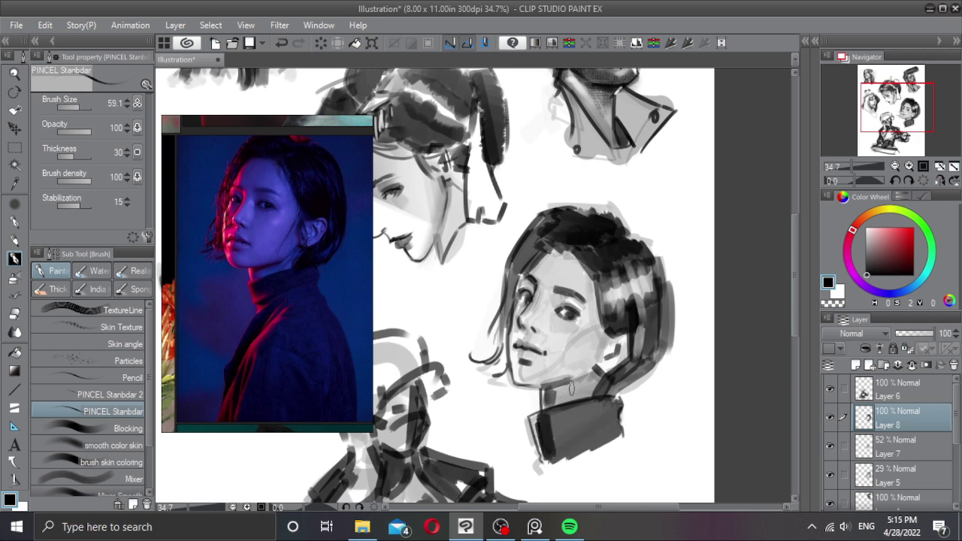
Step: Undo the stray chin stroke and shade the side of the nose up to the far eye with the 32.3 brush
mouse_move(532, 371)
mouse_down()
mouse_move(525, 361)
mouse_move(524, 384)
mouse_up()
scroll(523, 368, up, 1)
key(ctrl+z)
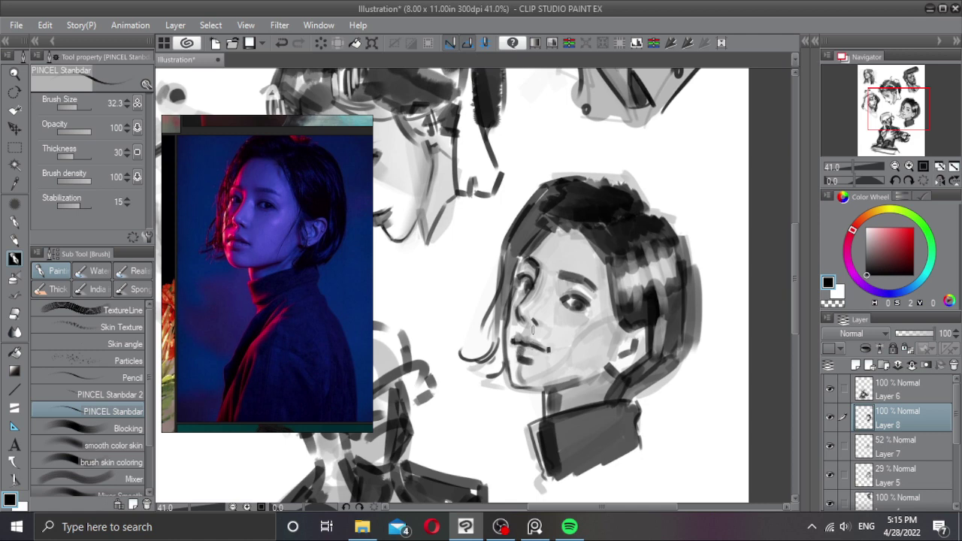
mouse_move(528, 321)
mouse_down()
mouse_move(521, 340)
mouse_move(539, 283)
mouse_up()
key(ctrl+z)
drag(522, 317, 549, 276)
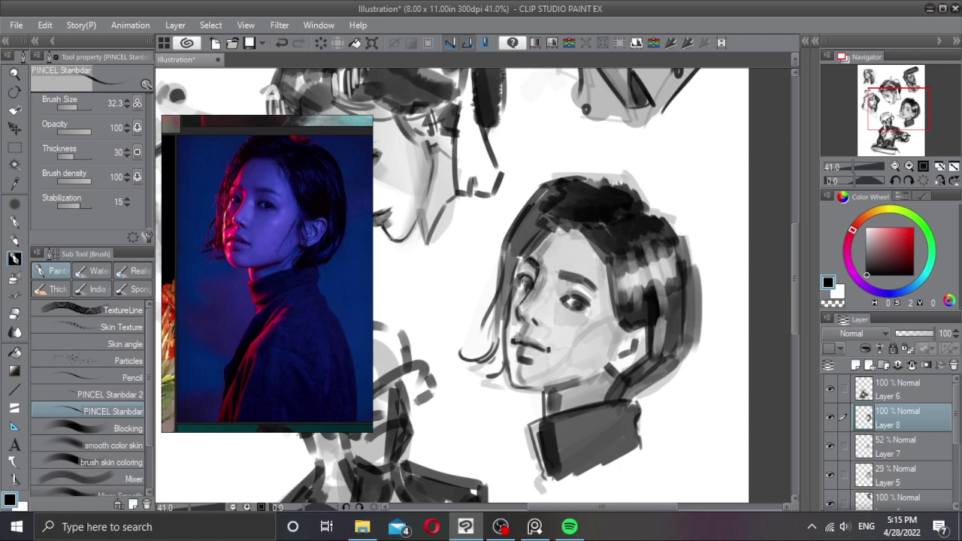
Step: Add shading beneath the near eye and darken the hair behind the ear with the brush enlarged to 54.4
mouse_move(522, 292)
mouse_down()
mouse_move(515, 315)
mouse_move(581, 324)
mouse_up()
key(bracketright)
key(bracketright)
key(ctrl+z)
key(bracketright)
key(bracketright)
key(bracketright)
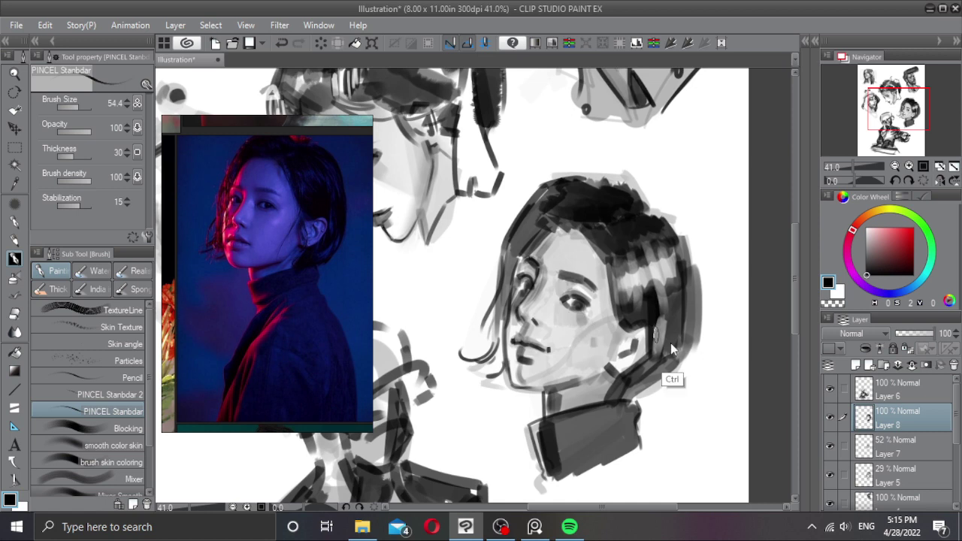
click(830, 419)
key(ctrl+e)
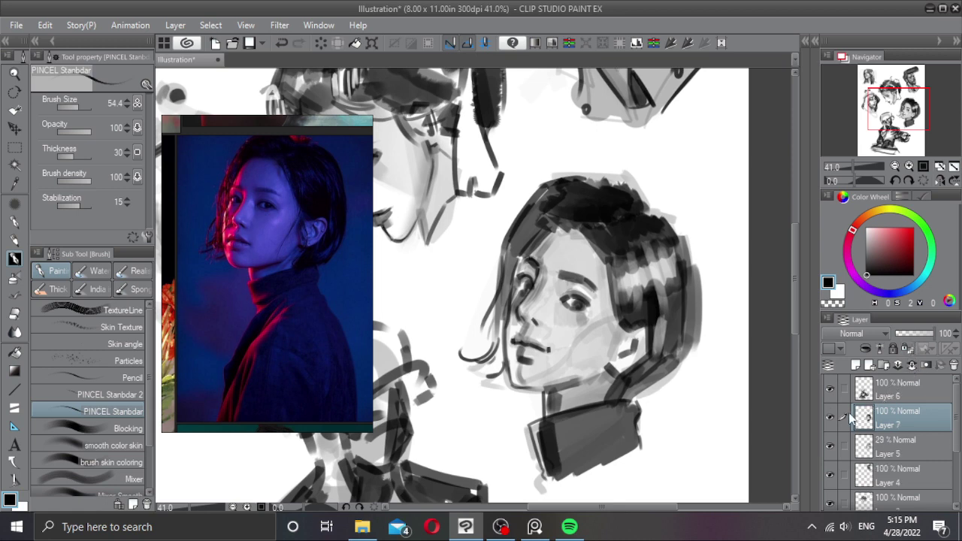
key(ctrl)
key(ctrl+z)
Step: Set Layer 7's opacity to 29% and merge Layer 8 down into it
click(870, 442)
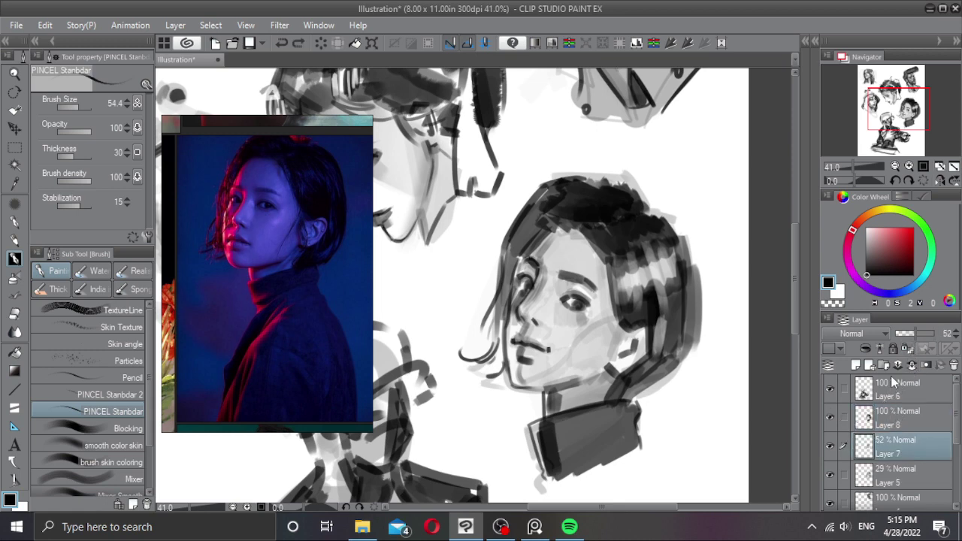
click(906, 333)
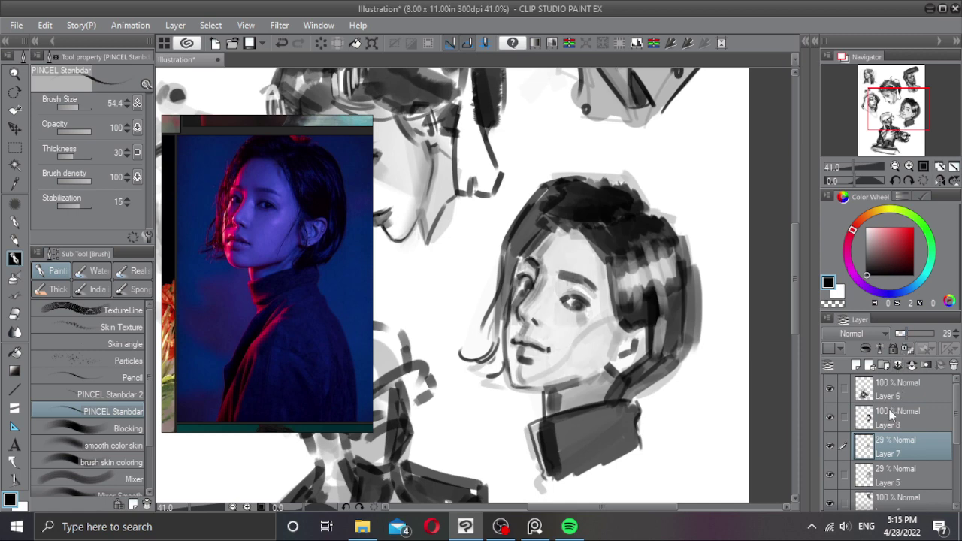
click(892, 418)
click(912, 365)
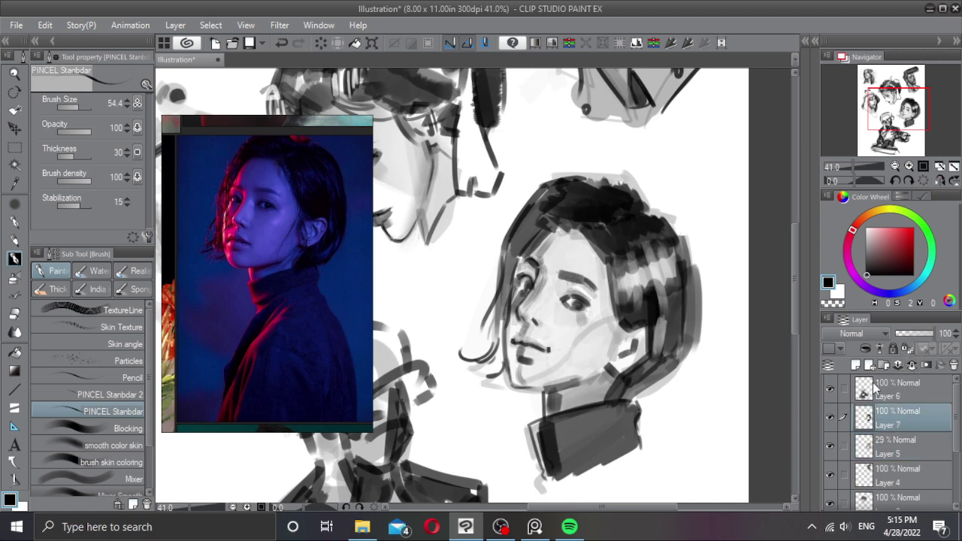
Step: Merge Layer 7 down into Layer 5, toggling the portrait layer's visibility to check its contents
click(830, 417)
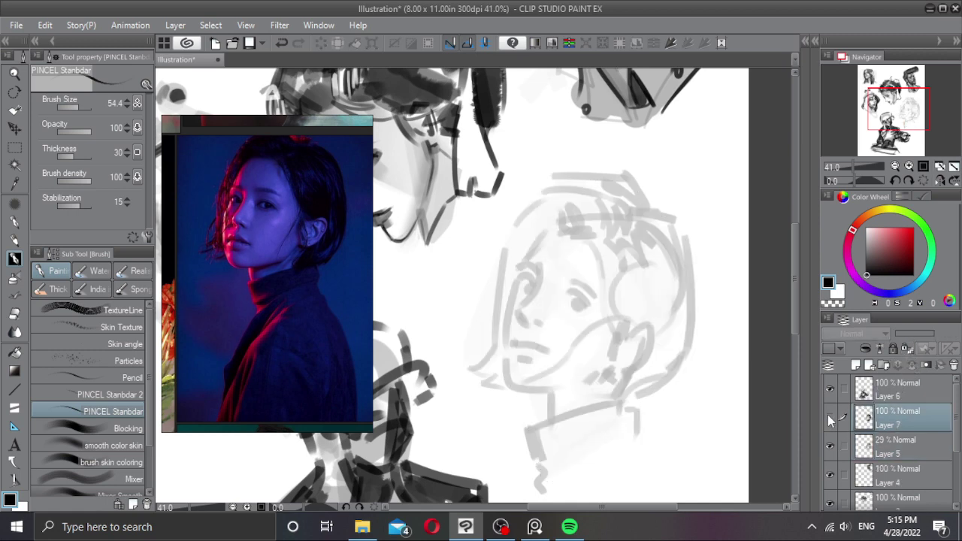
click(830, 417)
click(911, 366)
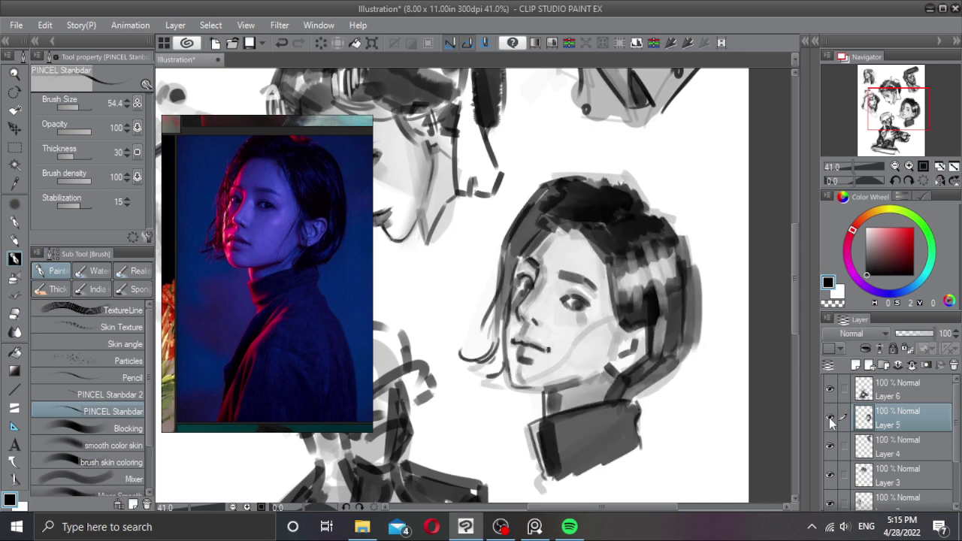
click(829, 417)
click(829, 417)
scroll(565, 291, up, 1)
scroll(564, 291, down, 3)
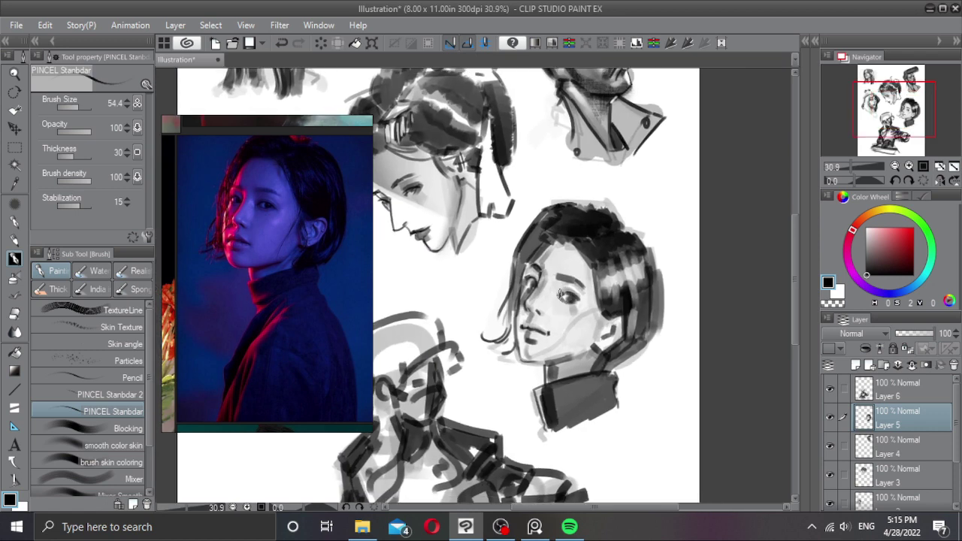
Step: Switch to the G-pen at size 112.8 and try a transparent stroke along the far side of the face
key(c)
mouse_move(590, 275)
mouse_down()
mouse_move(592, 287)
mouse_move(541, 308)
mouse_up()
key(p)
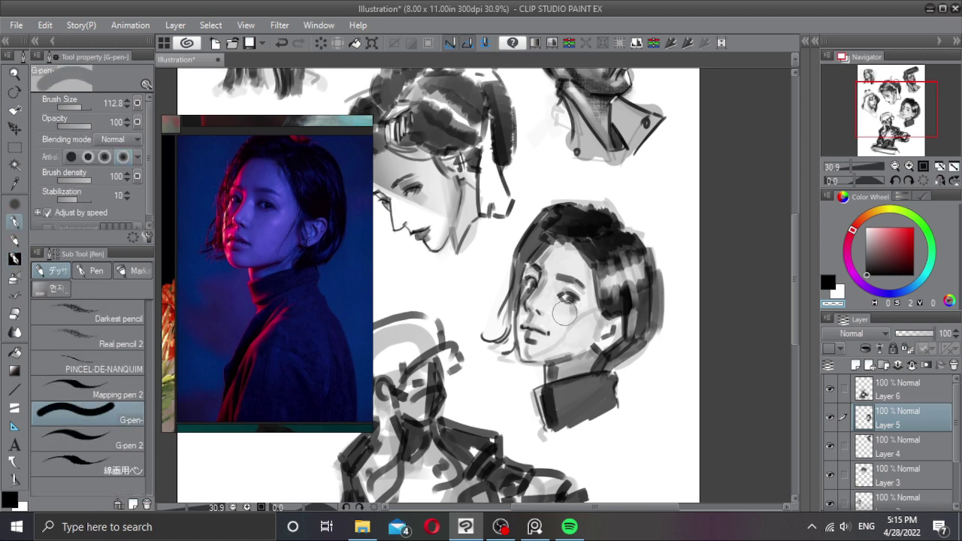
drag(547, 236, 527, 321)
key(ctrl+z)
key(c)
Step: Paint a flat tone over the whole head on a new layer, set its opacity to 27%, and merge it into Layer 5
click(856, 365)
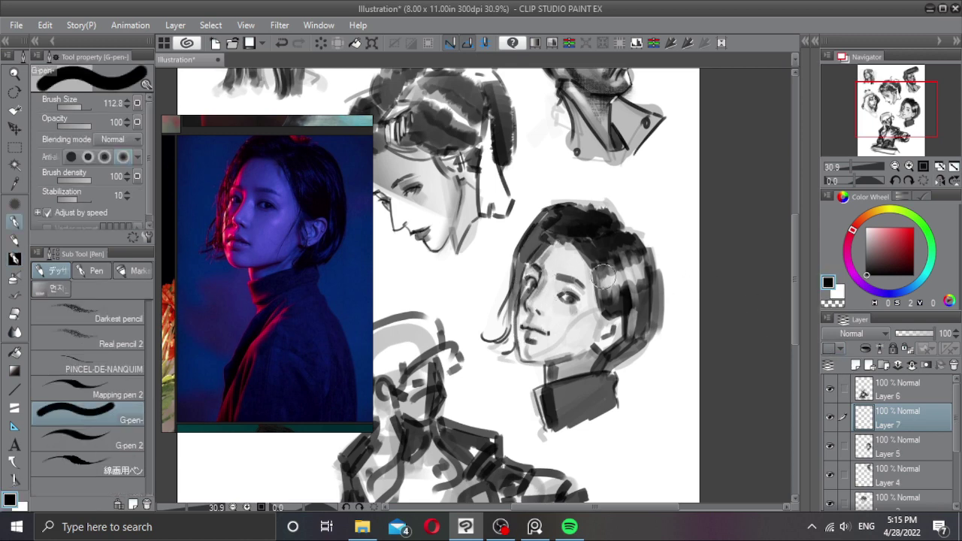
mouse_move(545, 234)
mouse_down()
mouse_move(521, 330)
mouse_move(526, 343)
mouse_move(553, 351)
mouse_move(585, 338)
mouse_move(566, 366)
mouse_move(557, 362)
mouse_move(553, 389)
mouse_move(567, 408)
mouse_move(592, 366)
mouse_move(574, 408)
mouse_move(598, 396)
mouse_move(610, 325)
mouse_move(594, 378)
mouse_move(600, 398)
mouse_move(612, 333)
mouse_move(613, 345)
mouse_move(644, 319)
mouse_move(611, 244)
mouse_move(575, 219)
mouse_move(549, 274)
mouse_move(552, 251)
mouse_move(562, 335)
mouse_move(578, 324)
mouse_move(603, 266)
mouse_move(616, 263)
mouse_move(629, 312)
mouse_move(643, 318)
mouse_move(644, 261)
mouse_move(594, 215)
mouse_move(530, 257)
mouse_up()
click(907, 331)
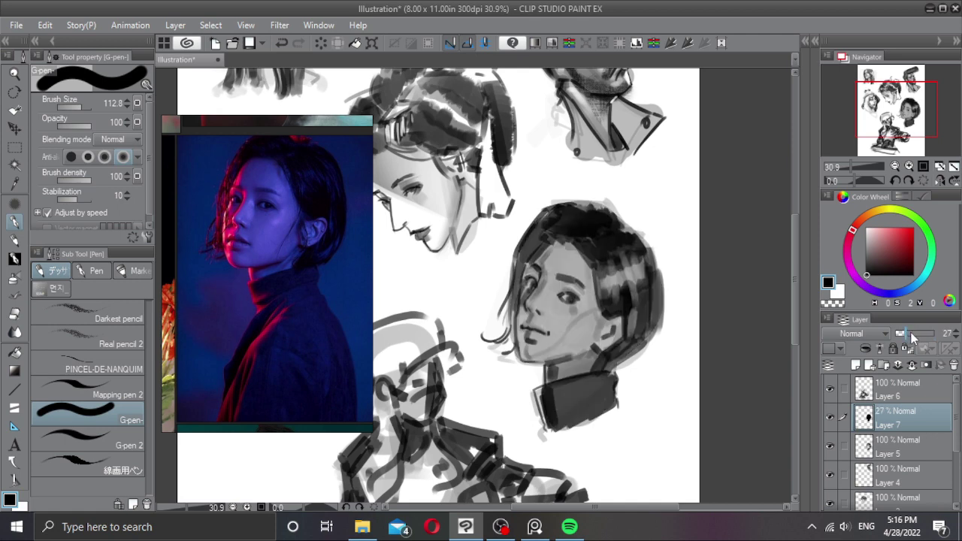
click(911, 365)
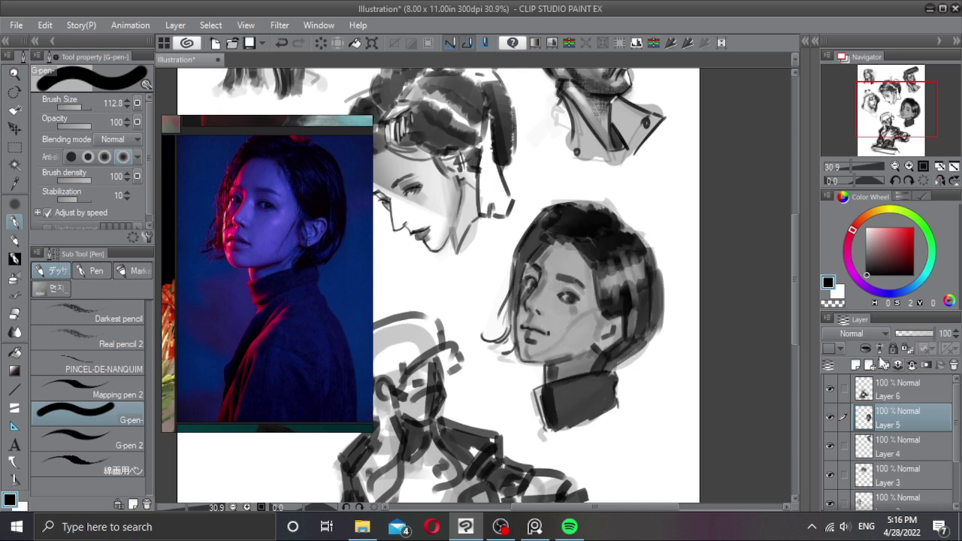
Step: Return to the PINCEL Stanbdar brush and carve a rim light along the far temple with transparent color at size 12.3
scroll(560, 330, up, 3)
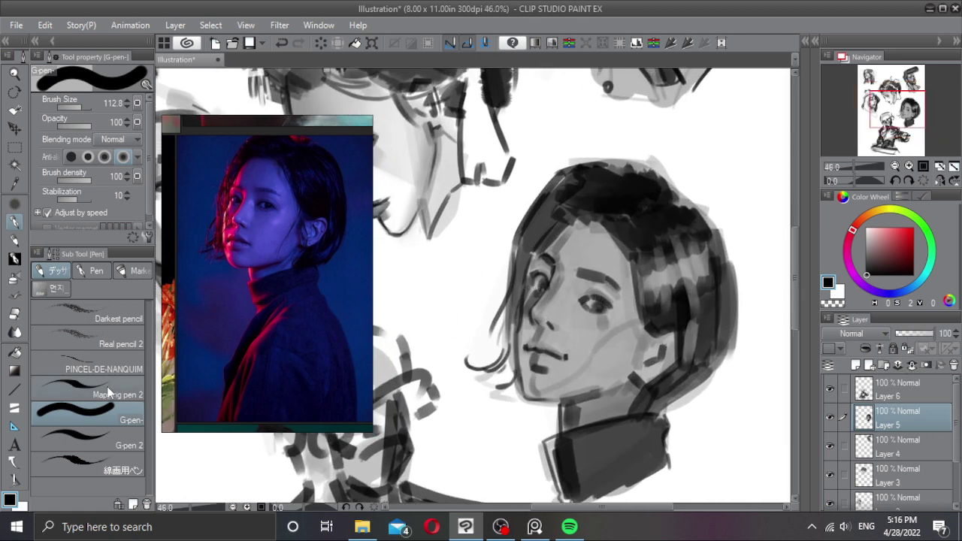
key(p)
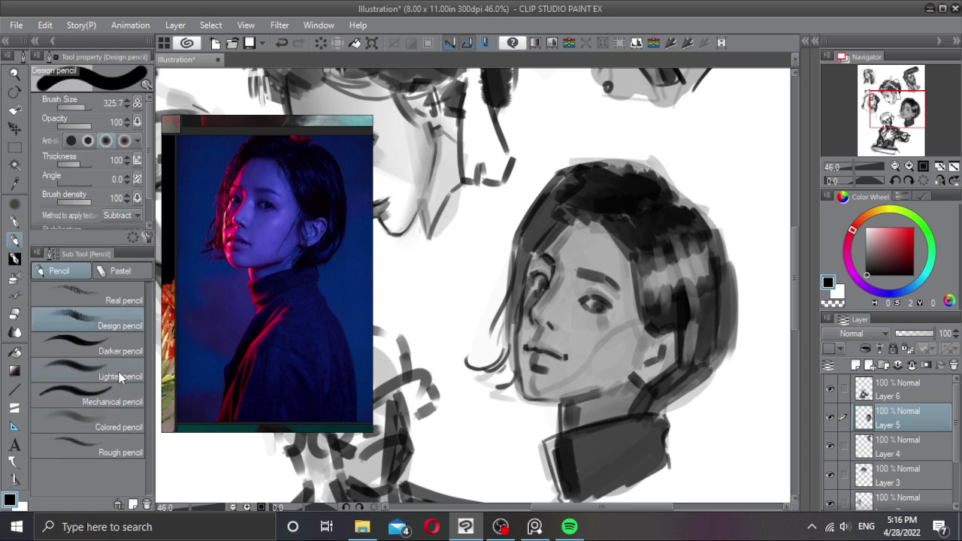
key(b)
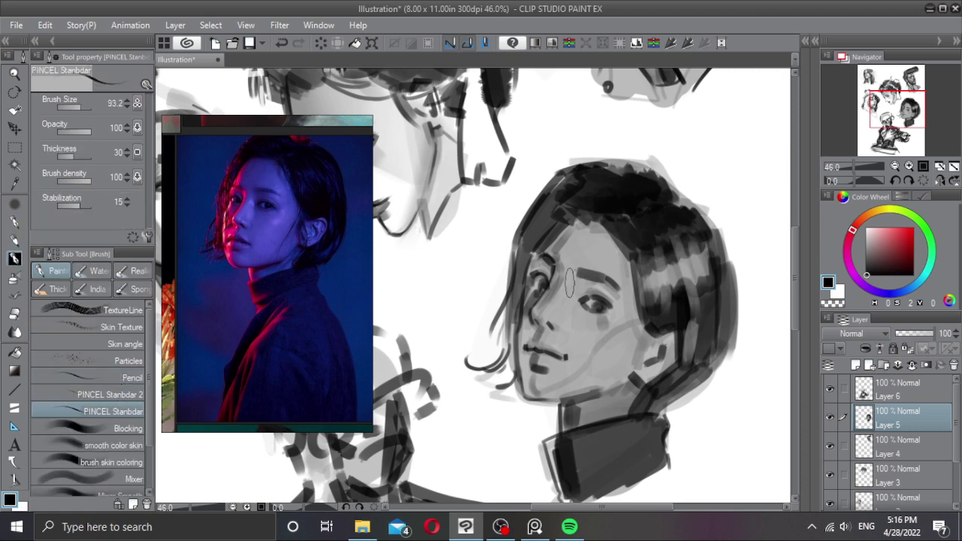
drag(549, 268, 544, 262)
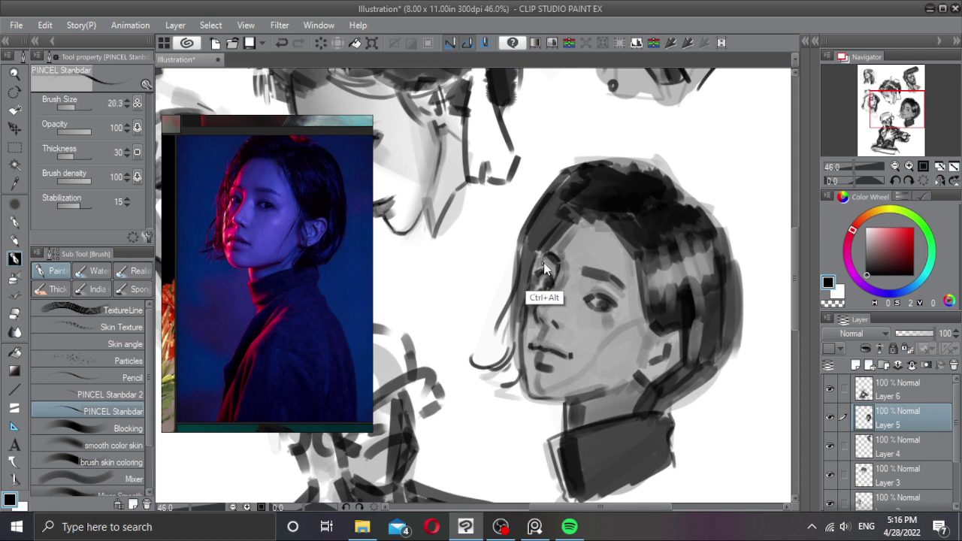
key(c)
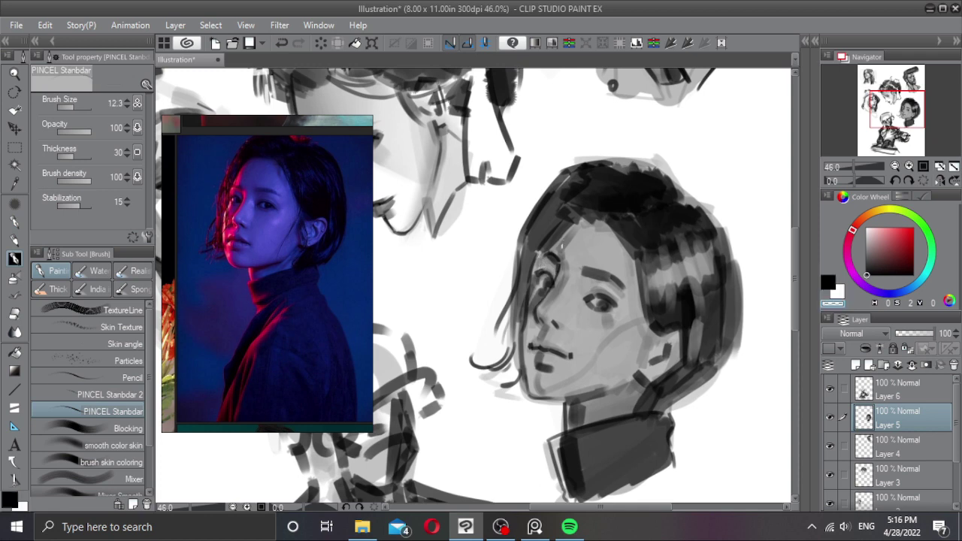
drag(551, 251, 564, 227)
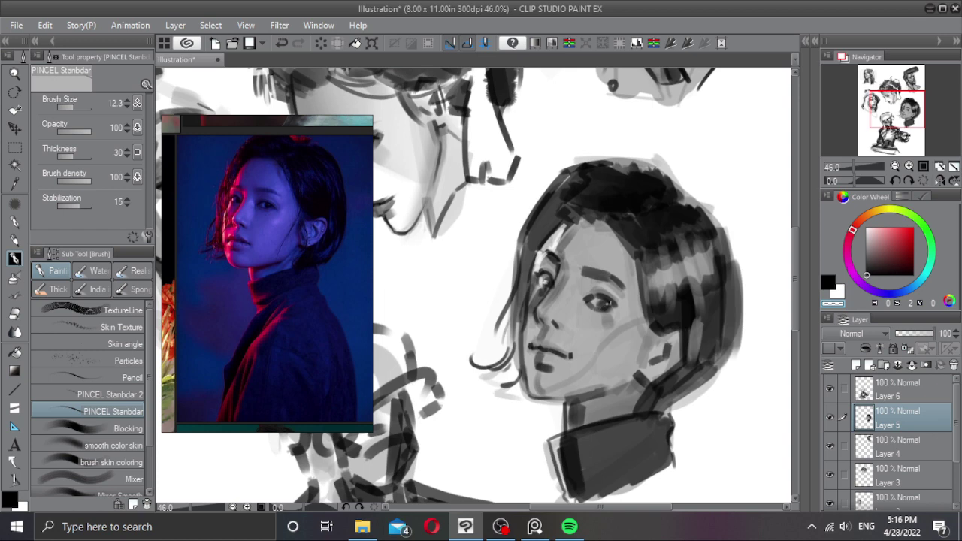
Step: Carve a rim light down the far cheek's edge with transparent PINCEL Stanbdar strokes at size 12.3
scroll(553, 281, up, 1)
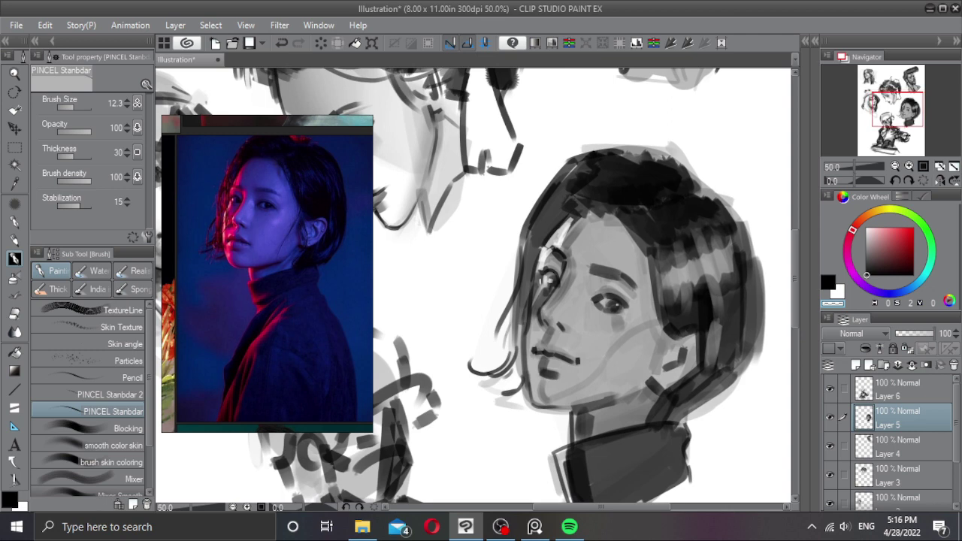
drag(542, 275, 539, 294)
key(ctrl+z)
drag(532, 302, 526, 335)
drag(531, 302, 527, 347)
key(ctrl+z)
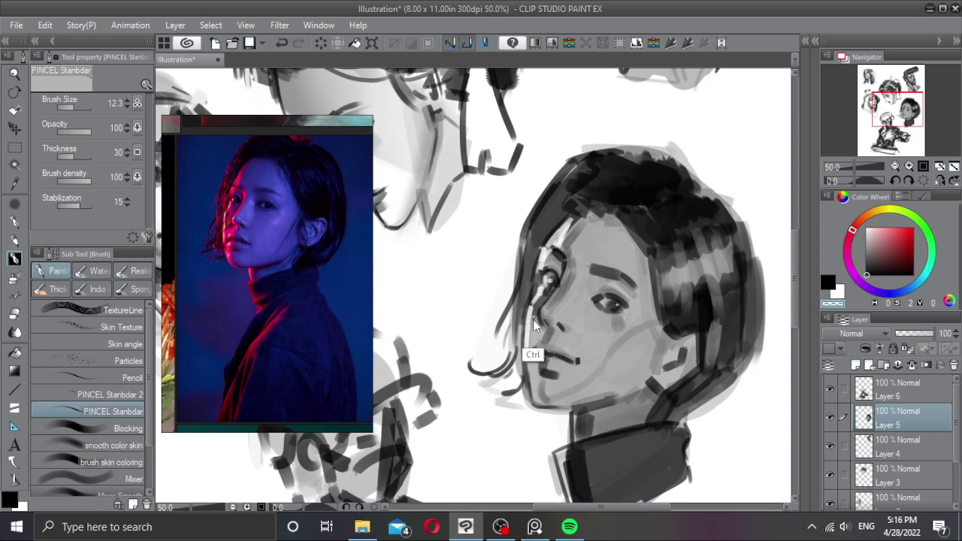
drag(532, 302, 530, 325)
key(ctrl+z)
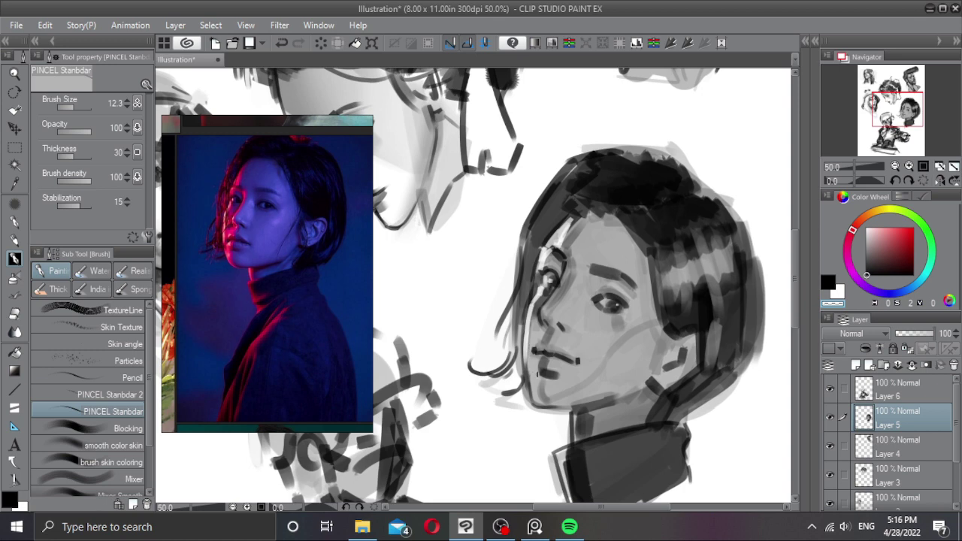
Step: Extend the transparent rim light around the chin and beside the far corner of the lips
drag(528, 376, 537, 405)
key(ctrl+z)
key(ctrl+z)
drag(545, 359, 540, 368)
key(ctrl+z)
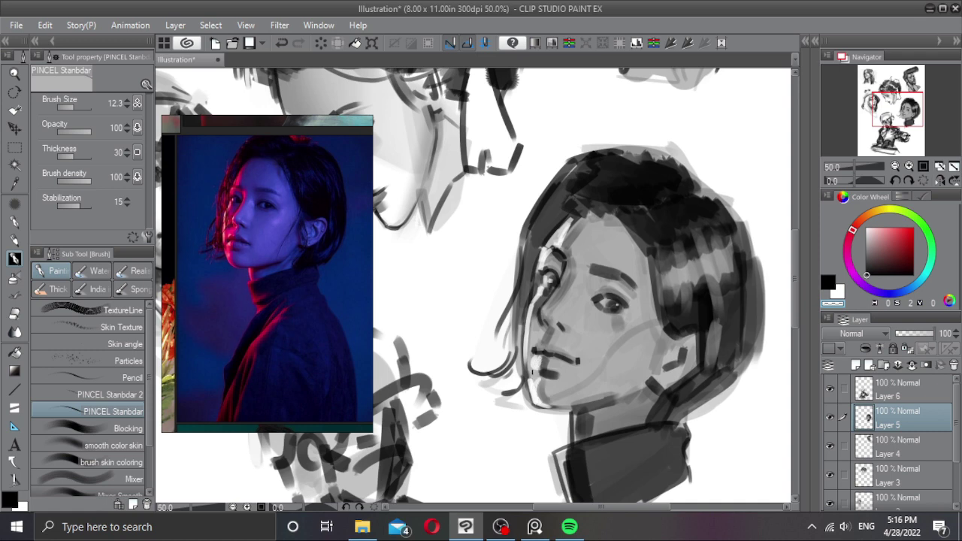
mouse_move(530, 371)
mouse_down()
mouse_move(529, 335)
mouse_move(528, 385)
mouse_up()
Step: Carve a thin transparent highlight from the inner far brow down the nose bridge to the nose tip
scroll(545, 331, up, 3)
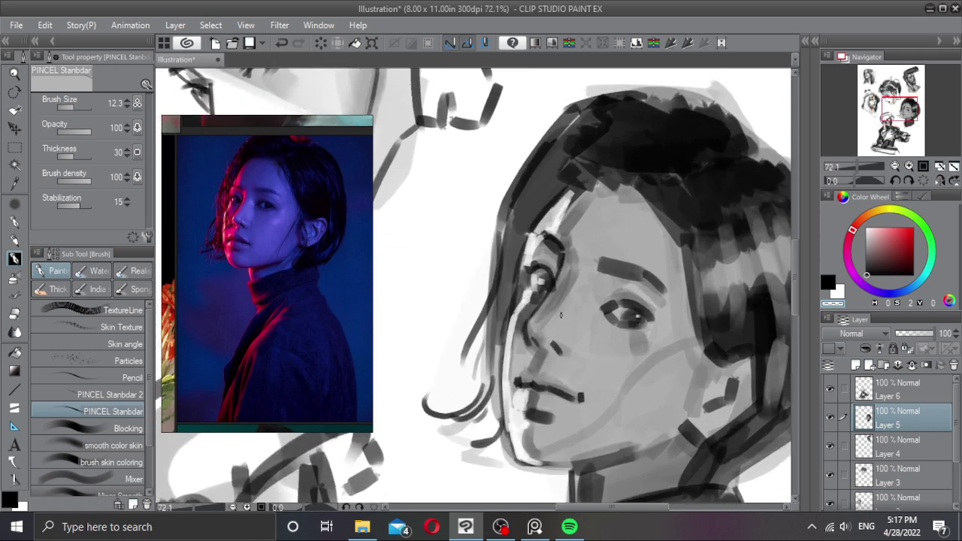
mouse_move(565, 263)
mouse_down()
mouse_move(570, 249)
mouse_move(534, 316)
mouse_up()
key(ctrl+z)
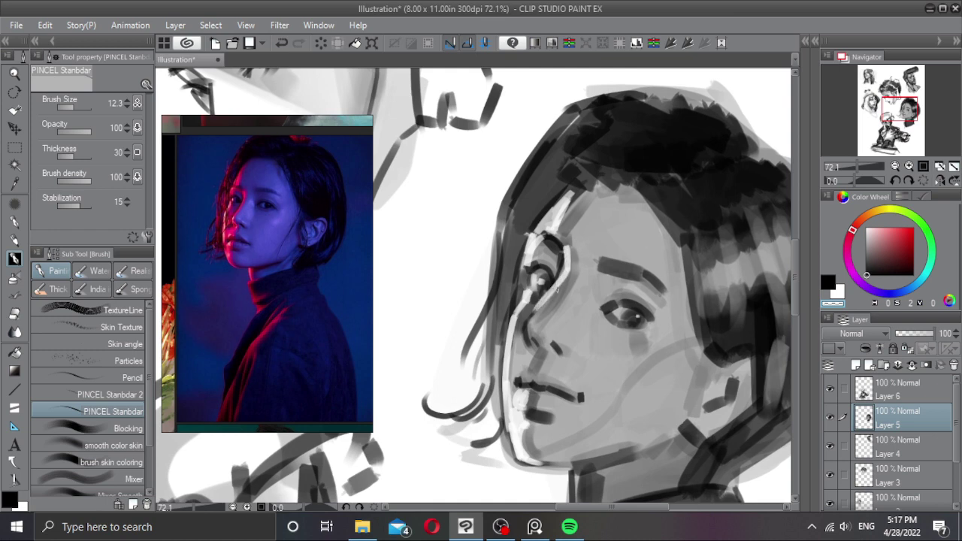
key(ctrl+z)
drag(568, 266, 535, 316)
key(ctrl+z)
drag(569, 267, 526, 324)
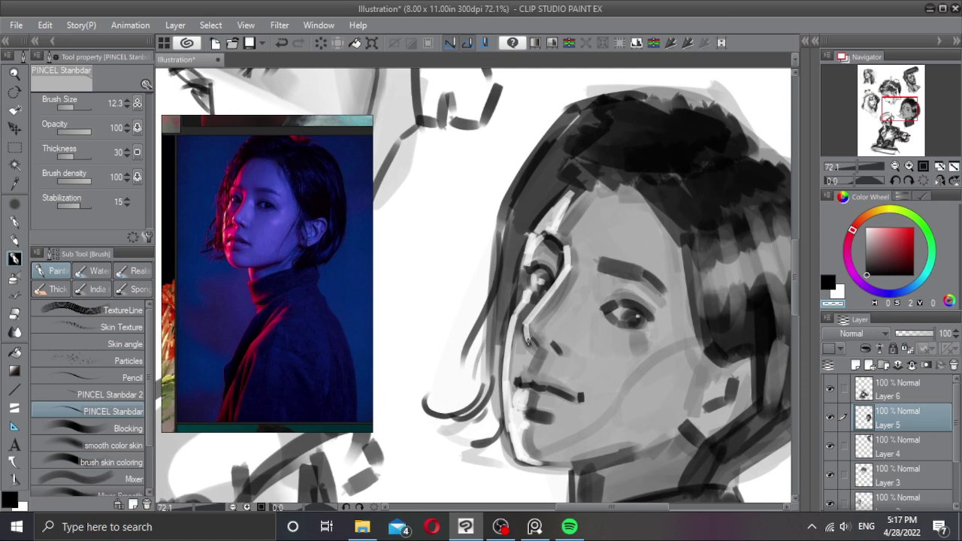
Step: Continue the highlight from the nose tip to the upper lip, lightening the patch beneath the nose at brush size 20.0
scroll(530, 327, up, 1)
scroll(539, 335, up, 1)
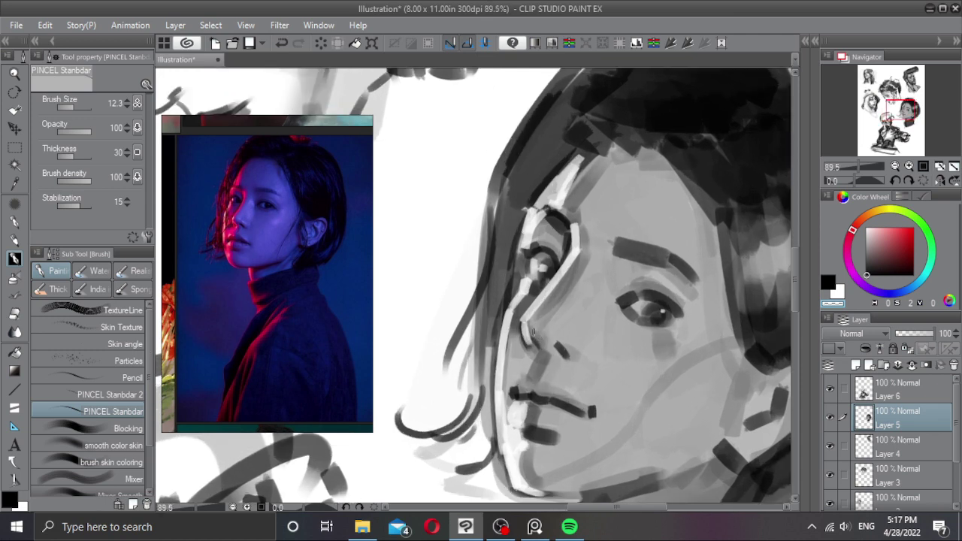
mouse_move(526, 329)
mouse_down()
mouse_move(538, 349)
mouse_move(517, 385)
mouse_up()
key(ctrl+z)
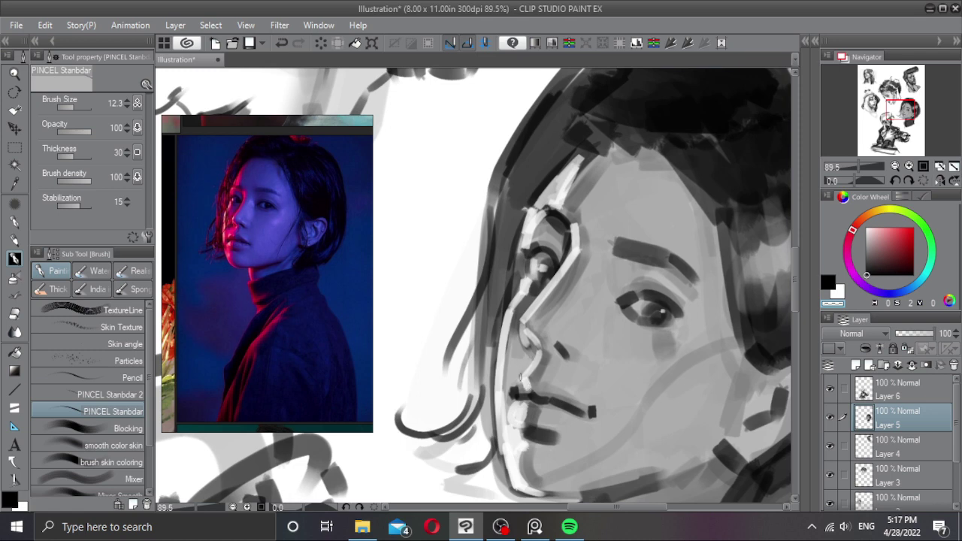
drag(514, 367, 512, 369)
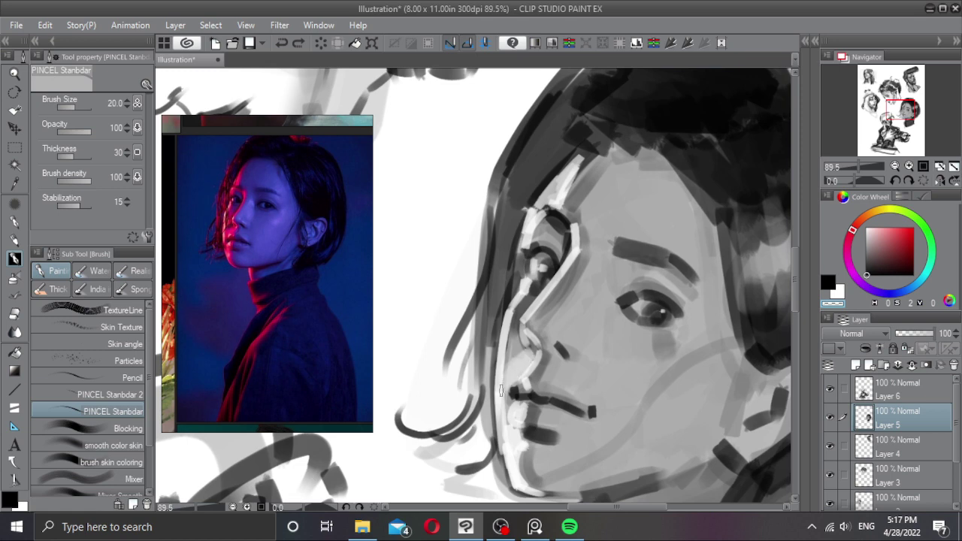
drag(529, 369, 532, 374)
drag(558, 368, 531, 371)
drag(590, 357, 551, 352)
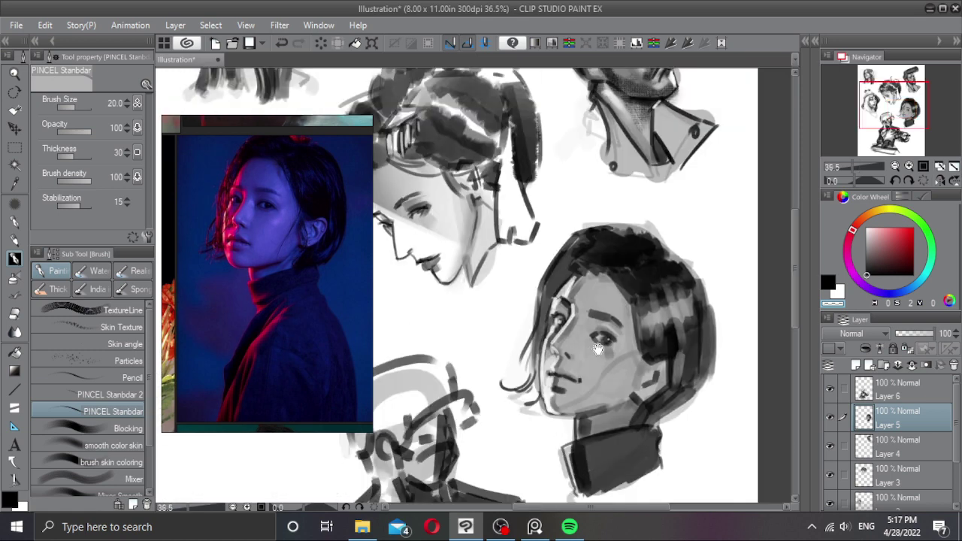
Step: Lighten the near cheek and try transparent strokes along the jaw, enlarging the brush to 47.3
scroll(575, 365, up, 2)
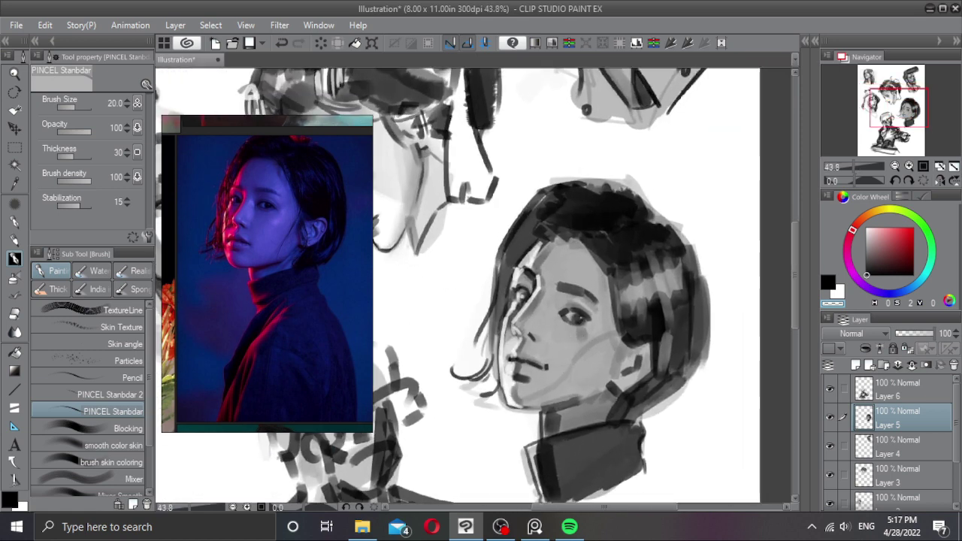
drag(560, 318, 555, 323)
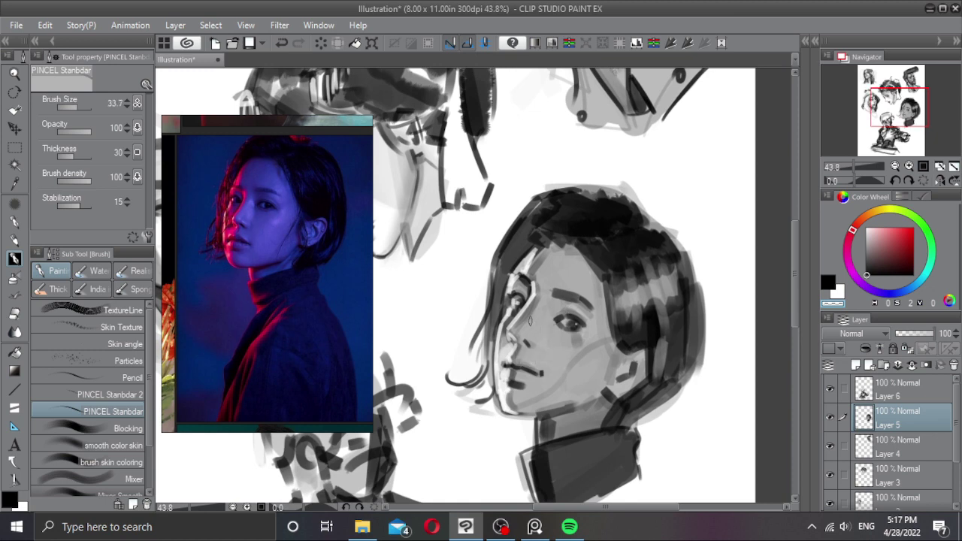
key(])
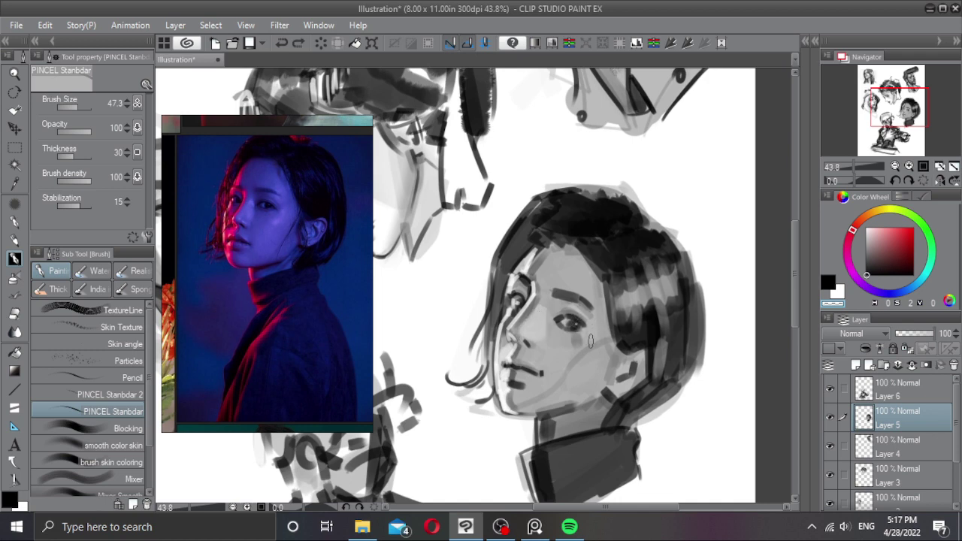
drag(585, 338, 589, 316)
drag(565, 377, 545, 387)
key(ctrl+z)
mouse_move(576, 358)
mouse_down()
mouse_move(527, 403)
mouse_move(540, 406)
mouse_up()
key(ctrl+z)
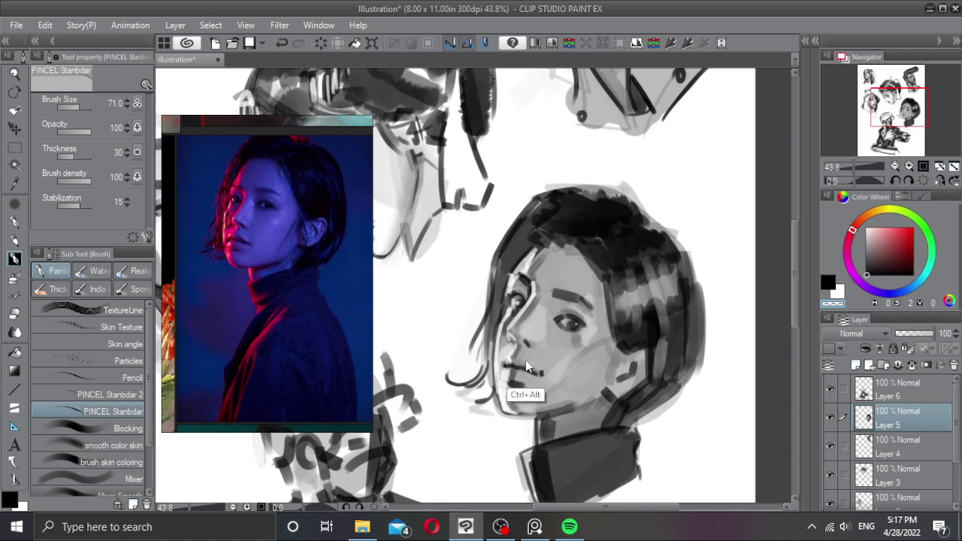
Step: Switch to black at brush size 72.4 and shade the forehead and the area around the near eye
mouse_move(524, 356)
mouse_down()
mouse_move(546, 372)
mouse_move(550, 346)
mouse_up()
key(c)
mouse_move(587, 305)
mouse_down()
mouse_move(579, 318)
mouse_move(574, 279)
mouse_move(547, 272)
mouse_move(578, 293)
mouse_move(536, 312)
mouse_up()
key(ctrl+z)
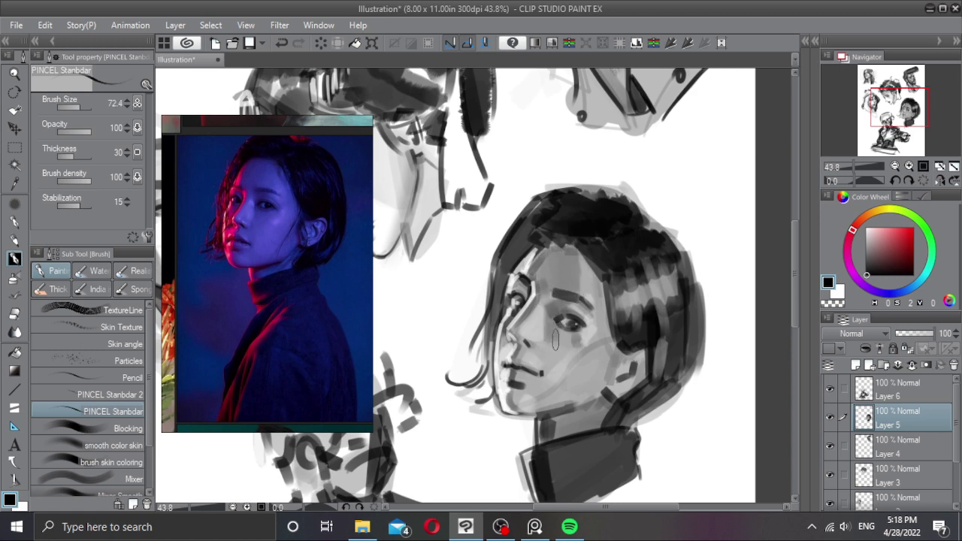
mouse_move(553, 304)
mouse_down()
mouse_move(552, 329)
mouse_move(577, 339)
mouse_up()
key(bracketleft)
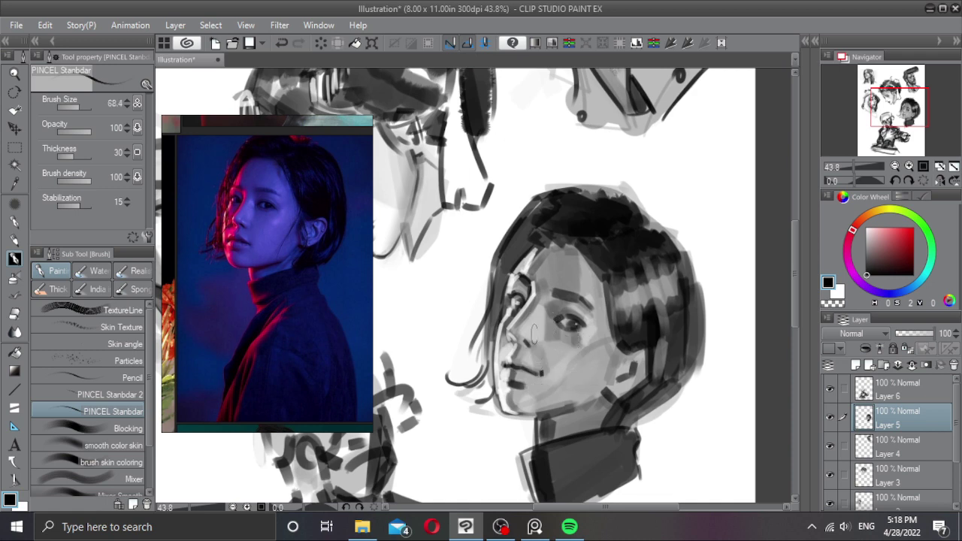
Step: Shade the side of the nose, the chin and the jaw underside with black, starting at brush size 68.4
drag(535, 335, 529, 343)
key(ctrl+z)
mouse_move(518, 386)
mouse_down()
mouse_move(568, 402)
mouse_move(594, 389)
mouse_up()
key(ctrl+z)
mouse_move(536, 411)
mouse_down()
mouse_move(611, 387)
mouse_move(618, 363)
mouse_move(595, 360)
mouse_move(615, 351)
mouse_move(596, 362)
mouse_move(603, 350)
mouse_move(573, 382)
mouse_up()
mouse_move(613, 348)
mouse_down()
mouse_move(587, 403)
mouse_move(554, 404)
mouse_move(611, 373)
mouse_up()
key(ctrl+z)
scroll(613, 383, down, 4)
scroll(610, 376, up, 3)
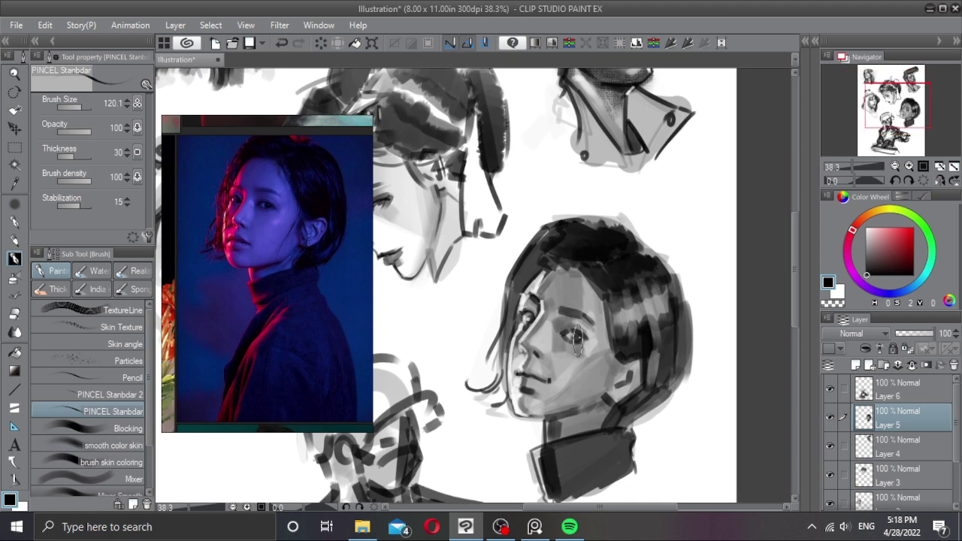
Step: Darken the lips with black at brush size 48.2 and return to transparent color
scroll(557, 360, up, 2)
drag(557, 361, 536, 360)
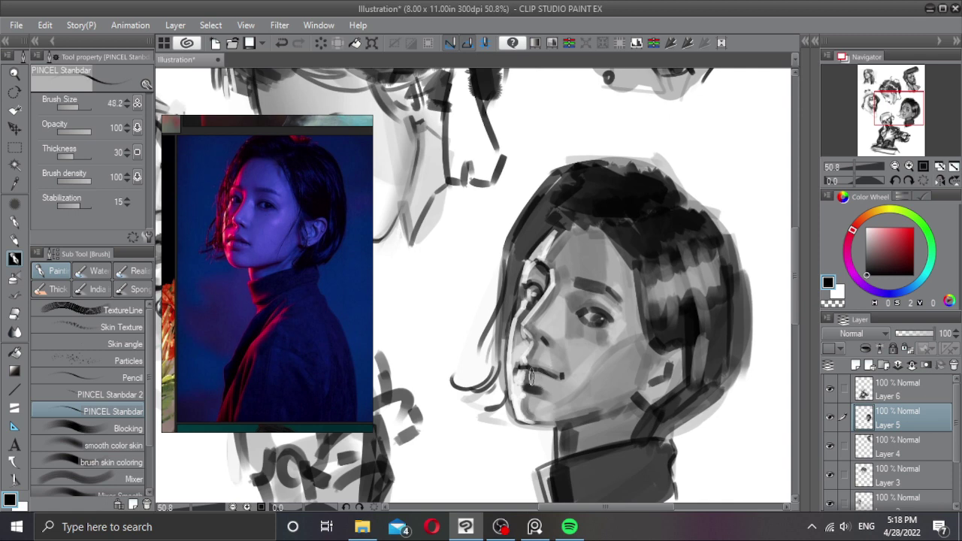
mouse_move(531, 376)
mouse_down()
mouse_move(559, 380)
mouse_move(538, 367)
mouse_up()
key(ctrl+z)
drag(539, 365, 558, 375)
key(c)
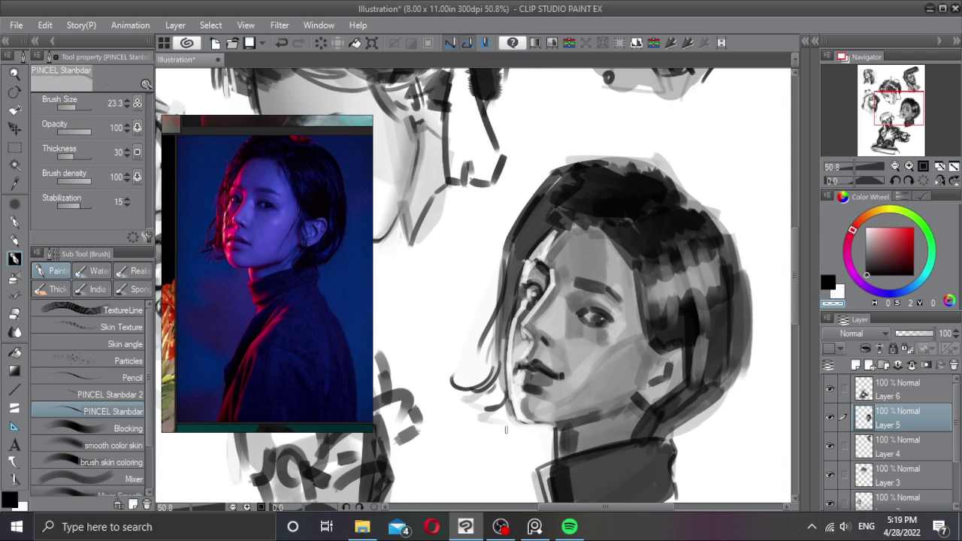
Step: Switch to the Mixer brush and toggle Layer 5's visibility to check its contents
scroll(505, 430, down, 3)
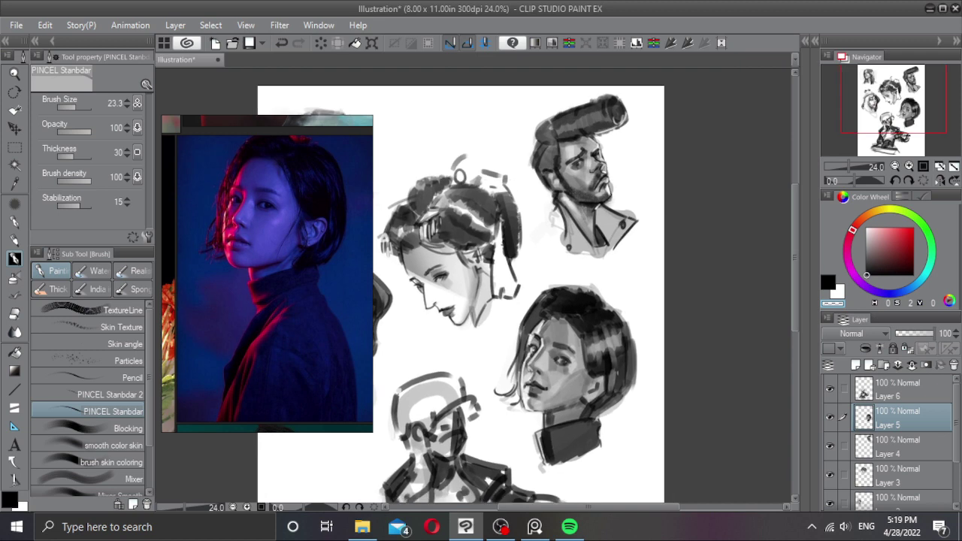
scroll(579, 359, up, 2)
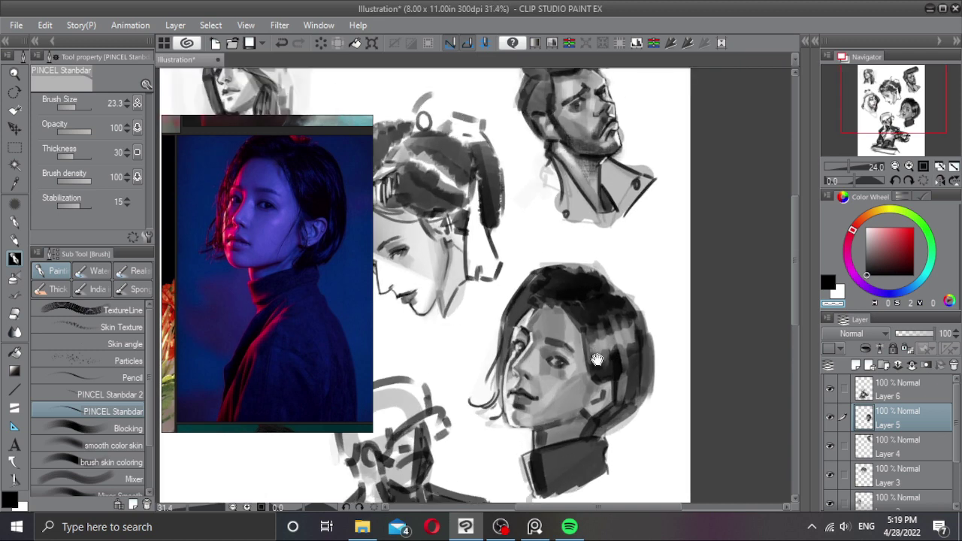
click(124, 478)
scroll(563, 315, up, 2)
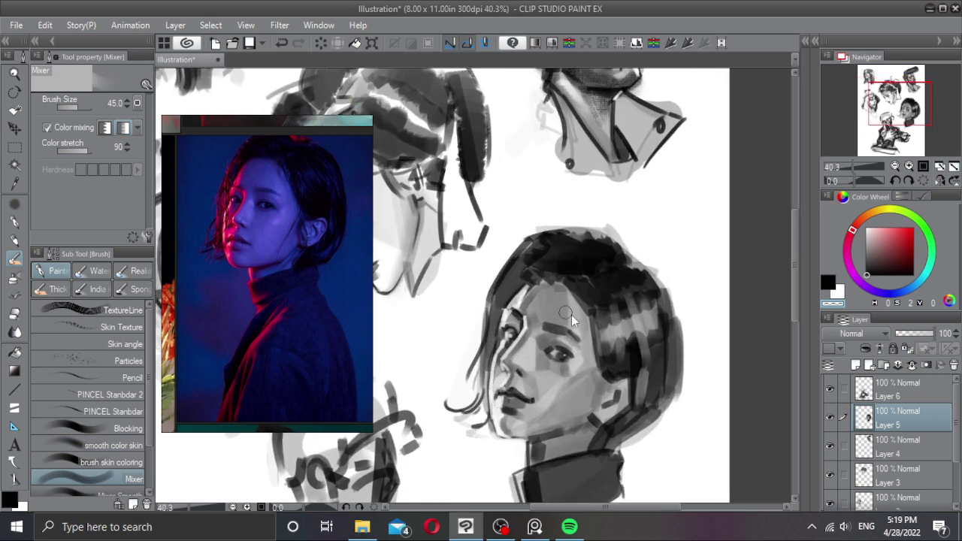
click(828, 415)
click(828, 414)
click(830, 418)
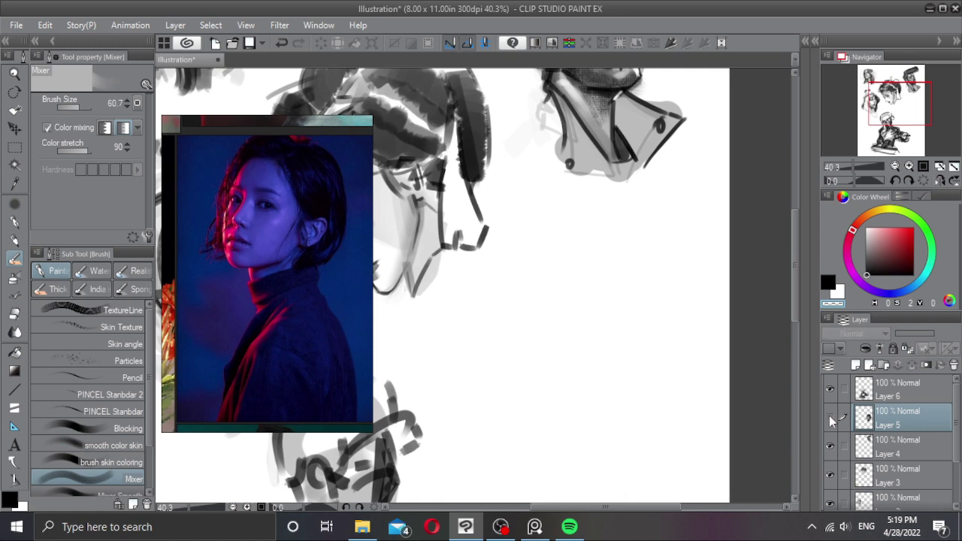
click(829, 418)
Step: Blend the forehead, nose side and under-eye tones with the Mixer, reducing its size from 65.3 to 43.4
mouse_move(545, 303)
mouse_down()
mouse_move(530, 299)
mouse_move(527, 309)
mouse_move(540, 303)
mouse_move(523, 346)
mouse_up()
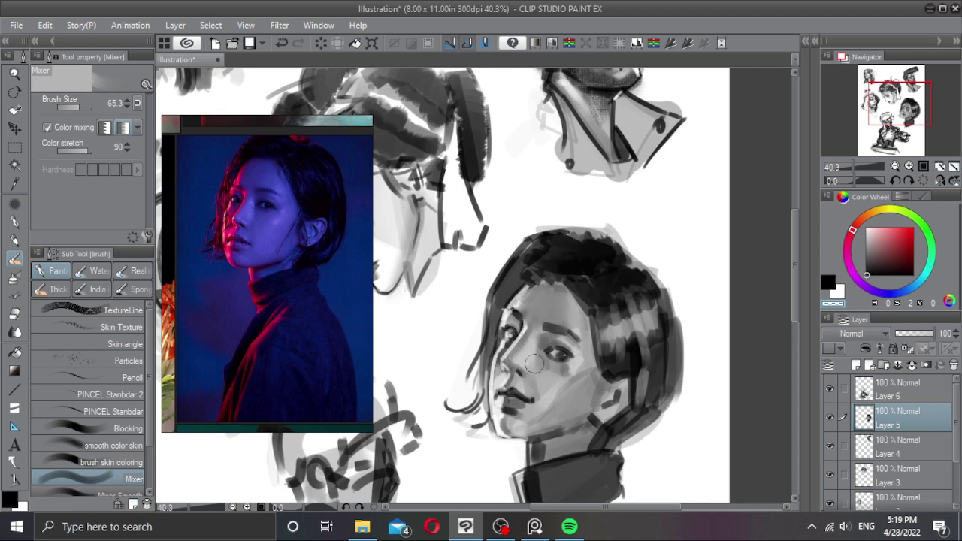
drag(544, 367, 540, 368)
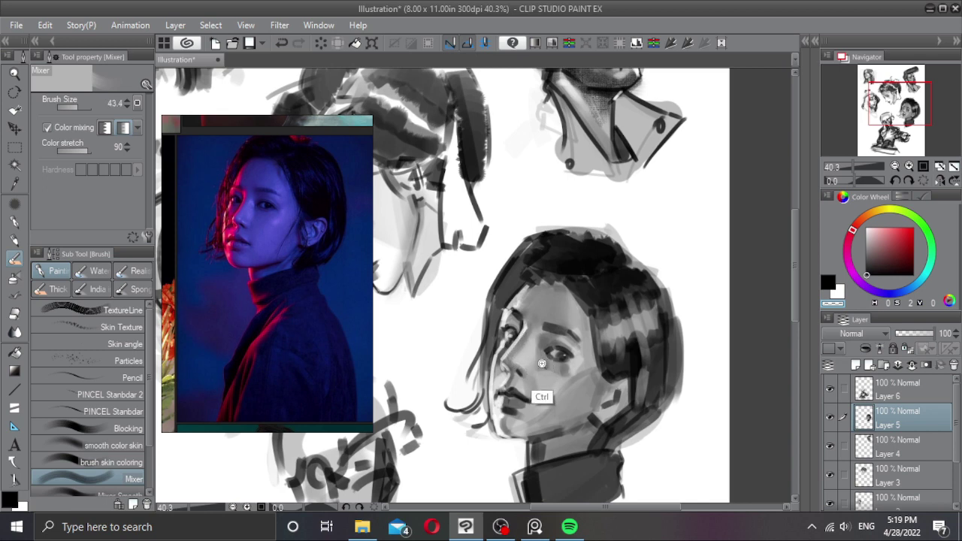
scroll(534, 362, up, 3)
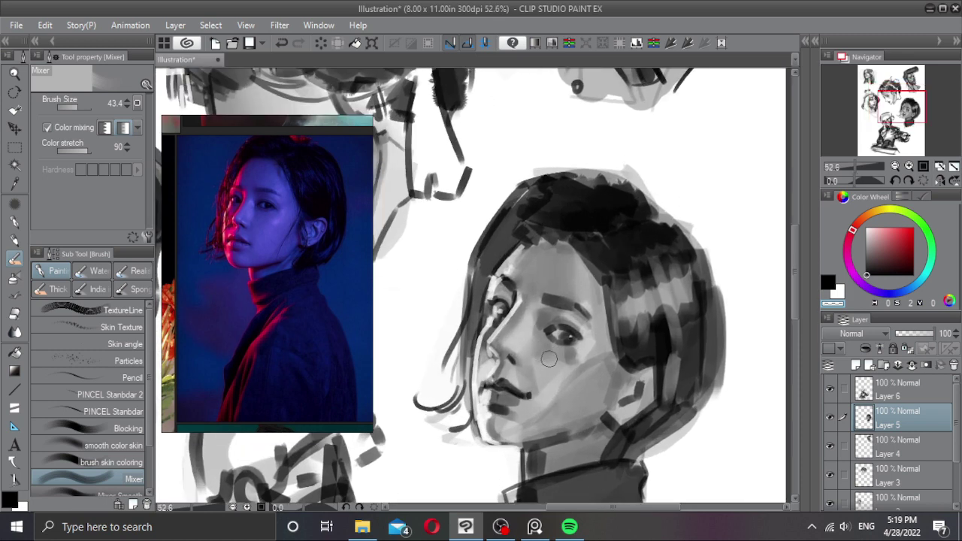
drag(569, 358, 572, 351)
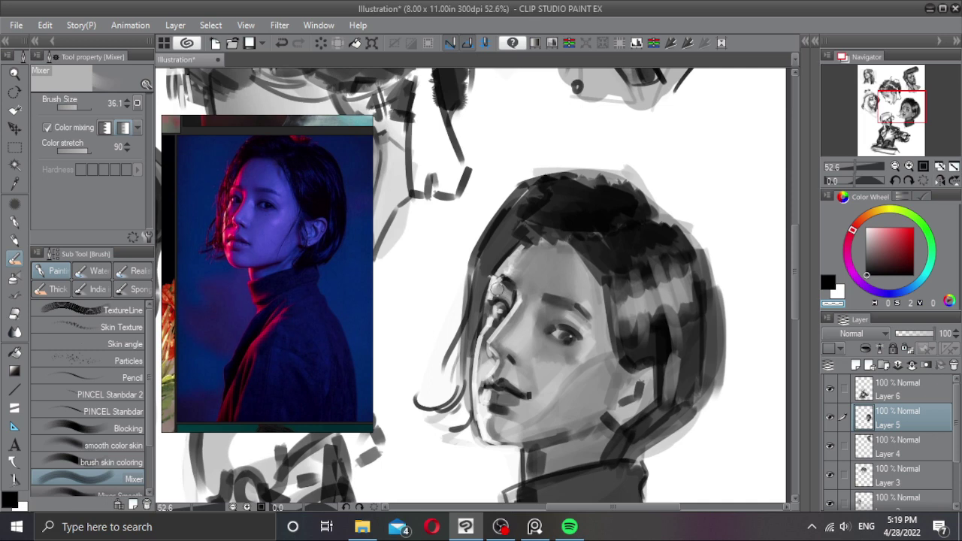
Step: Soften the rim light along the far temple, nose and mouth with the Mixer at size 36.1
drag(507, 276, 514, 258)
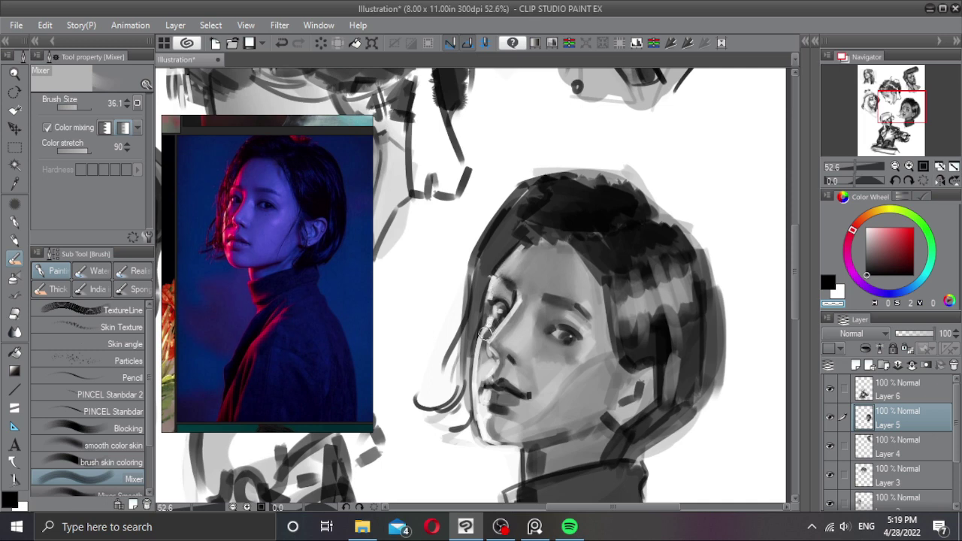
drag(490, 326, 485, 340)
mouse_move(485, 390)
mouse_down()
mouse_move(506, 437)
mouse_move(487, 414)
mouse_move(485, 426)
mouse_move(532, 419)
mouse_move(515, 423)
mouse_move(523, 385)
mouse_move(513, 374)
mouse_move(545, 381)
mouse_move(538, 390)
mouse_move(543, 360)
mouse_up()
Step: Blend the lower cheek, neck shadow and far-side hair edges with the Mixer at size 62.0
key(bracketright)
key(c)
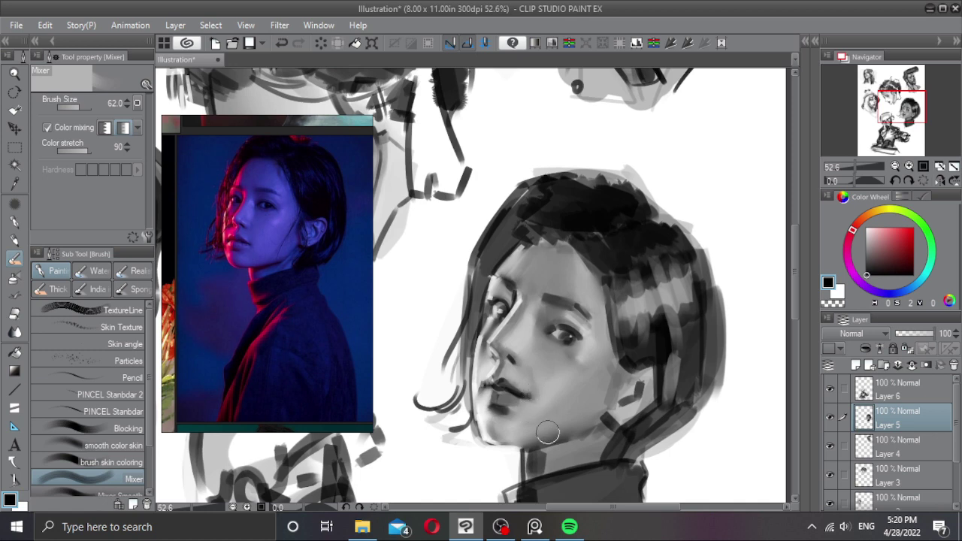
drag(524, 399, 526, 406)
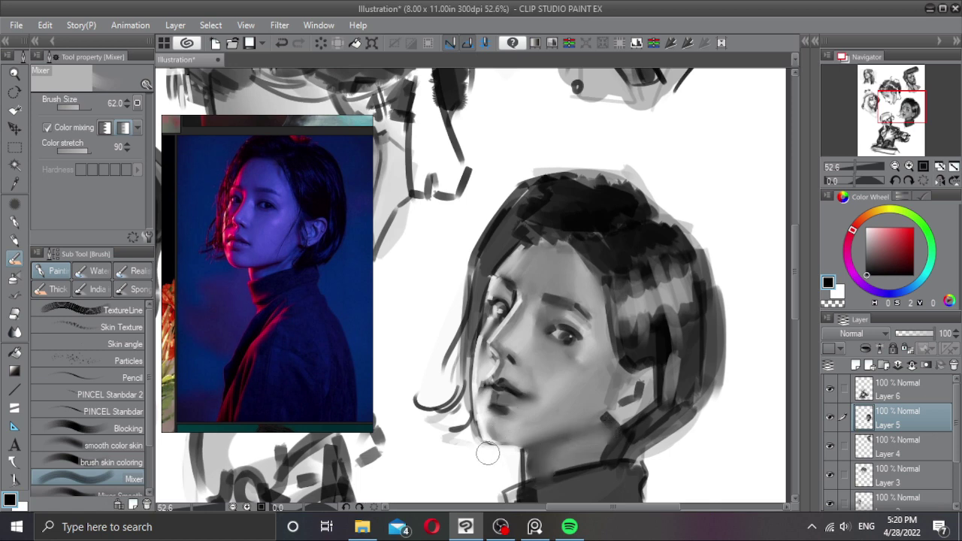
mouse_move(483, 447)
mouse_down()
mouse_move(514, 448)
mouse_move(442, 444)
mouse_up()
drag(492, 269, 477, 265)
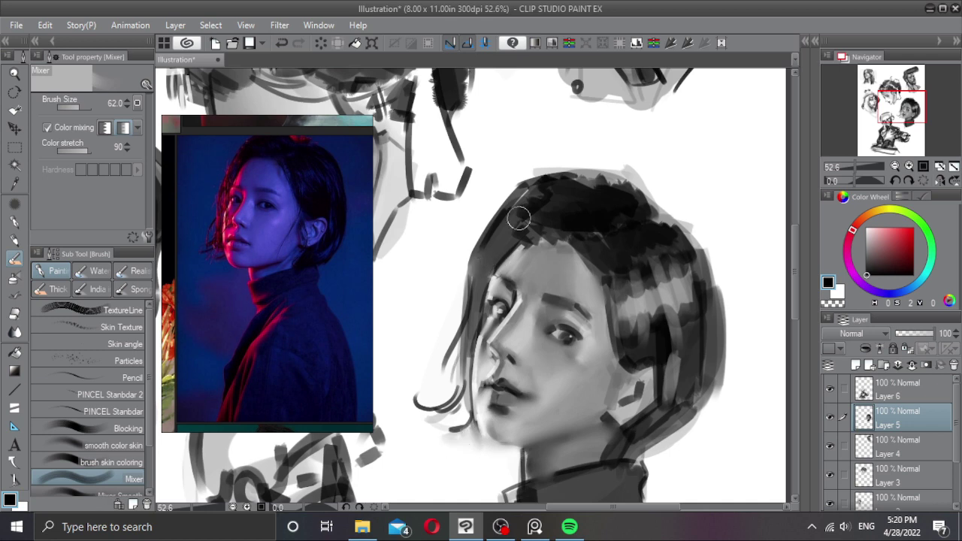
Step: Smooth the dark hair over the crown and down the near side with the Mixer, enlarging it to 115.6
mouse_move(519, 217)
mouse_down()
mouse_move(523, 226)
mouse_move(506, 217)
mouse_move(549, 197)
mouse_move(529, 214)
mouse_up()
drag(594, 238, 639, 227)
mouse_move(624, 278)
mouse_down()
mouse_move(627, 263)
mouse_move(689, 275)
mouse_move(672, 383)
mouse_move(686, 387)
mouse_move(667, 420)
mouse_move(633, 447)
mouse_move(614, 447)
mouse_up()
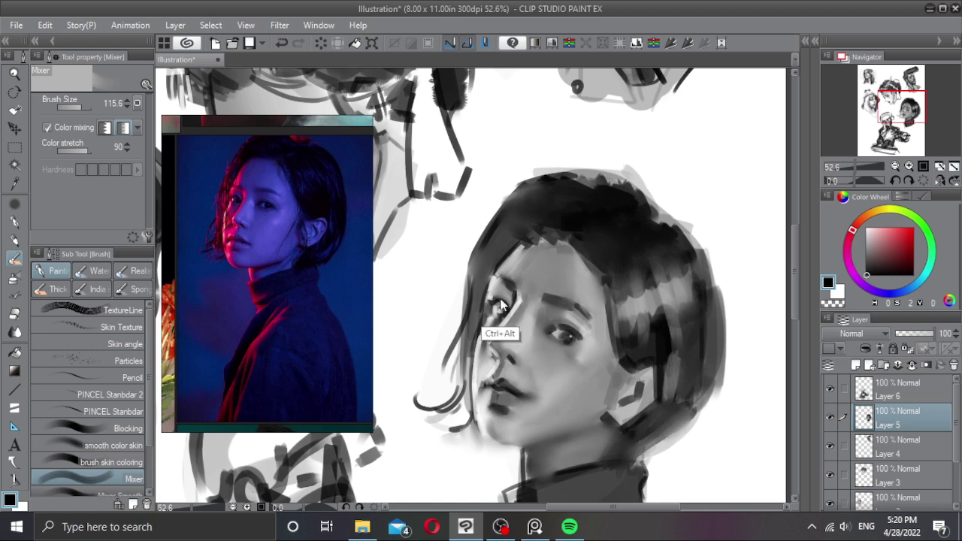
Step: Blend the far brow and face-framing strand with the Mixer at size 27.0, and return to the PINCEL Stanbdar brush
mouse_move(485, 292)
mouse_down()
mouse_move(476, 290)
mouse_move(503, 274)
mouse_move(515, 287)
mouse_move(500, 279)
mouse_move(480, 318)
mouse_up()
key(ctrl+z)
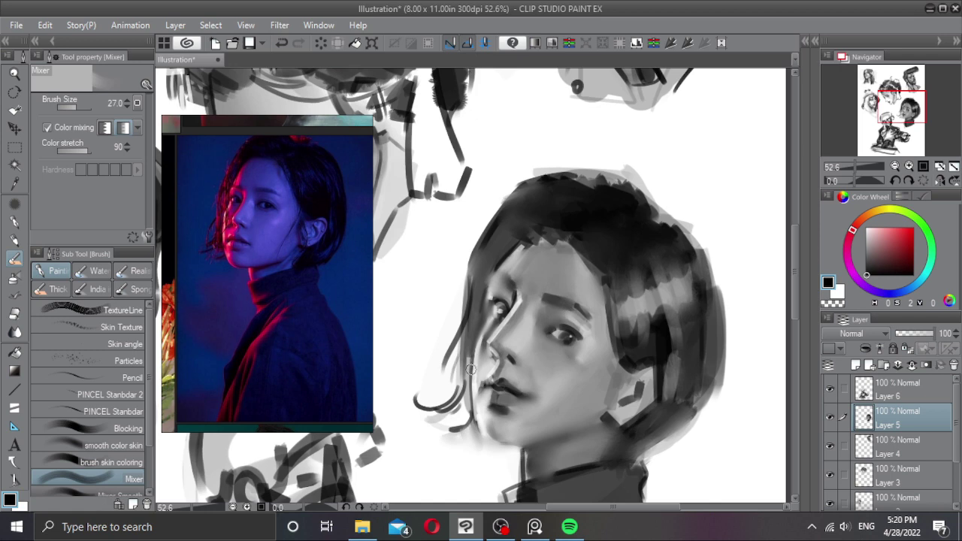
mouse_move(470, 352)
mouse_down()
mouse_move(471, 425)
mouse_move(485, 437)
mouse_up()
key(ctrl+z)
click(122, 411)
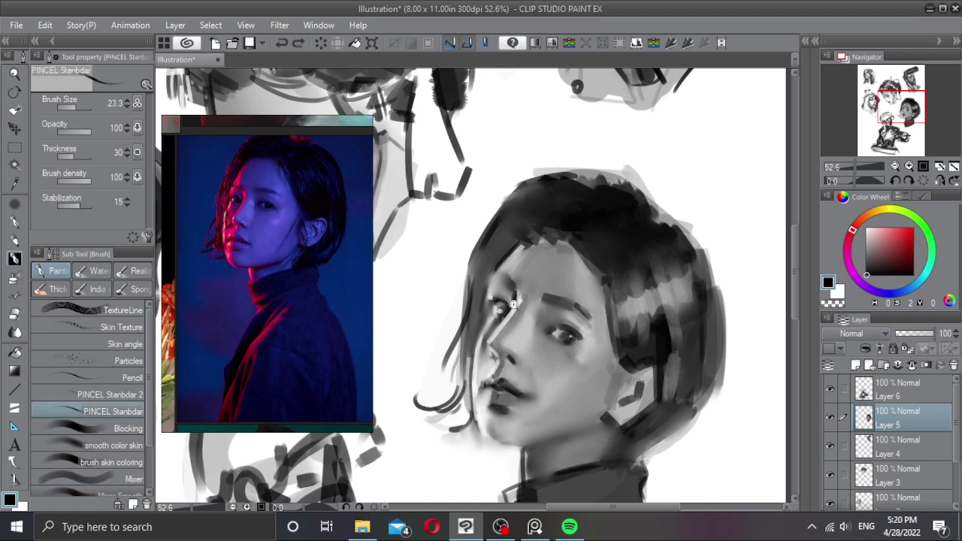
Step: Repaint both eyebrows as darker, cleaner strokes in black with the PINCEL Stanbdar brush at size 23.9
scroll(513, 305, up, 2)
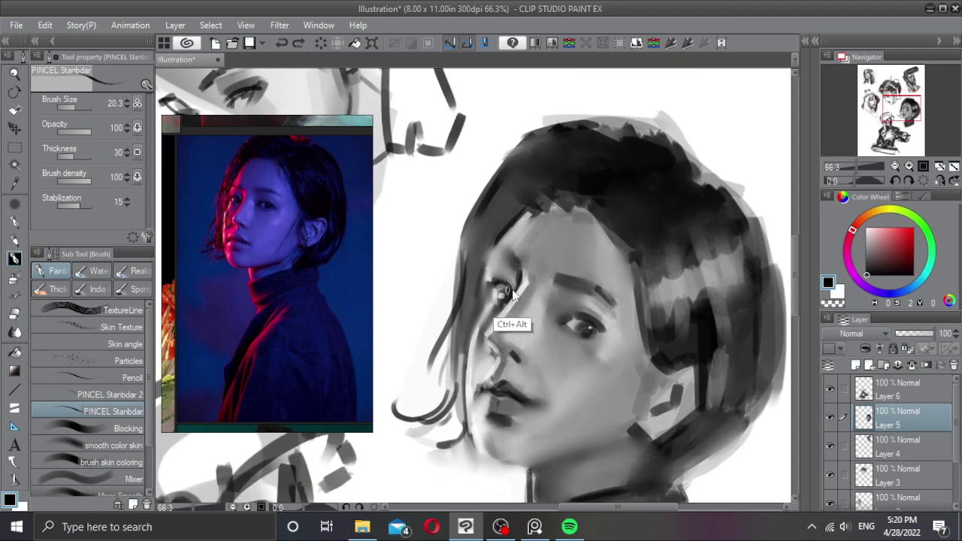
mouse_move(514, 295)
mouse_down()
mouse_move(515, 264)
mouse_move(517, 273)
mouse_up()
key(ctrl+z)
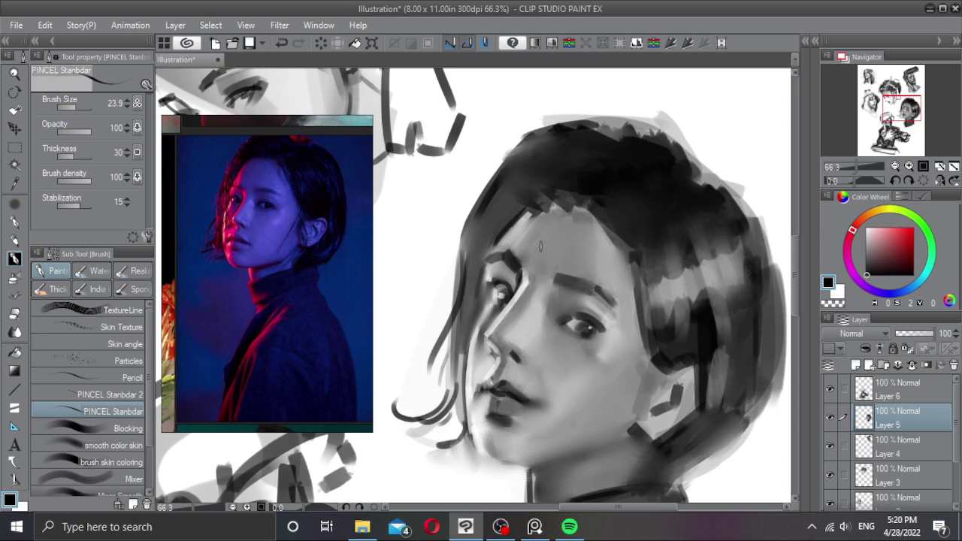
mouse_move(496, 254)
mouse_down()
mouse_move(514, 271)
mouse_move(508, 257)
mouse_move(515, 281)
mouse_move(488, 254)
mouse_move(519, 252)
mouse_up()
drag(556, 277, 604, 296)
key(ctrl+z)
key(ctrl+y)
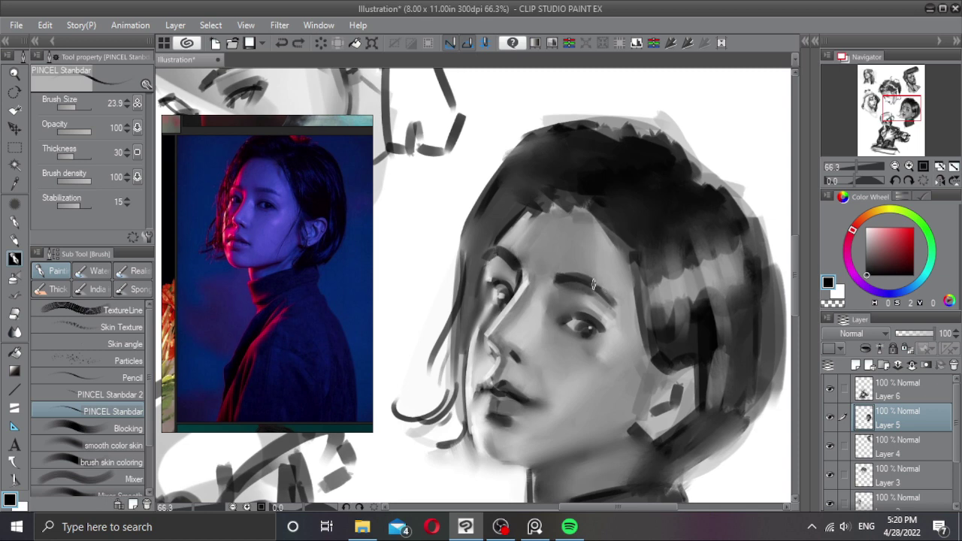
key(ctrl+z)
key(ctrl+y)
Step: Reduce the brush to size 8.5 and enlarge the reference photo around the woman's face
key([)
key([)
key([)
key([)
key([)
key([)
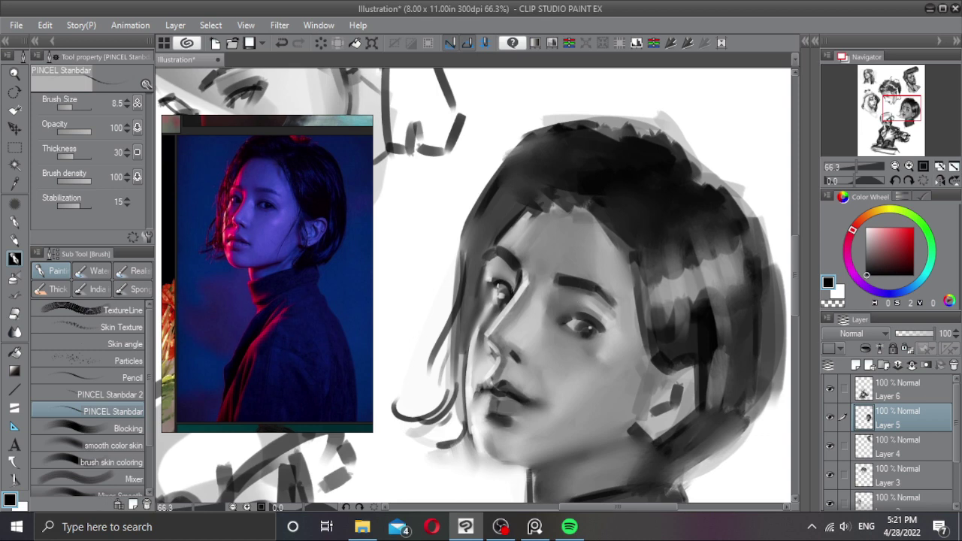
scroll(262, 204, up, 4)
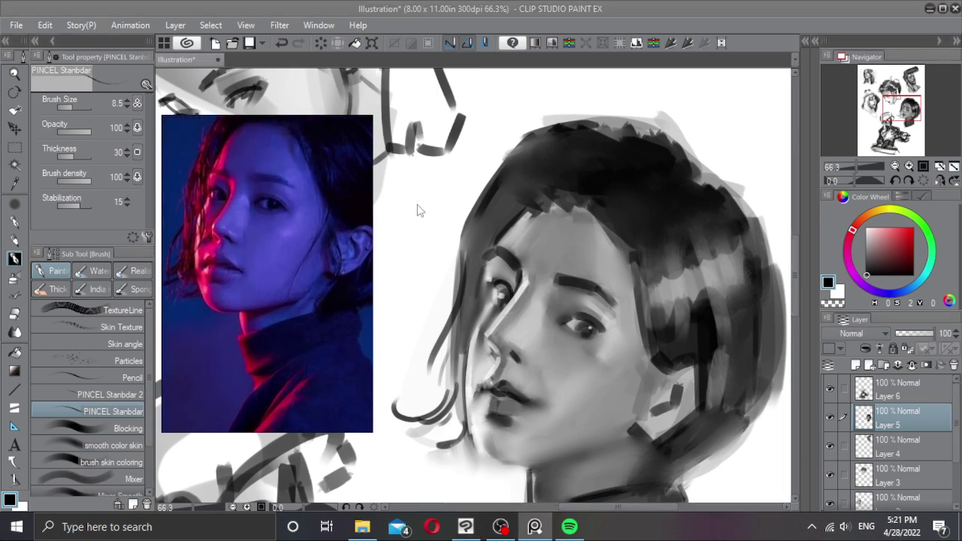
click(502, 271)
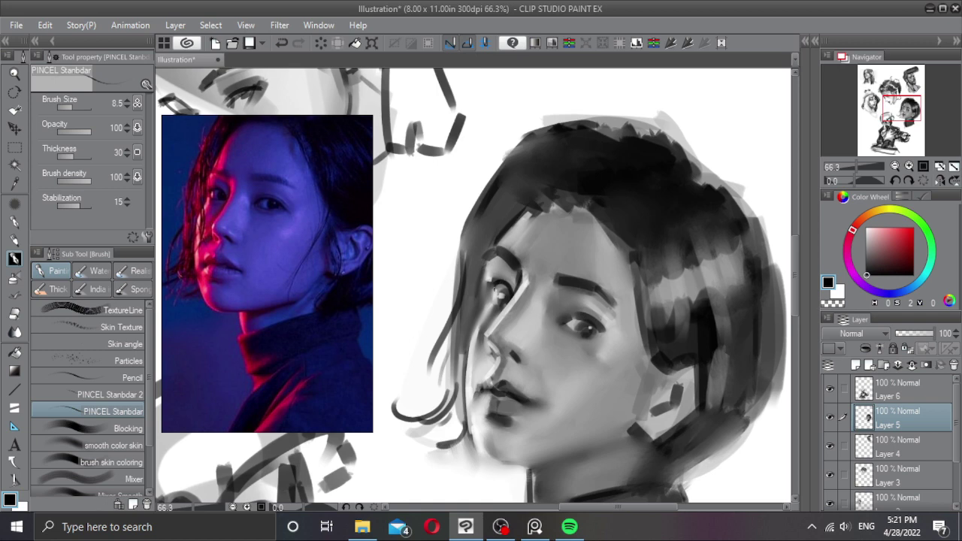
Step: Darken the hair edge beside the far forehead and the shadow between far eye and nose bridge at size 27.7
key(bracketright)
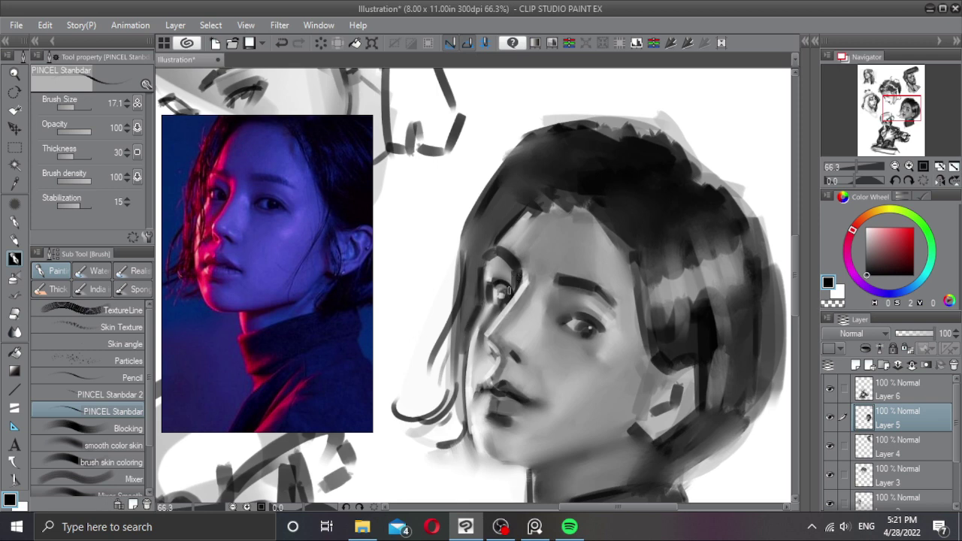
key(bracketright)
mouse_move(498, 262)
mouse_down()
mouse_move(493, 285)
mouse_move(534, 221)
mouse_up()
key(ctrl+z)
key(ctrl+z)
drag(512, 256, 528, 217)
drag(521, 300, 524, 285)
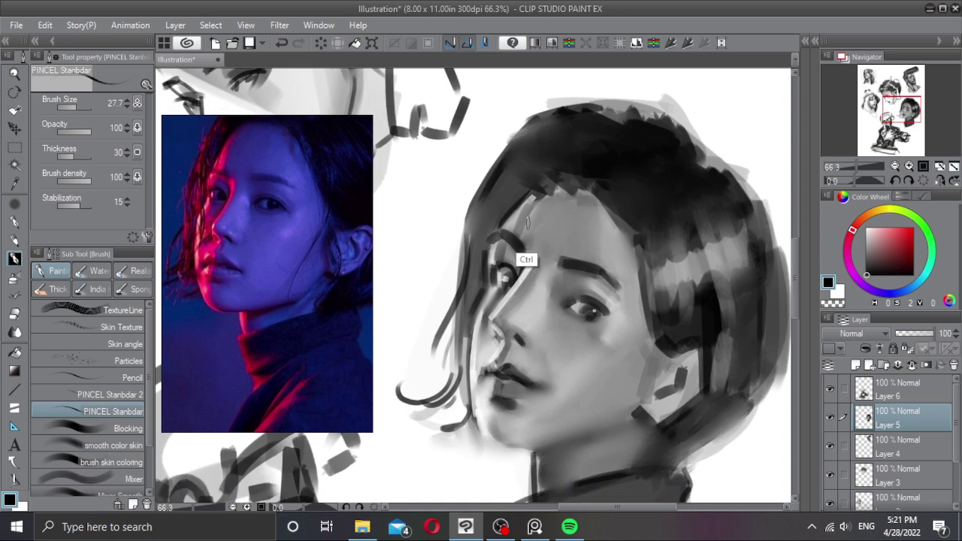
key(ctrl+z)
drag(496, 259, 540, 195)
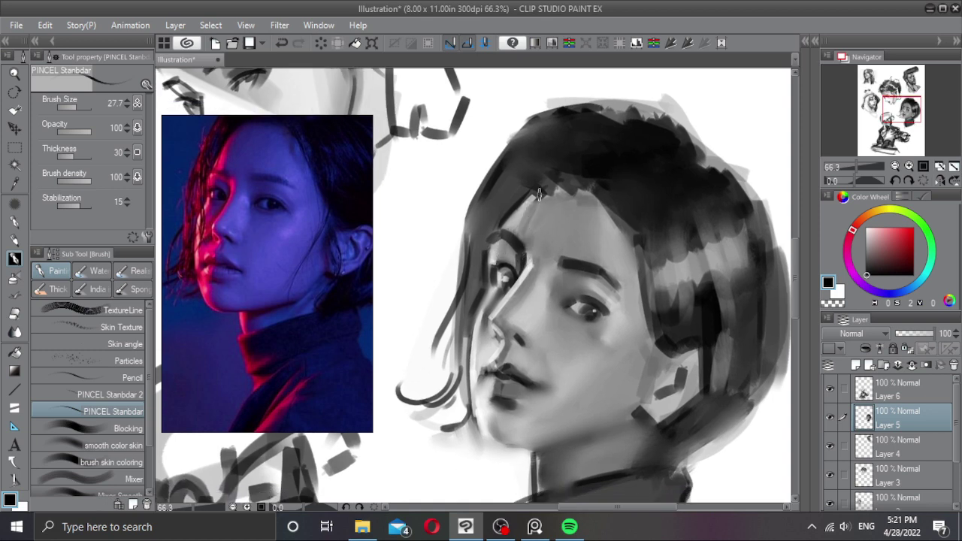
drag(529, 259, 523, 258)
Step: Define the line between the lips and darken the near mouth corner at size 19.7
scroll(500, 316, up, 1)
drag(488, 323, 485, 324)
key(ctrl+z)
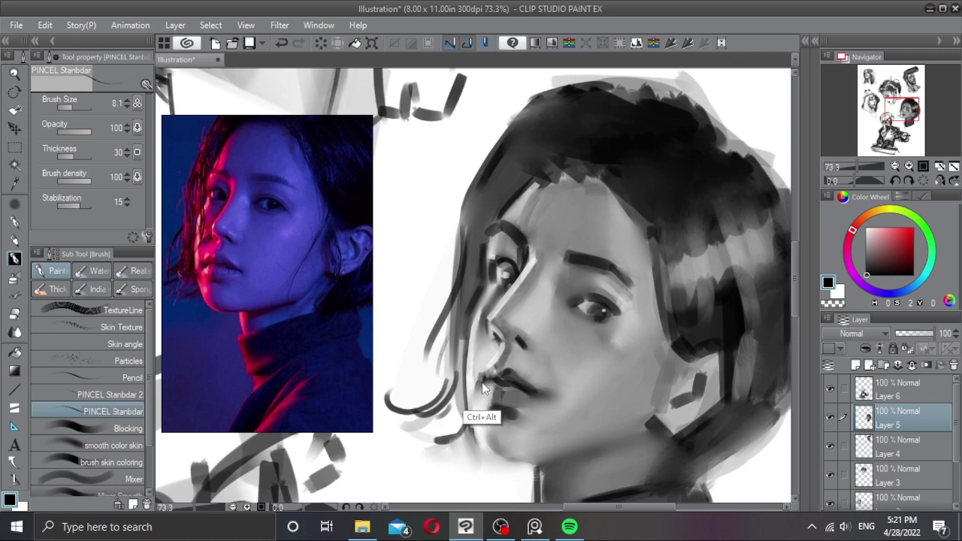
drag(482, 382, 486, 383)
mouse_move(482, 378)
mouse_down()
mouse_move(478, 397)
mouse_move(478, 388)
mouse_up()
key(ctrl+z)
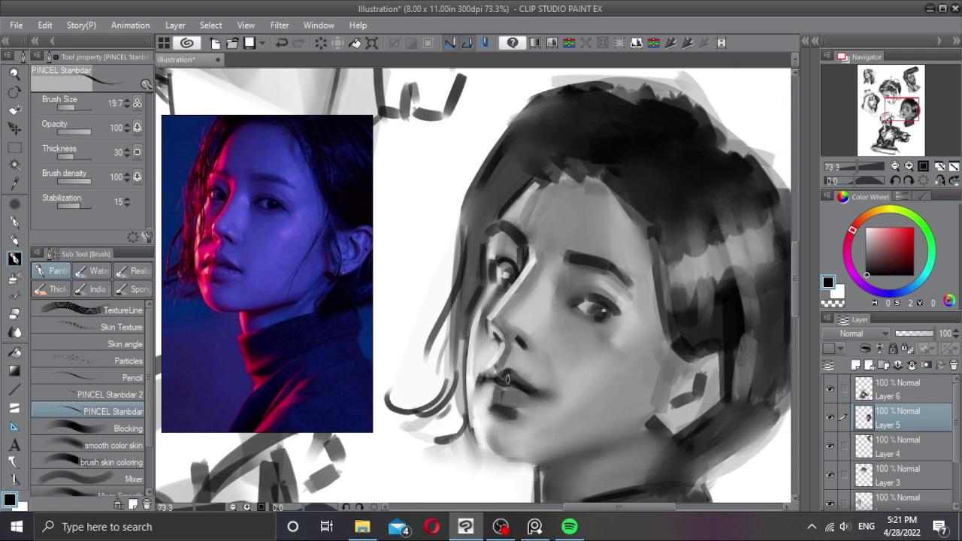
mouse_move(541, 394)
mouse_down()
mouse_move(530, 418)
mouse_move(529, 377)
mouse_up()
key(ctrl+z)
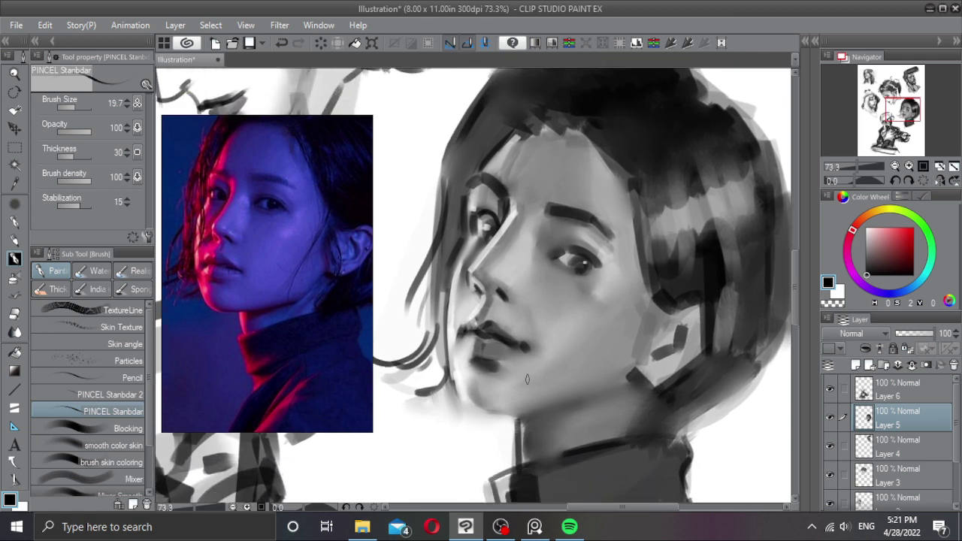
Step: Outline the far cheek and chin with a thin dark contour at size 12.6
mouse_move(459, 389)
mouse_down()
mouse_move(452, 386)
mouse_move(460, 416)
mouse_up()
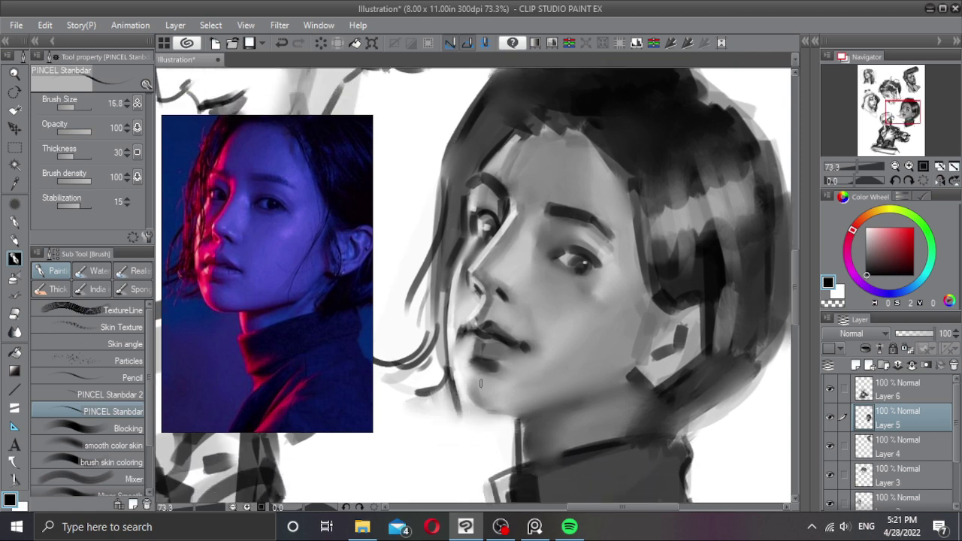
key(ctrl+z)
mouse_move(462, 360)
mouse_down()
mouse_move(451, 366)
mouse_move(460, 413)
mouse_move(516, 413)
mouse_up()
key(ctrl+z)
key(ctrl+z)
mouse_move(453, 380)
mouse_down()
mouse_move(457, 413)
mouse_move(438, 403)
mouse_up()
key(ctrl+z)
key(ctrl+z)
Step: Clean up the chin contour and jaw edge with the transparent colour at size 12.6, and return to black
key(c)
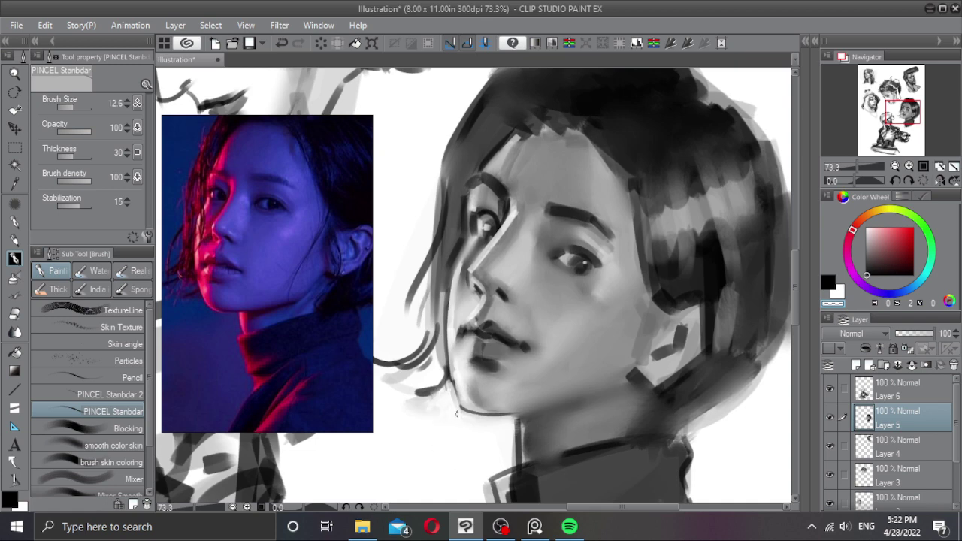
drag(497, 402, 469, 399)
drag(552, 384, 516, 382)
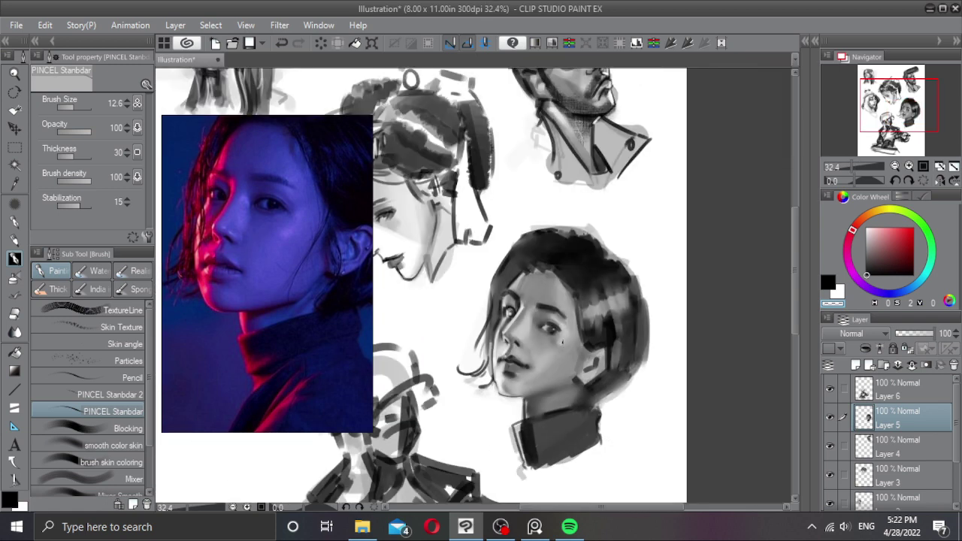
scroll(563, 357, up, 3)
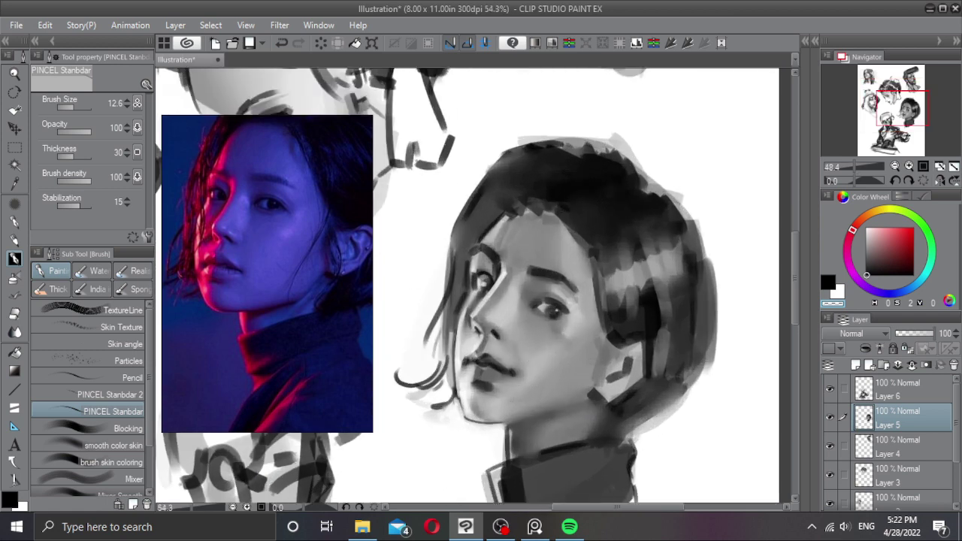
key(c)
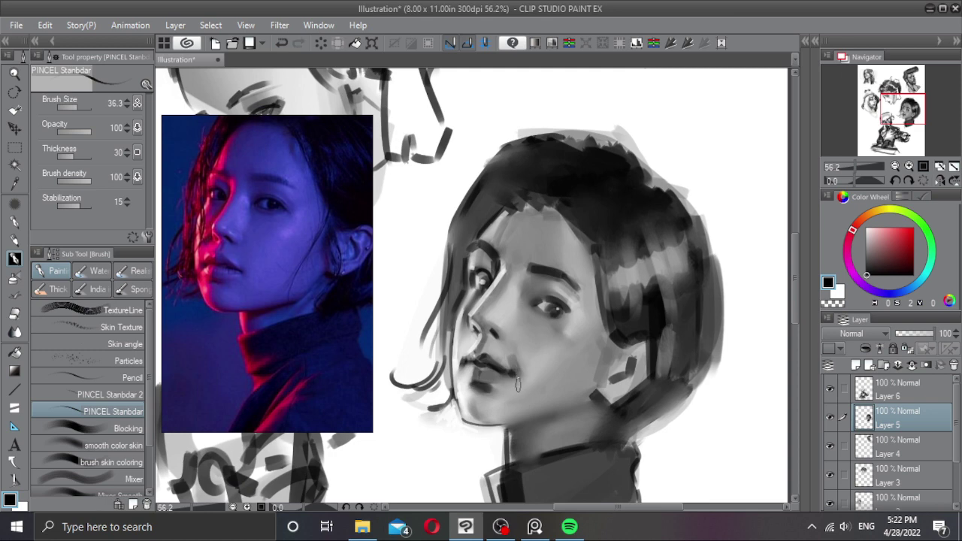
Step: Deepen the shading around the near eye socket with the brush at size 50.5
ctrl+alt+click(560, 310)
drag(560, 309, 557, 286)
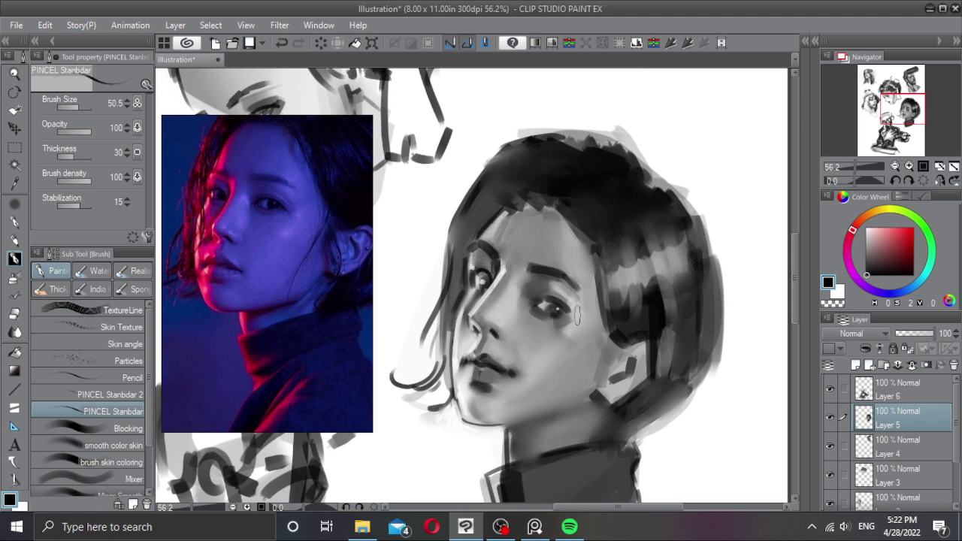
scroll(577, 315, down, 3)
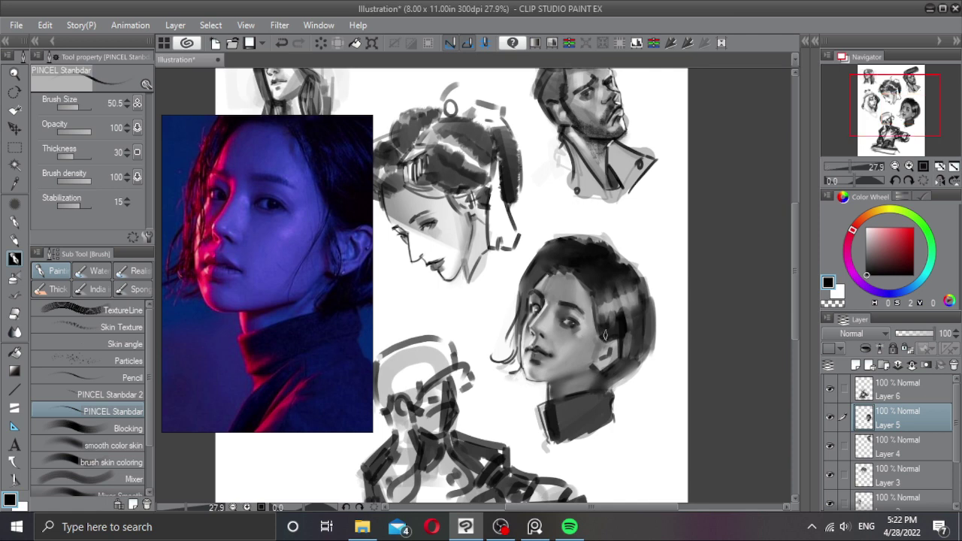
Step: Mirror the canvas view and darken the near eye's upper lid and lash line at size 19.3
key(h)
drag(521, 327, 614, 319)
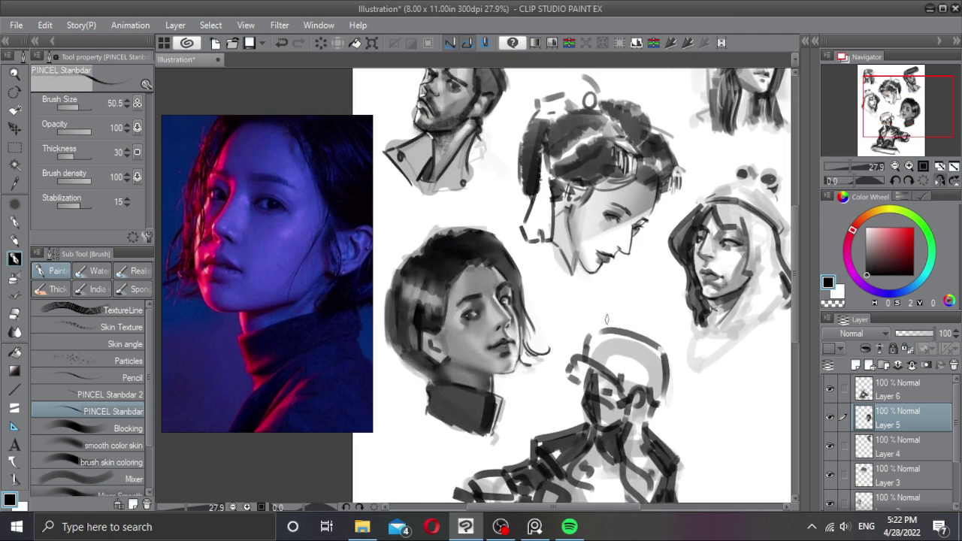
scroll(499, 301, up, 3)
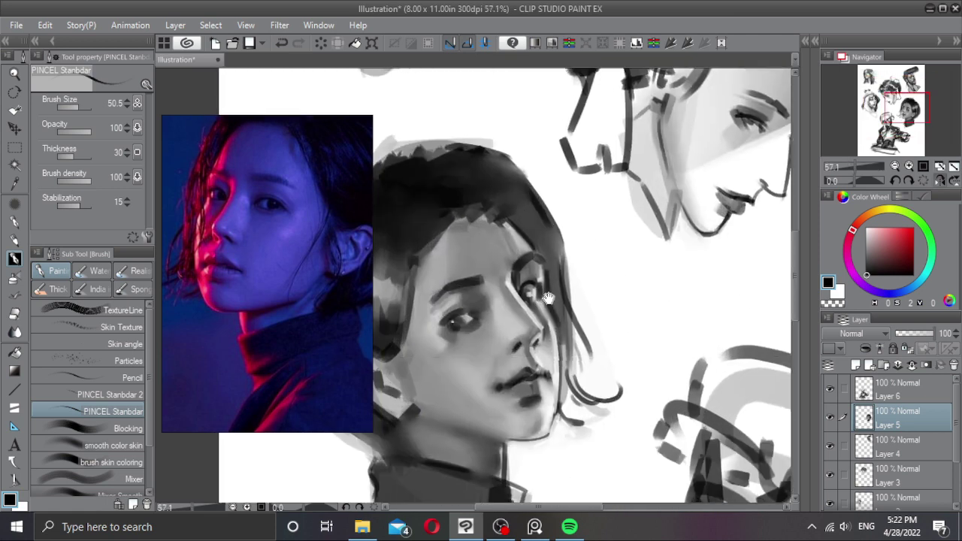
mouse_move(569, 284)
mouse_down()
mouse_move(575, 256)
mouse_move(580, 278)
mouse_up()
key(ctrl+z)
key(ctrl+z)
key(ctrl+z)
key(ctrl+y)
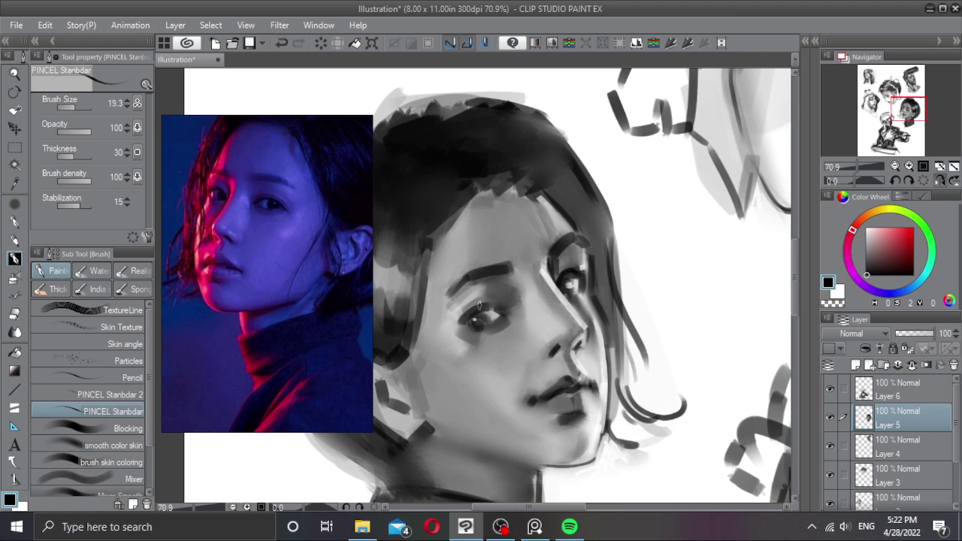
drag(462, 322, 499, 304)
key(ctrl+z)
Step: Flip the view back and stroke the neck edge below the ear at size 29.6, sampling a mid-grey from the neck
mouse_move(509, 437)
mouse_down()
mouse_move(520, 402)
mouse_move(635, 361)
mouse_move(543, 407)
mouse_up()
key(h)
key(])
key(ctrl+z)
key(ctrl+z)
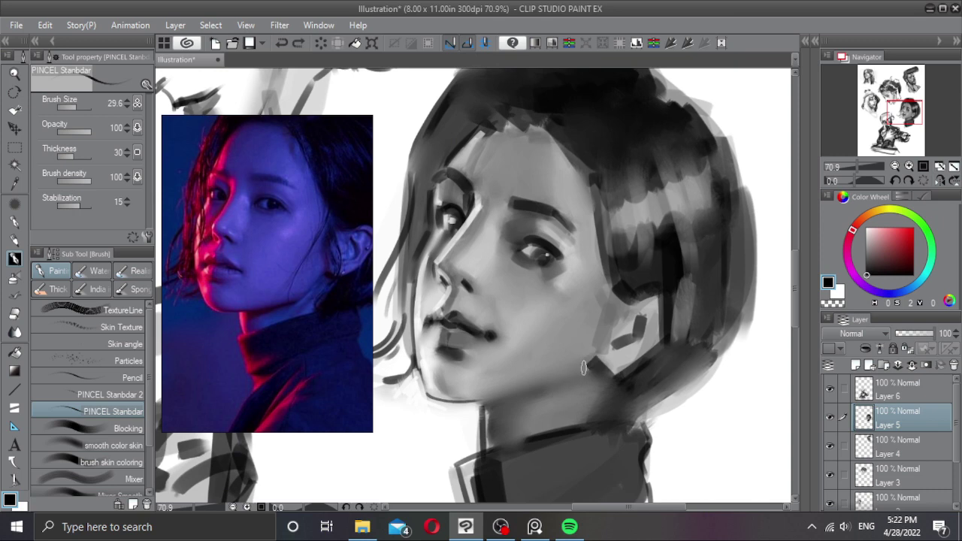
drag(596, 357, 533, 421)
key(ctrl+z)
mouse_move(595, 359)
mouse_down()
mouse_move(544, 411)
mouse_move(571, 399)
mouse_move(590, 371)
mouse_move(557, 399)
mouse_up()
alt+click(569, 398)
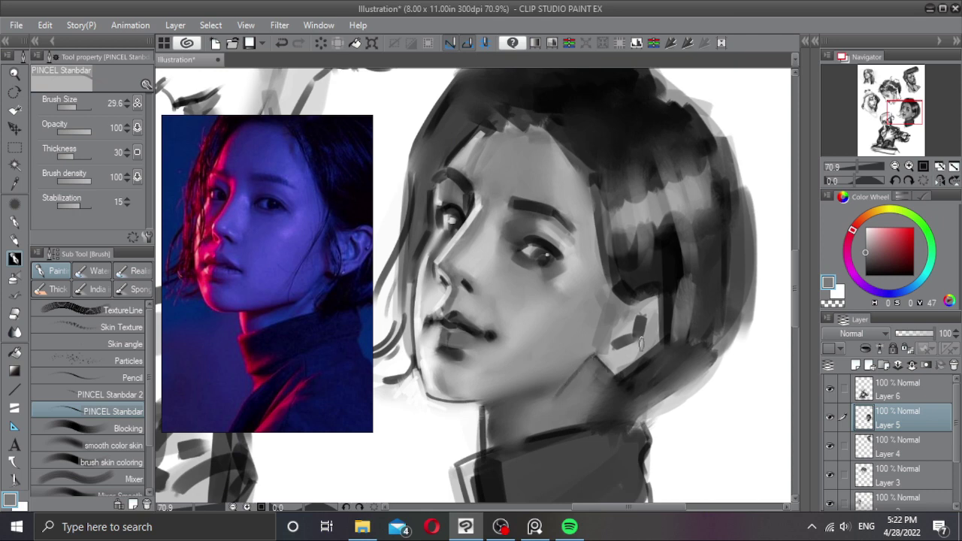
Step: Add a new layer and paint a black shadow stroke along the underside of the jaw from chin to ear at size 29.6
click(871, 268)
drag(871, 269, 865, 275)
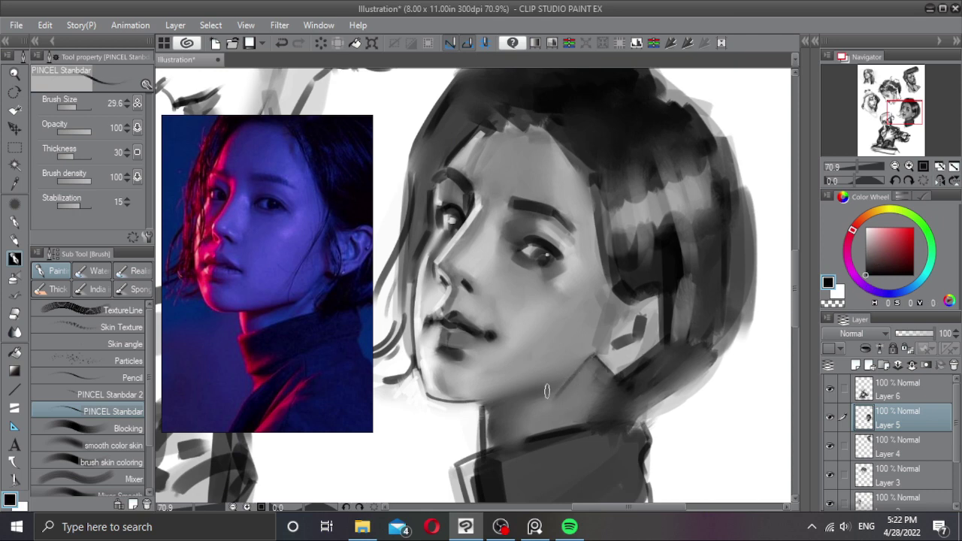
key(ctrl+shift+n)
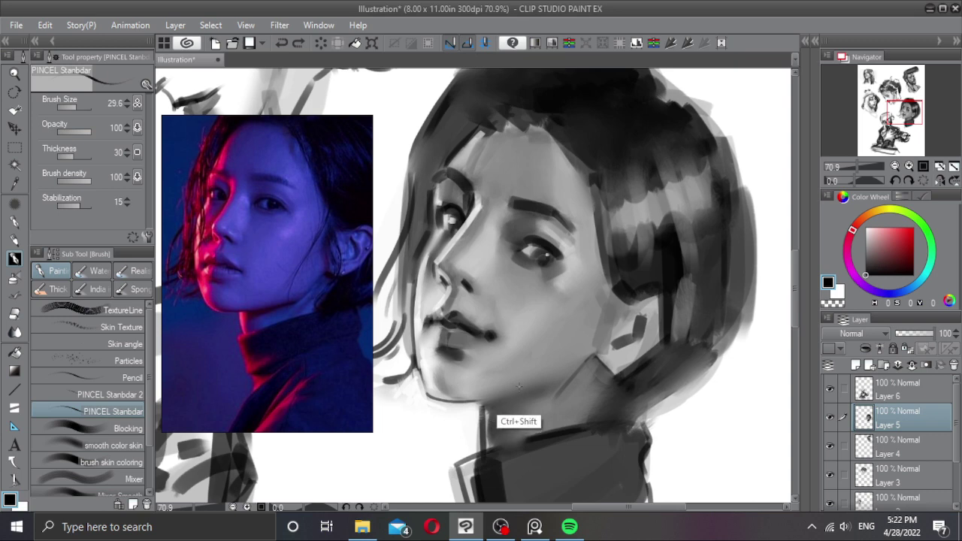
drag(468, 404, 577, 380)
key(ctrl+z)
key(c)
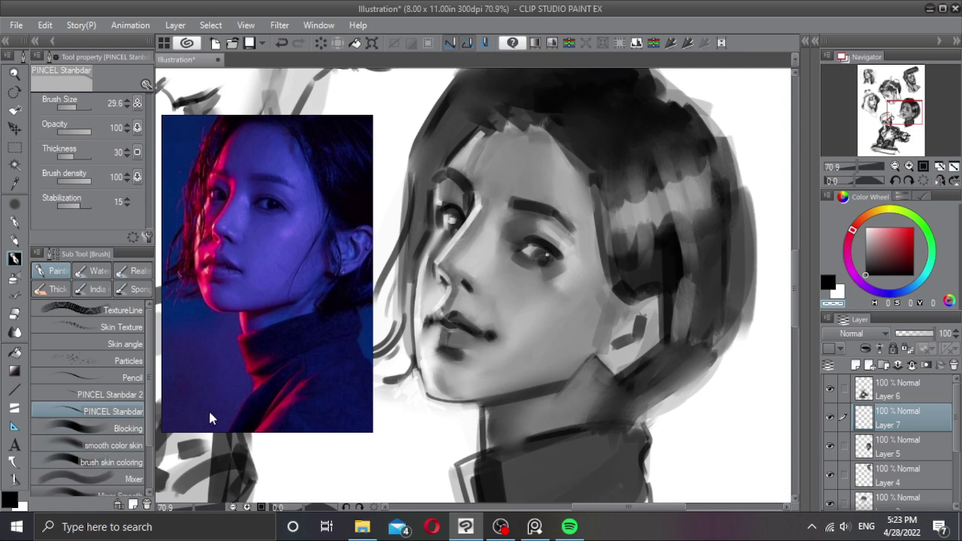
key(c)
drag(451, 398, 577, 367)
key(ctrl+z)
key(ctrl+z)
mouse_move(457, 401)
mouse_down()
mouse_move(607, 360)
mouse_move(580, 369)
mouse_move(602, 382)
mouse_move(590, 365)
mouse_move(575, 381)
mouse_move(597, 367)
mouse_up()
Step: Soften the jaw shadow toward chin and ear with the smooth color skin brush in transparent colour at size 101.0
key(c)
key(c)
key(c)
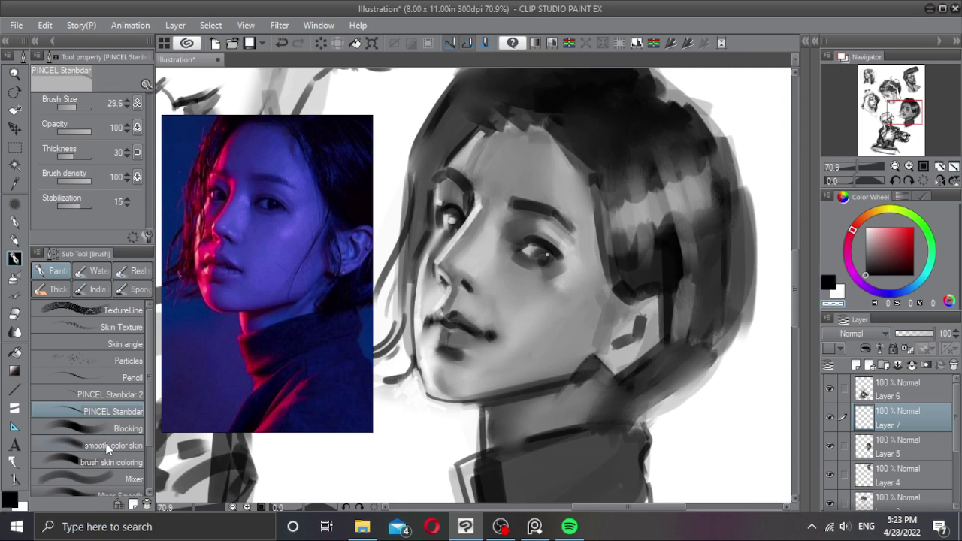
key(b)
drag(489, 366, 460, 367)
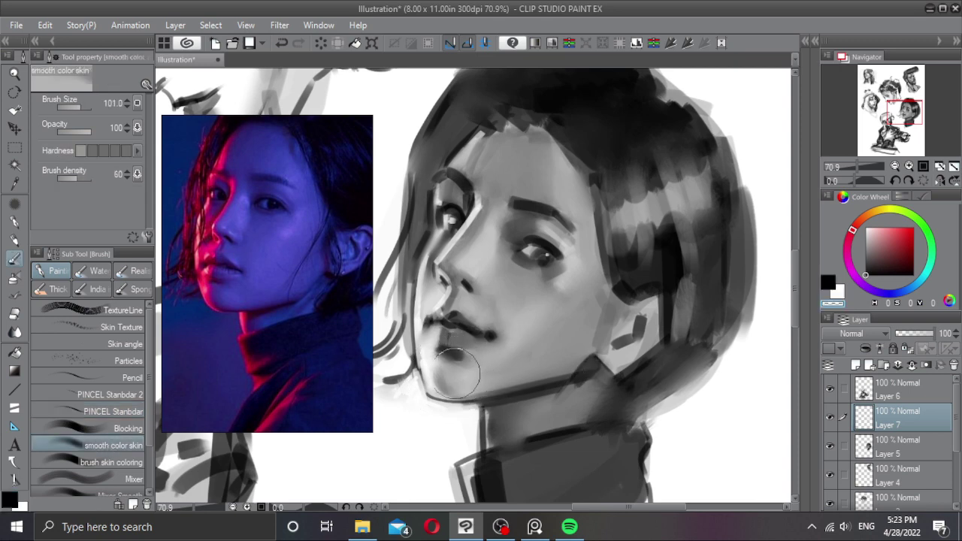
mouse_move(556, 358)
mouse_down()
mouse_move(616, 344)
mouse_move(622, 370)
mouse_move(624, 353)
mouse_move(600, 391)
mouse_move(476, 431)
mouse_move(610, 399)
mouse_move(590, 360)
mouse_move(562, 369)
mouse_move(602, 362)
mouse_move(569, 390)
mouse_up()
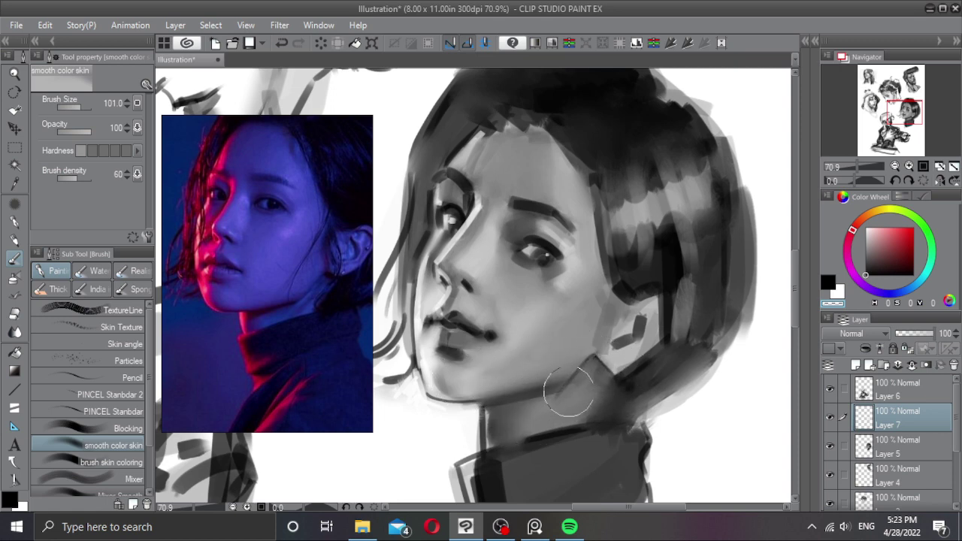
drag(620, 373, 594, 371)
Step: Merge Layer 7 down into Layer 5 and make Layer 6 the active layer
scroll(622, 374, down, 5)
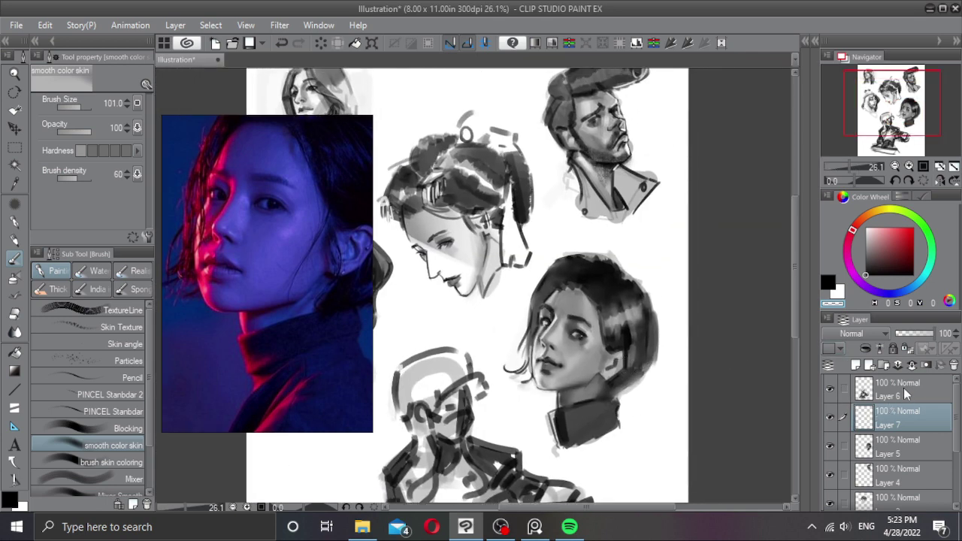
click(911, 365)
click(829, 418)
click(830, 418)
click(854, 393)
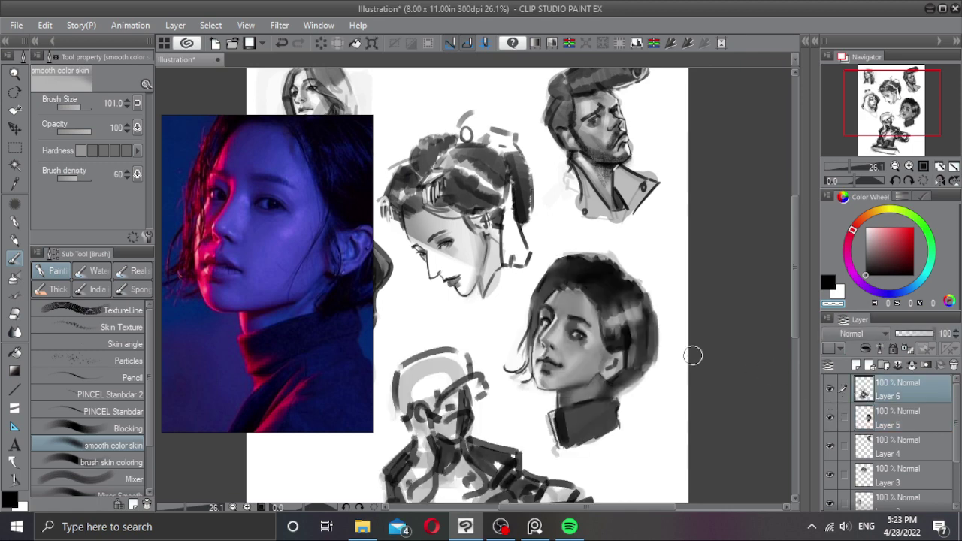
scroll(576, 305, down, 2)
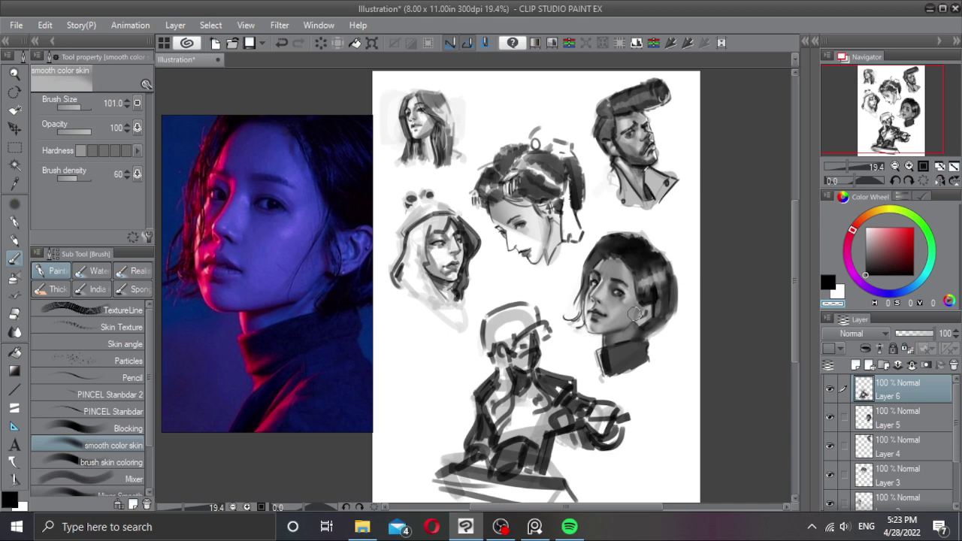
scroll(635, 315, down, 1)
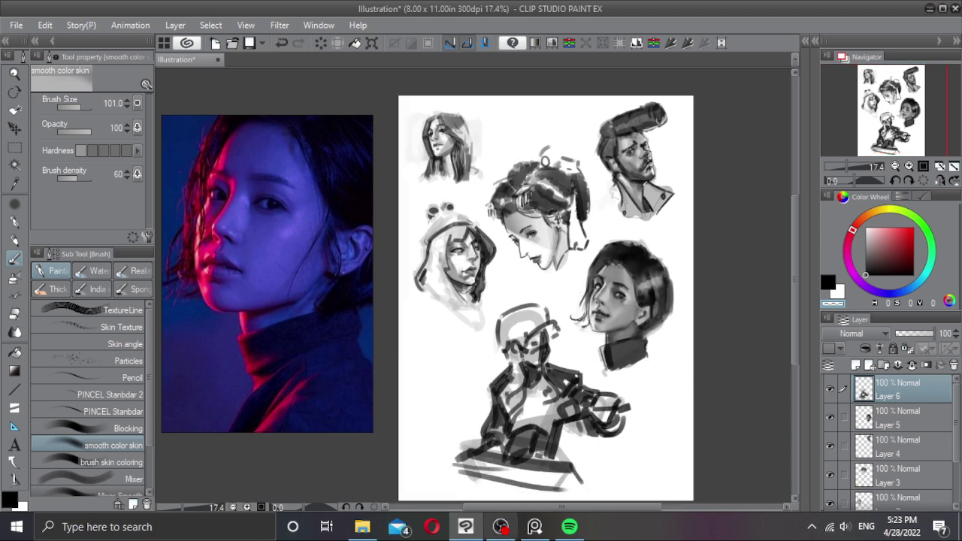